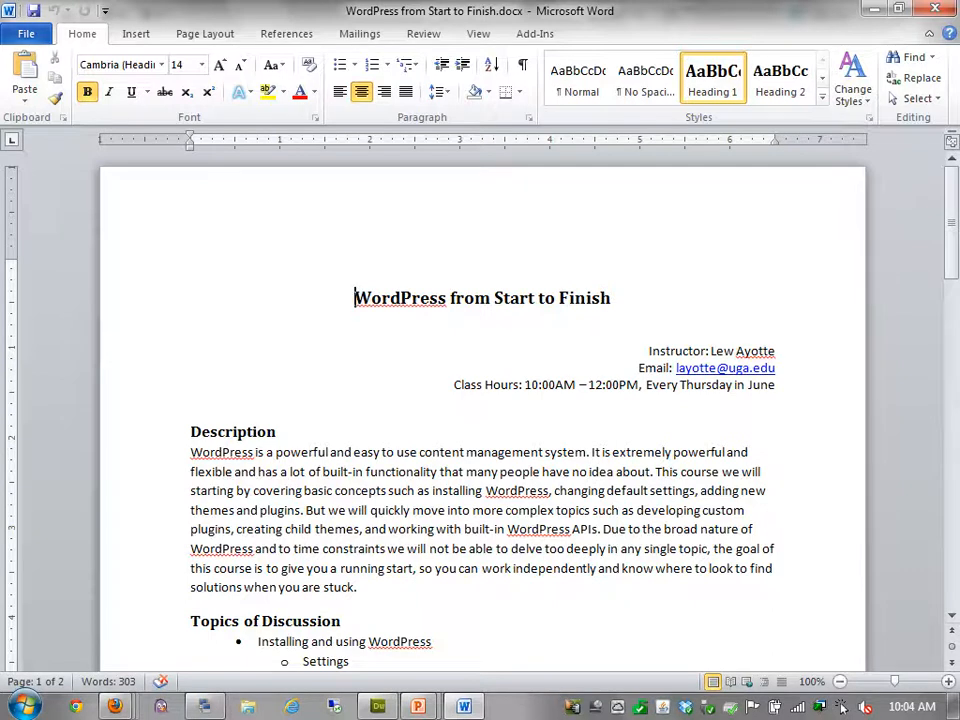
# Scroll down the syllabus and highlight the Built-in APIs topic with its sub-items
pyautogui.scroll(-5, 843, 706)
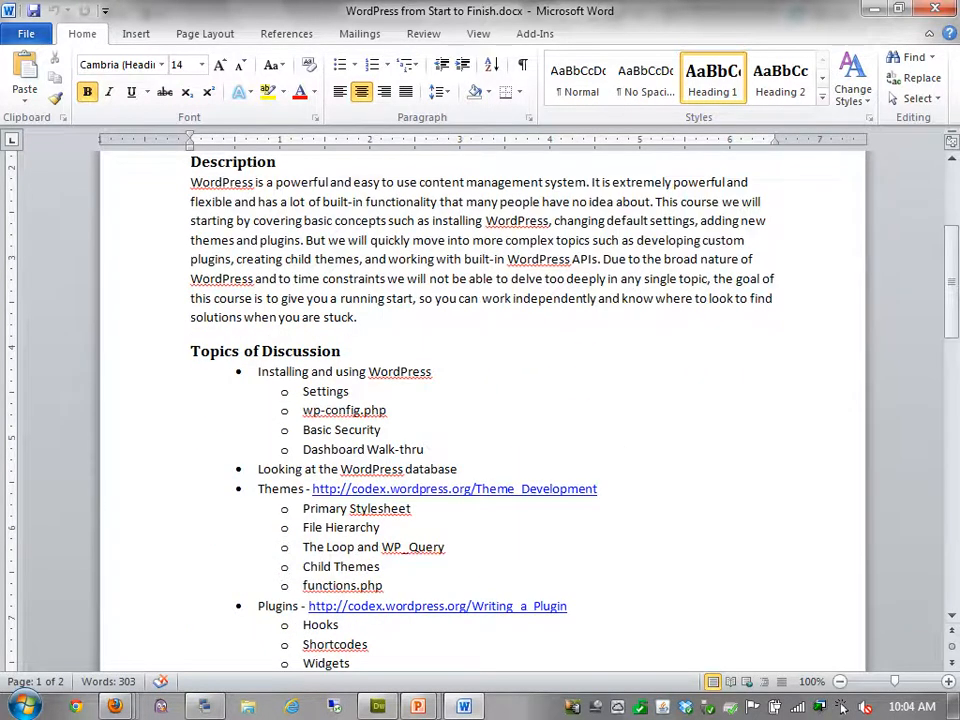
pyautogui.scroll(-1, 843, 706)
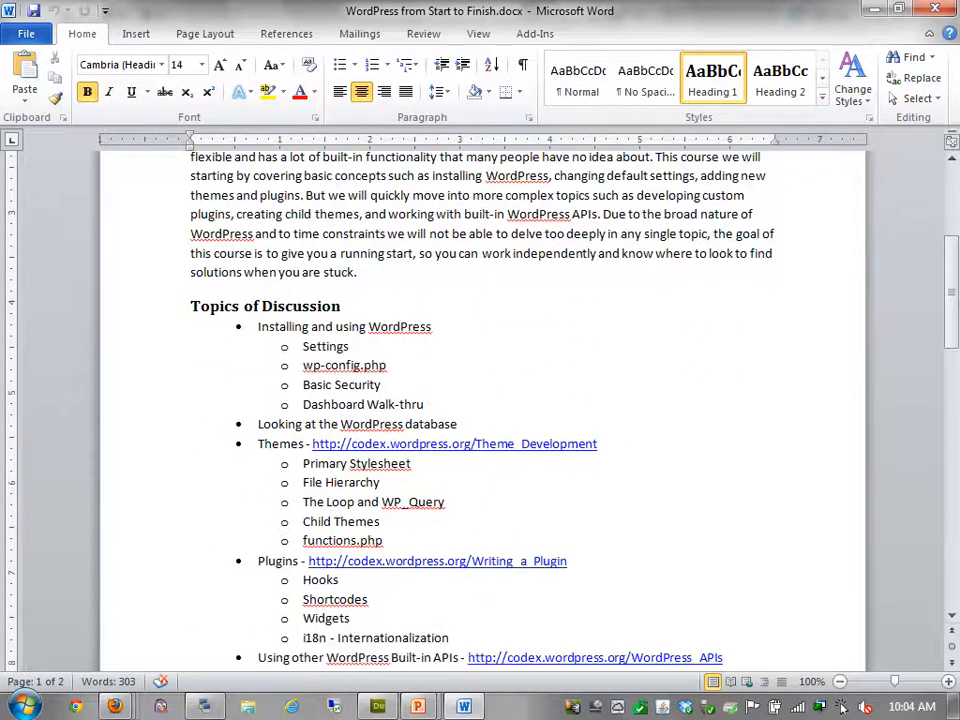
pyautogui.scroll(-3, 843, 706)
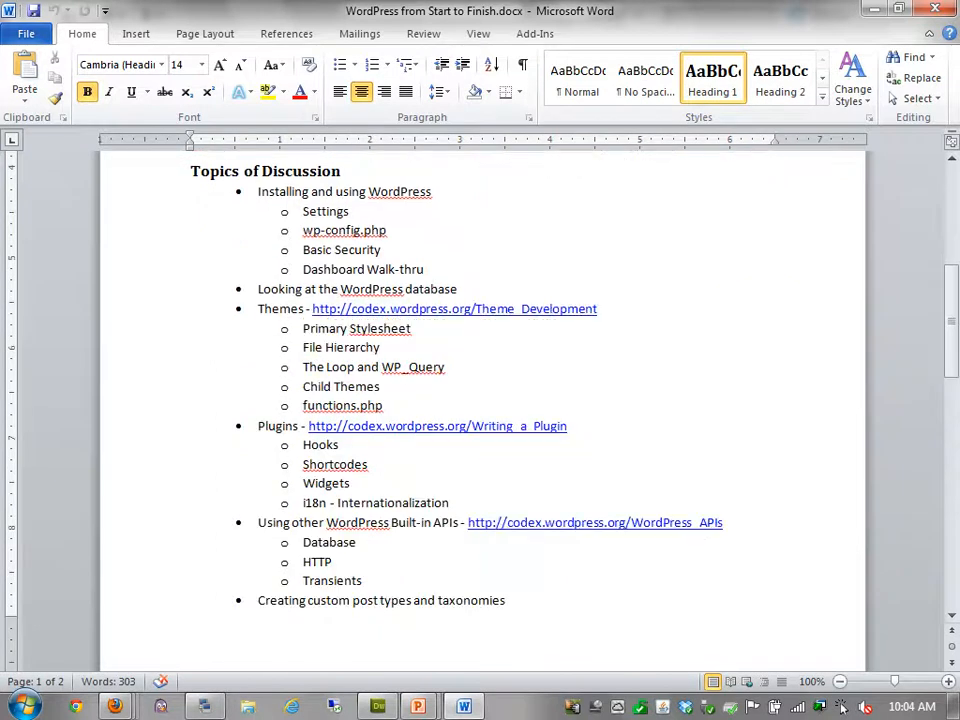
pyautogui.scroll(-1, 843, 706)
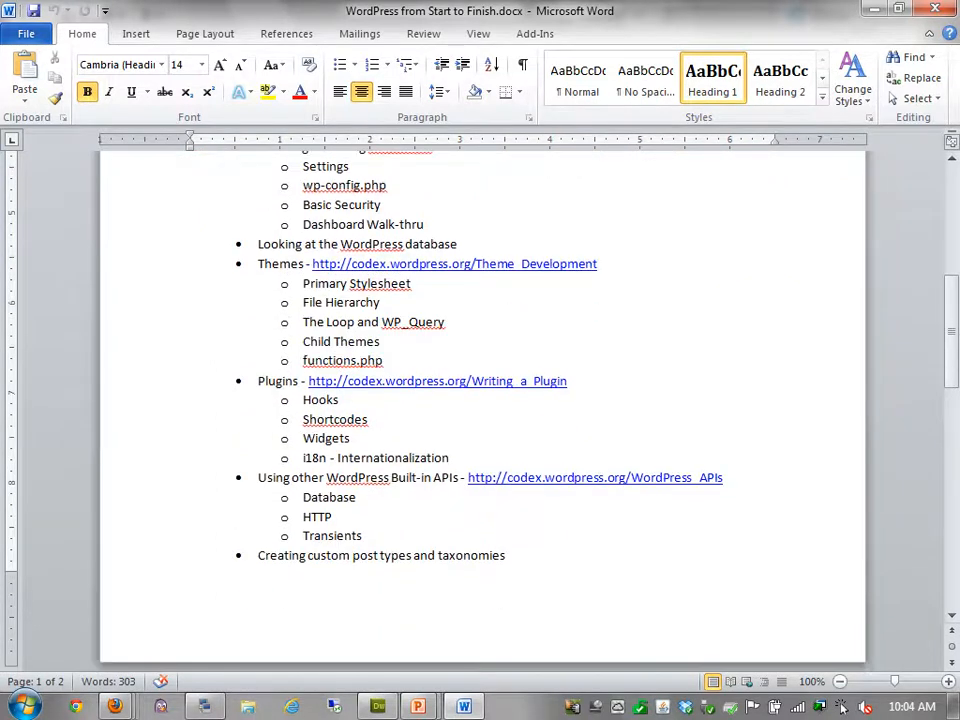
pyautogui.moveTo(368, 537); pyautogui.dragTo(257, 478)
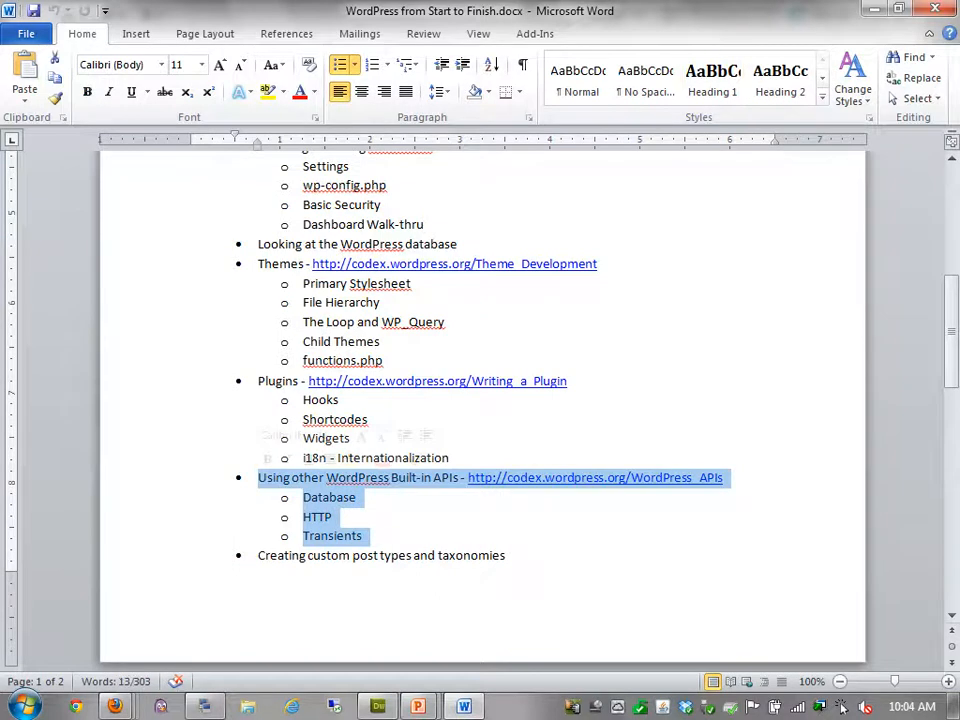
pyautogui.click(272, 478)
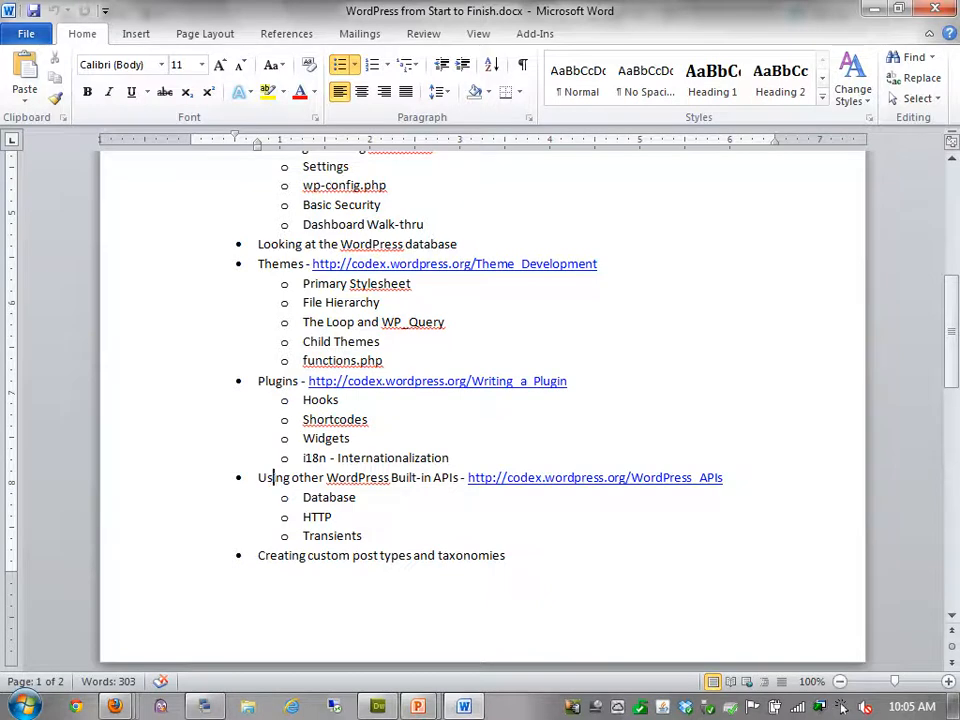
# Scroll further to the resources and highlight the word 'by' after the plugin book title
pyautogui.scroll(-2, 843, 706)
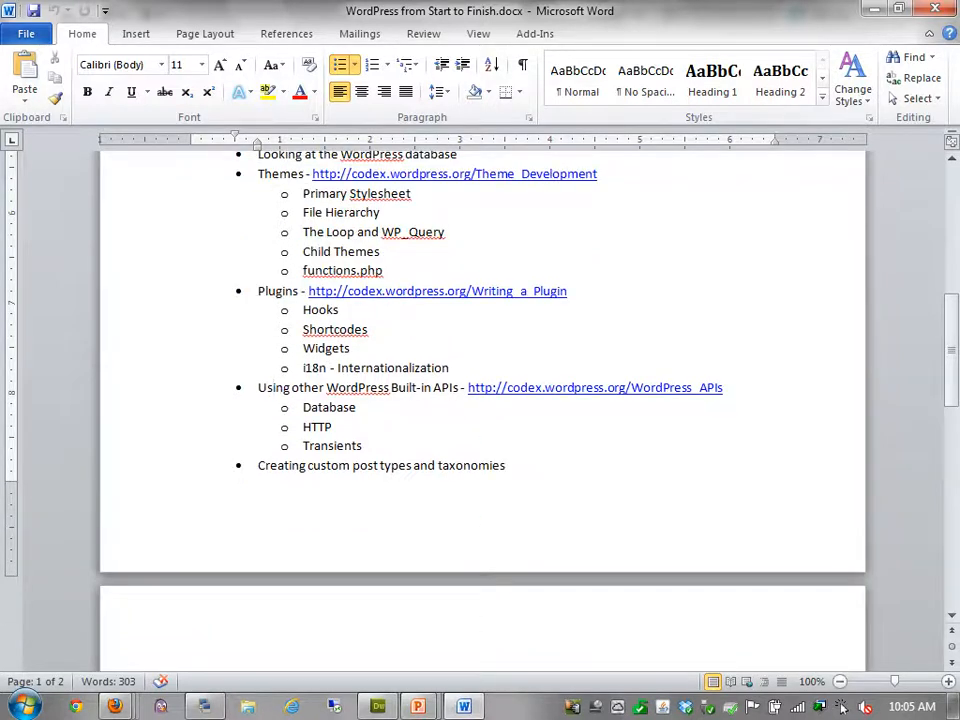
pyautogui.scroll(-2, 843, 706)
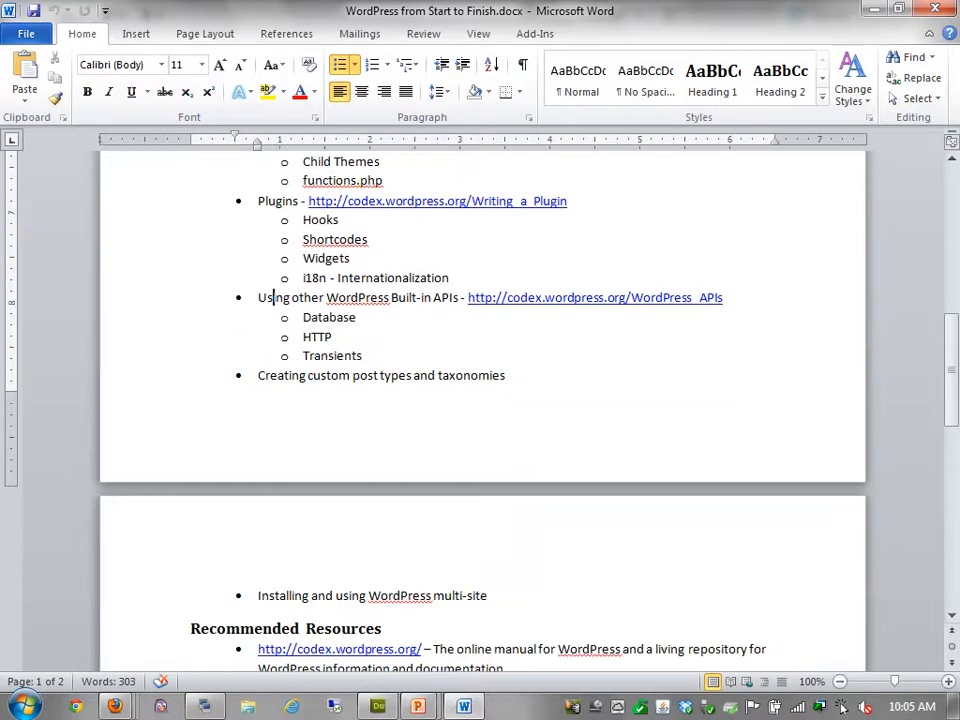
pyautogui.scroll(-4, 843, 706)
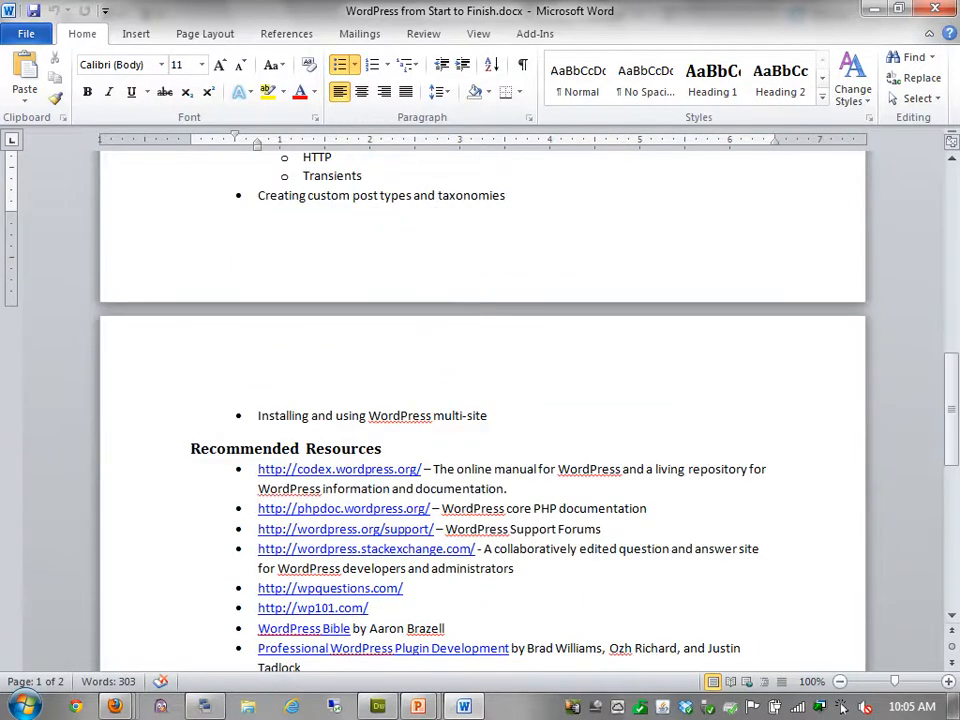
pyautogui.scroll(20, 843, 706)
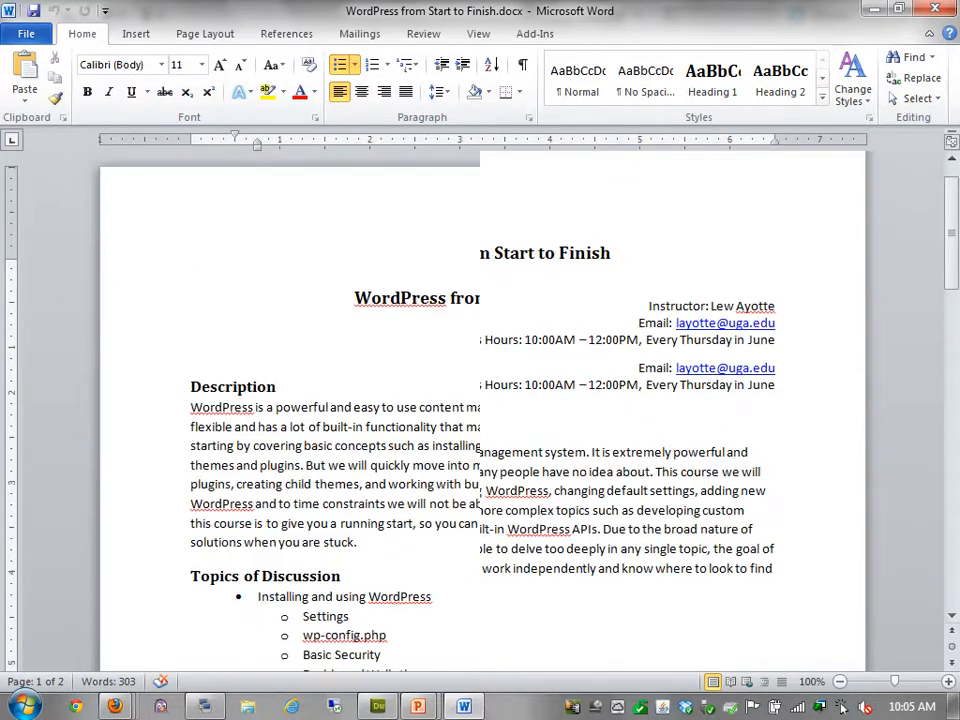
pyautogui.scroll(-18, 843, 706)
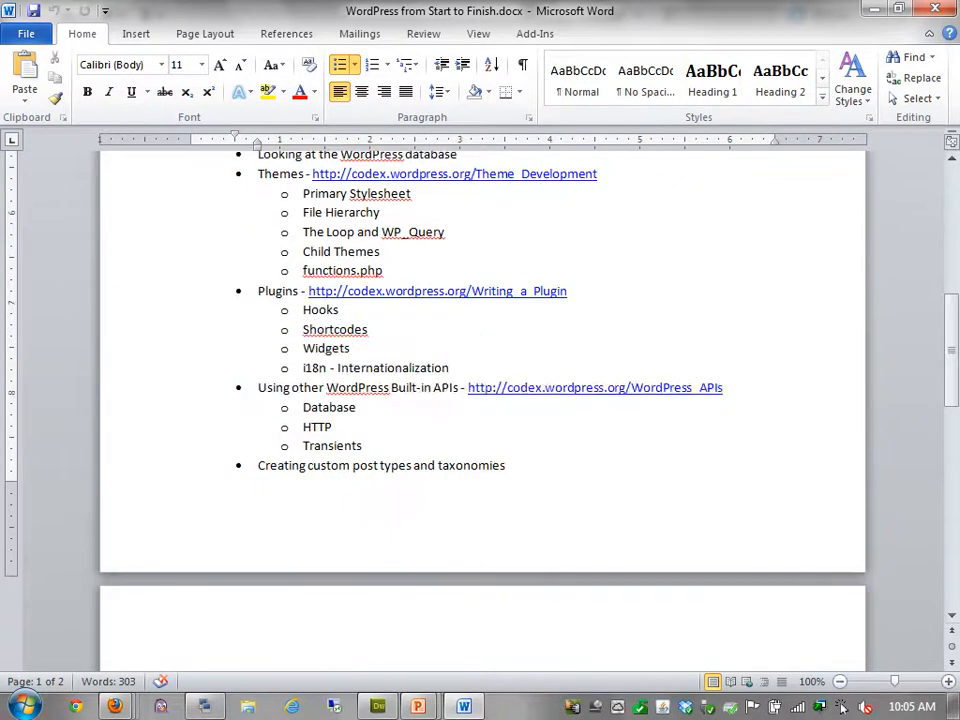
pyautogui.scroll(-3, 843, 706)
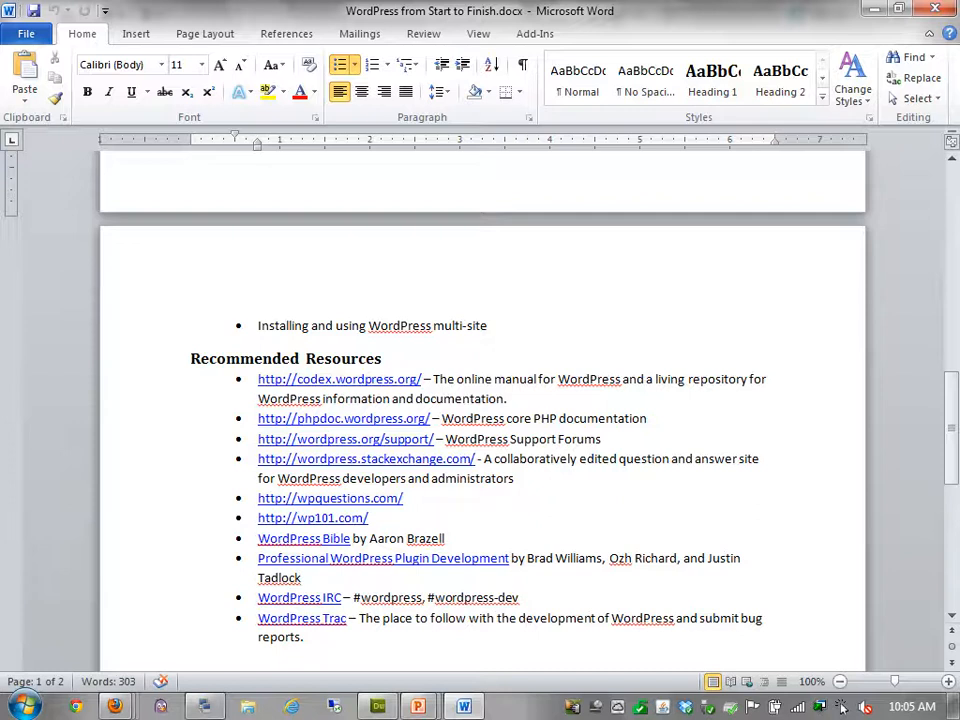
pyautogui.scroll(-2, 842, 707)
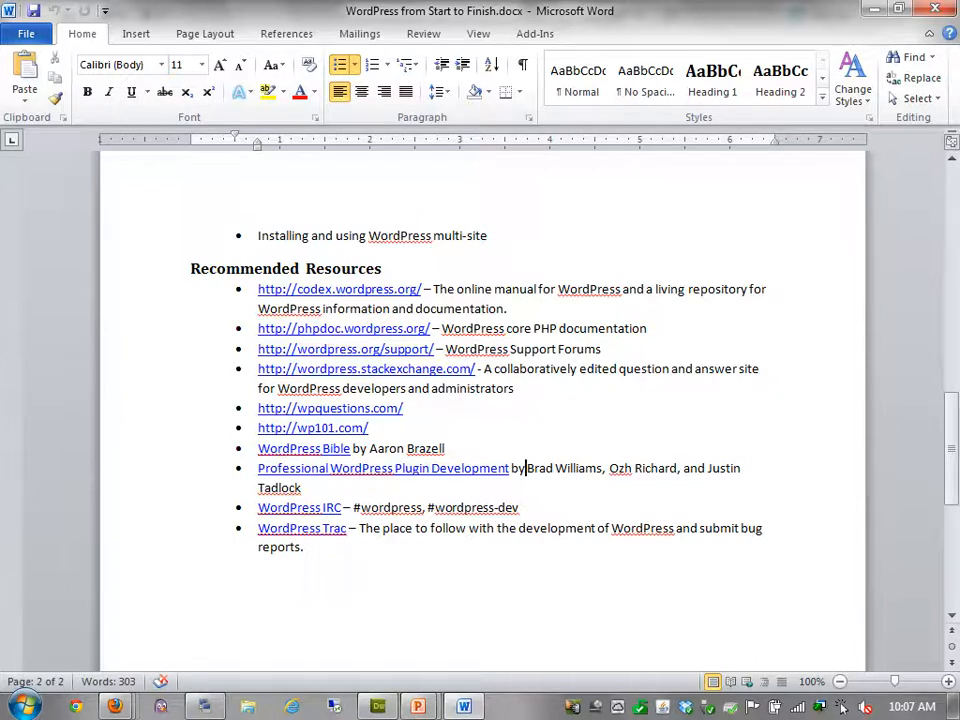
pyautogui.doubleClick(518, 468)
pyautogui.click(531, 467)
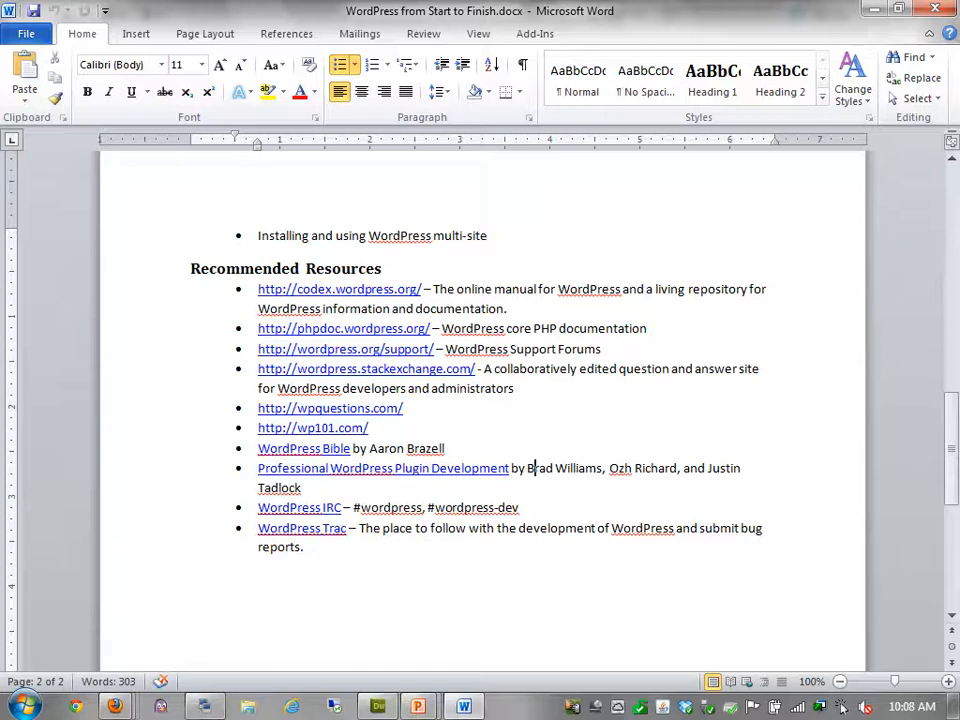
# Highlight the #wordpress and #wordpress-dev IRC channel names, then scroll back up
pyautogui.click(423, 508)
pyautogui.moveTo(423, 508); pyautogui.dragTo(354, 508)
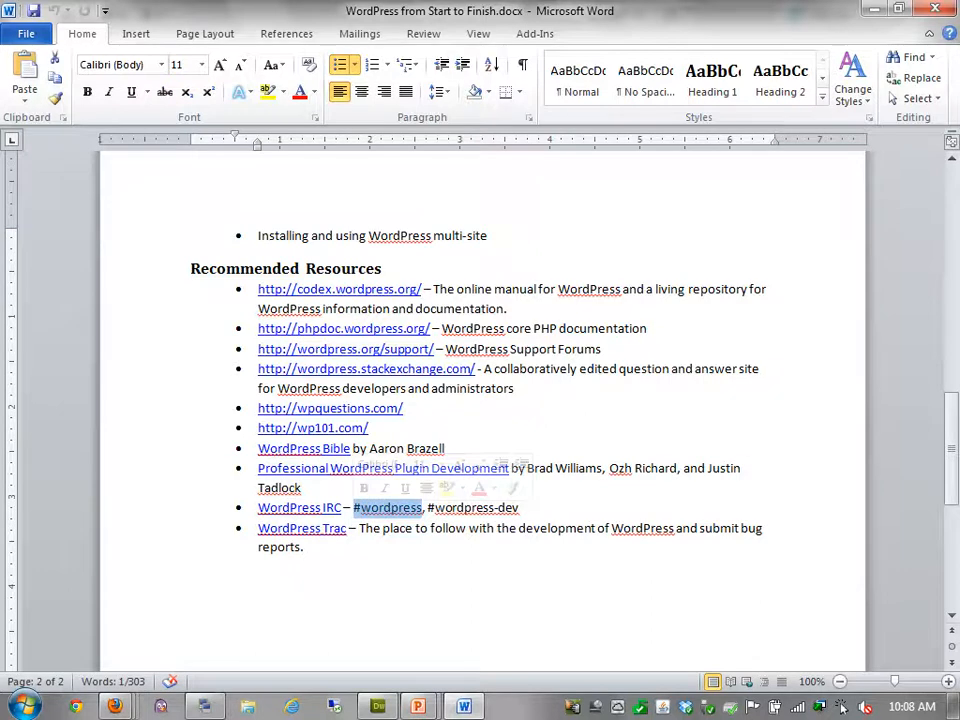
pyautogui.click(353, 508)
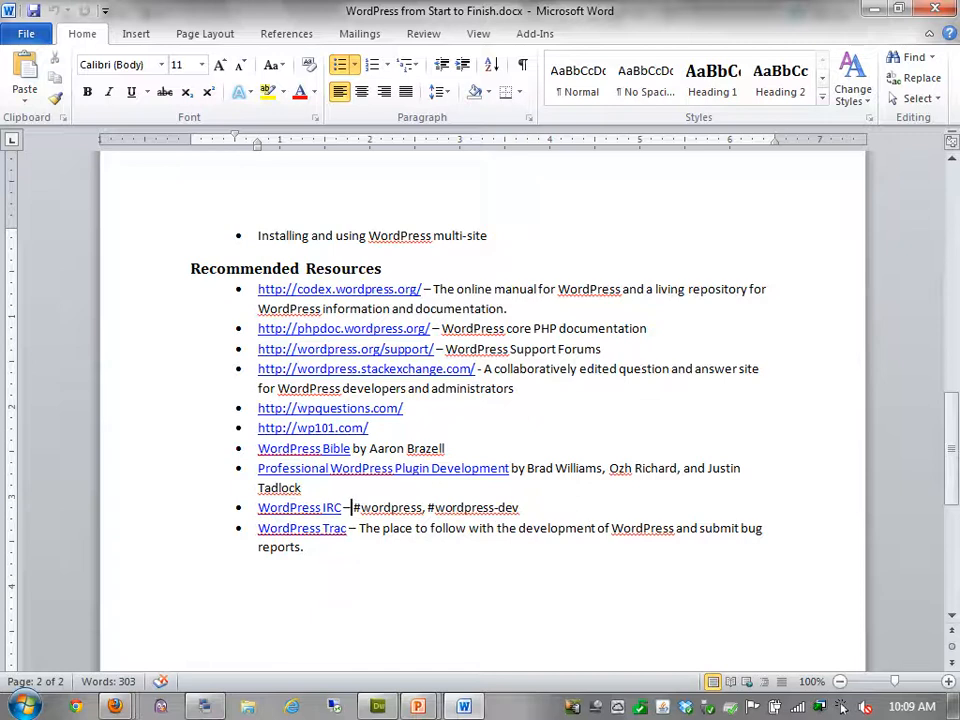
pyautogui.moveTo(519, 508); pyautogui.dragTo(428, 508)
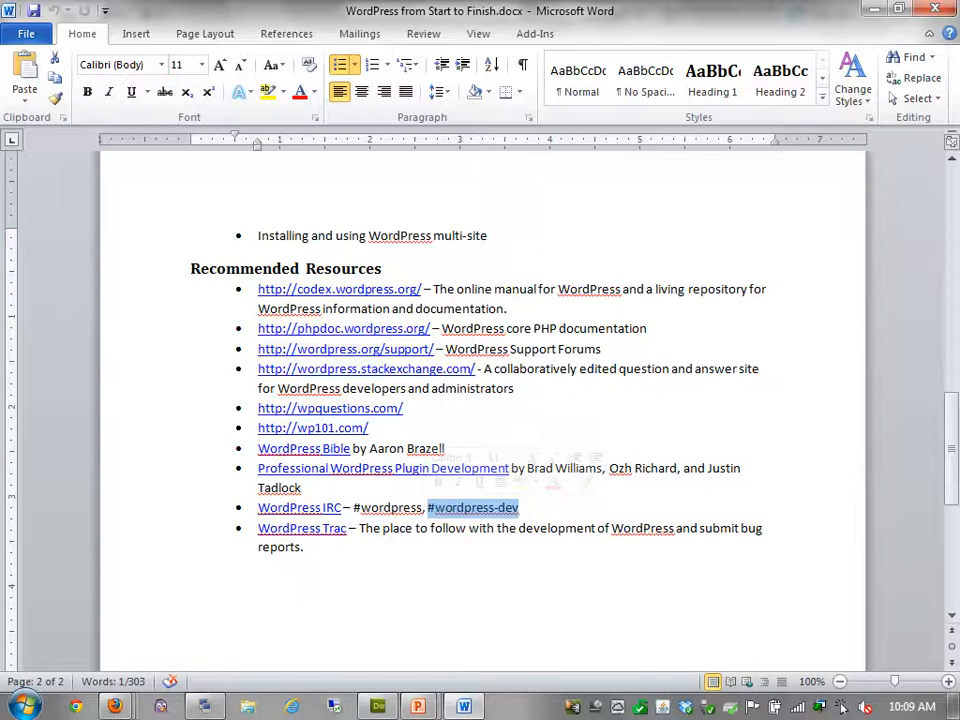
pyautogui.click(428, 508)
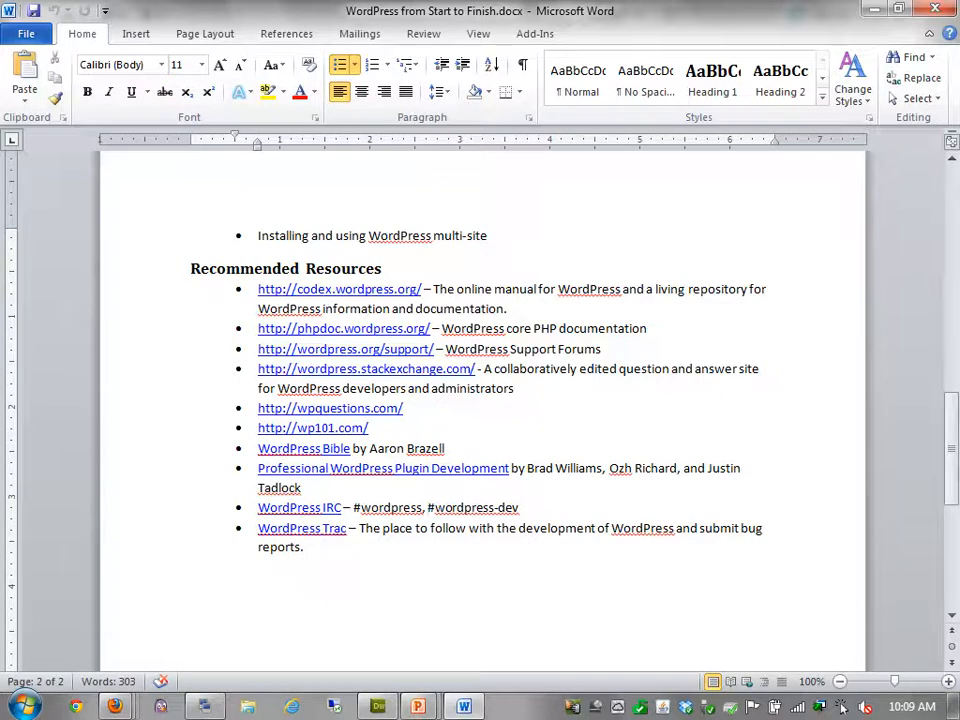
pyautogui.scroll(1, 482, 410)
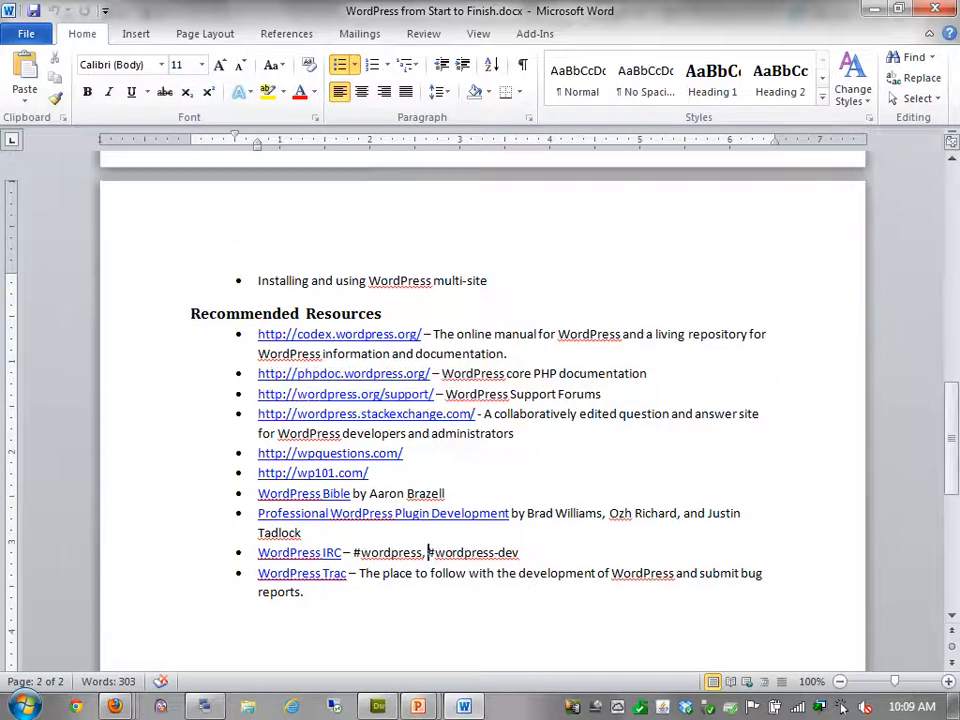
pyautogui.scroll(4, 482, 410)
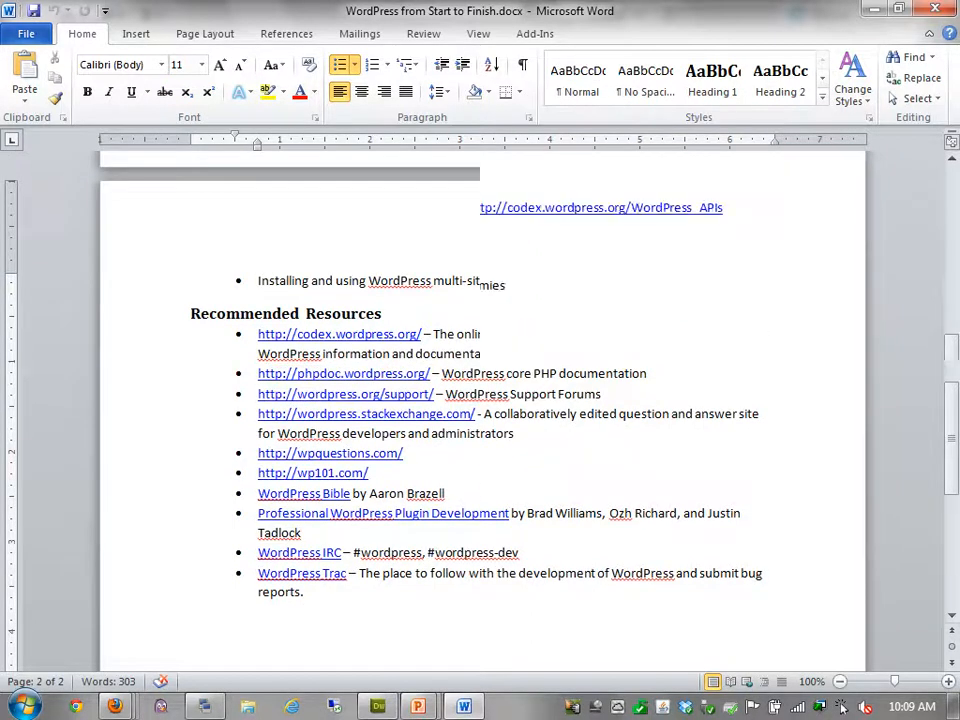
pyautogui.scroll(20, 482, 410)
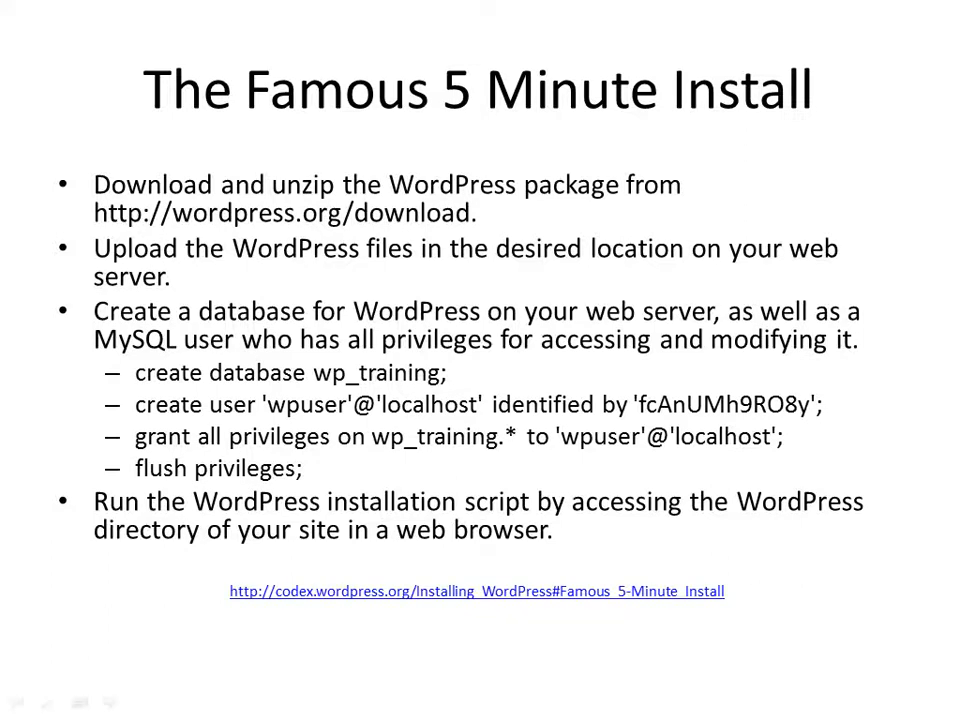
pyautogui.click(477, 591)
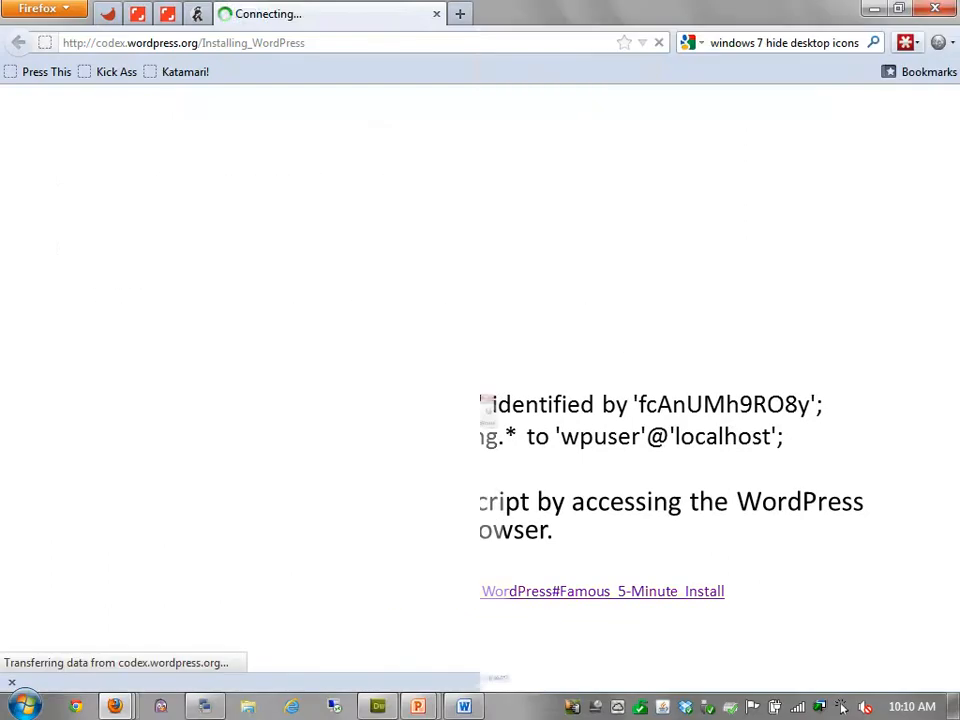
pyautogui.scroll(-7, 480, 378)
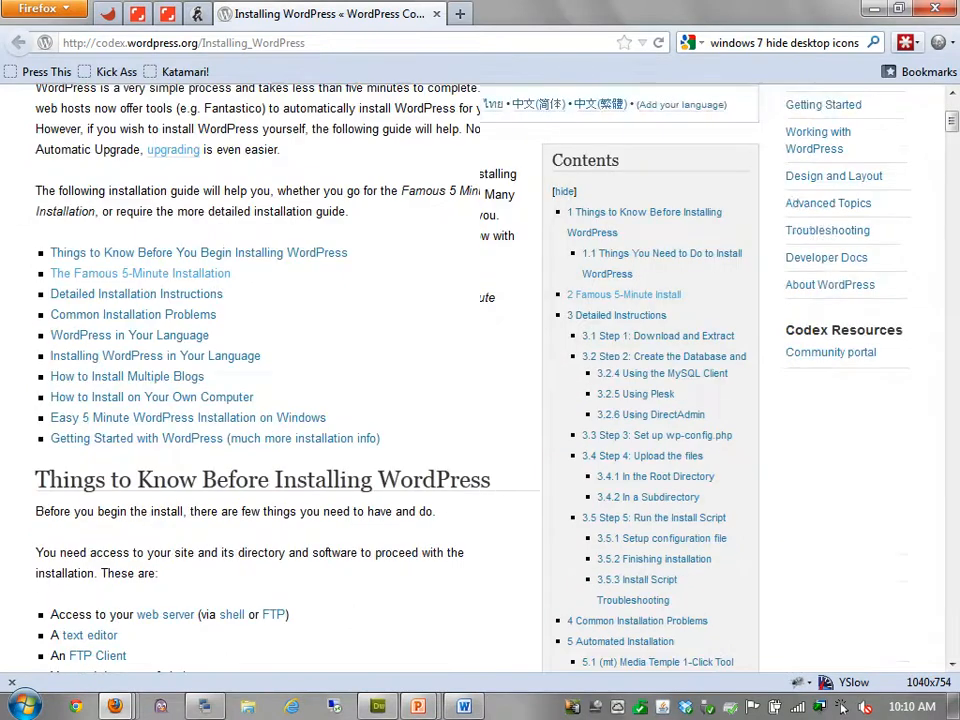
pyautogui.scroll(-5, 480, 378)
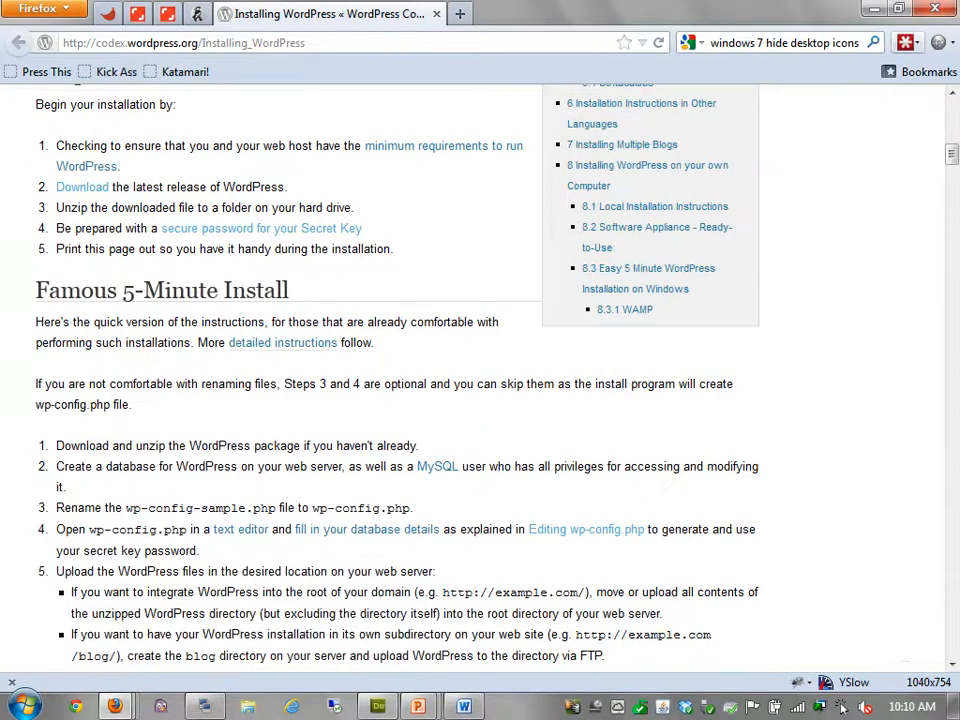
pyautogui.scroll(2, 842, 707)
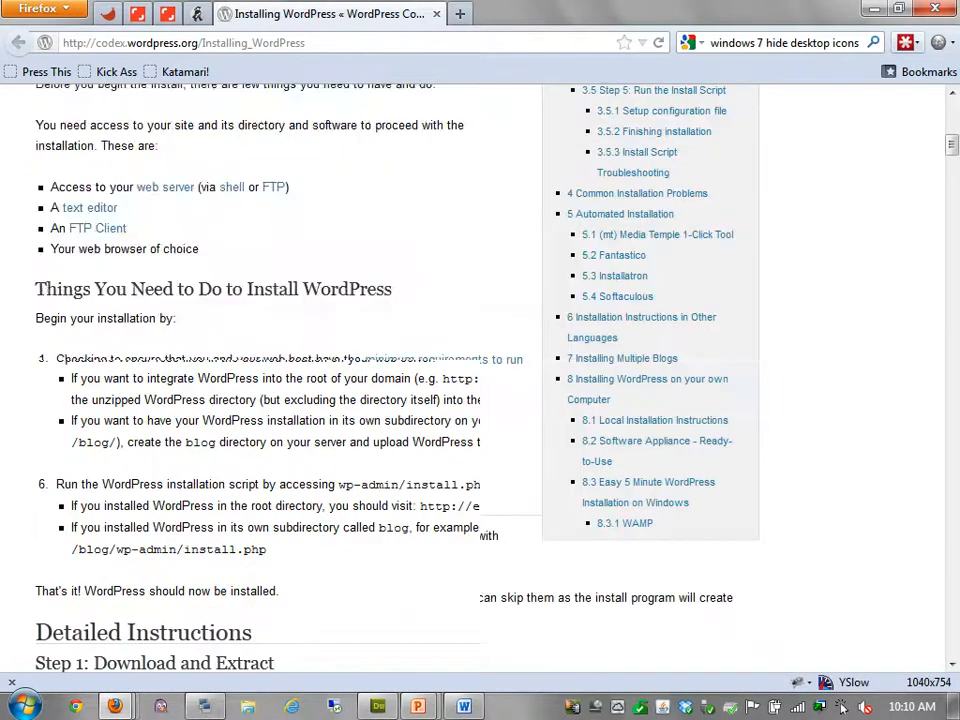
pyautogui.scroll(-4, 842, 707)
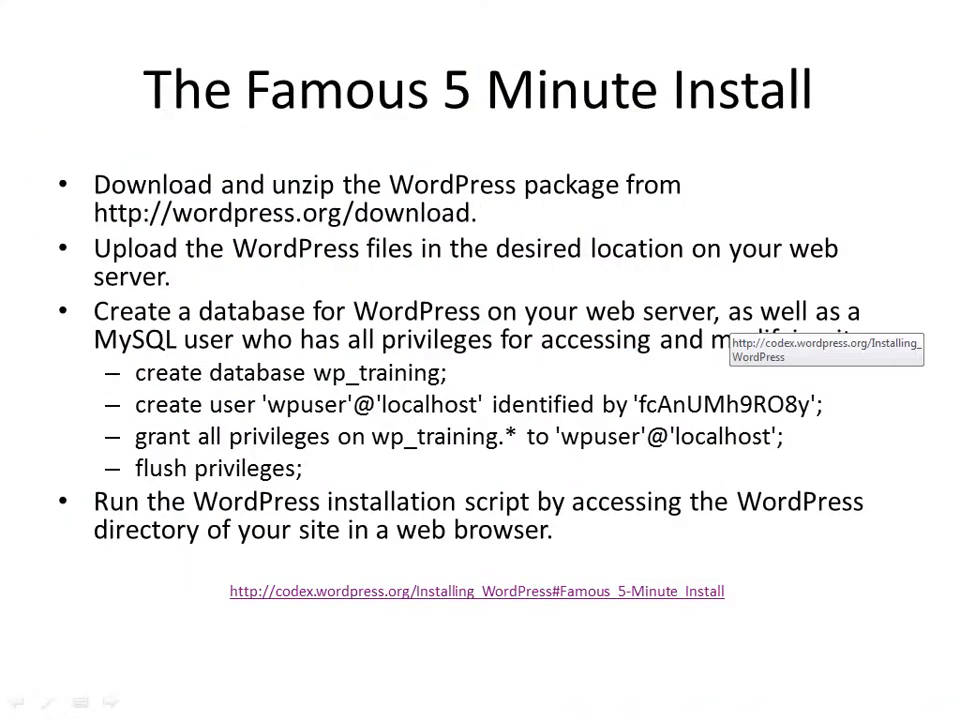
pyautogui.press('Right')
pyautogui.press('Left')
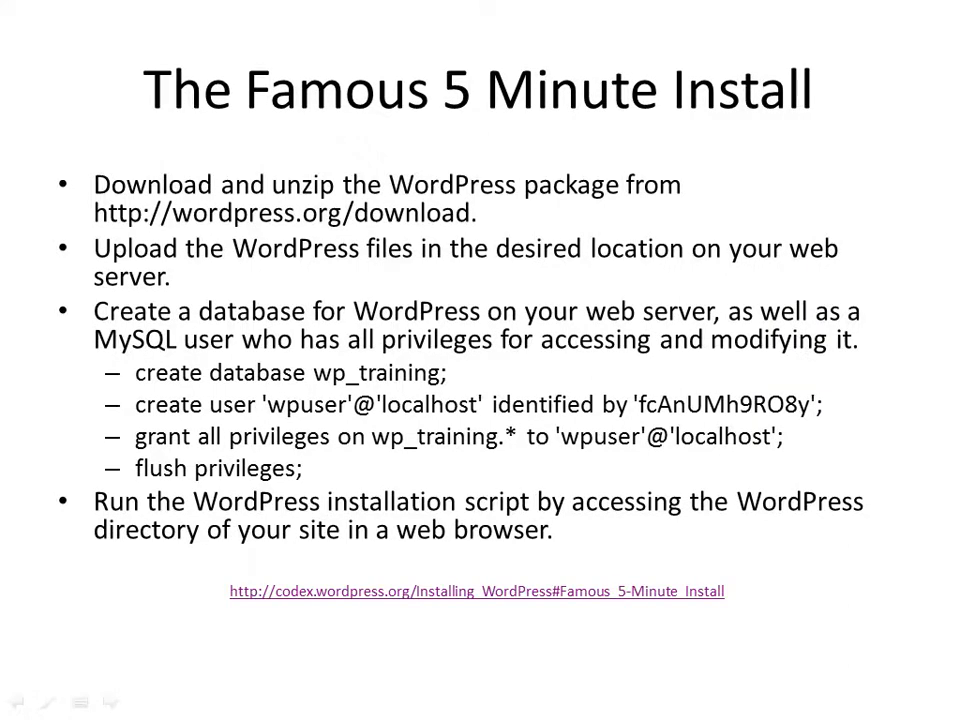
pyautogui.hotkey('alt', 'Tab')
pyautogui.hotkey('alt', 'Tab')
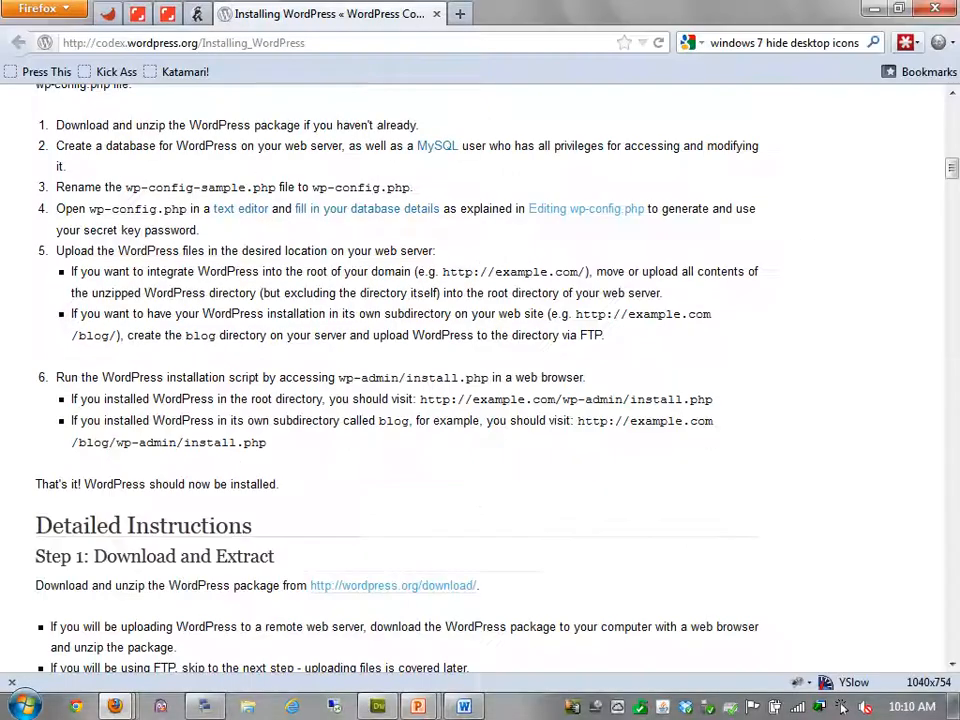
pyautogui.hotkey('alt', 'Tab')
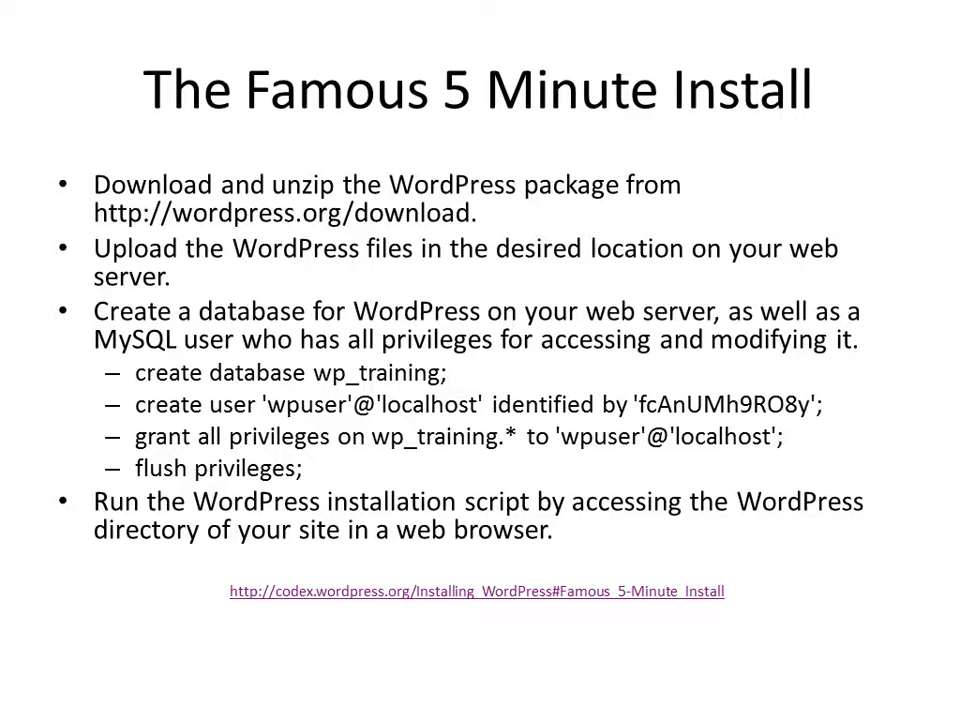
# Load wordpress.org in a new Firefox tab, retrying after the misspelled wordpres.org fails
pyautogui.hotkey('alt', 'Tab')
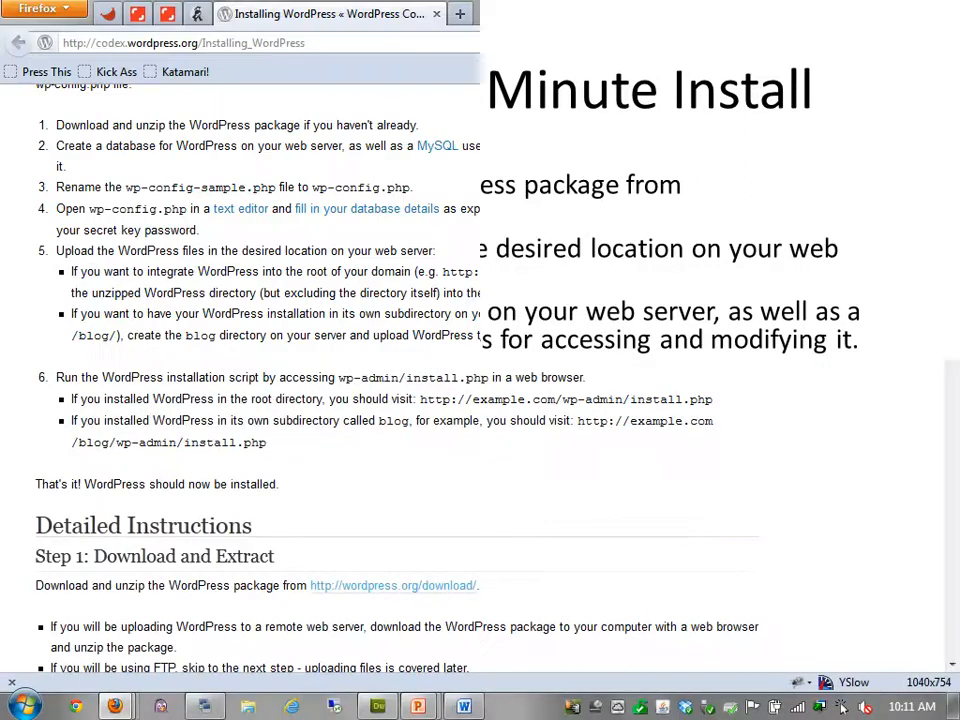
pyautogui.hotkey('ctrl', 't')
pyautogui.write('wordpres.org')
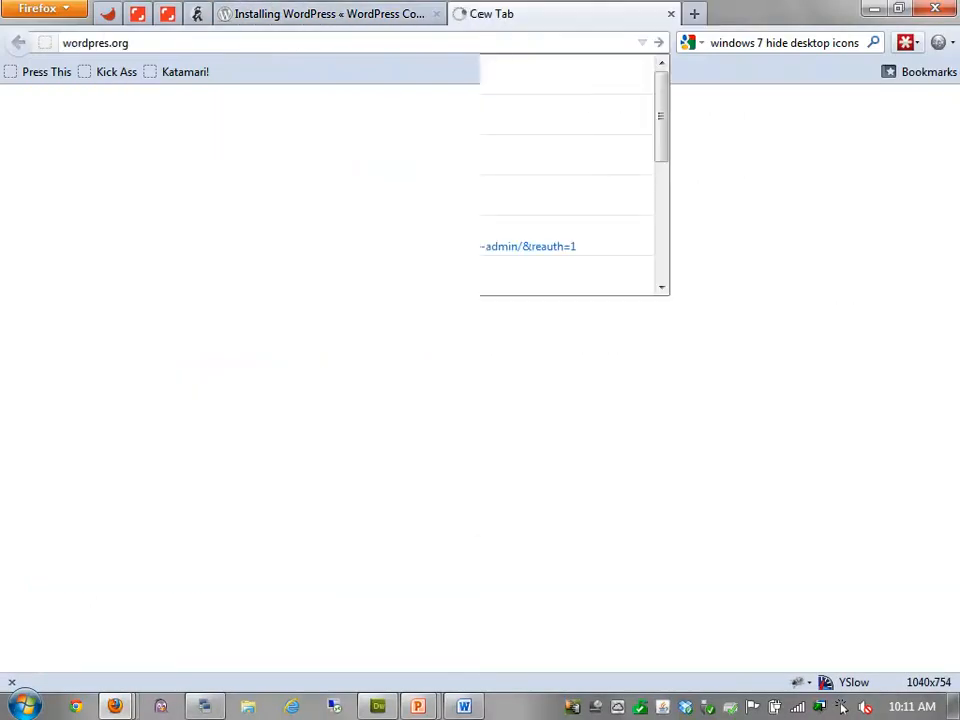
pyautogui.press('Return')
pyautogui.hotkey('ctrl', 'w')
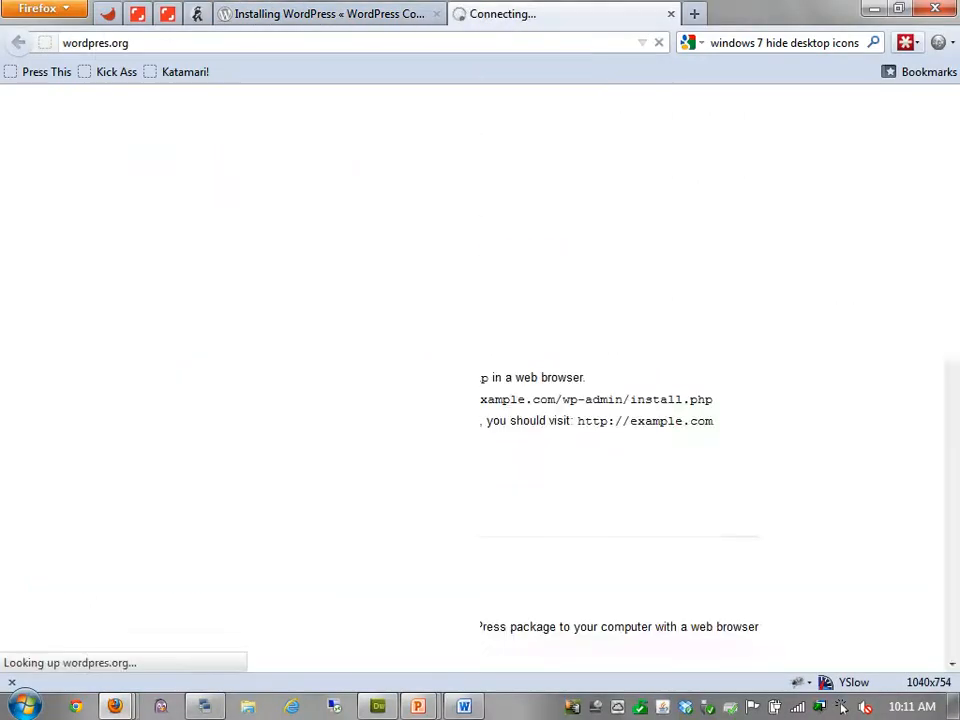
pyautogui.hotkey('ctrl', 't')
pyautogui.write('wordpress.org')
pyautogui.press('Return')
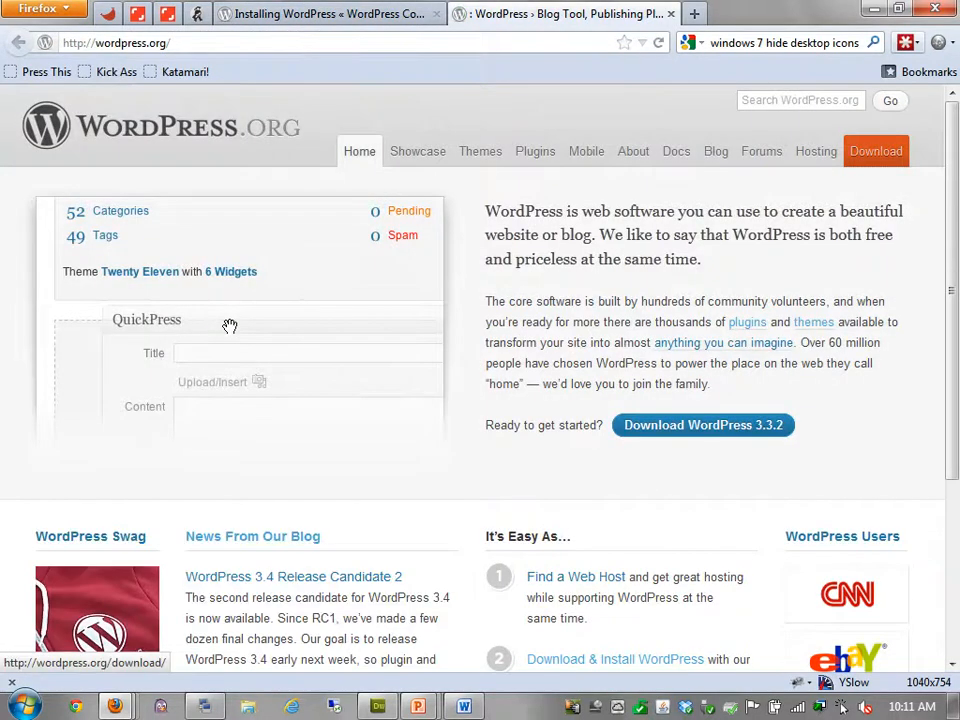
# Download WordPress 3.3.2 from the Download page, saving wordpress-3.3.2.zip to the Desktop
pyautogui.click(229, 326)
pyautogui.click(817, 266)
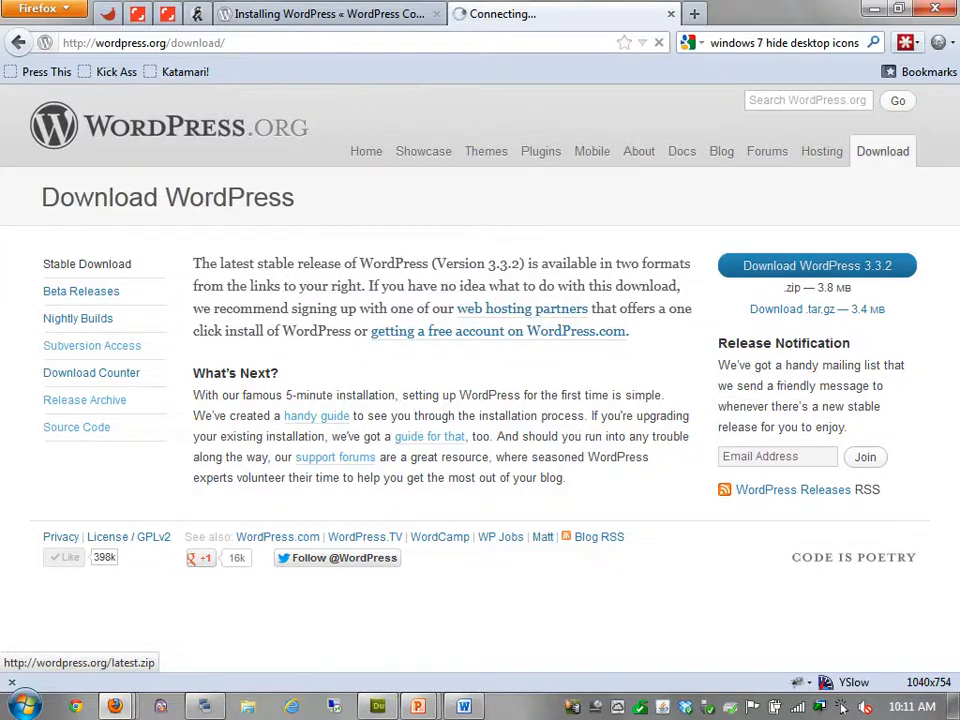
pyautogui.press('Return')
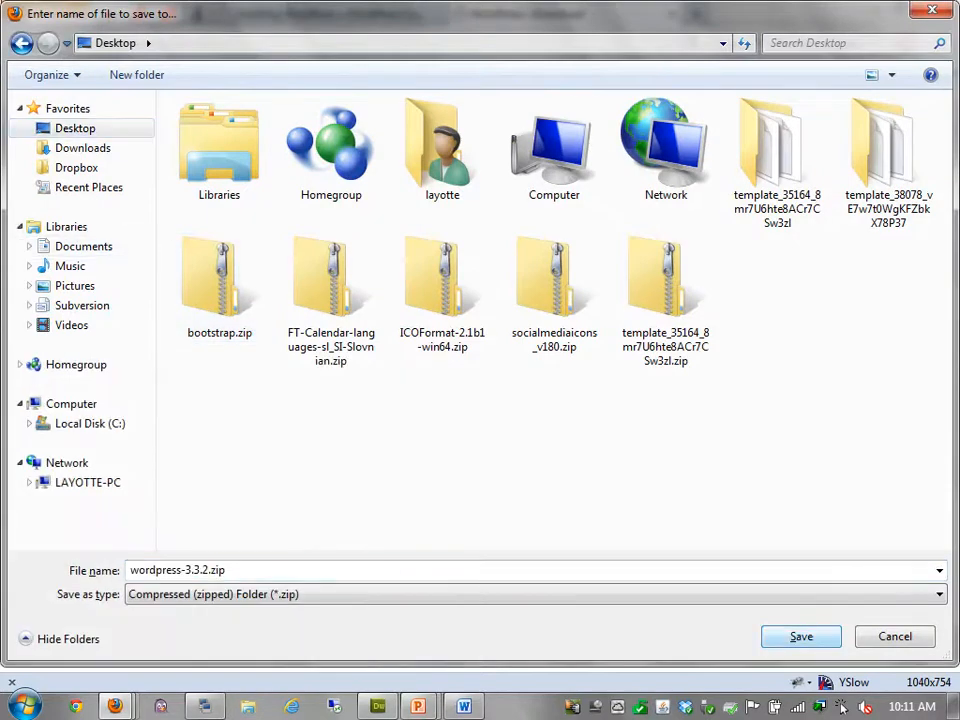
pyautogui.press('Return')
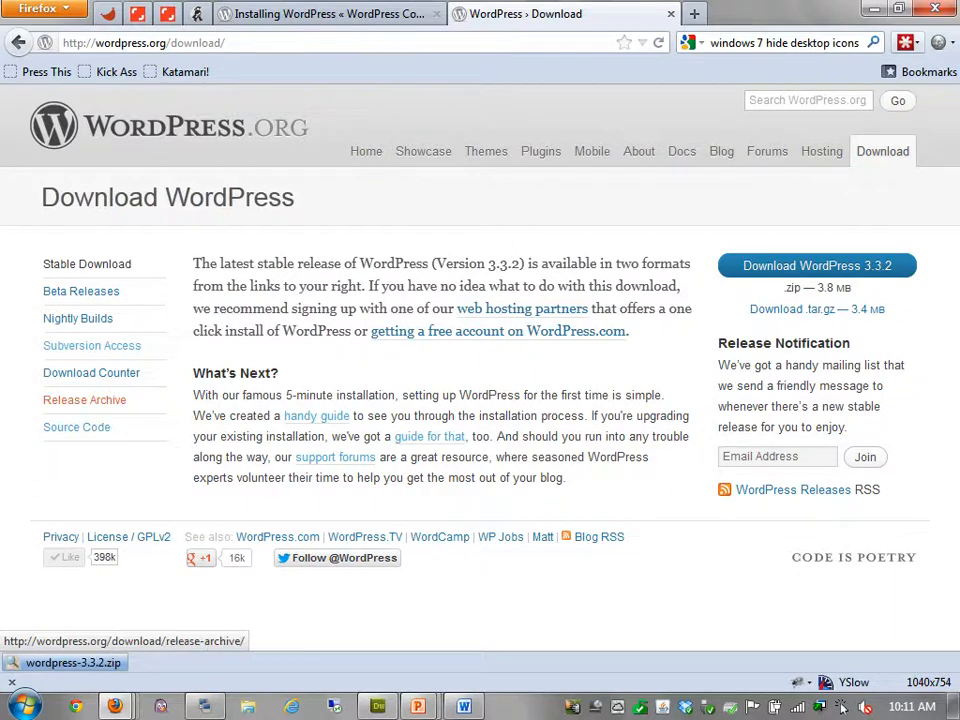
# Open the Release Archive and scroll down through the version table
pyautogui.click(84, 399)
pyautogui.scroll(-20, 643, 431)
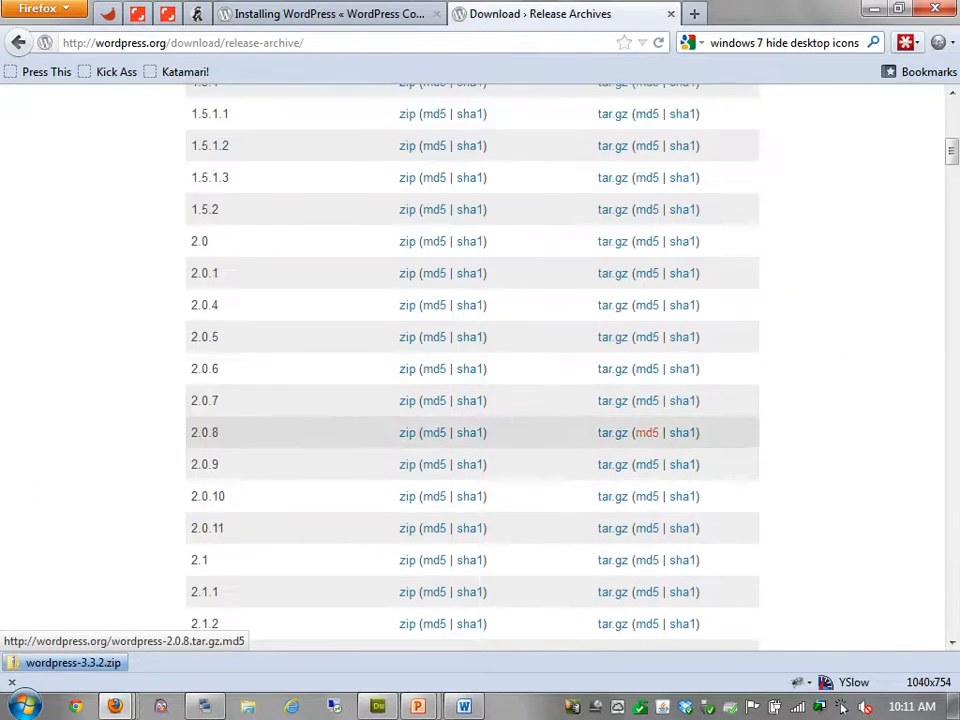
pyautogui.scroll(-15, 645, 428)
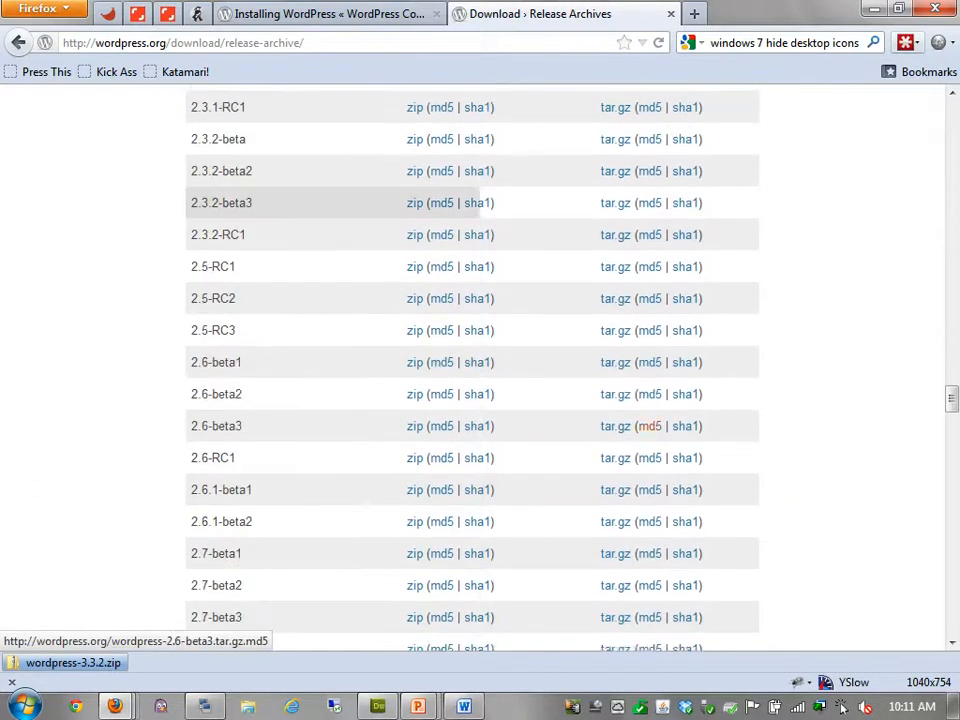
pyautogui.scroll(-15, 645, 428)
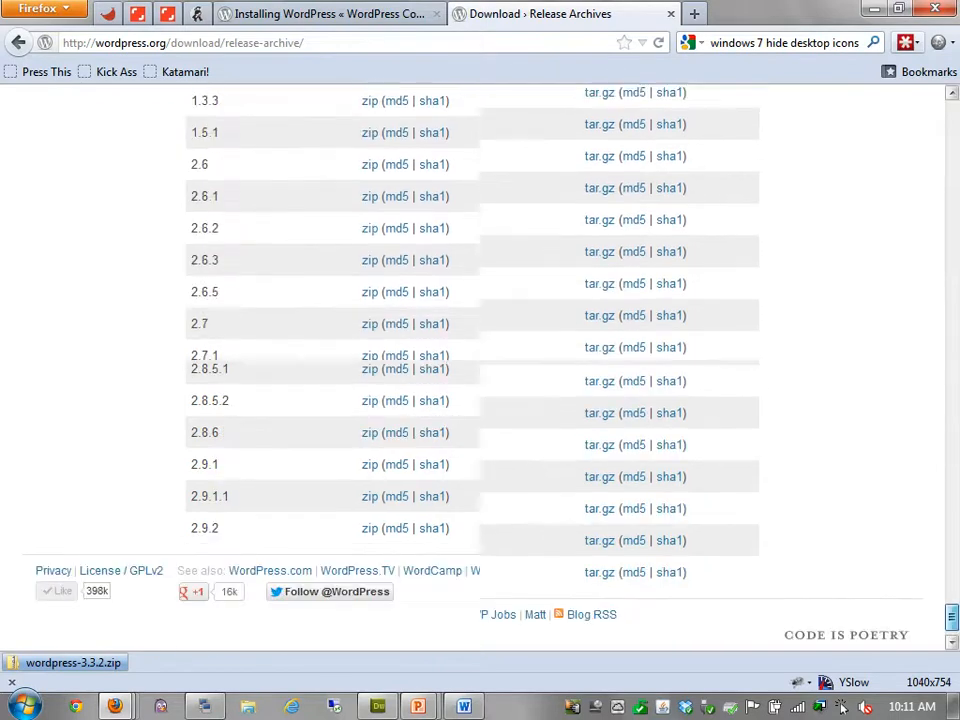
pyautogui.moveTo(952, 559); pyautogui.dragTo(952, 556)
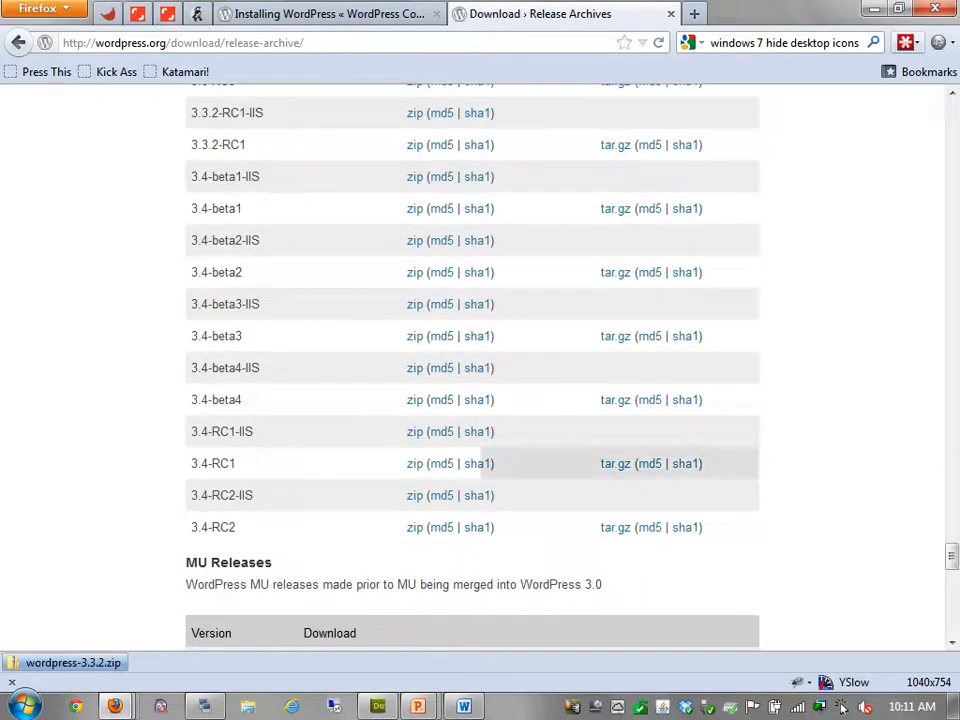
# Highlight the IIS suffixes of the 3.4-RC2-IIS and 3.4-RC1-IIS builds
pyautogui.moveTo(254, 496); pyautogui.dragTo(238, 496)
pyautogui.click(300, 496)
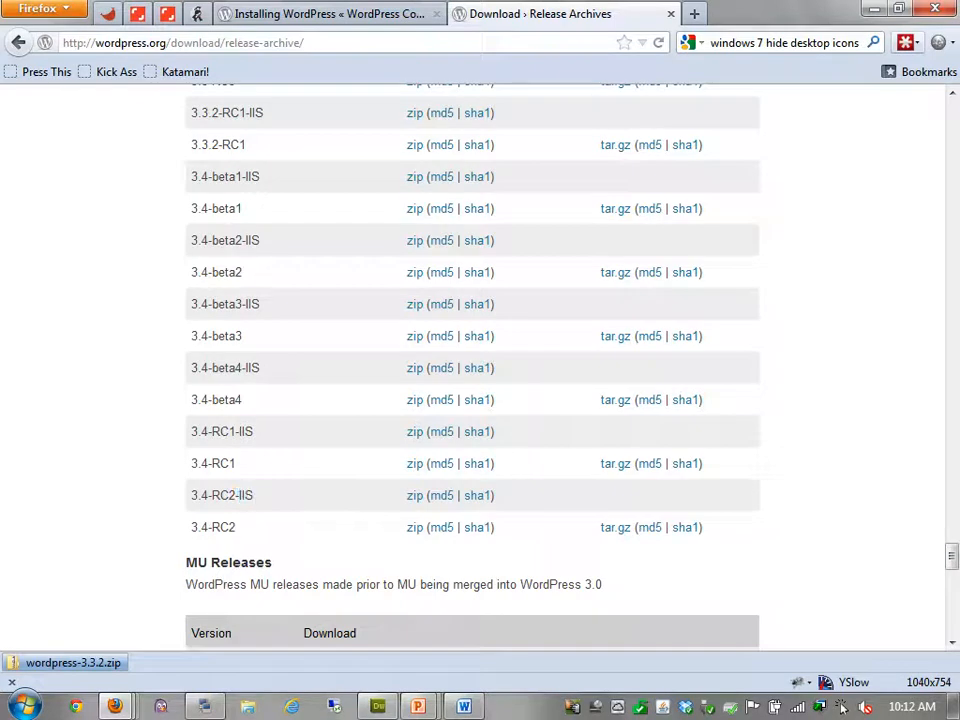
pyautogui.moveTo(254, 432); pyautogui.dragTo(238, 432)
pyautogui.click(264, 432)
pyautogui.moveTo(256, 368); pyautogui.dragTo(242, 368)
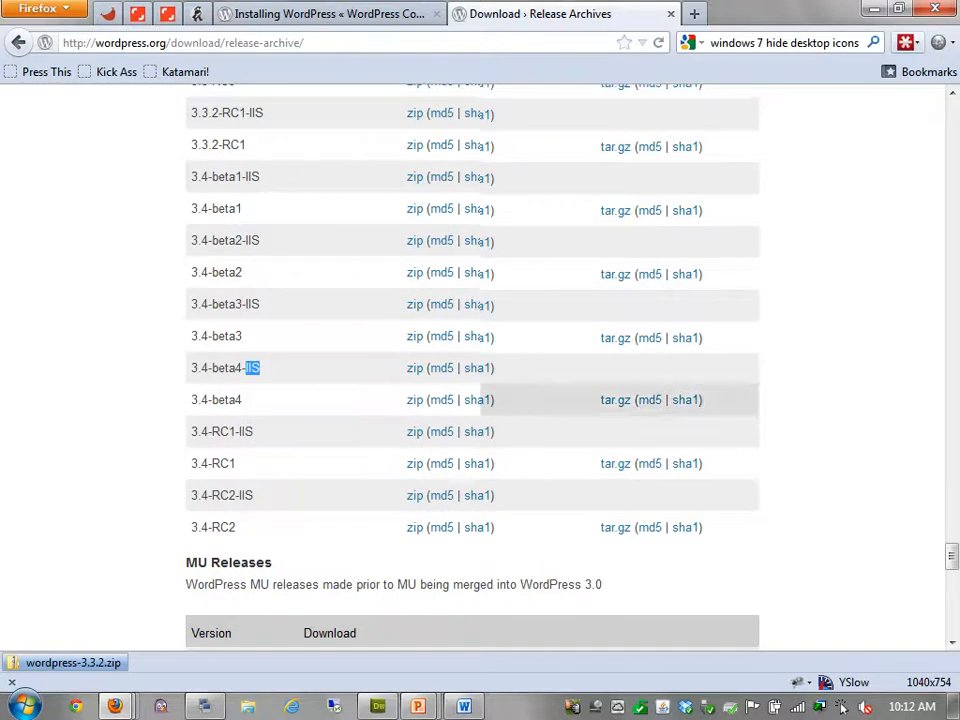
pyautogui.scroll(5, 660, 400)
pyautogui.scroll(20, 472, 360)
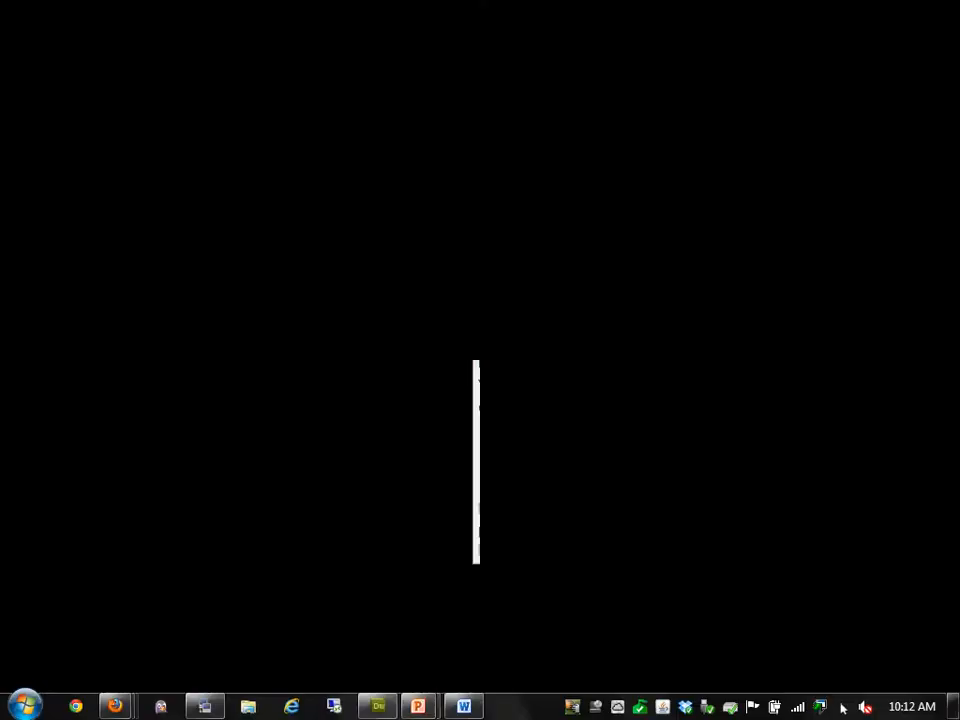
# Show the desktop icons and move the wordpress zip to an open desktop spot
pyautogui.rightClick(474, 181)
pyautogui.moveTo(517, 193)
pyautogui.click(814, 311)
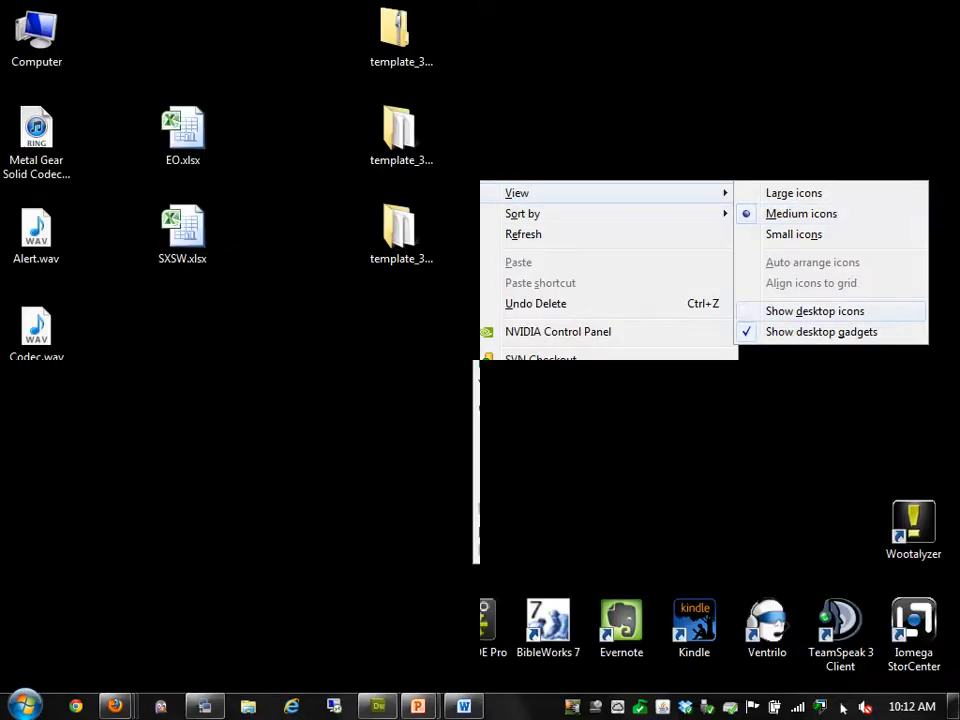
pyautogui.moveTo(36, 525); pyautogui.dragTo(255, 537)
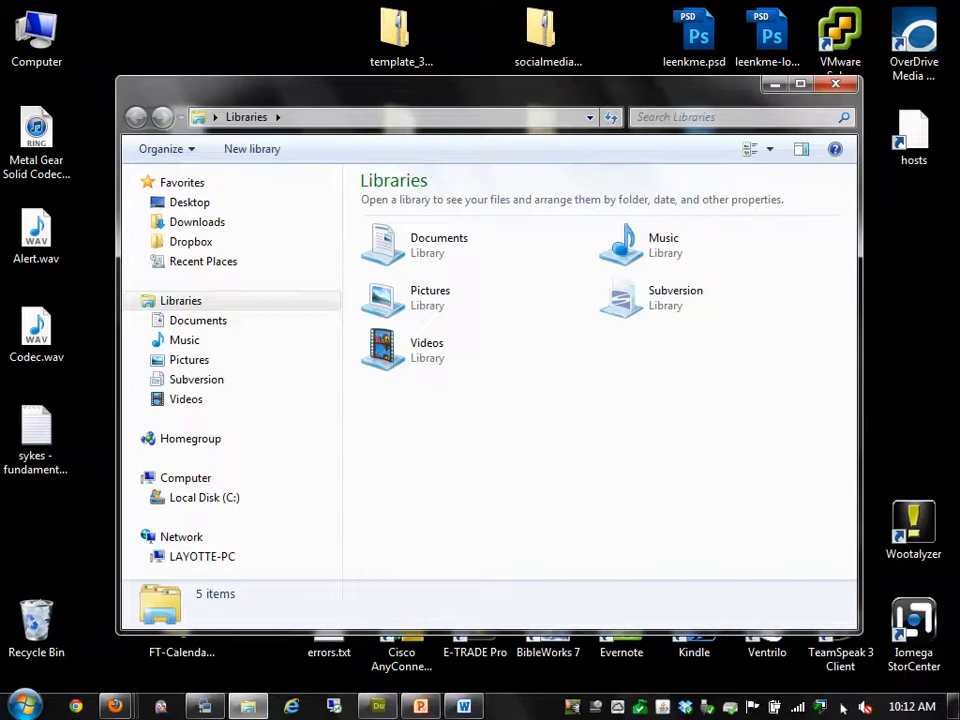
# Browse Documents\RFW\lewayotte in the Libraries window, return to RFW, then reveal the desktop
pyautogui.moveTo(450, 88); pyautogui.dragTo(535, 17)
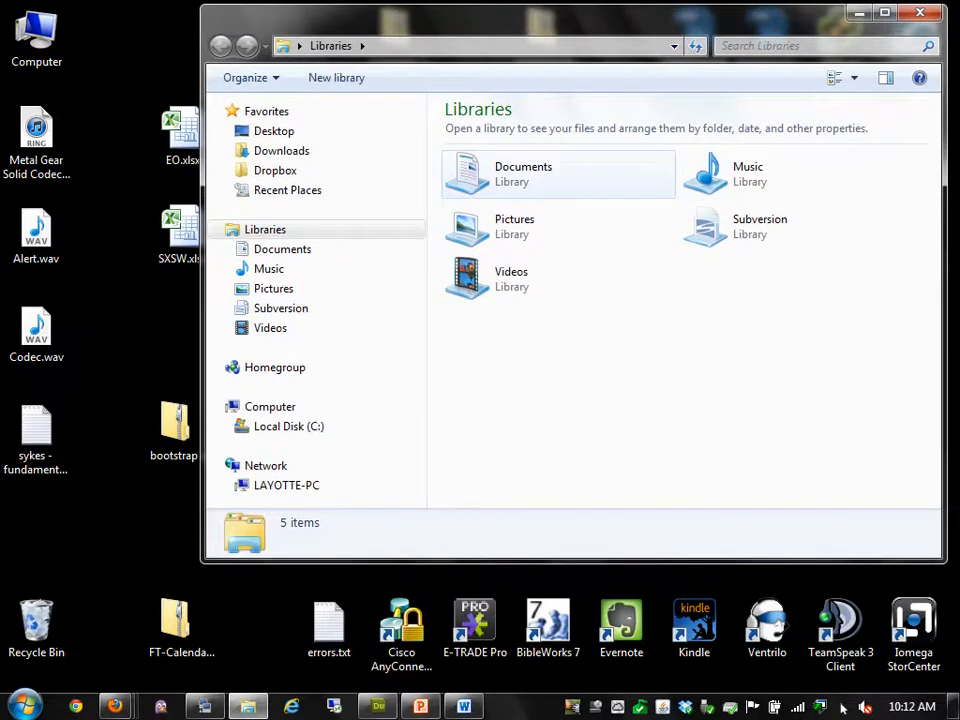
pyautogui.doubleClick(523, 174)
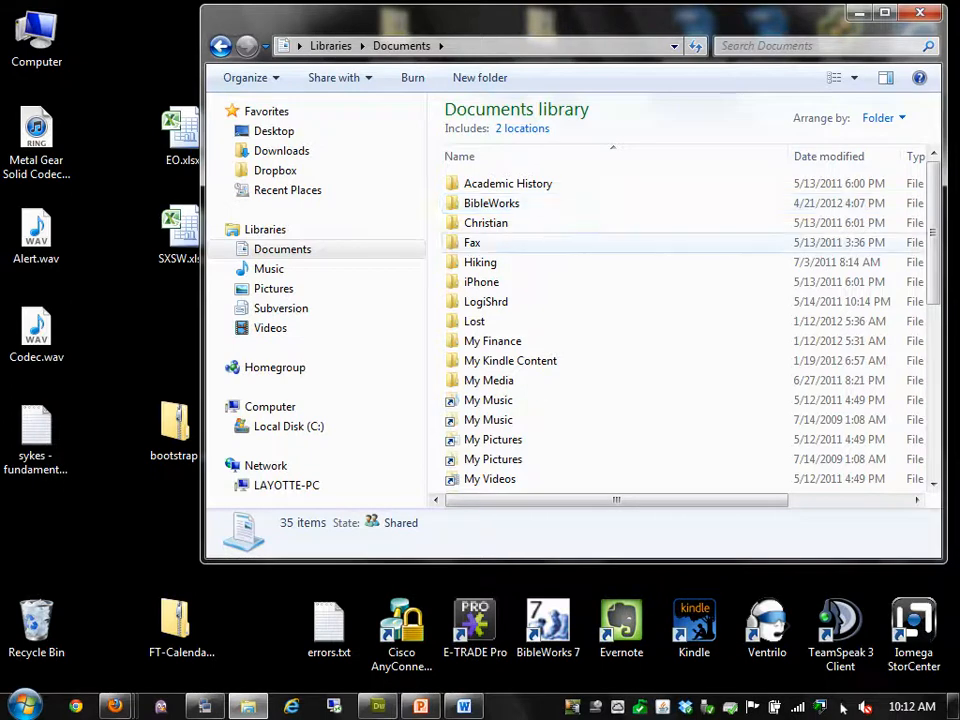
pyautogui.click(520, 242)
pyautogui.scroll(-5, 520, 250)
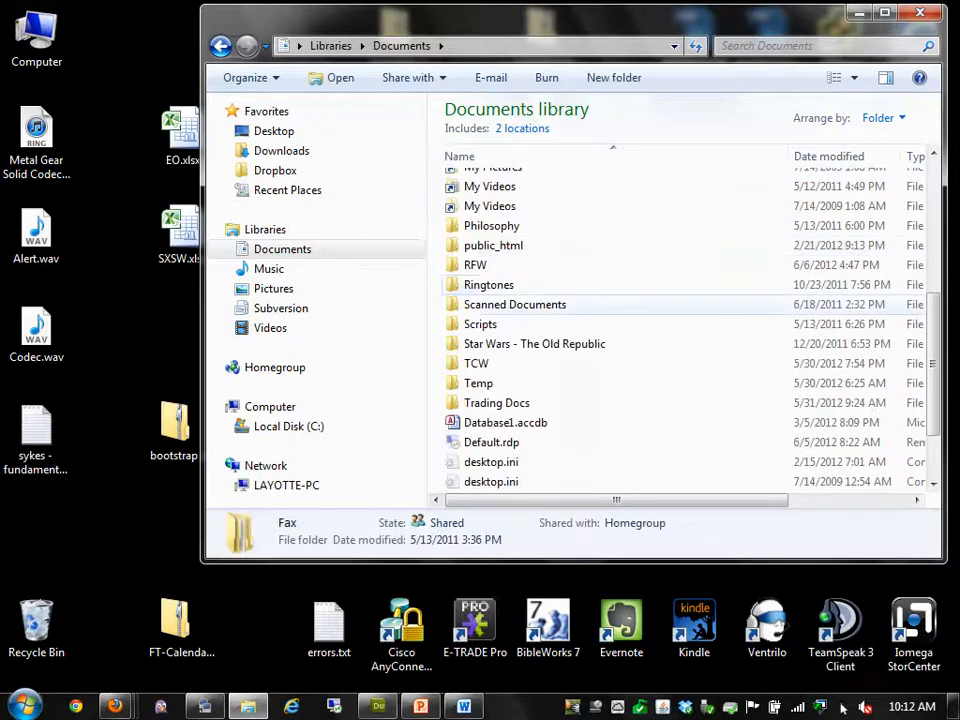
pyautogui.doubleClick(476, 264)
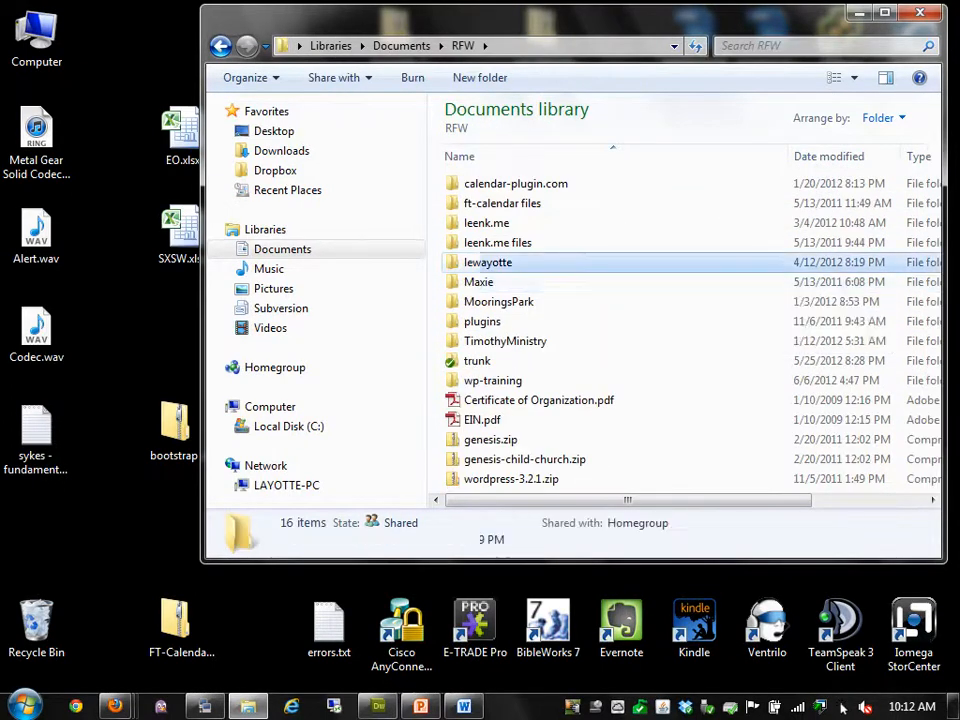
pyautogui.doubleClick(490, 262)
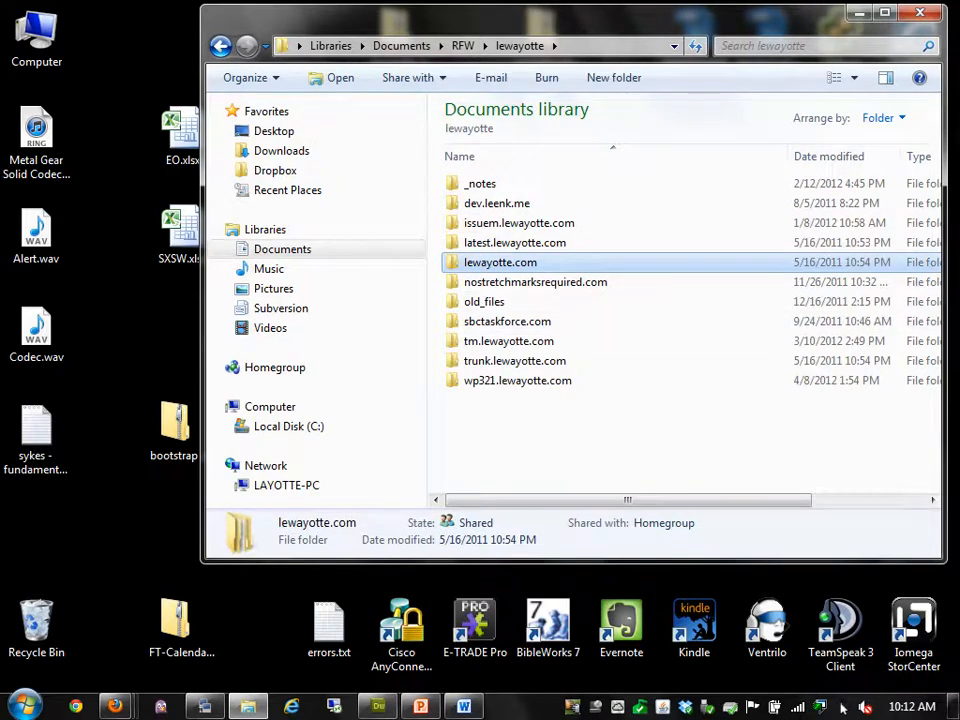
pyautogui.rightClick(515, 405)
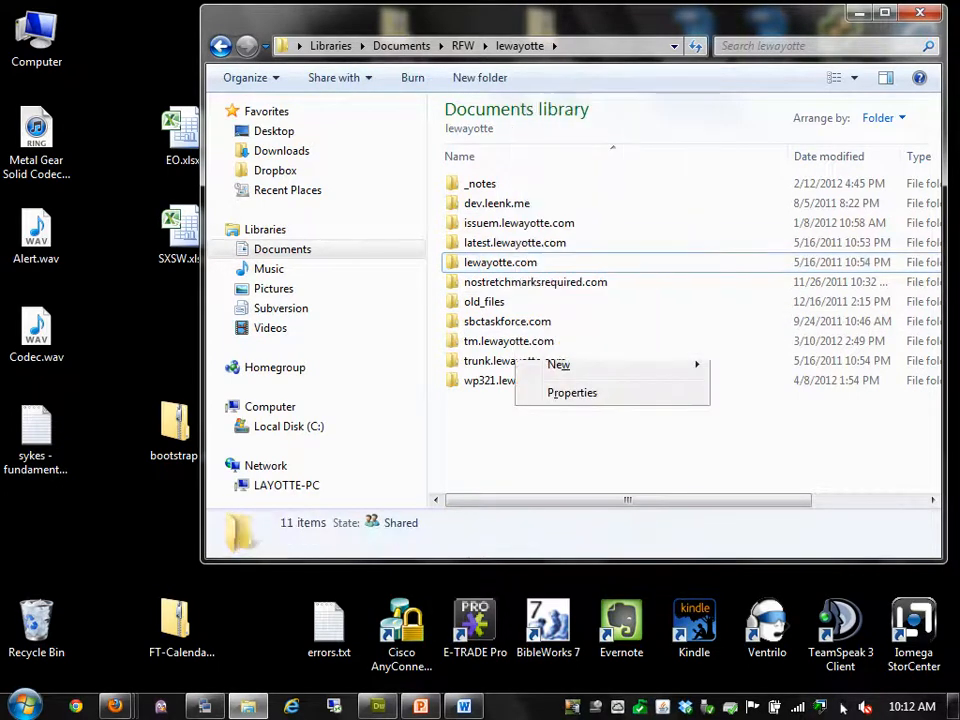
pyautogui.press('BackSpace')
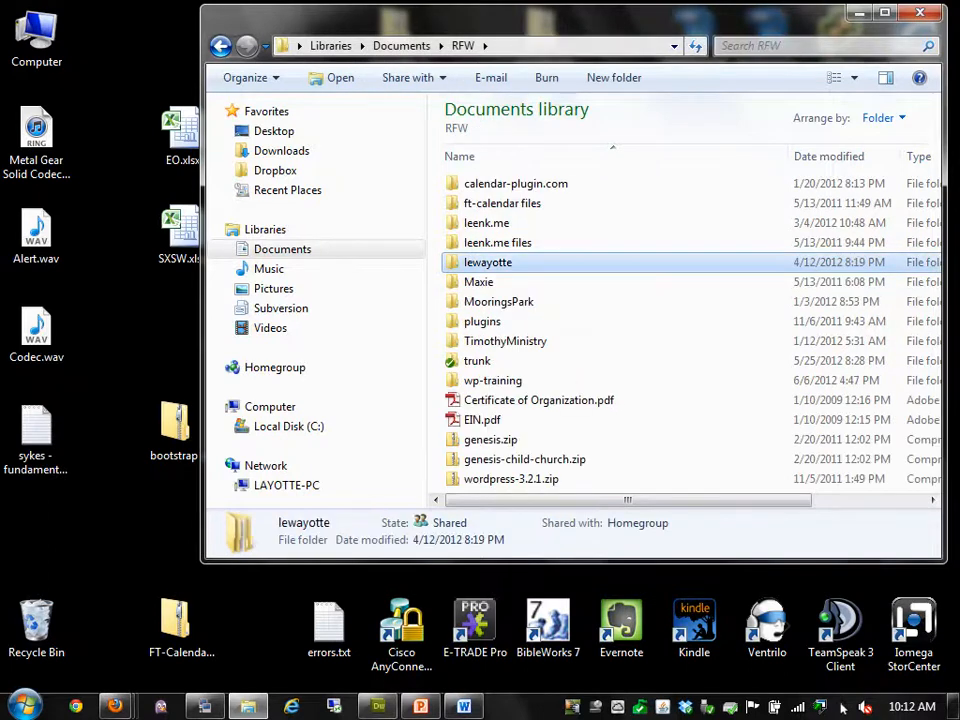
pyautogui.press('super+d')
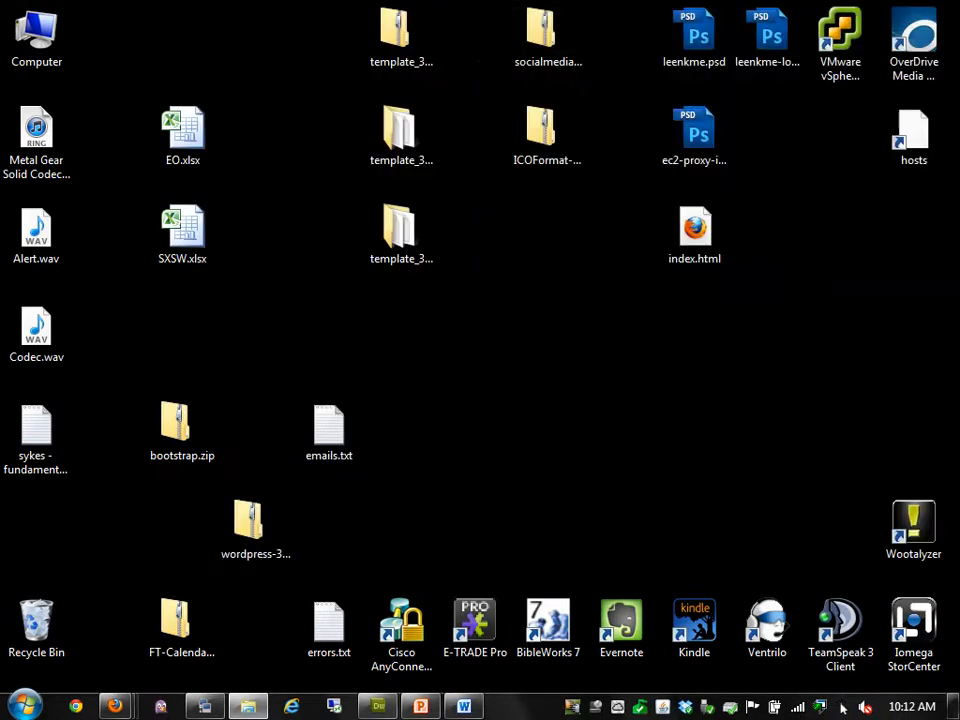
# Extract wordpress-3.3.2.zip into a wordpress folder with 7-Zip, then recycle the zip
pyautogui.moveTo(150, 515); pyautogui.dragTo(106, 522)
pyautogui.rightClick(106, 522)
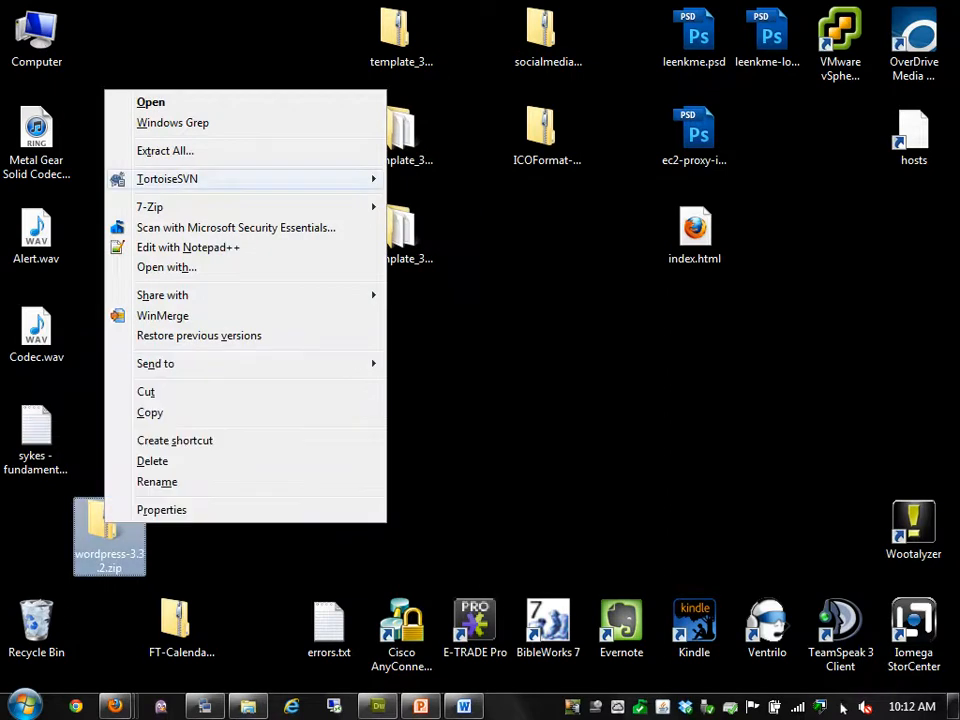
pyautogui.moveTo(150, 206)
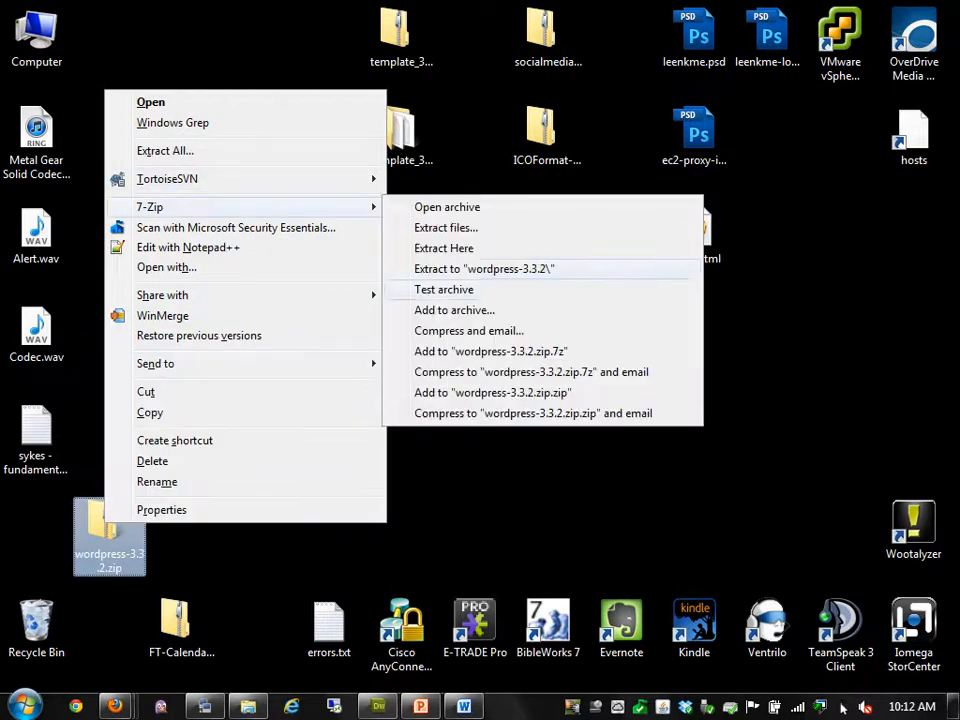
pyautogui.click(484, 269)
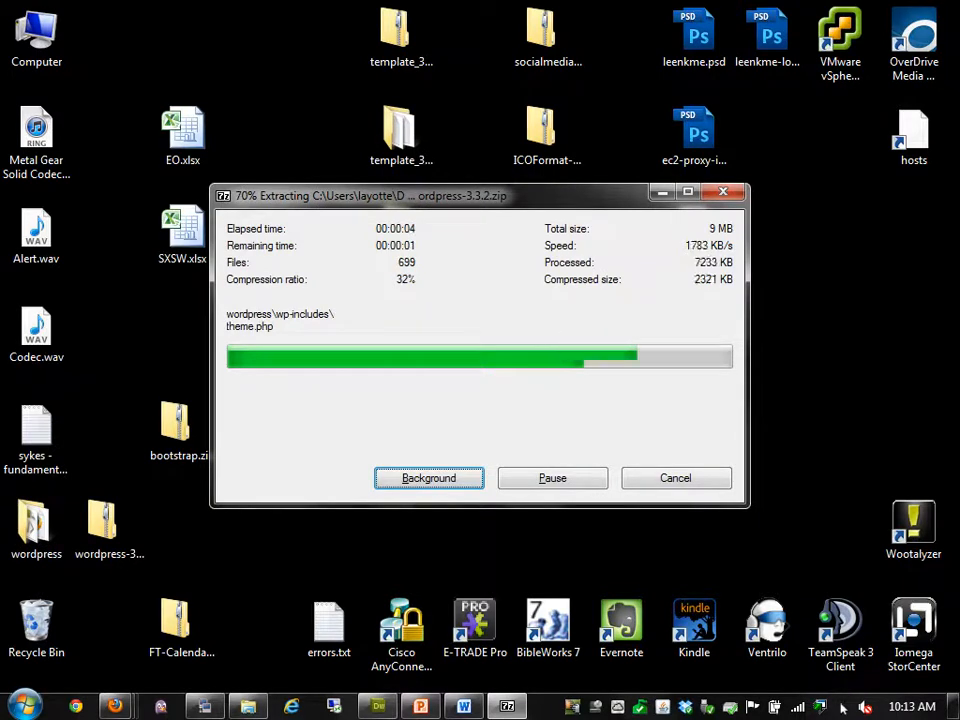
pyautogui.moveTo(102, 522); pyautogui.dragTo(40, 620)
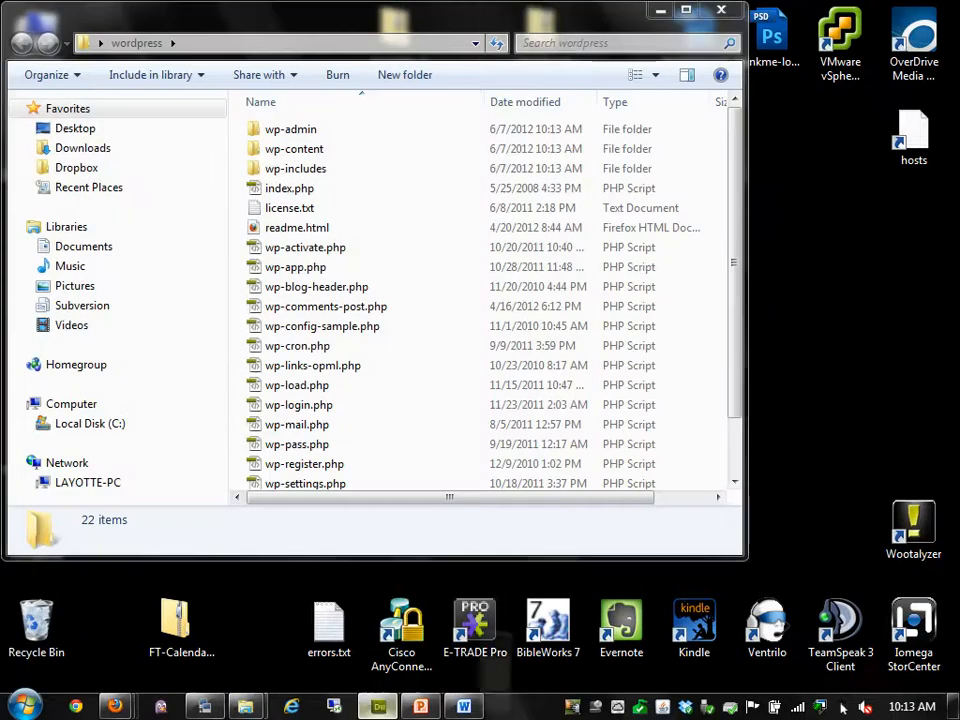
pyautogui.click(378, 706)
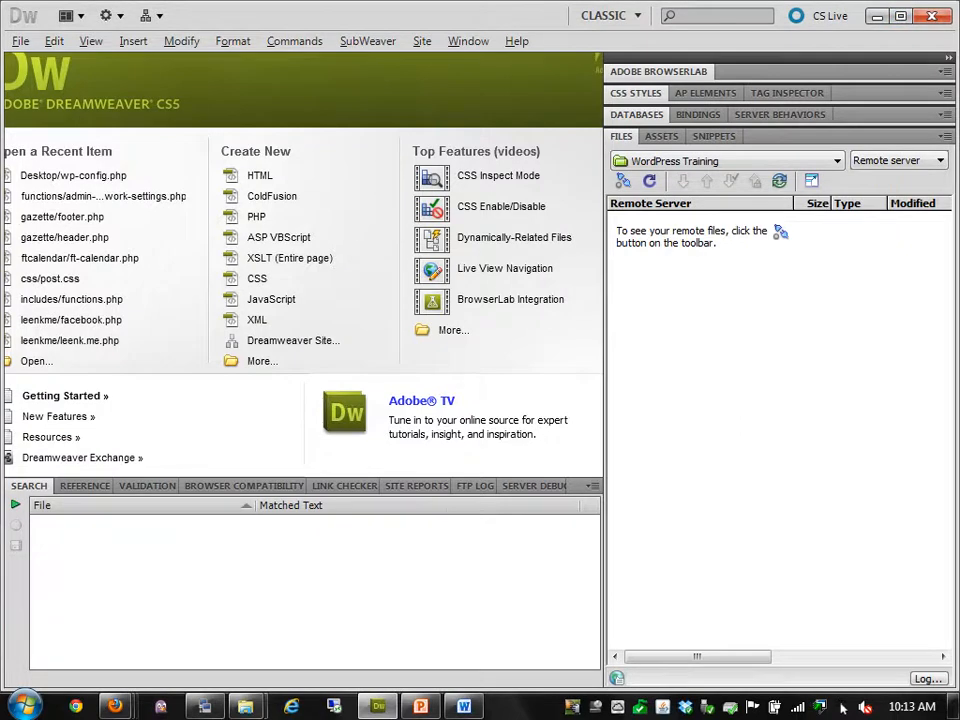
# Drag all contents of the wordpress folder into Dreamweaver's site, dismissing the access-denied warnings
pyautogui.click(901, 16)
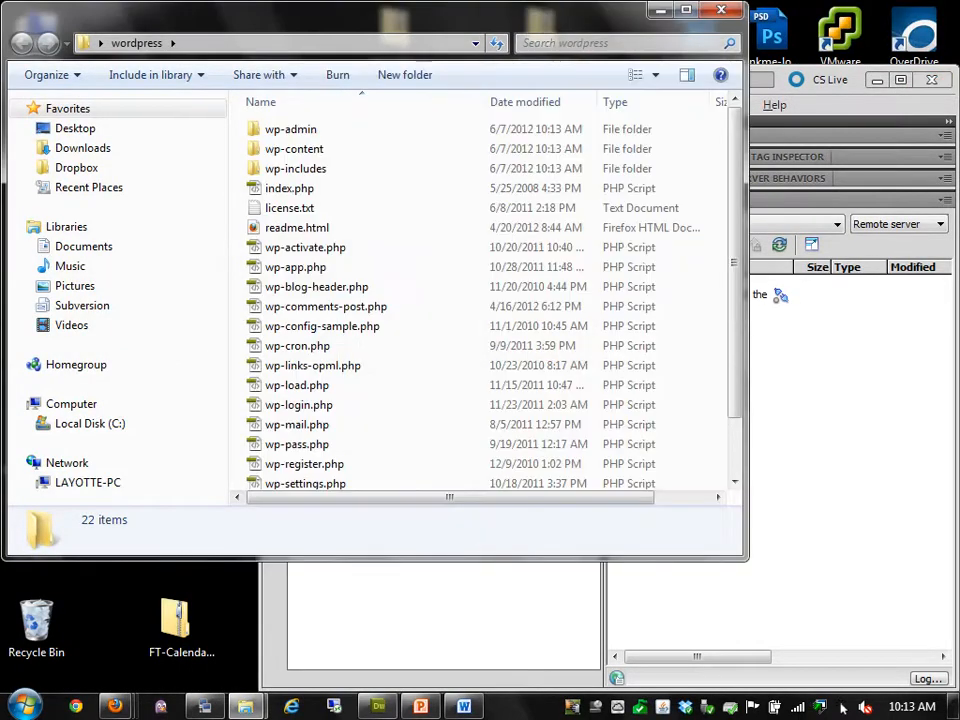
pyautogui.click(291, 129)
pyautogui.scroll(-2, 326, 243)
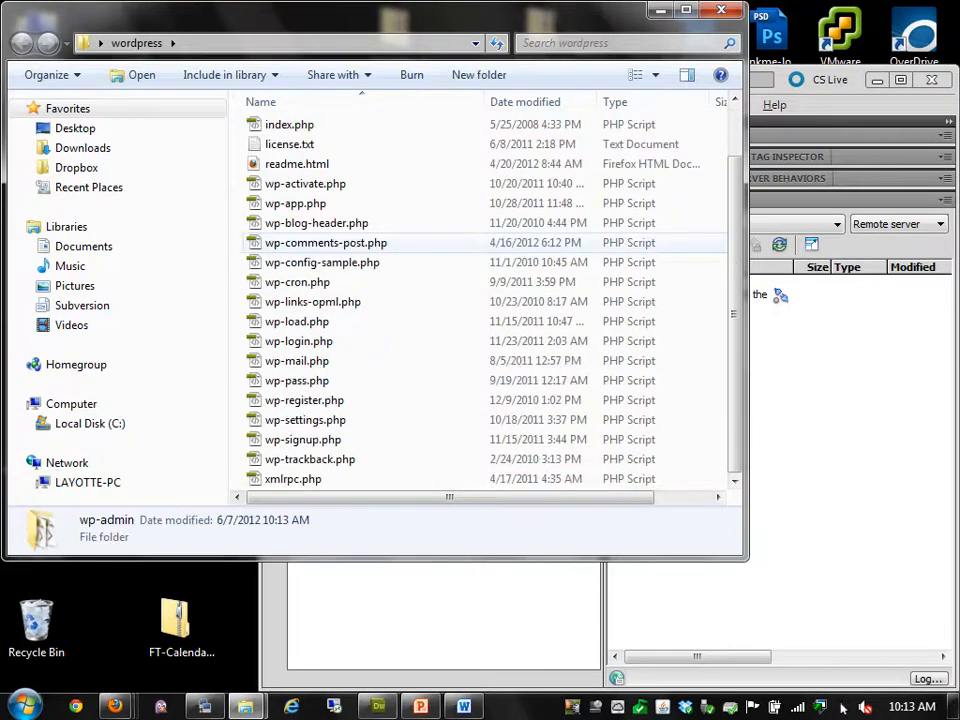
pyautogui.hotkey('ctrl', 'a')
pyautogui.moveTo(297, 380); pyautogui.dragTo(785, 370)
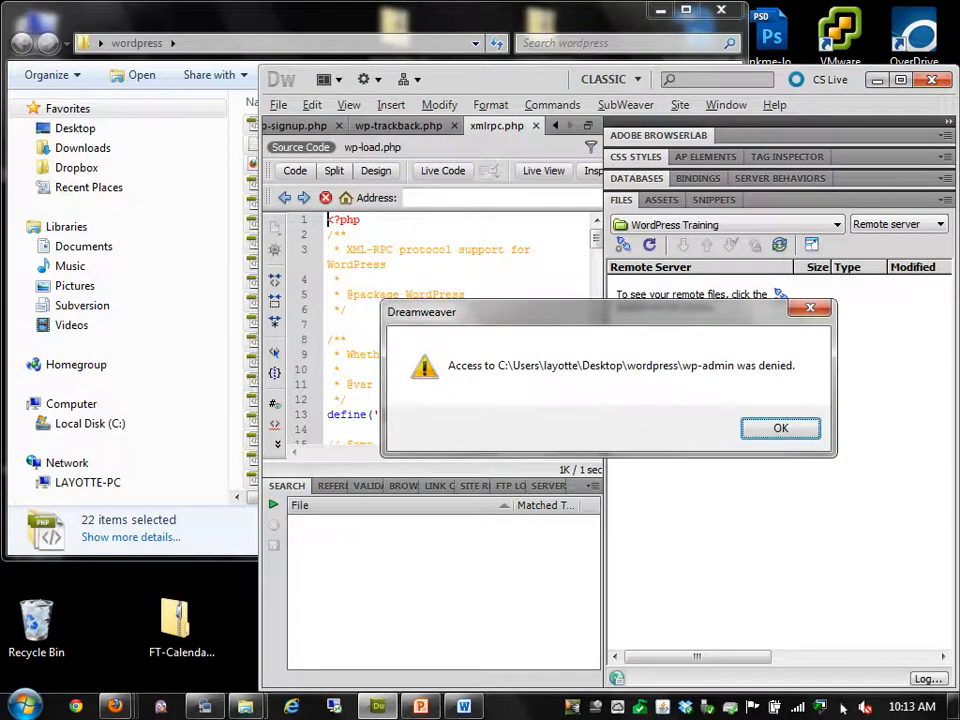
pyautogui.press('Return')
pyautogui.press('Return')
pyautogui.press('Return')
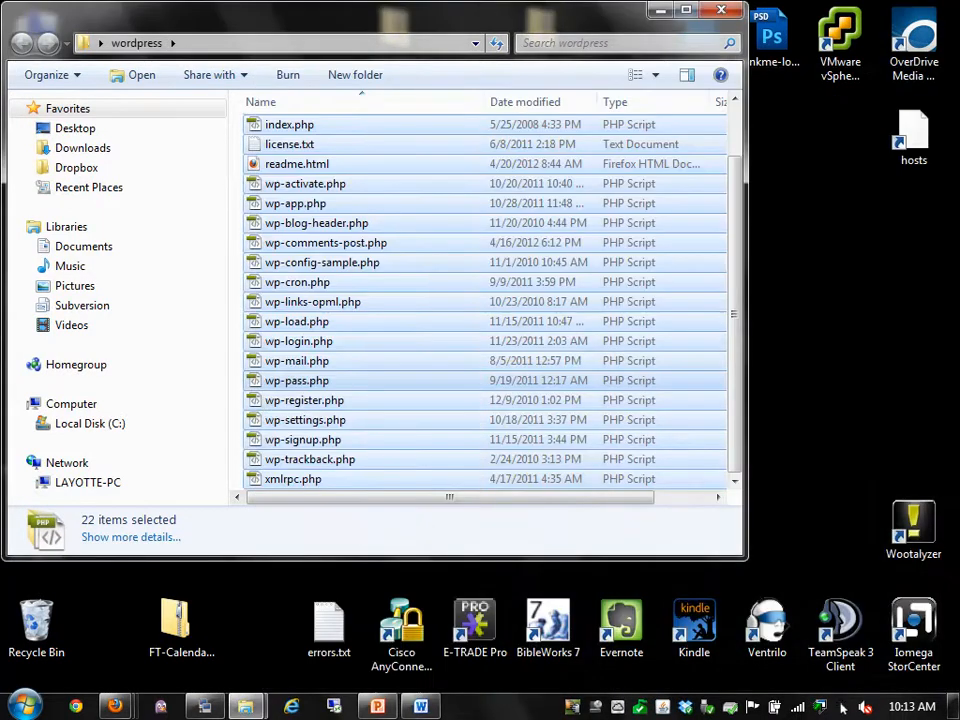
pyautogui.press('super')
pyautogui.press('super')
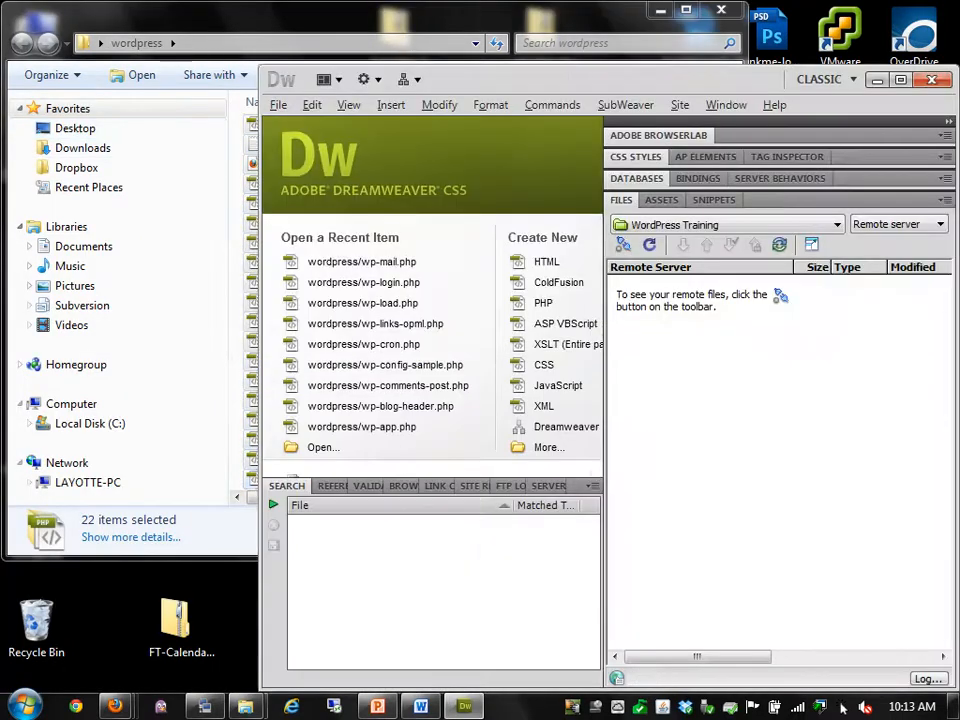
# Switch the Files panel to Local view and select the site root folder
pyautogui.click(940, 224)
pyautogui.click(876, 241)
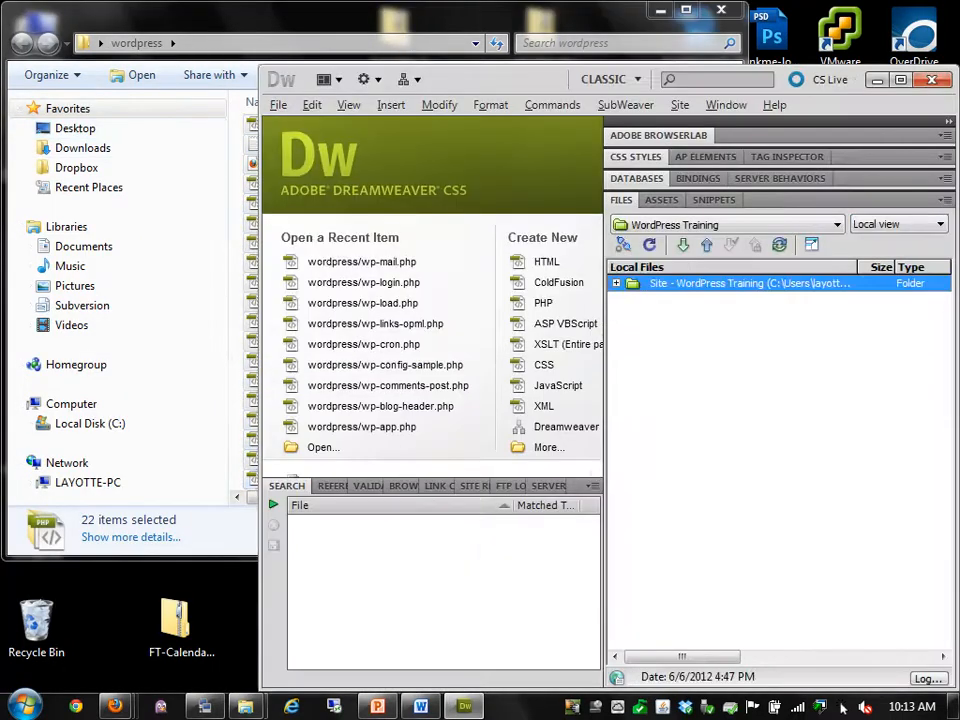
pyautogui.click(616, 283)
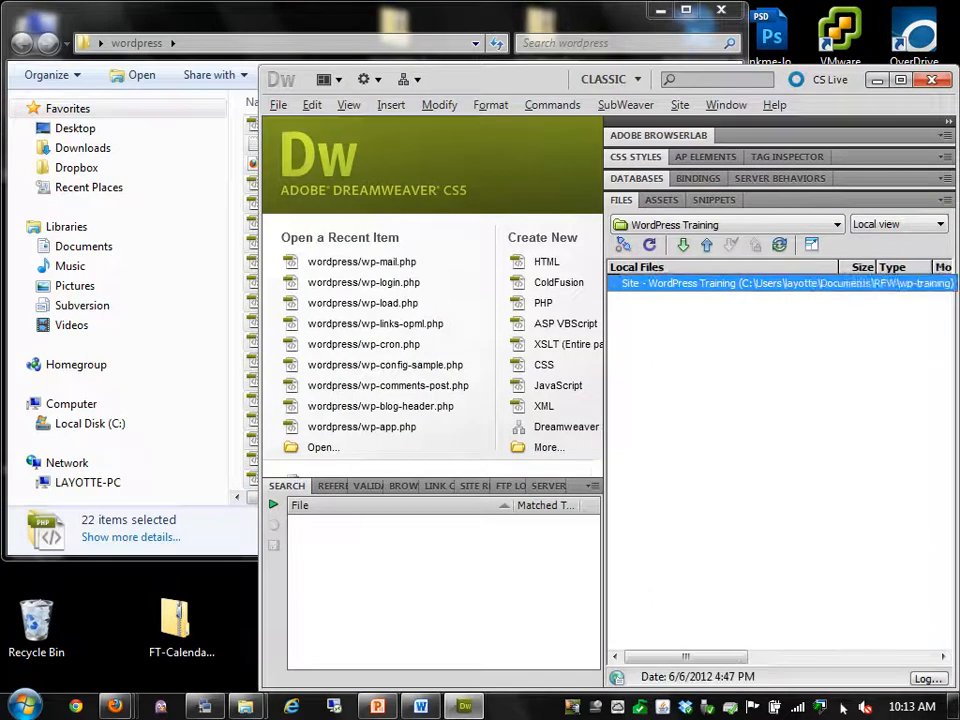
pyautogui.hotkey('alt', 'Tab')
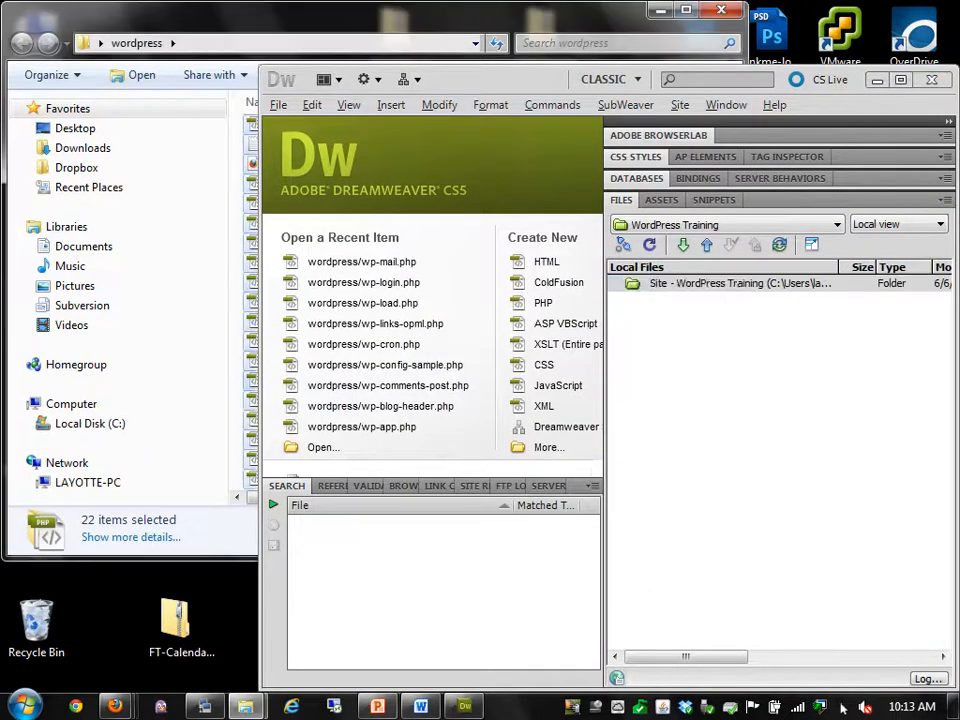
pyautogui.hotkey('alt', 'Tab')
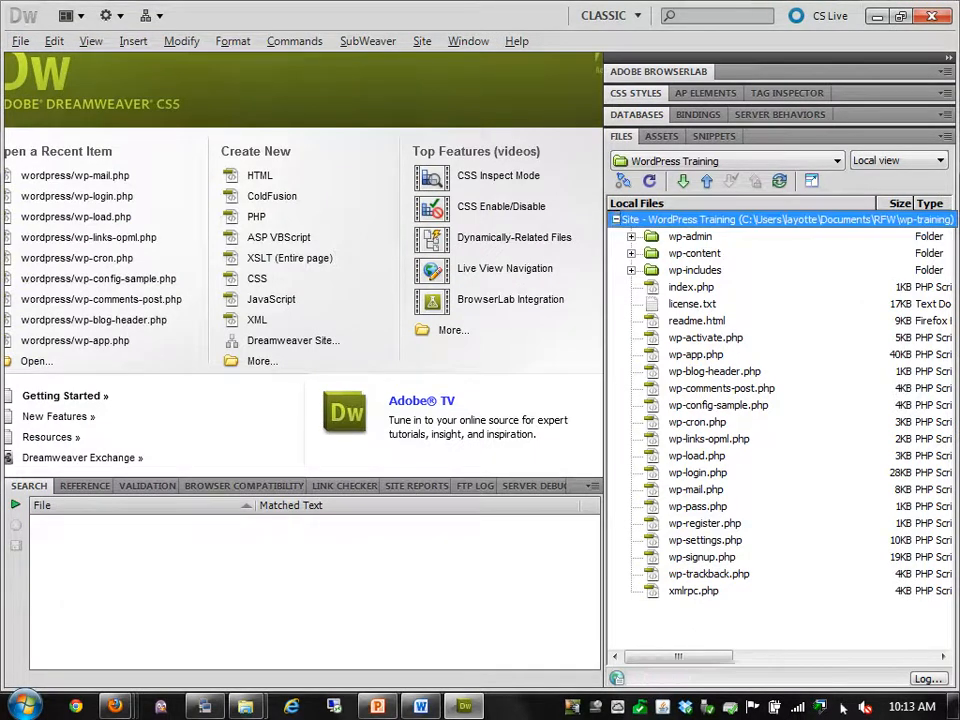
# Put the entire WordPress Training site to the server and enlarge the progress window to follow the log
pyautogui.click(707, 181)
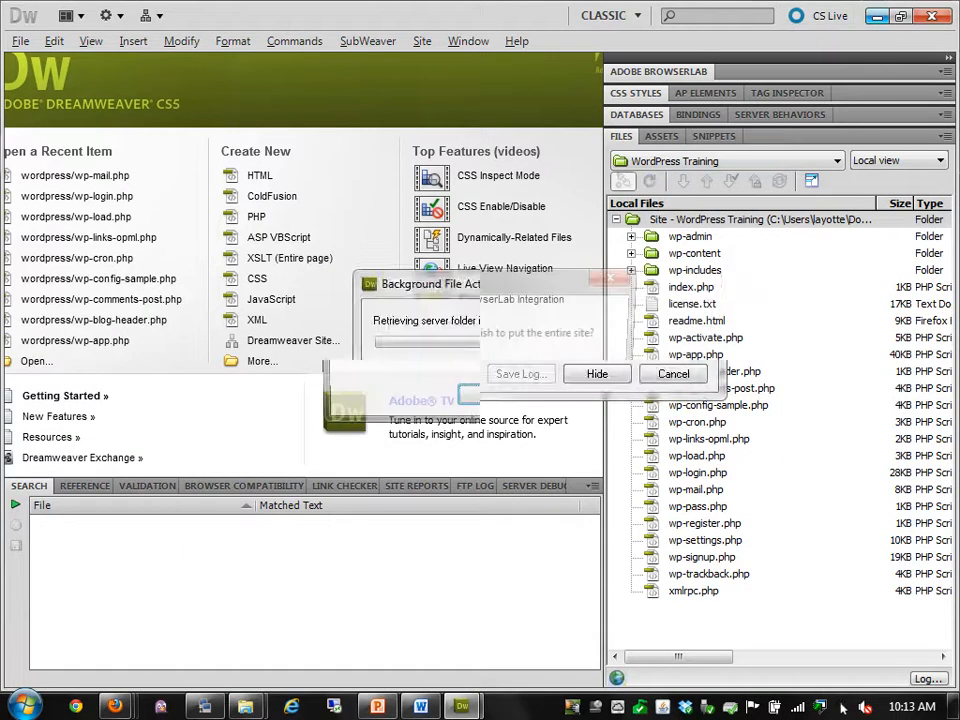
pyautogui.press('Return')
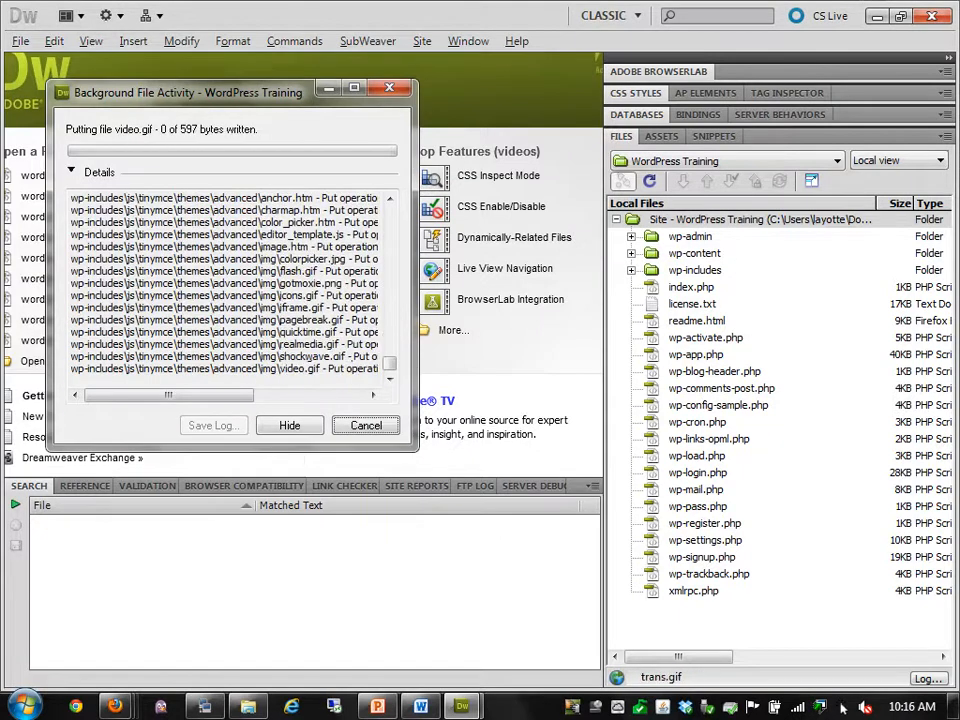
pyautogui.moveTo(416, 449); pyautogui.dragTo(561, 557)
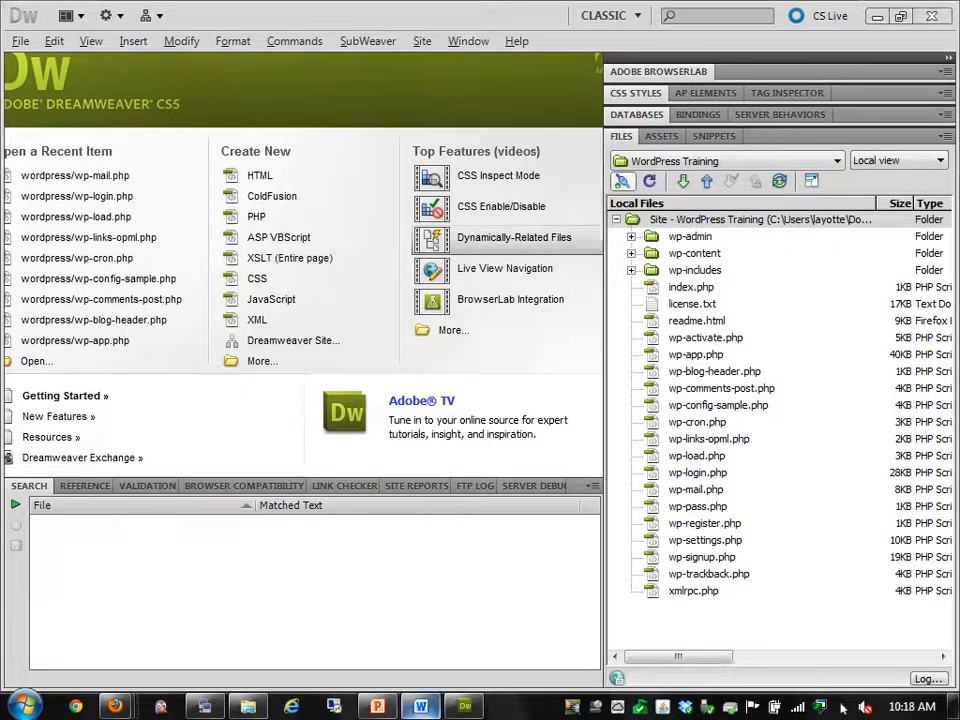
pyautogui.click(378, 706)
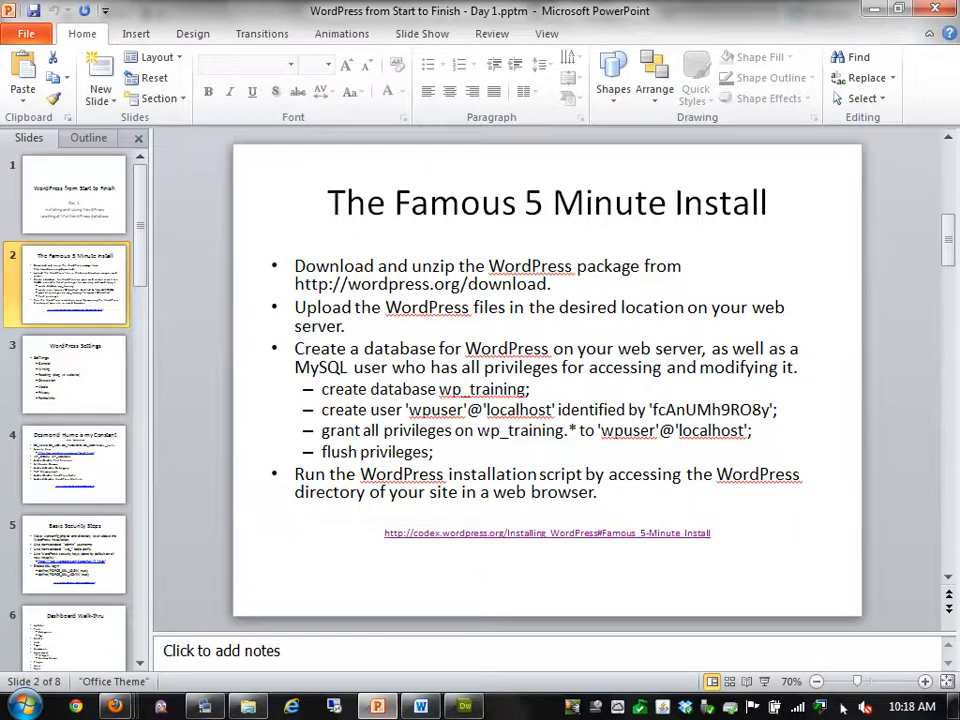
# Copy the database user's password from the slide's create user line, then return to Dreamweaver
pyautogui.moveTo(652, 409); pyautogui.dragTo(770, 409)
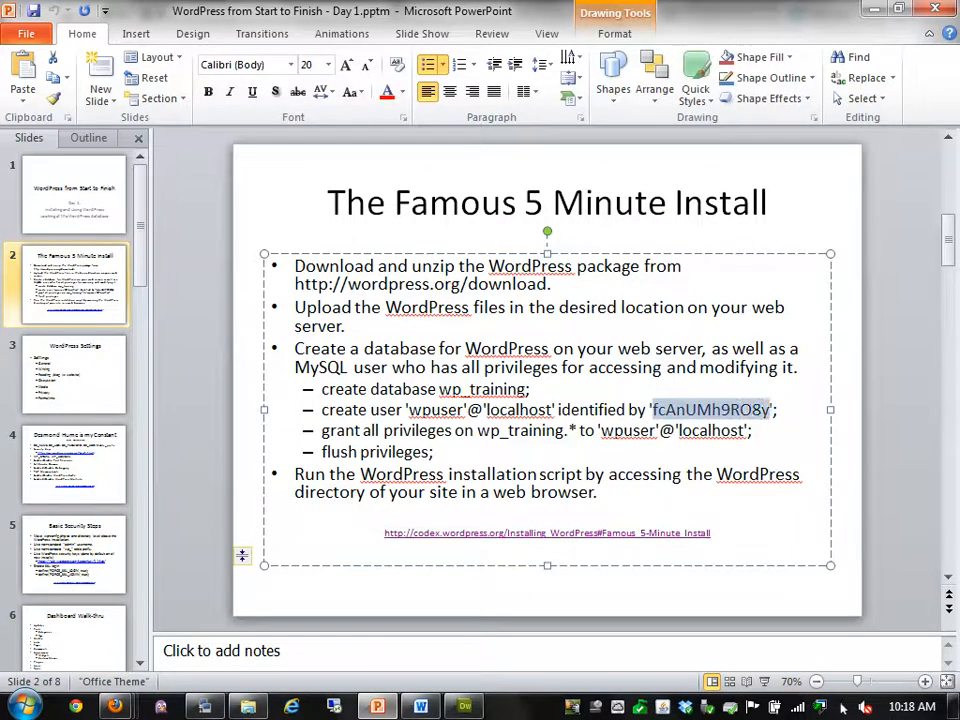
pyautogui.rightClick(725, 412)
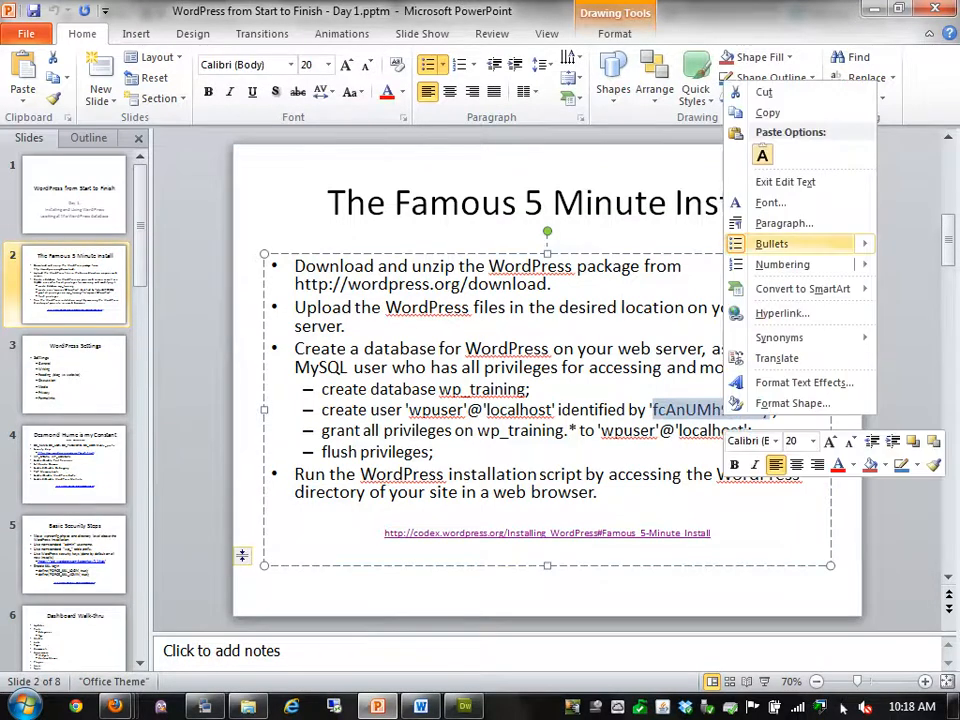
pyautogui.click(768, 112)
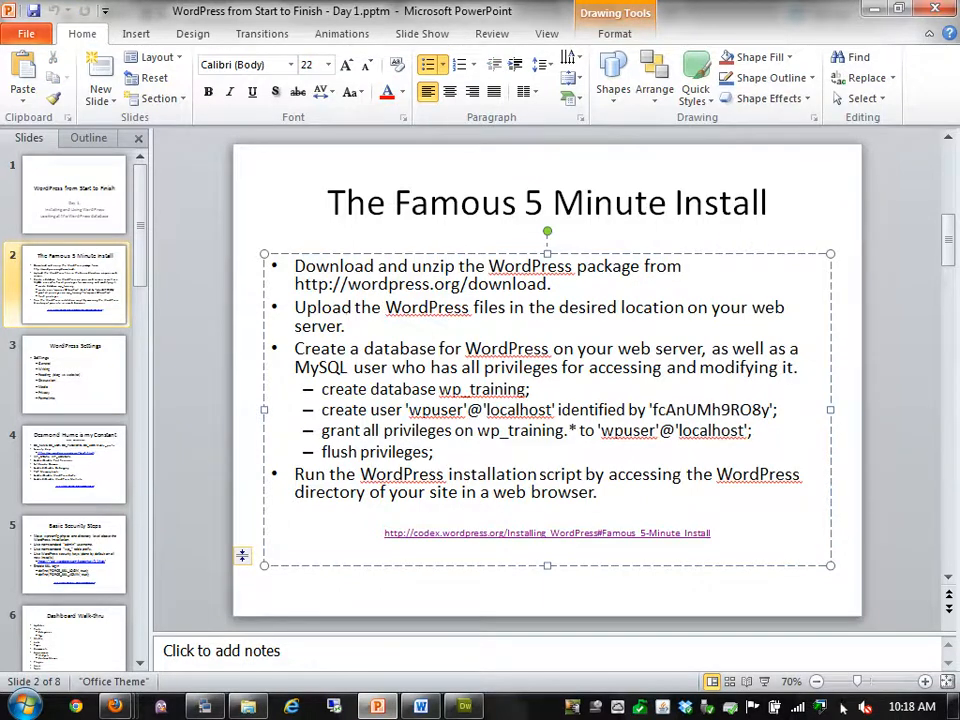
pyautogui.hotkey('alt', 'Tab')
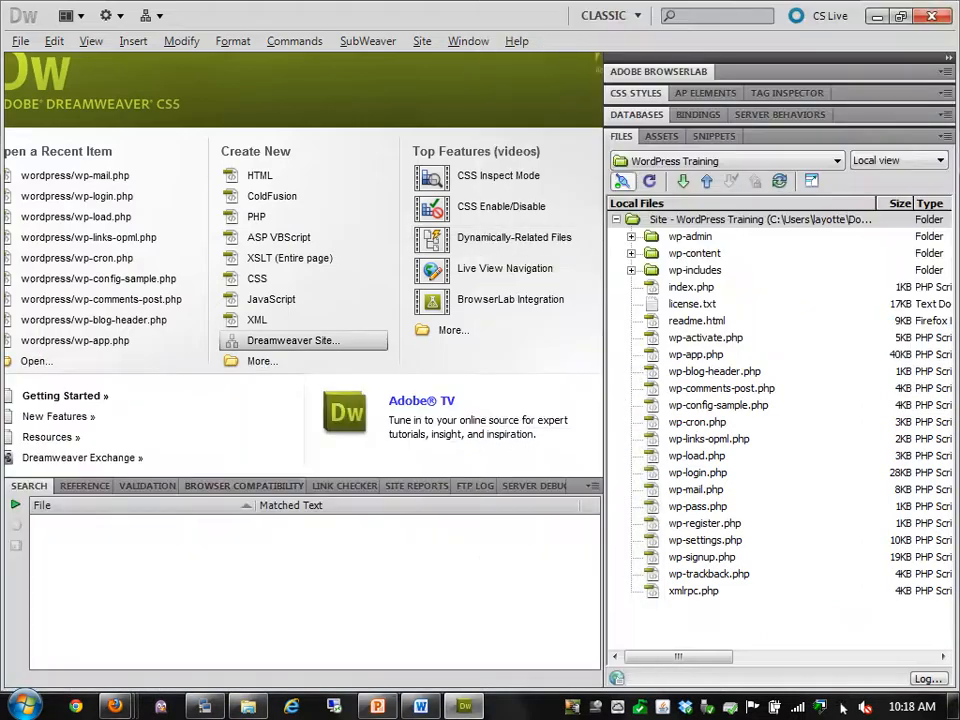
# Open wp-config-sample.php from the Files panel and scroll to its MySQL settings
pyautogui.click(115, 706)
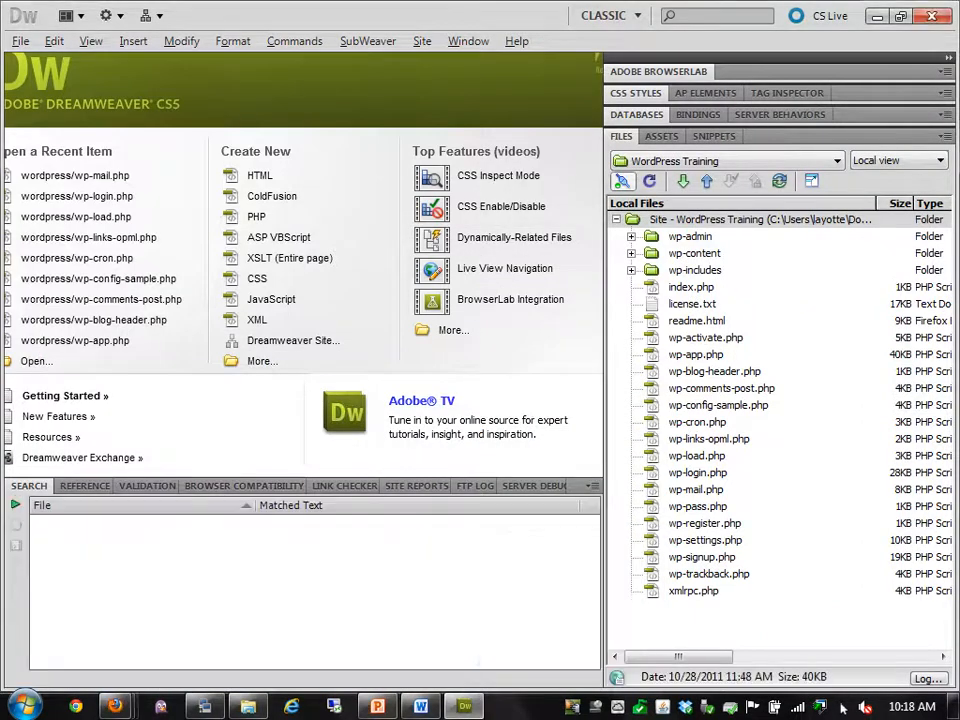
pyautogui.click(718, 405)
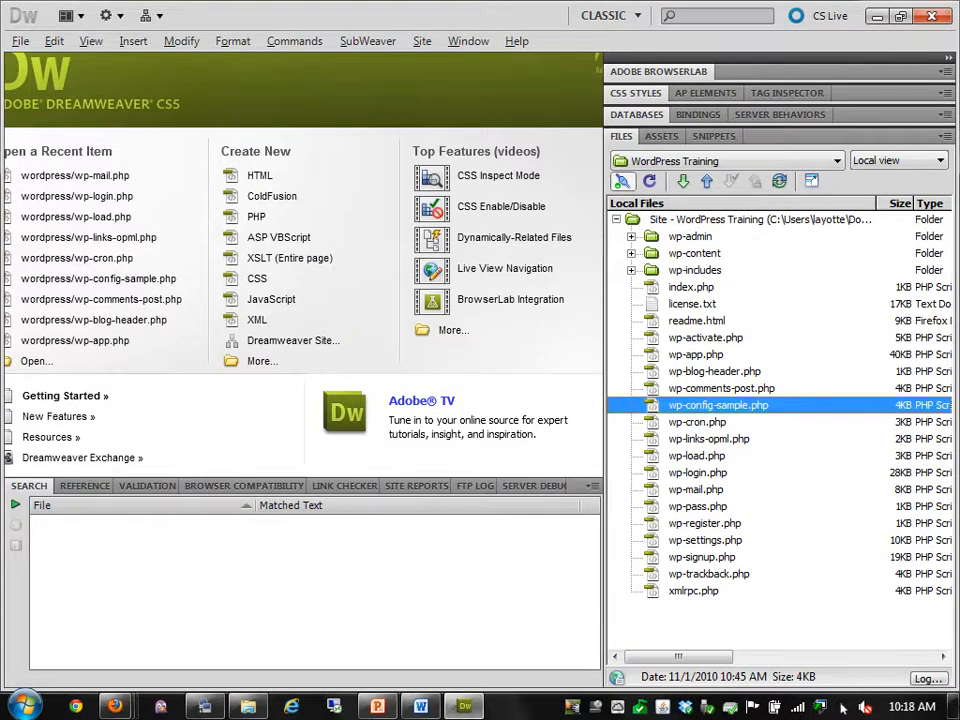
pyautogui.doubleClick(718, 405)
pyautogui.scroll(-3, 320, 285)
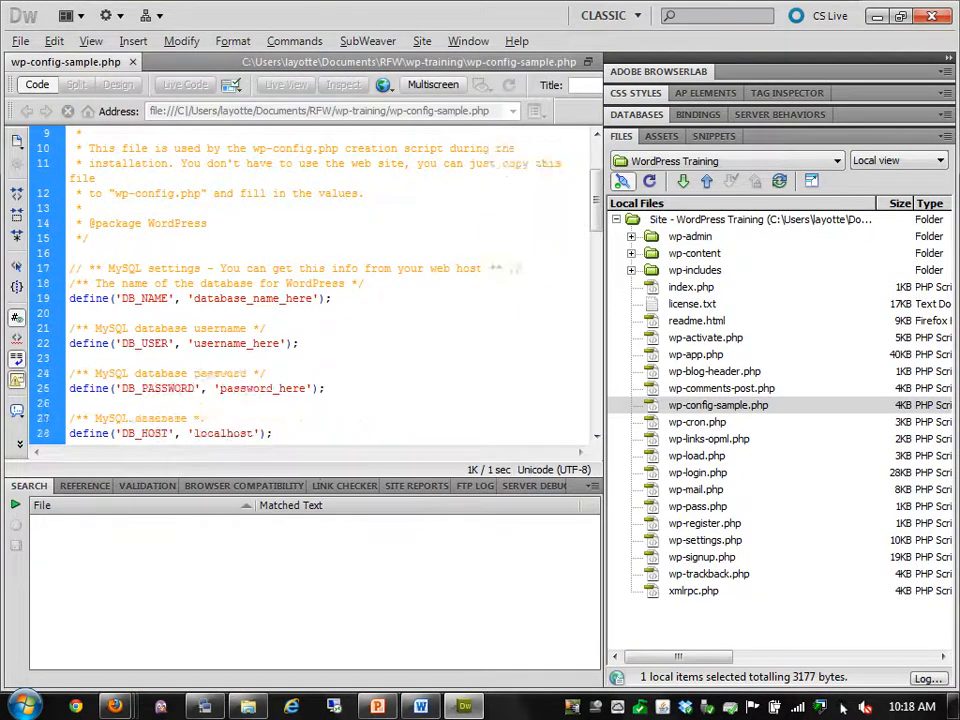
pyautogui.scroll(-2, 320, 285)
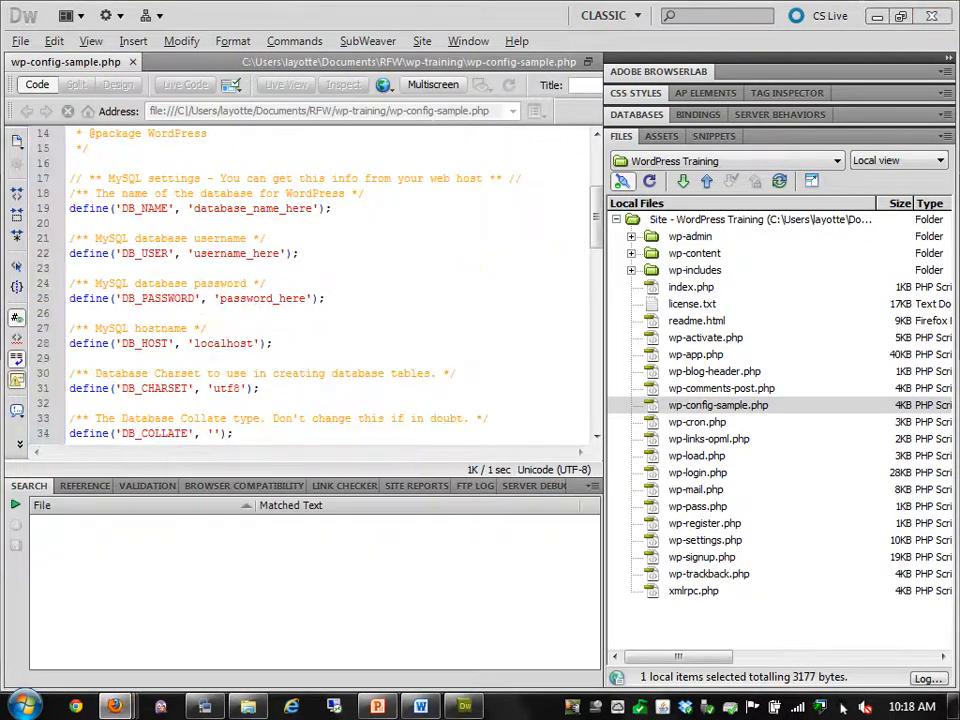
# Try loading the wptraining site in a new Firefox tab; the address is mistyped as 'wptrainging'
pyautogui.click(878, 16)
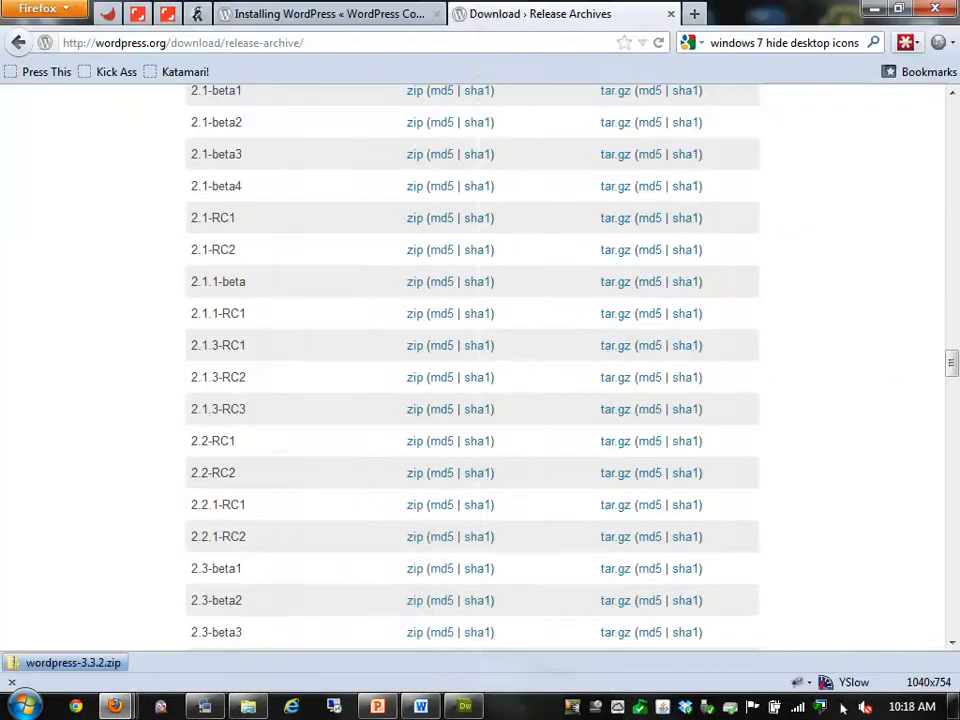
pyautogui.hotkey('ctrl', 't')
pyautogui.write('wptrain')
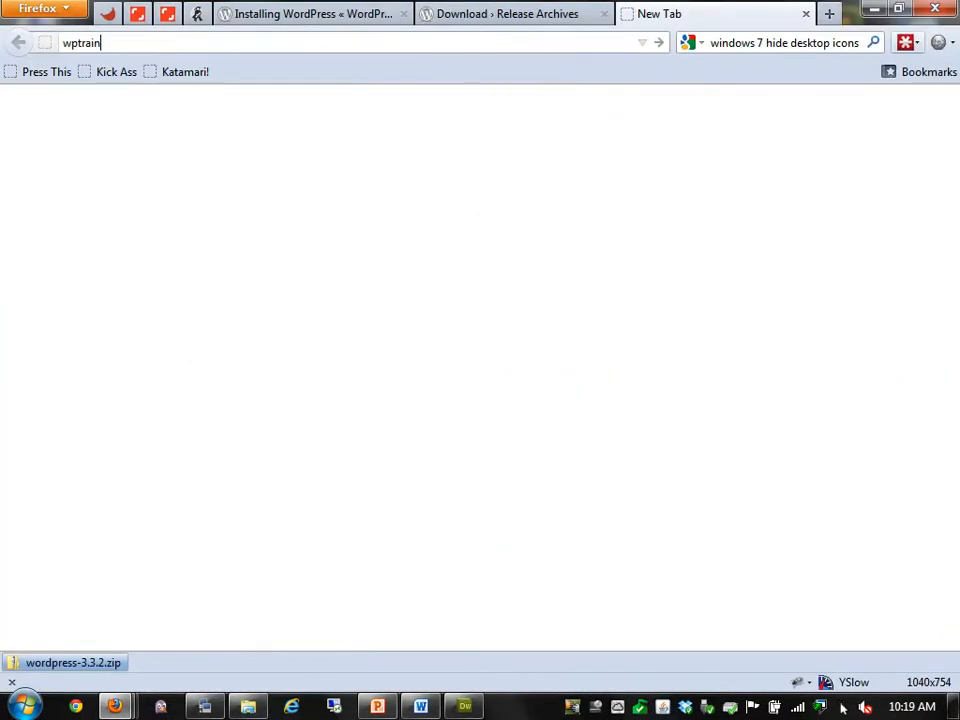
pyautogui.write('ging.lewayotte.com')
pyautogui.press('Return')
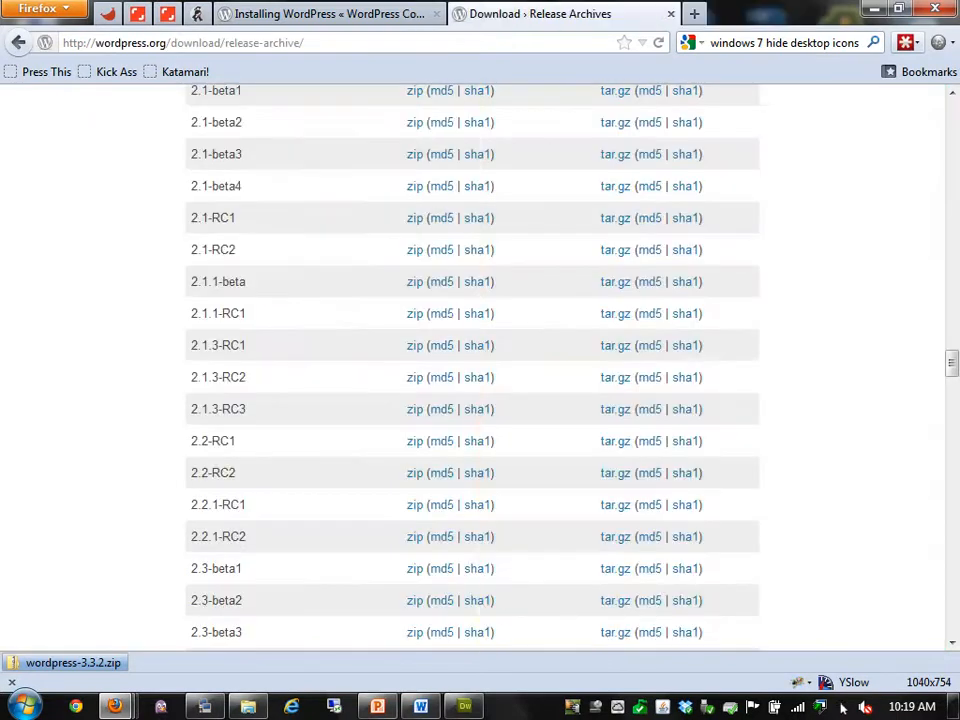
# Enter 'cd /var/www/' in the terminal, then load the correctly spelled wptraining address in a fresh tab
pyautogui.hotkey('alt', 'Tab')
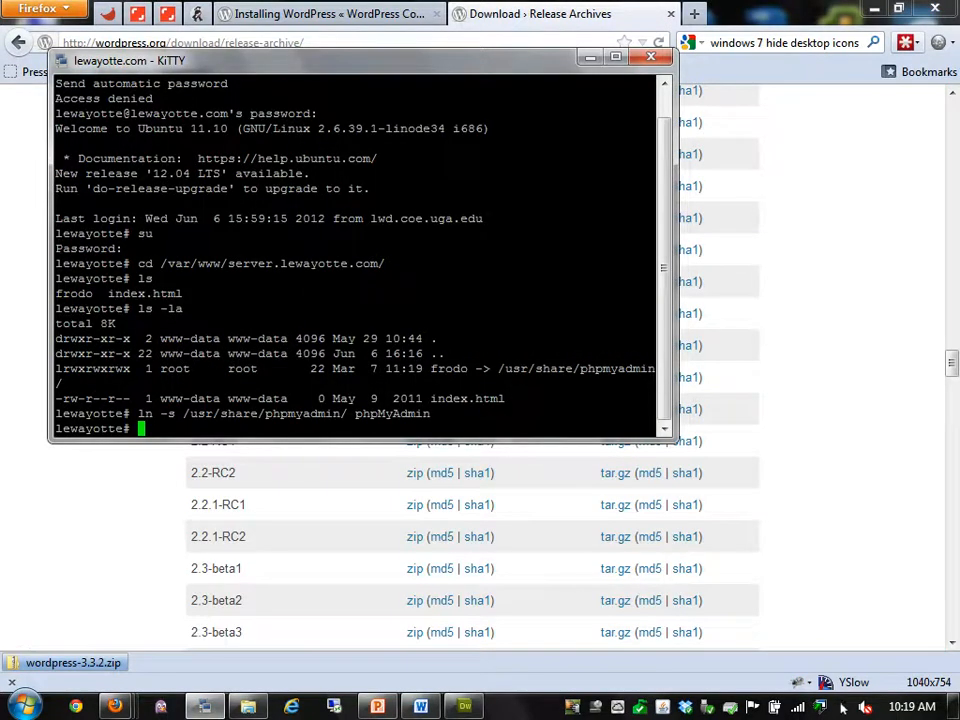
pyautogui.write('cd /var/www/')
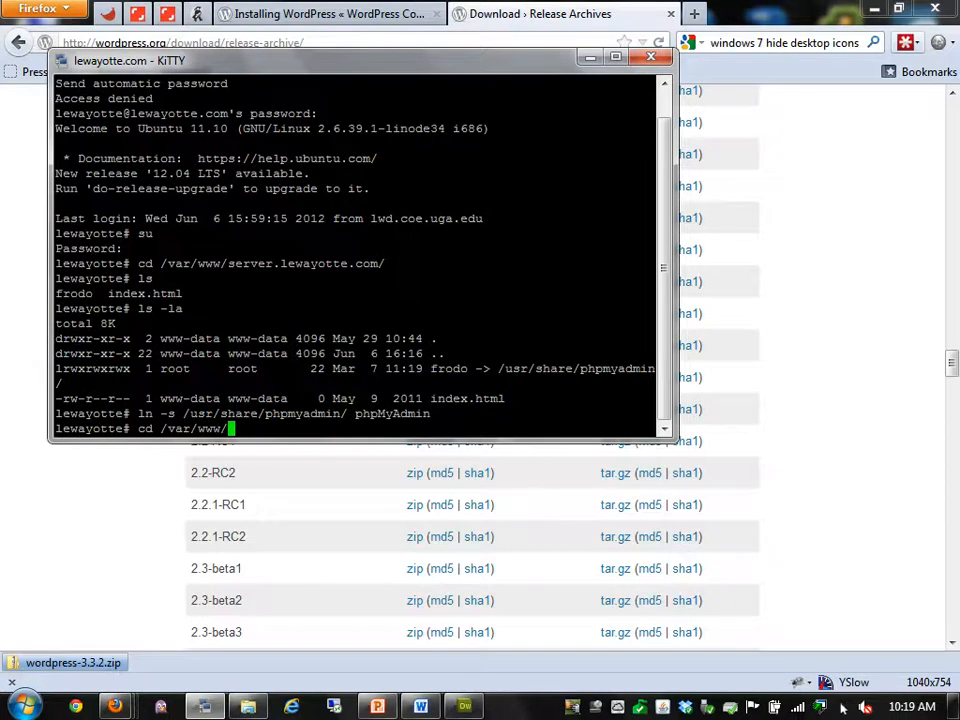
pyautogui.press('super+Down')
pyautogui.hotkey('ctrl', 't')
pyautogui.write('wptraining.lewayotte.com')
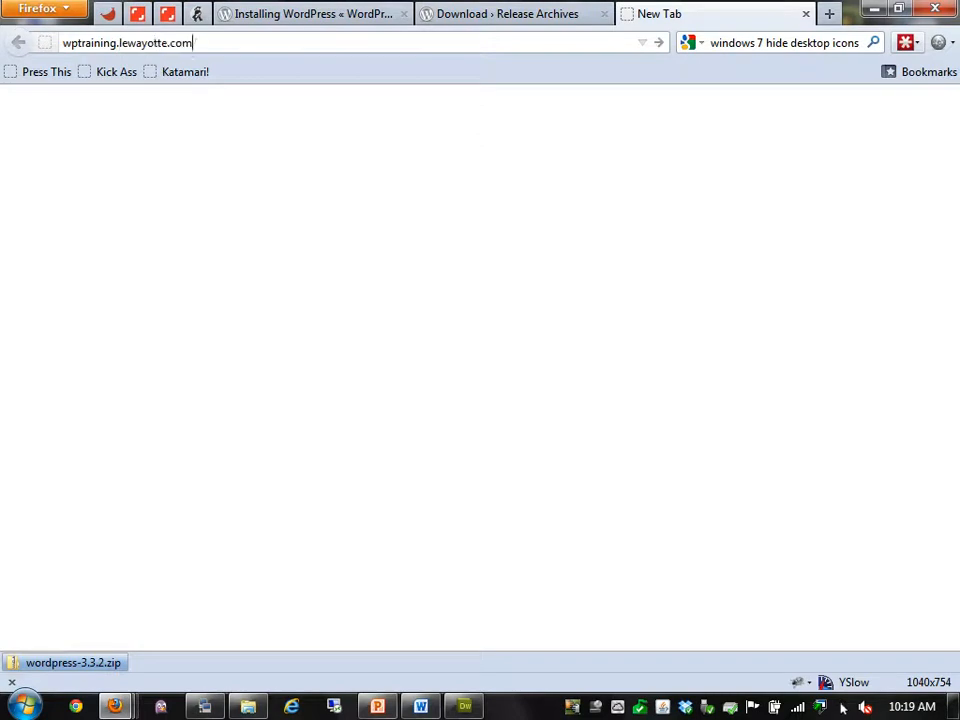
pyautogui.press('Return')
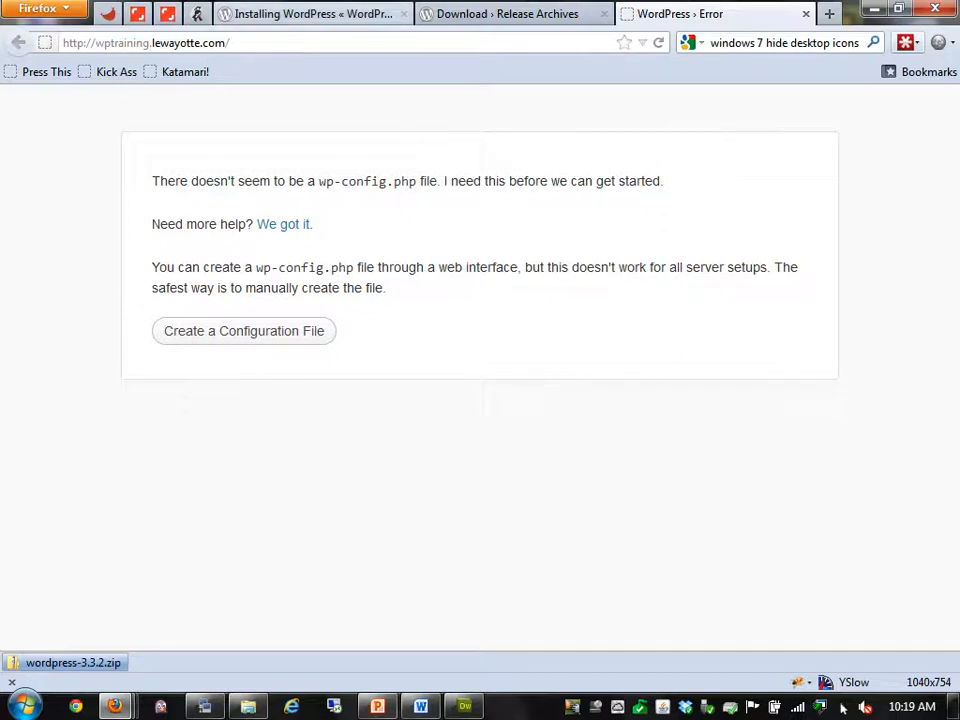
# Start creating wp-config.php and enter wp_training as both Database Name and User Name
pyautogui.click(244, 331)
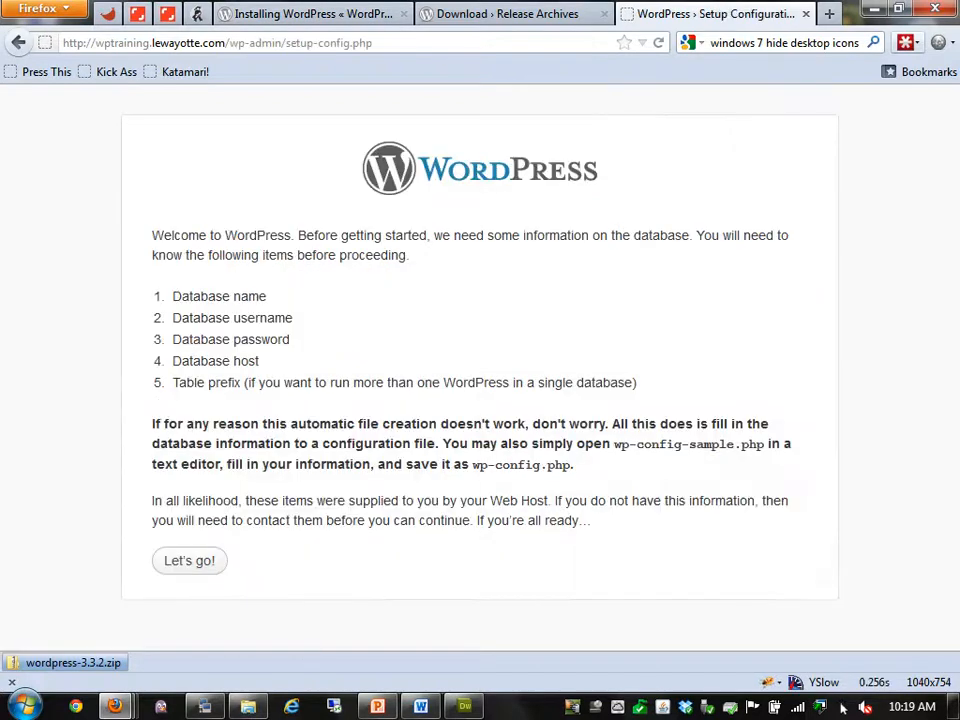
pyautogui.click(189, 561)
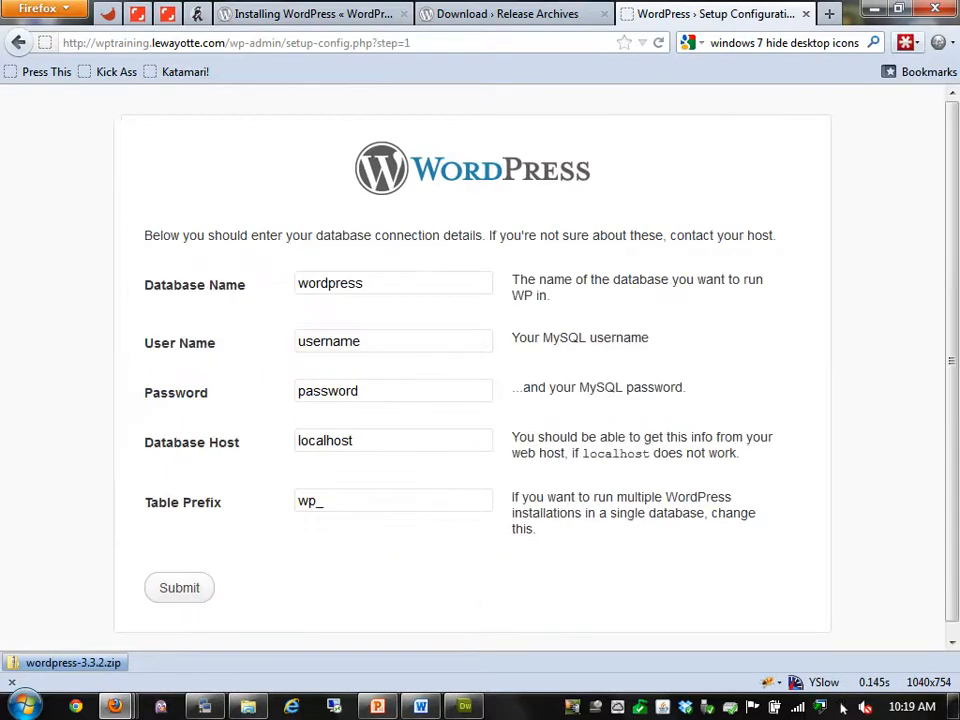
pyautogui.press('Tab')
pyautogui.press('Down')
pyautogui.write('wp_training')
pyautogui.press('Tab')
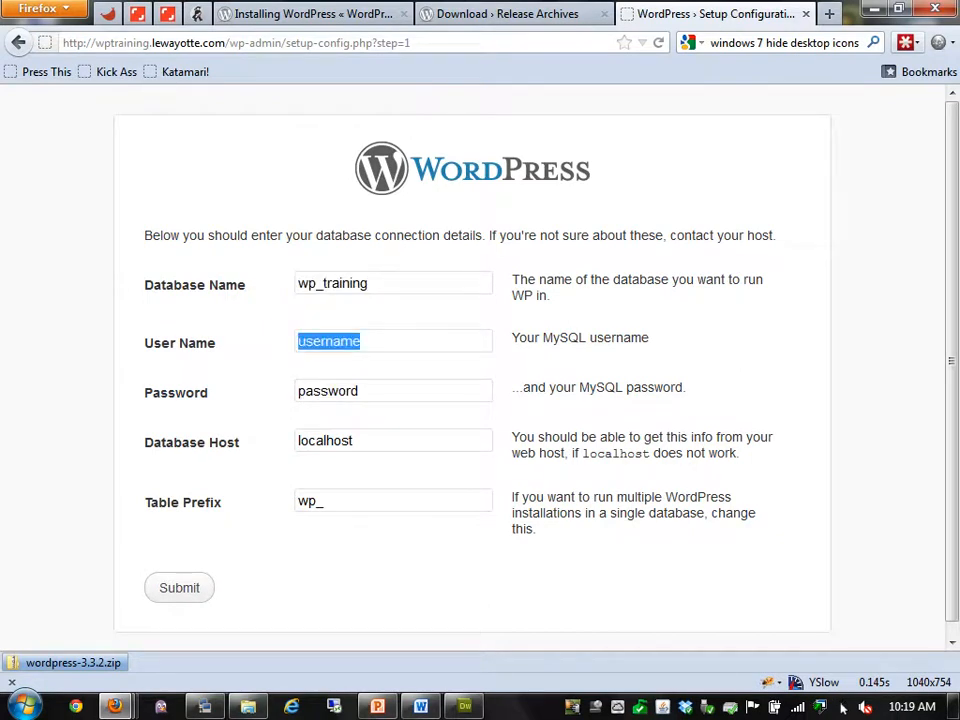
pyautogui.write('wp_training')
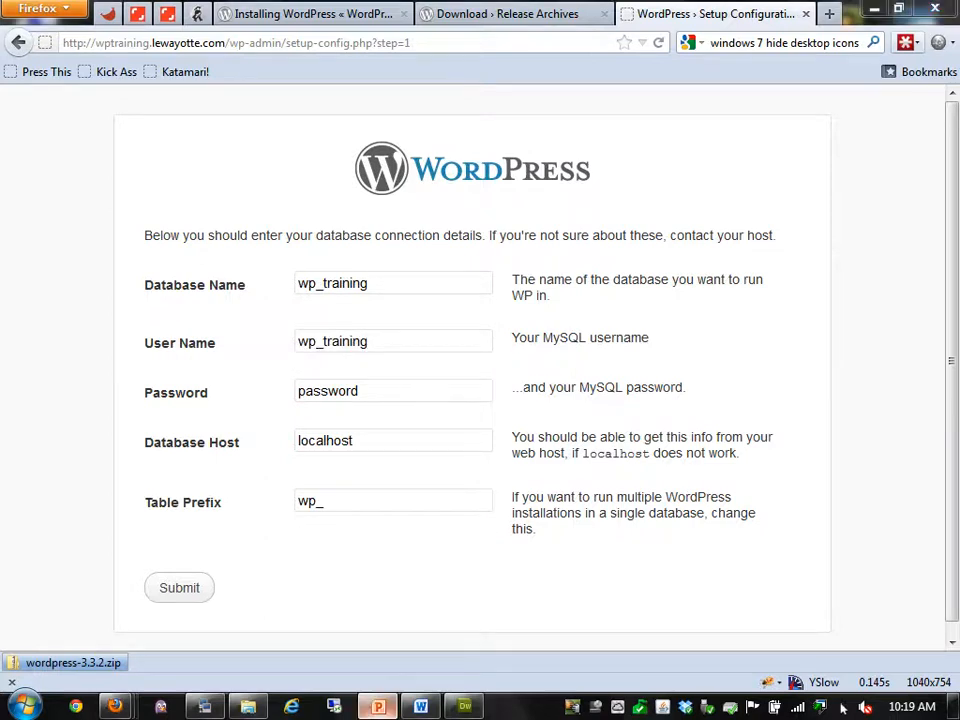
pyautogui.hotkey('alt', 'Tab')
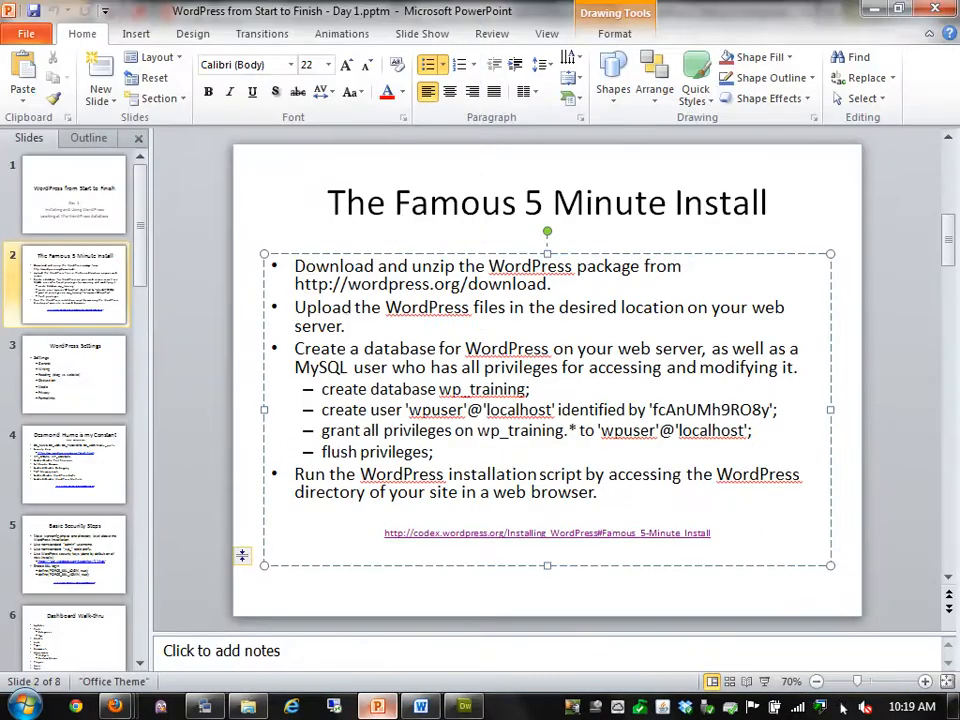
# Replace the user name with wpuser and paste the database password from the notes
pyautogui.hotkey('alt', 'Tab')
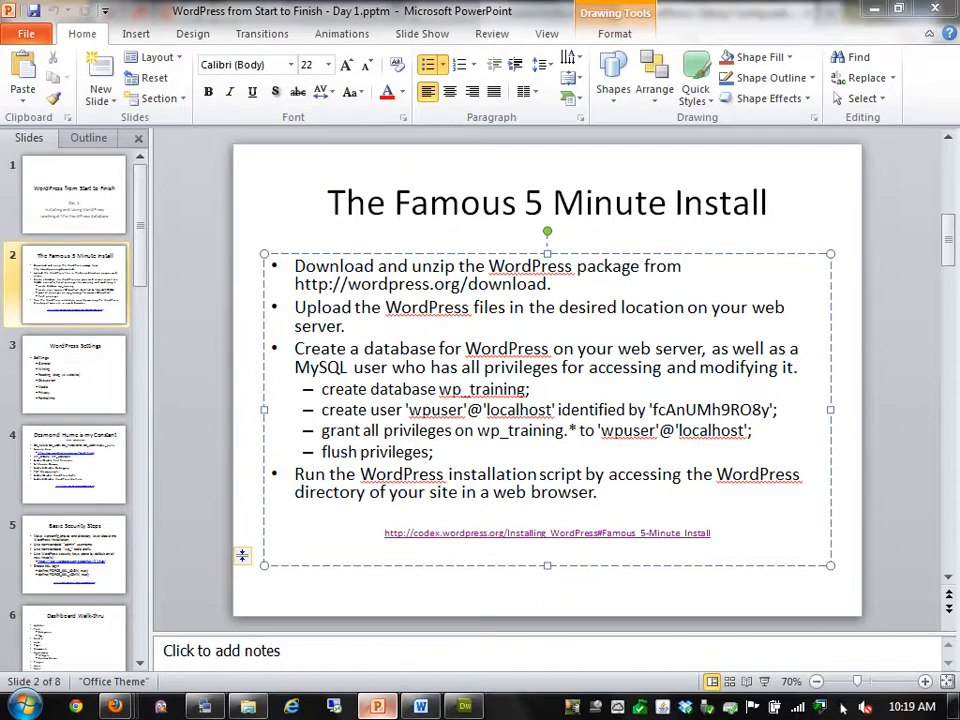
pyautogui.press('Tab')
pyautogui.write('wpuser')
pyautogui.press('Tab')
pyautogui.hotkey('ctrl', 'v')
pyautogui.press('Tab')
pyautogui.press('Tab')
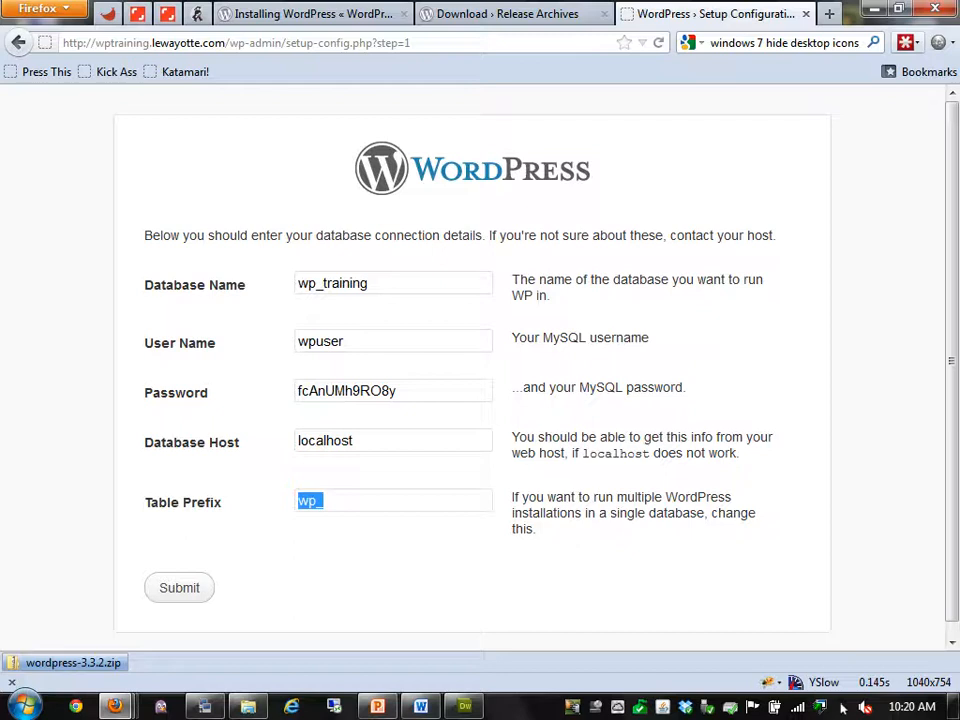
# Set Table Prefix to wp_training_ and submit the connection details
pyautogui.write('w')
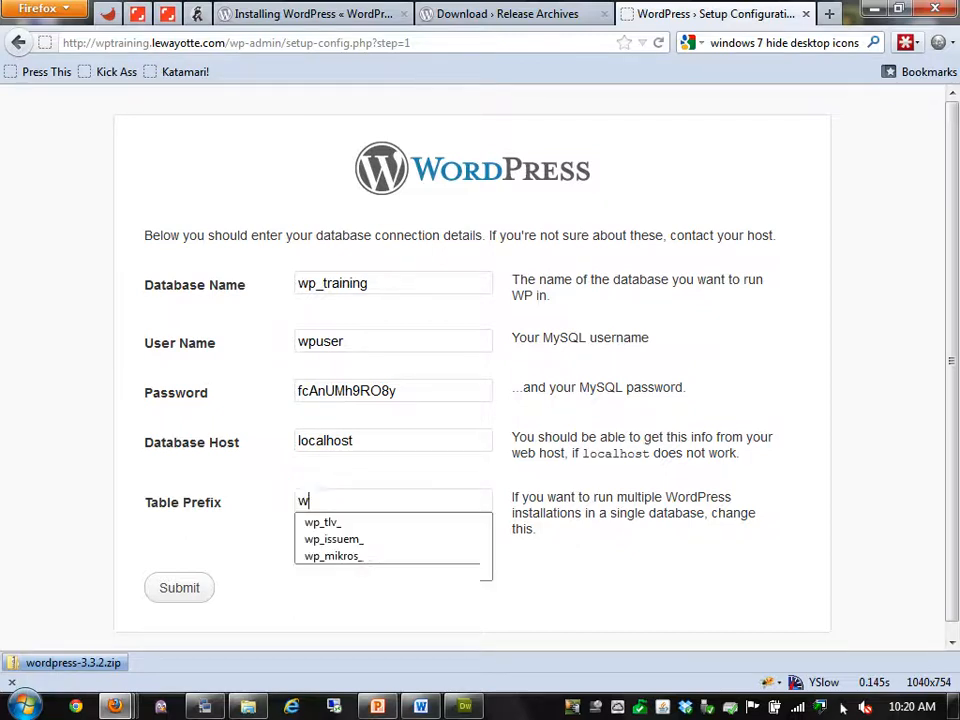
pyautogui.write('p_ttrain')
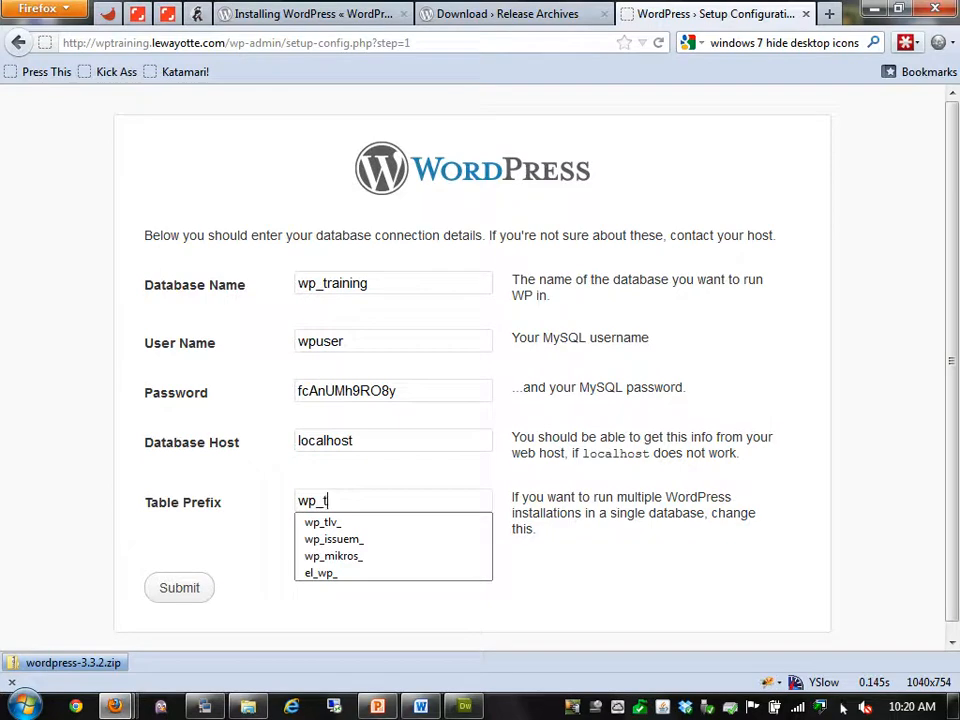
pyautogui.press('BackSpace')
pyautogui.press('BackSpace')
pyautogui.press('BackSpace')
pyautogui.press('BackSpace')
pyautogui.press('BackSpace')
pyautogui.write('raining_')
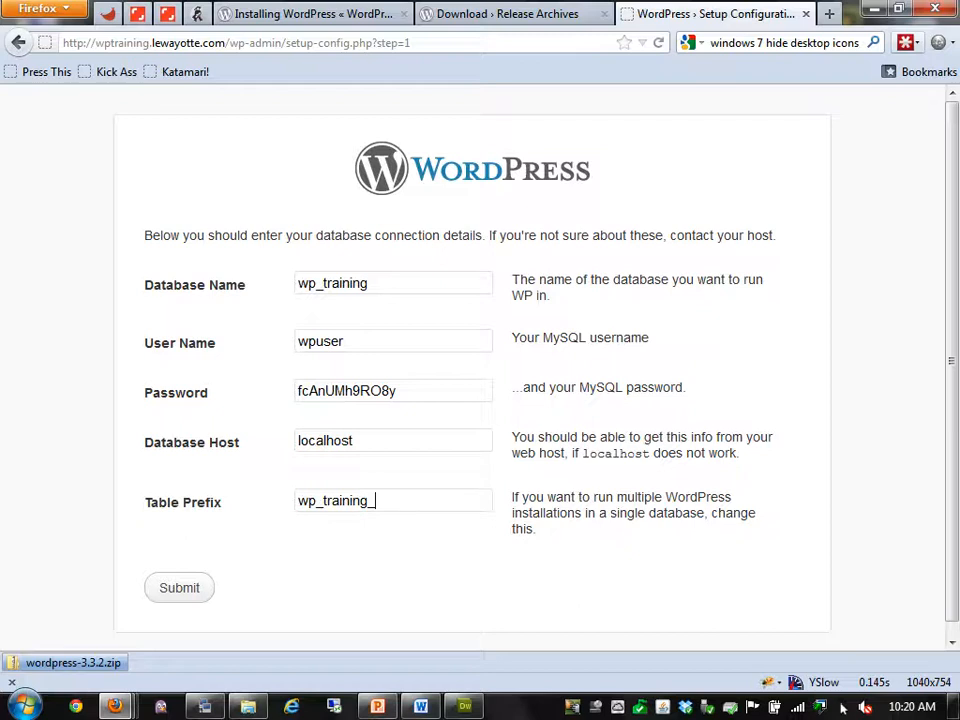
pyautogui.press('Return')
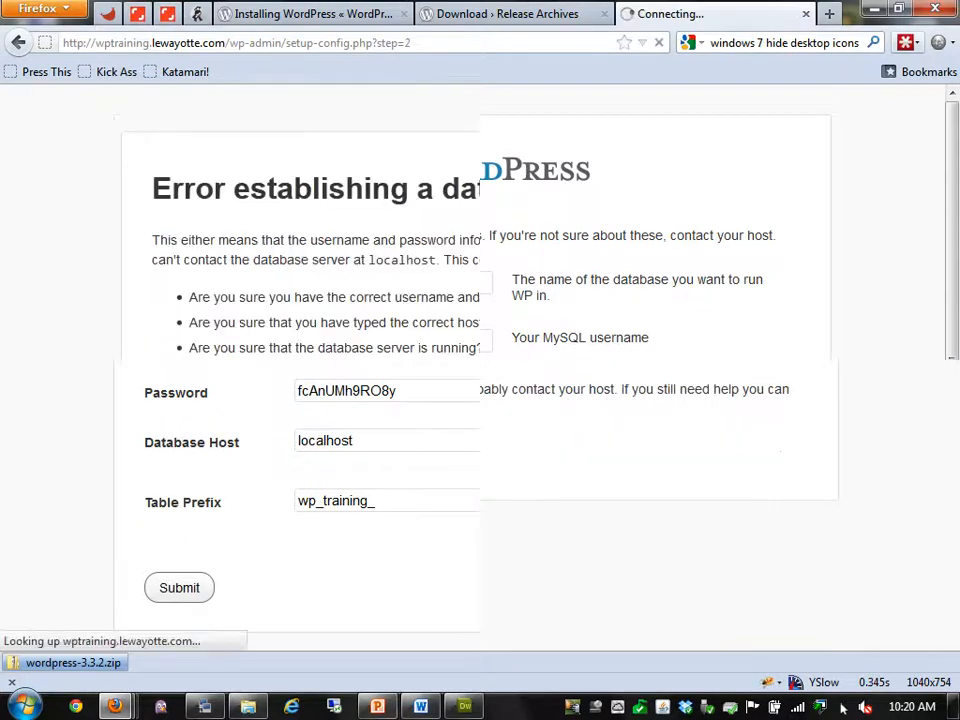
# After the database connection error, return to the filled setup form and check the install notes
pyautogui.click(240, 654)
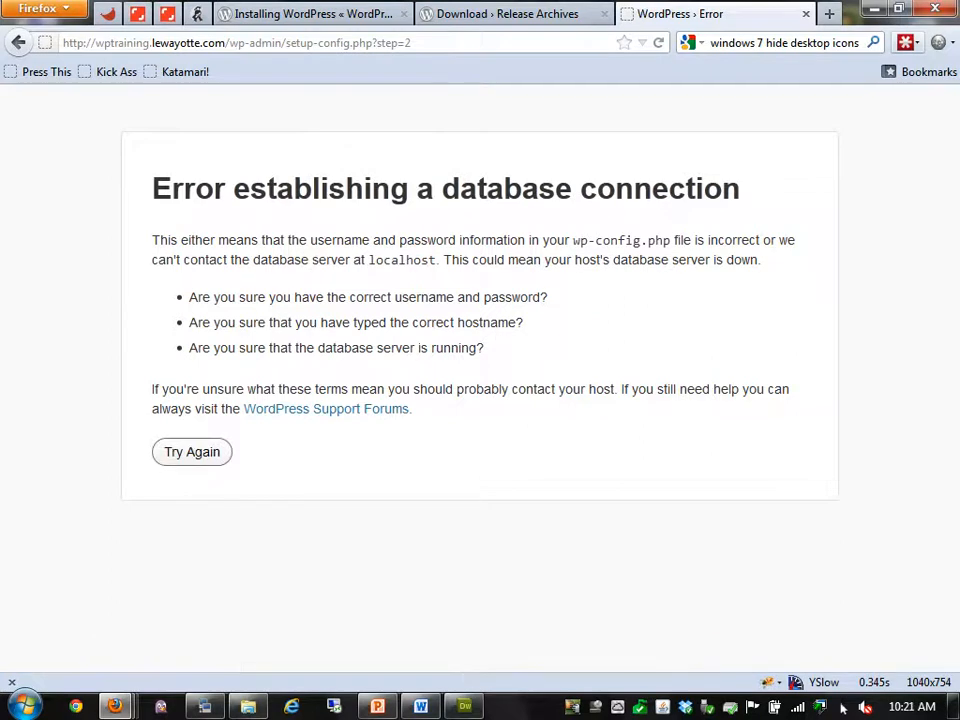
pyautogui.click(192, 451)
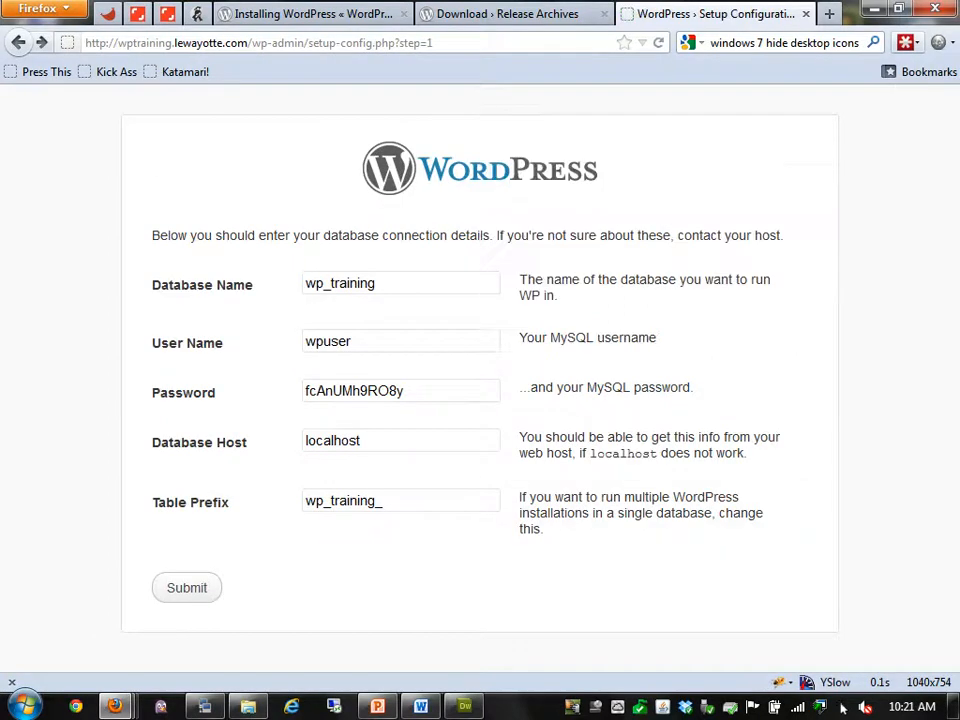
pyautogui.hotkey('alt', 'Tab')
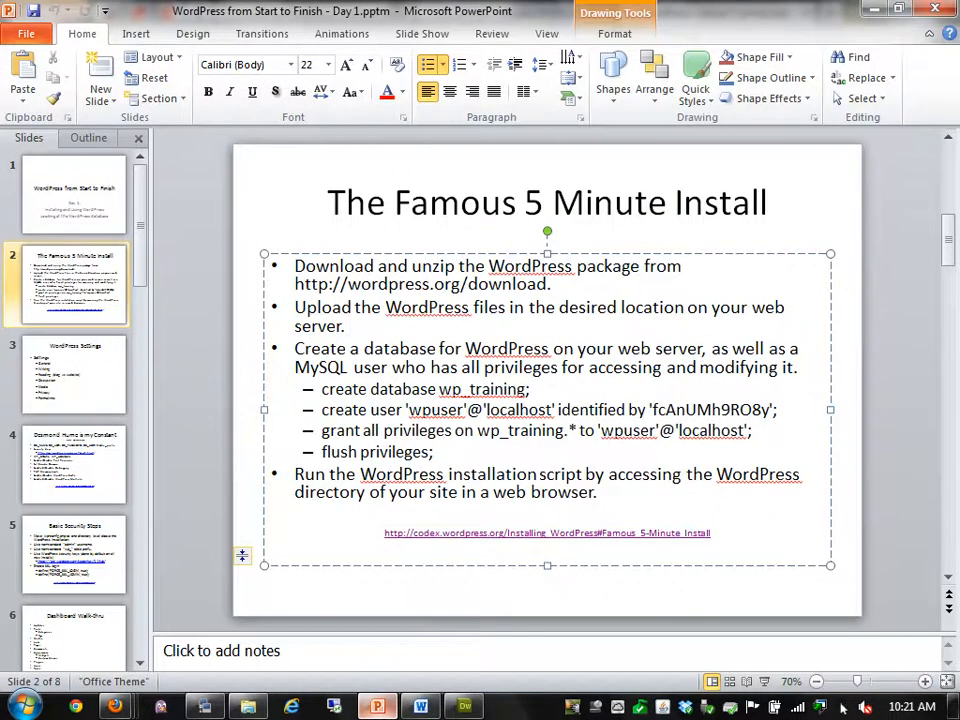
pyautogui.hotkey('alt', 'Tab')
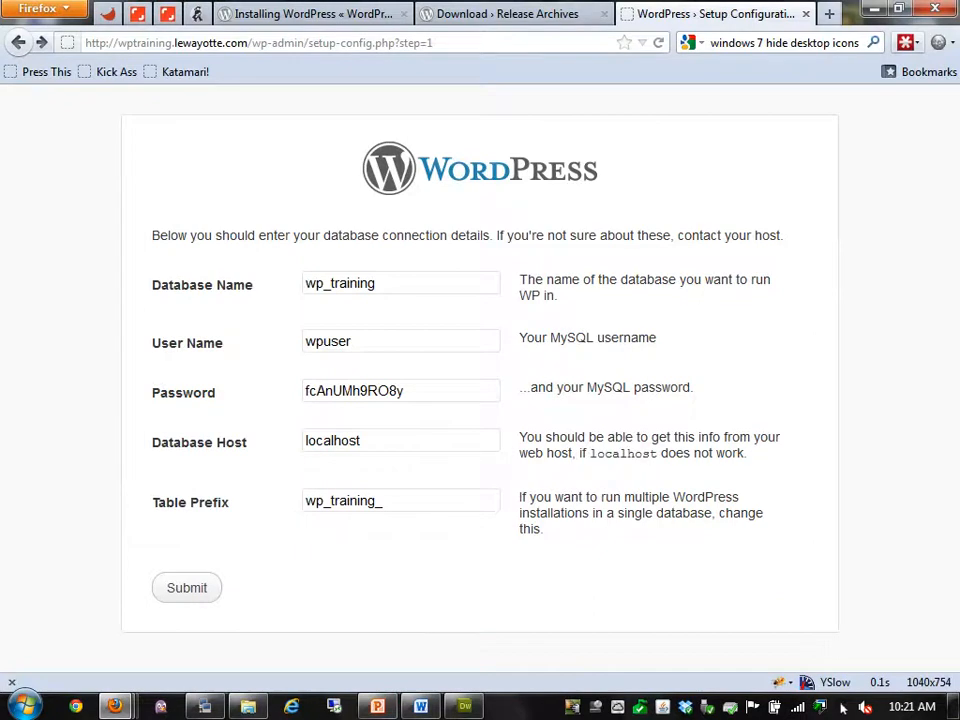
pyautogui.hotkey('ctrl', 't')
pyautogui.write('server')
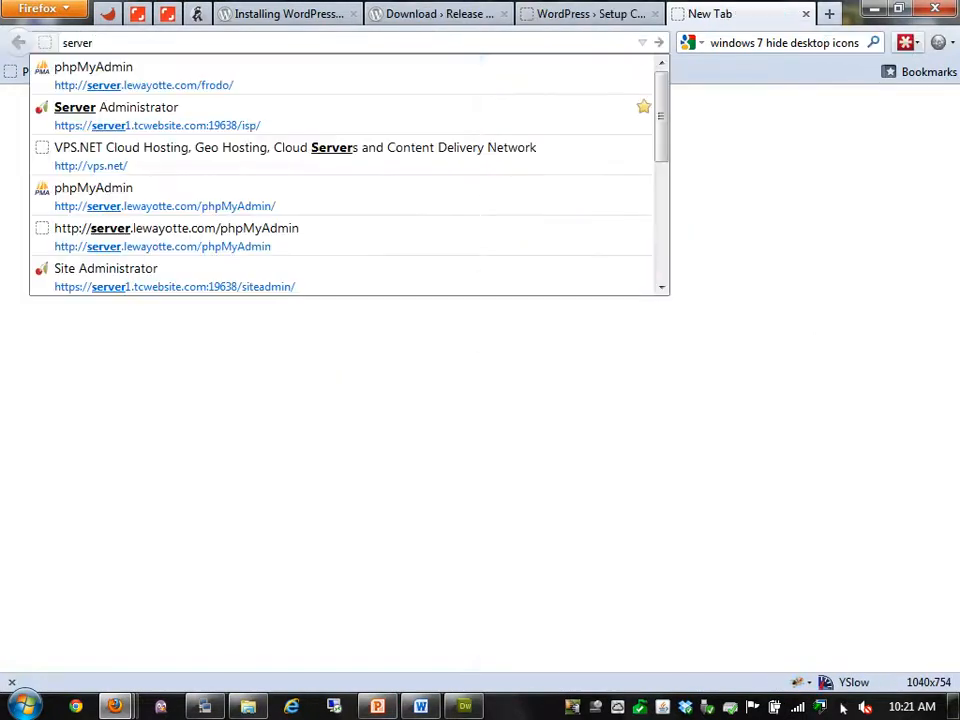
pyautogui.write('.lew')
# Load phpMyAdmin on the server, log in, and go to its SQL query page
pyautogui.press('Down')
pyautogui.press('Down')
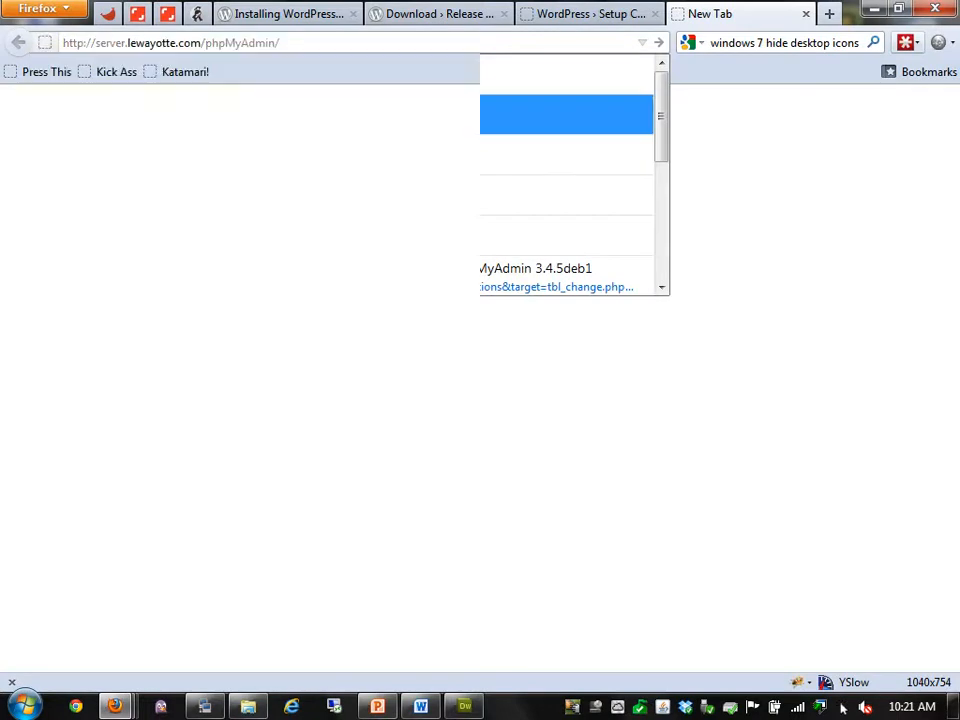
pyautogui.press('Return')
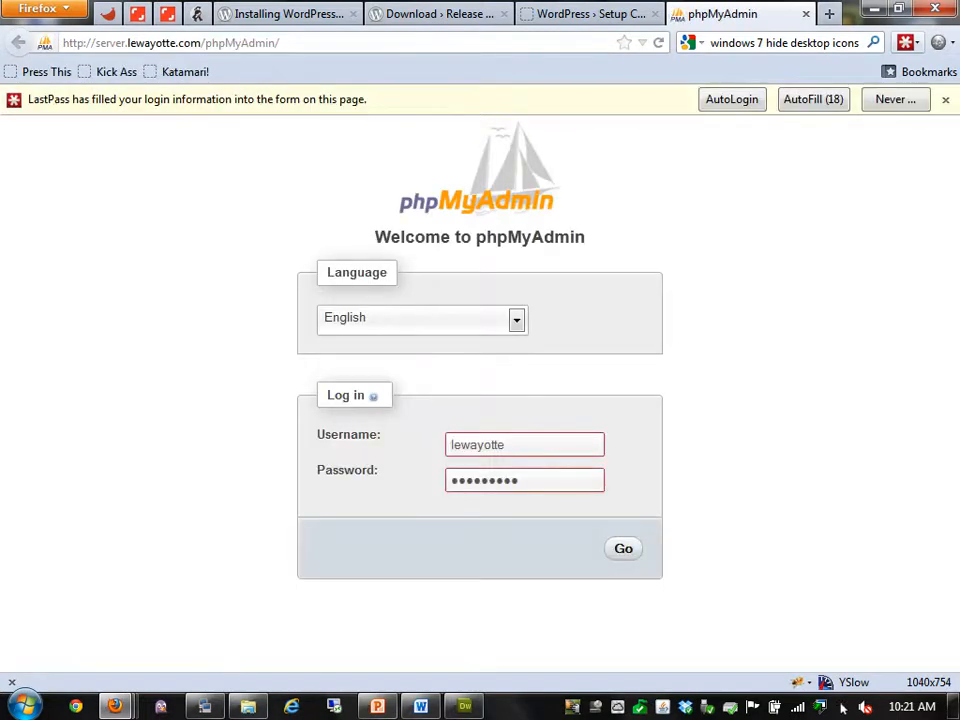
pyautogui.press('Return')
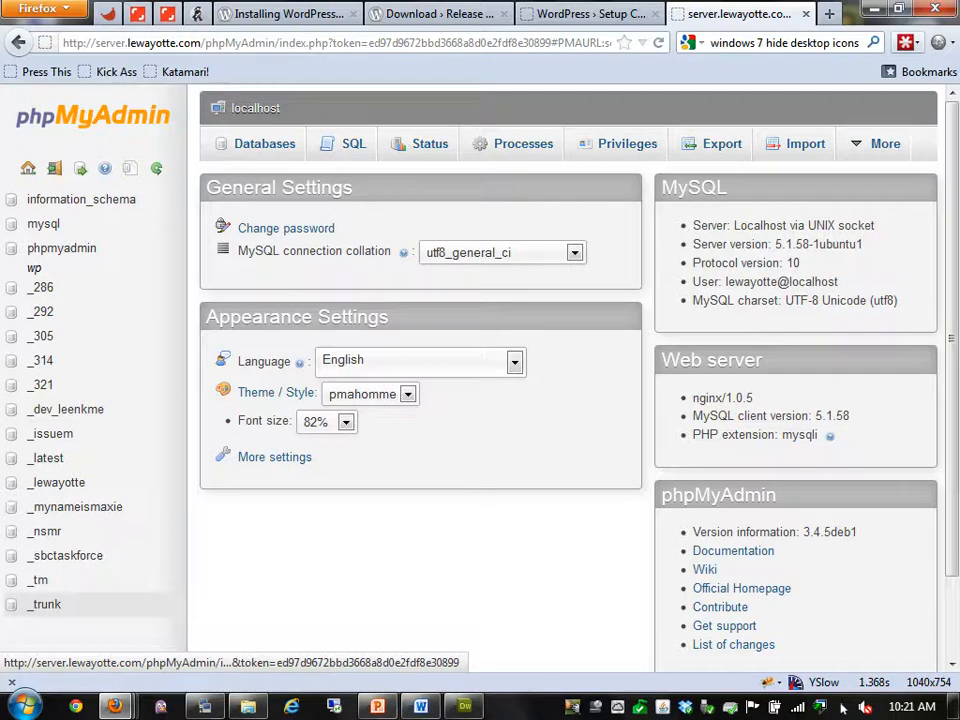
pyautogui.click(345, 143)
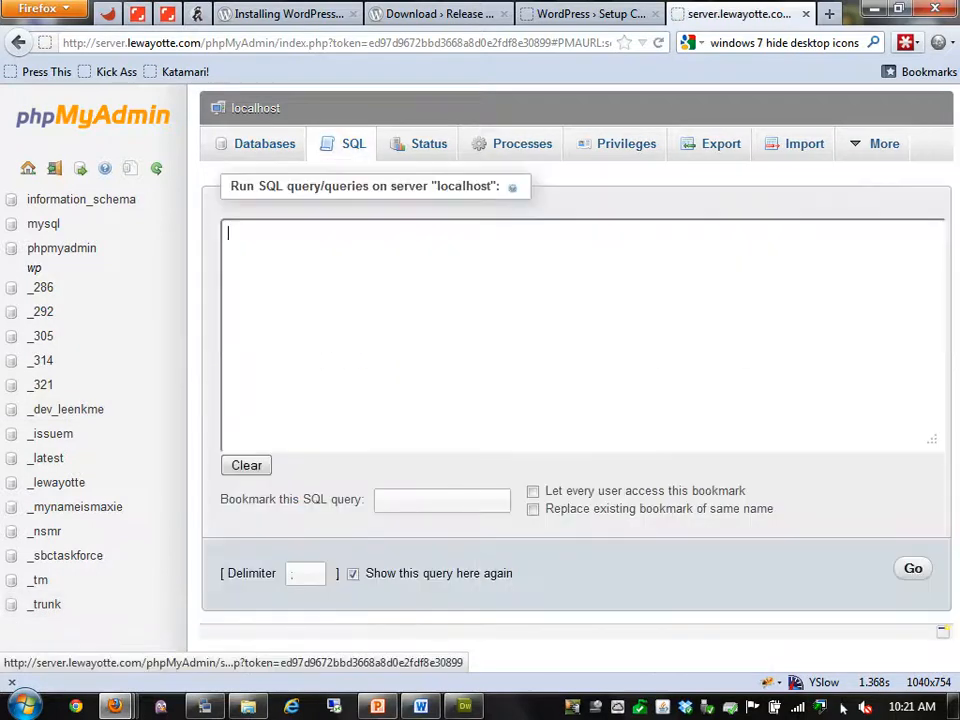
# Copy the four SQL lines from the install slide, paste them, run them, and return to WordPress setup
pyautogui.hotkey('alt', 'Tab')
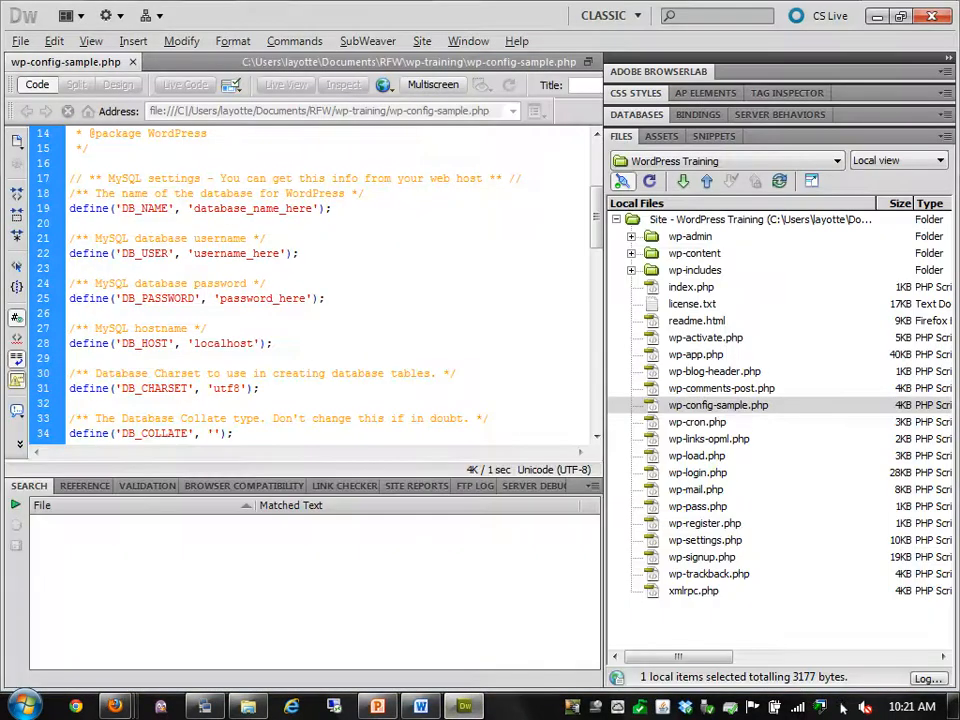
pyautogui.hotkey('alt', 'Tab')
pyautogui.hotkey('alt', 'Tab')
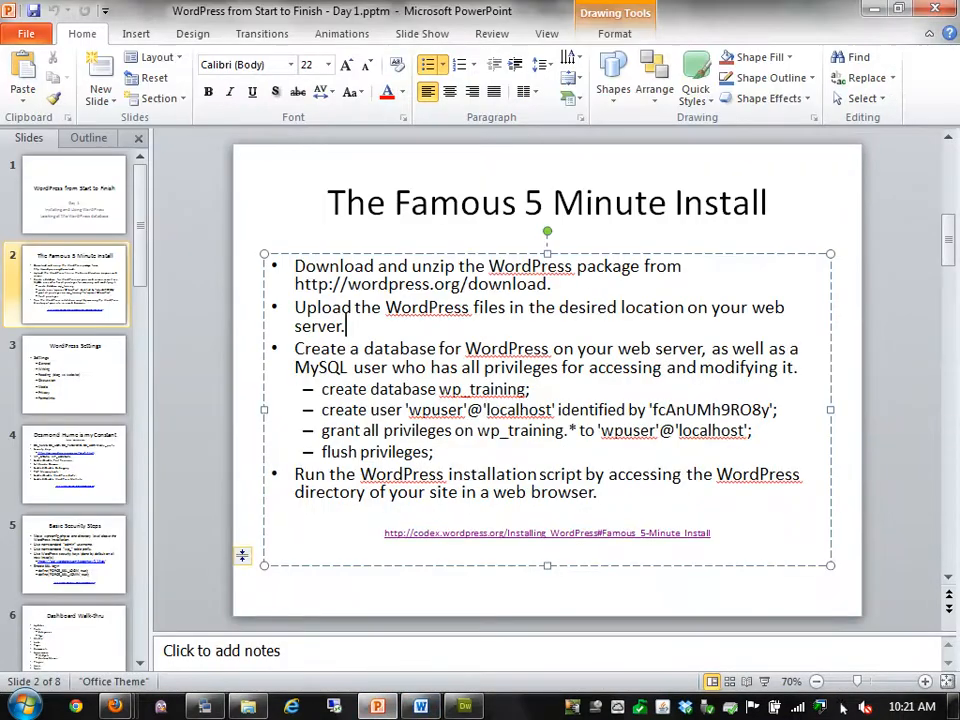
pyautogui.moveTo(322, 389); pyautogui.dragTo(435, 453)
pyautogui.hotkey('ctrl', 'c')
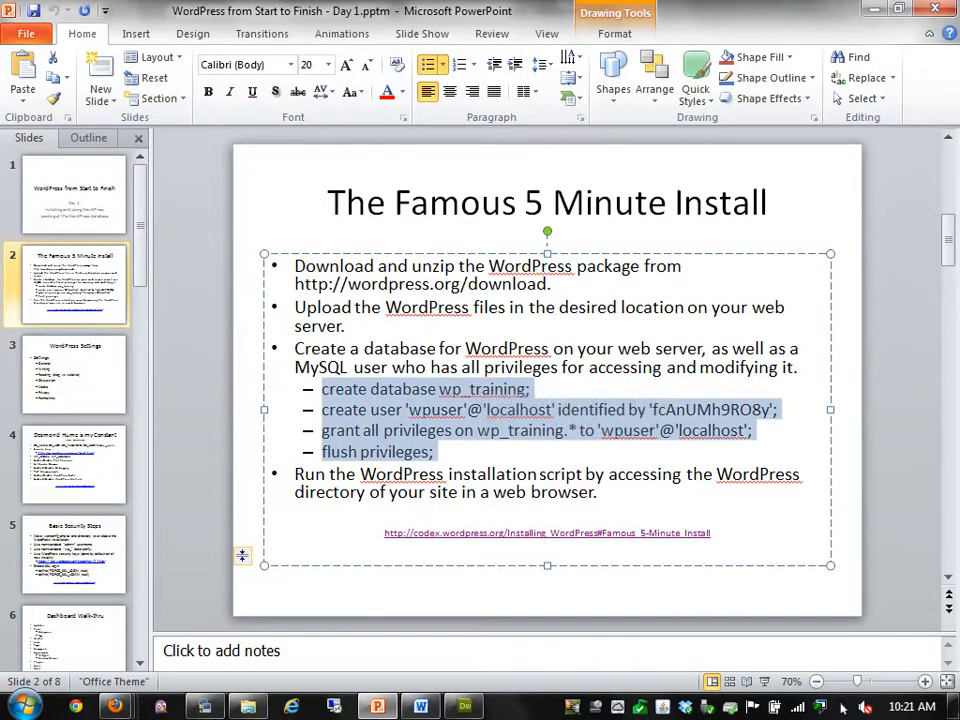
pyautogui.hotkey('alt', 'Tab')
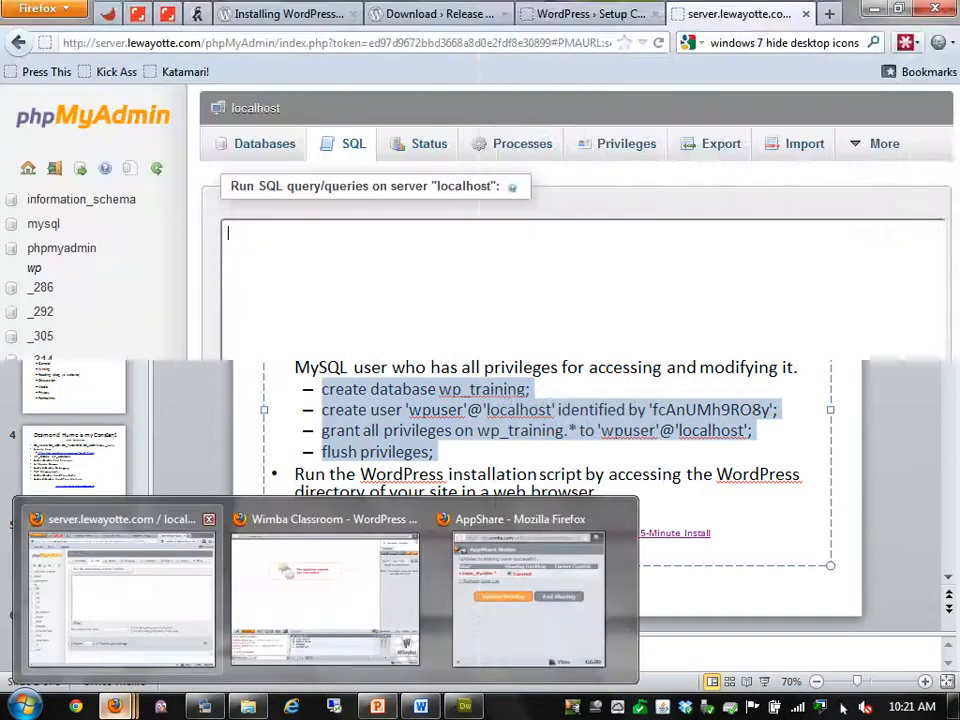
pyautogui.hotkey('ctrl', 'v')
pyautogui.hotkey('ctrl', 'Return')
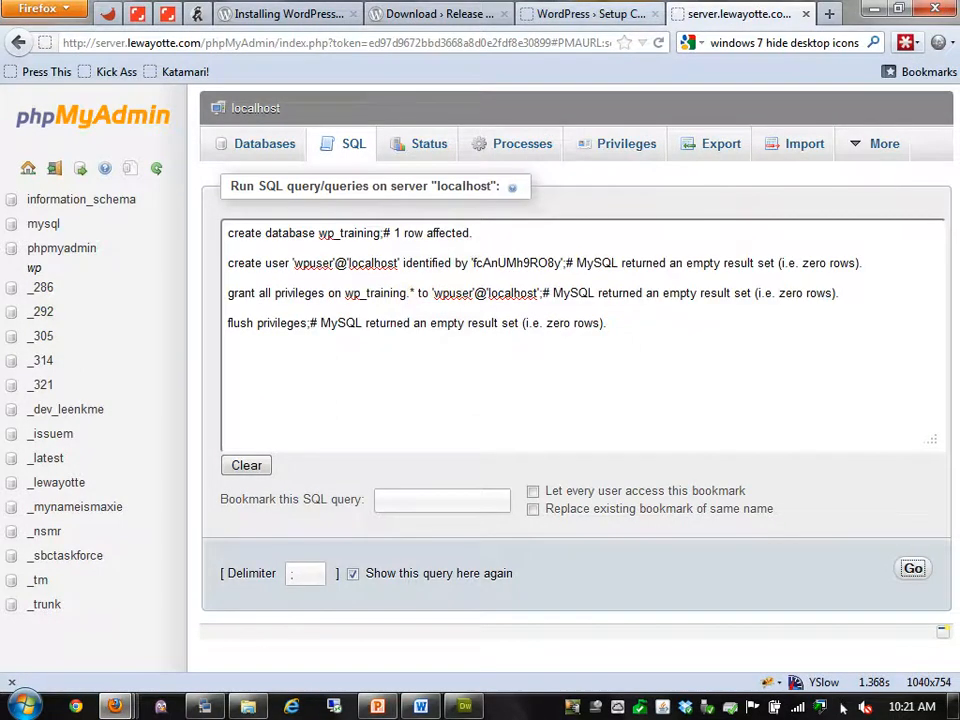
pyautogui.click(619, 12)
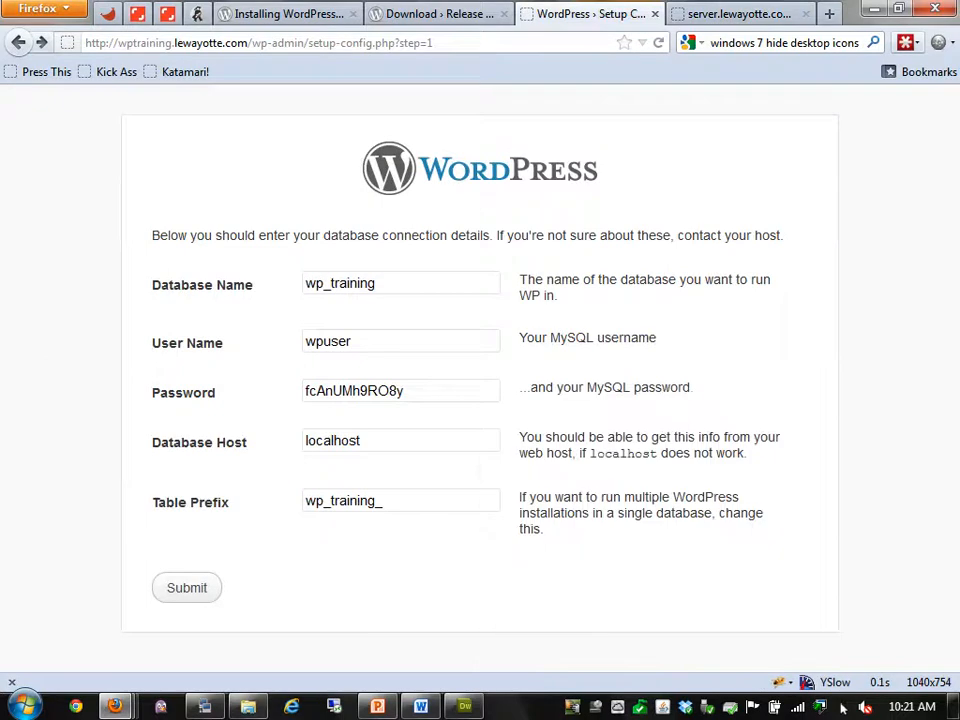
# Resubmit the database details, run the install, and enter the site title 'WordPress from Start to Finish'
pyautogui.press('Return')
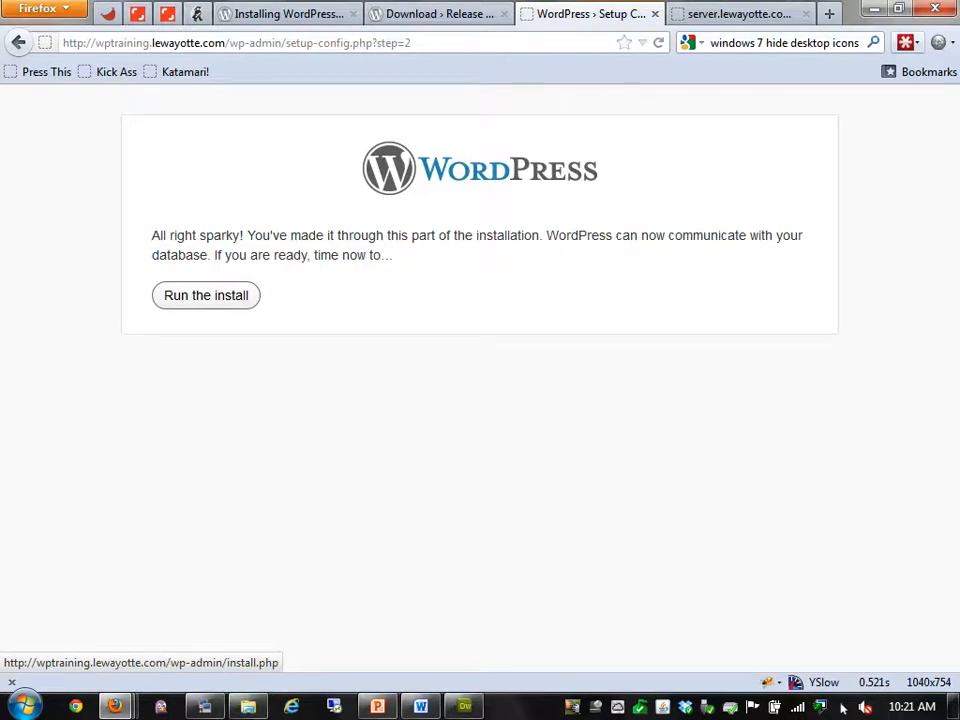
pyautogui.press('Return')
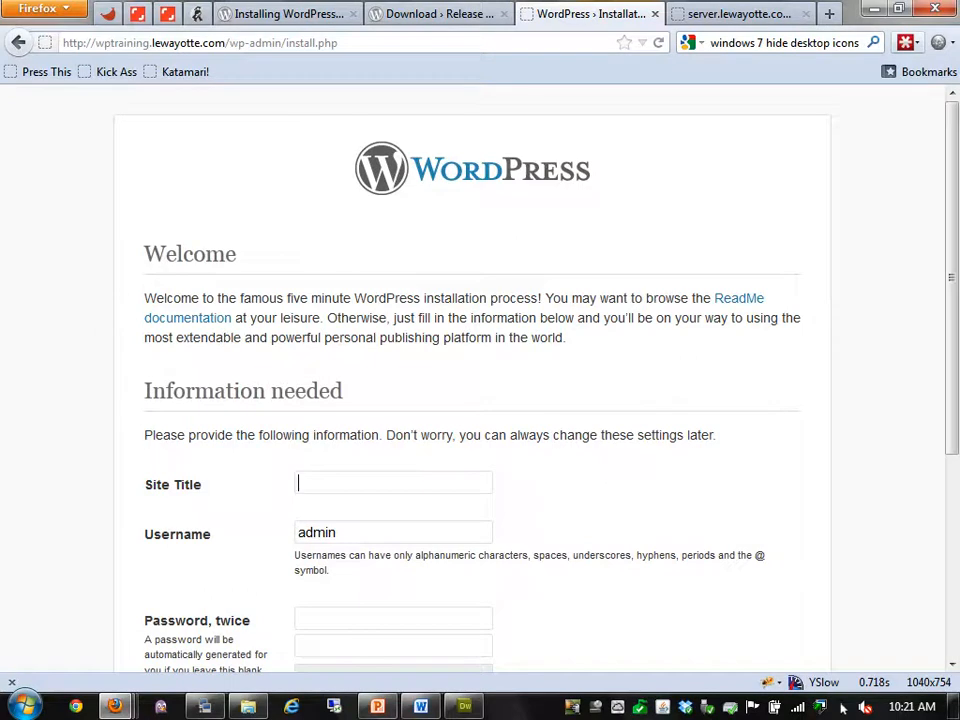
pyautogui.scroll(-4, 472, 378)
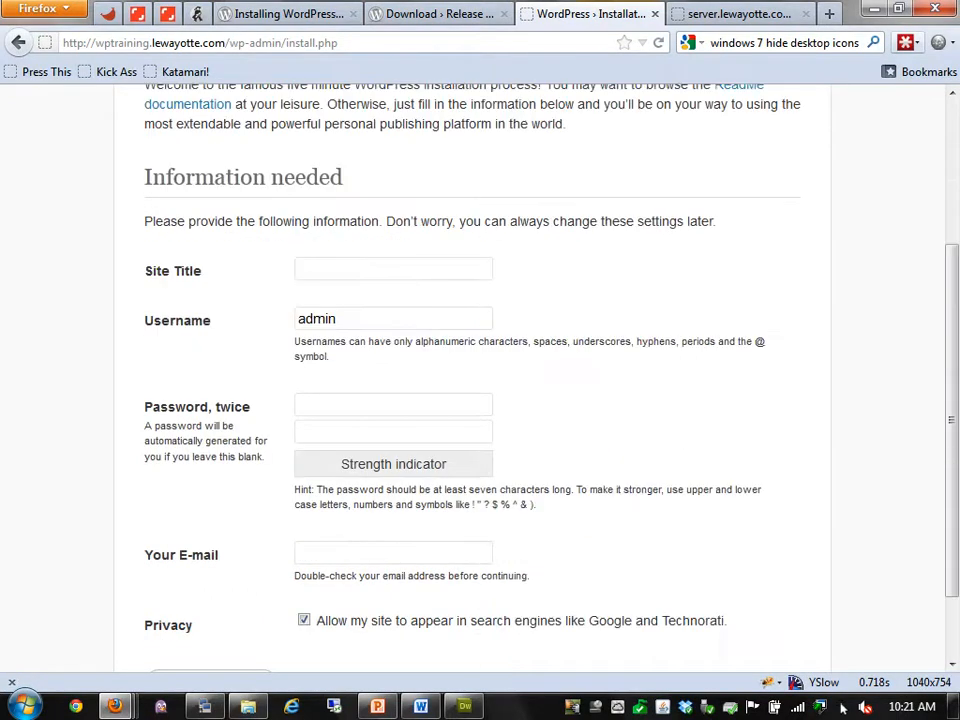
pyautogui.write('Wordp')
pyautogui.press('BackSpace')
pyautogui.write('P')
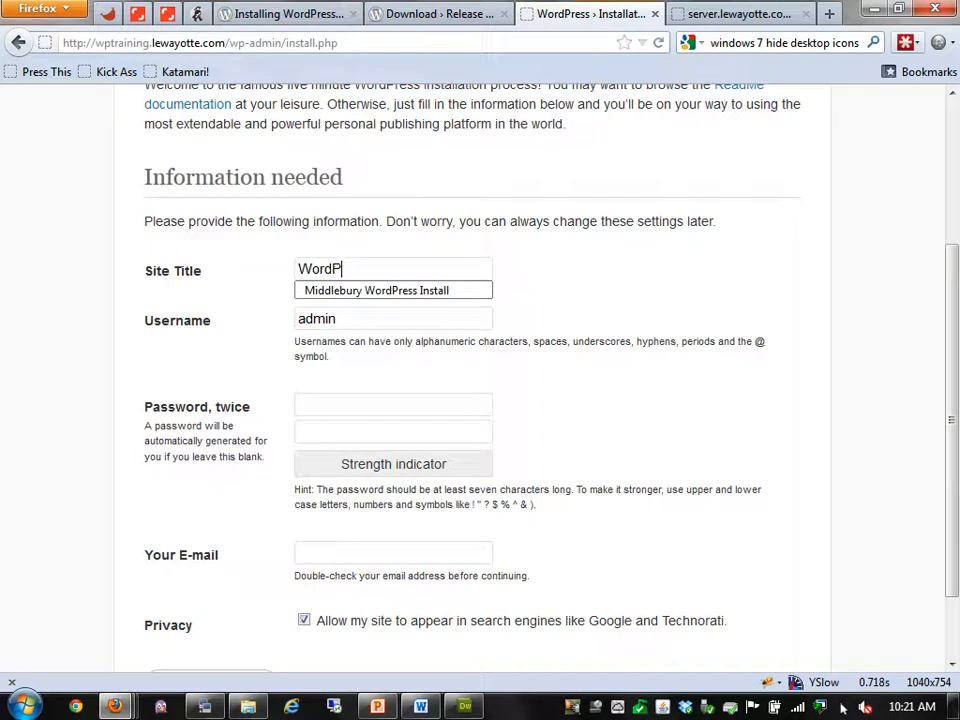
pyautogui.write('ress from Start to Finis')
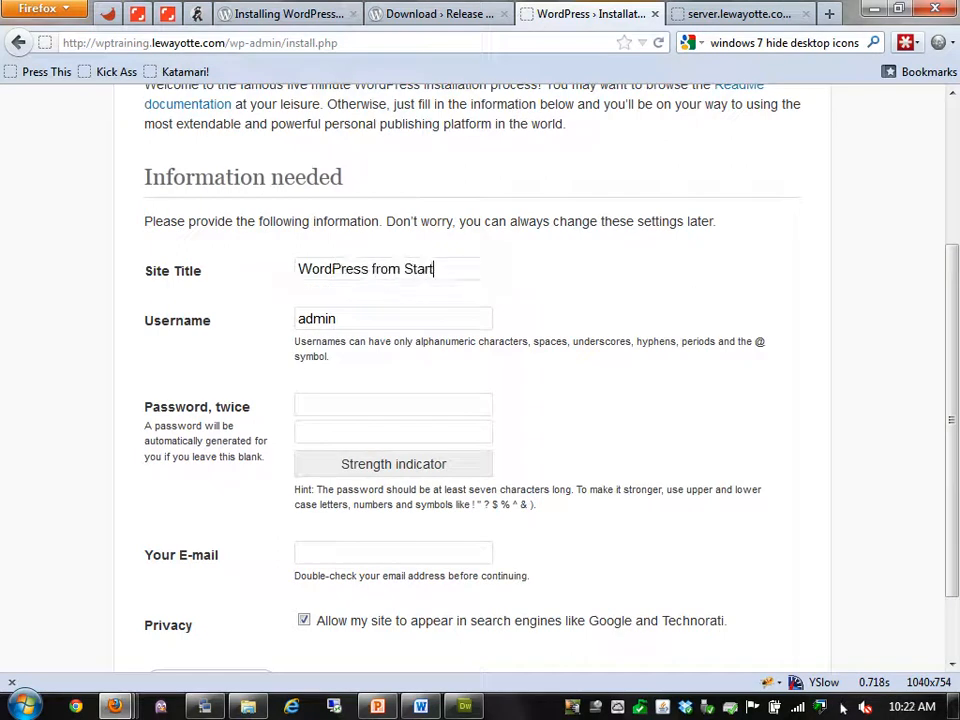
pyautogui.press('BackSpace')
pyautogui.press('BackSpace')
pyautogui.press('BackSpace')
pyautogui.press('BackSpace')
pyautogui.write('inish')
# Set the admin username to wptadmin and accept a LastPass-generated strong password
pyautogui.press('Tab')
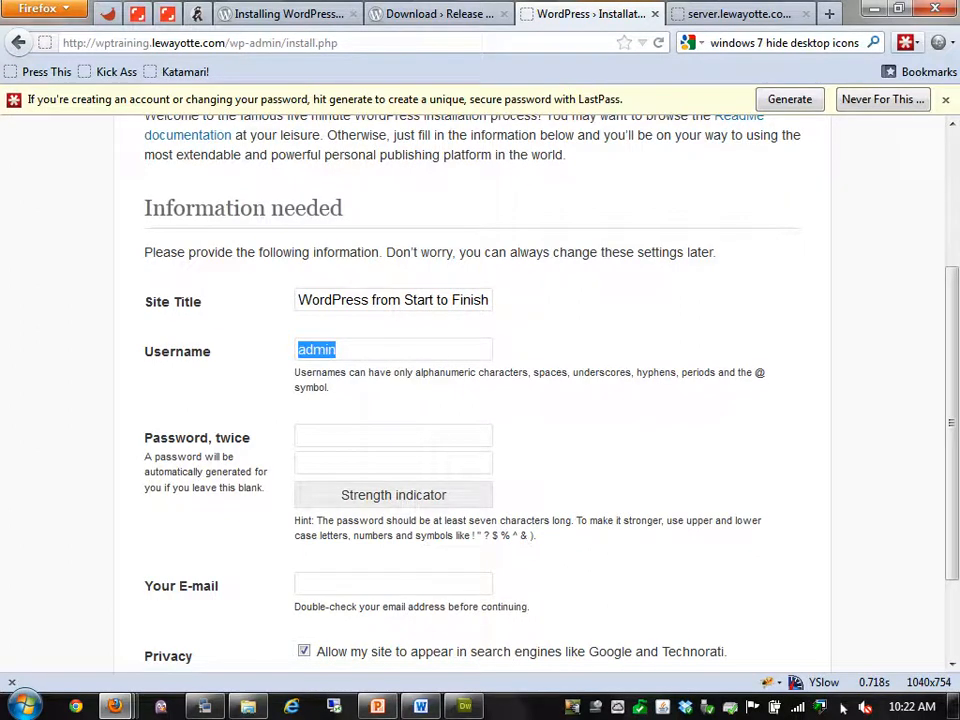
pyautogui.press('BackSpace')
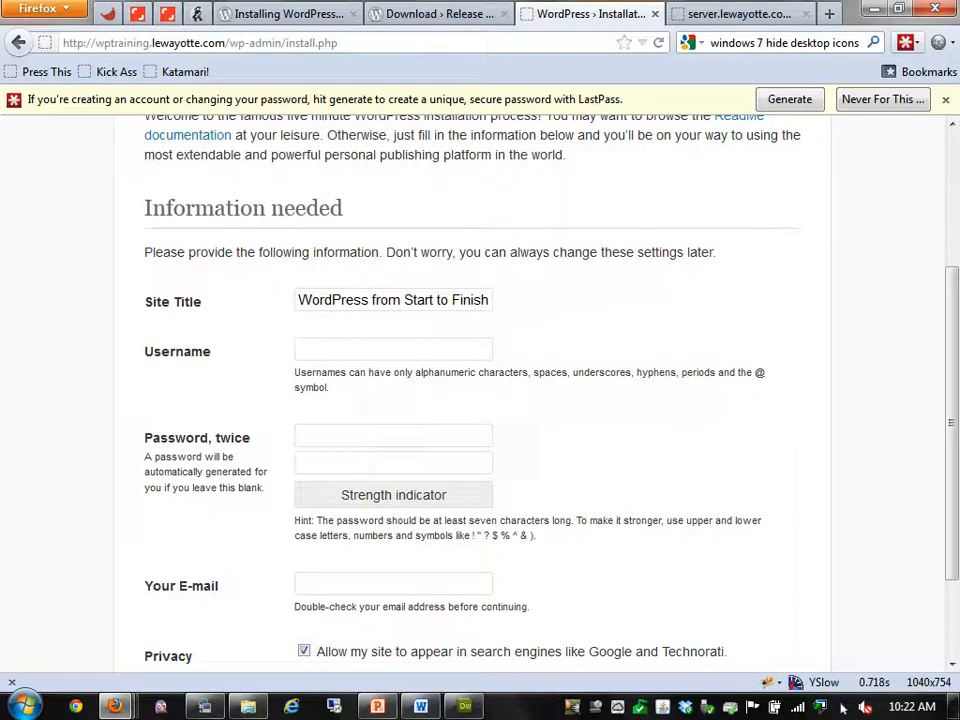
pyautogui.write('wptadmin')
pyautogui.press('Tab')
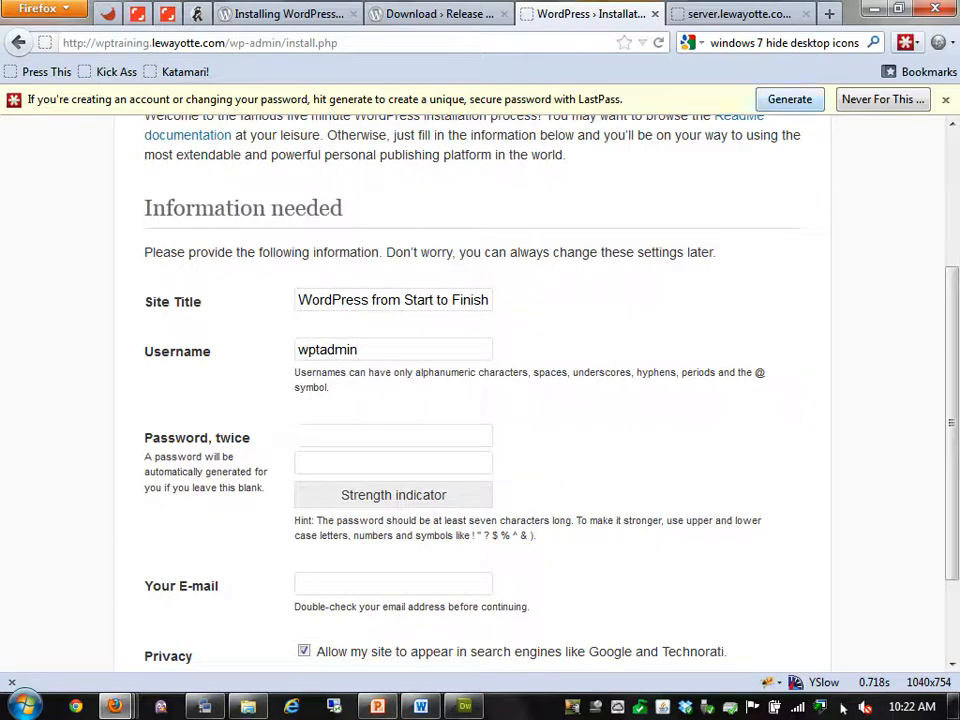
pyautogui.click(803, 99)
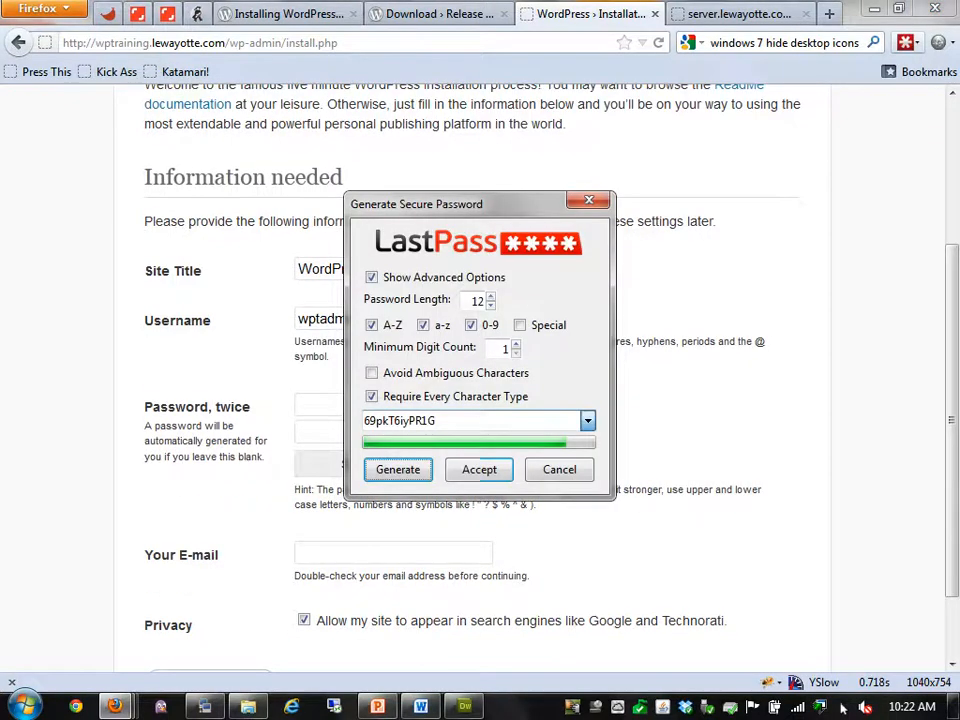
pyautogui.doubleClick(405, 421)
pyautogui.click(479, 470)
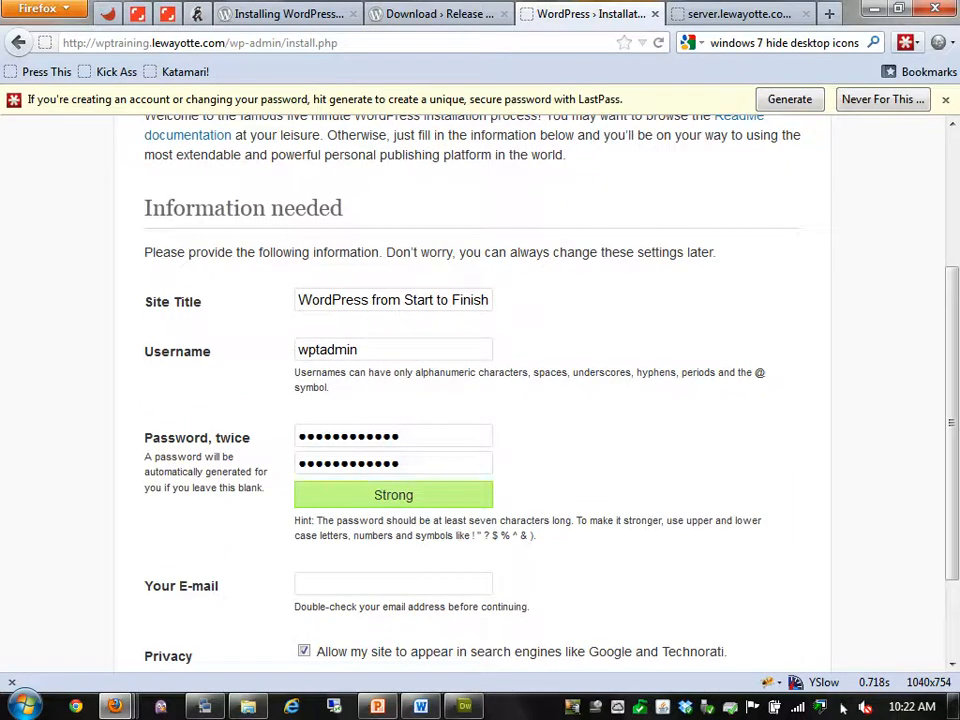
# Enter the admin e-mail address and block search engines from indexing the site
pyautogui.scroll(-2, 480, 400)
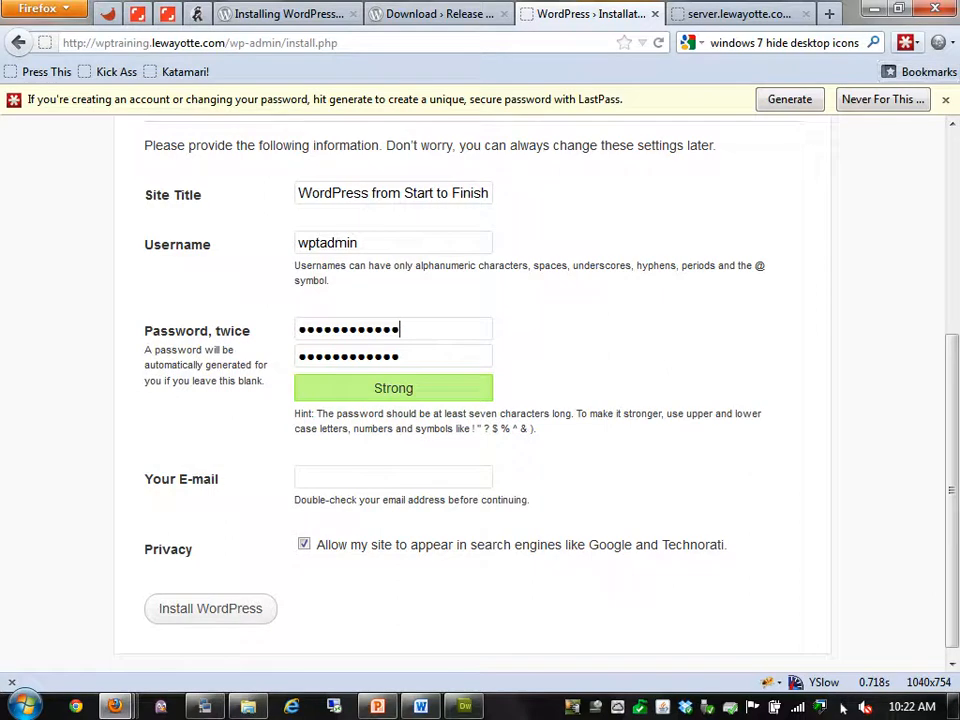
pyautogui.press('Tab')
pyautogui.press('Tab')
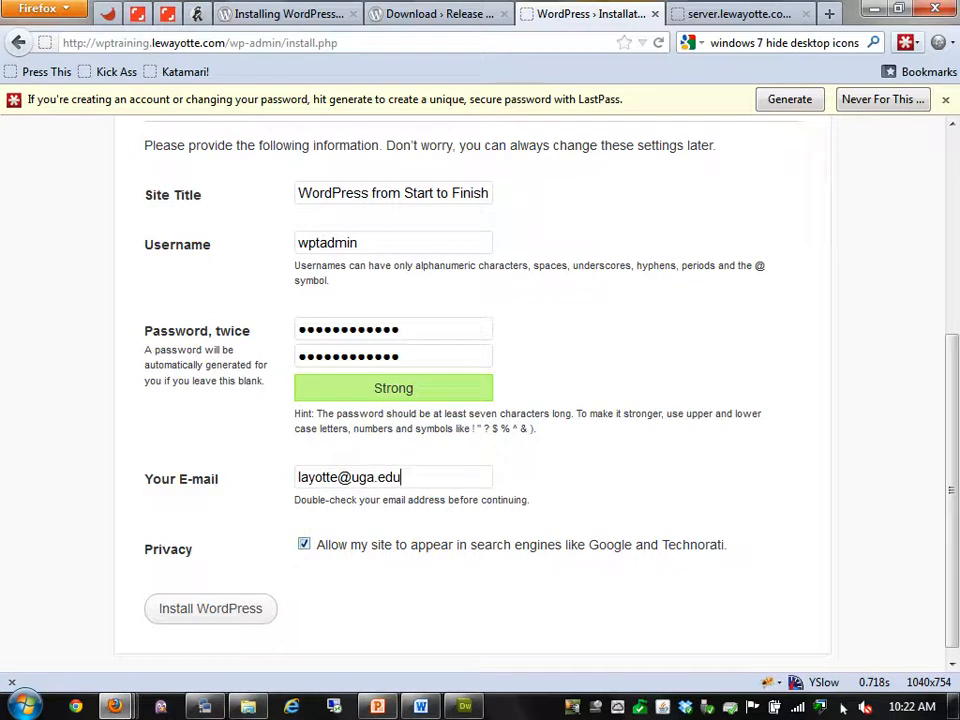
pyautogui.press('space')
# Install WordPress, save the site's login in LastPass under the Administration group, and go to Log In
pyautogui.click(210, 608)
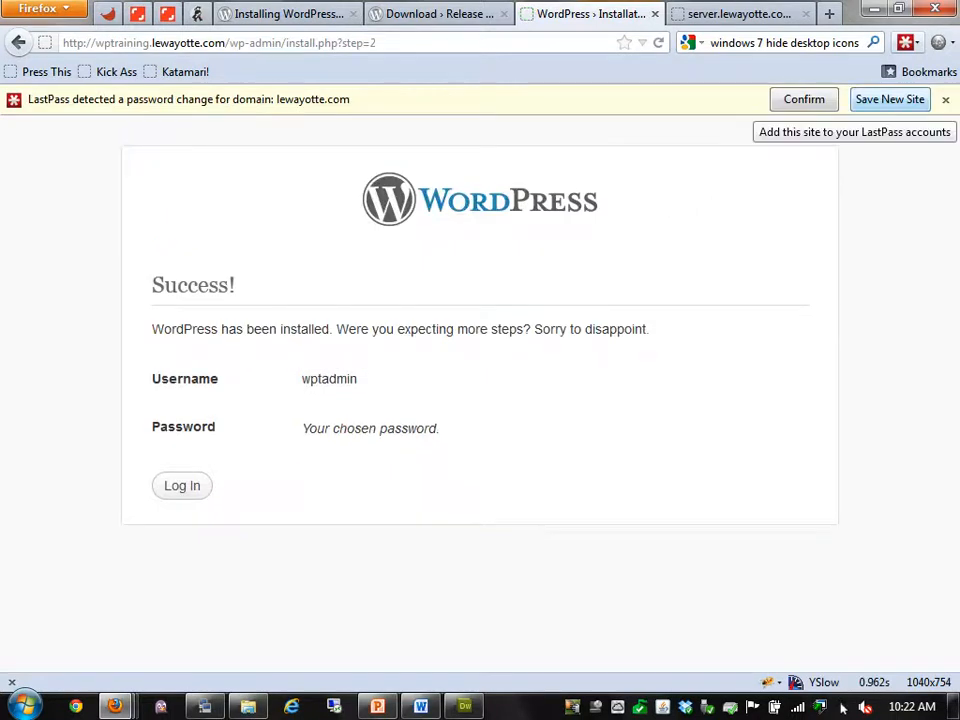
pyautogui.click(890, 99)
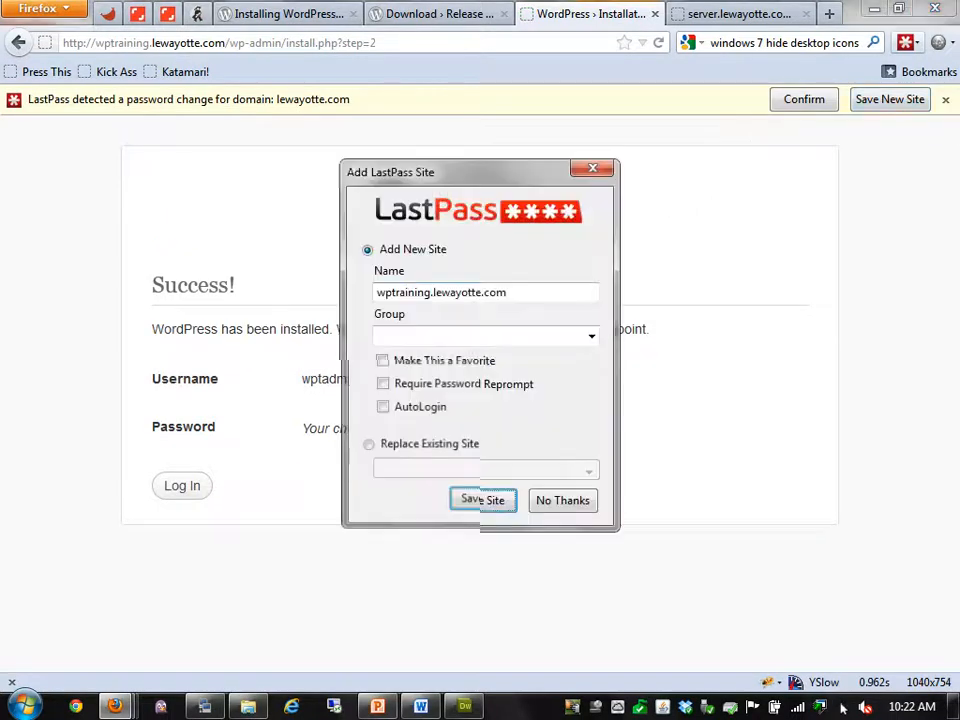
pyautogui.click(592, 337)
pyautogui.scroll(-5, 530, 403)
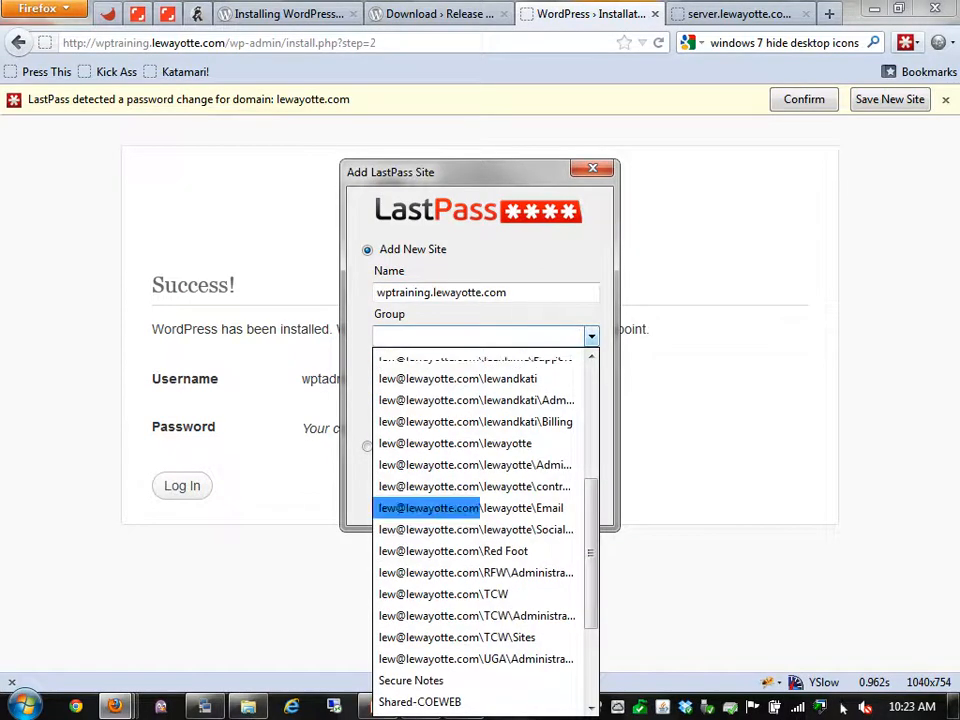
pyautogui.click(476, 659)
pyautogui.click(482, 500)
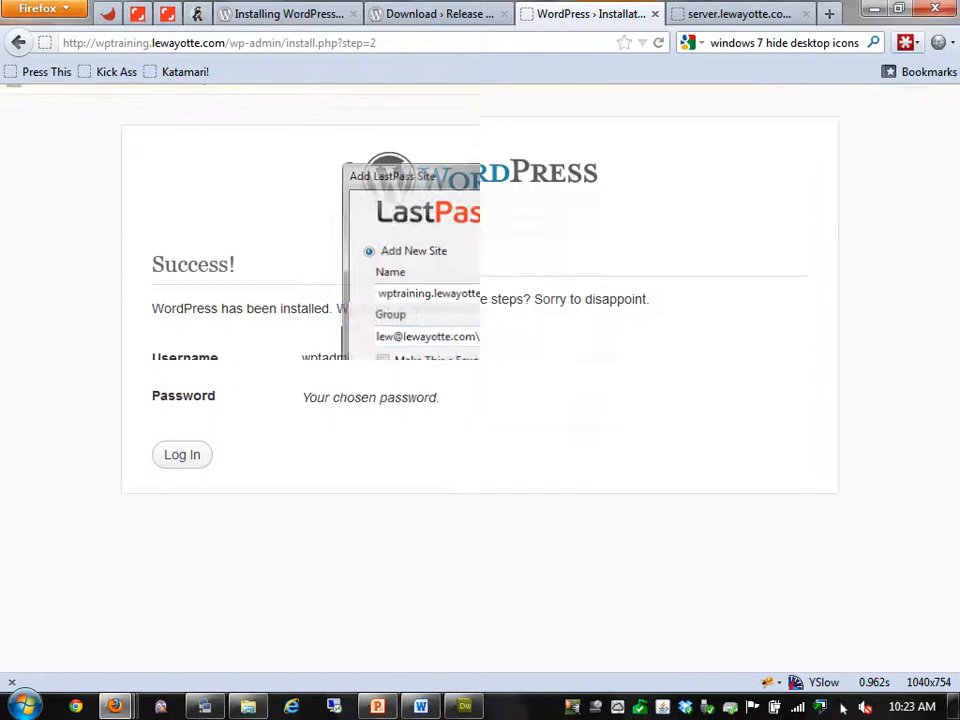
pyautogui.click(182, 455)
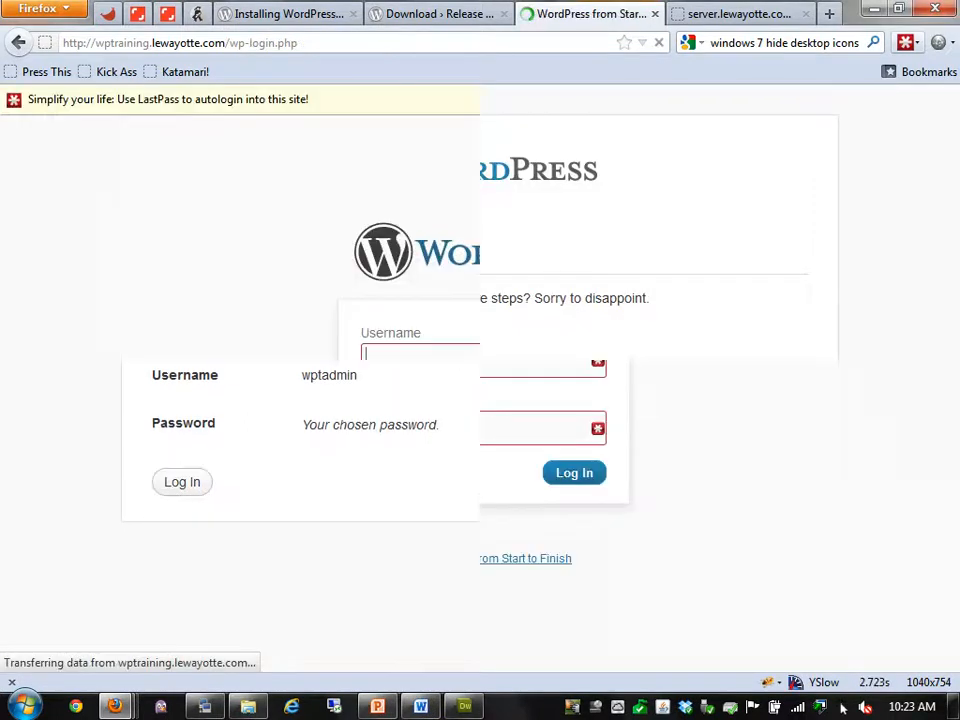
# Sign in using the wptraining credentials autofilled from LastPass
pyautogui.click(813, 100)
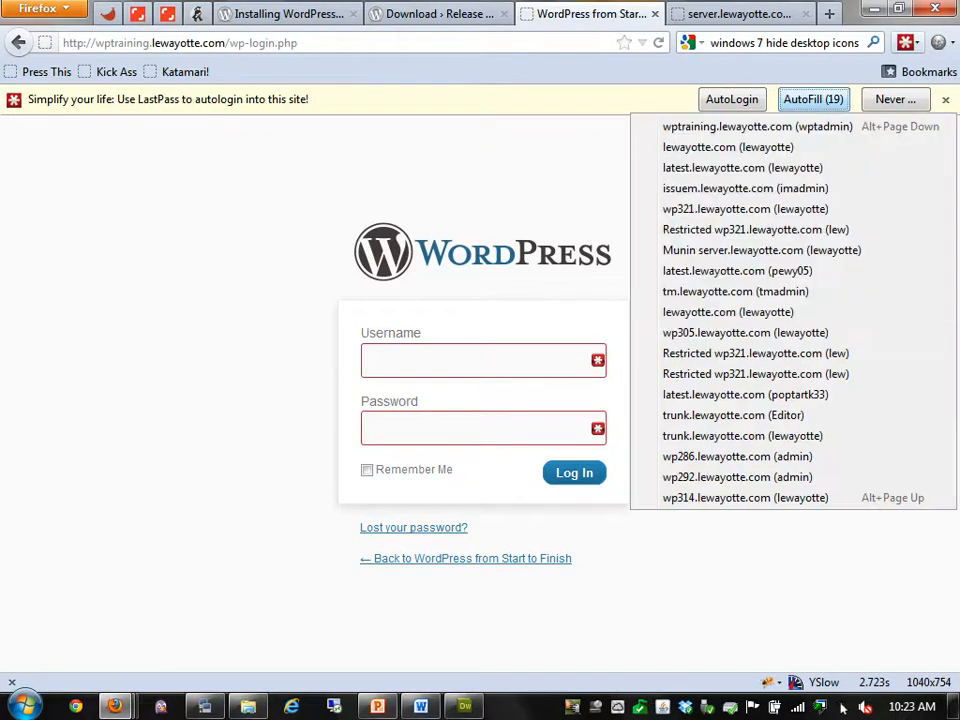
pyautogui.click(757, 127)
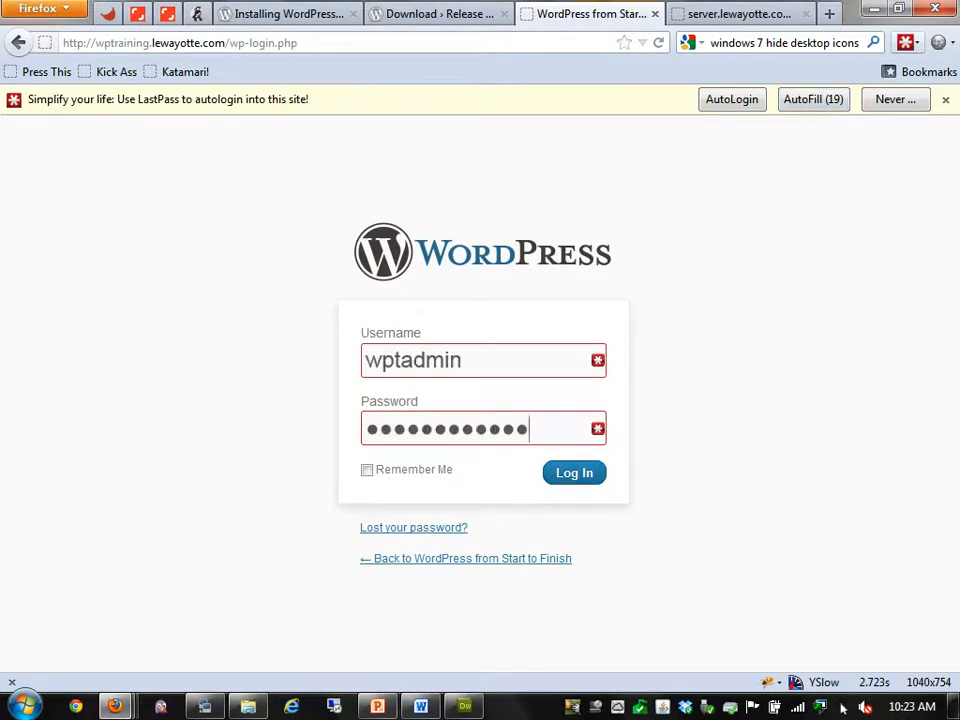
pyautogui.press('Return')
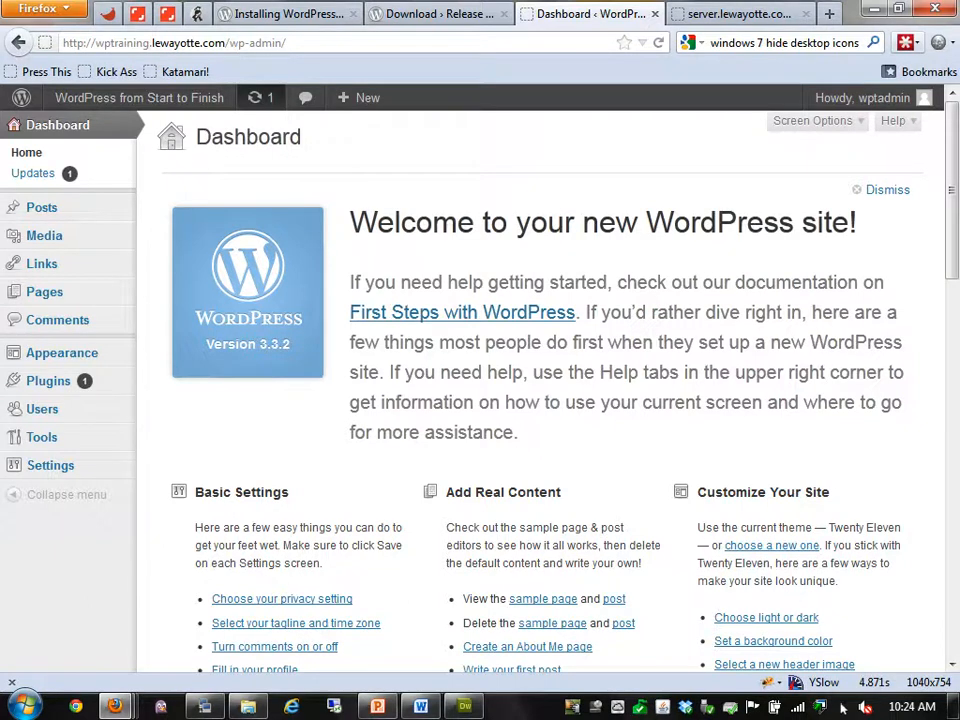
# Open the public front page in a new tab, scroll through it, and return to the Dashboard
pyautogui.rightClick(132, 99)
pyautogui.click(203, 111)
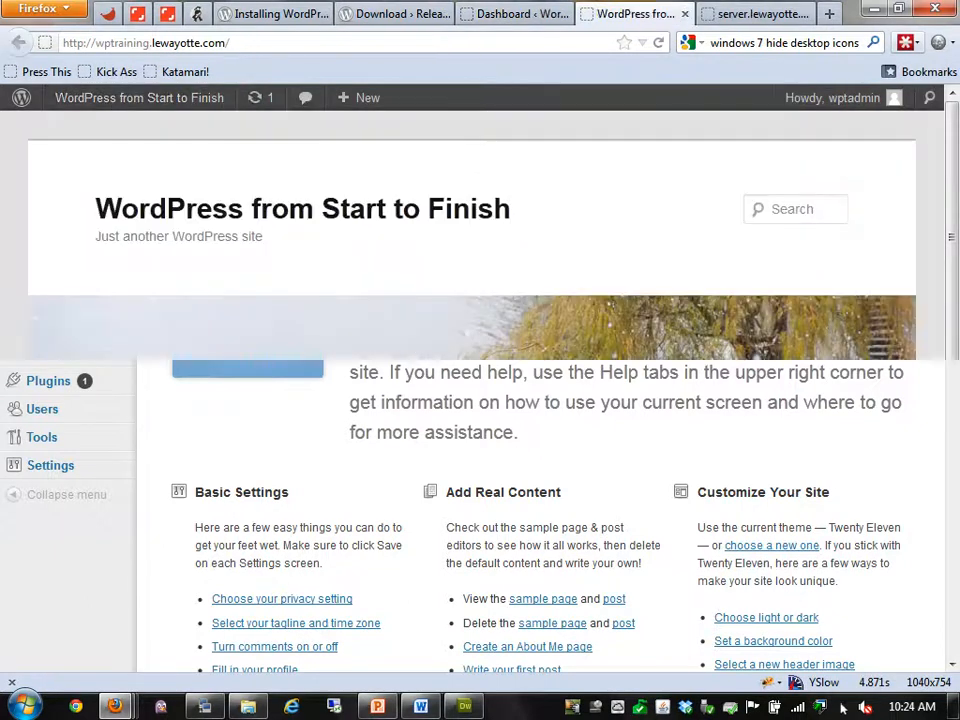
pyautogui.scroll(-5, 480, 380)
pyautogui.scroll(-2, 480, 380)
pyautogui.scroll(6, 480, 380)
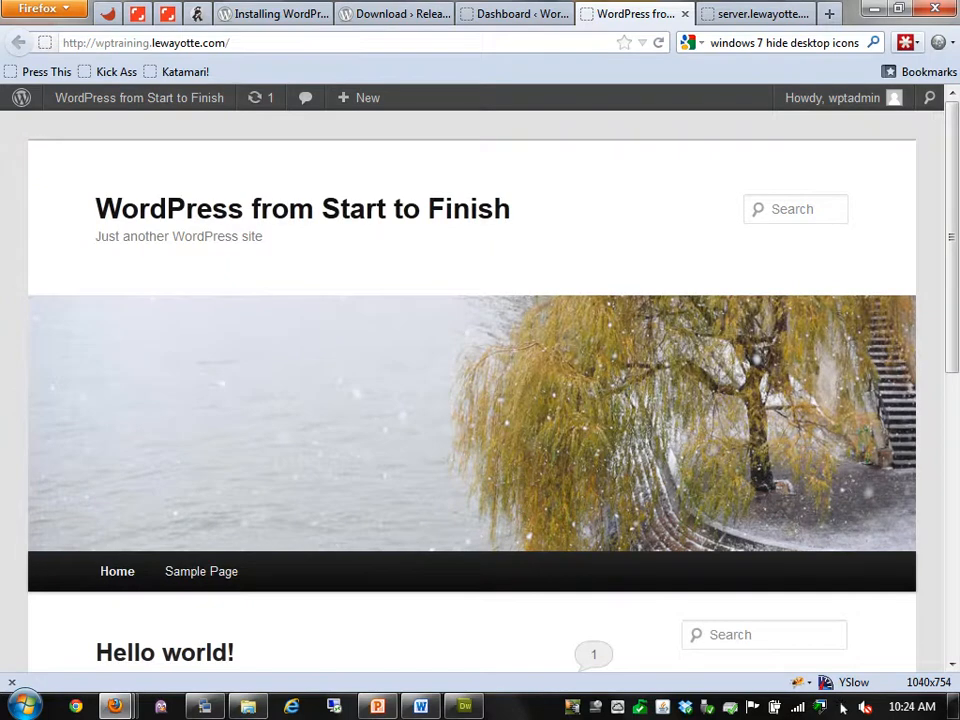
pyautogui.click(515, 14)
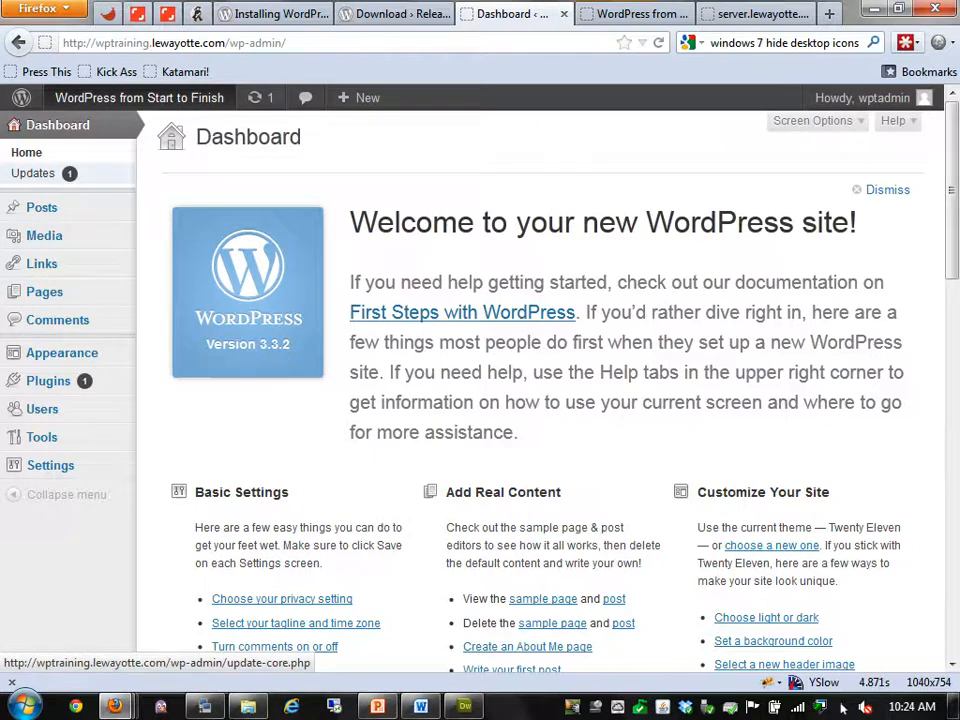
# Update Akismet from 2.5.3 to 2.5.6 on the Updates page and return to the updates overview
pyautogui.click(33, 173)
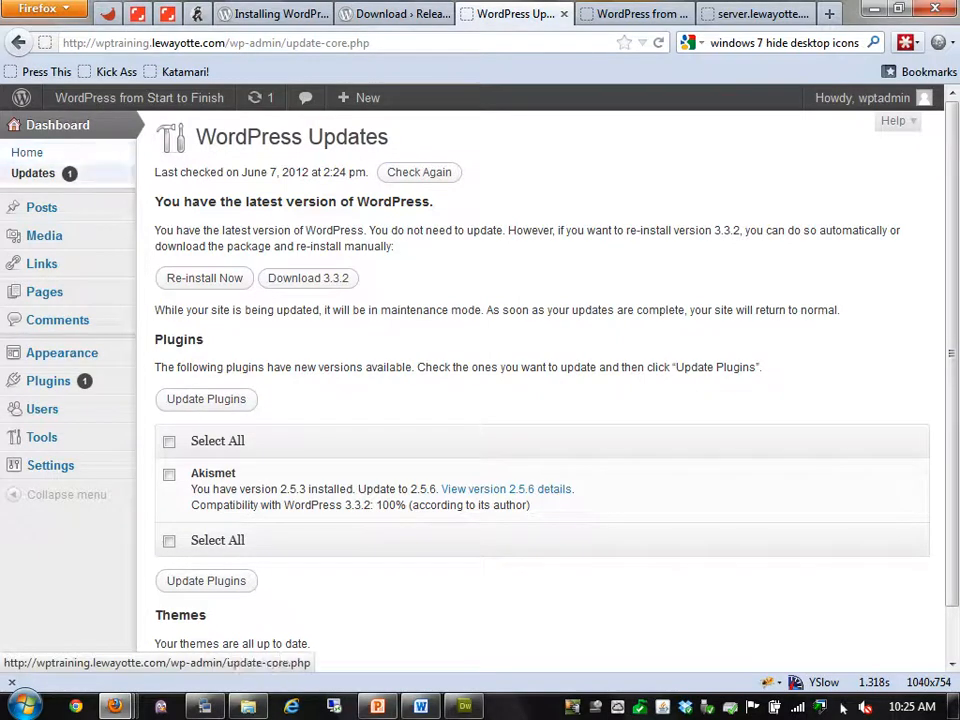
pyautogui.scroll(-2, 843, 707)
pyautogui.scroll(2, 843, 707)
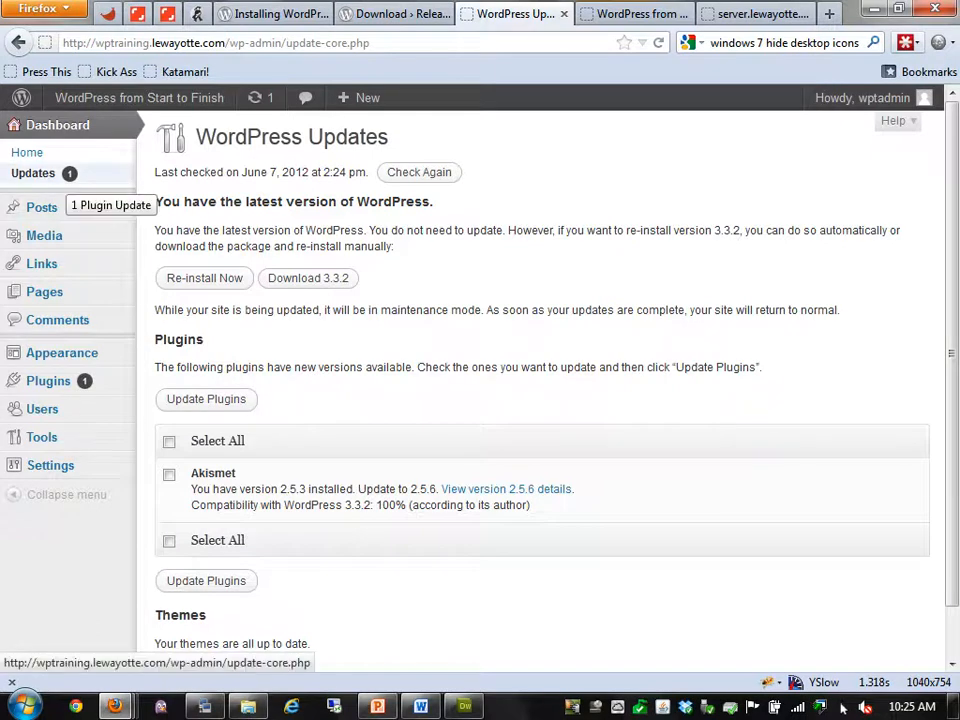
pyautogui.click(169, 475)
pyautogui.click(206, 399)
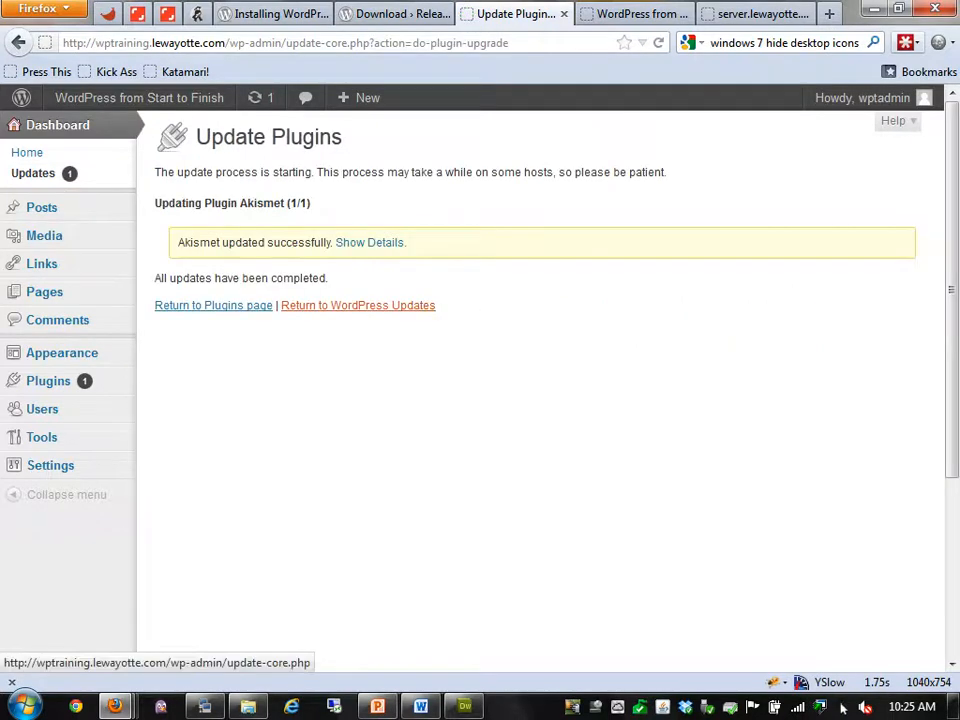
pyautogui.click(375, 305)
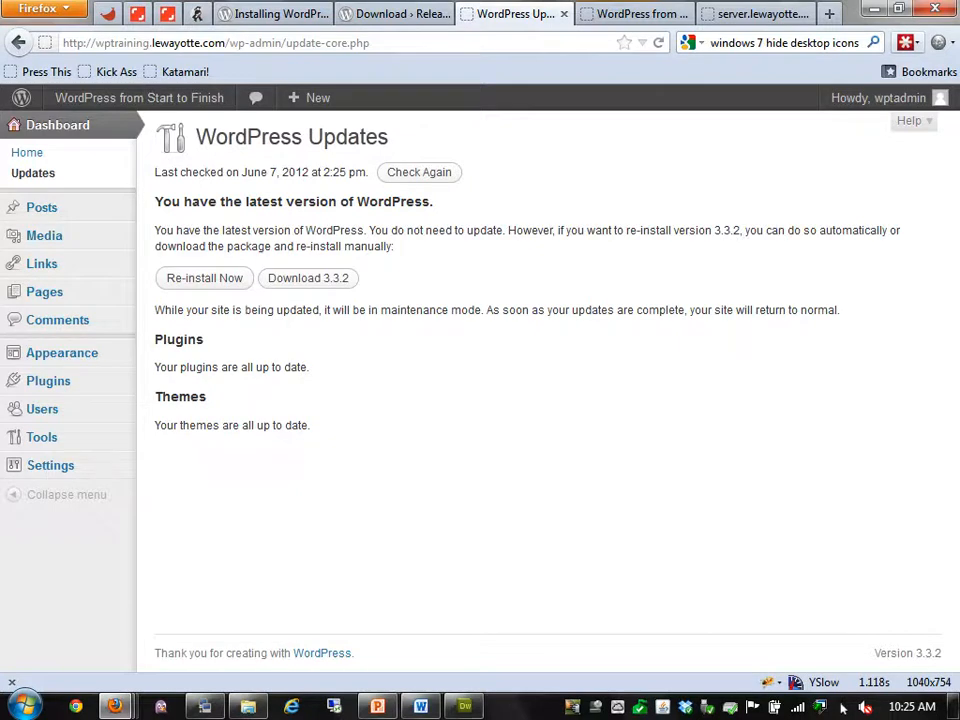
# Open General Settings and select the existing tagline text for replacement
pyautogui.click(50, 465)
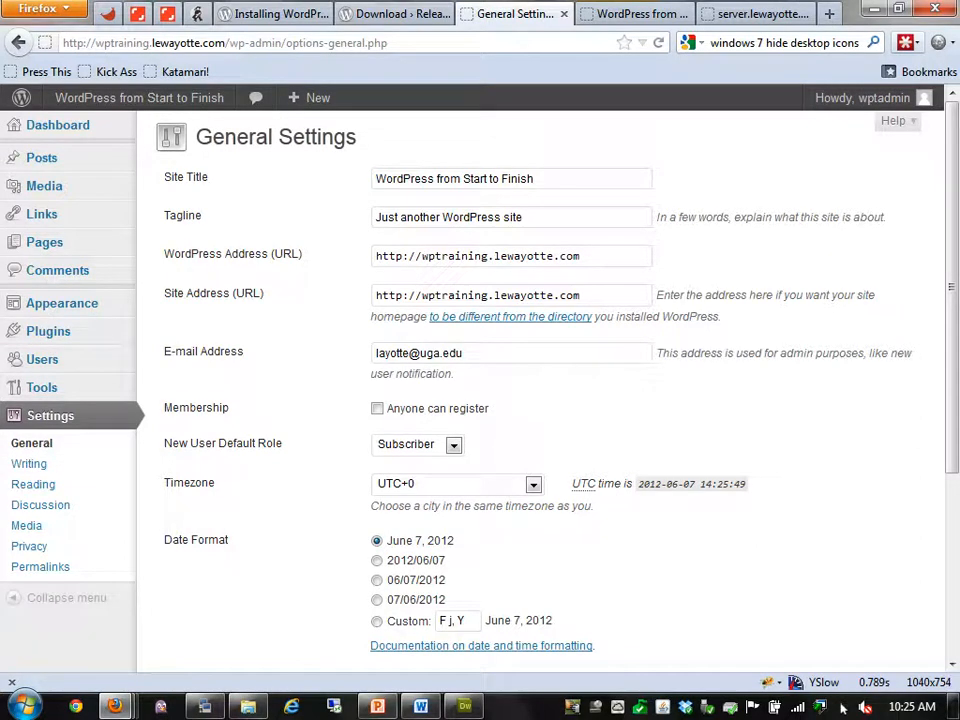
pyautogui.tripleClick(455, 179)
pyautogui.tripleClick(455, 217)
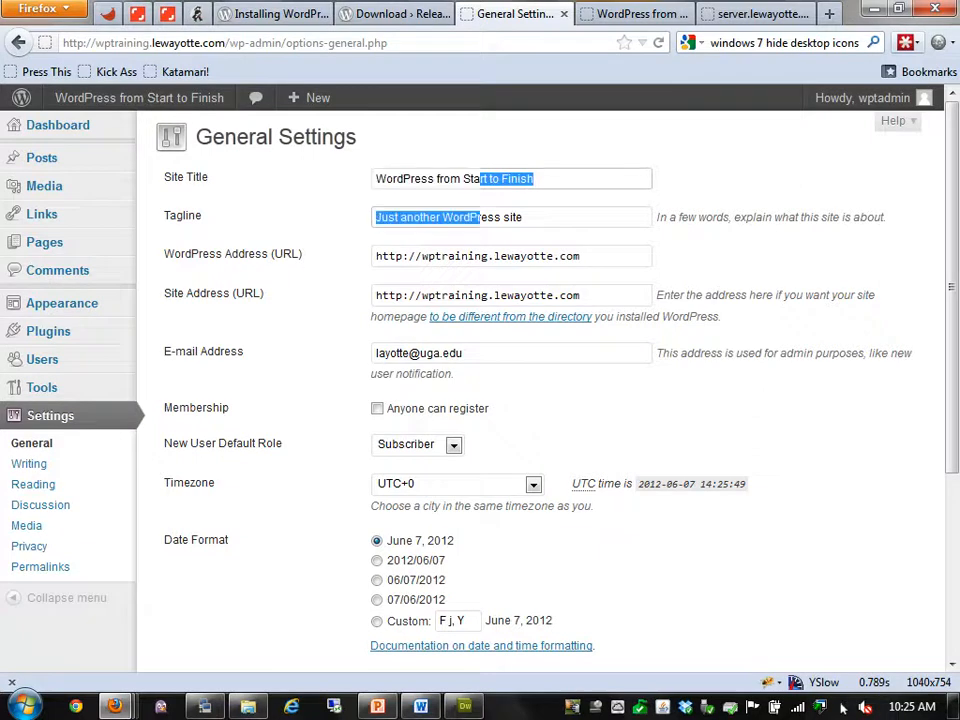
pyautogui.click(629, 14)
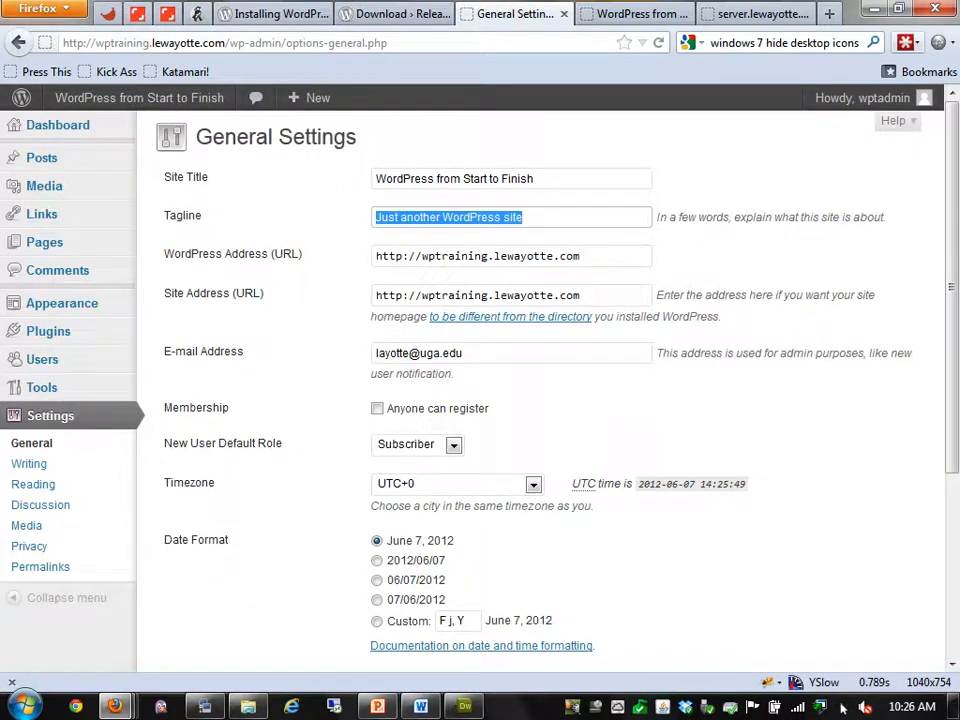
# Enter the tagline 'Course showing how to use WordPress, developer themes, and plugins, and more...'
pyautogui.write('B')
pyautogui.press('BackSpace')
pyautogui.write('Co')
pyautogui.press('BackSpace')
pyautogui.press('BackSpace')
pyautogui.write('Course ')
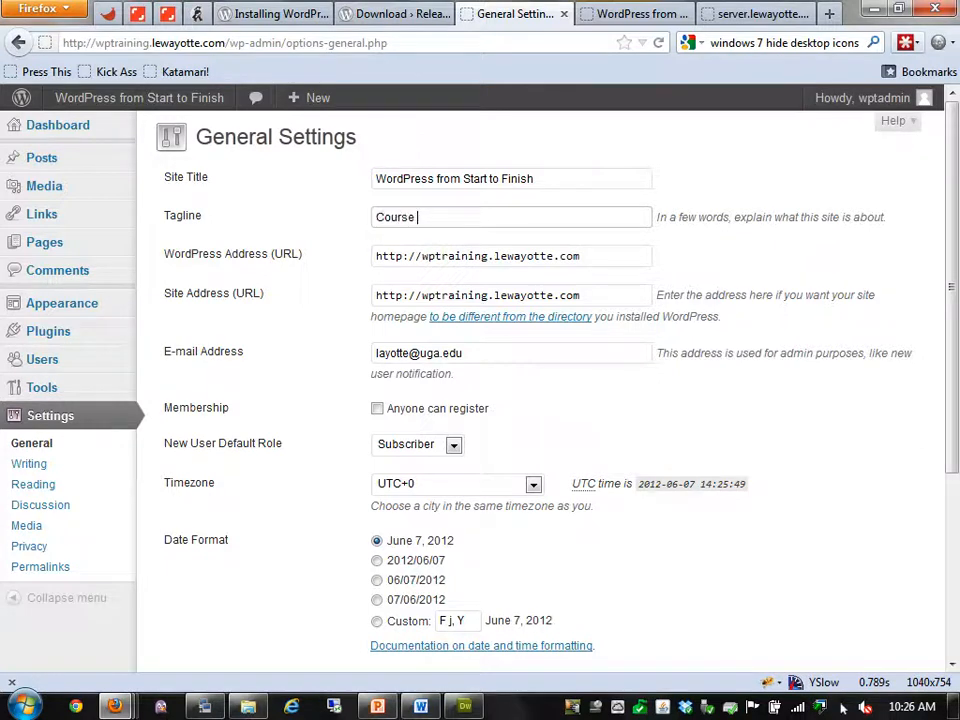
pyautogui.write('showing how')
pyautogui.write(' ot us')
pyautogui.press('BackSpace')
pyautogui.press('BackSpace')
pyautogui.press('BackSpace')
pyautogui.press('BackSpace')
pyautogui.press('BackSpace')
pyautogui.write('to ')
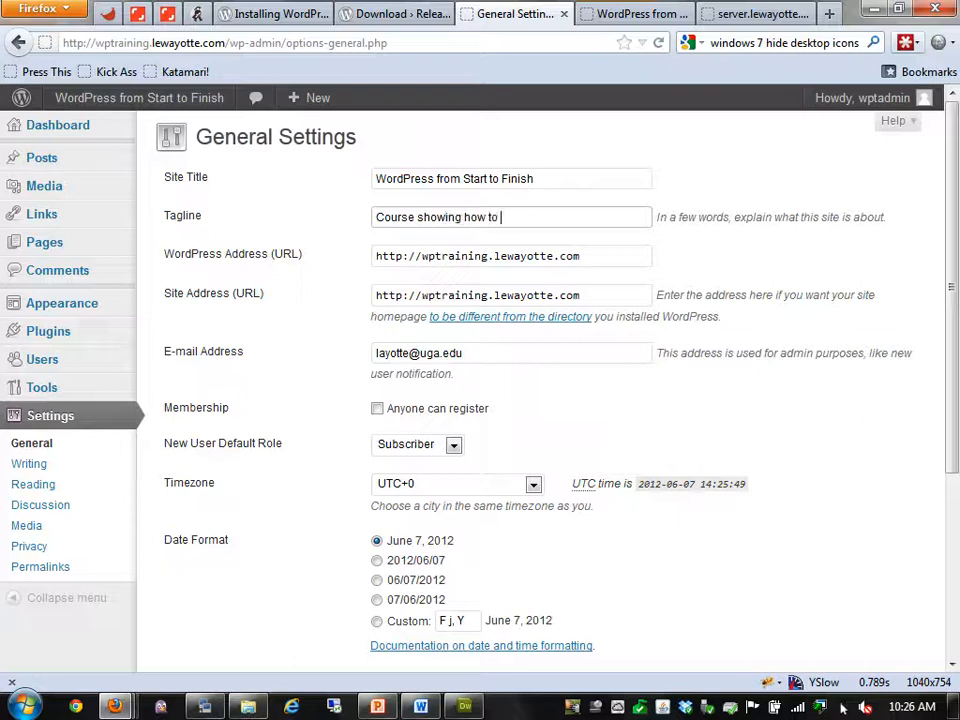
pyautogui.write('use WOr')
pyautogui.press('BackSpace')
pyautogui.press('BackSpace')
pyautogui.write('ordPress, D')
pyautogui.press('BackSpace')
pyautogui.write('developer themes, and plugins')
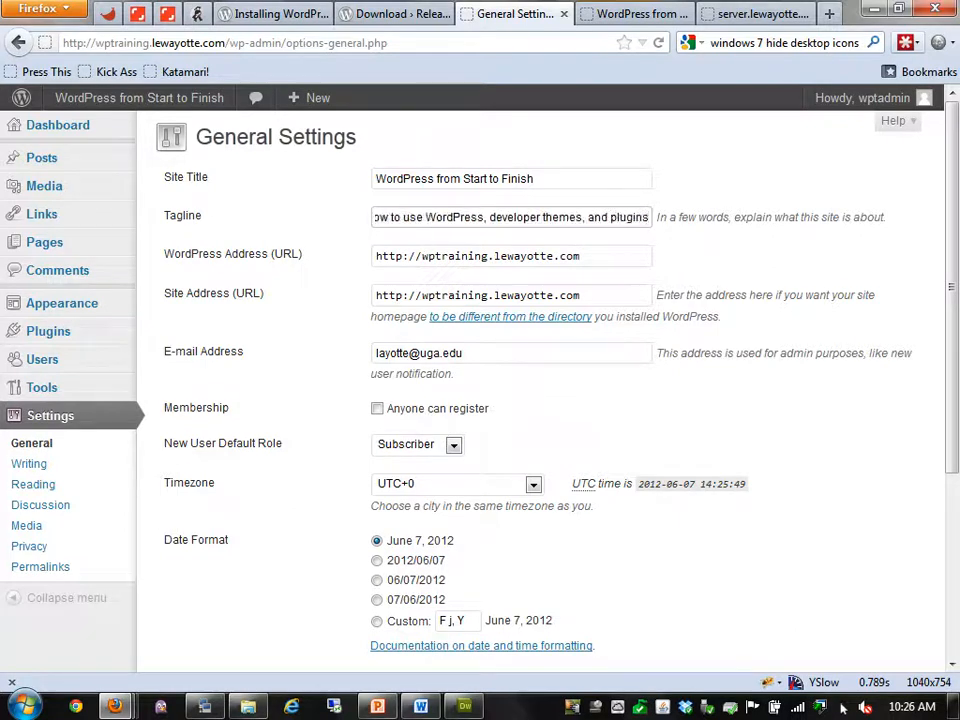
pyautogui.write(', and more...')
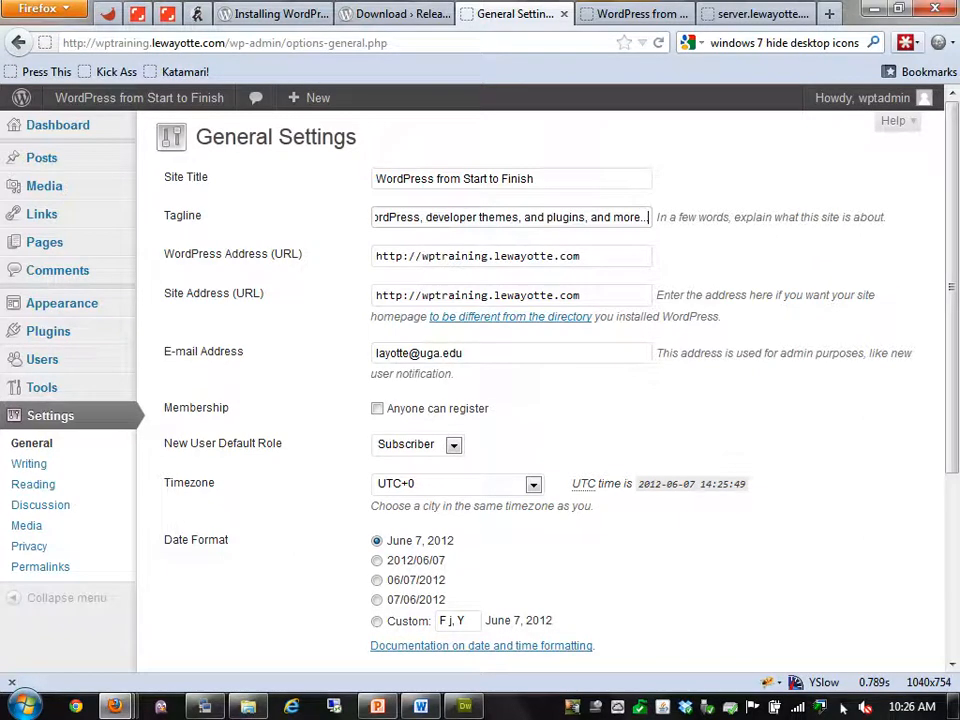
pyautogui.press('Tab')
pyautogui.press('Tab')
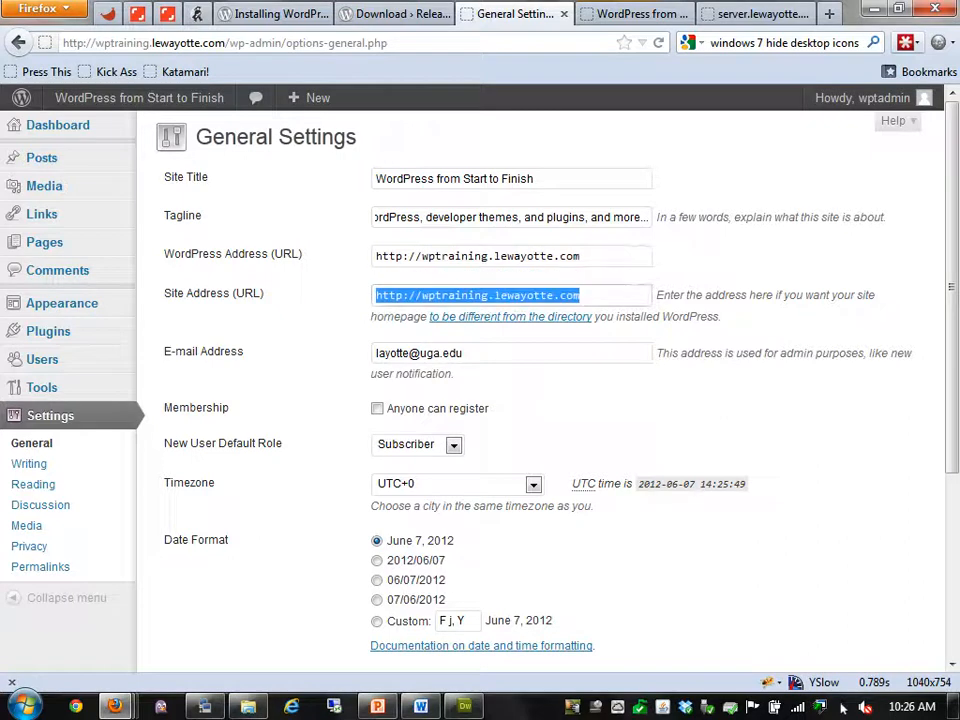
pyautogui.press('Tab')
pyautogui.hotkey('shift', 'Tab')
pyautogui.hotkey('shift', 'Tab')
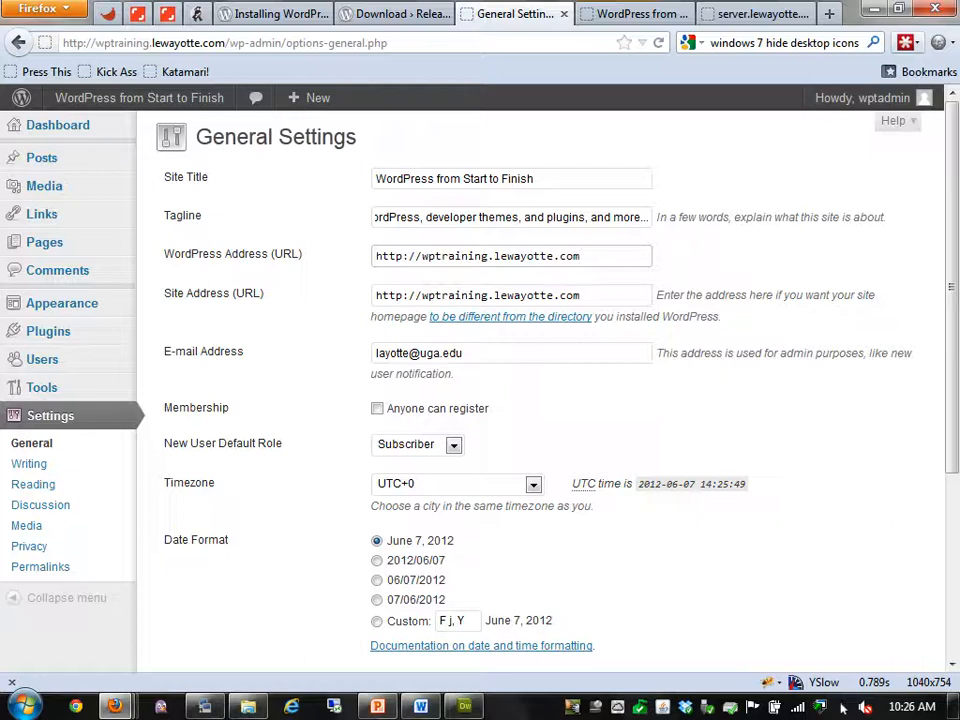
pyautogui.write('/blog')
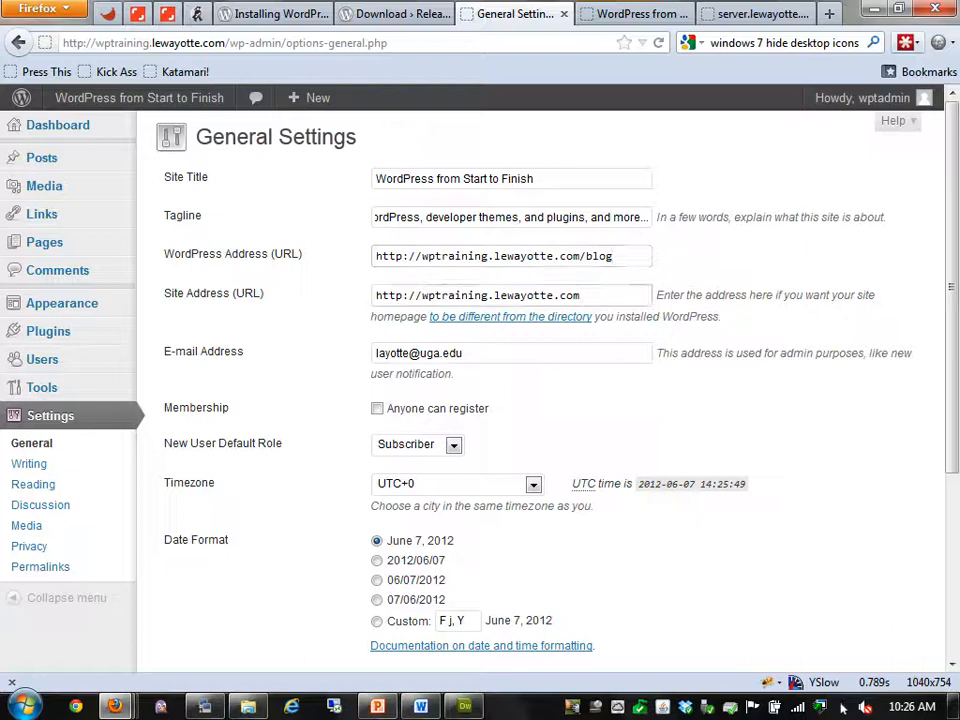
pyautogui.click(580, 295)
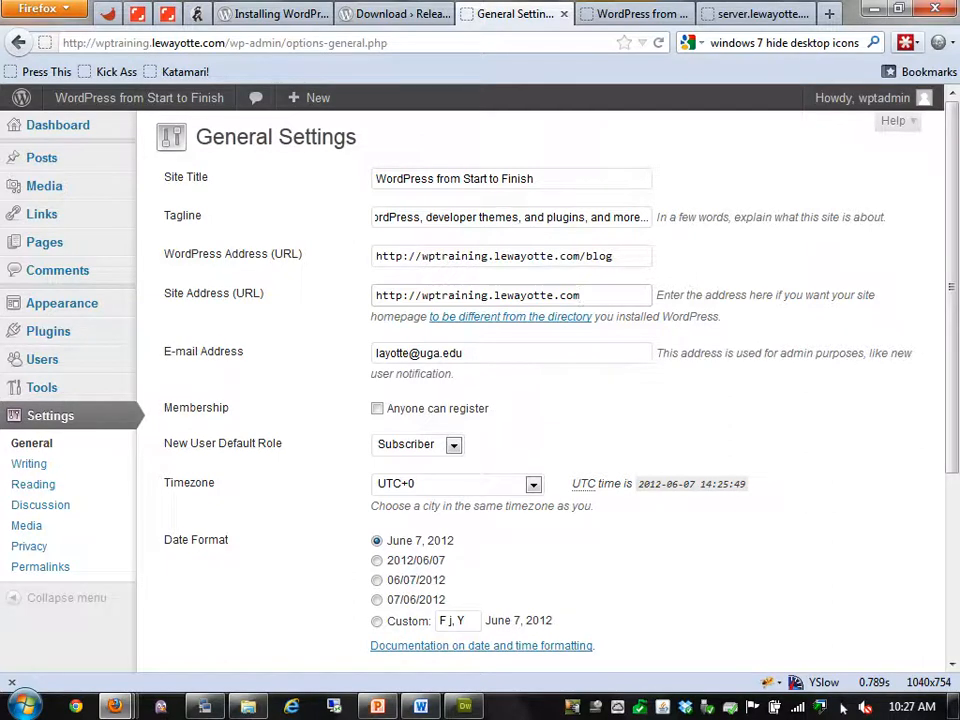
pyautogui.moveTo(614, 256); pyautogui.dragTo(580, 256)
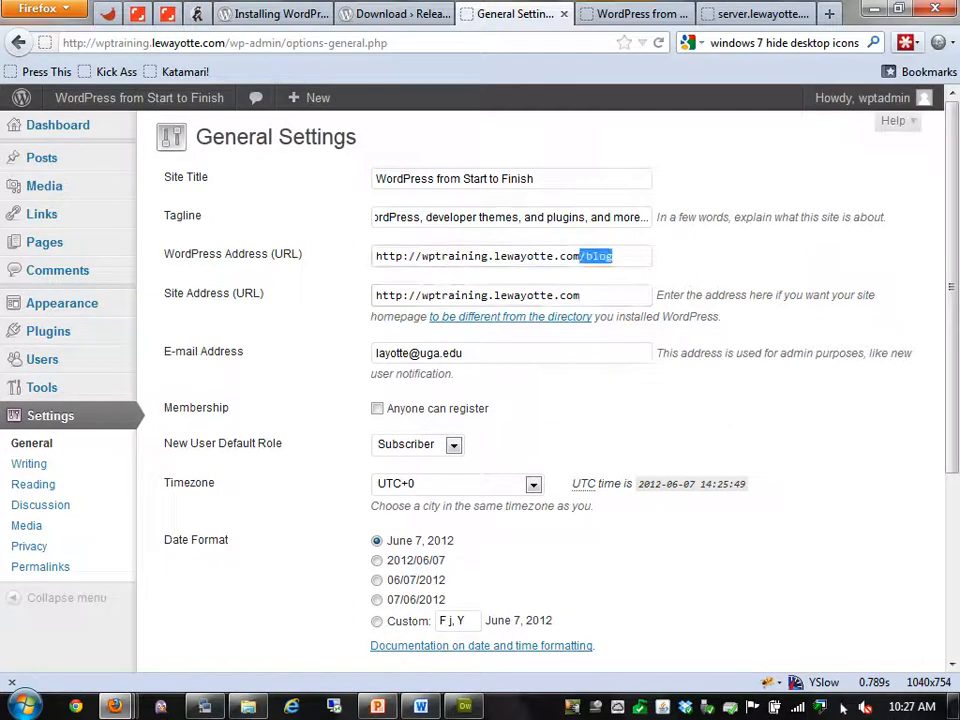
pyautogui.press('BackSpace')
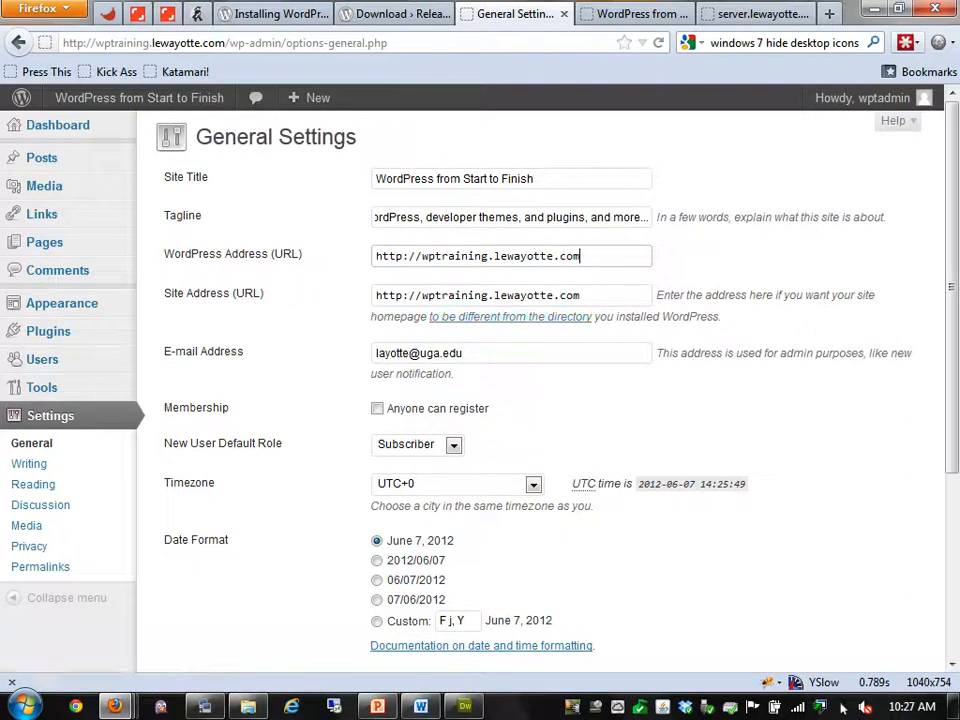
pyautogui.rightClick(545, 317)
pyautogui.click(612, 333)
pyautogui.hotkey('ctrl', 'Tab')
pyautogui.press('pagedown')
pyautogui.press('pageup')
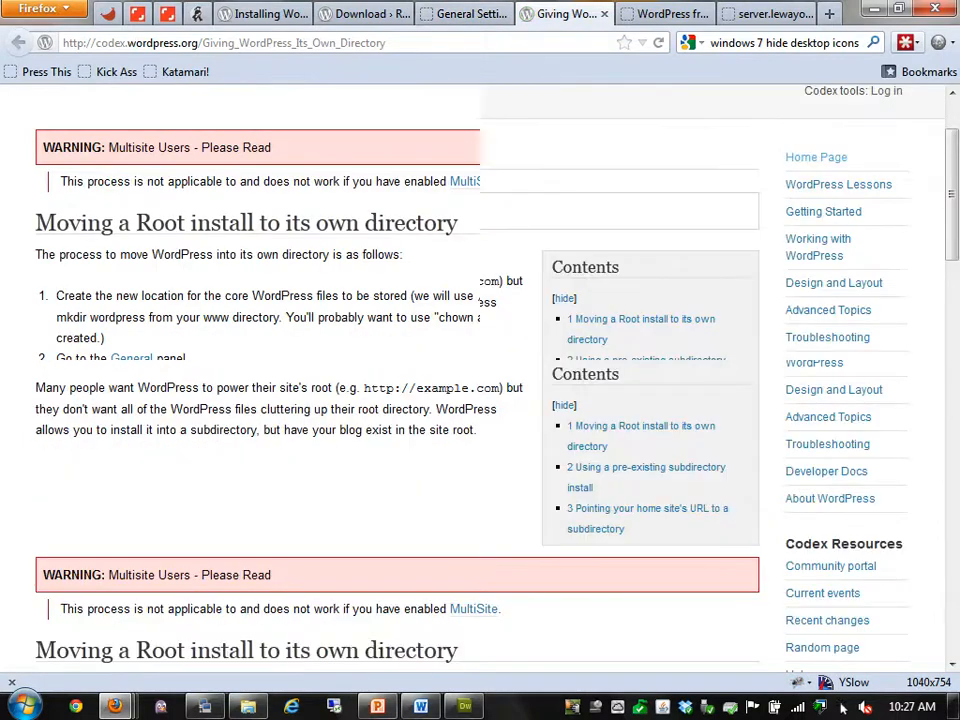
pyautogui.hotkey('ctrl', 'w')
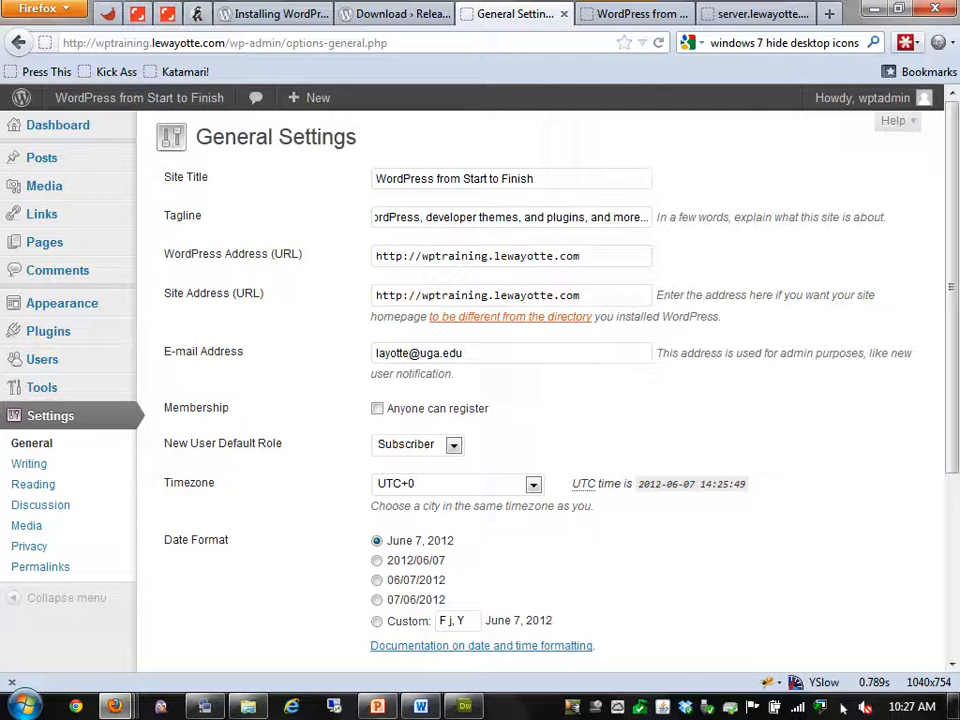
pyautogui.doubleClick(438, 409)
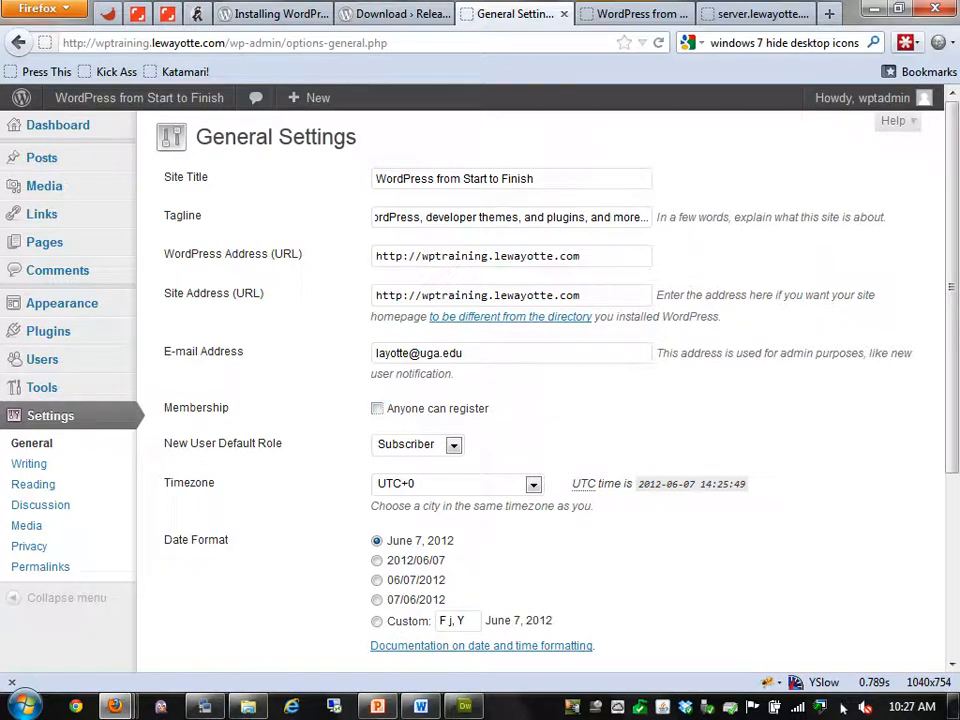
# Review the New User Default Role options and keep it at Subscriber
pyautogui.click(453, 445)
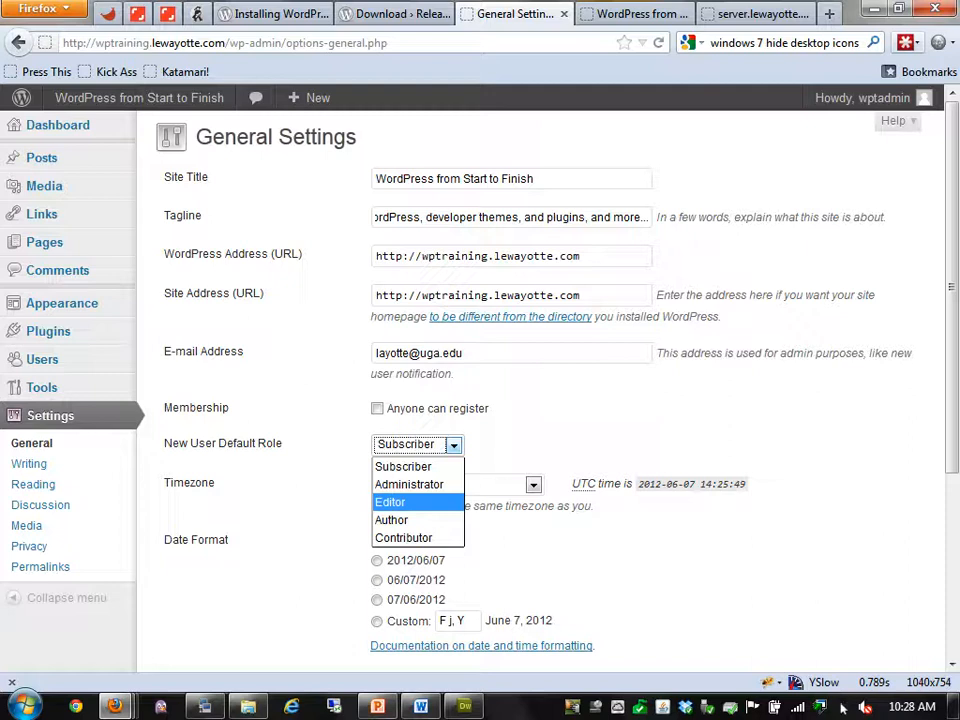
pyautogui.press('Down')
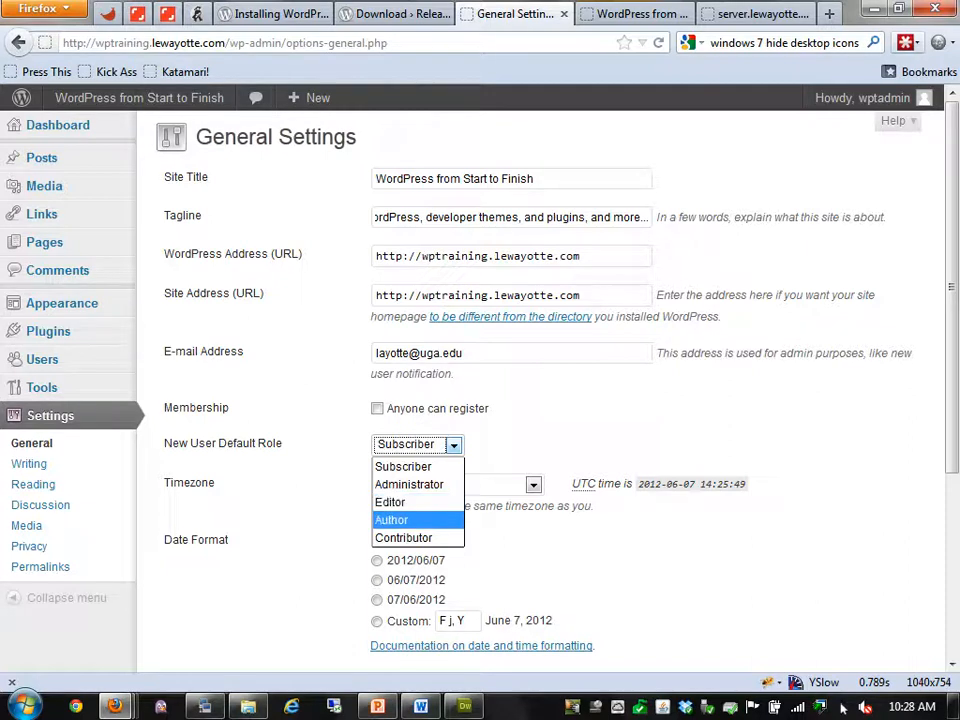
pyautogui.press('Up')
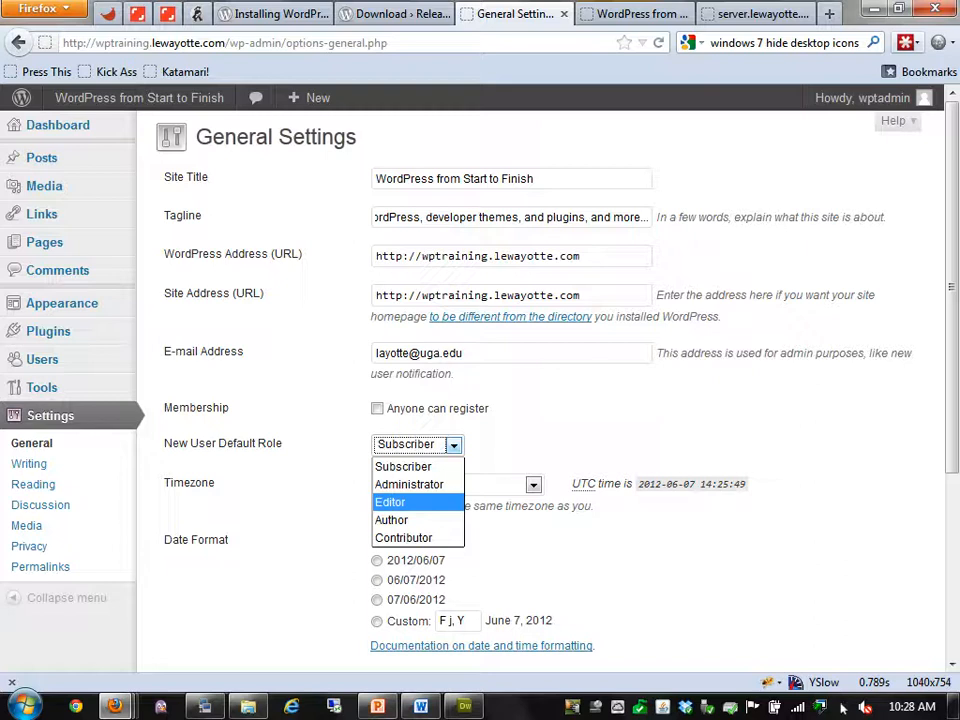
pyautogui.press('Down')
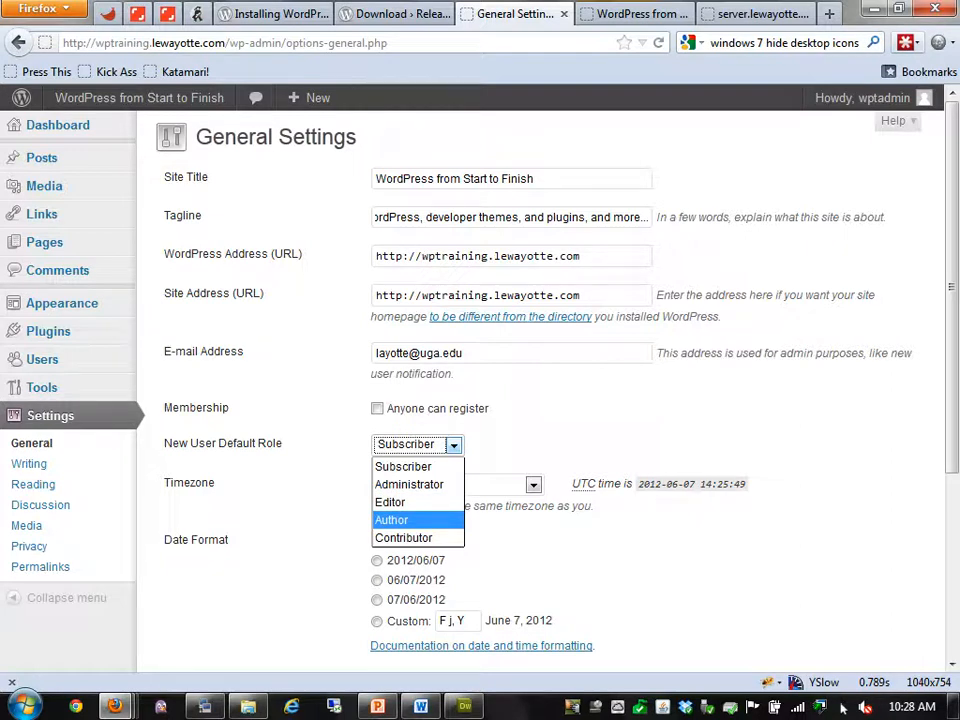
pyautogui.press('Down')
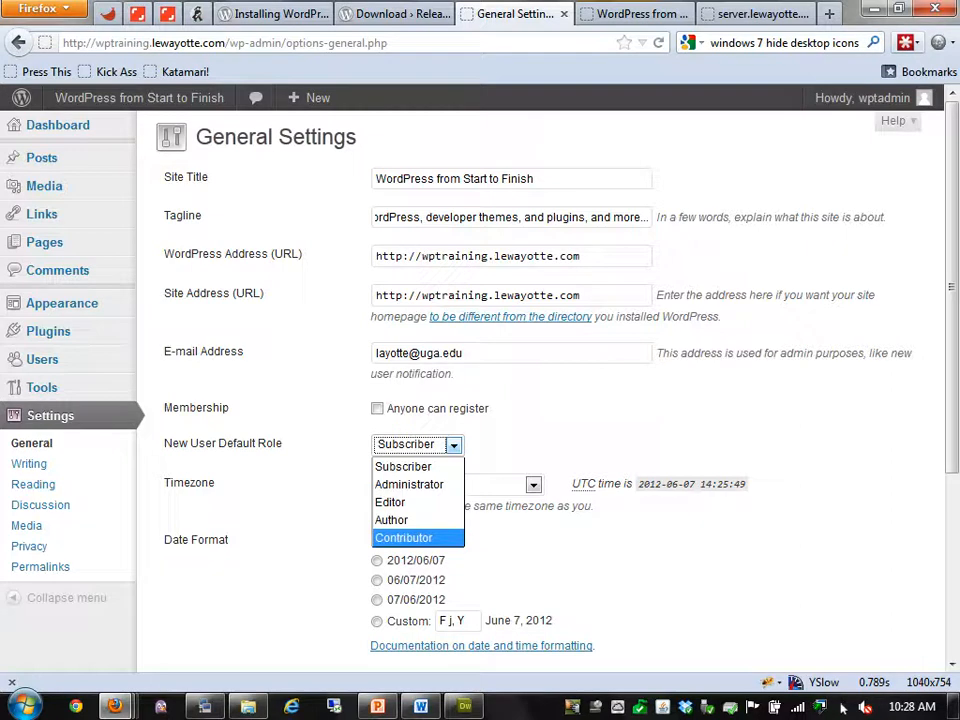
pyautogui.press('Up')
pyautogui.press('Up')
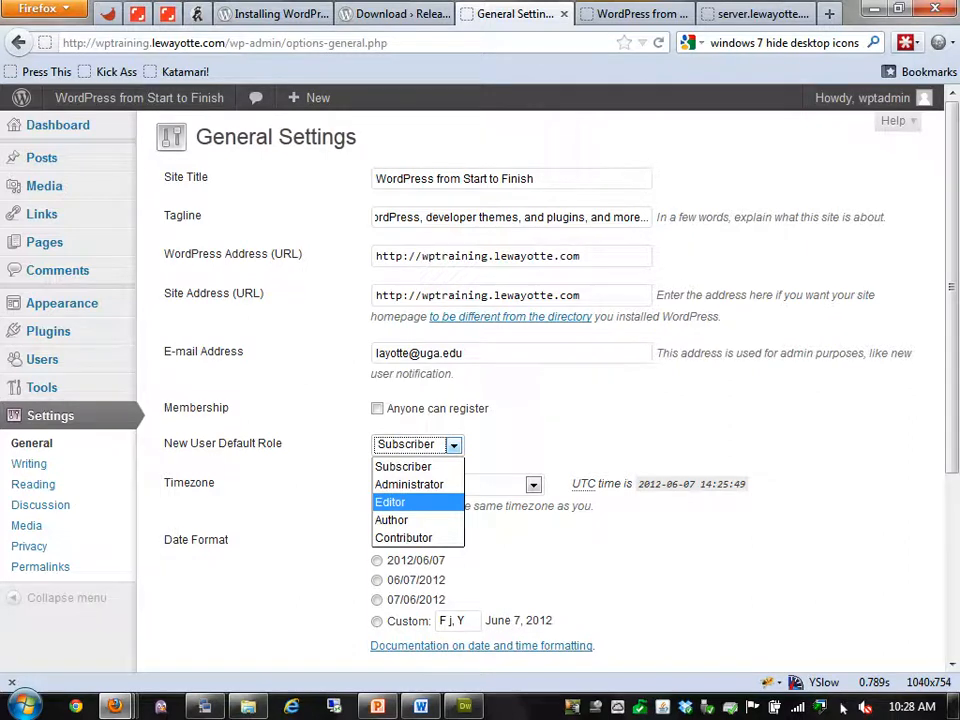
pyautogui.press('Escape')
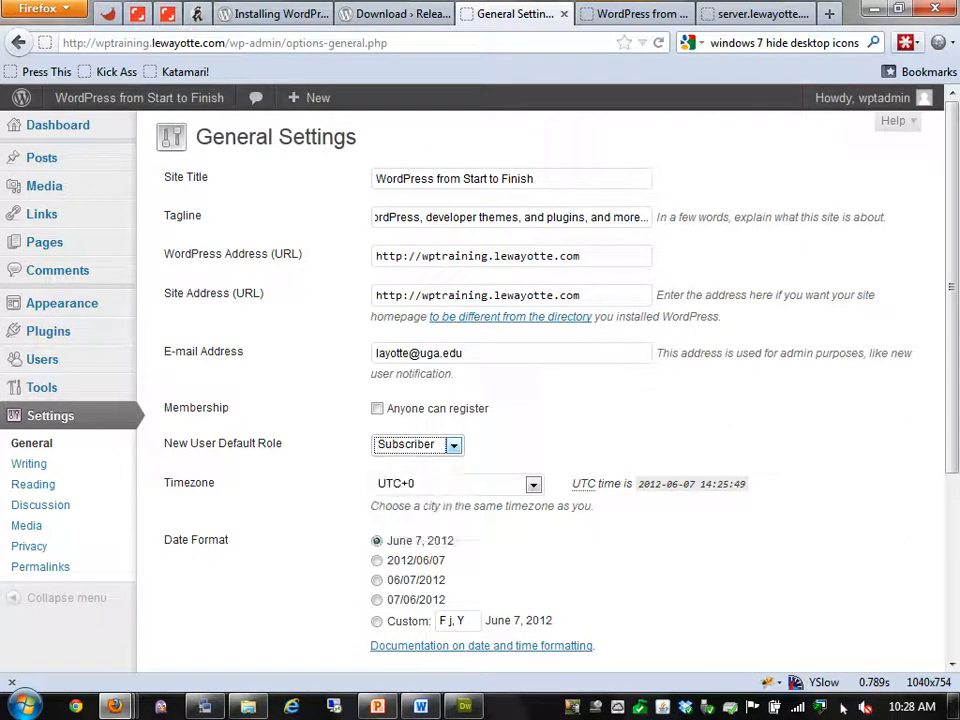
# Set the site timezone to New York
pyautogui.press('Tab')
pyautogui.hotkey('alt', 'Down')
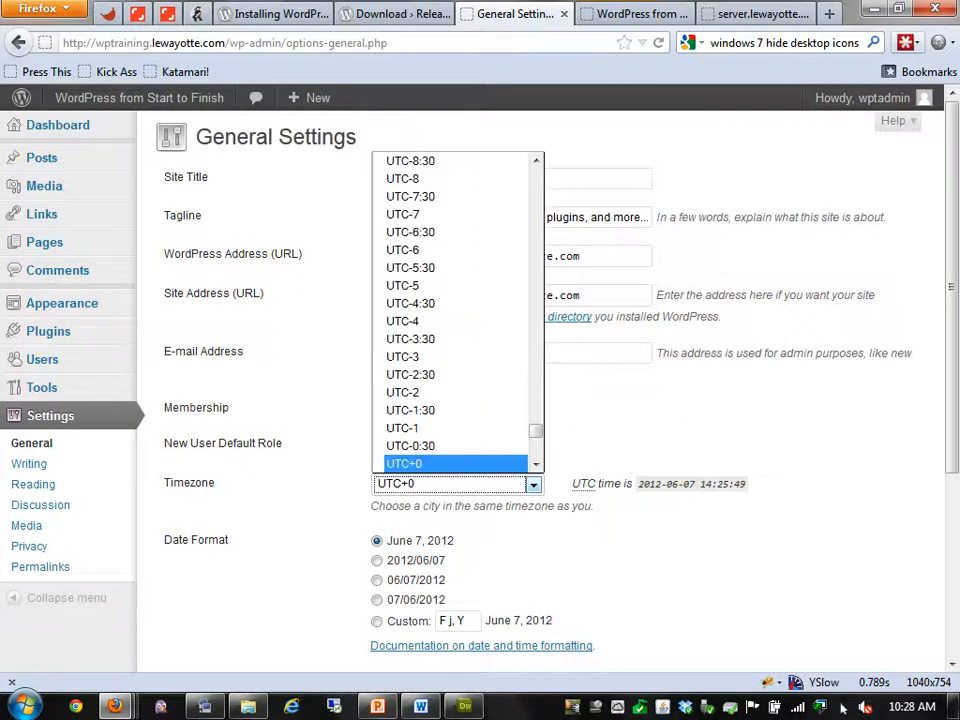
pyautogui.press('Escape')
pyautogui.write('new')
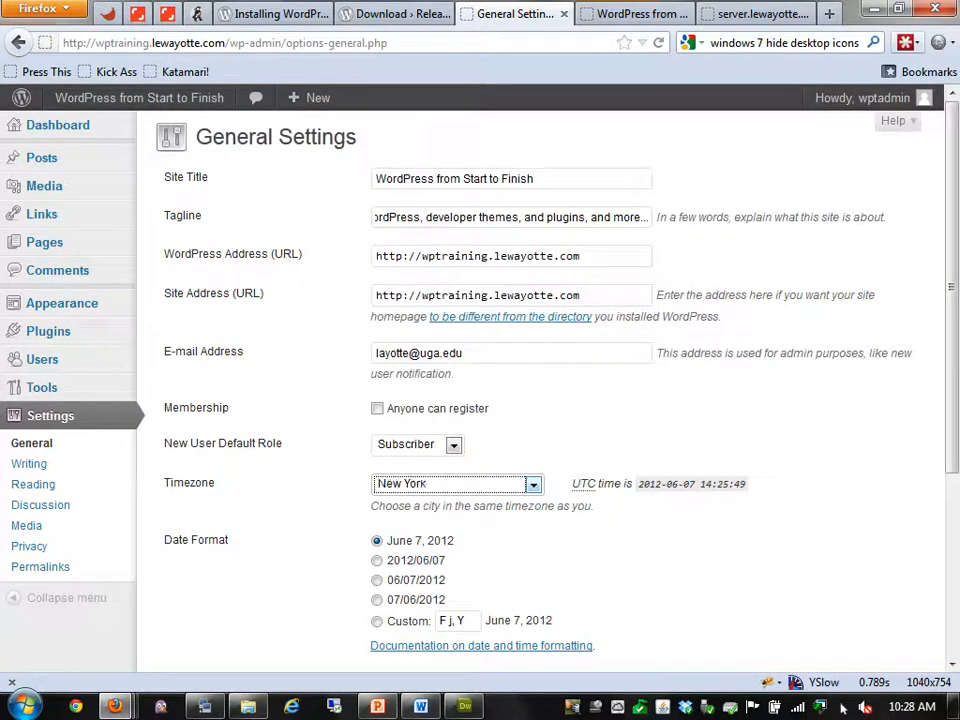
pyautogui.click(700, 430)
# Make weeks start on Sunday and save the general settings
pyautogui.scroll(-4, 540, 390)
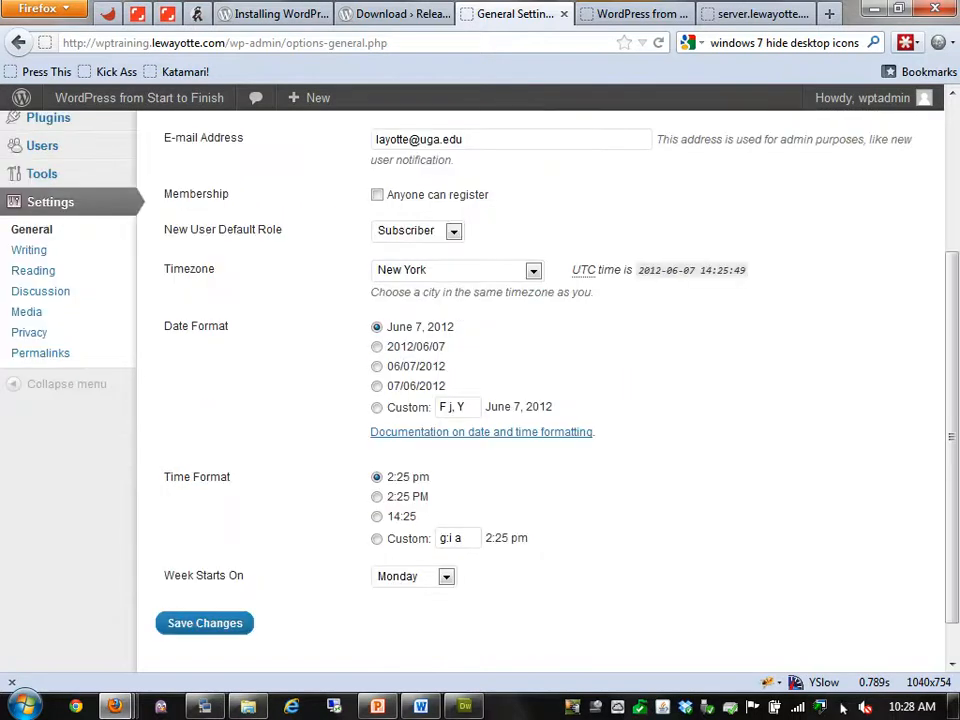
pyautogui.click(446, 577)
pyautogui.press('Return')
pyautogui.press('Tab')
pyautogui.press('Return')
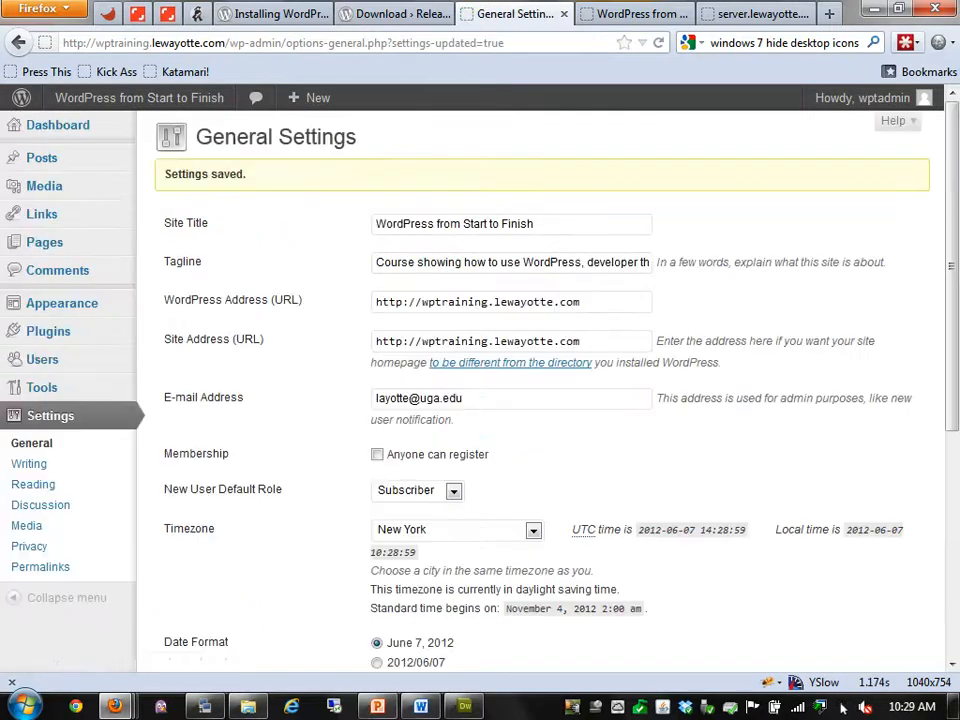
# Open Writing Settings, with Add New Post in a second tab, then return to Writing Settings
pyautogui.hotkey('shift', 'Tab')
pyautogui.press('Return')
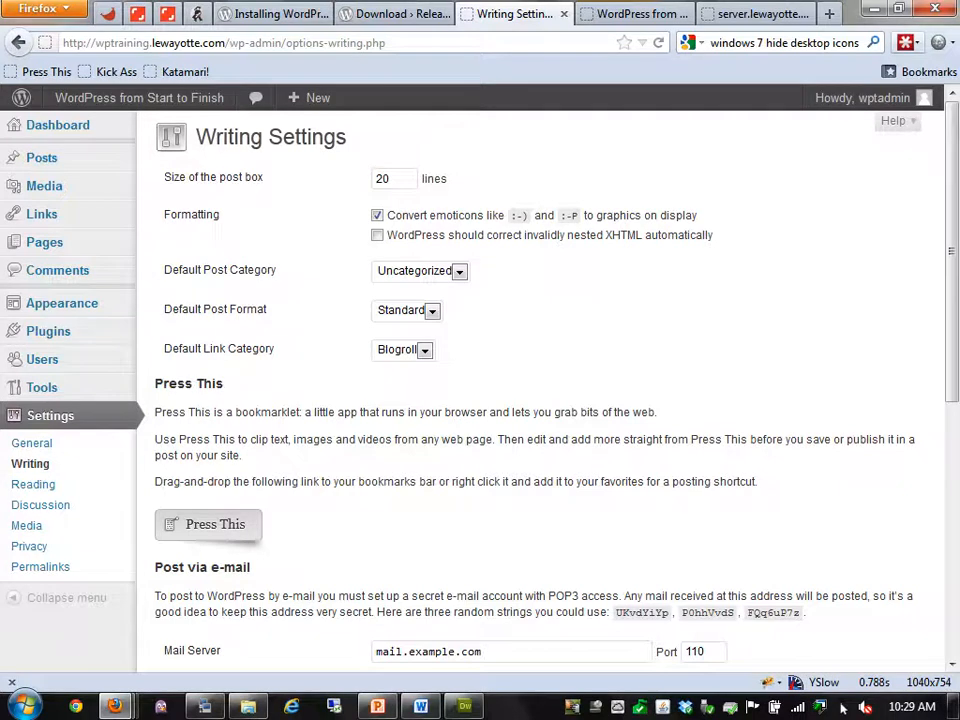
pyautogui.moveTo(120, 158)
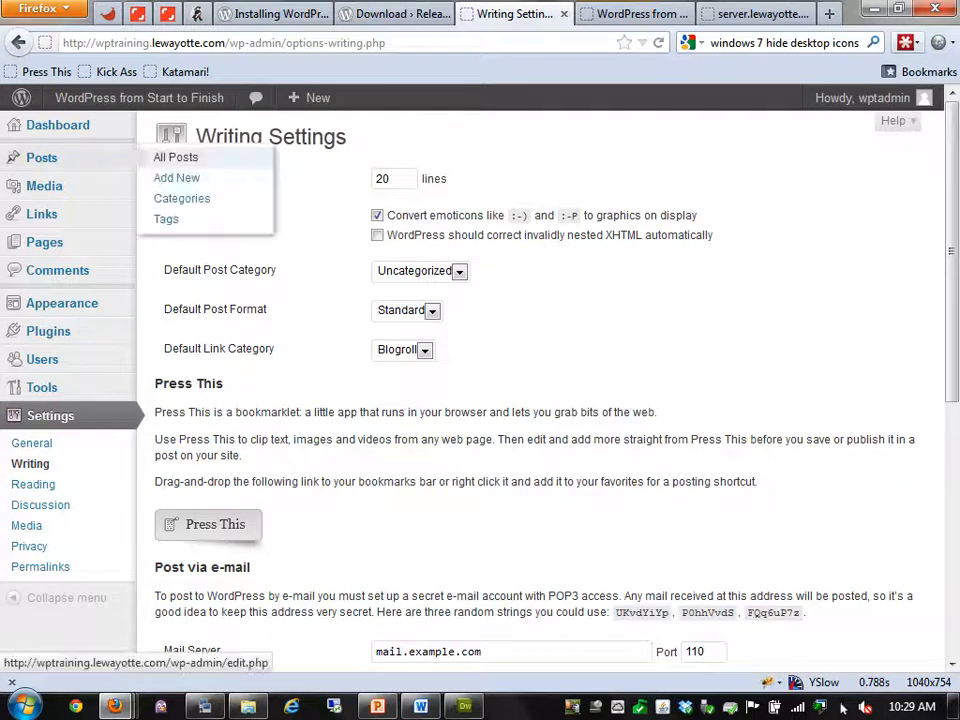
pyautogui.rightClick(205, 180)
pyautogui.click(272, 194)
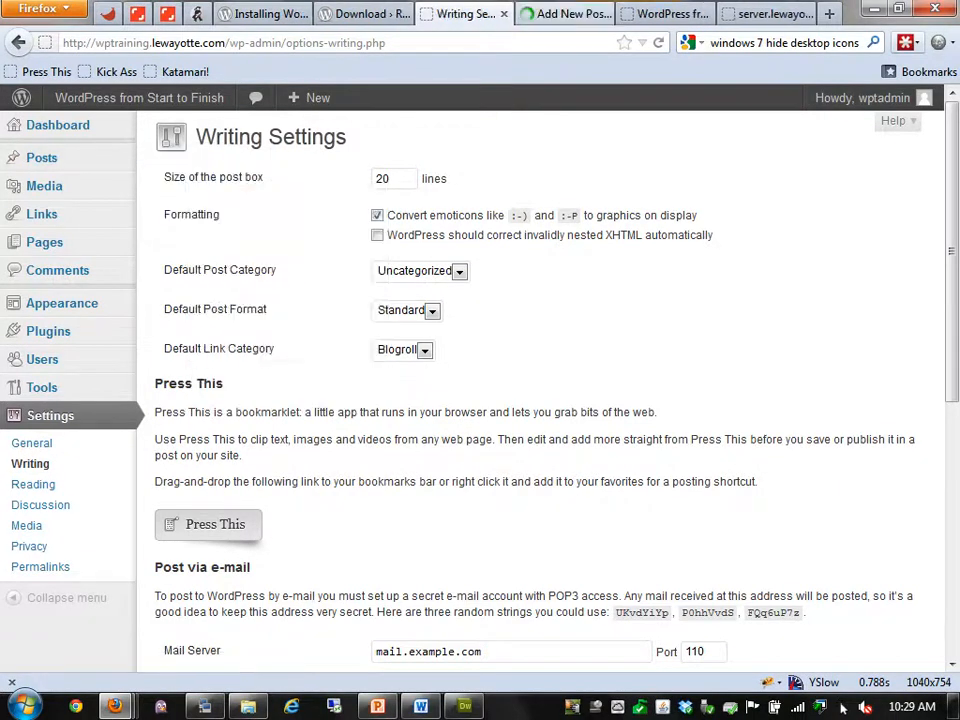
pyautogui.click(564, 14)
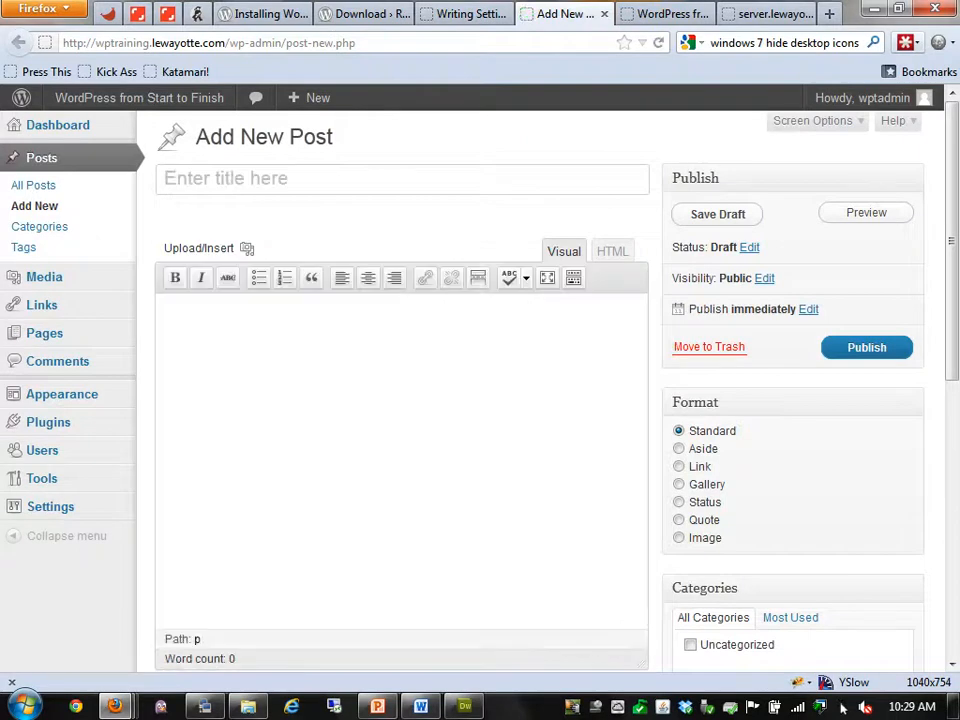
pyautogui.hotkey('ctrl', 'pageup')
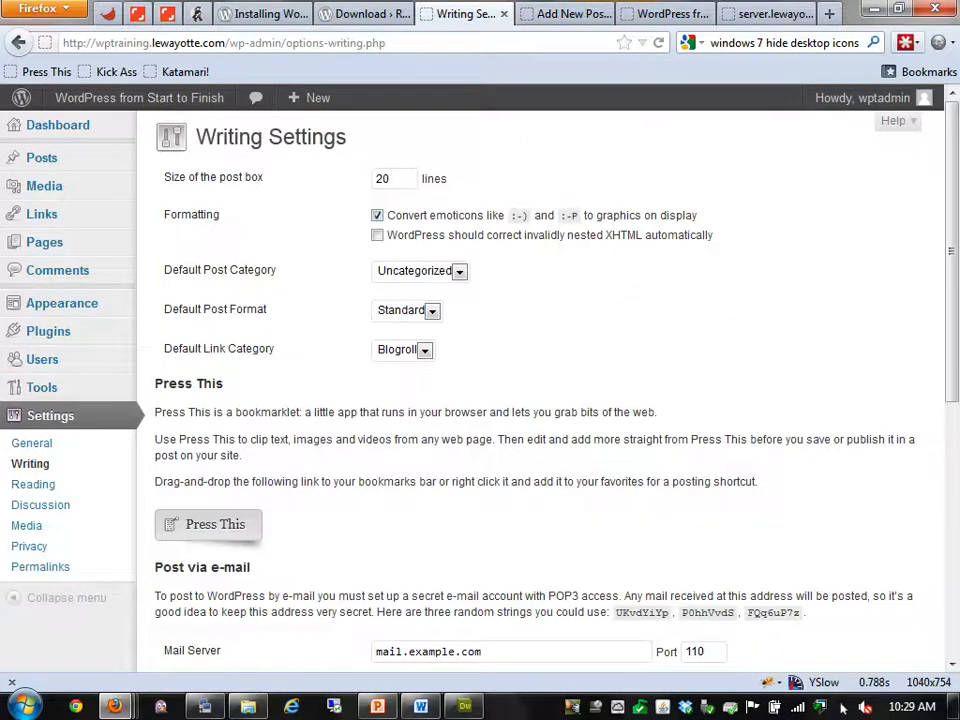
pyautogui.click(377, 215)
pyautogui.click(377, 215)
pyautogui.click(377, 215)
pyautogui.moveTo(388, 215); pyautogui.dragTo(428, 215)
pyautogui.click(377, 215)
pyautogui.click(377, 215)
pyautogui.click(459, 272)
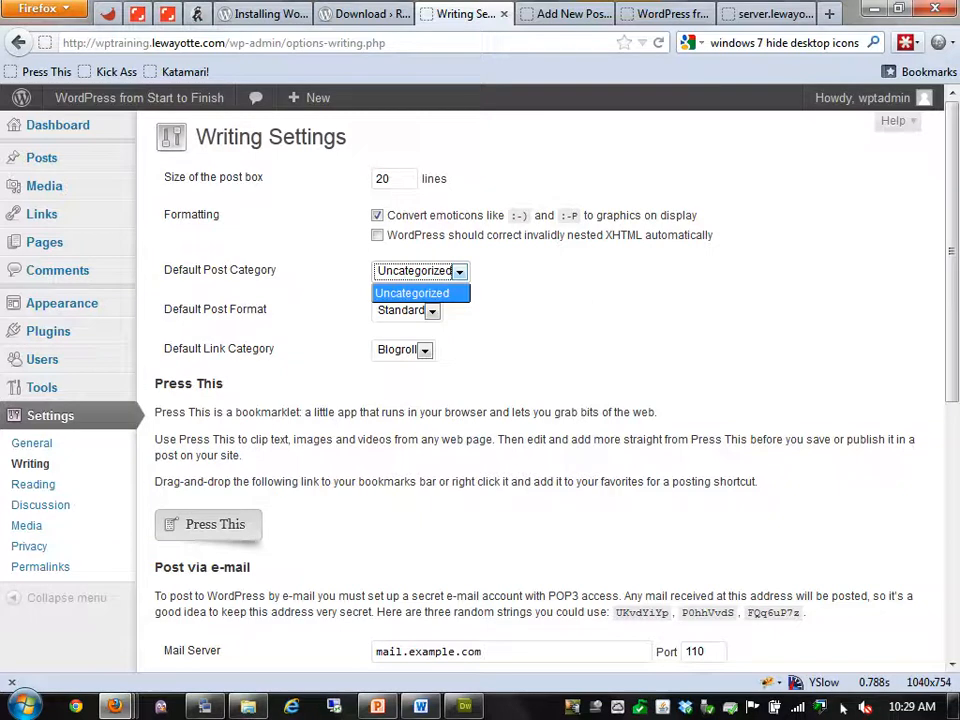
pyautogui.click(459, 272)
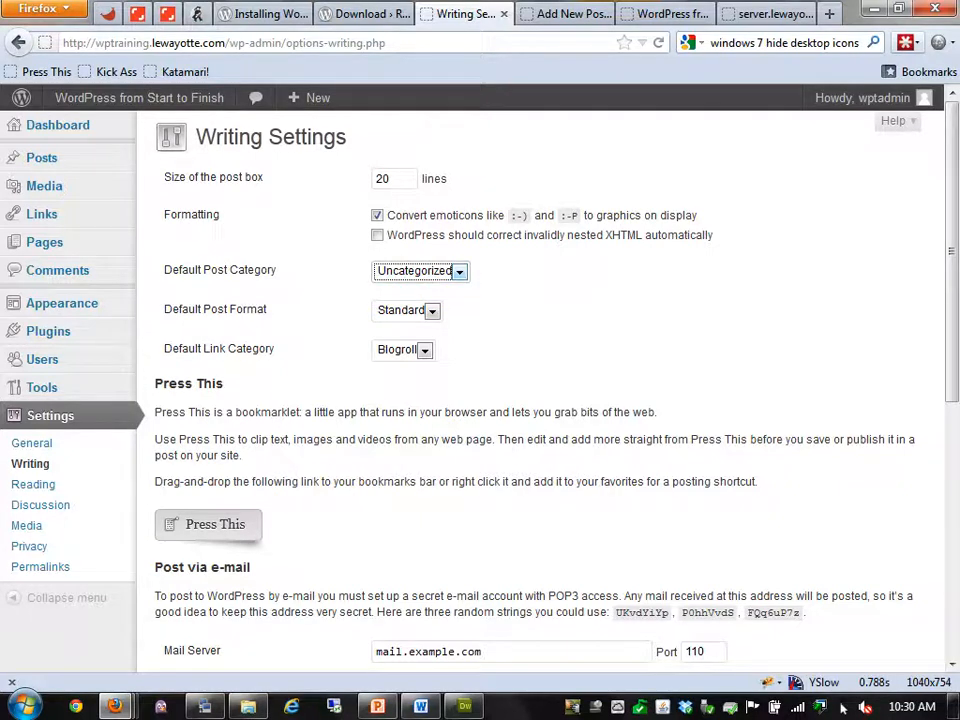
pyautogui.click(432, 311)
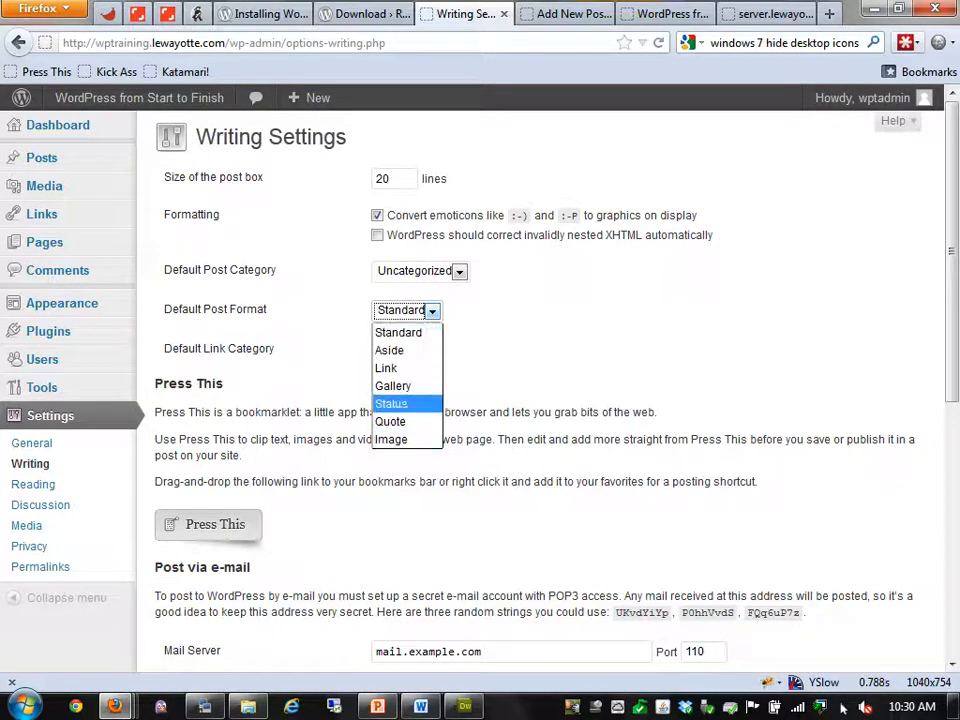
pyautogui.click(399, 332)
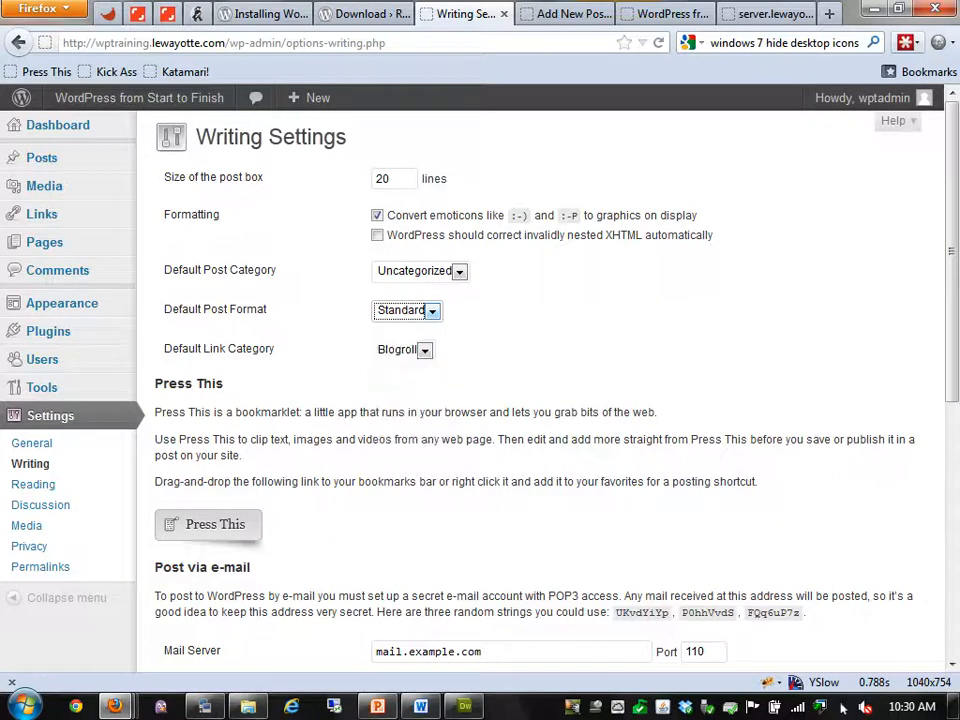
pyautogui.click(432, 311)
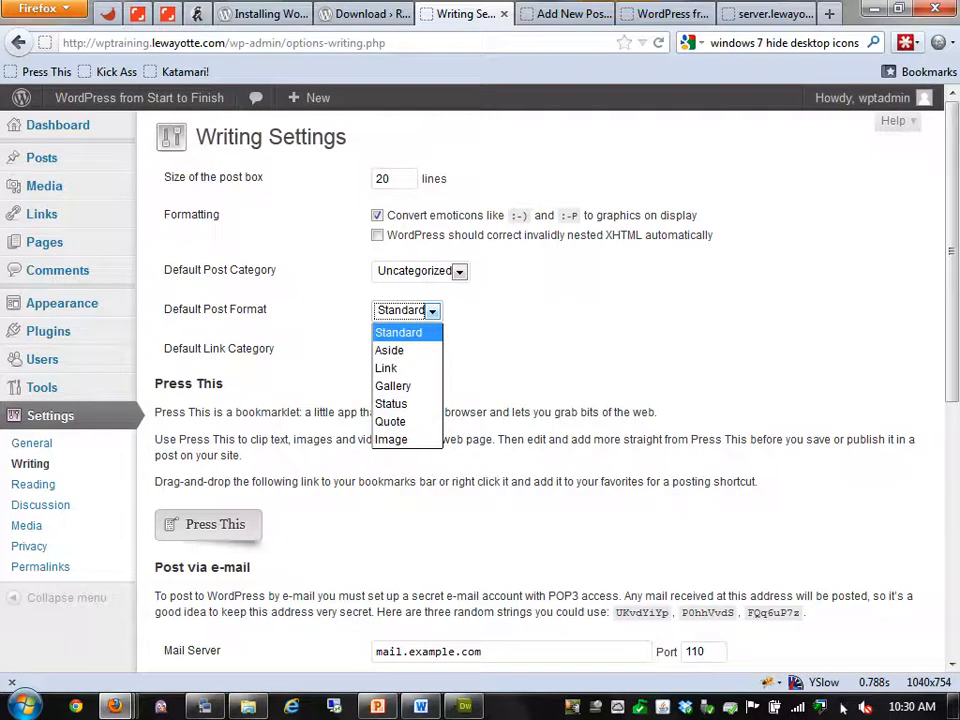
pyautogui.click(390, 439)
pyautogui.click(410, 311)
pyautogui.click(392, 332)
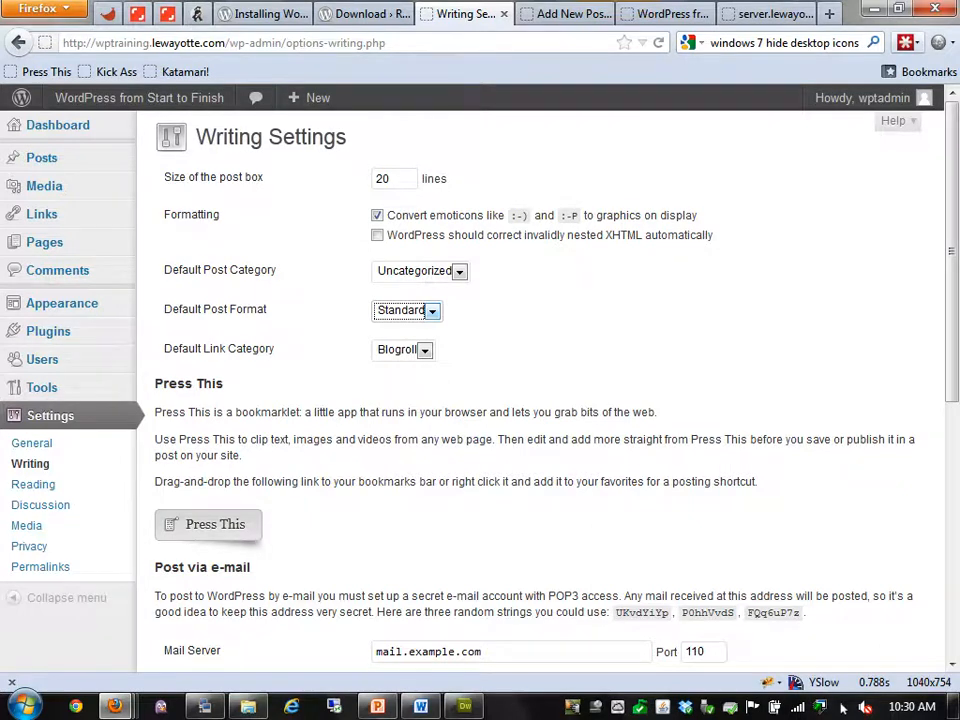
# Drag the Press This button from Writing Settings onto the Firefox bookmarks toolbar
pyautogui.scroll(-2, 540, 400)
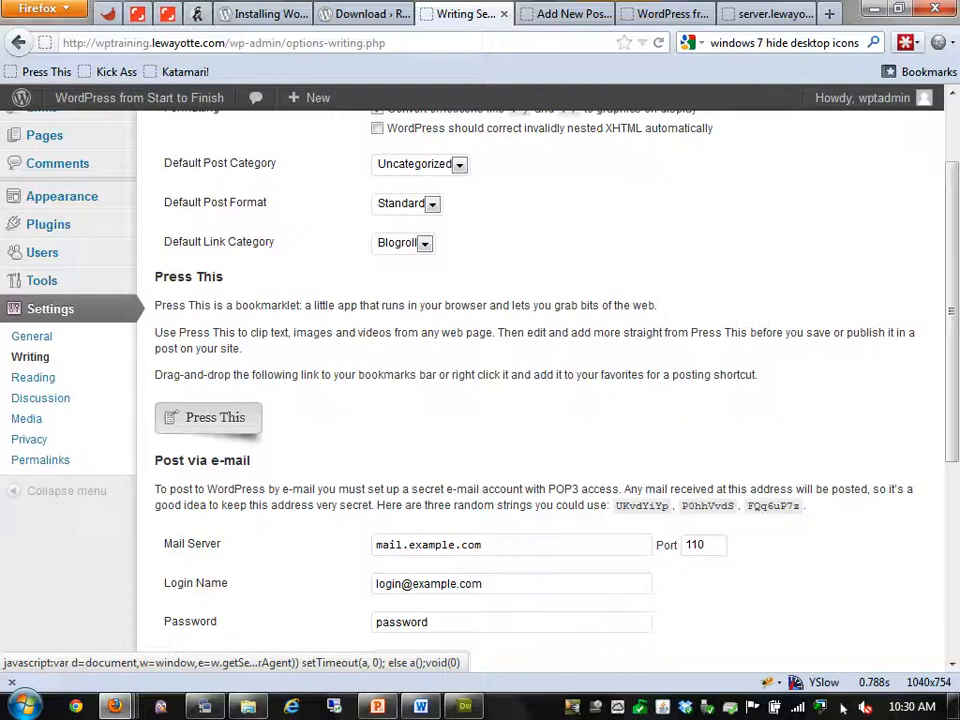
pyautogui.moveTo(210, 417); pyautogui.dragTo(255, 70)
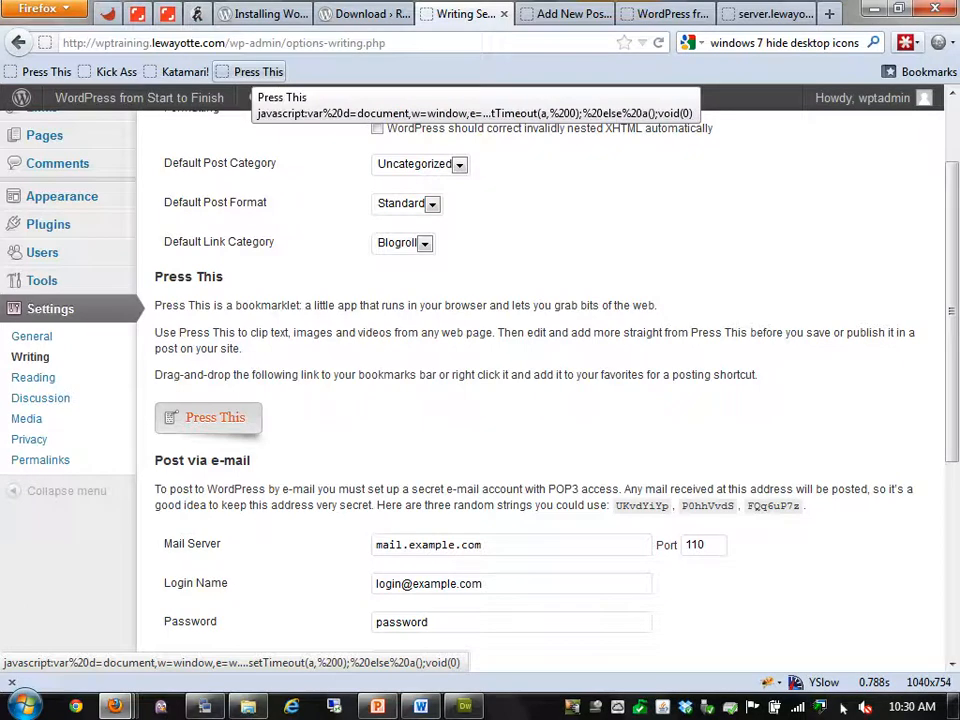
# Load cnn.com in a new browser tab
pyautogui.hotkey('ctrl', 't')
pyautogui.write('cnn')
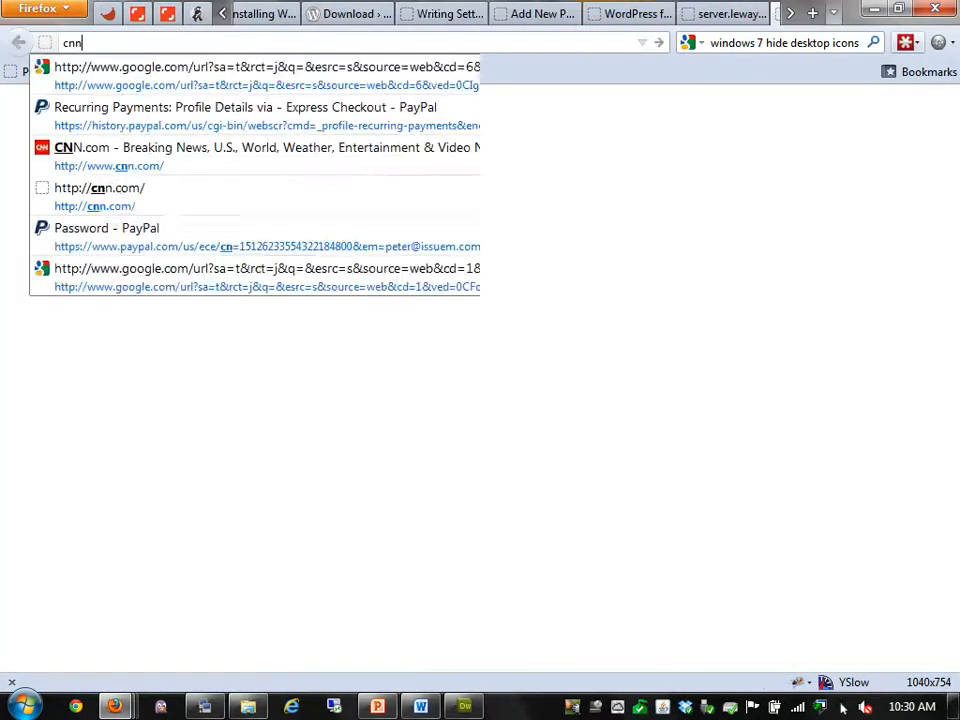
pyautogui.write('.com')
pyautogui.press('Return')
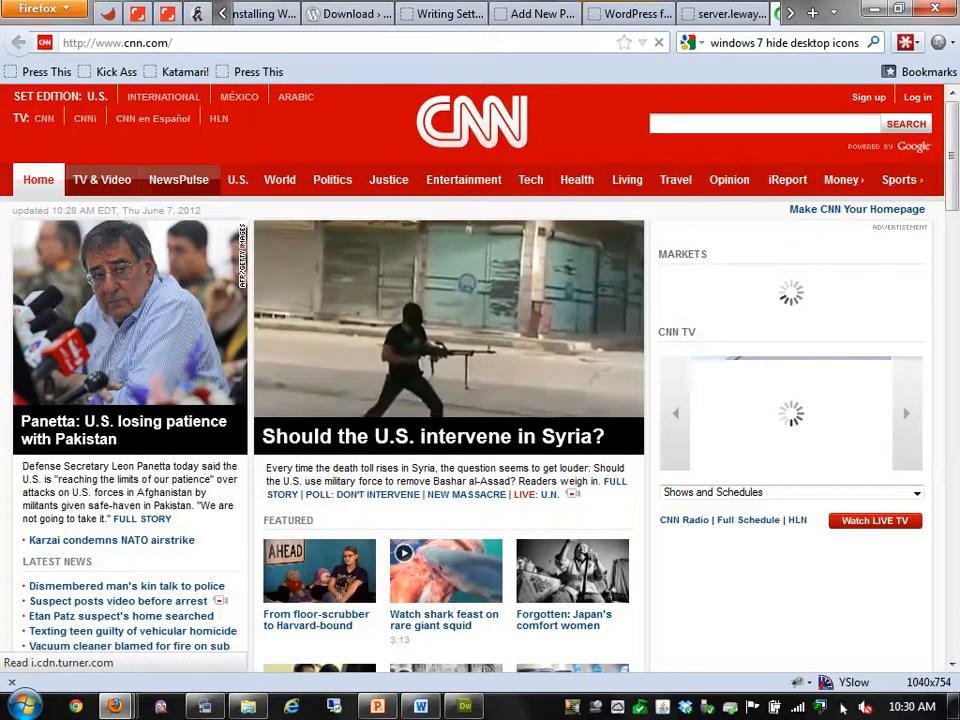
# Run Press This on the CNN page, inspect the pre-filled title and body, then close it unpublished
pyautogui.click(258, 72)
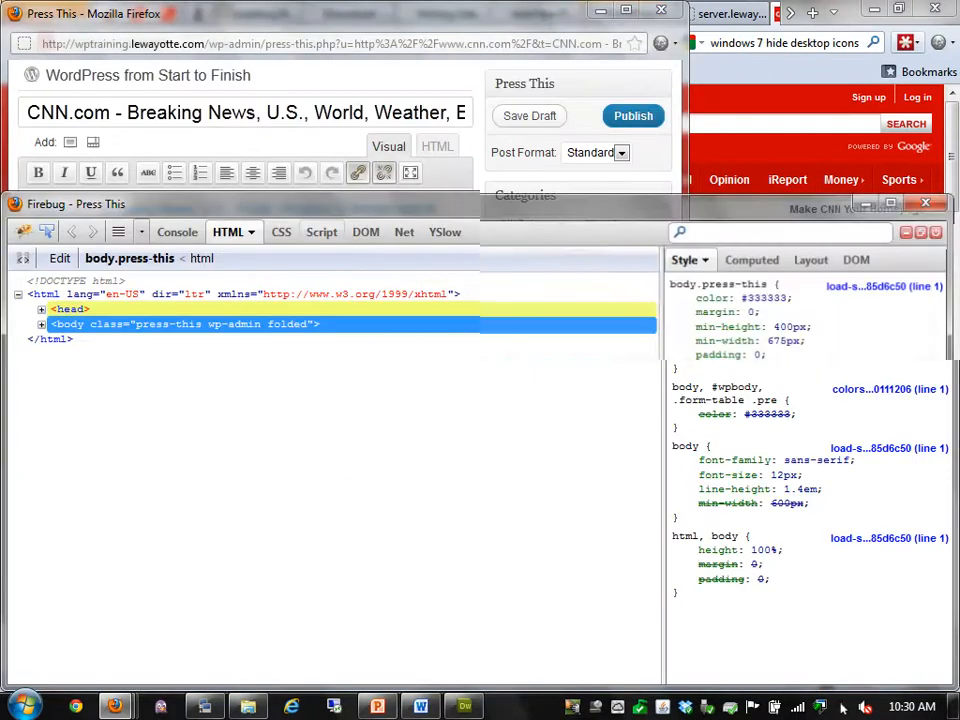
pyautogui.click(926, 203)
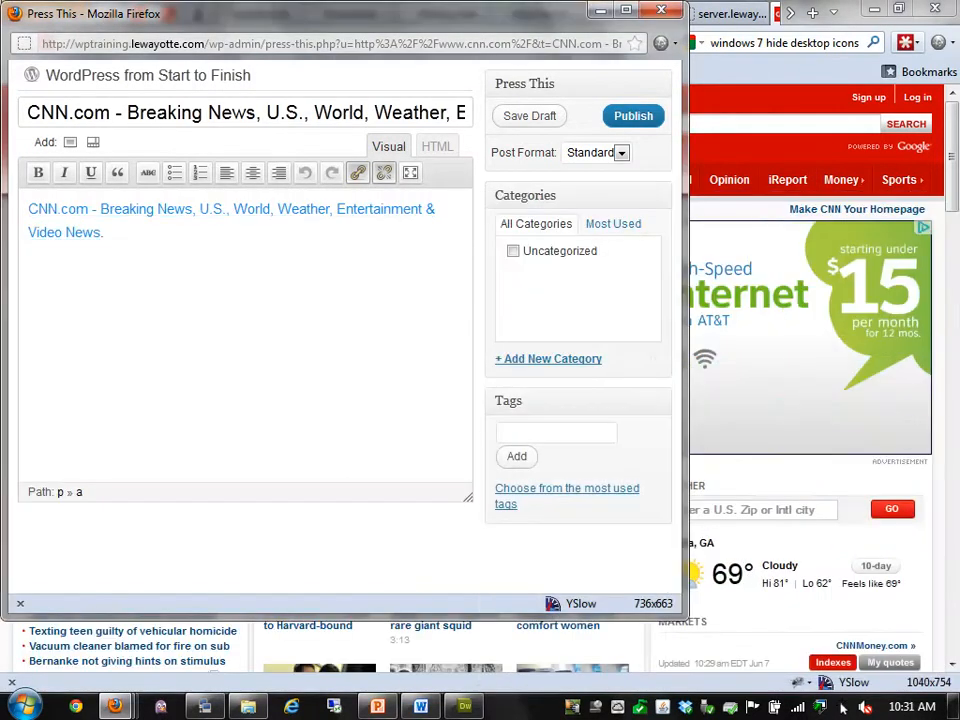
pyautogui.moveTo(298, 113); pyautogui.dragTo(540, 96)
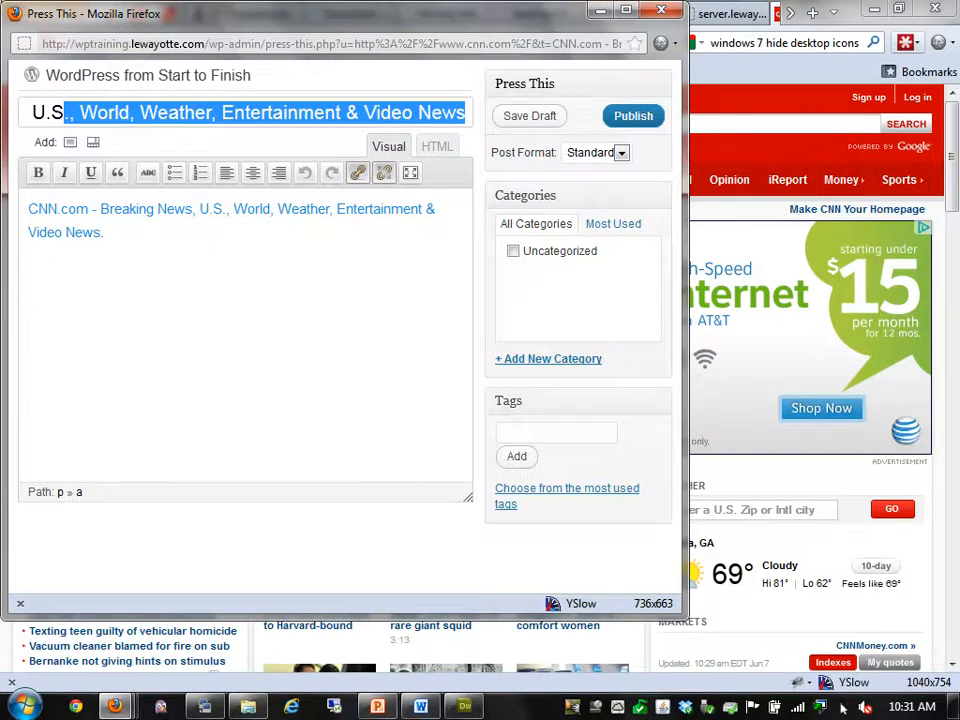
pyautogui.click(104, 232)
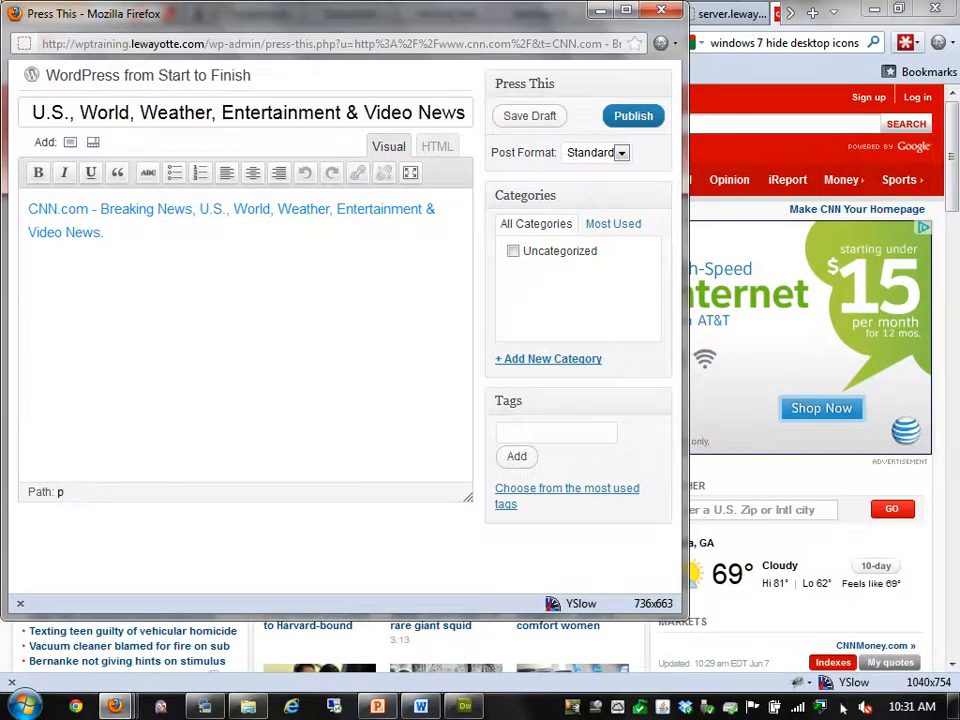
pyautogui.click(661, 10)
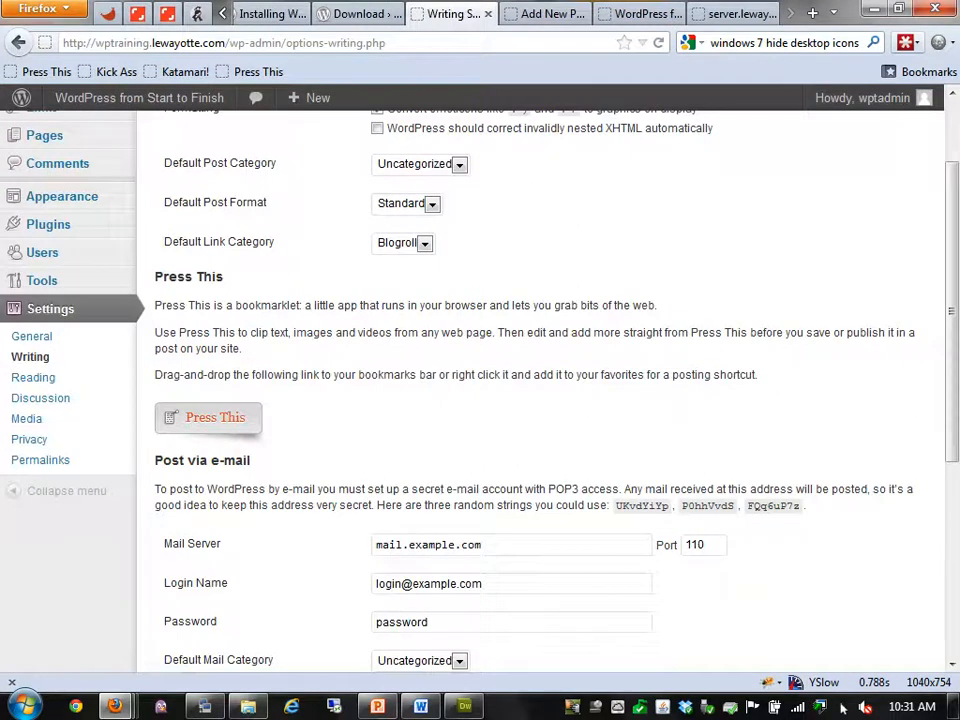
# Delete the Press This bookmark and move to the Post via e-mail Mail Server field
pyautogui.rightClick(259, 72)
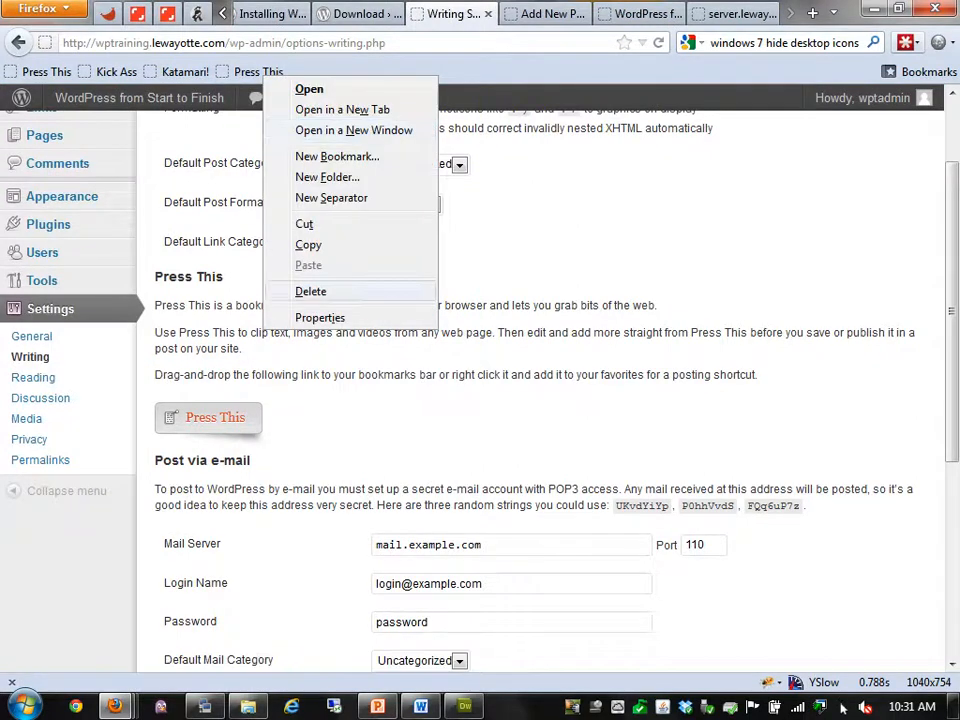
pyautogui.click(310, 291)
pyautogui.scroll(-2, 42, 173)
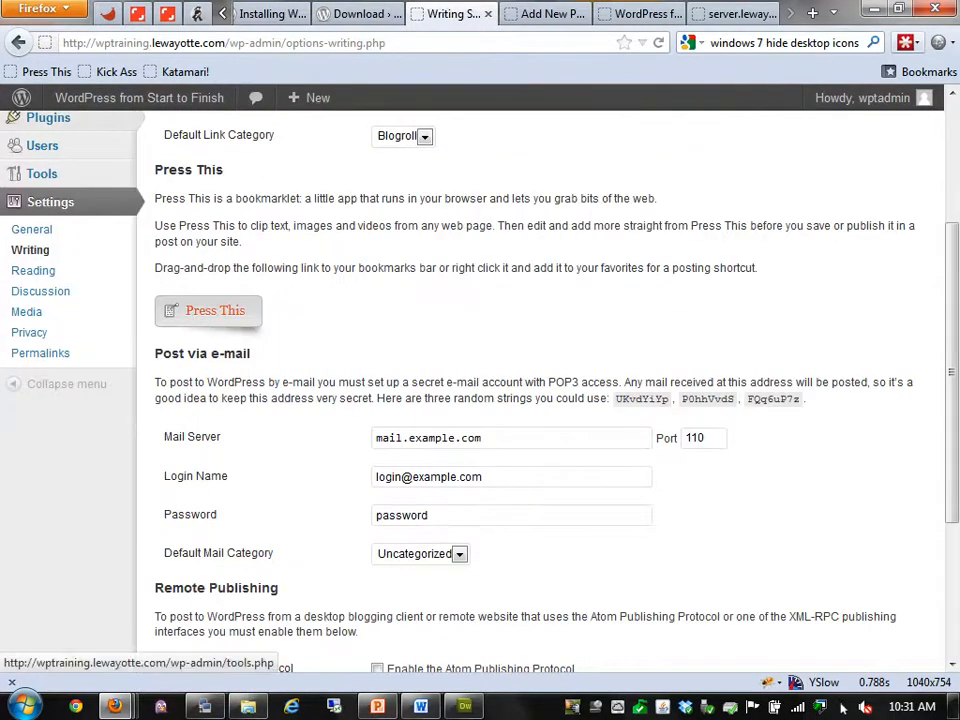
pyautogui.scroll(-2, 540, 400)
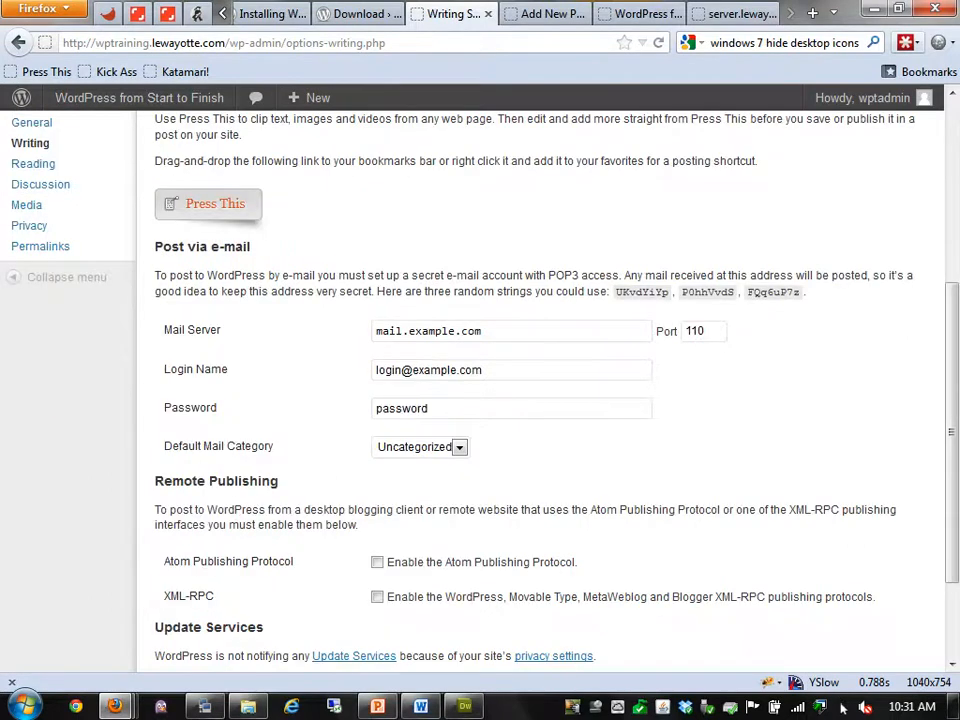
pyautogui.press('Tab')
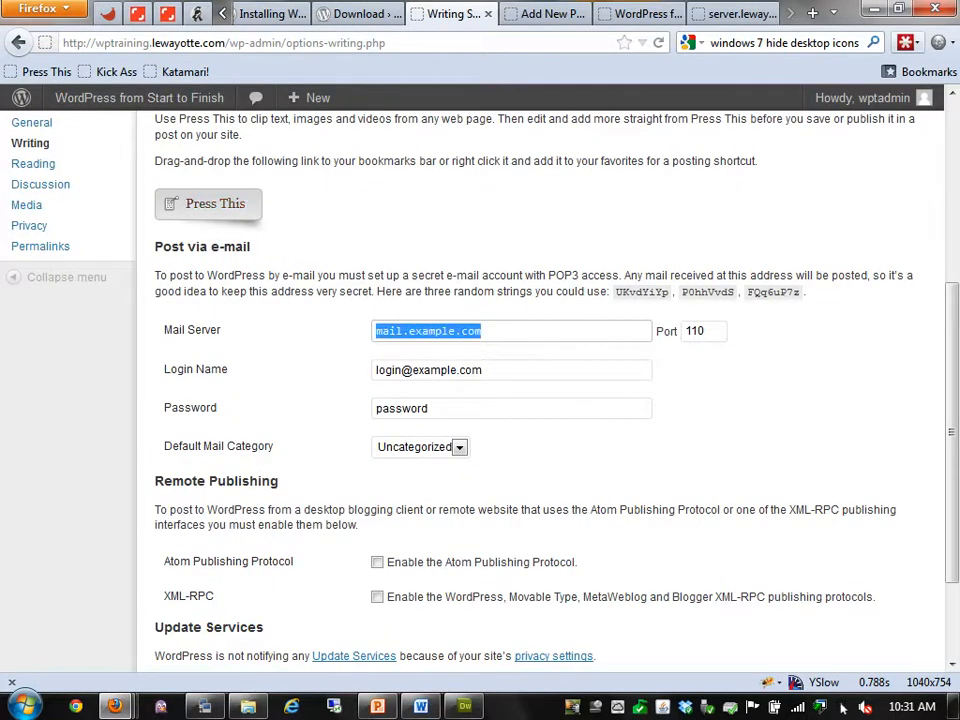
pyautogui.press('End')
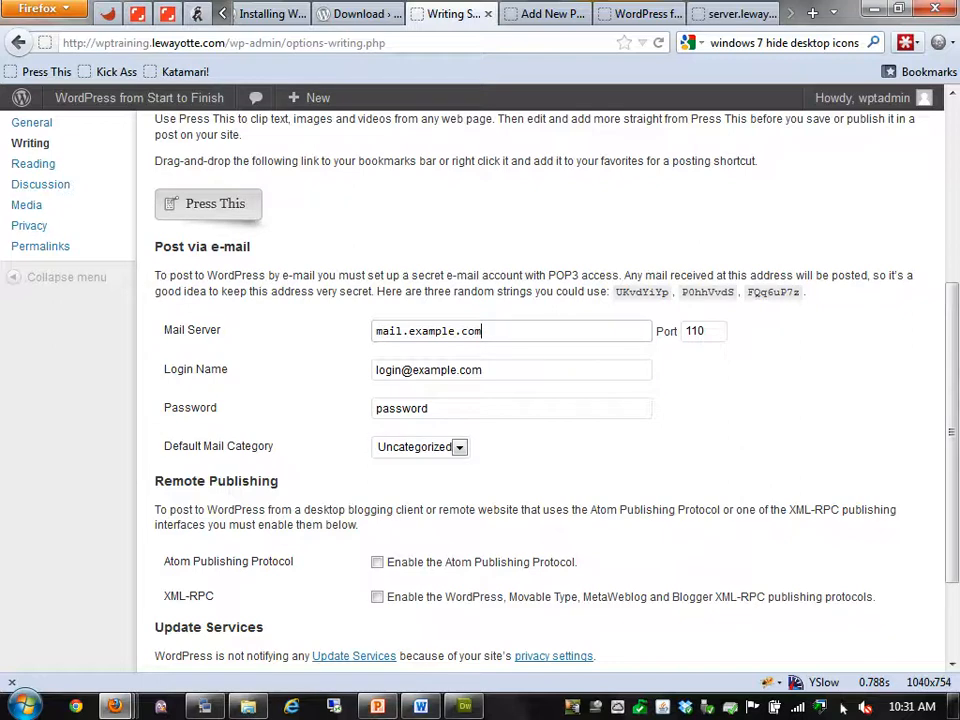
pyautogui.scroll(-3, 540, 390)
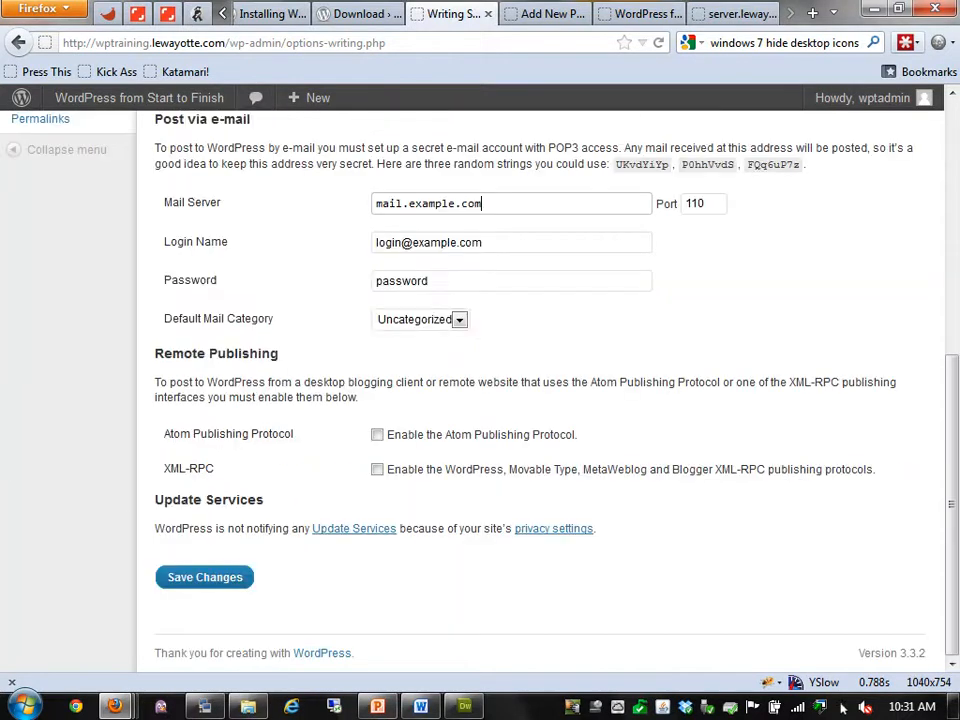
pyautogui.scroll(4, 540, 390)
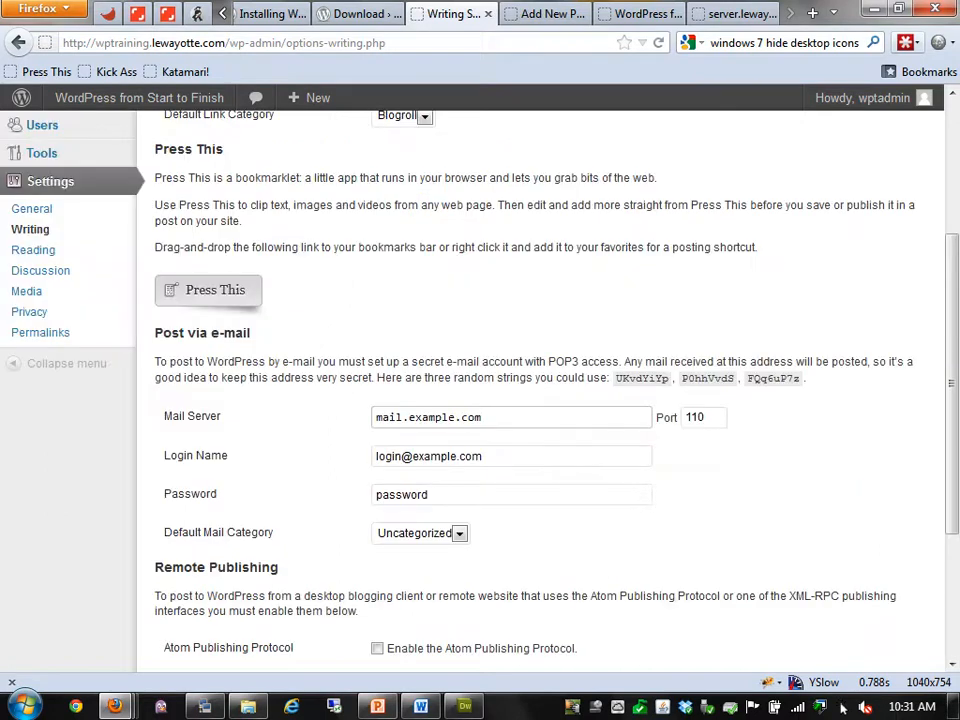
pyautogui.scroll(-2, 540, 390)
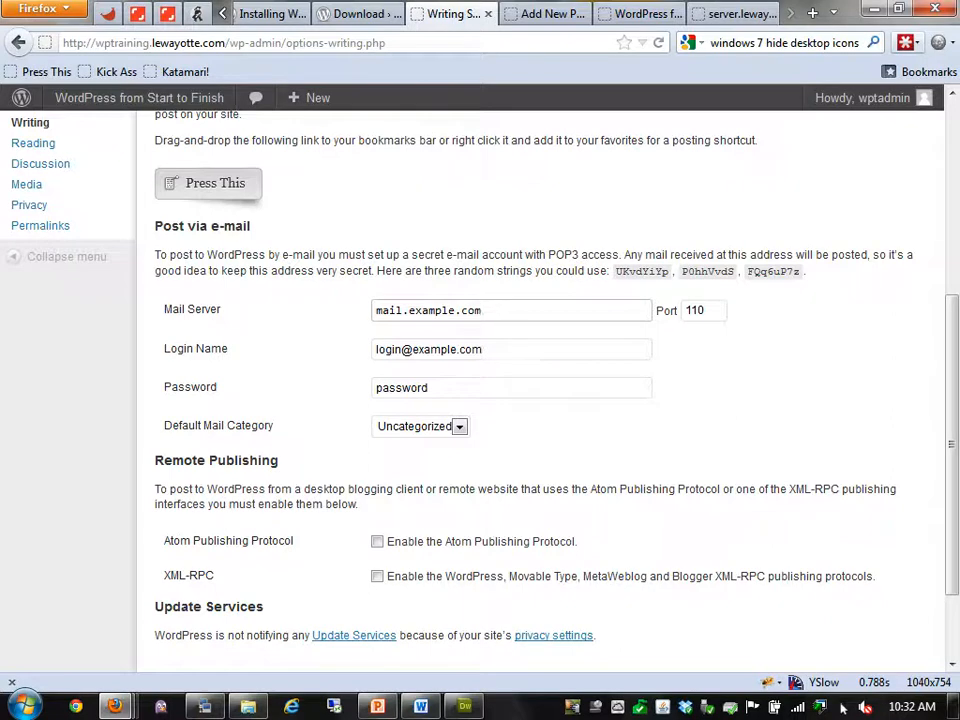
pyautogui.press('Tab')
pyautogui.press('Tab')
pyautogui.press('Tab')
pyautogui.press('Tab')
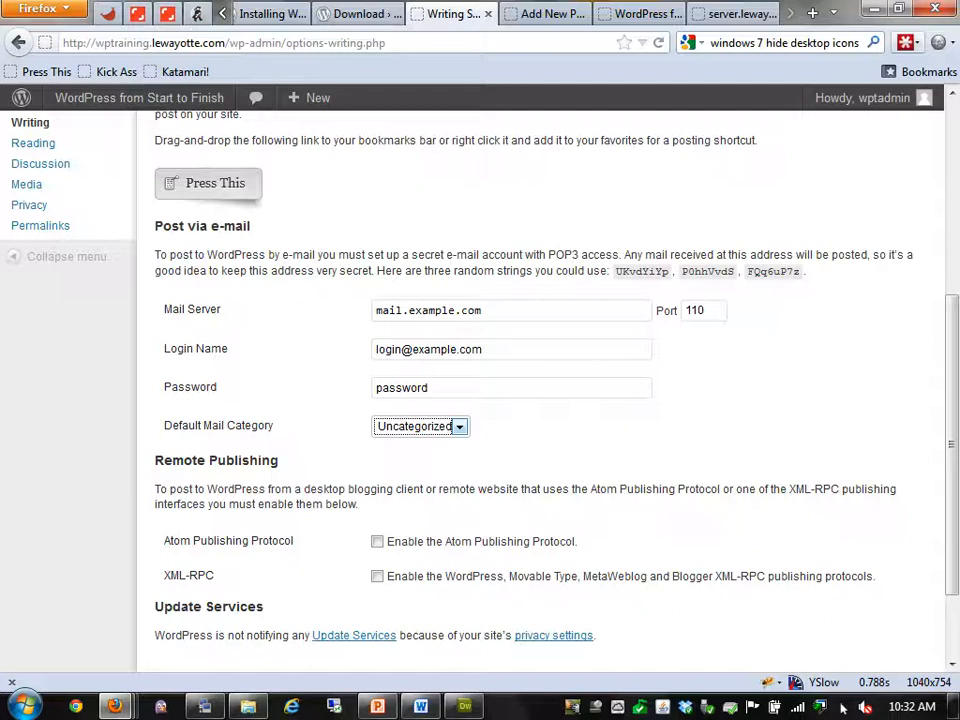
pyautogui.click(316, 319)
pyautogui.scroll(-2, 540, 400)
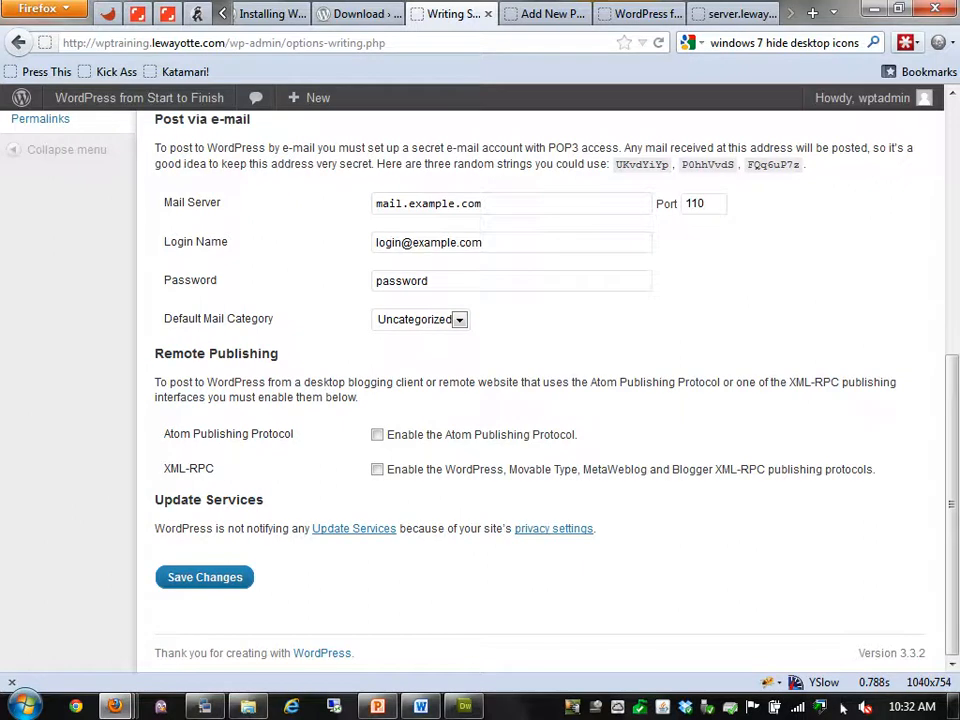
pyautogui.click(377, 469)
pyautogui.click(377, 469)
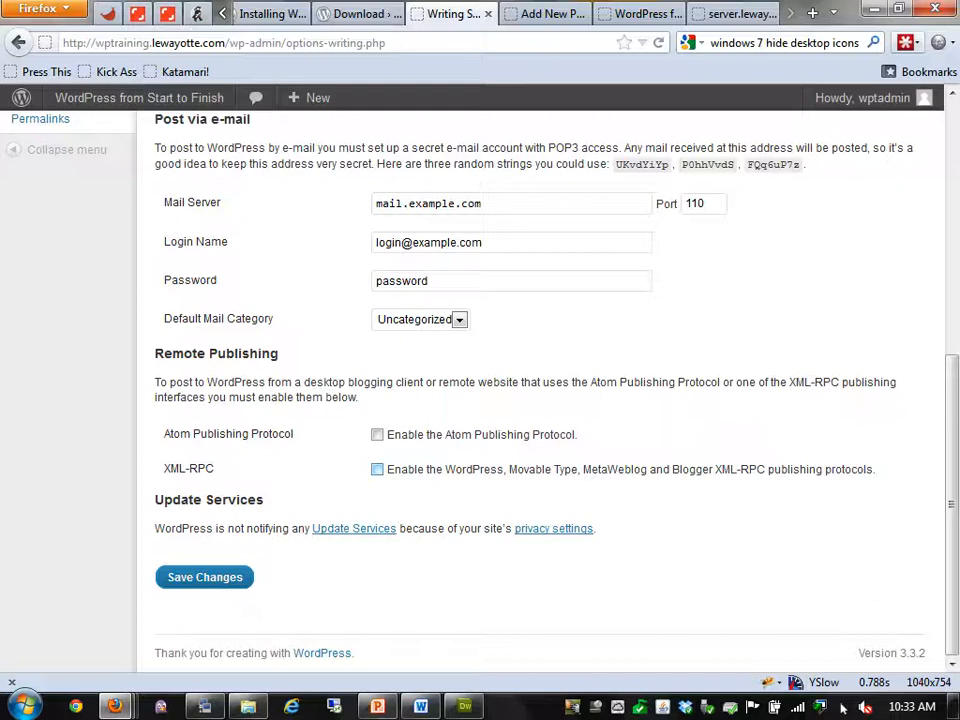
# Save the Writing Settings with the 20-line post box and emoticon conversion enabled
pyautogui.click(205, 577)
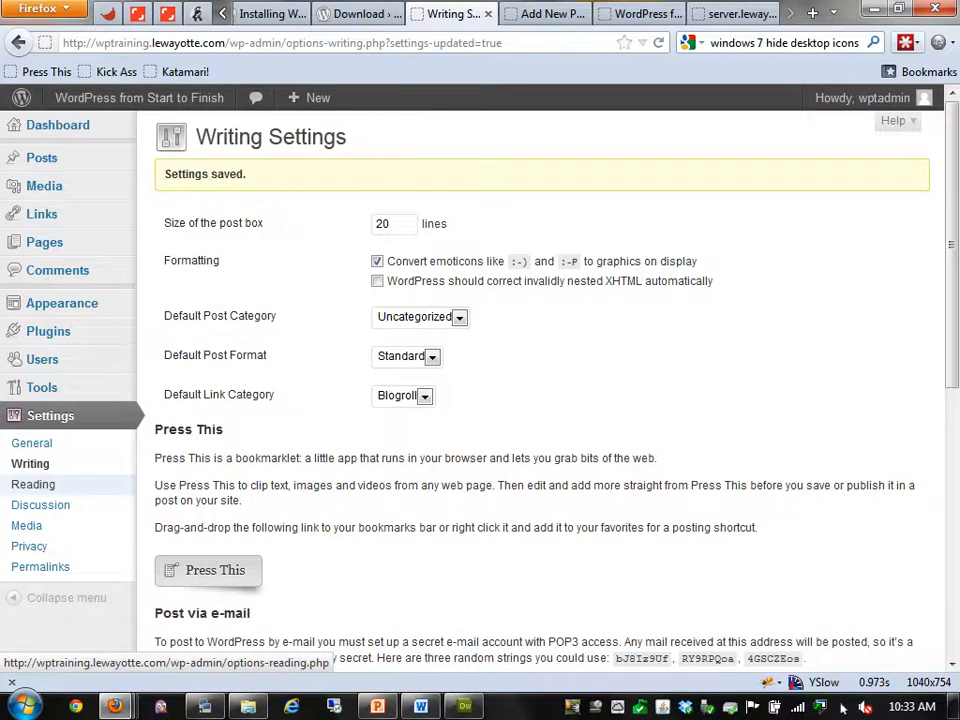
# Open Reading Settings, glance at the live site, and close the leftover Add New Post tab
pyautogui.click(33, 484)
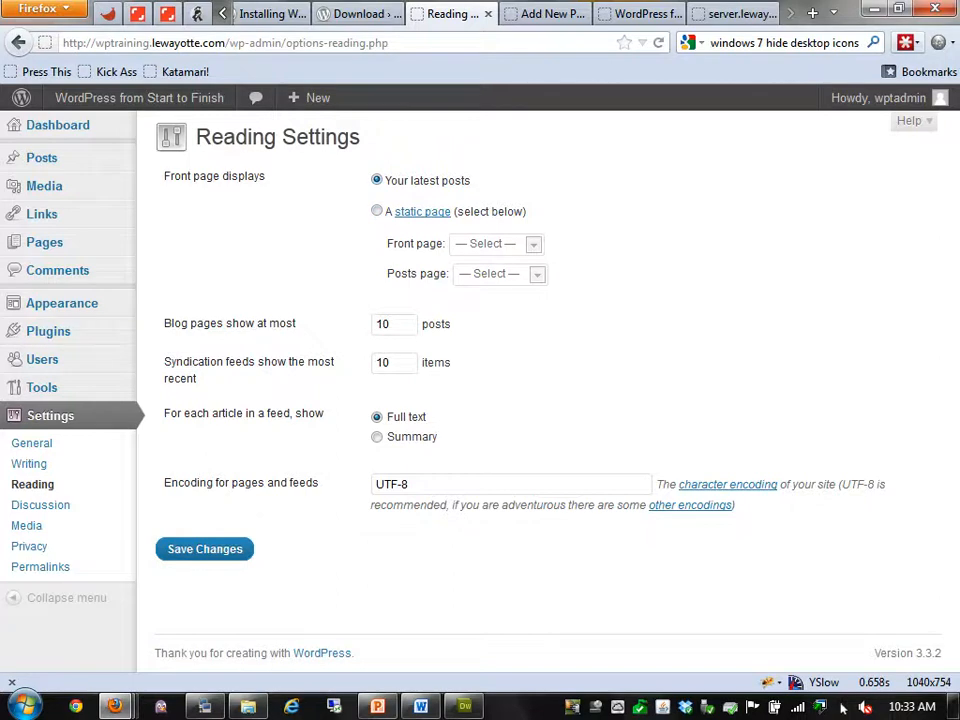
pyautogui.click(640, 14)
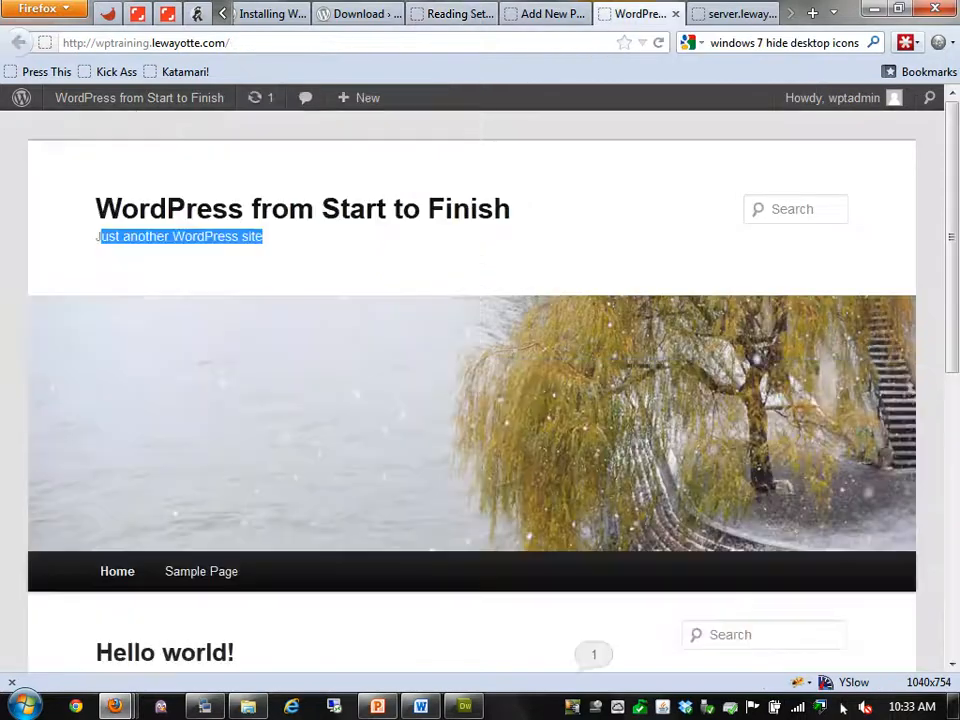
pyautogui.scroll(-5, 843, 706)
pyautogui.hotkey('ctrl', 'shift', 'Tab')
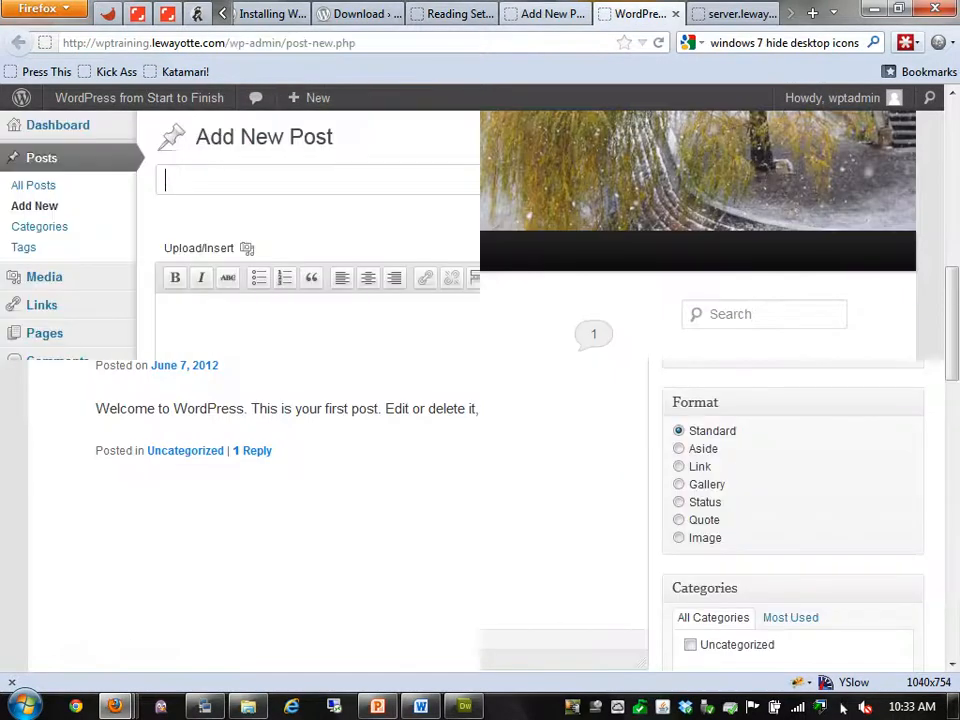
pyautogui.hotkey('ctrl', 'shift', 'Tab')
pyautogui.hotkey('ctrl', 'Tab')
pyautogui.hotkey('ctrl', 'w')
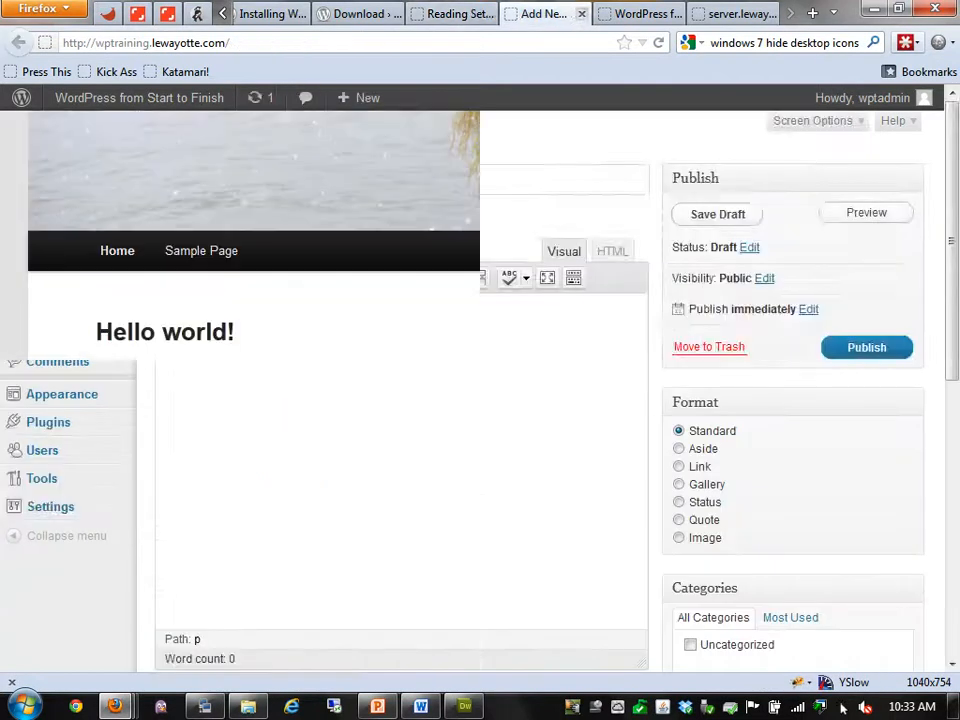
pyautogui.hotkey('ctrl', 'shift', 'Tab')
# Make Sample Page the static front page, leave the posts page unset, and save
pyautogui.click(377, 211)
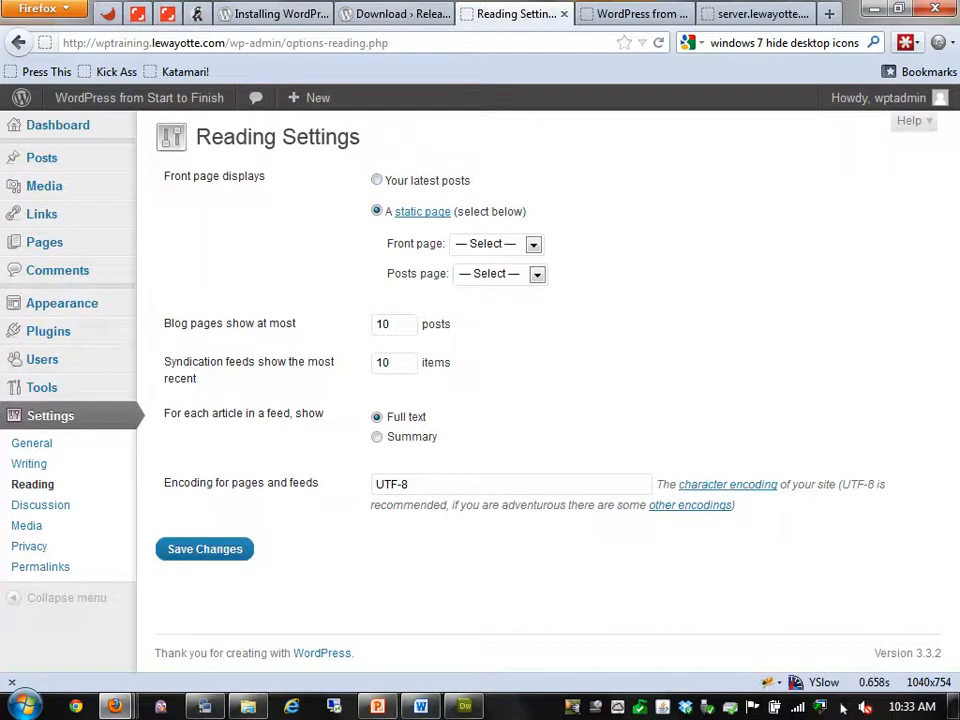
pyautogui.click(533, 245)
pyautogui.click(488, 283)
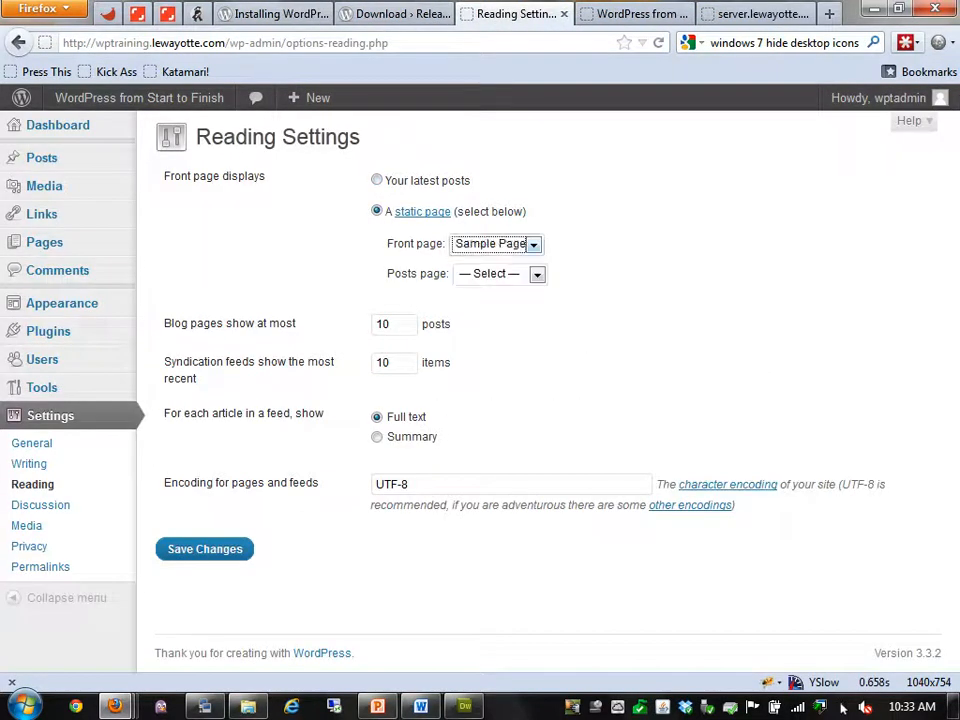
pyautogui.click(537, 274)
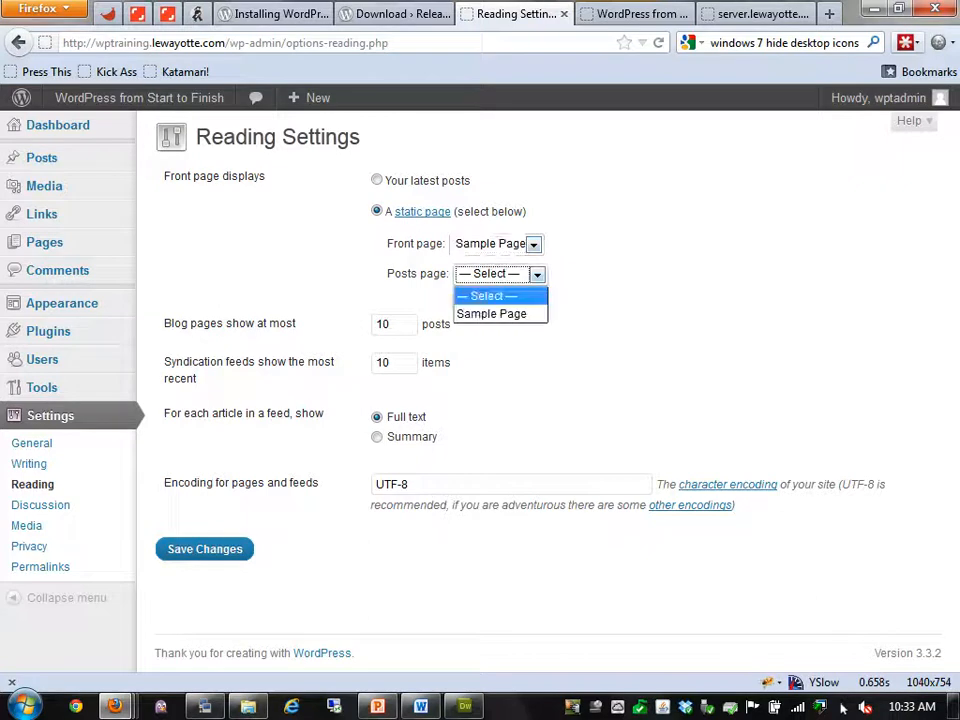
pyautogui.click(537, 274)
pyautogui.click(537, 274)
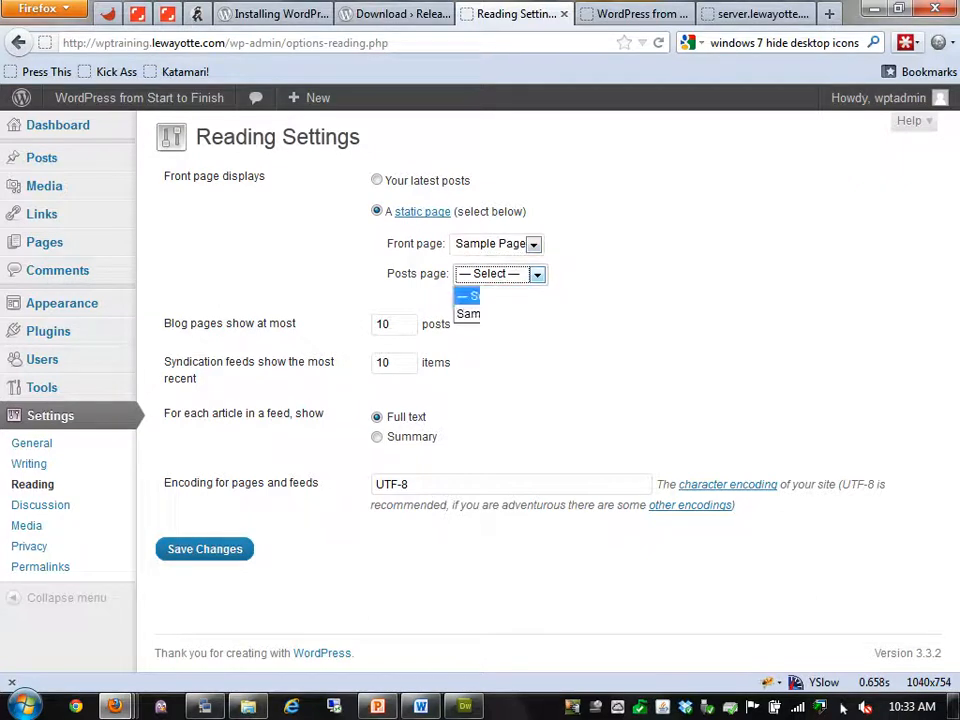
pyautogui.click(537, 274)
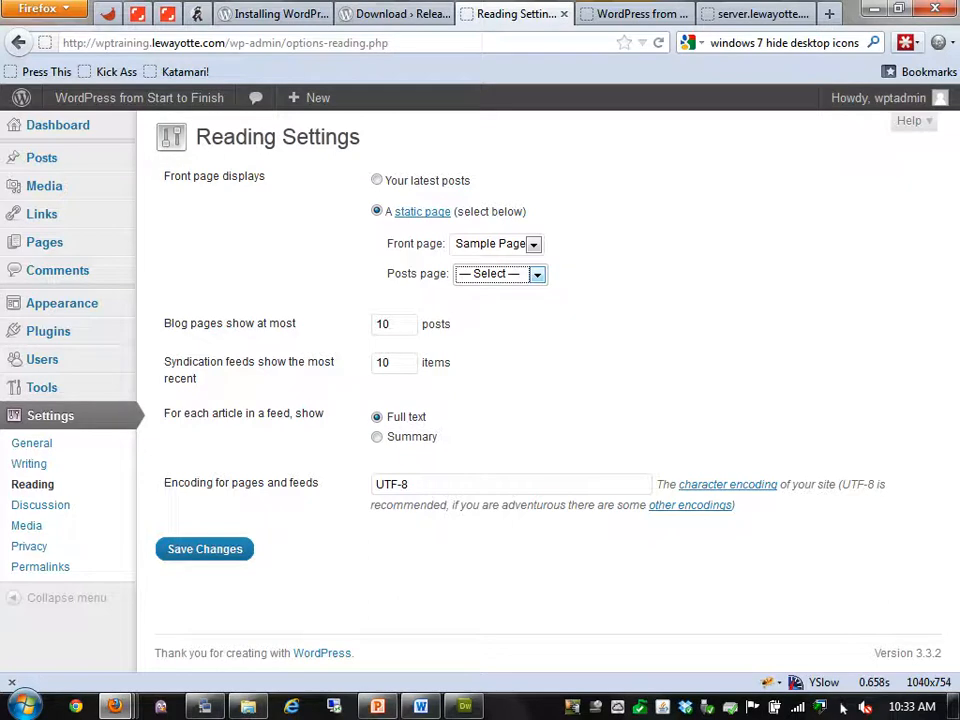
pyautogui.click(205, 549)
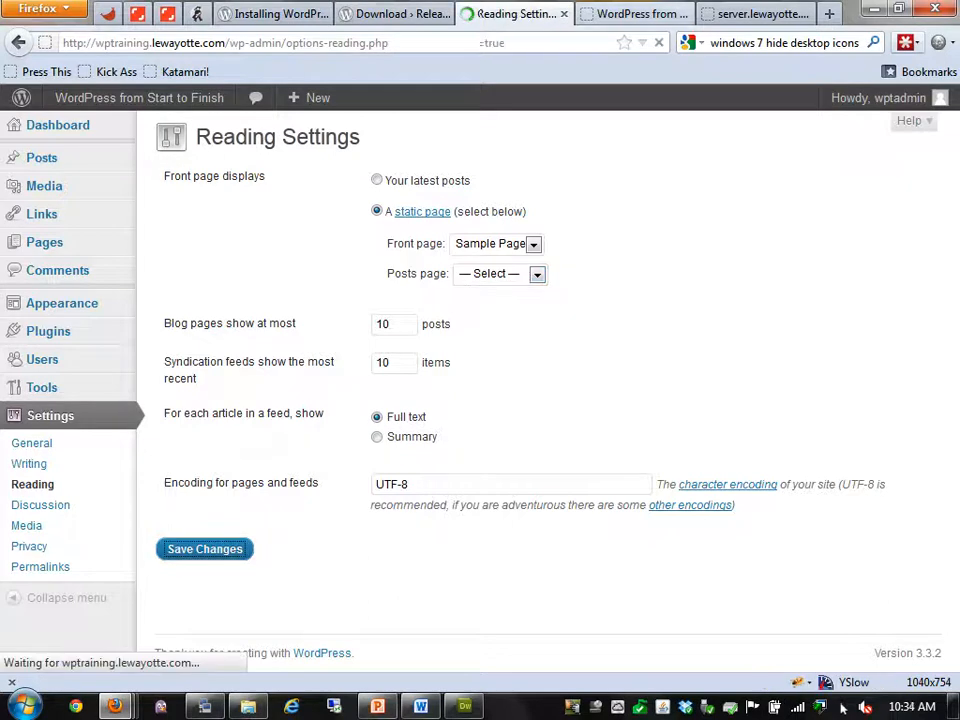
# Reload the live site to check the Sample Page front page, then reselect Your latest posts
pyautogui.click(636, 14)
pyautogui.press('F5')
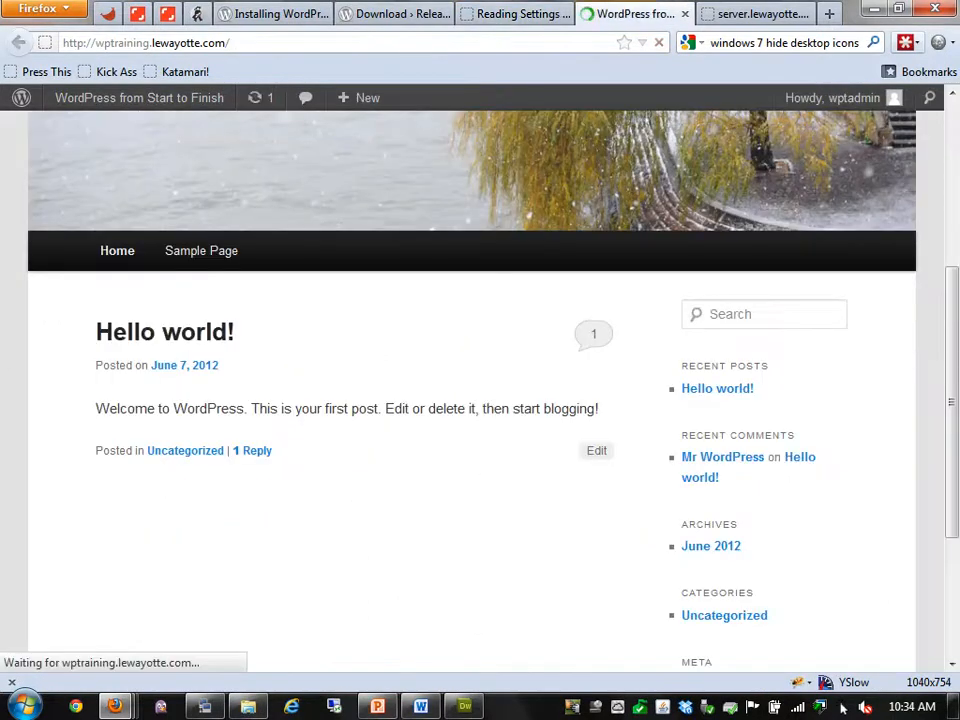
pyautogui.scroll(5, 472, 390)
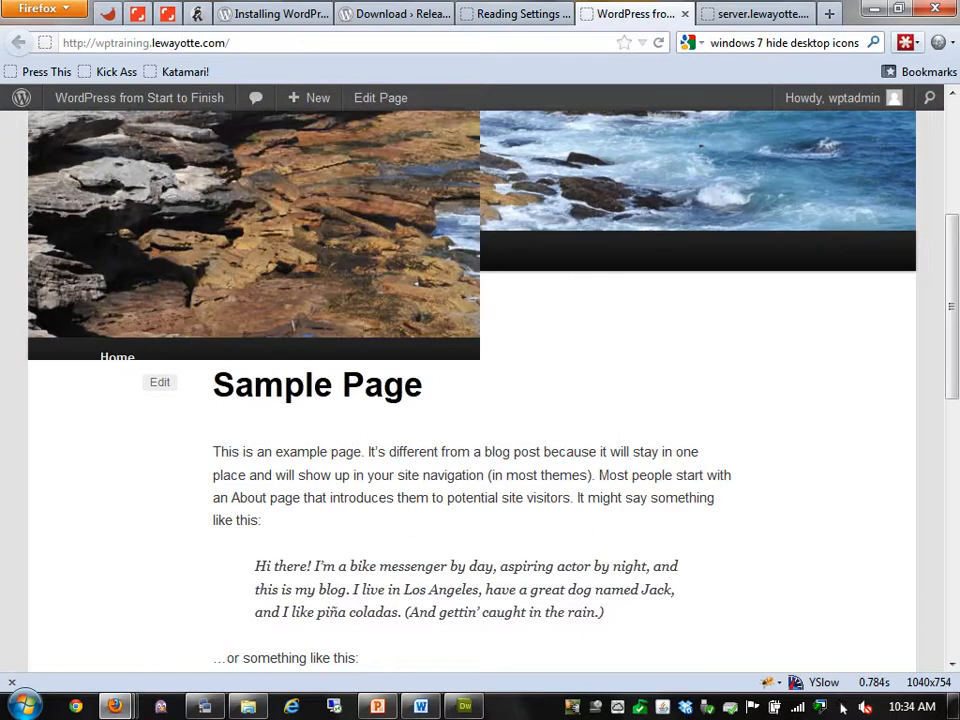
pyautogui.scroll(-10, 472, 390)
pyautogui.scroll(6, 472, 390)
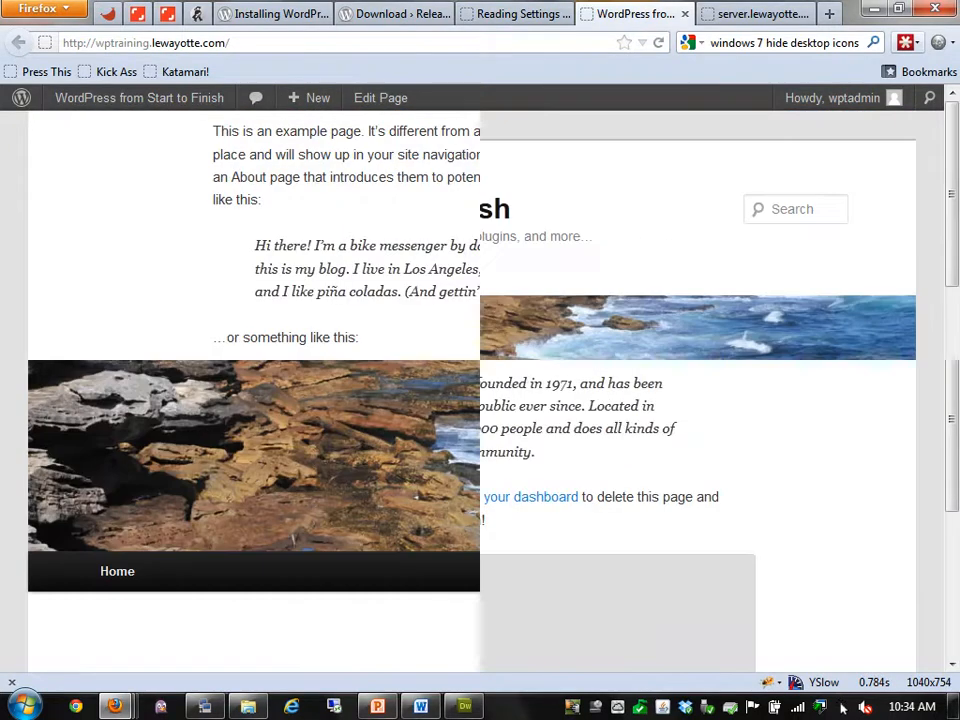
pyautogui.scroll(-4, 472, 390)
pyautogui.click(516, 14)
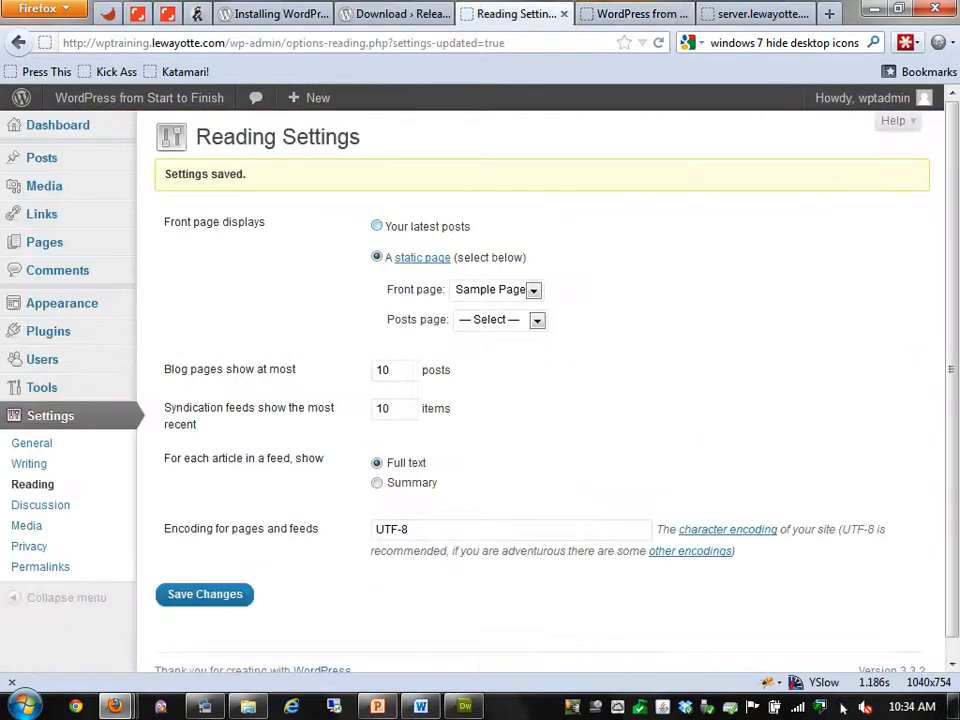
pyautogui.click(377, 226)
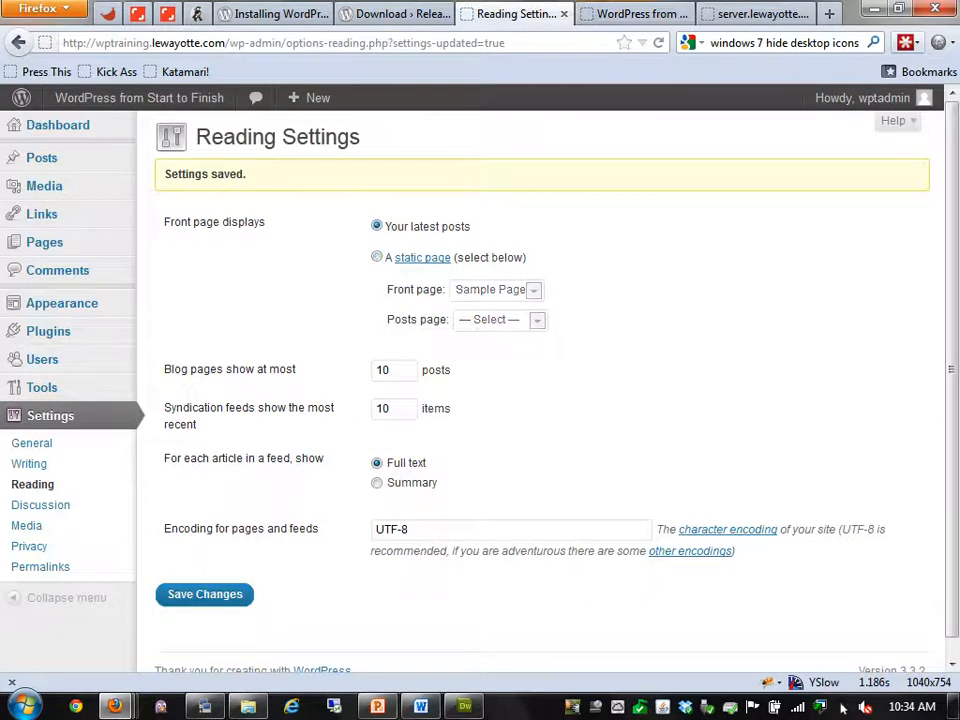
# Save Reading Settings with latest posts, 10 posts per page and UTF-8 encoding, then open Discussion
pyautogui.click(205, 594)
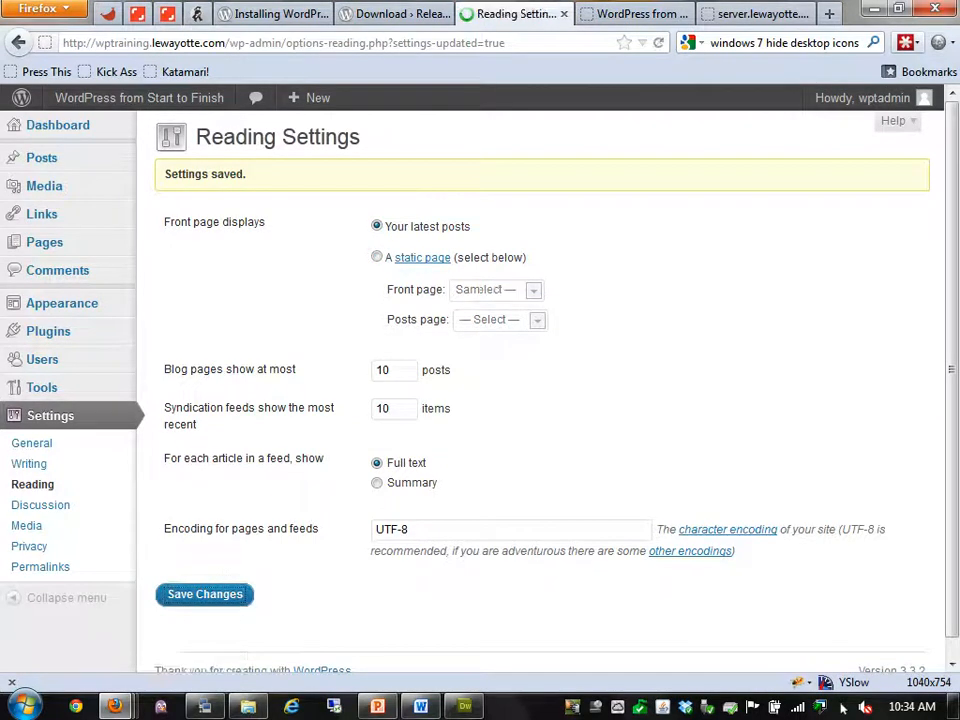
pyautogui.doubleClick(386, 370)
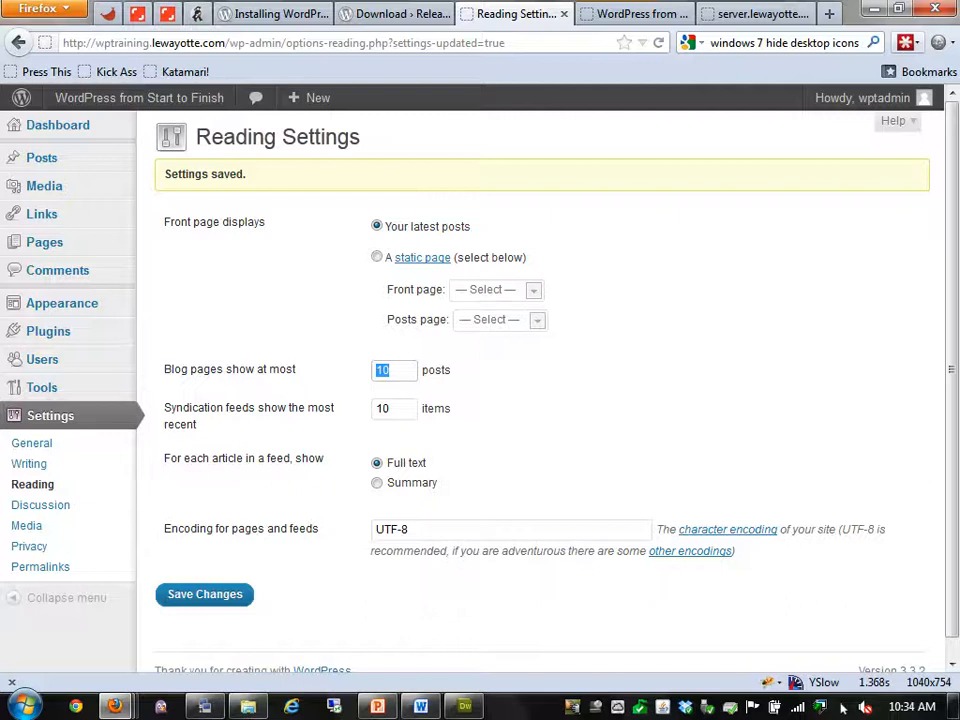
pyautogui.press('Tab')
pyautogui.press('Tab')
pyautogui.moveTo(410, 530); pyautogui.dragTo(375, 530)
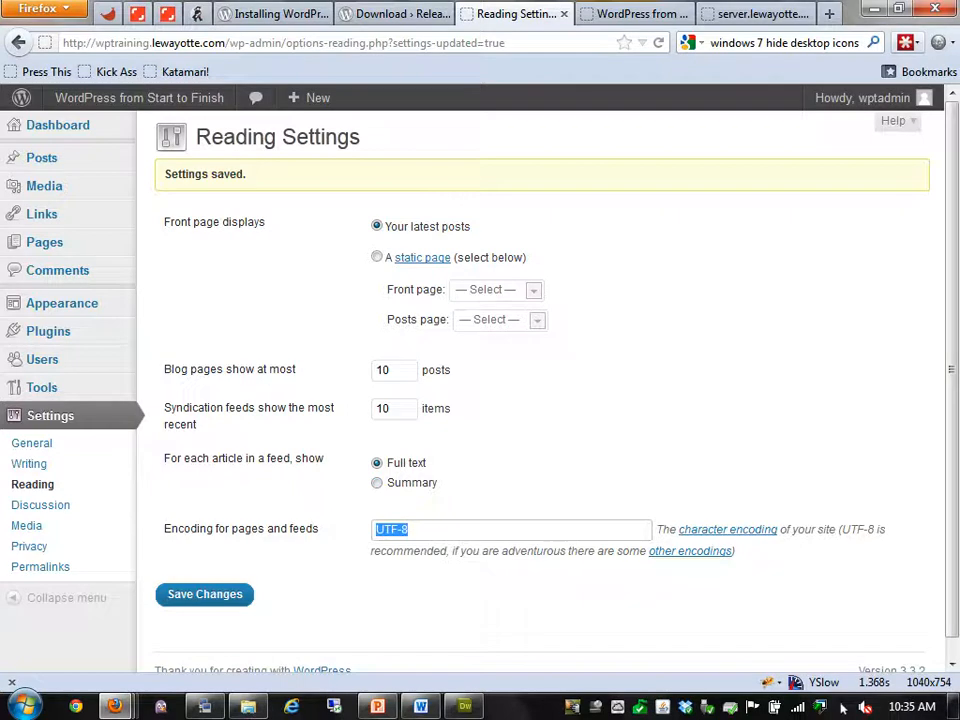
pyautogui.click(205, 594)
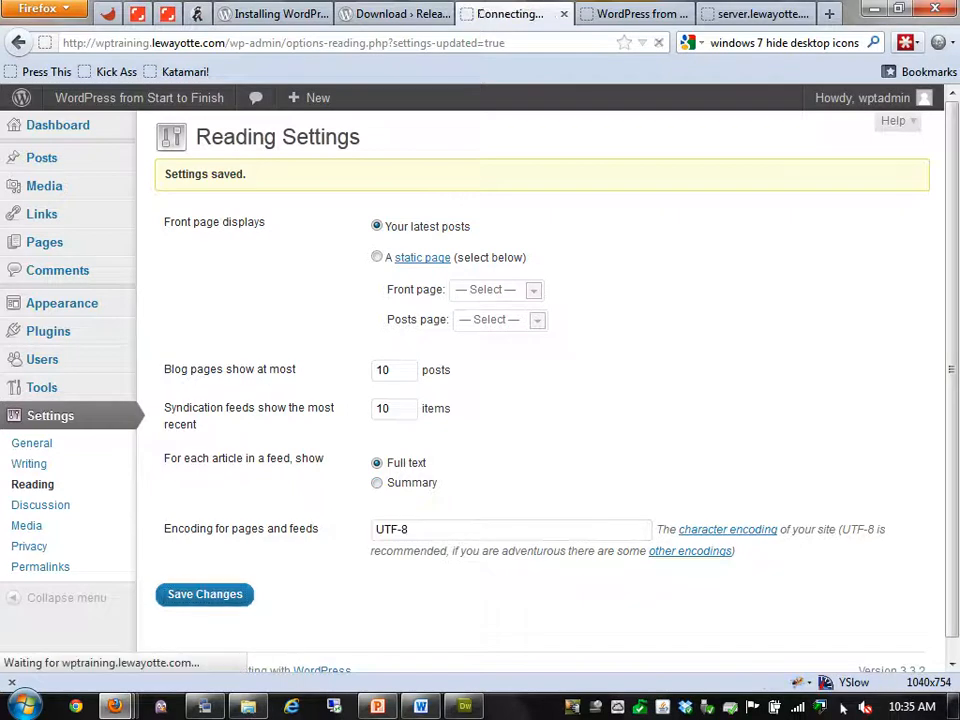
pyautogui.click(40, 504)
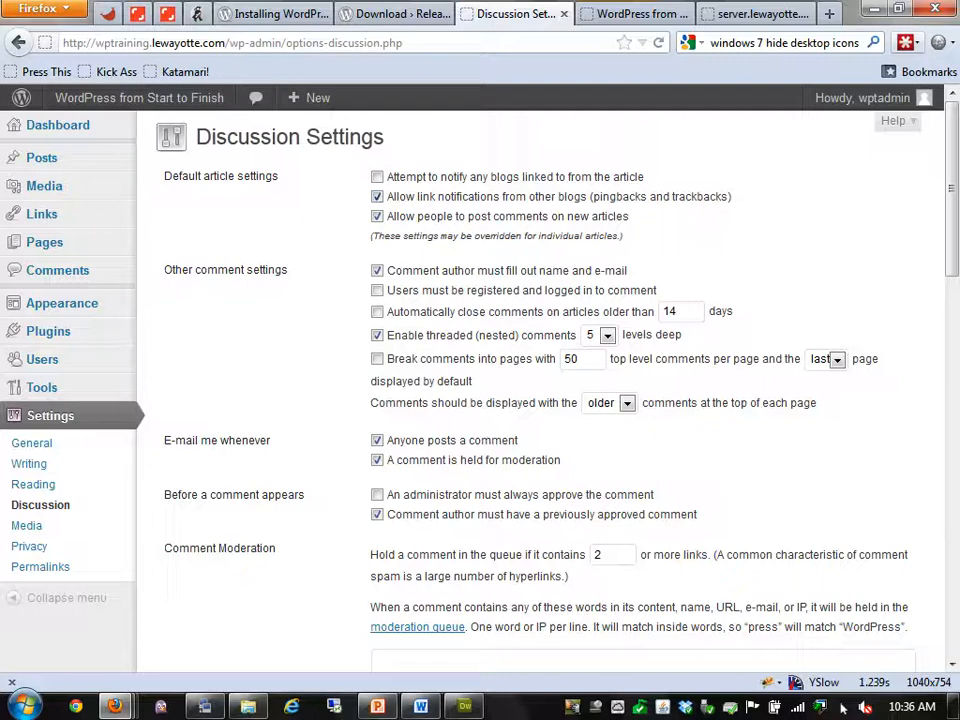
# Turn off pingbacks and trackbacks from other blogs, leaving administrator approval of comments off
pyautogui.click(377, 197)
pyautogui.click(377, 495)
pyautogui.click(377, 495)
# Keep comment approval off, restore Mystery Man as the default avatar, and save Discussion Settings
pyautogui.scroll(-4, 540, 400)
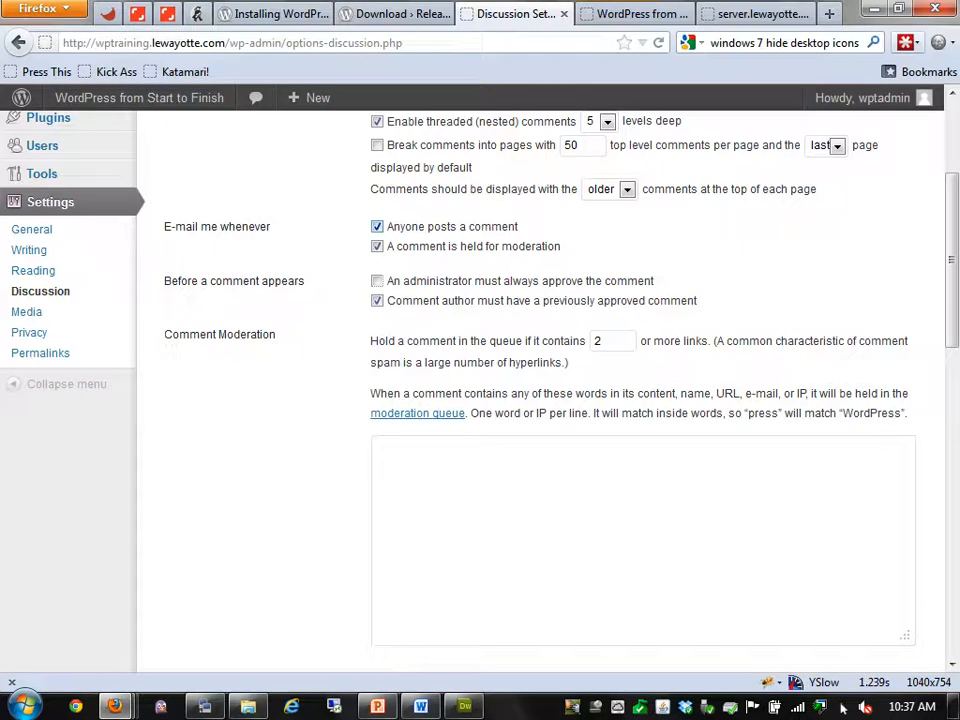
pyautogui.click(377, 281)
pyautogui.click(377, 281)
pyautogui.scroll(-11, 540, 390)
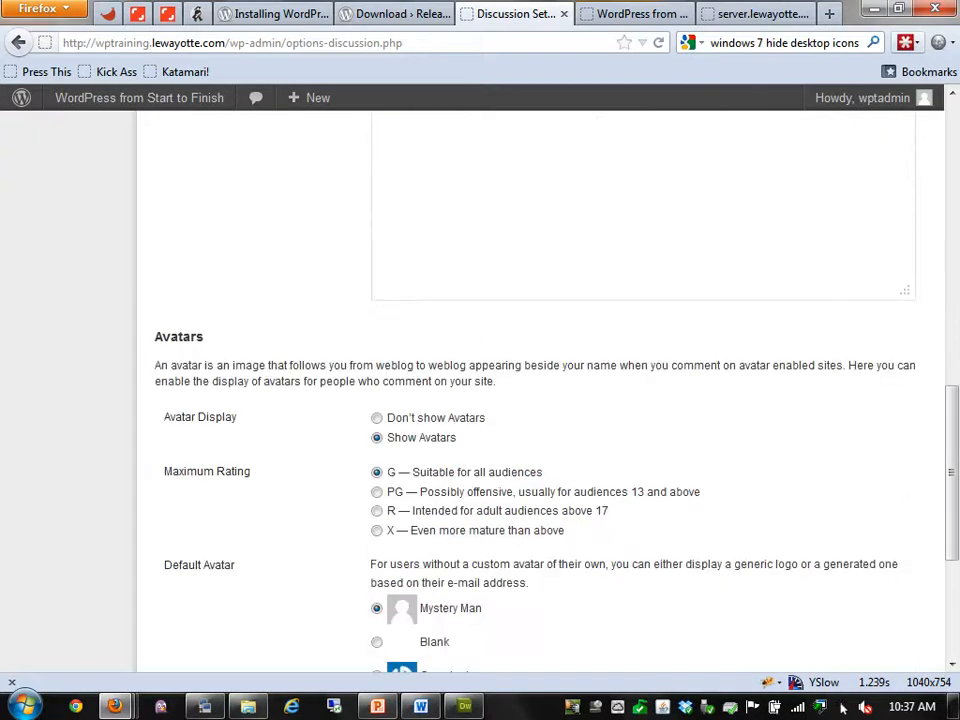
pyautogui.scroll(-4, 540, 390)
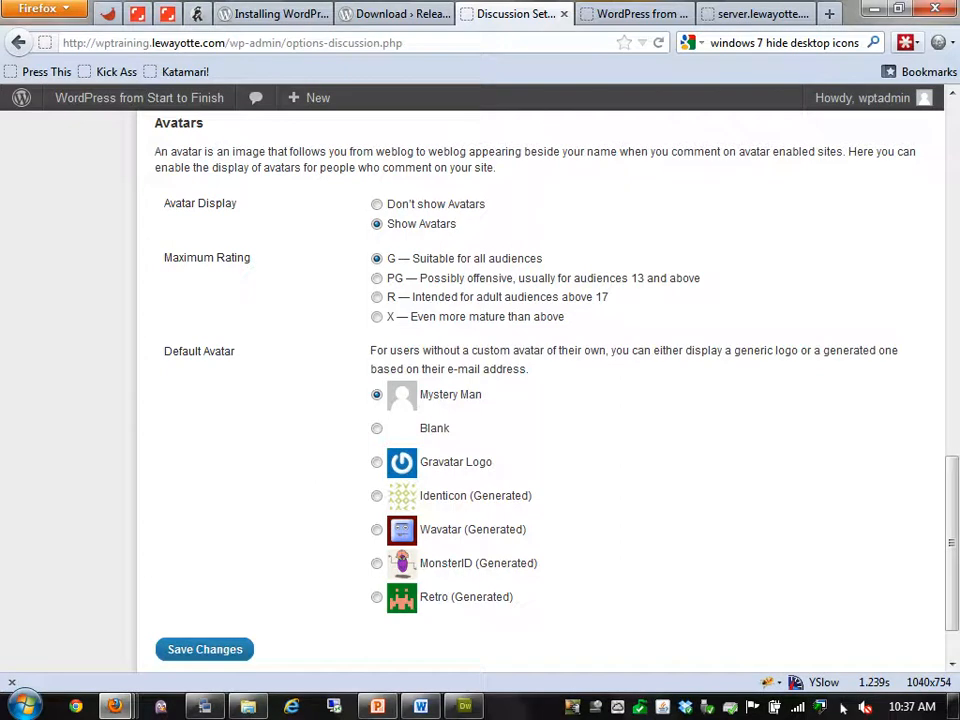
pyautogui.click(377, 462)
pyautogui.click(377, 395)
pyautogui.click(204, 650)
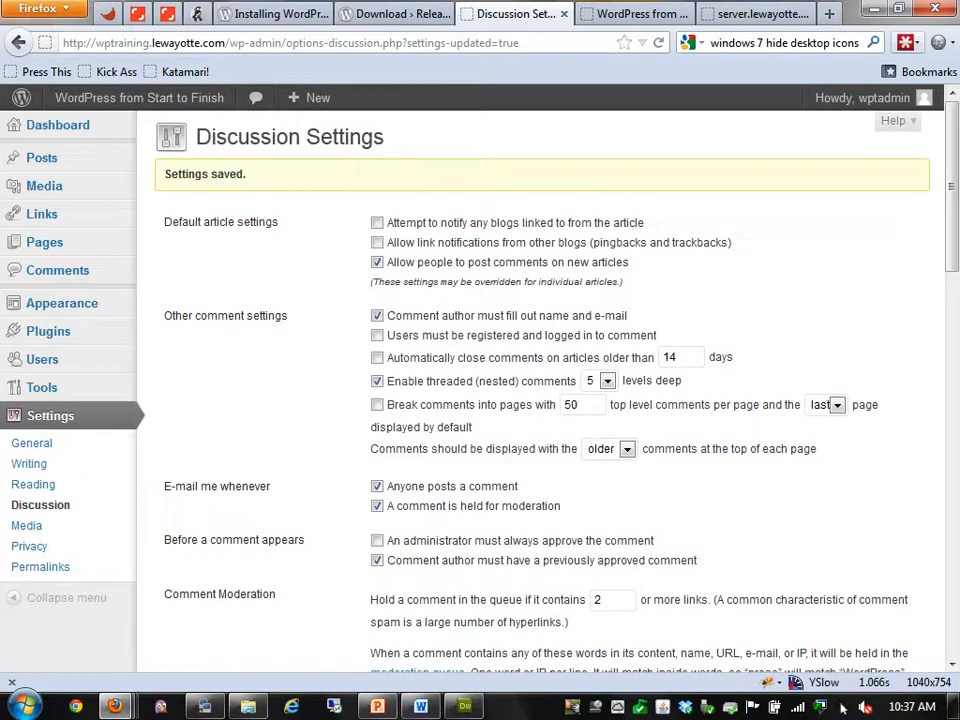
pyautogui.click(26, 525)
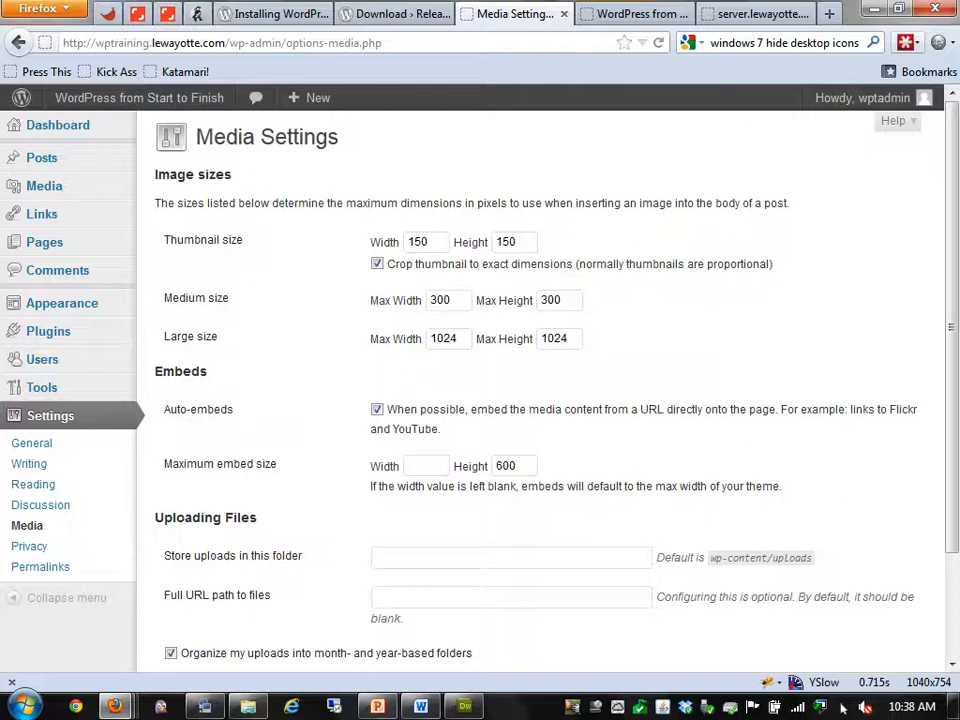
# Save Media Settings with 150×150 thumbnails, 300 medium and 1024 large sizes, upload paths unchanged
pyautogui.scroll(-3, 540, 400)
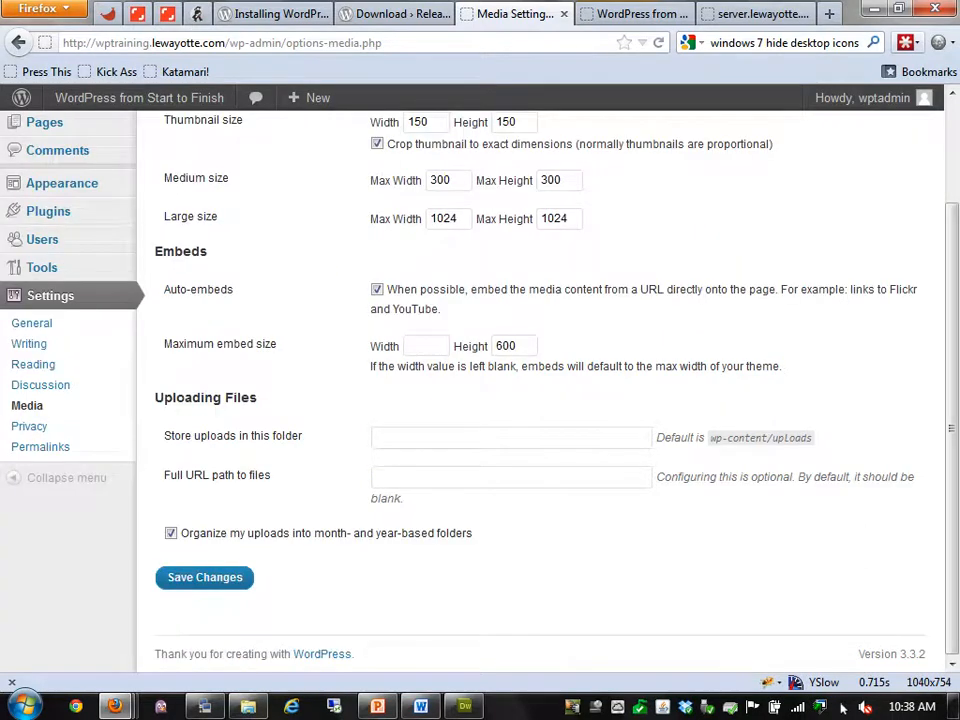
pyautogui.click(500, 437)
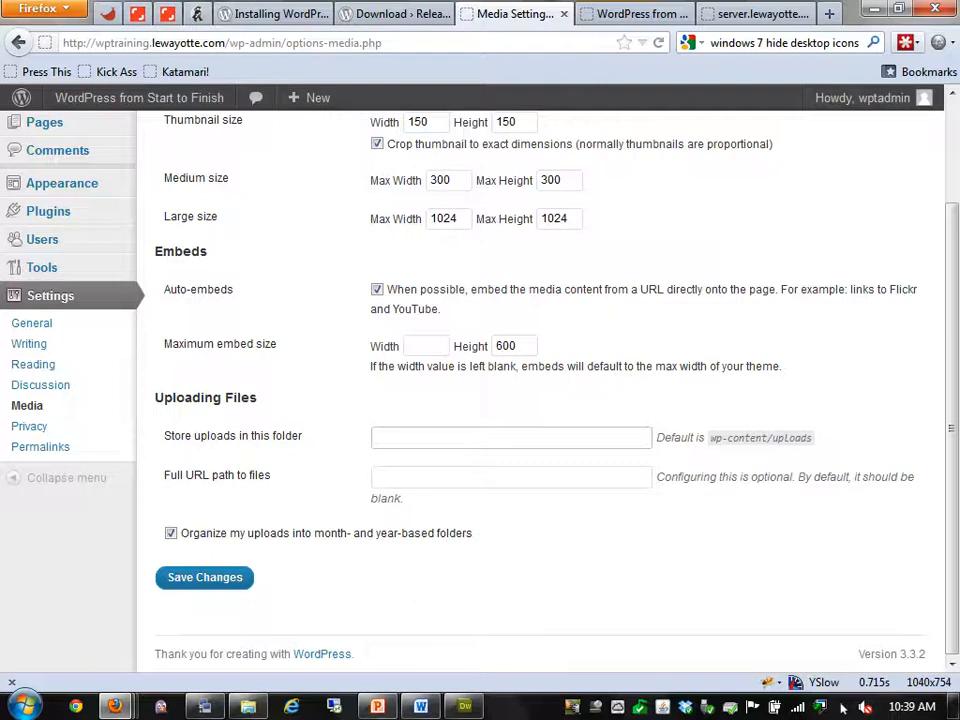
pyautogui.press('Tab')
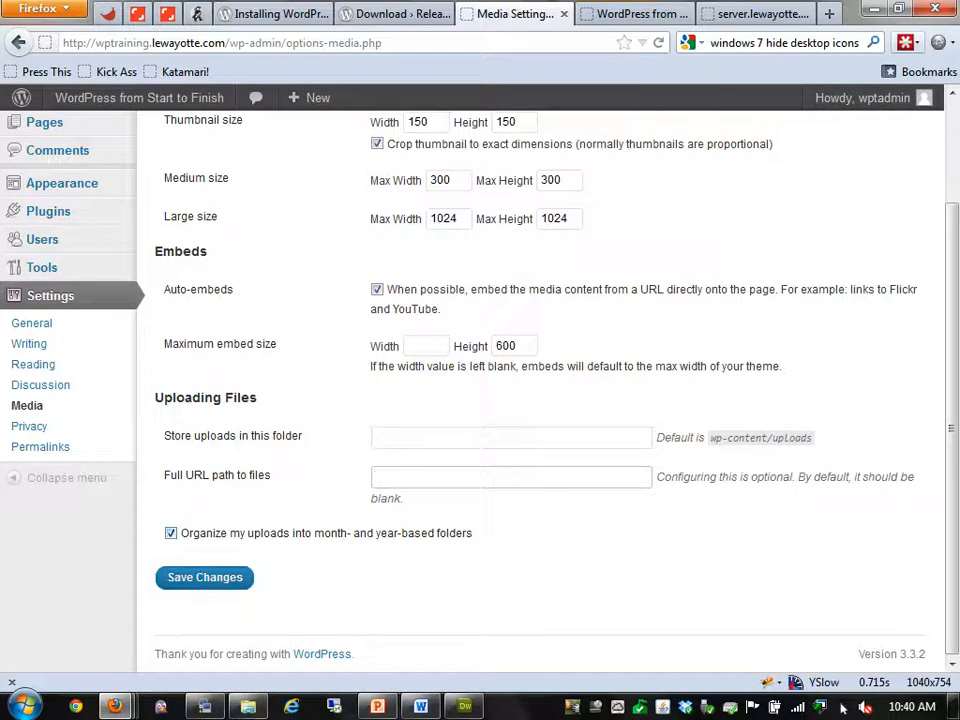
pyautogui.press('Return')
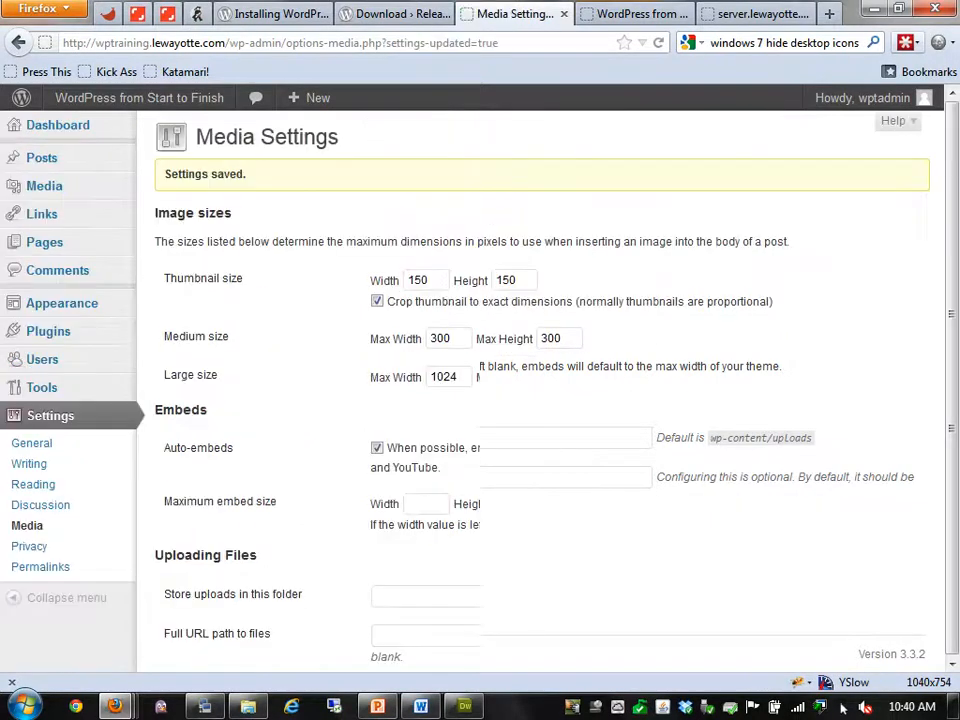
pyautogui.click(29, 547)
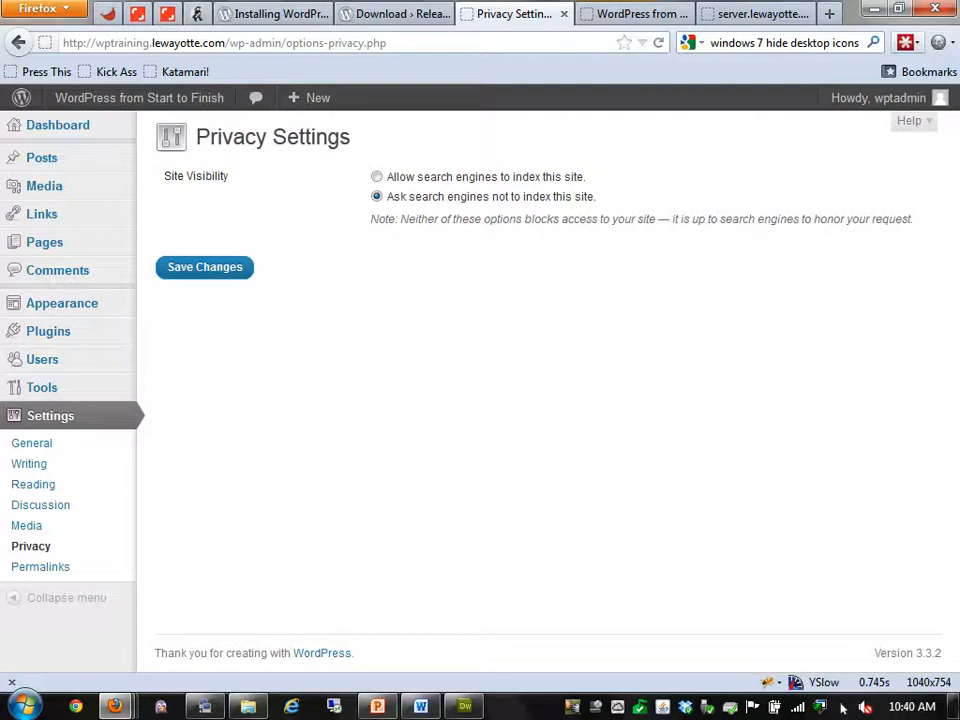
# Try the Site Visibility options, leave search engines blocked from indexing, and return to the Dashboard
pyautogui.click(377, 177)
pyautogui.press('Down')
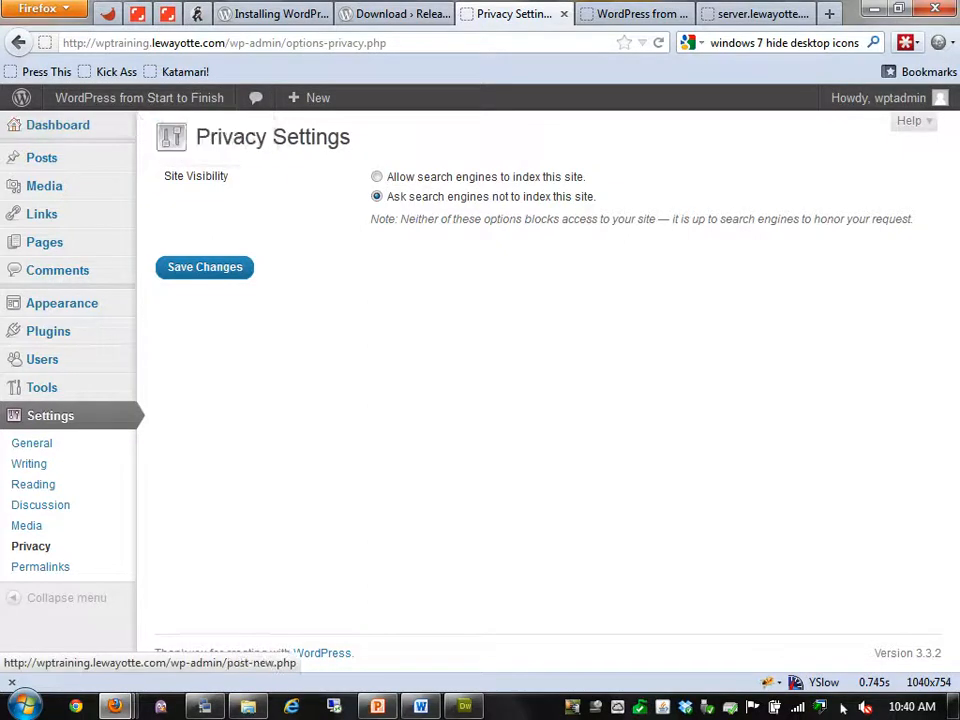
pyautogui.moveTo(139, 98)
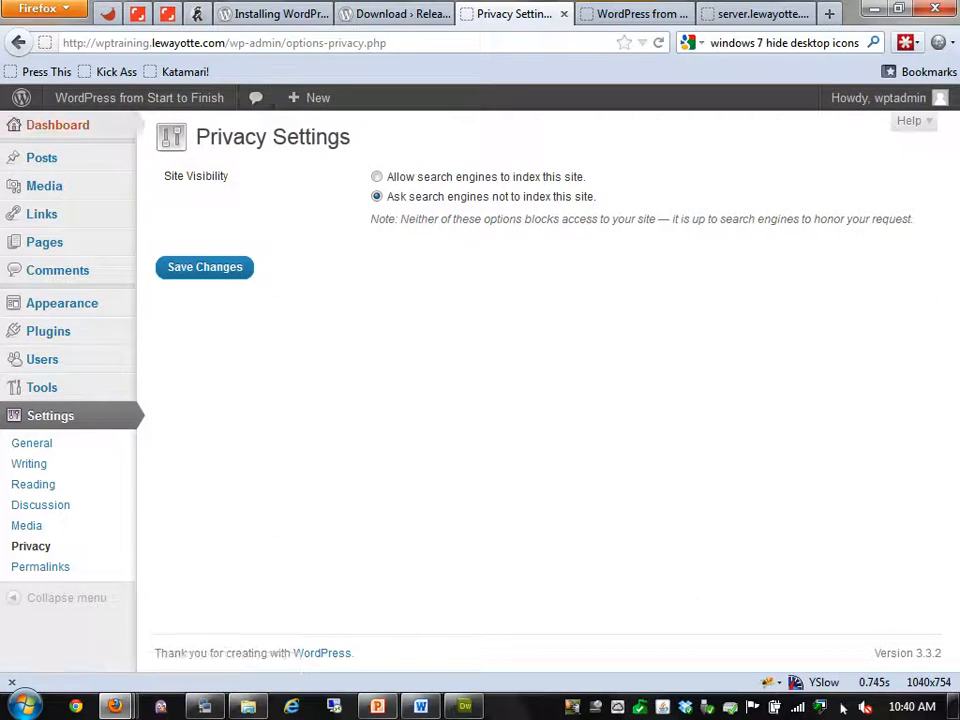
pyautogui.click(57, 124)
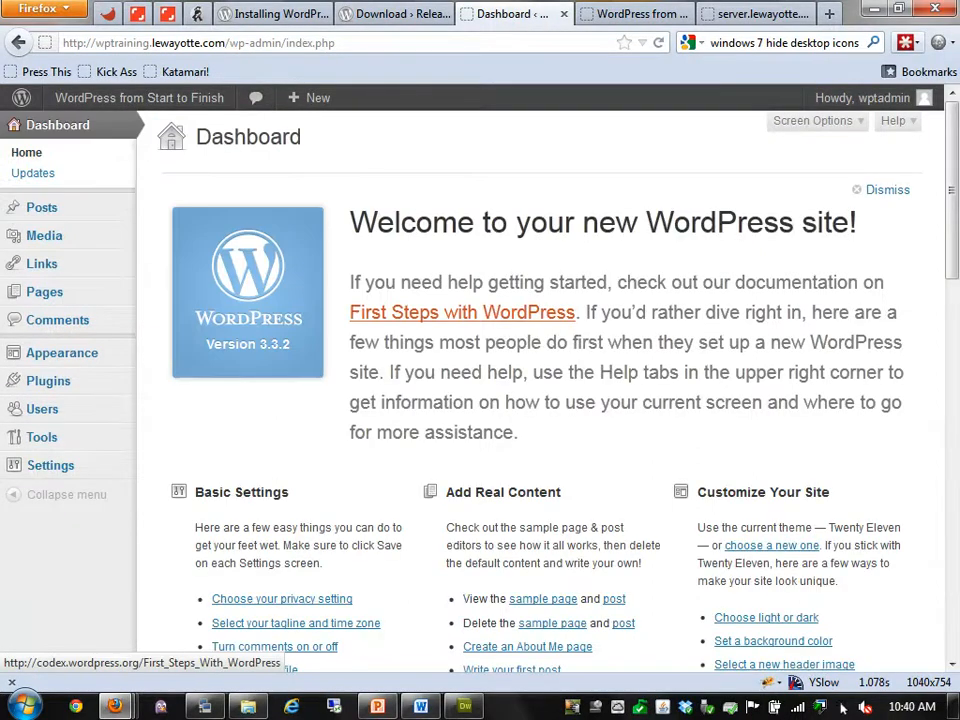
# Dismiss the Dashboard welcome panel and follow the Search Engines Blocked link to Privacy Settings
pyautogui.scroll(-6, 540, 400)
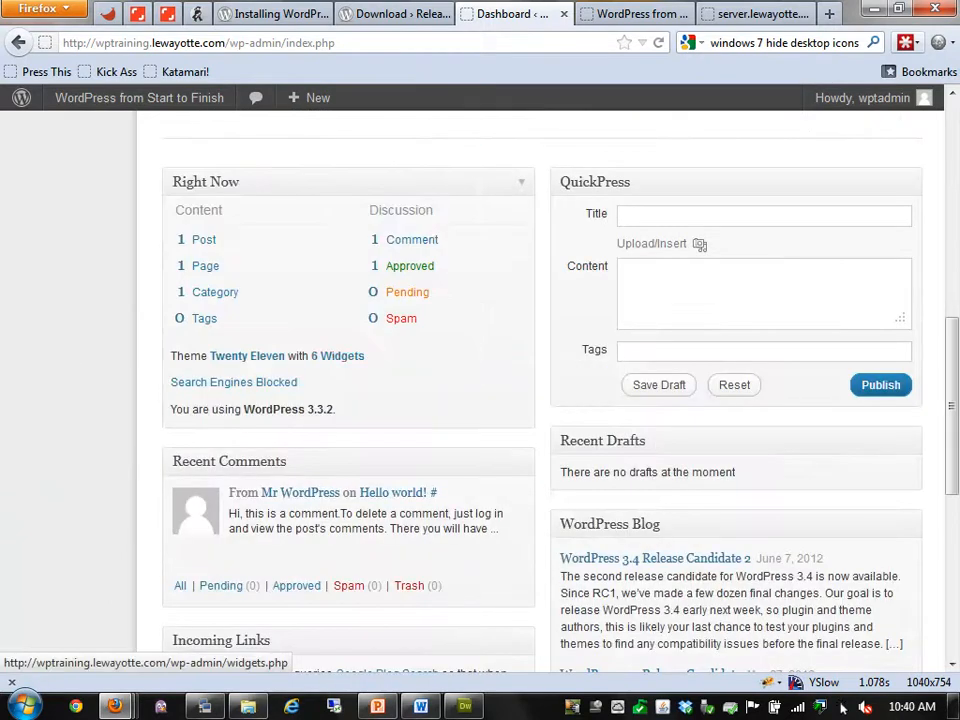
pyautogui.scroll(4, 233, 382)
pyautogui.scroll(2, 540, 390)
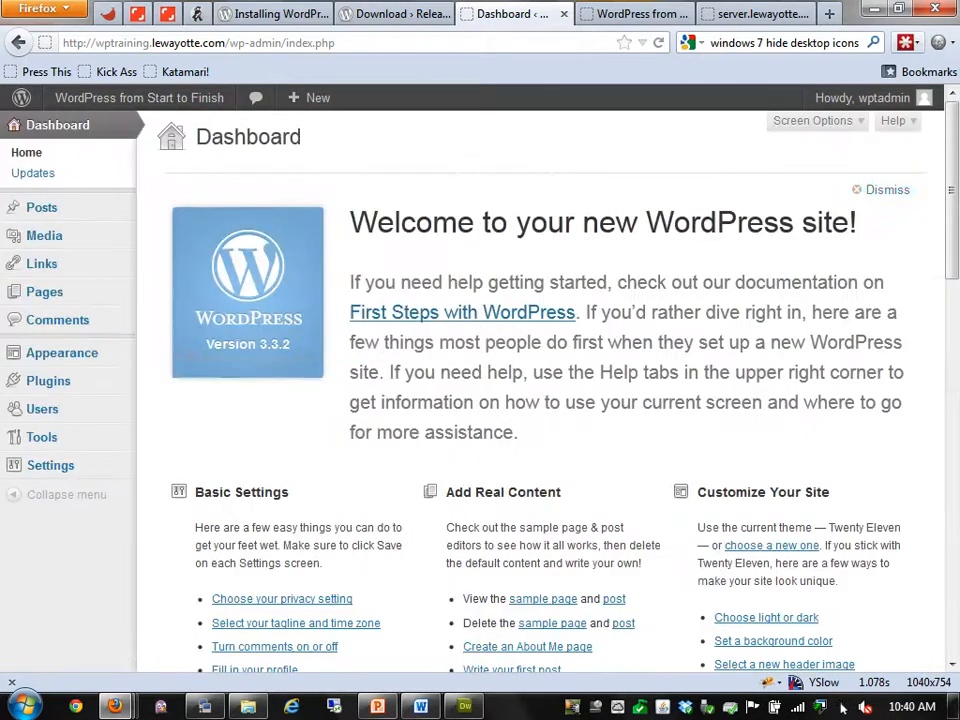
pyautogui.click(886, 189)
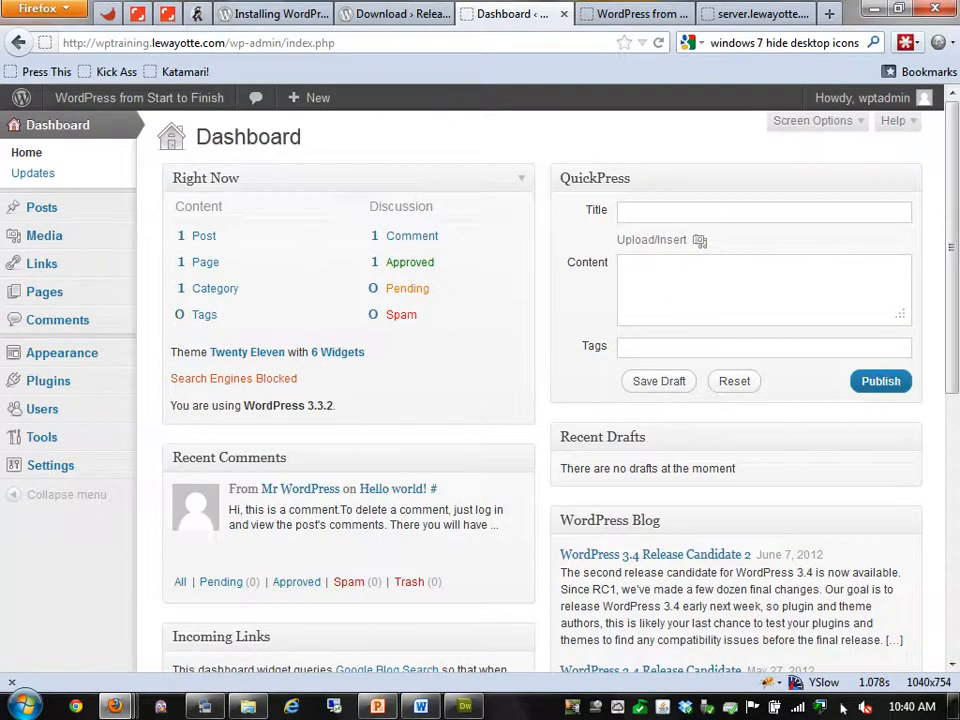
pyautogui.click(233, 378)
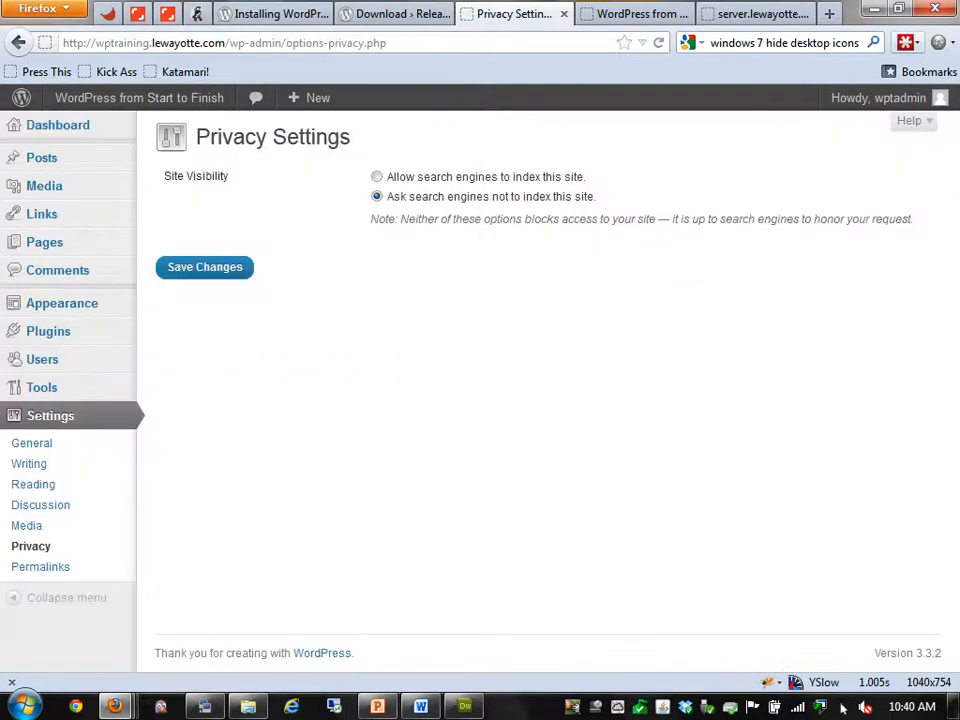
# Allow search engines to index the site and save the visibility change
pyautogui.click(377, 177)
pyautogui.click(205, 267)
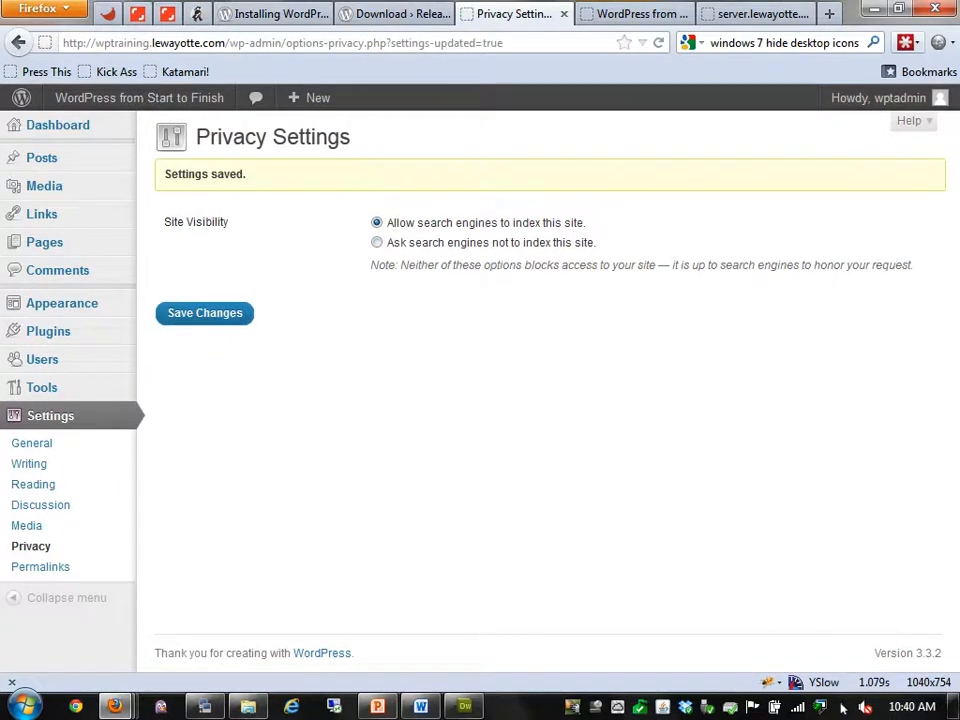
pyautogui.click(40, 566)
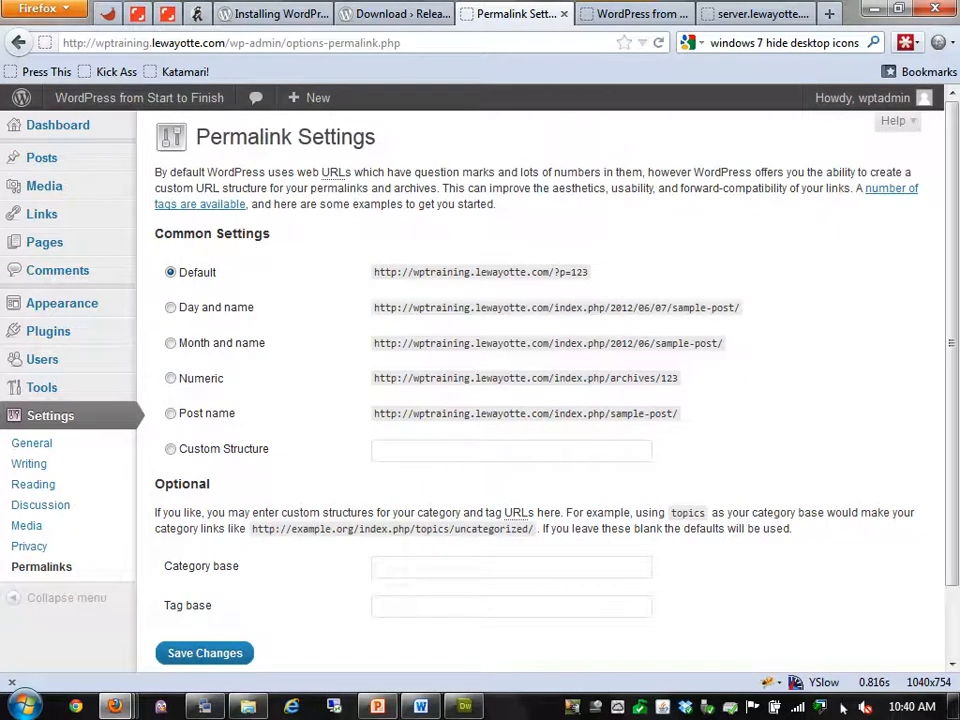
# Open the Hello world! post on the public site and note its ?p=1 address
pyautogui.hotkey('ctrl', 'Tab')
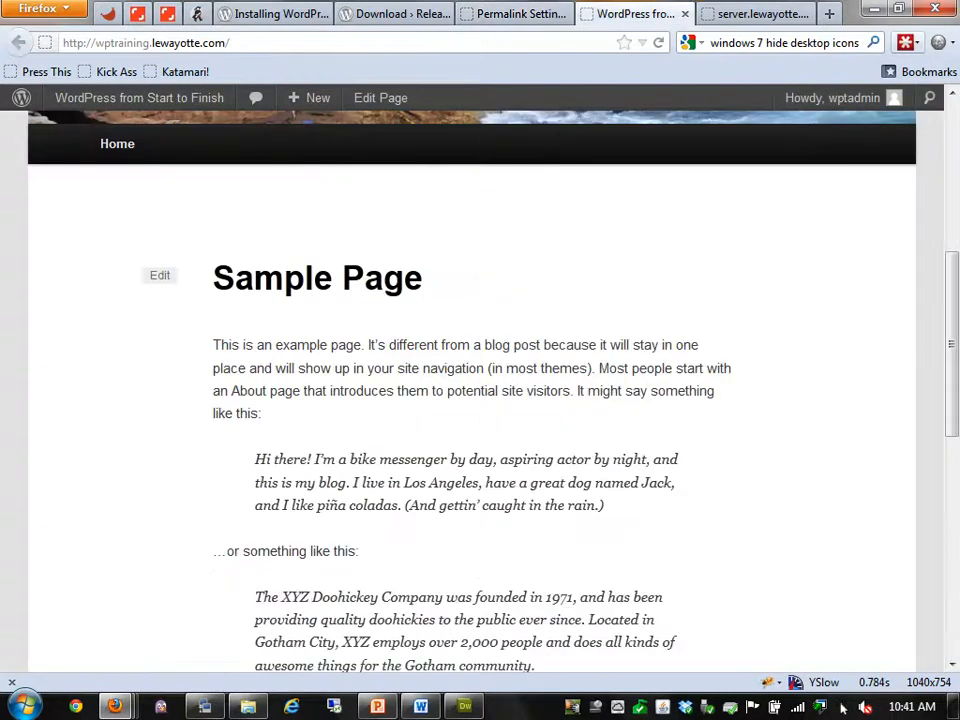
pyautogui.scroll(5, 472, 390)
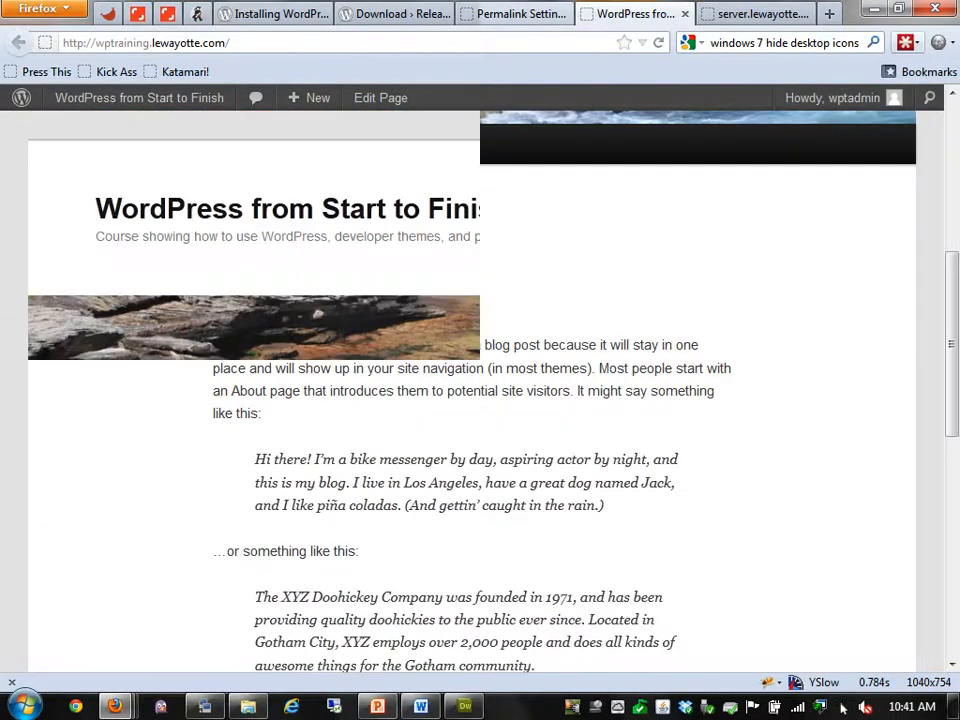
pyautogui.click(658, 42)
pyautogui.scroll(-3, 472, 390)
pyautogui.click(172, 333)
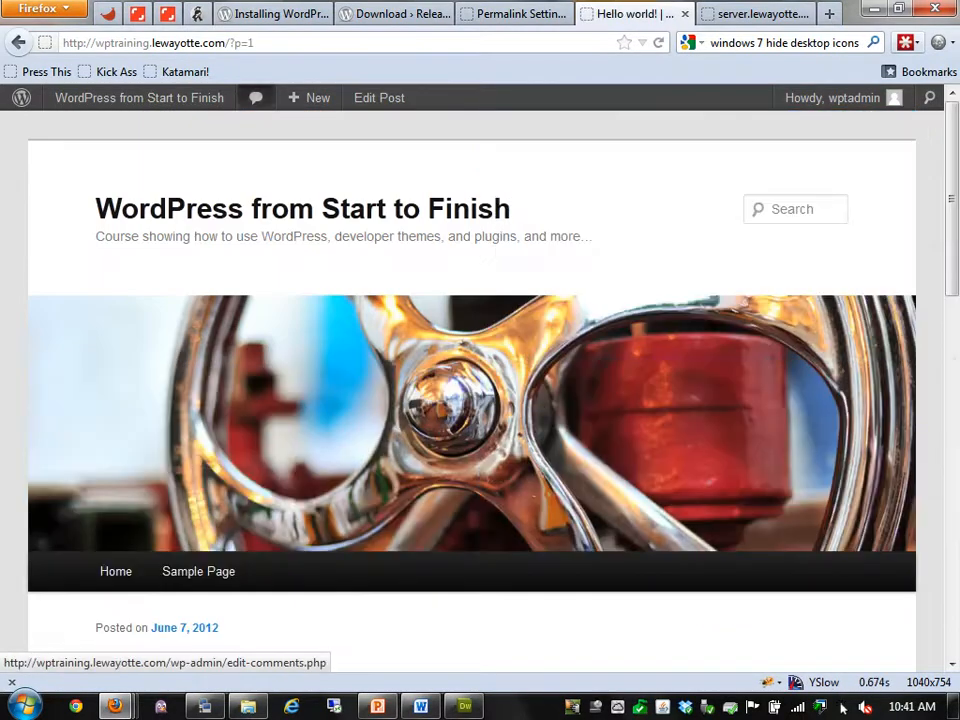
pyautogui.moveTo(256, 43); pyautogui.dragTo(234, 43)
pyautogui.click(255, 43)
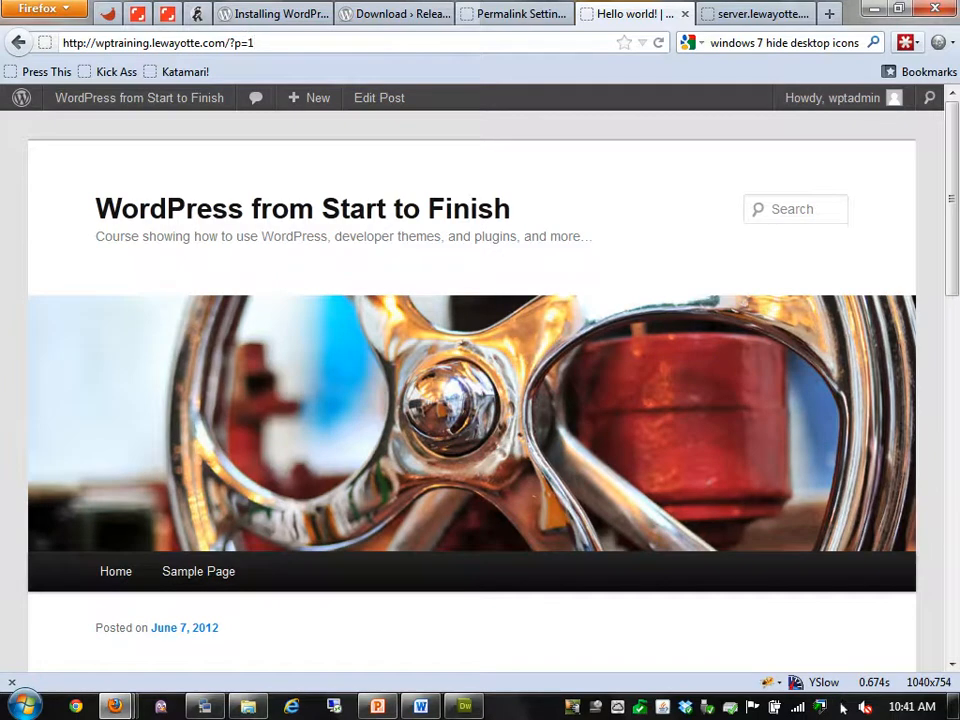
# Choose Day and name permalinks, delete /index.php from the custom structure, and save
pyautogui.hotkey('ctrl', 'shift', 'Tab')
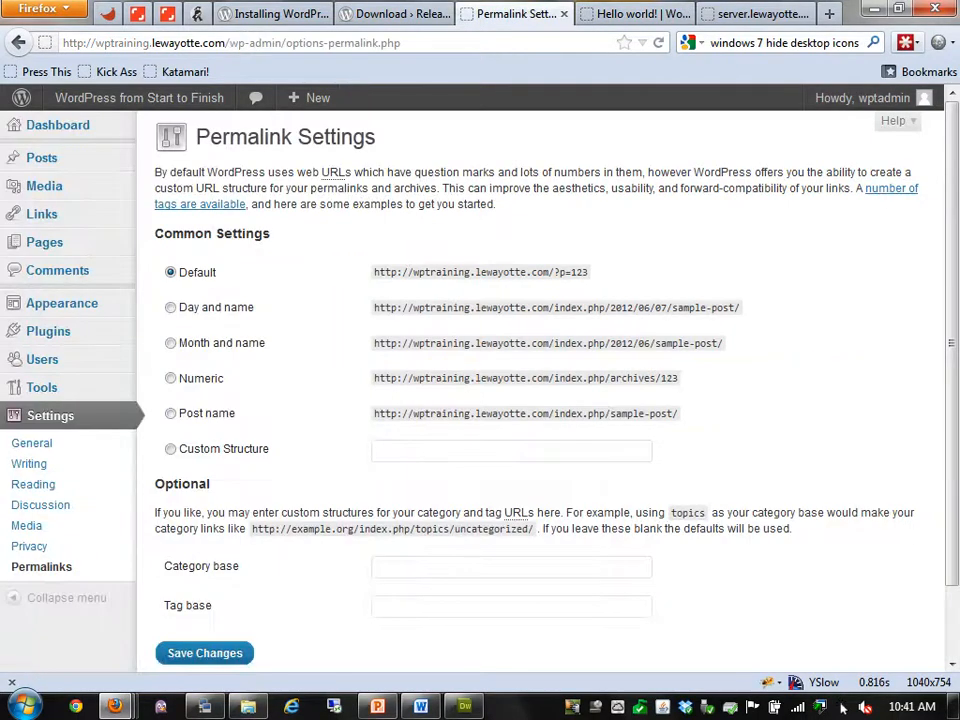
pyautogui.click(170, 308)
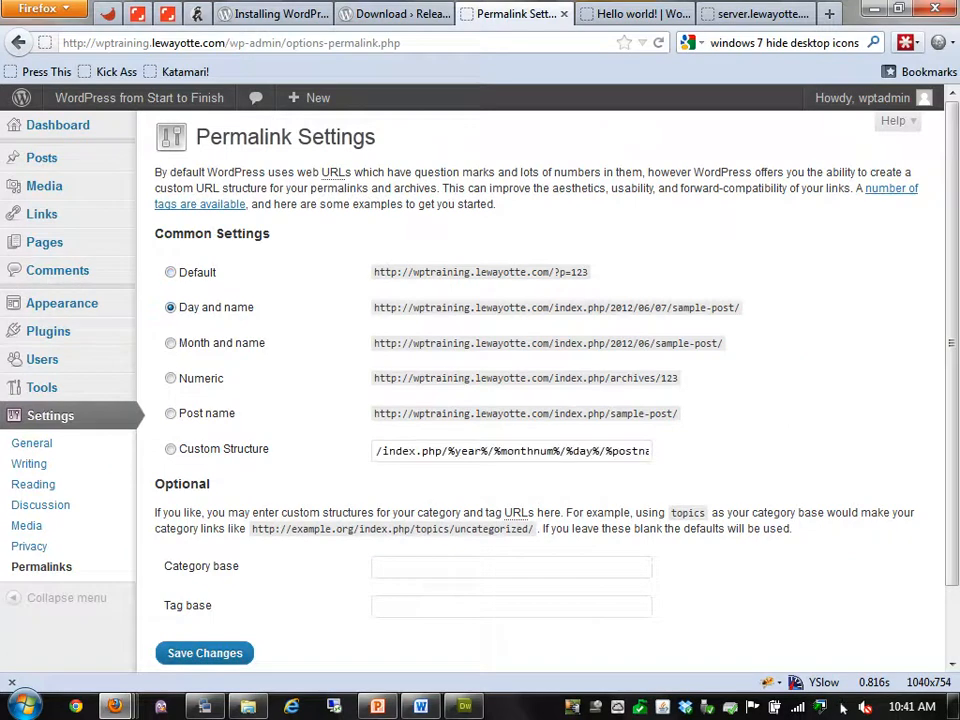
pyautogui.press('Down')
pyautogui.press('Down')
pyautogui.press('Down')
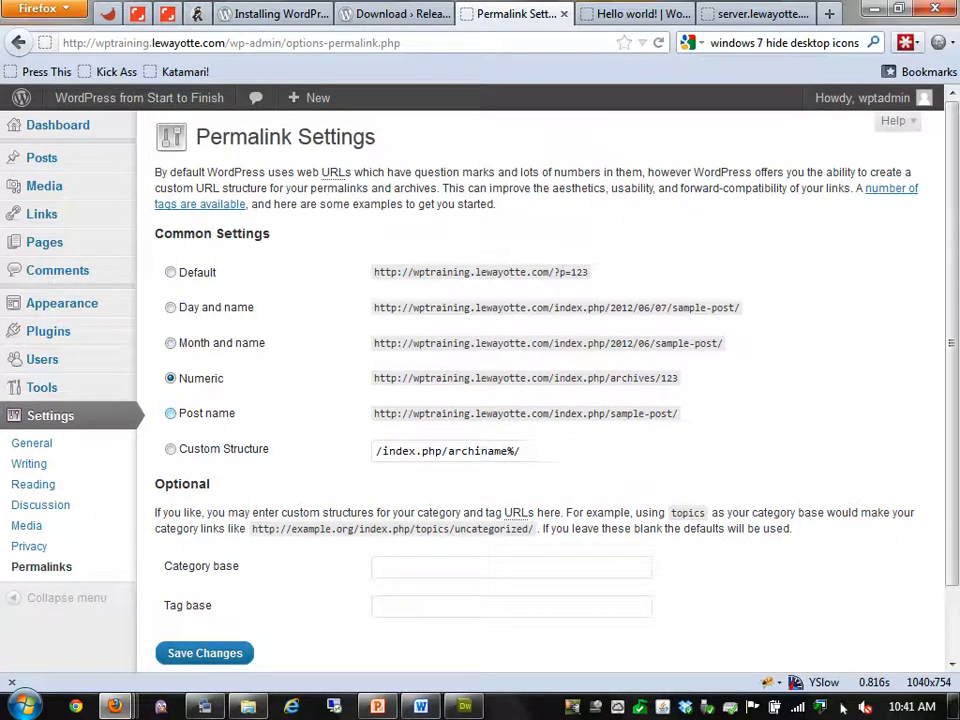
pyautogui.press('Up')
pyautogui.press('Up')
pyautogui.press('Up')
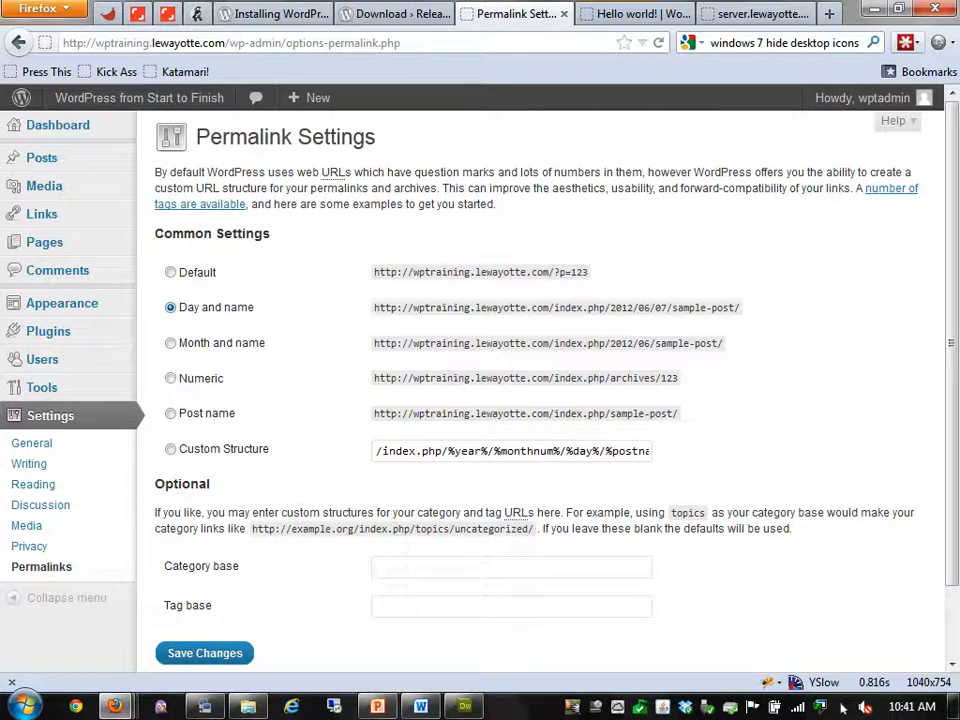
pyautogui.moveTo(443, 451); pyautogui.dragTo(375, 451)
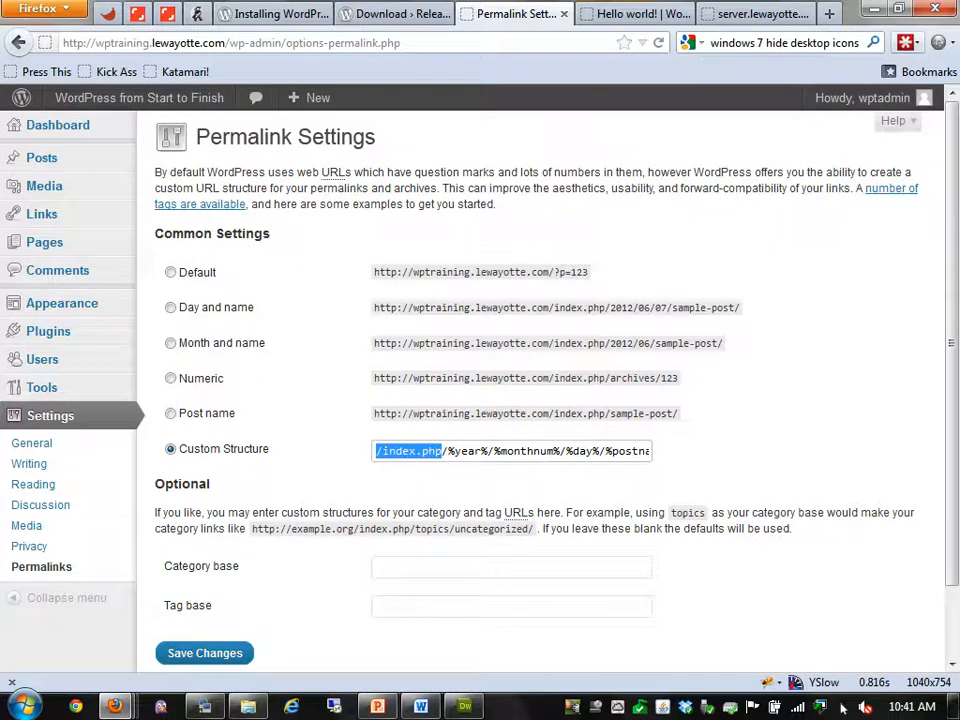
pyautogui.press('BackSpace')
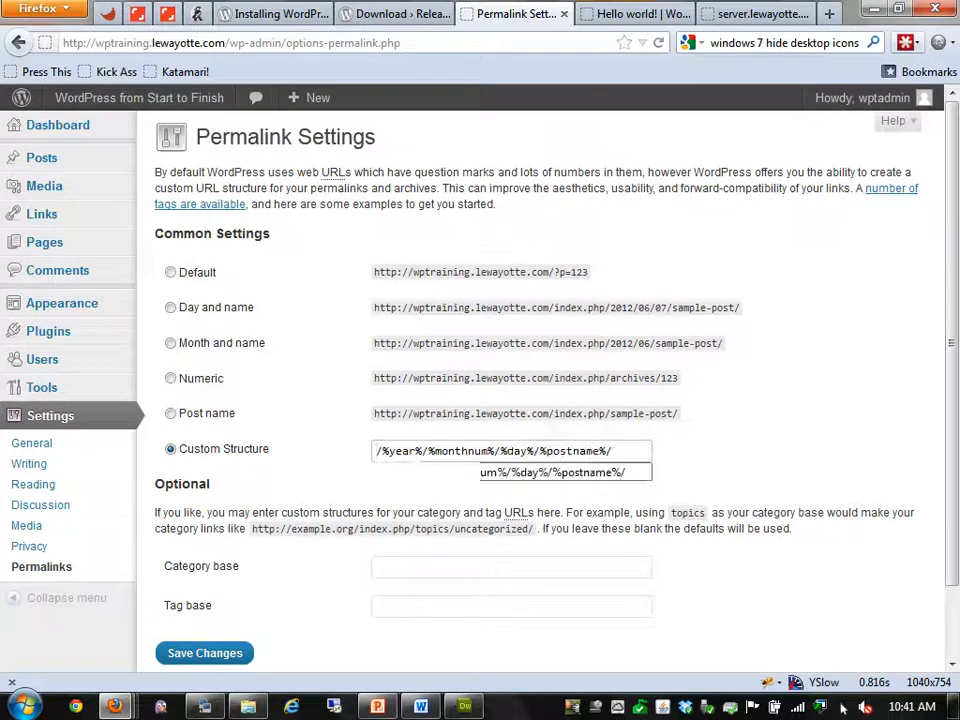
pyautogui.press('Return')
# Reload the Hello world! post to confirm its /2012/06/07/hello-world/ address
pyautogui.hotkey('ctrl', 'Tab')
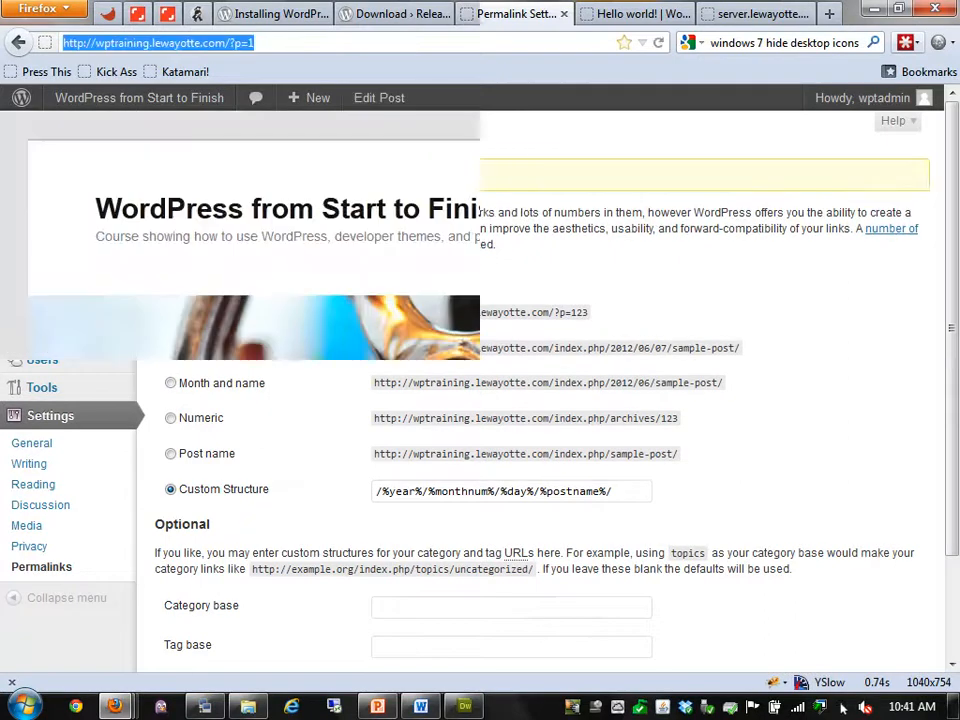
pyautogui.press('Return')
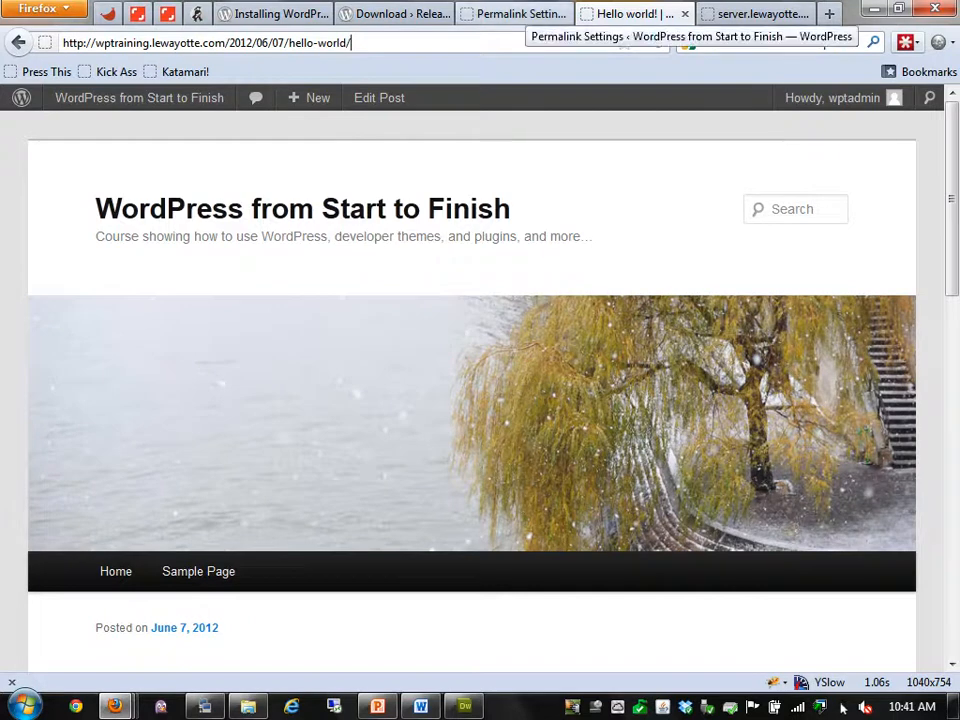
pyautogui.click(515, 14)
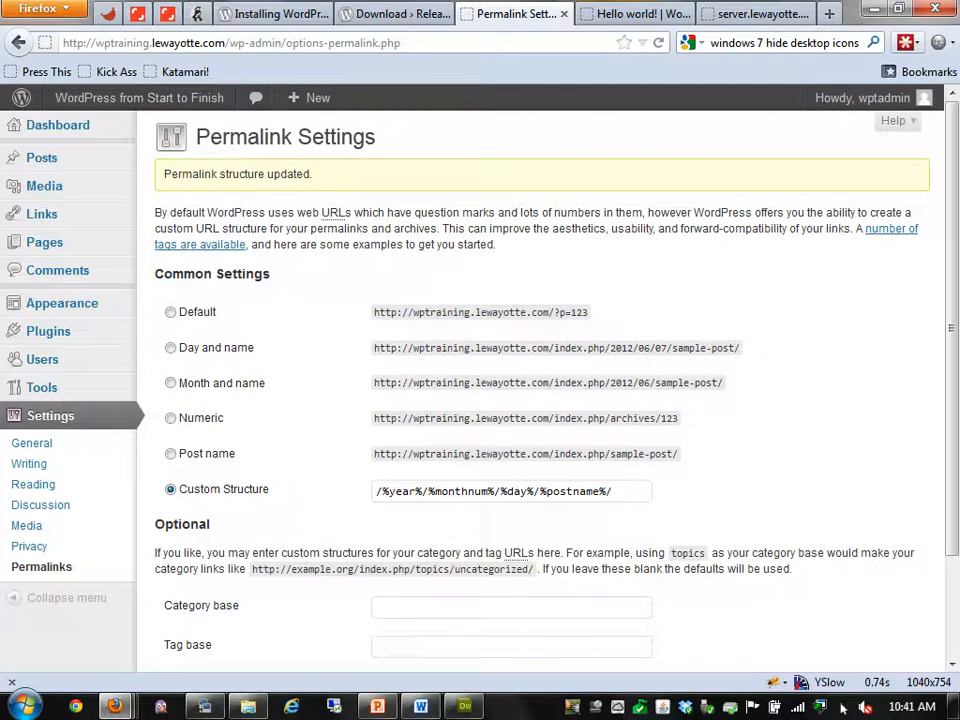
# From the Hello world! post, open the Uncategorized category archive in its own tab
pyautogui.scroll(-2, 843, 707)
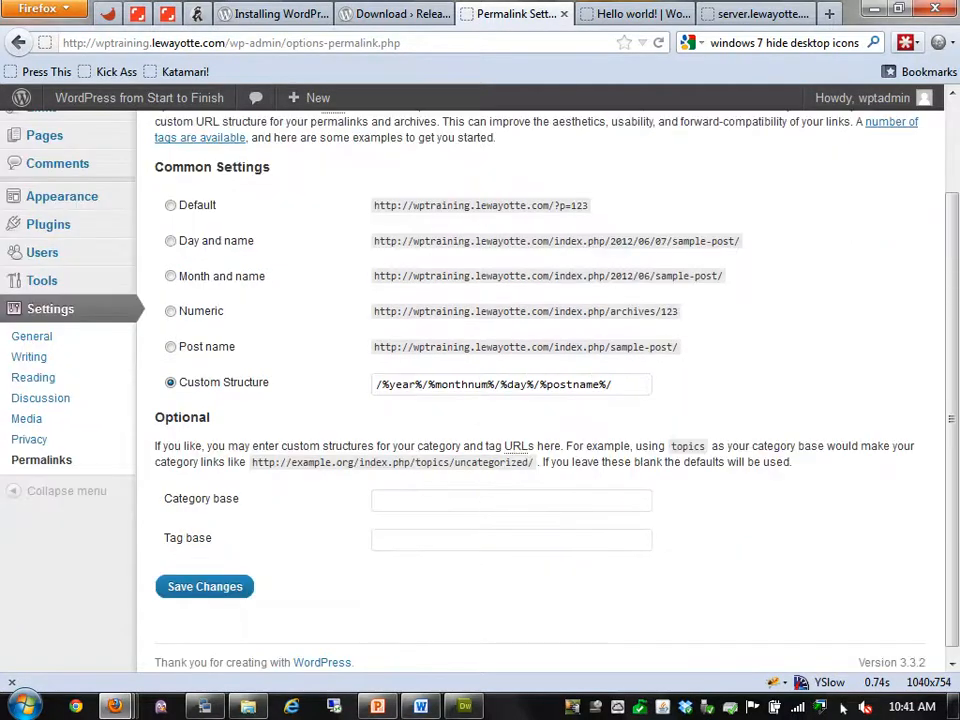
pyautogui.click(510, 500)
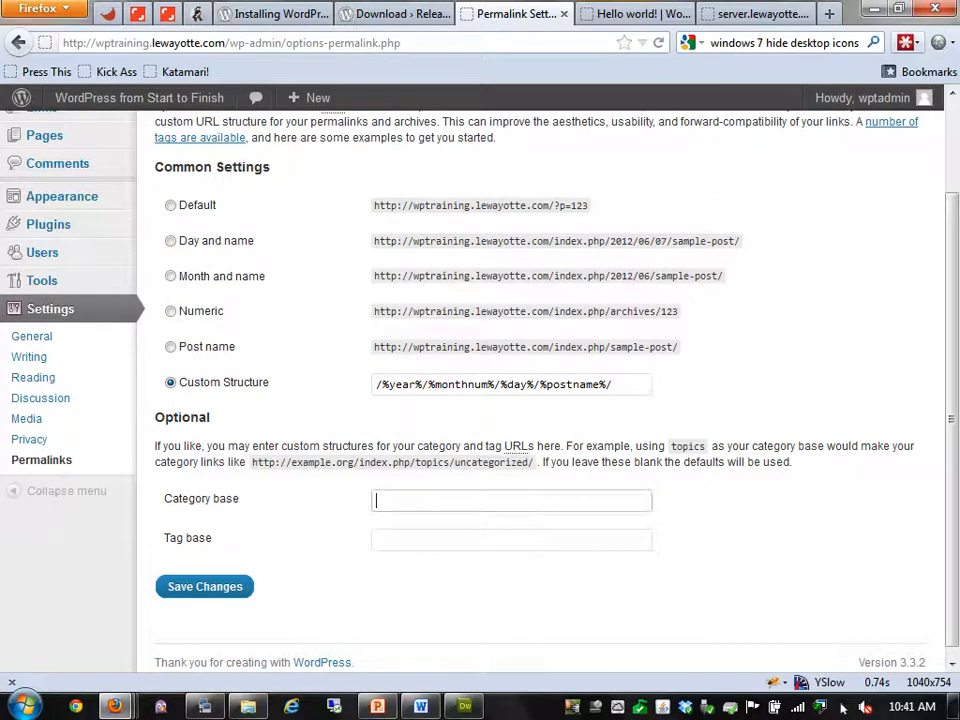
pyautogui.press('Tab')
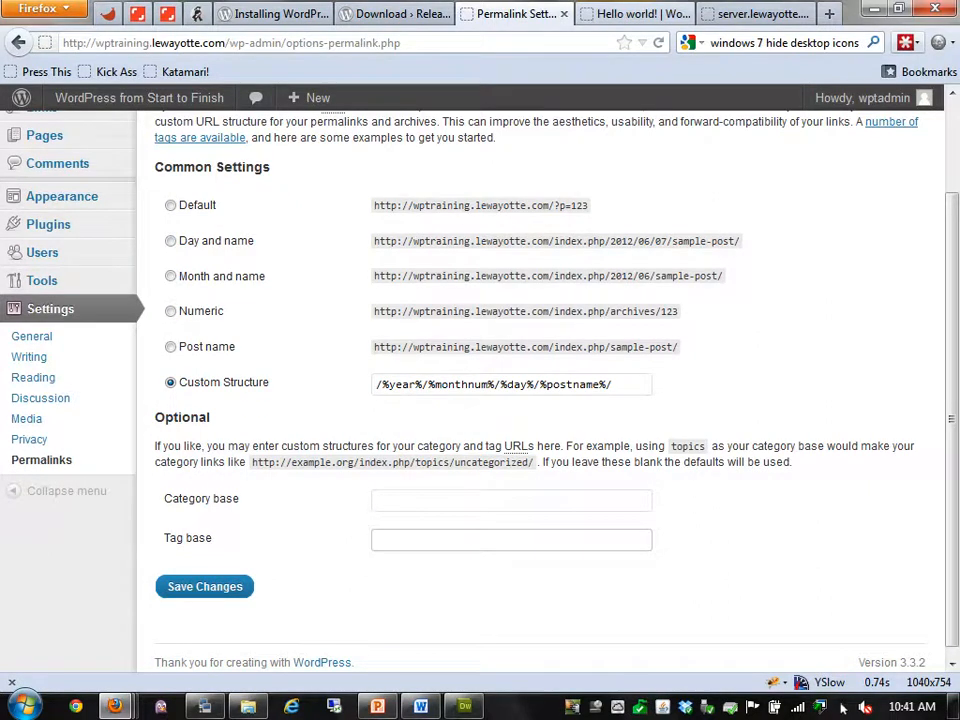
pyautogui.hotkey('ctrl', 'Tab')
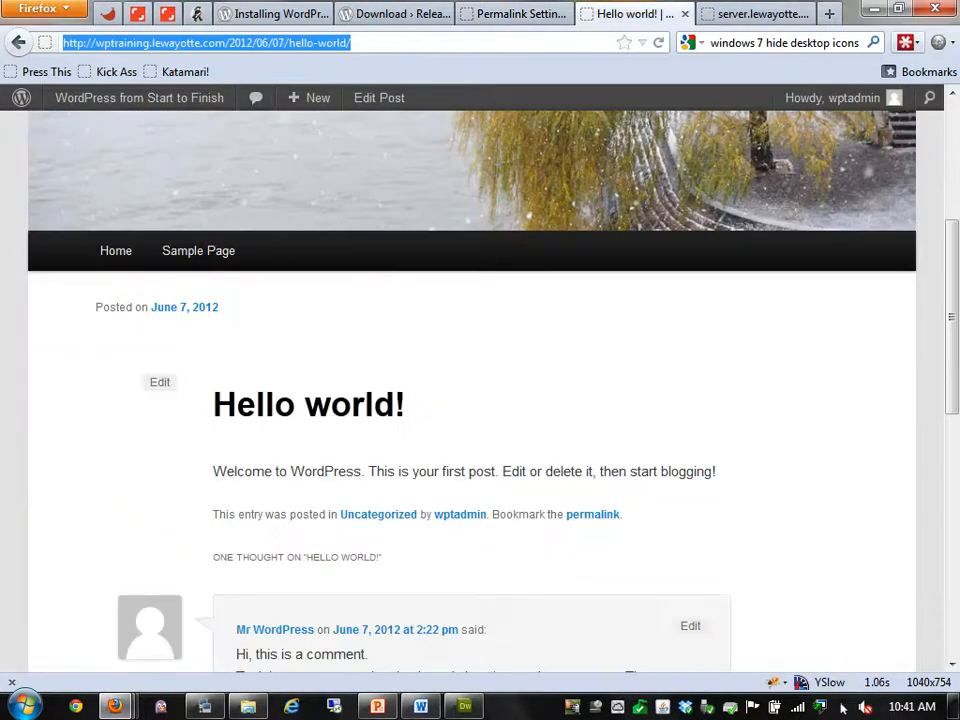
pyautogui.click(378, 515)
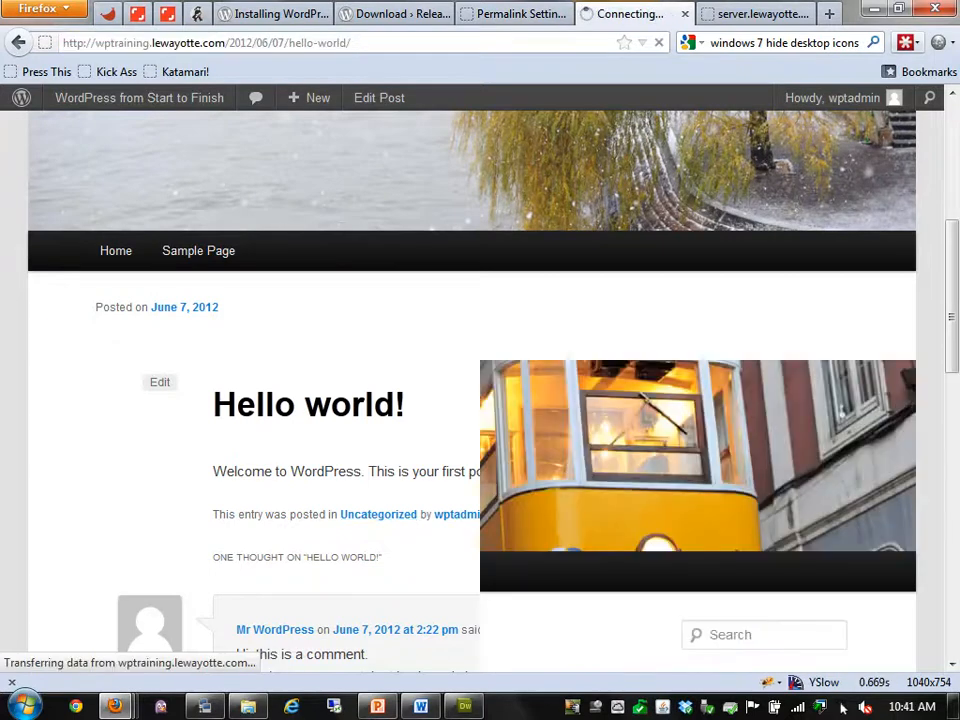
# Save c as the Category base on Permalink Settings
pyautogui.hotkey('ctrl', 'shift', 'Tab')
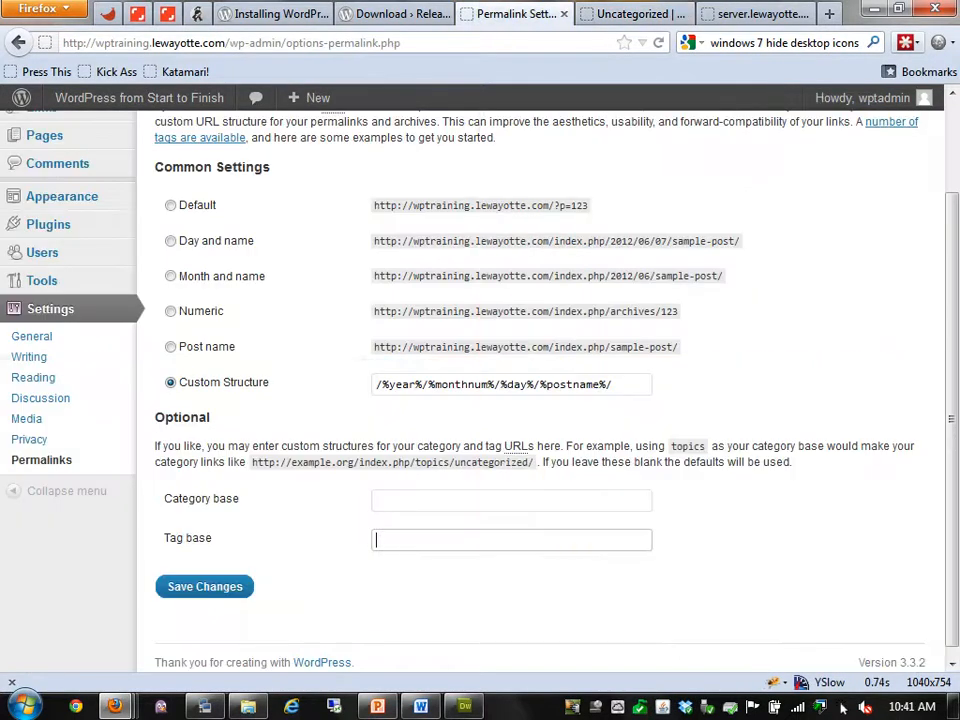
pyautogui.write('c')
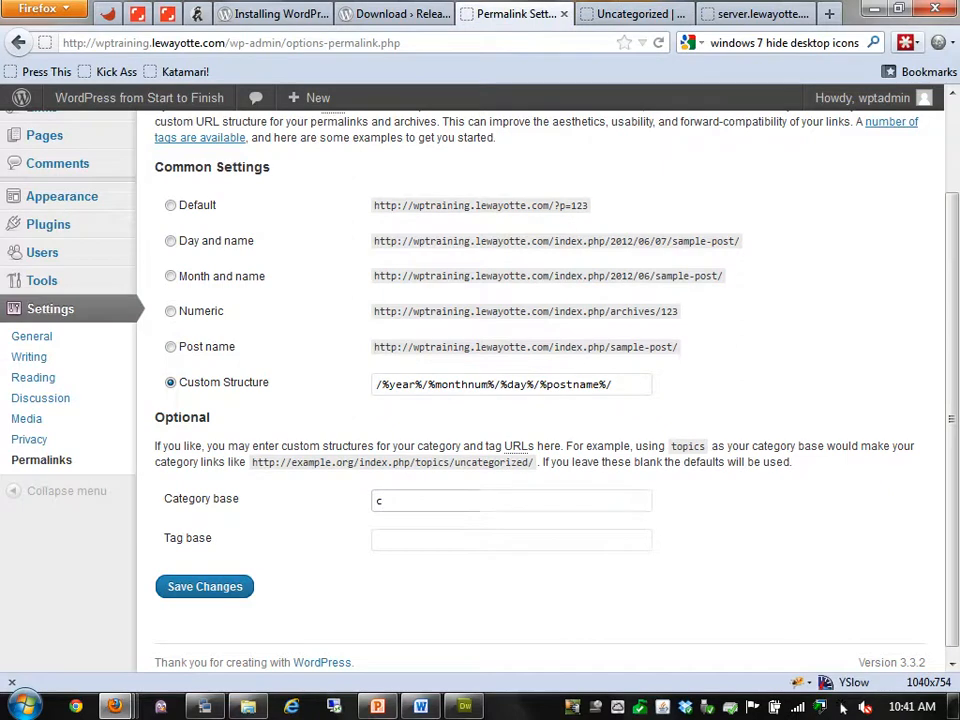
pyautogui.press('Return')
# Reload the Uncategorized archive at /c/uncategorized/ instead of /category/uncategorized/
pyautogui.hotkey('ctrl', 'Tab')
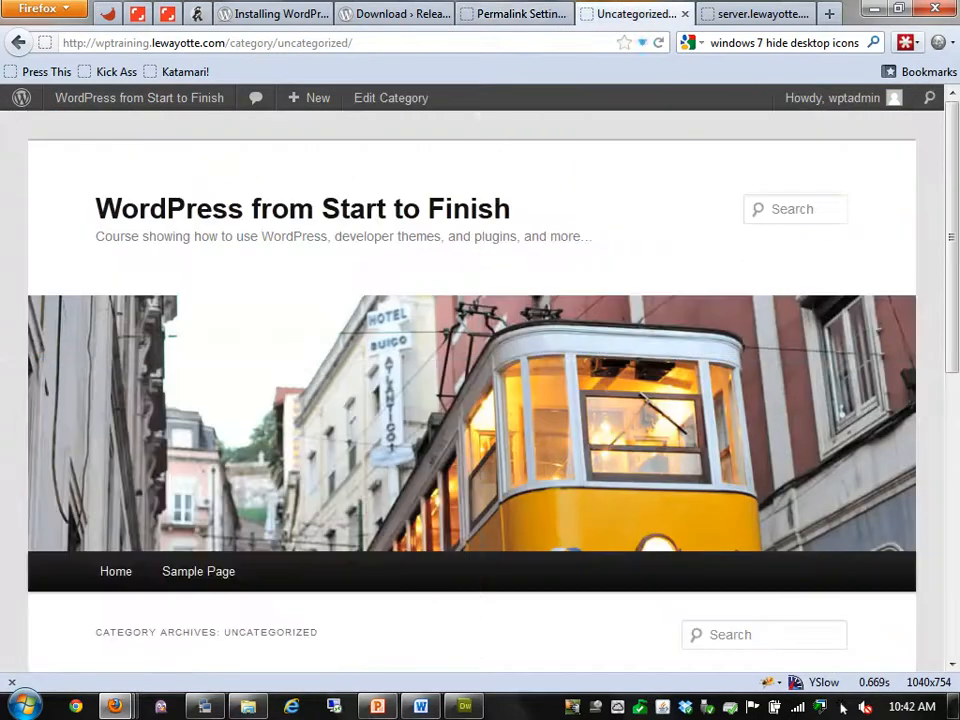
pyautogui.click(252, 43)
pyautogui.doubleClick(252, 43)
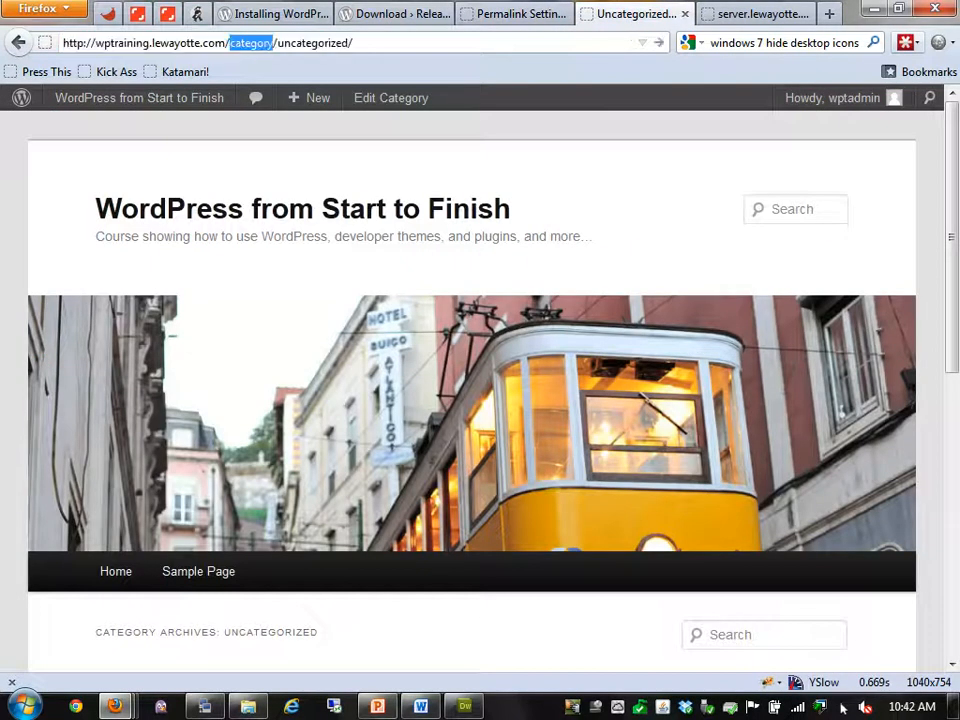
pyautogui.write('c')
pyautogui.press('Return')
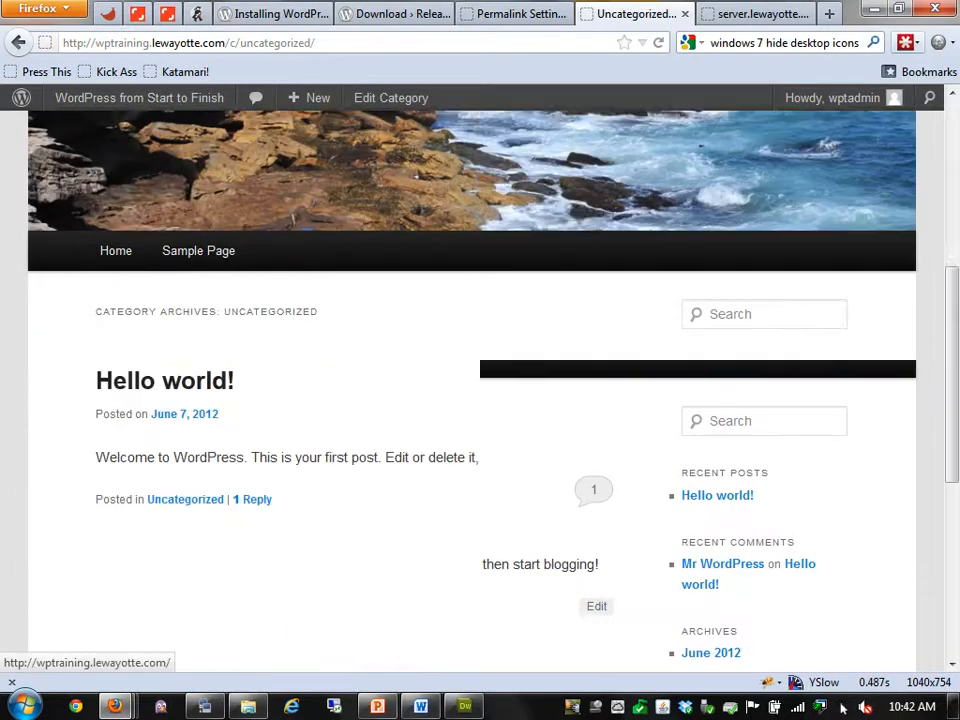
pyautogui.hotkey('ctrl', 'shift', 'Tab')
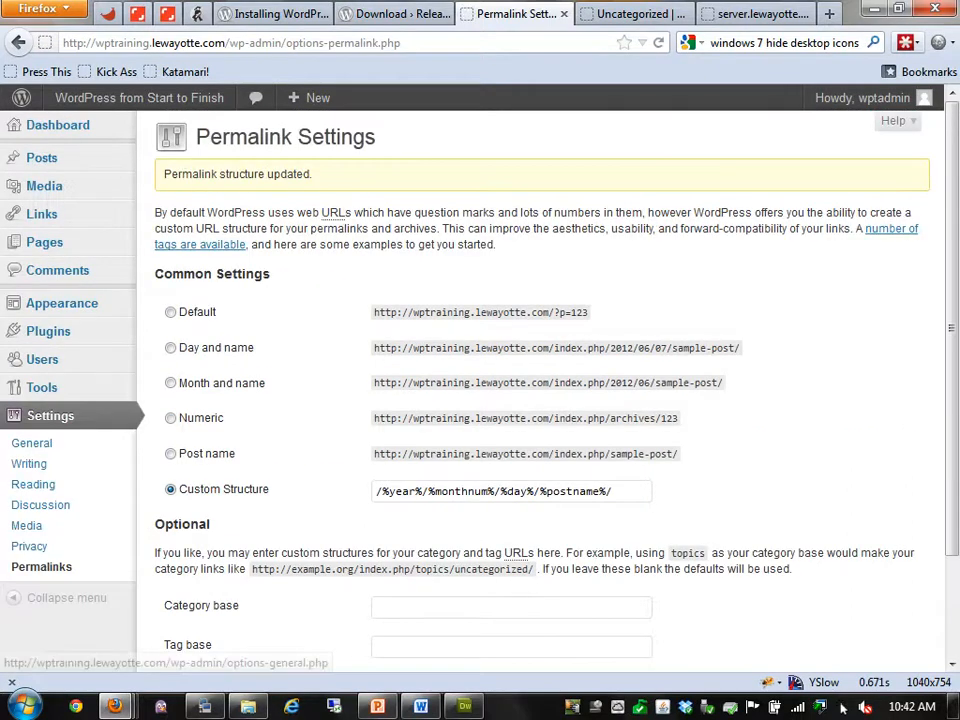
pyautogui.hotkey('alt', 'Tab')
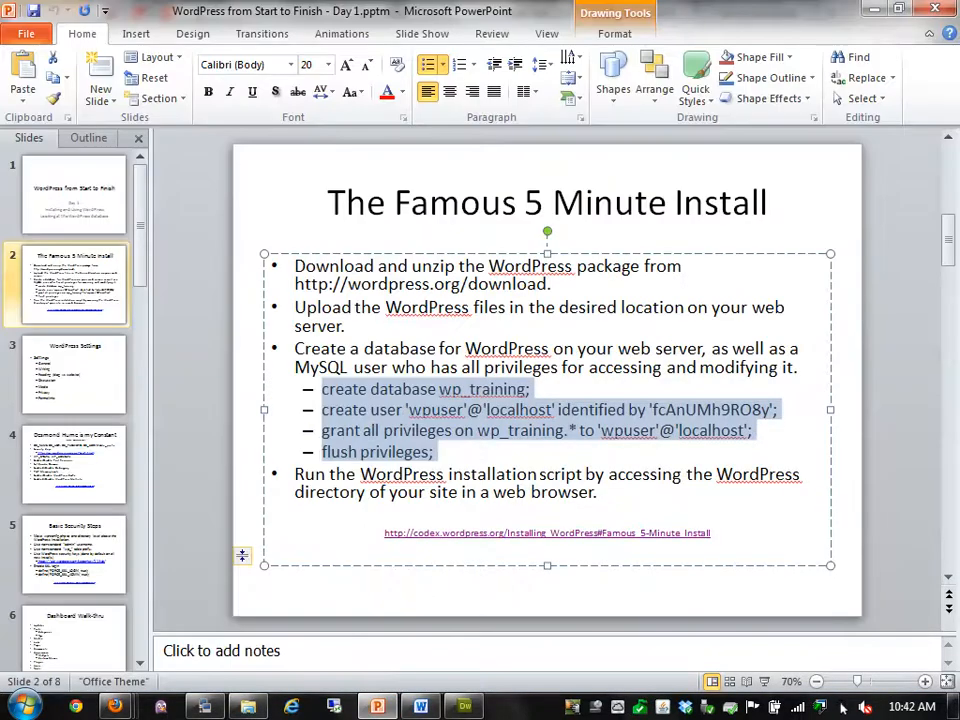
# Present from the current slide to the wp-config.php editing slide, end the show, and return to Dreamweaver
pyautogui.click(765, 682)
pyautogui.press('Right')
pyautogui.press('Right')
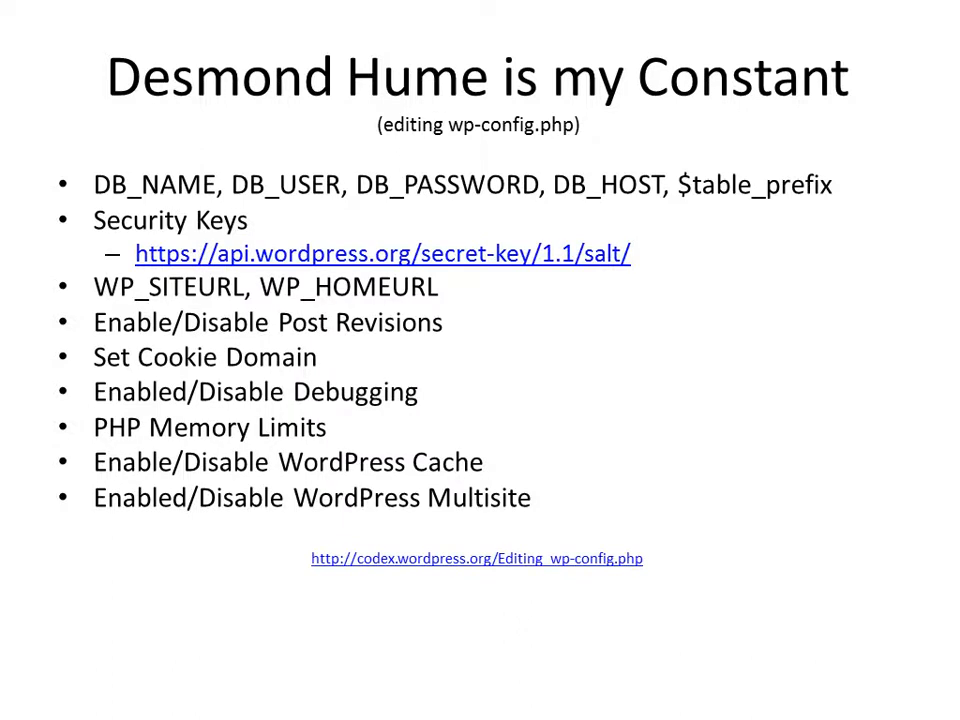
pyautogui.hotkey('alt', 'Tab')
pyautogui.hotkey('alt', 'Tab')
pyautogui.hotkey('alt', 'Tab')
pyautogui.press('Escape')
pyautogui.hotkey('alt', 'Tab')
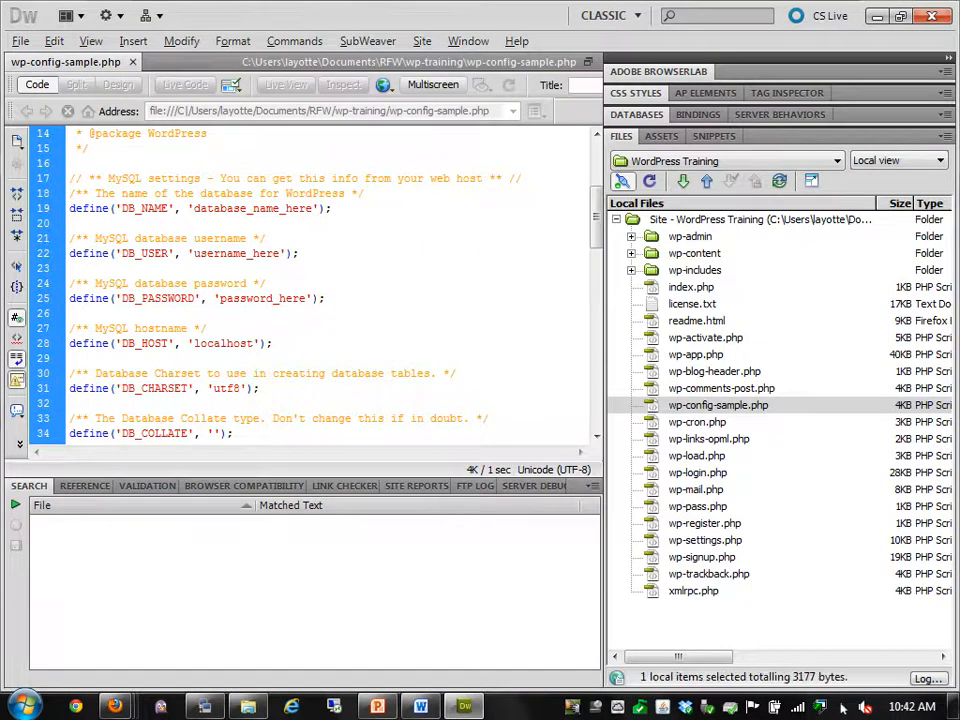
# Switch the Files panel to Local view and open wp-config.php
pyautogui.click(940, 161)
pyautogui.click(888, 189)
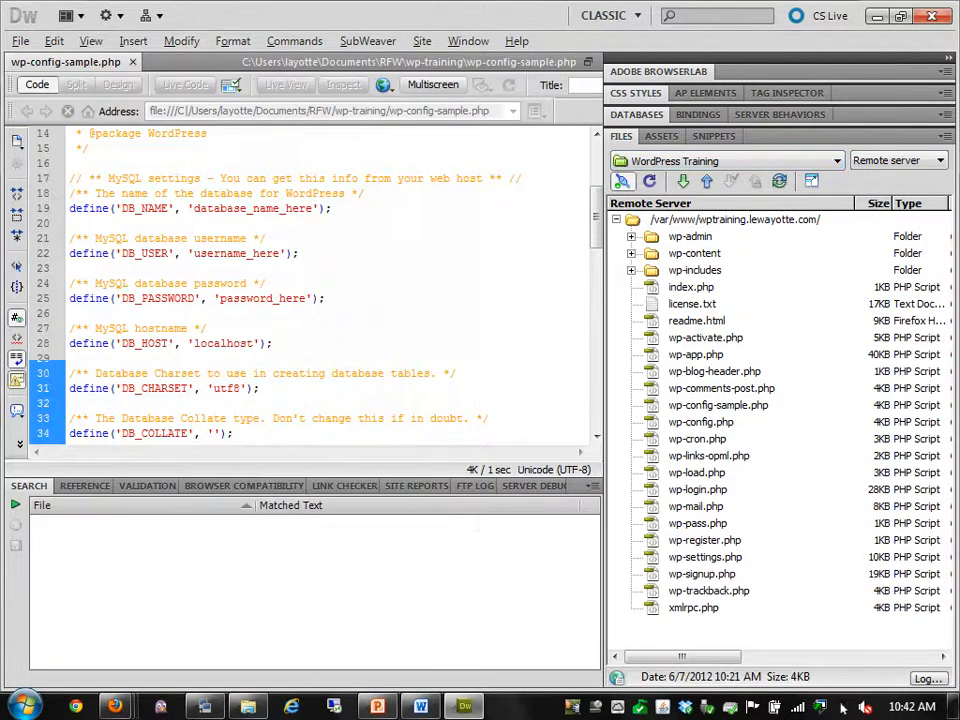
pyautogui.hotkey('alt', 'Down')
pyautogui.press('Up')
pyautogui.press('Return')
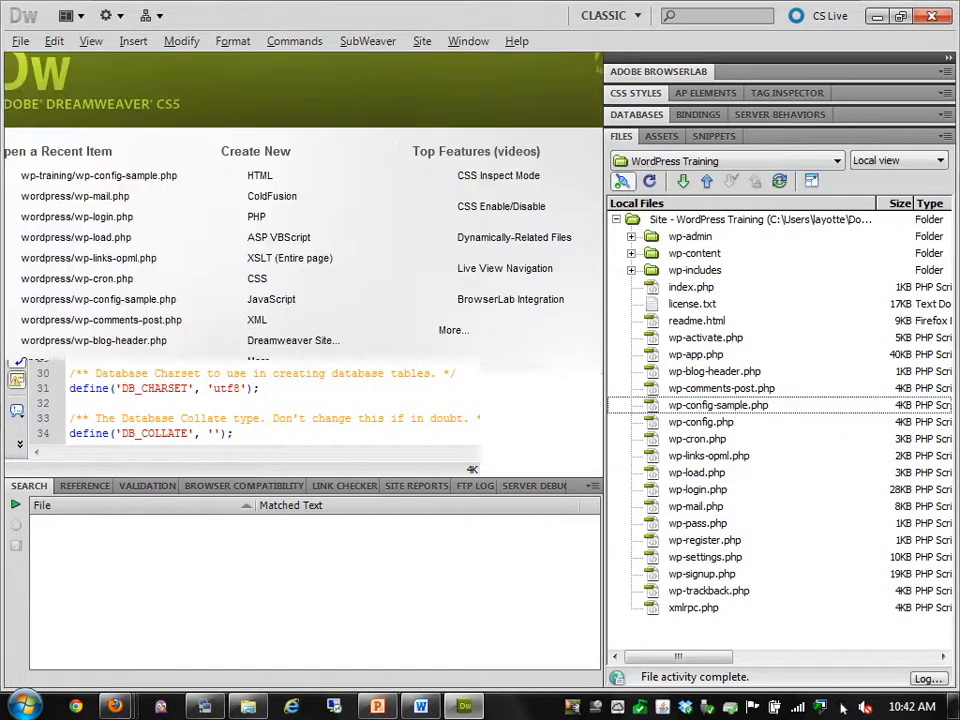
pyautogui.press('Down')
pyautogui.press('Return')
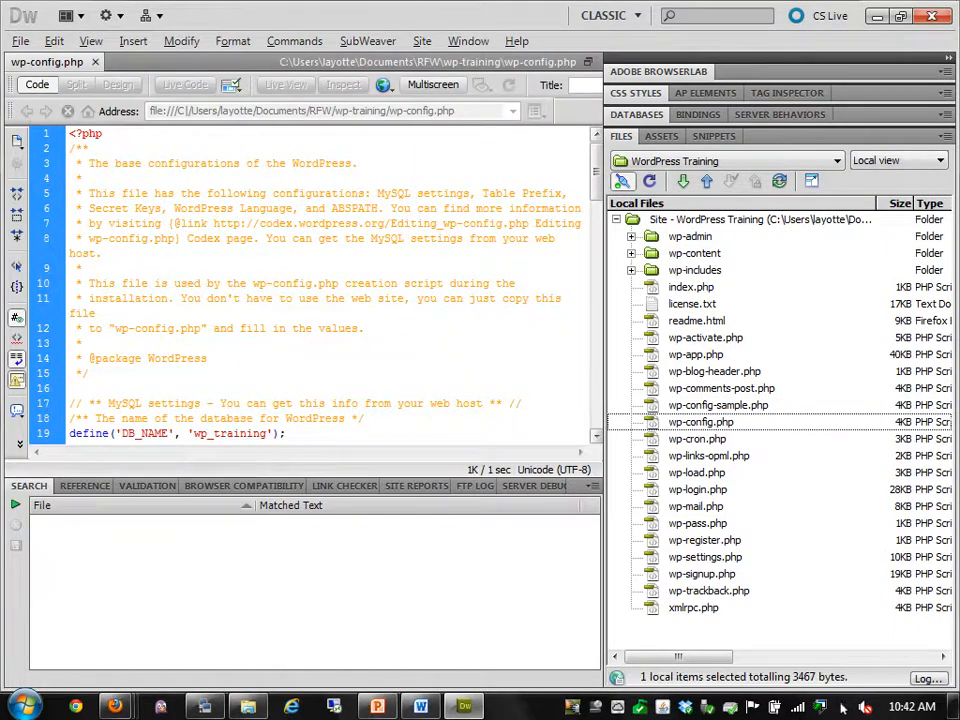
# Widen the code pane and select the secret-key generator URL on line 40
pyautogui.moveTo(604, 350); pyautogui.dragTo(734, 350)
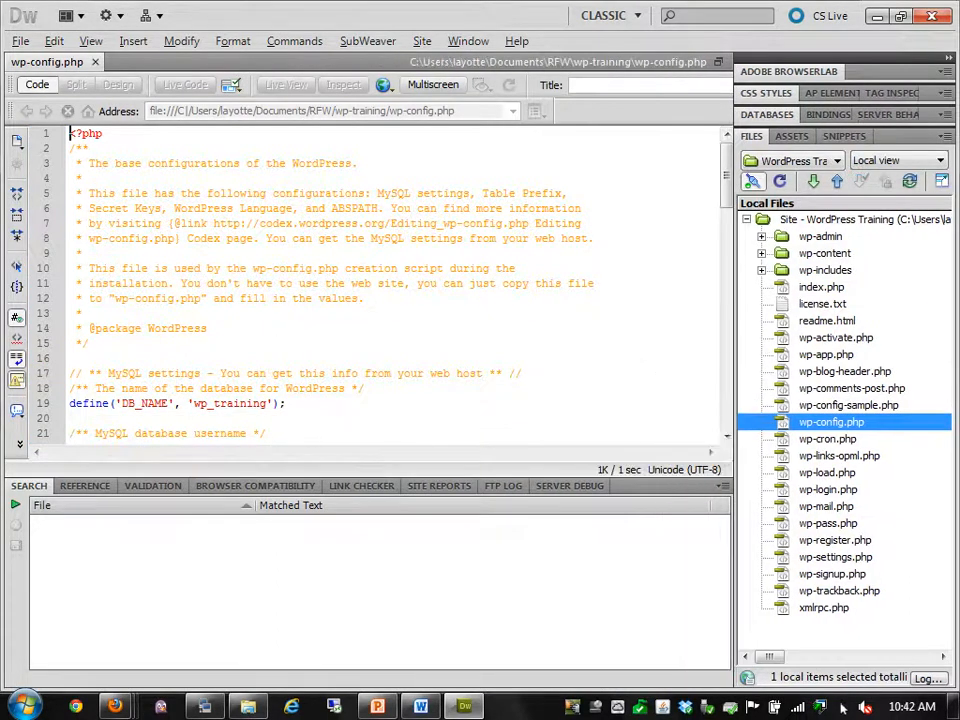
pyautogui.click(508, 268)
pyautogui.scroll(-2, 843, 706)
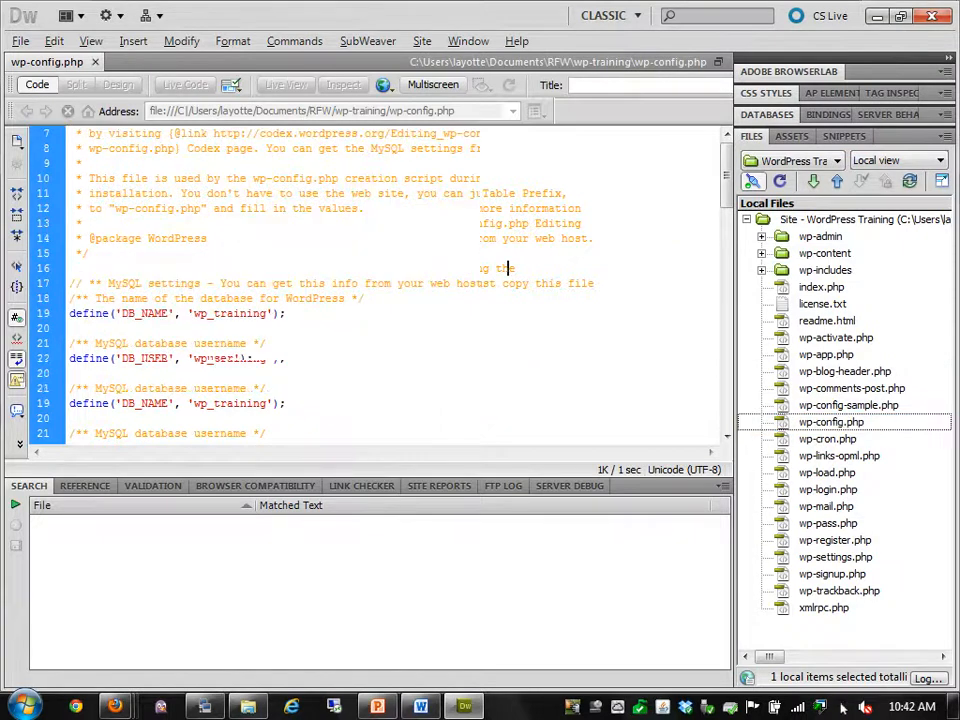
pyautogui.scroll(-1, 843, 706)
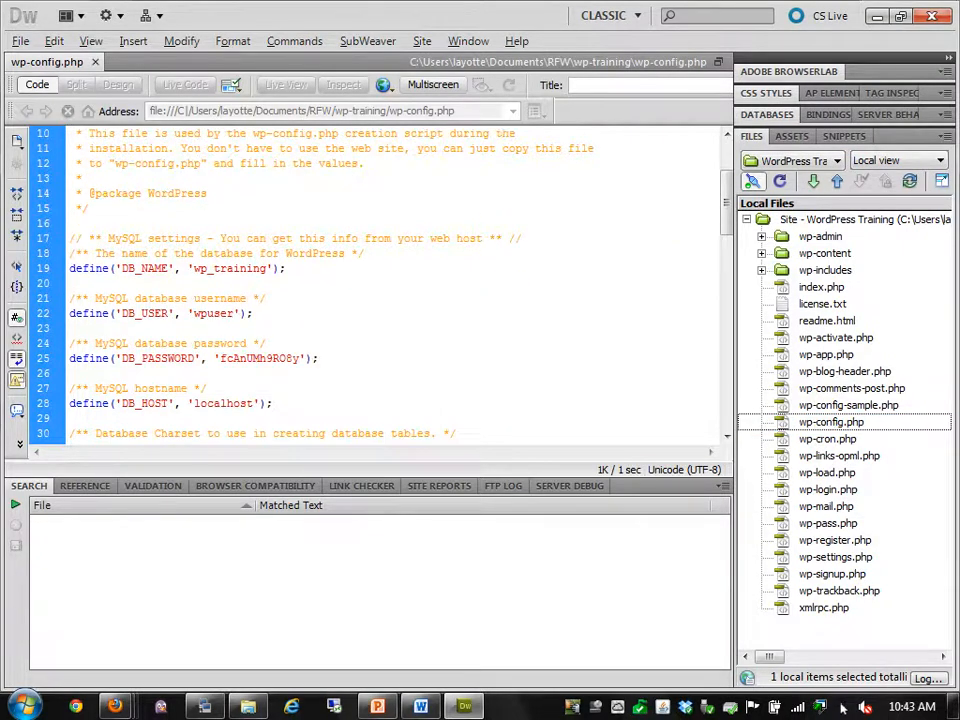
pyautogui.scroll(-1, 843, 706)
pyautogui.scroll(-5, 843, 706)
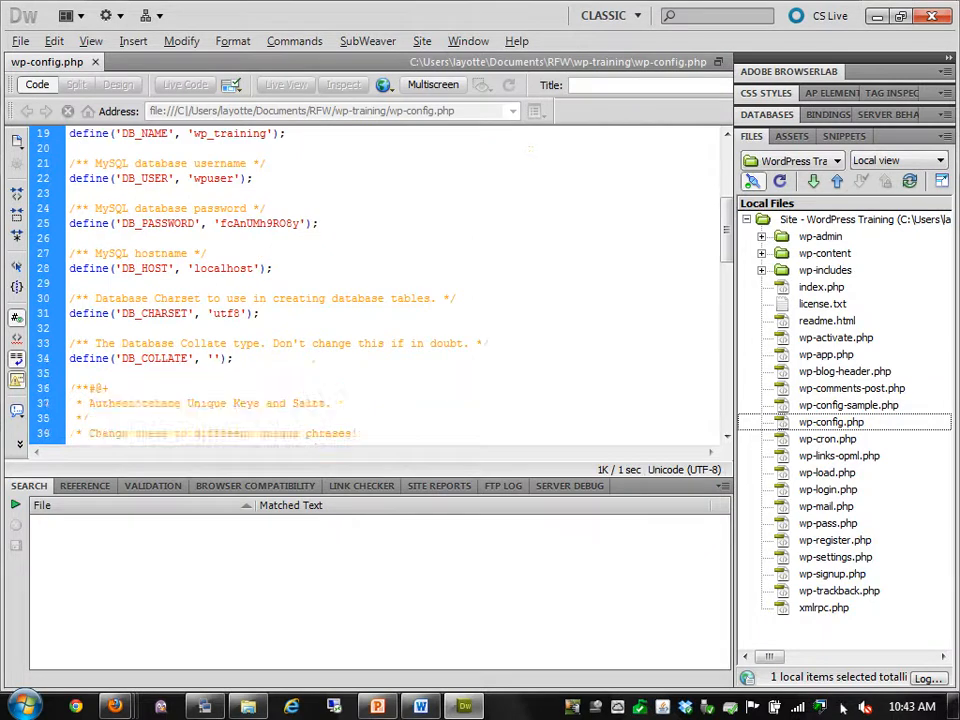
pyautogui.scroll(-3, 843, 706)
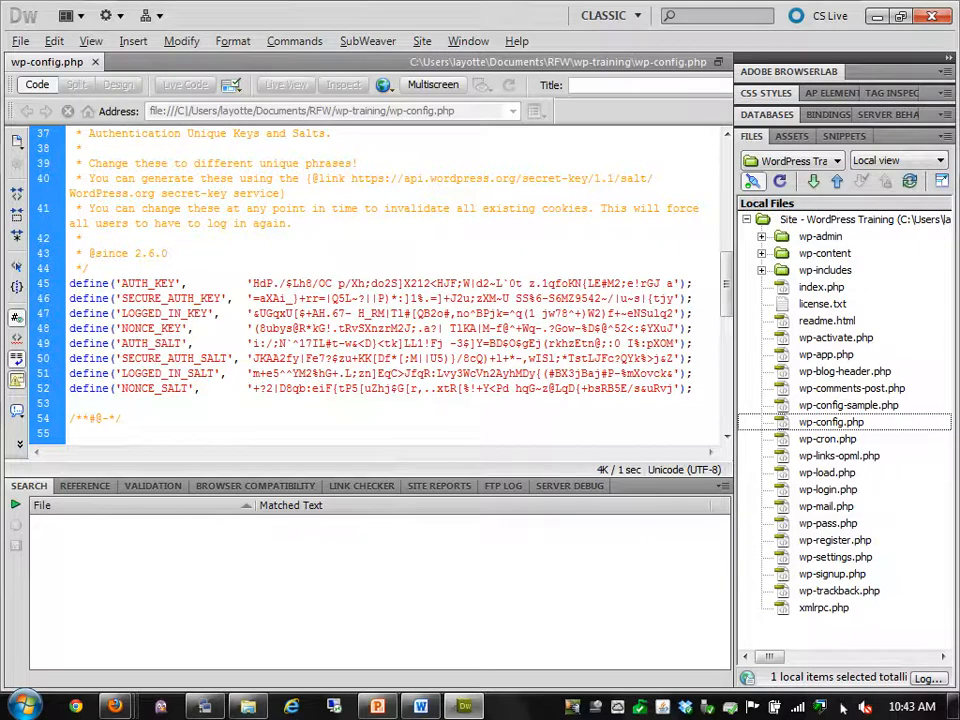
pyautogui.moveTo(352, 179); pyautogui.dragTo(652, 179)
# Copy the secret-key generator URL and load it in a new Firefox tab
pyautogui.rightClick(557, 182)
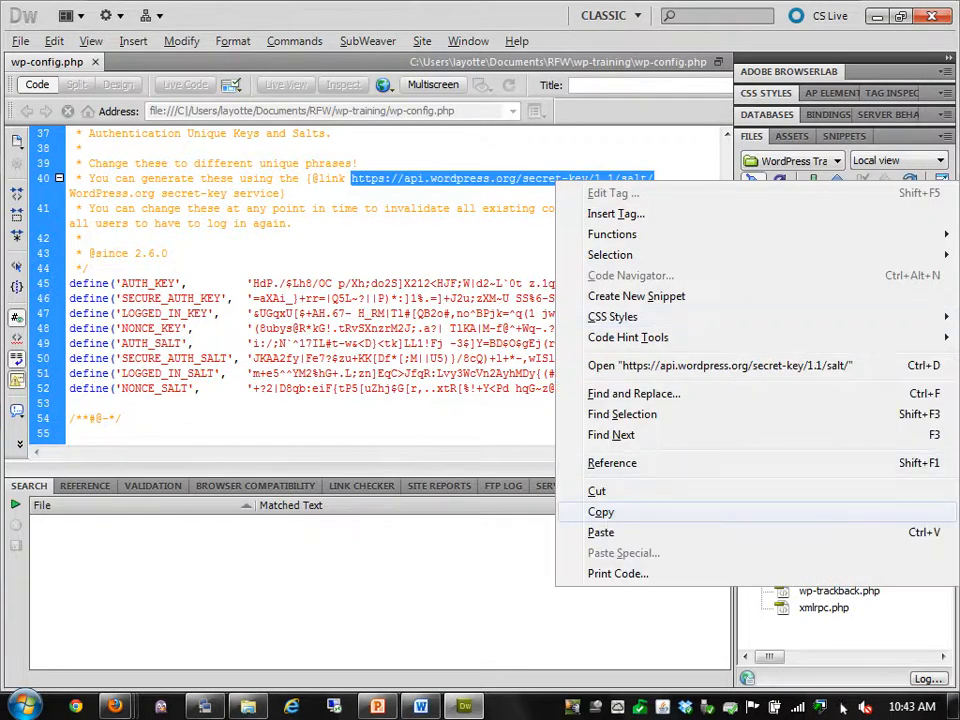
pyautogui.click(601, 512)
pyautogui.click(115, 706)
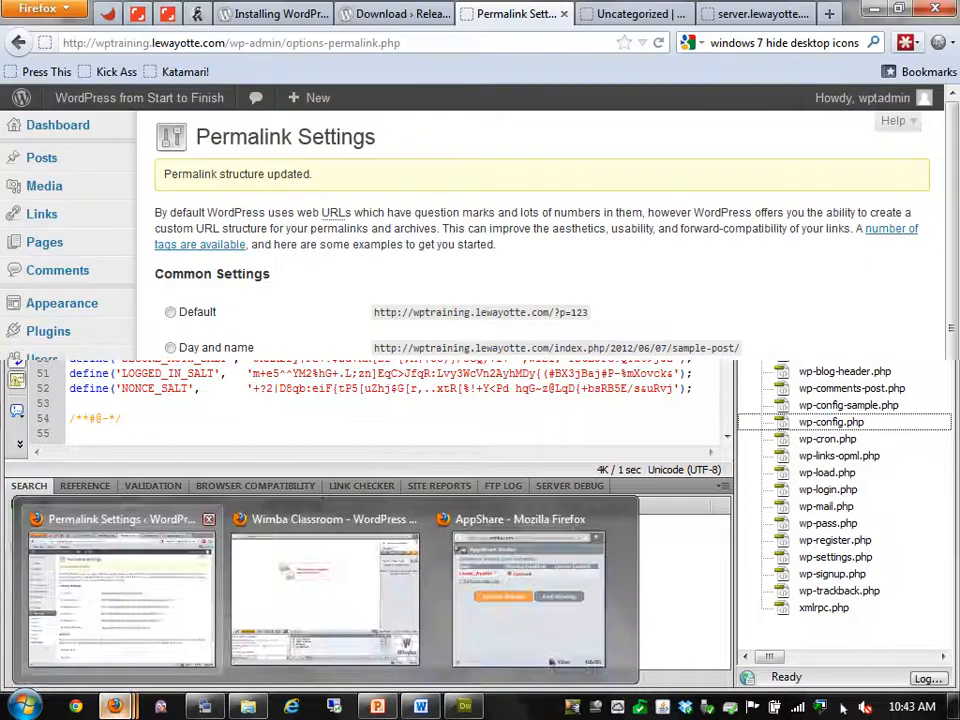
pyautogui.click(121, 598)
pyautogui.hotkey('ctrl', 't')
pyautogui.hotkey('ctrl', 'v')
pyautogui.press('Return')
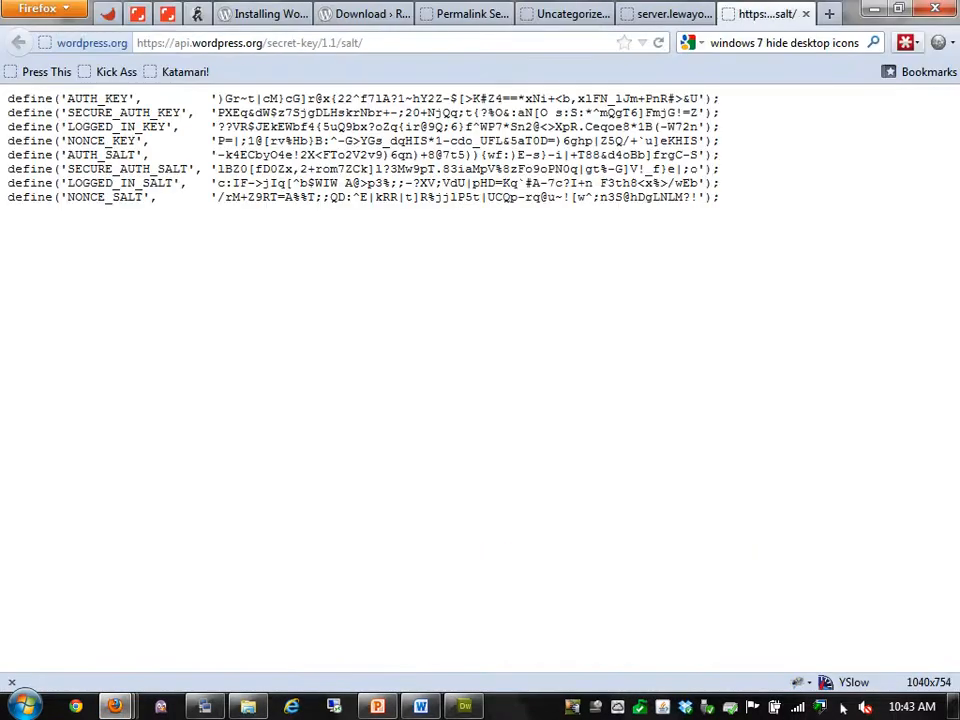
# Select all the generated key lines, then return to wp-config.php at the end of line 42
pyautogui.hotkey('ctrl', 'a')
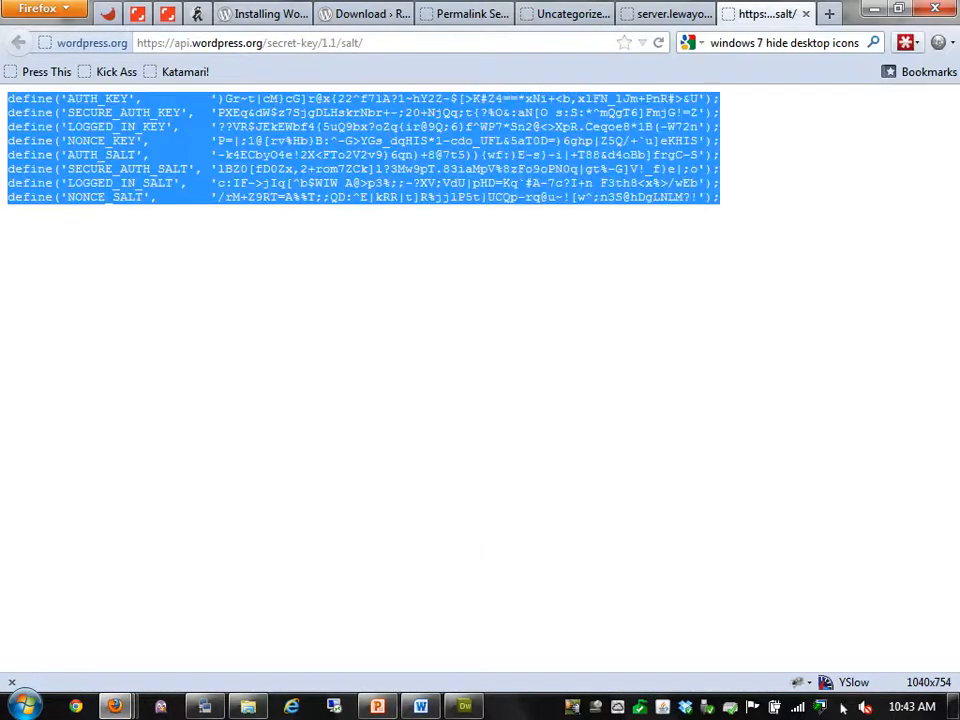
pyautogui.hotkey('alt', 'Tab')
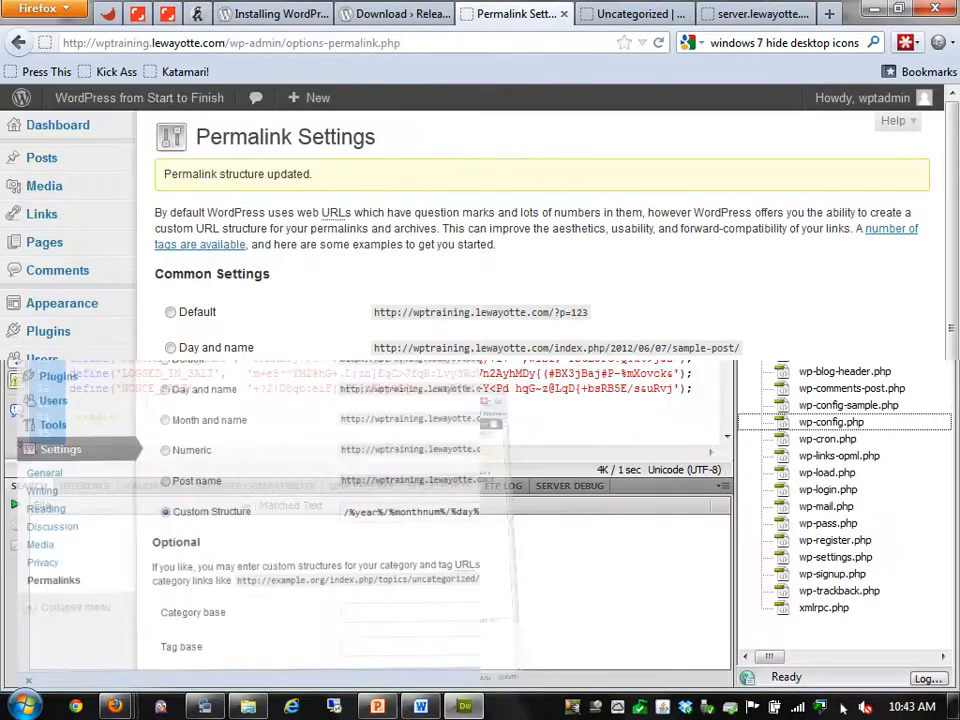
pyautogui.click(82, 238)
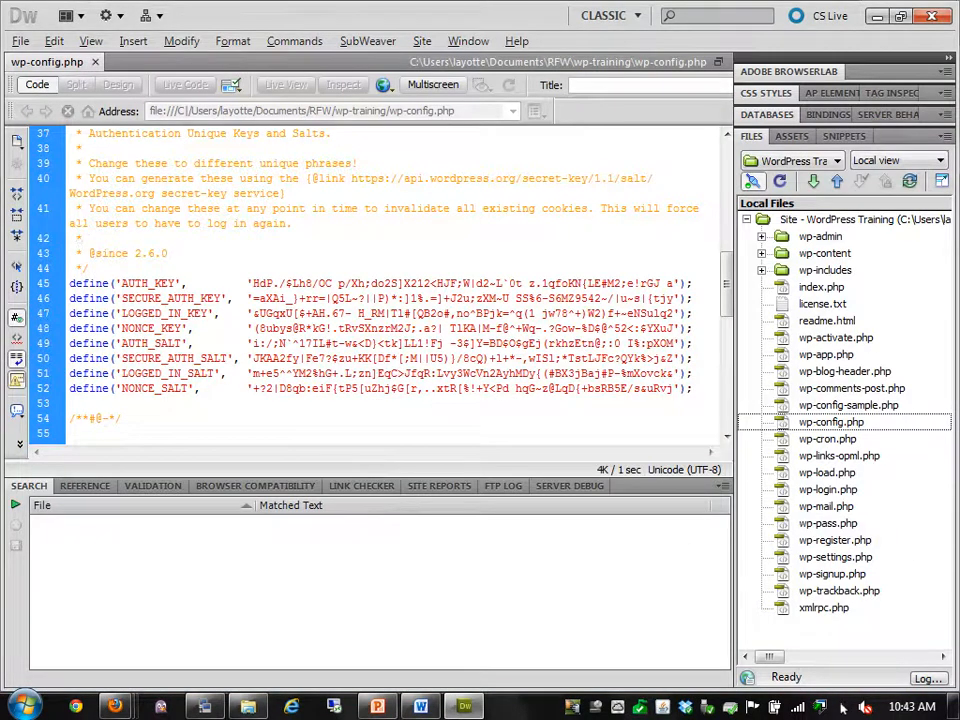
# Check the table prefix wp_training_ and the empty WPLANG setting in wp-config.php
pyautogui.scroll(-3, 841, 706)
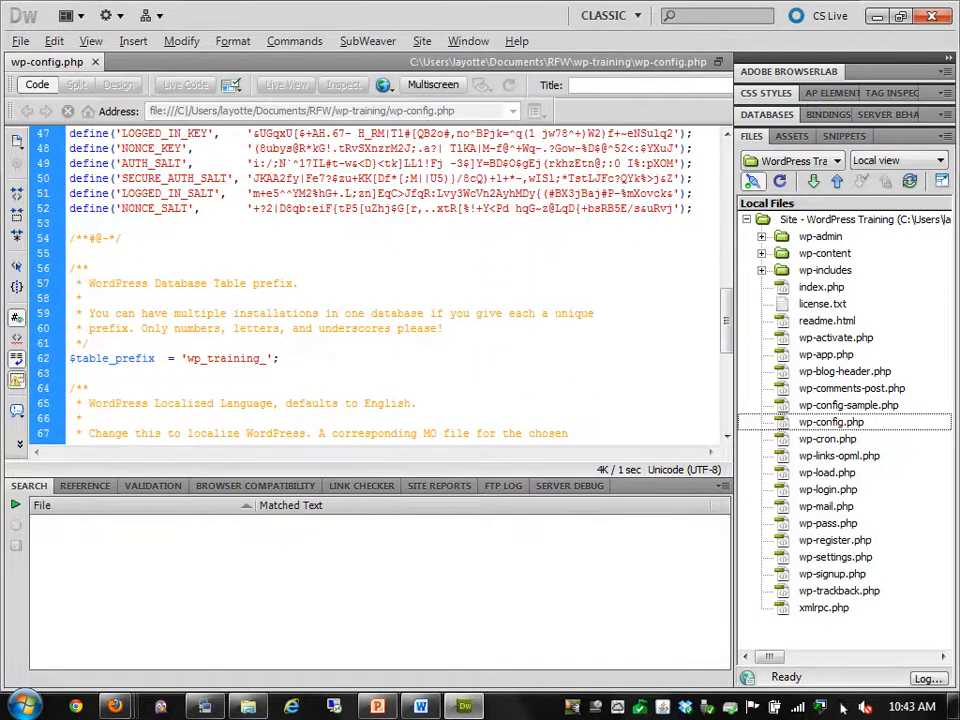
pyautogui.scroll(-2, 841, 706)
pyautogui.doubleClick(228, 268)
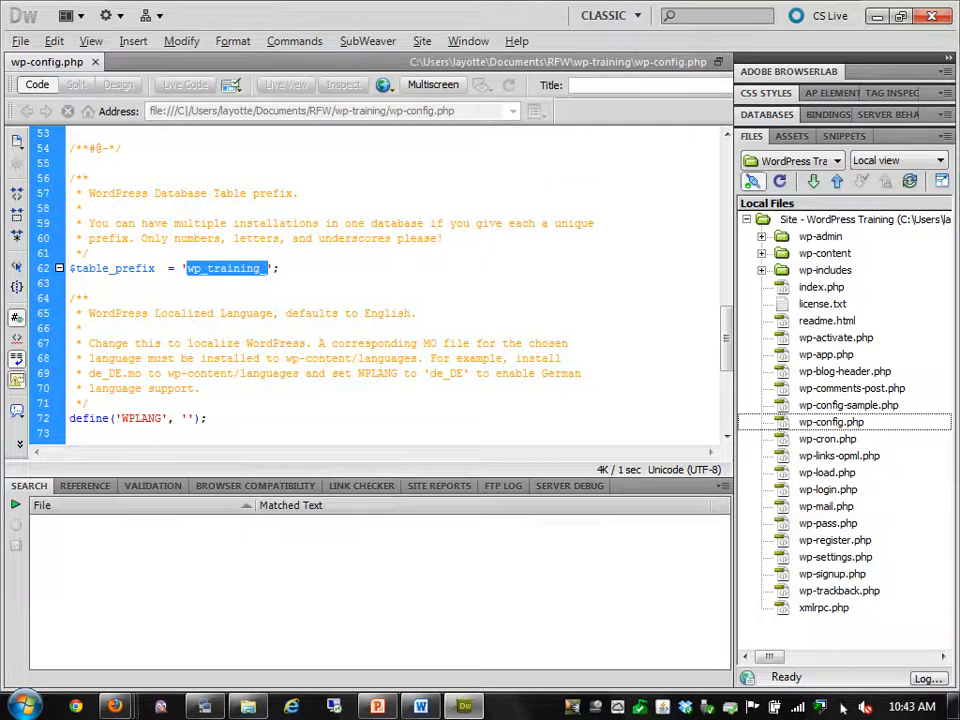
pyautogui.scroll(-4, 843, 706)
pyautogui.click(187, 238)
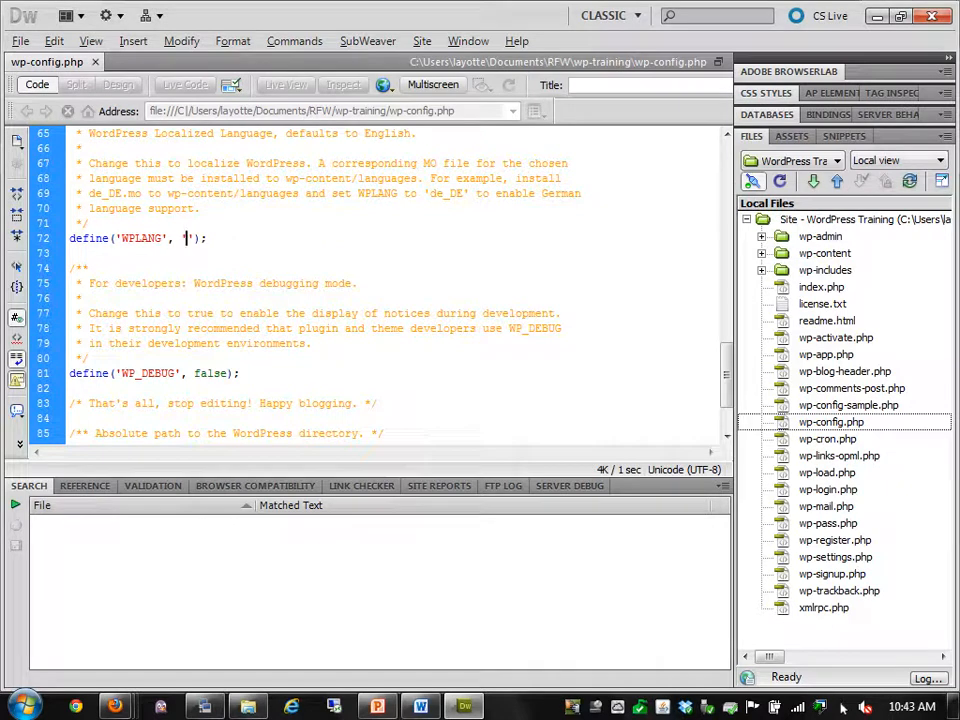
pyautogui.scroll(1, 843, 706)
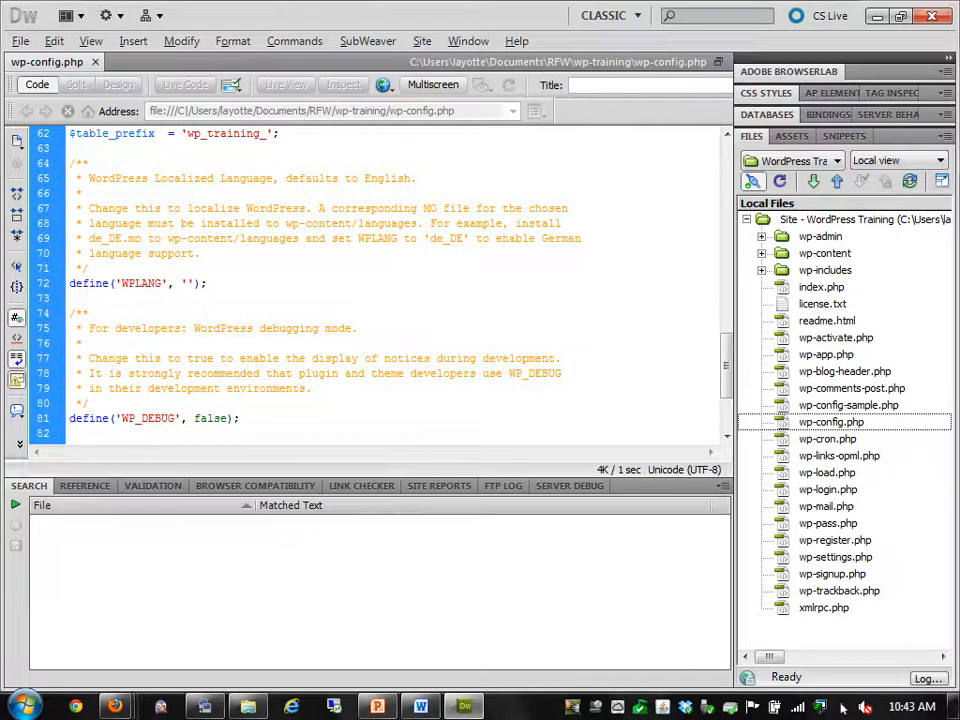
# Find WP_DEBUG on line 81 and select its false value
pyautogui.scroll(-1, 843, 706)
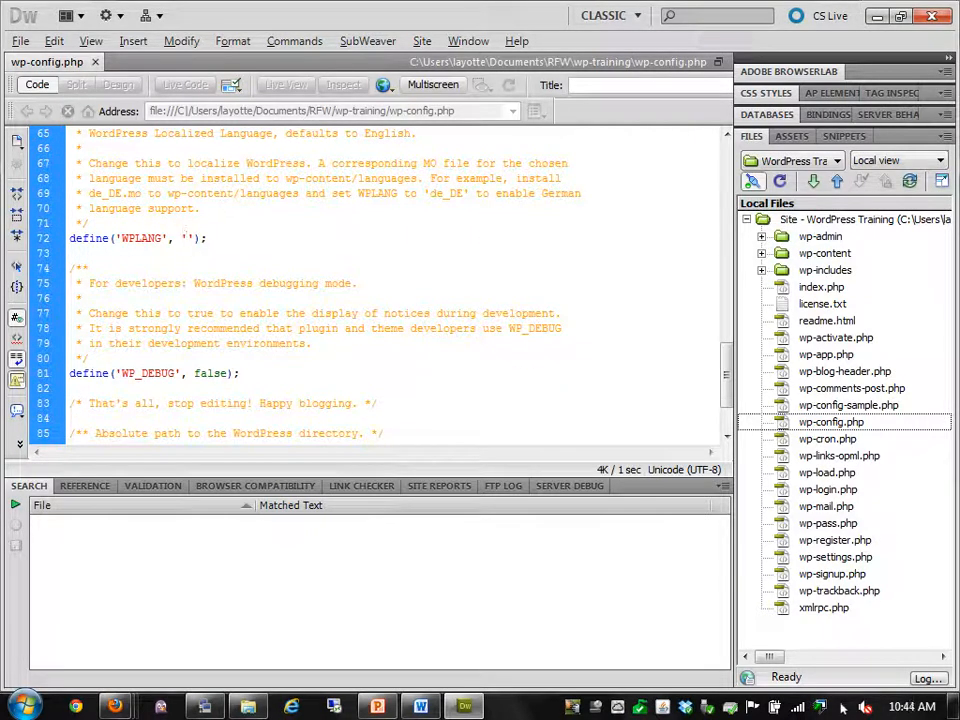
pyautogui.scroll(-2, 843, 706)
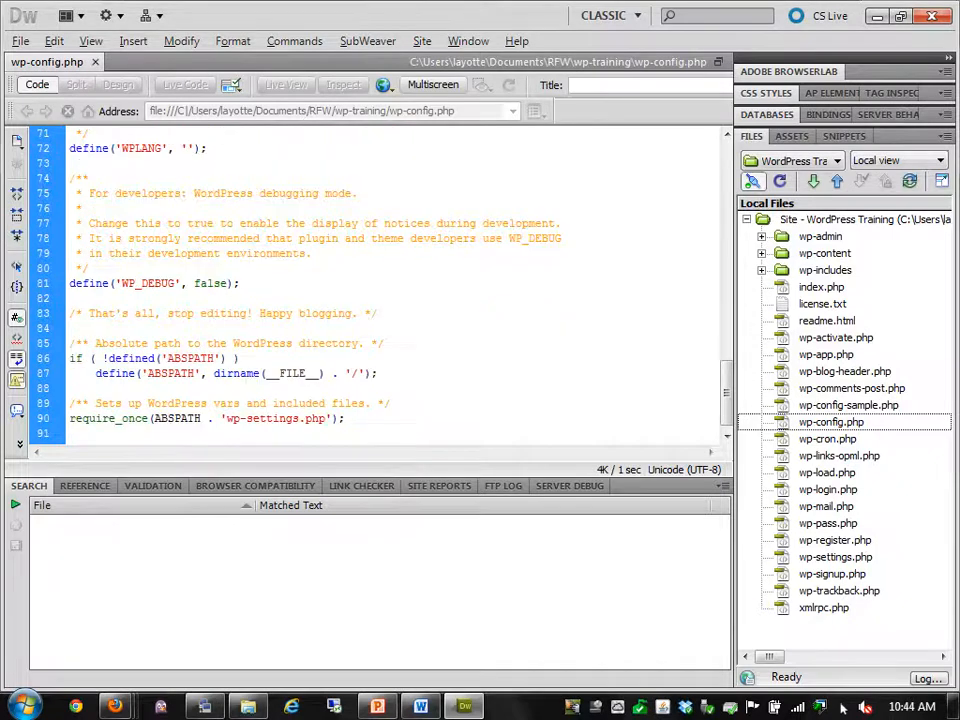
pyautogui.doubleClick(148, 283)
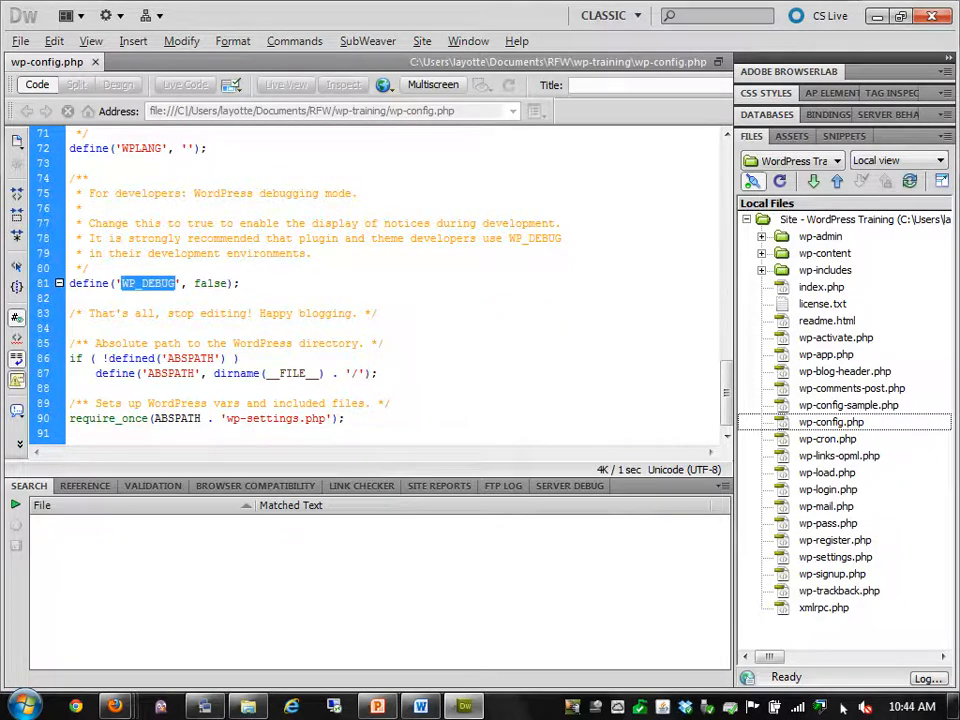
pyautogui.doubleClick(211, 283)
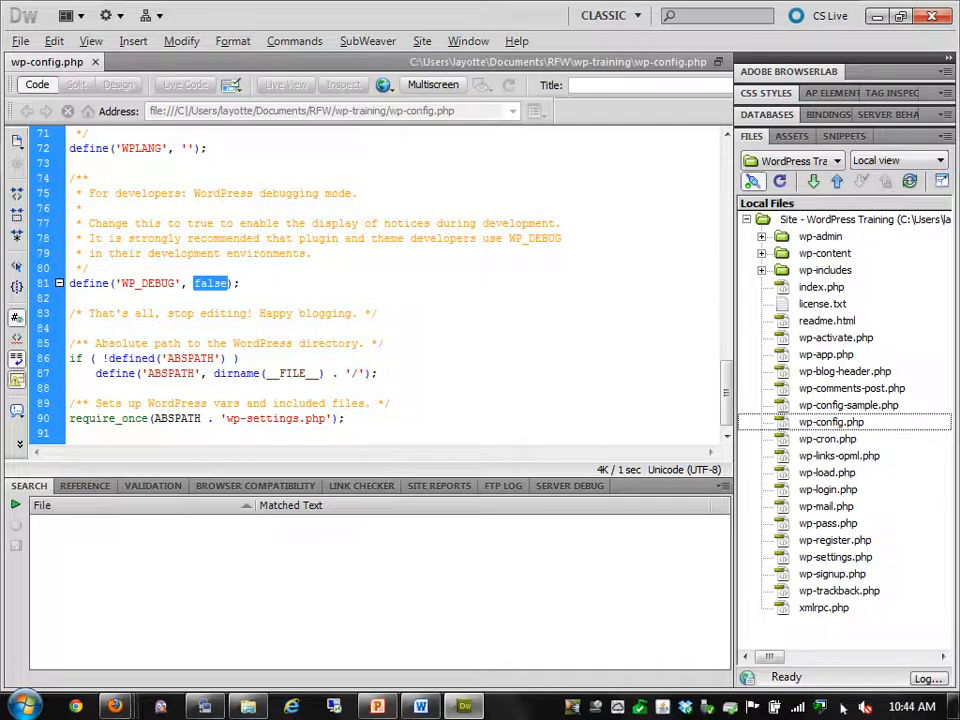
pyautogui.click(464, 706)
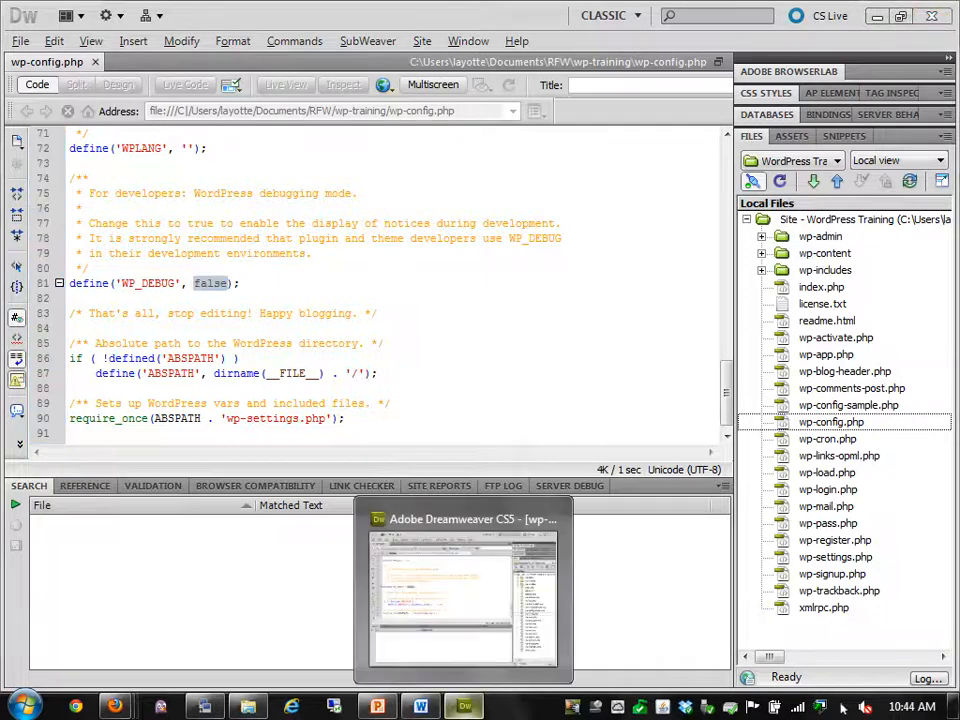
# In PowerPoint, go to slide 4's Codex Editing wp-config.php link and start the slide show with Shift+F5
pyautogui.click(377, 706)
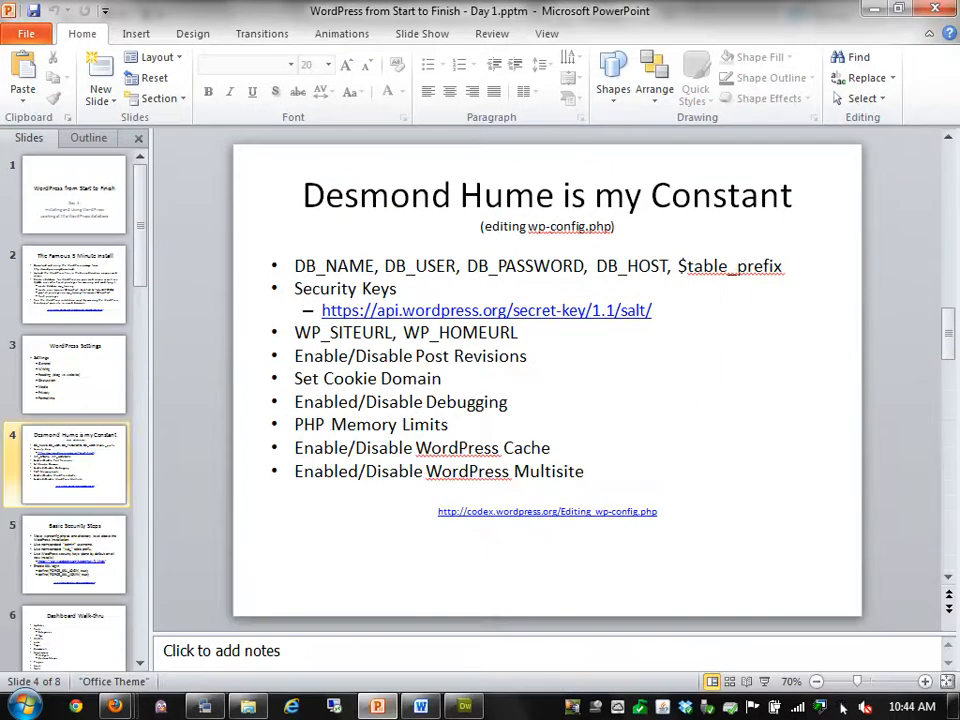
pyautogui.click(565, 511)
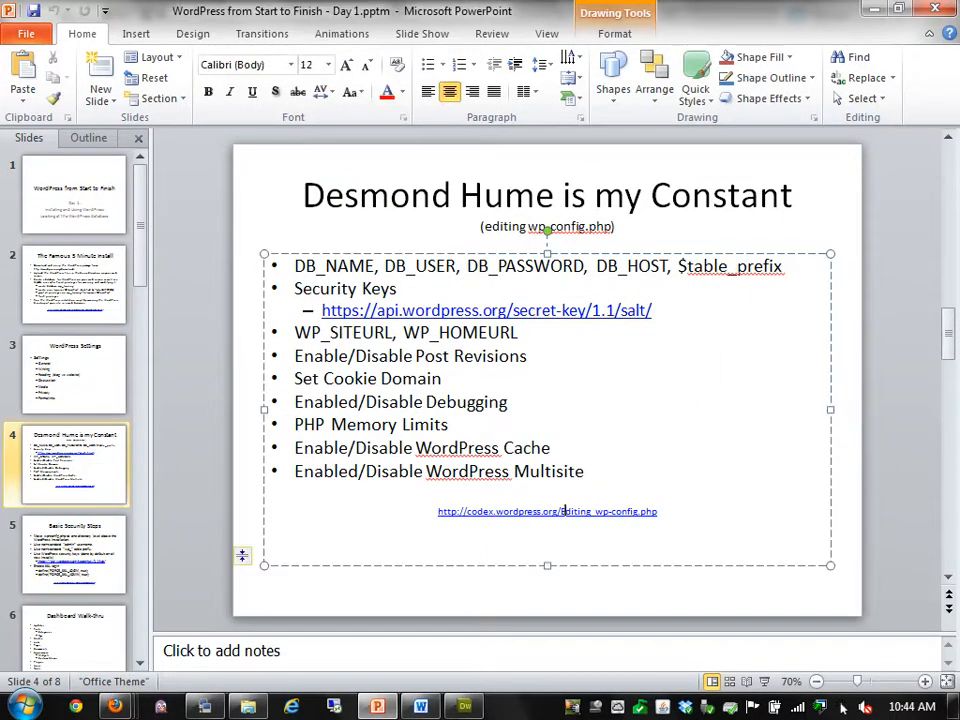
pyautogui.doubleClick(567, 511)
pyautogui.click(660, 511)
pyautogui.hotkey('shift', 'F5')
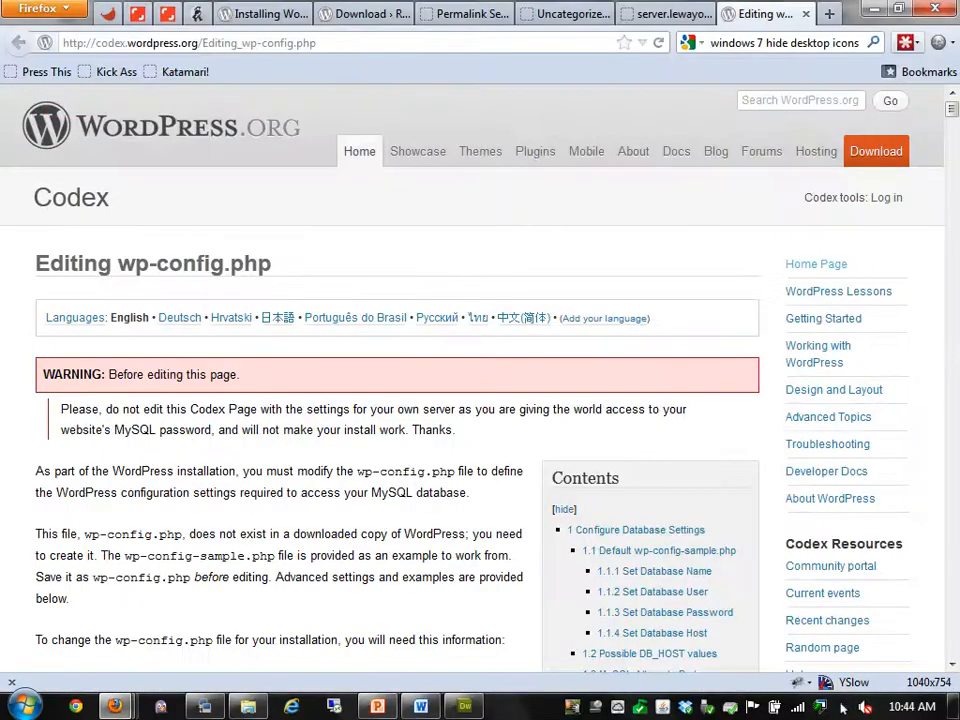
# Search the Codex page for 'debug' to jump to the Debug section
pyautogui.scroll(-4, 480, 378)
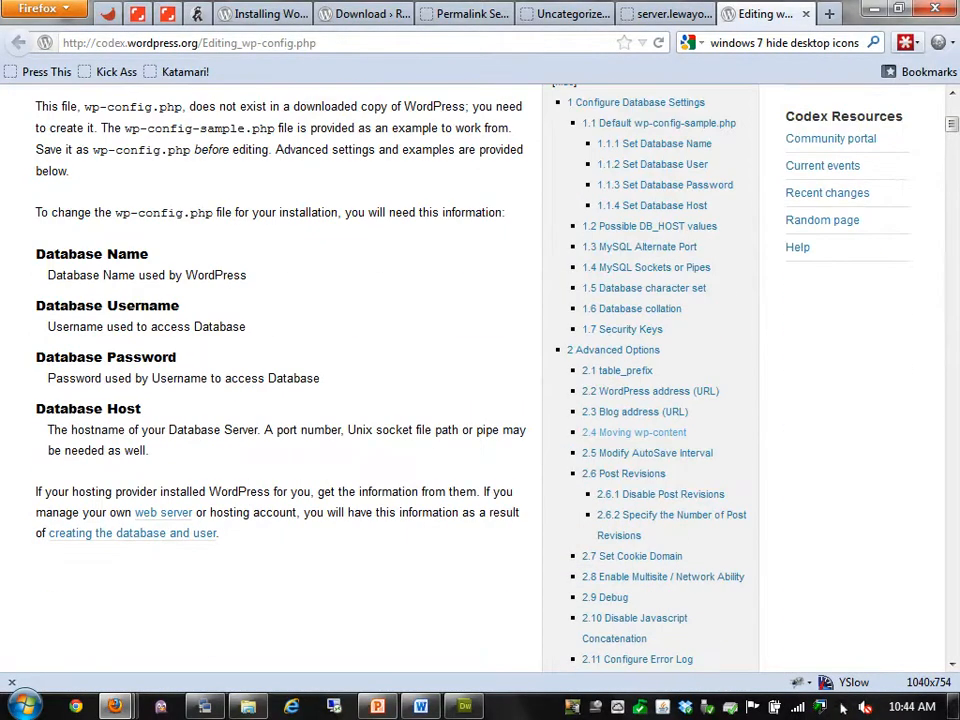
pyautogui.hotkey('ctrl', 'f')
pyautogui.write('debug')
pyautogui.press('Return')
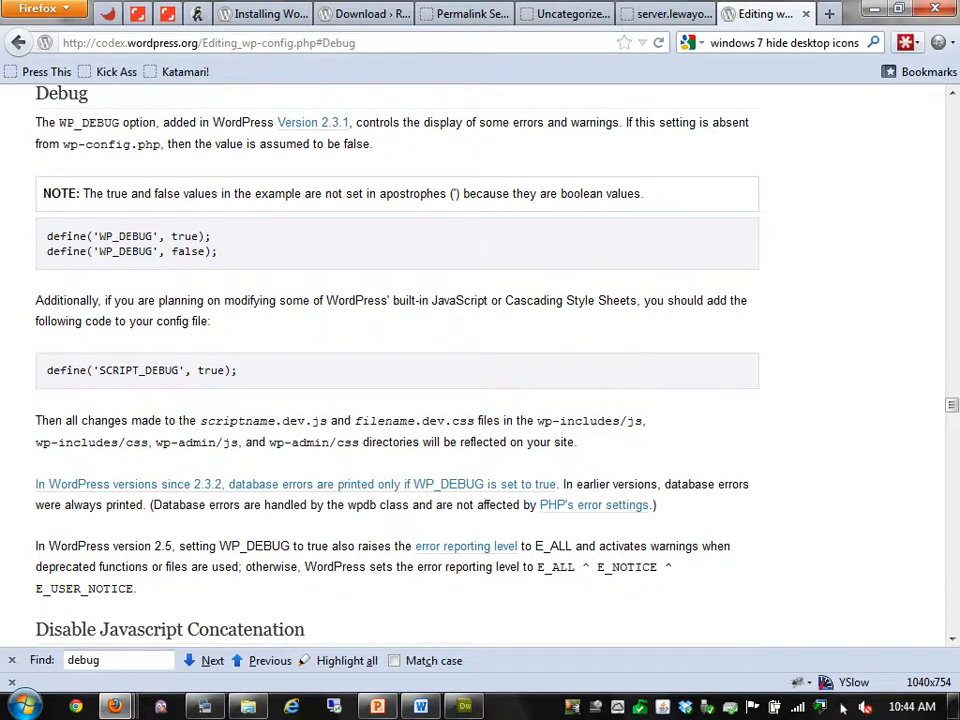
# Try selecting the WP_DEBUG true and WP_DEBUG_LOG example lines in the Debug section
pyautogui.scroll(-7, 843, 707)
pyautogui.scroll(-4, 843, 707)
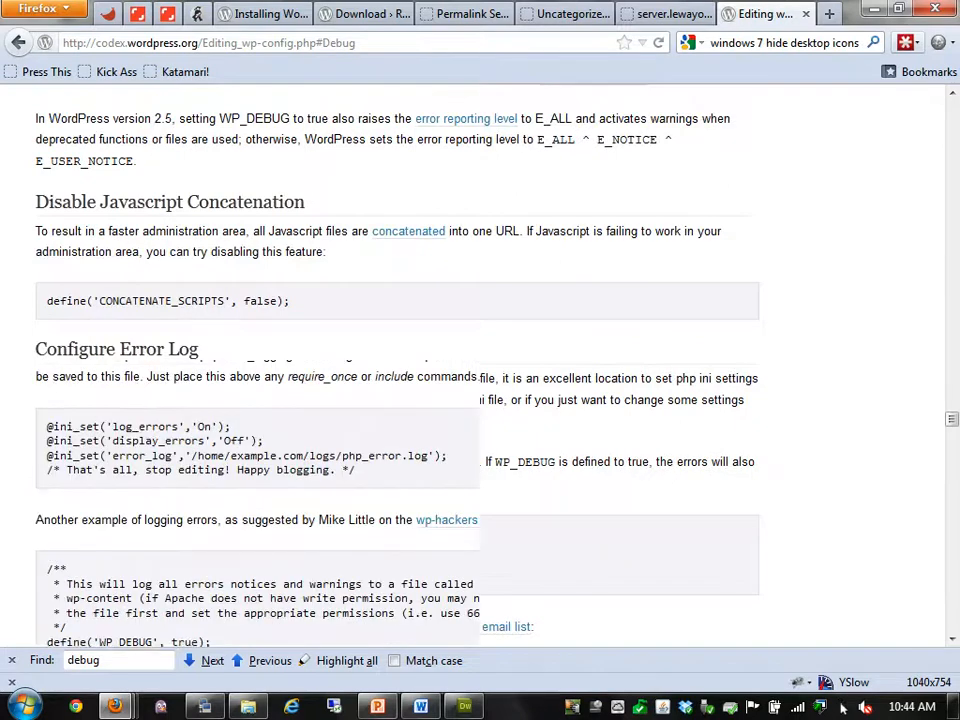
pyautogui.scroll(-6, 843, 707)
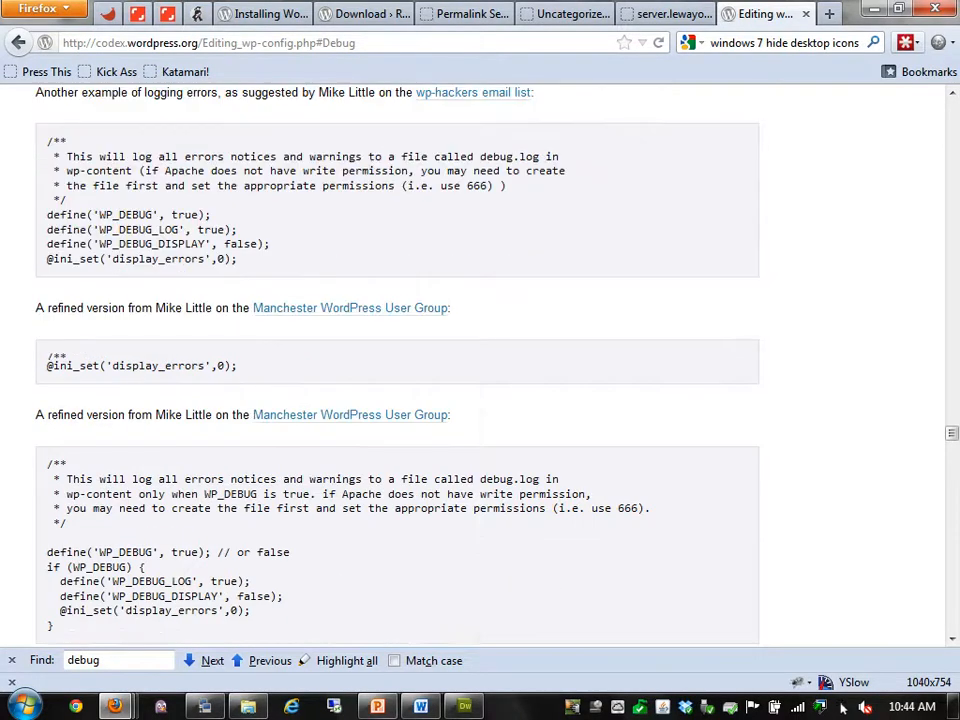
pyautogui.moveTo(99, 230); pyautogui.dragTo(165, 230)
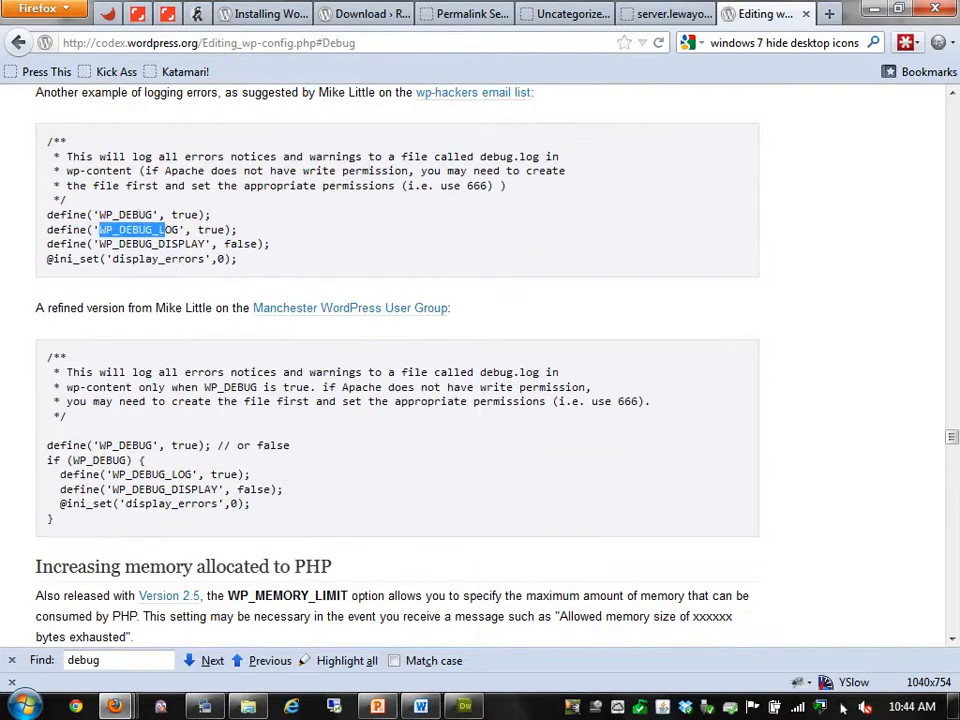
pyautogui.click(165, 230)
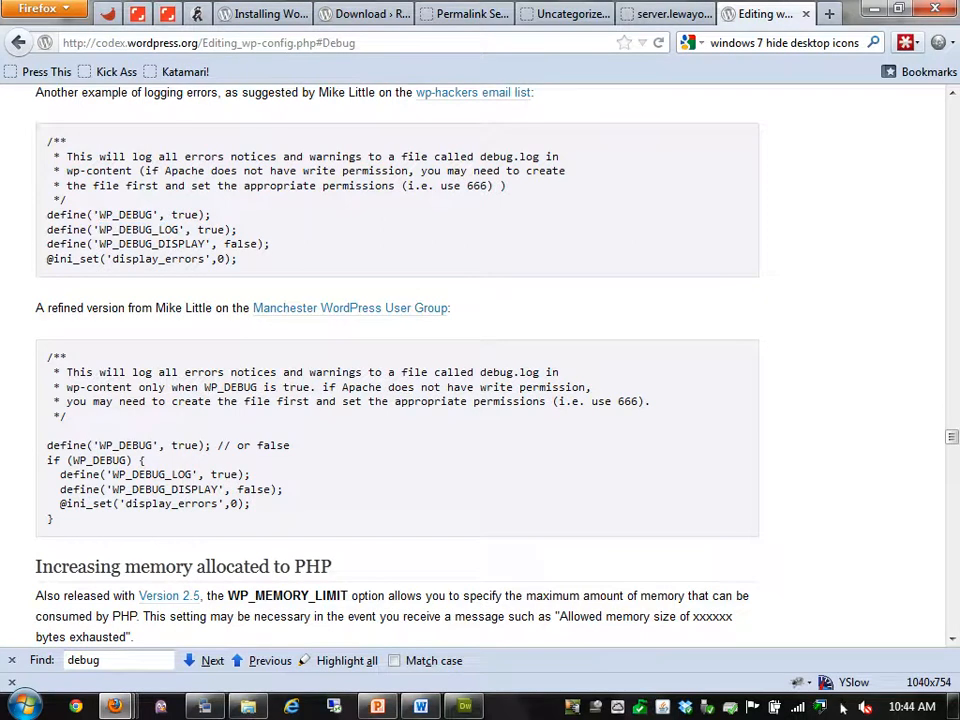
pyautogui.moveTo(99, 214); pyautogui.dragTo(198, 214)
pyautogui.moveTo(99, 229)
pyautogui.mouseDown()
pyautogui.moveTo(237, 229)
pyautogui.moveTo(105, 244)
pyautogui.mouseUp()
pyautogui.moveTo(230, 259); pyautogui.dragTo(47, 214)
pyautogui.click(300, 244)
# Copy the refined define/if WP_DEBUG logging block
pyautogui.scroll(-2, 300, 300)
pyautogui.moveTo(55, 412); pyautogui.dragTo(47, 339)
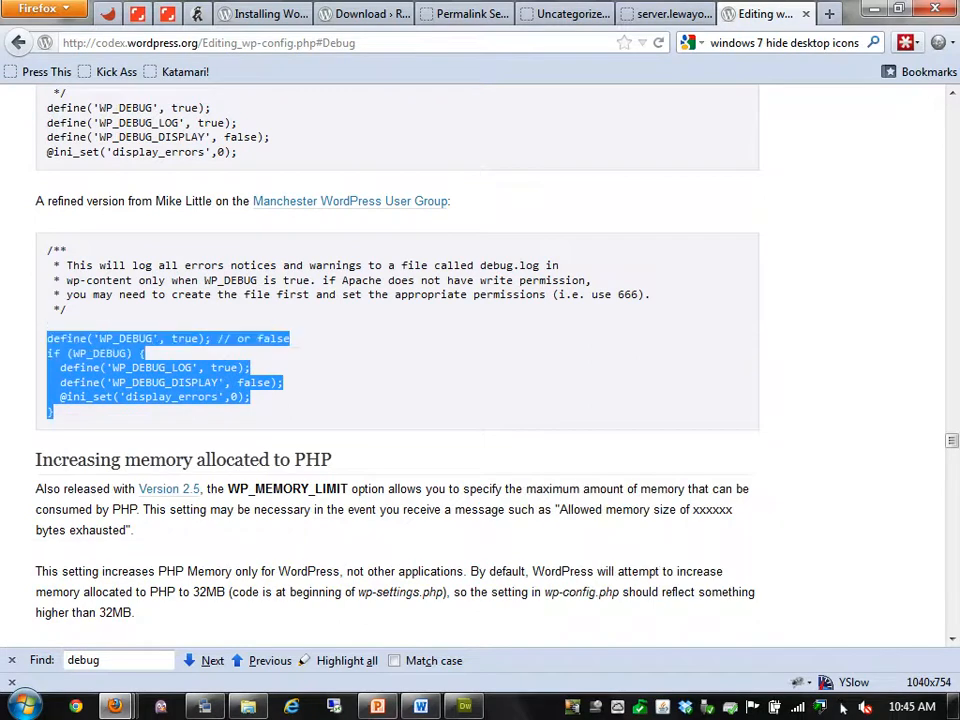
pyautogui.click(300, 367)
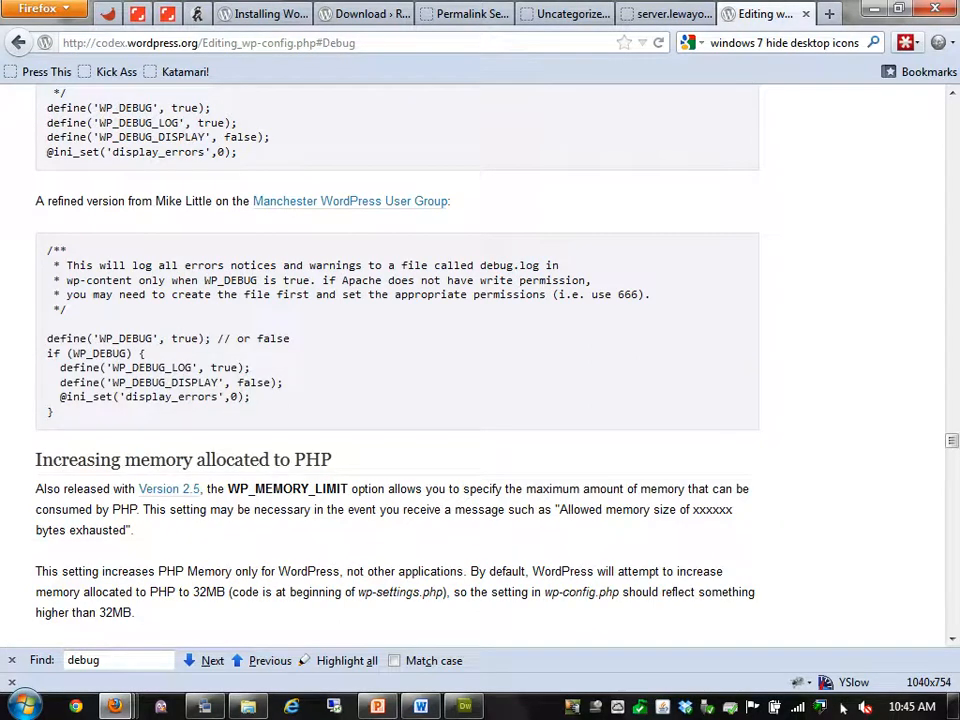
pyautogui.moveTo(59, 397); pyautogui.dragTo(47, 338)
pyautogui.rightClick(92, 355)
pyautogui.click(130, 368)
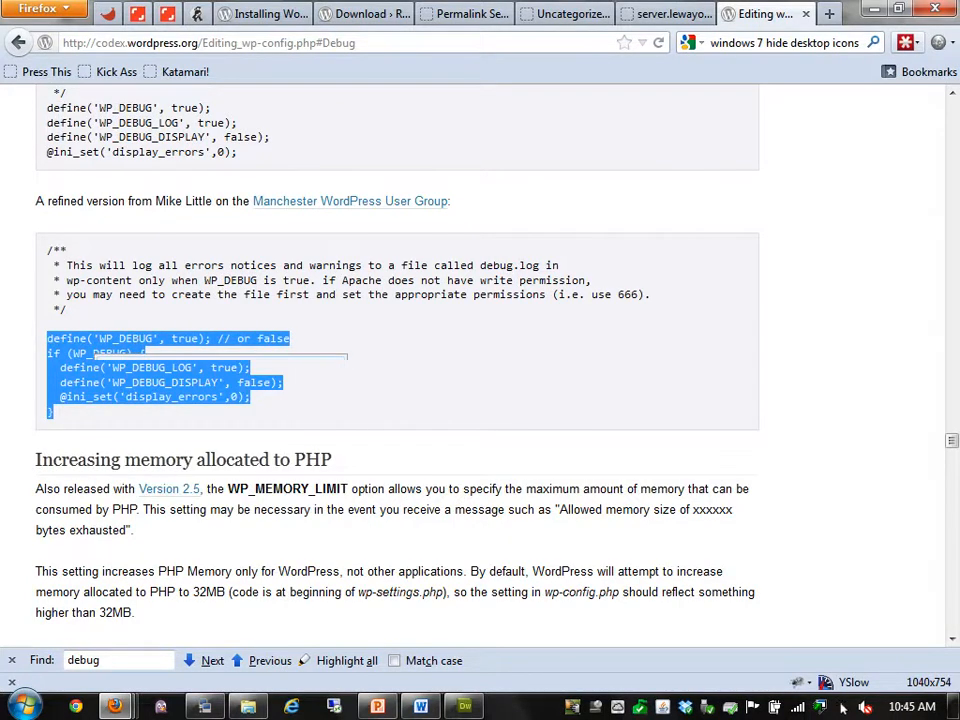
pyautogui.hotkey('alt', 'Tab')
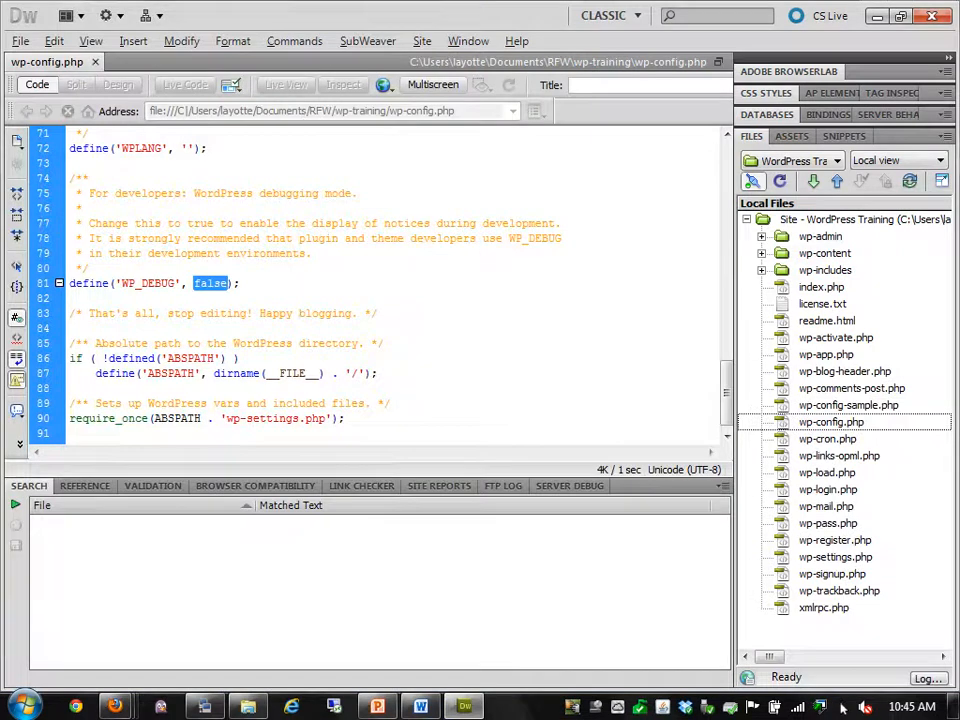
# Replace line 81's WP_DEBUG false definition with the pasted block and indent lines 83–85
pyautogui.moveTo(121, 283); pyautogui.dragTo(240, 283)
pyautogui.moveTo(121, 283); pyautogui.dragTo(70, 283)
pyautogui.rightClick(75, 283)
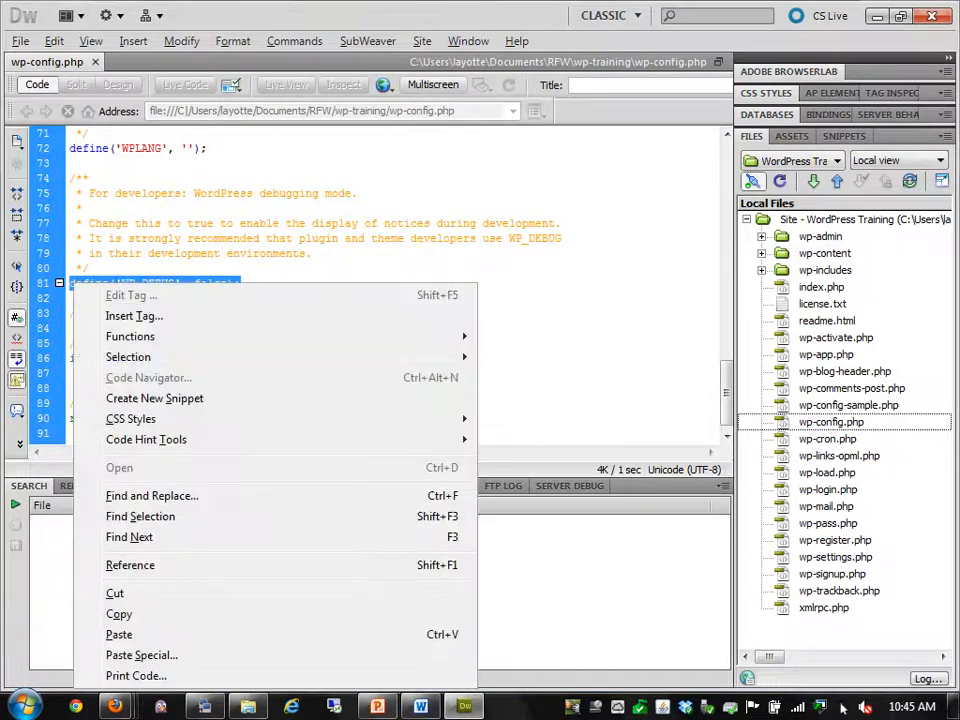
pyautogui.click(119, 634)
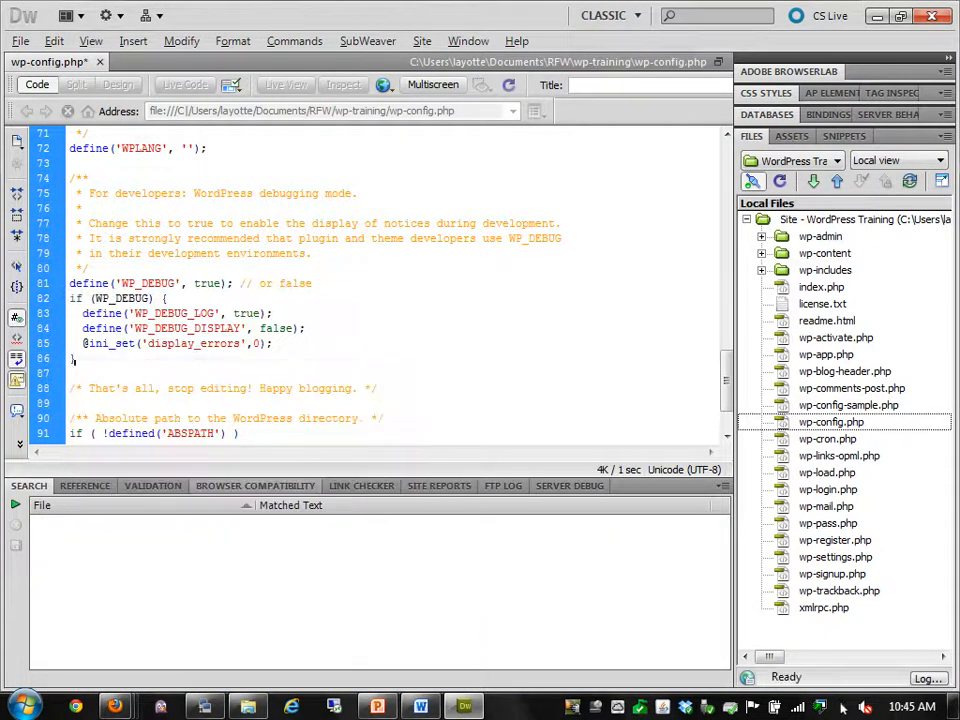
pyautogui.moveTo(82, 313); pyautogui.dragTo(108, 343)
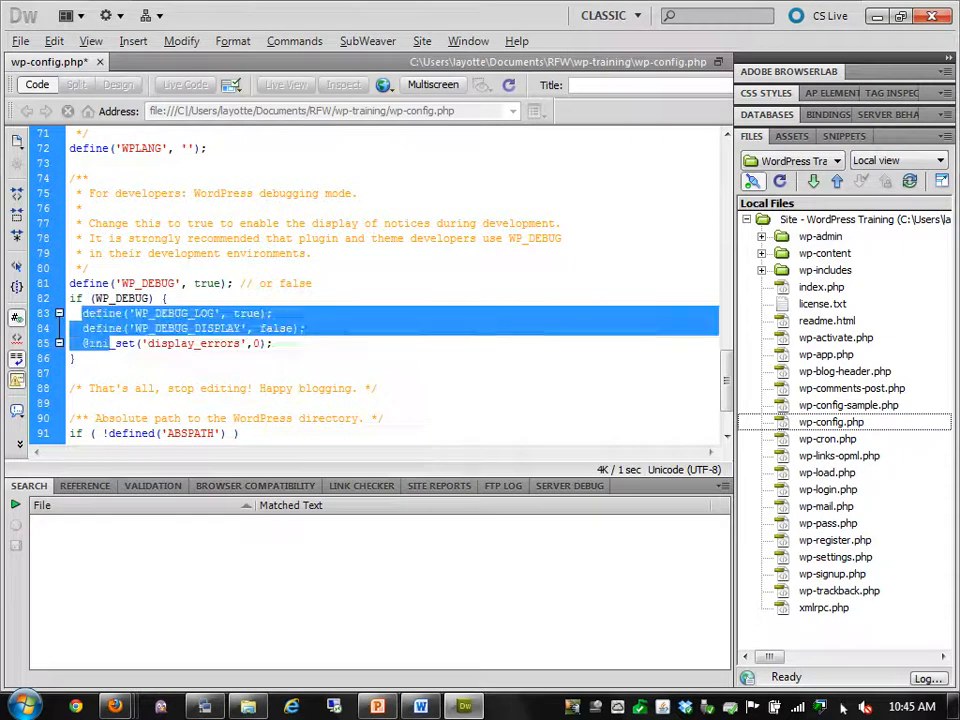
pyautogui.press('Tab')
pyautogui.click(220, 284)
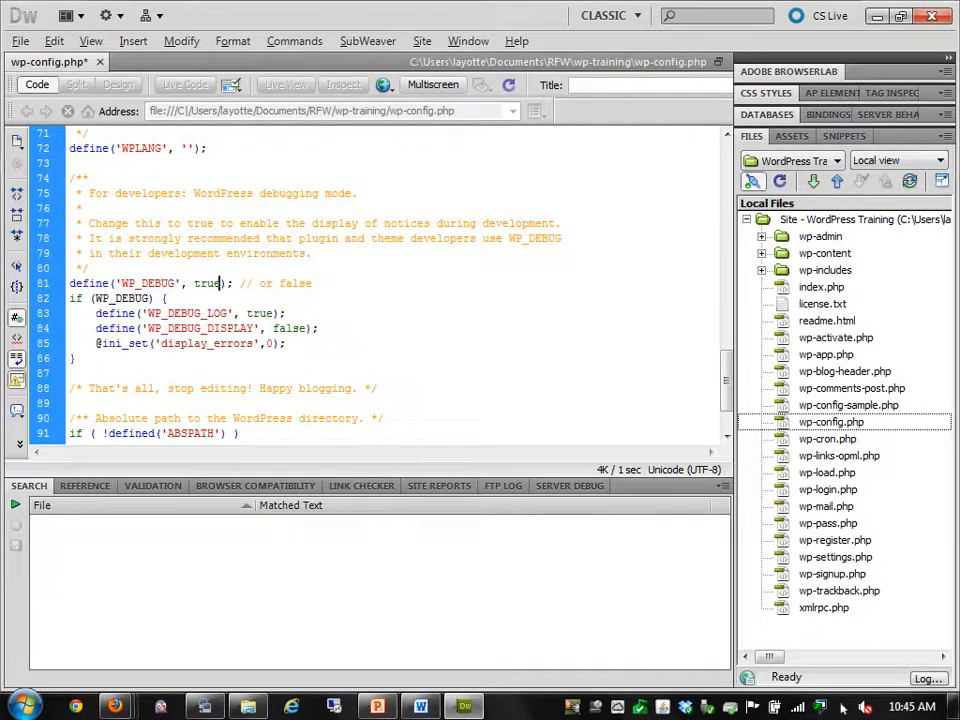
# Save wp-config.php and upload it to the remote server with Put
pyautogui.hotkey('ctrl', 's')
pyautogui.scroll(-1, 843, 707)
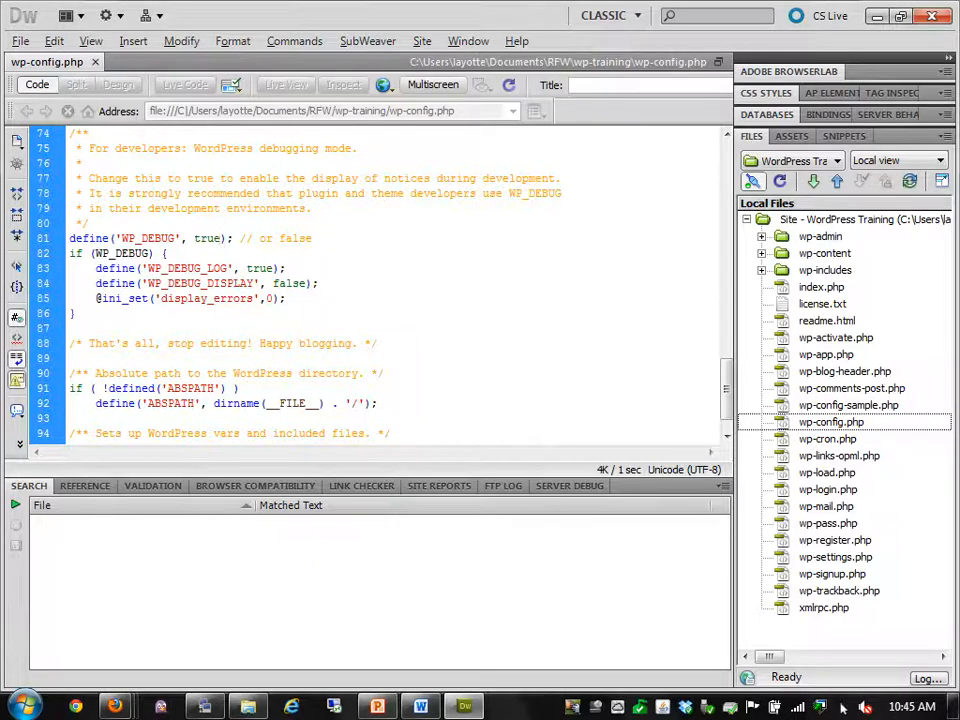
pyautogui.moveTo(96, 298); pyautogui.dragTo(287, 298)
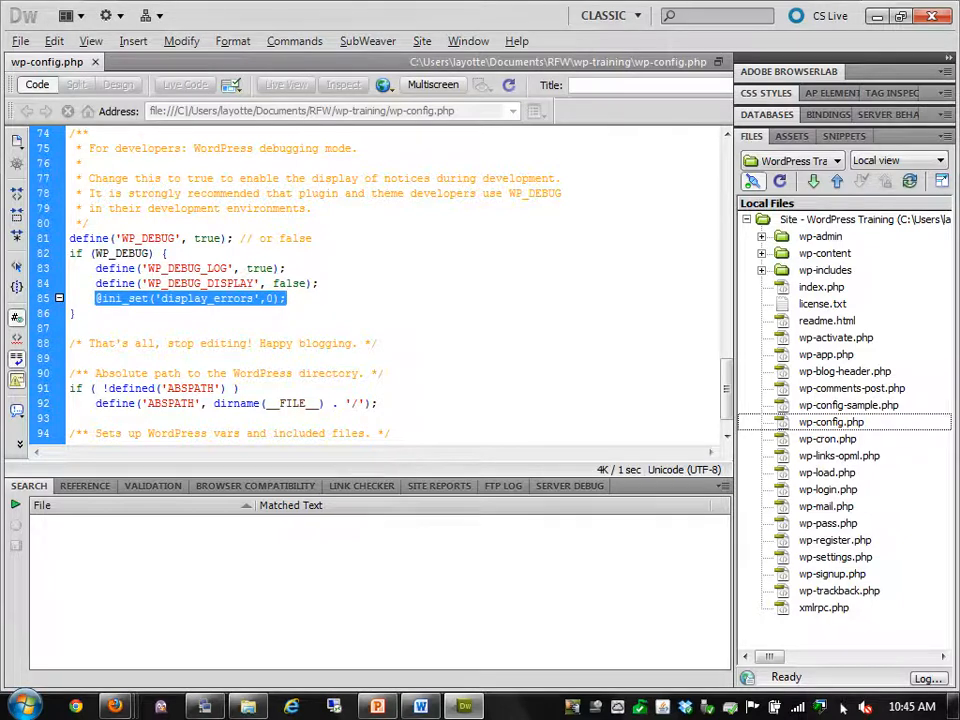
pyautogui.click(287, 298)
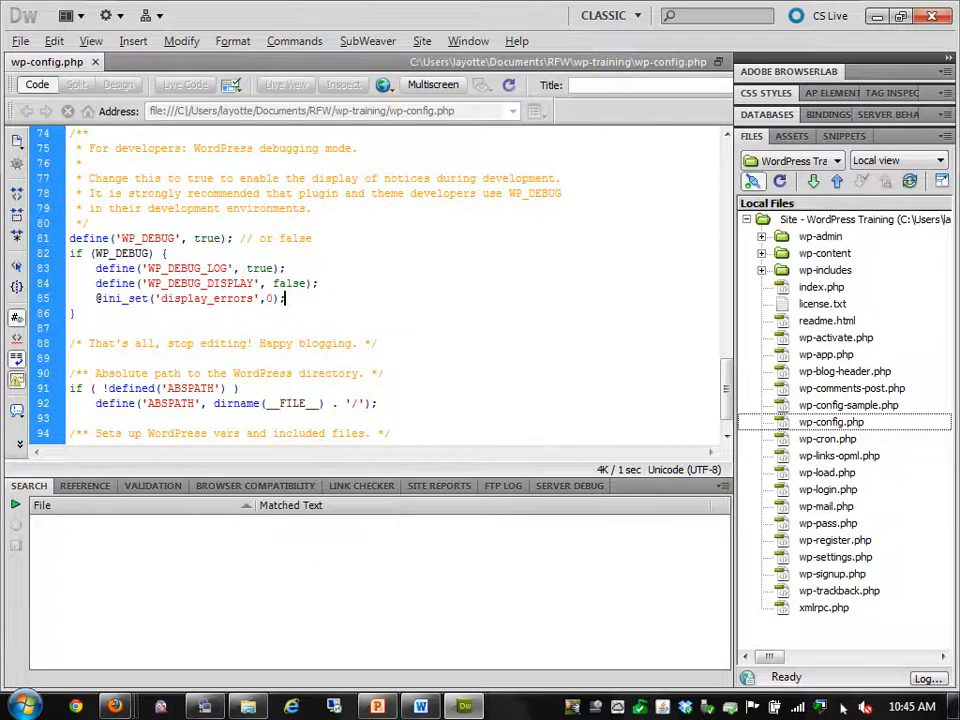
pyautogui.click(831, 422)
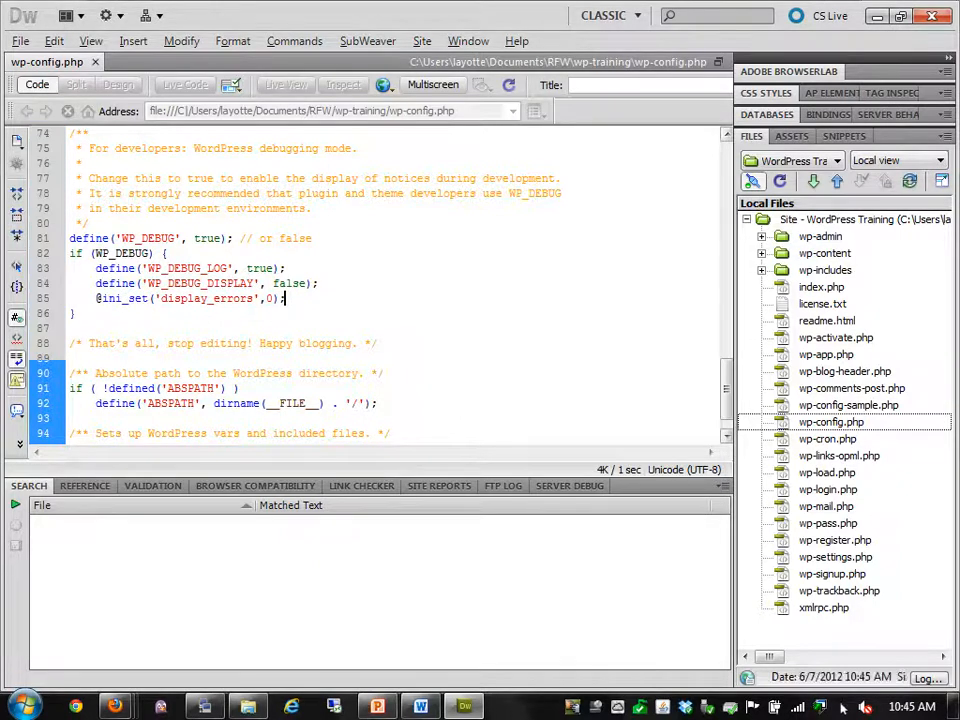
pyautogui.hotkey('ctrl', 'shift', 'u')
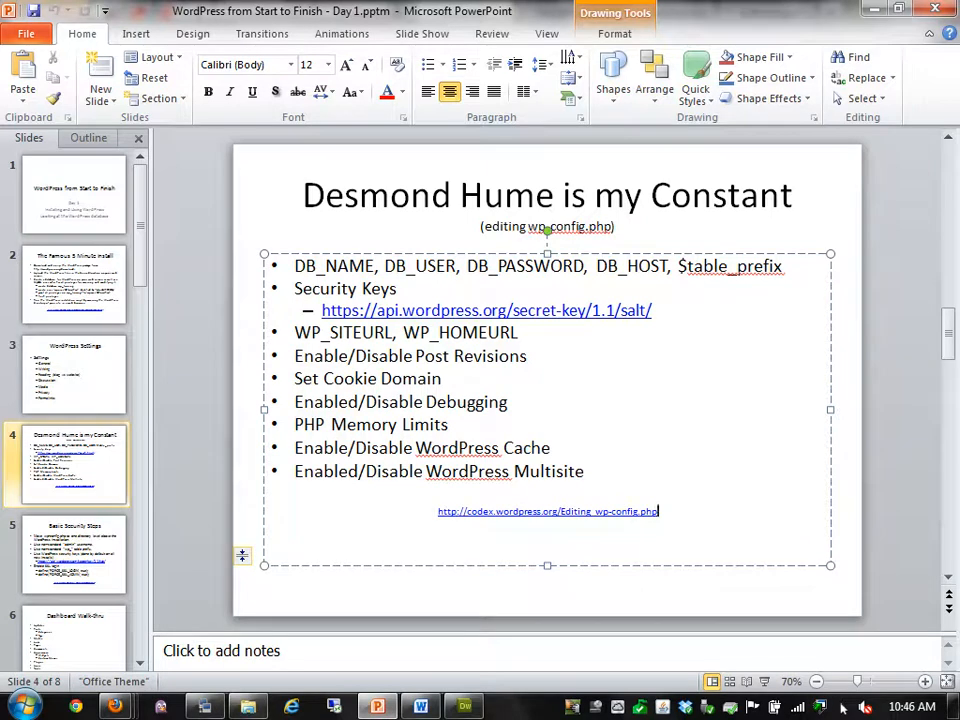
pyautogui.moveTo(420, 706)
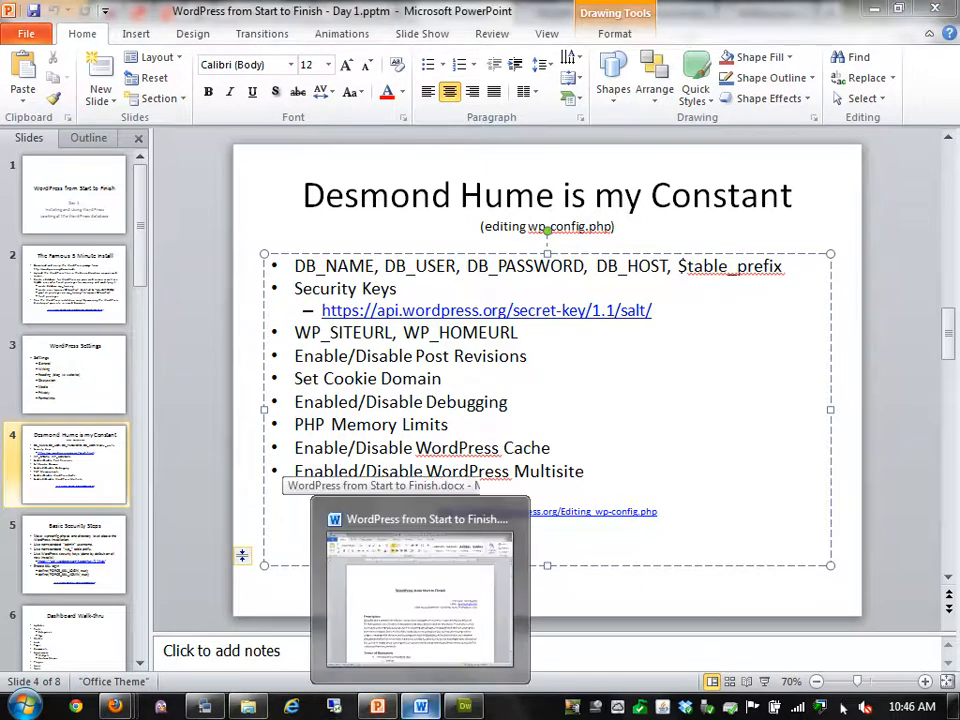
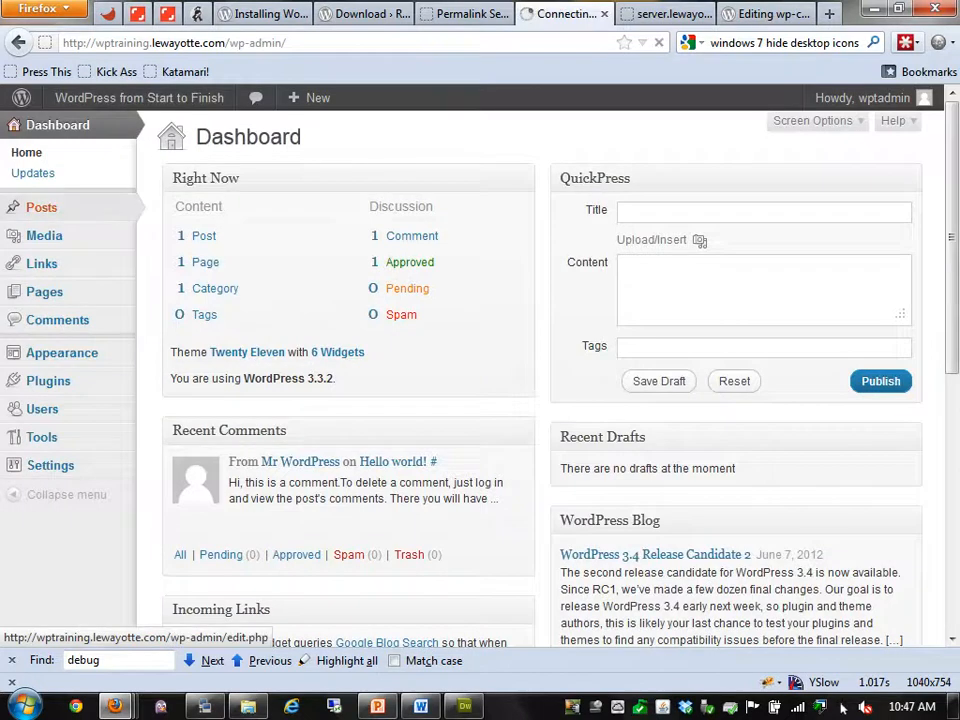
# Open Hello world! for editing and copy the first paragraph from the Lorem Ipsum generator
pyautogui.click(227, 271)
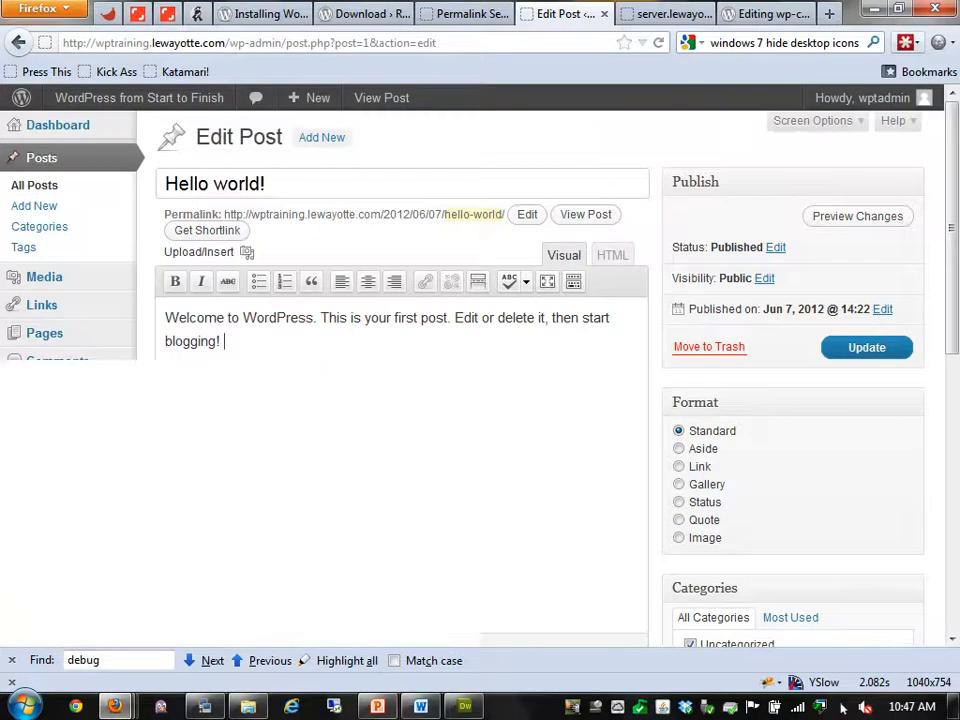
pyautogui.hotkey('ctrl', 't')
pyautogui.write('lorem')
pyautogui.press('Down')
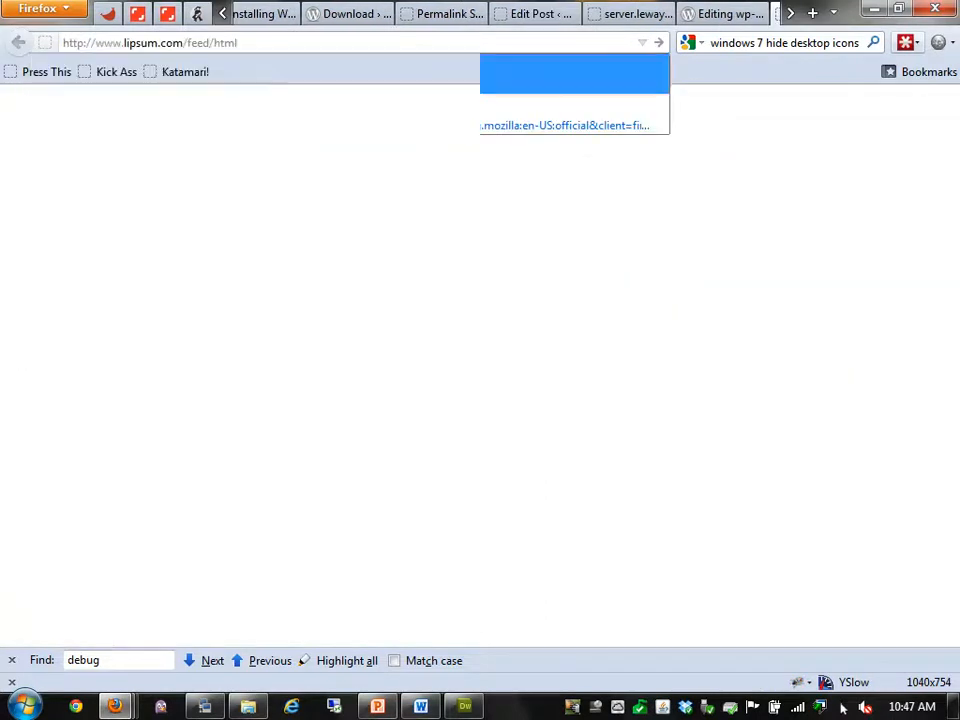
pyautogui.press('Return')
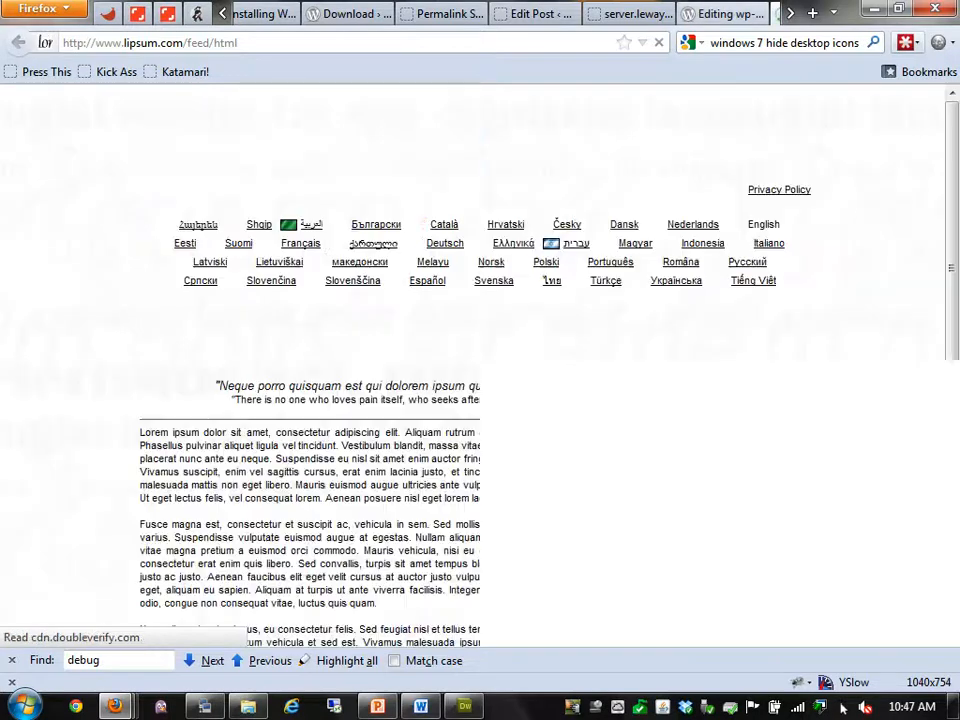
pyautogui.tripleClick(353, 472)
pyautogui.hotkey('ctrl', 'c')
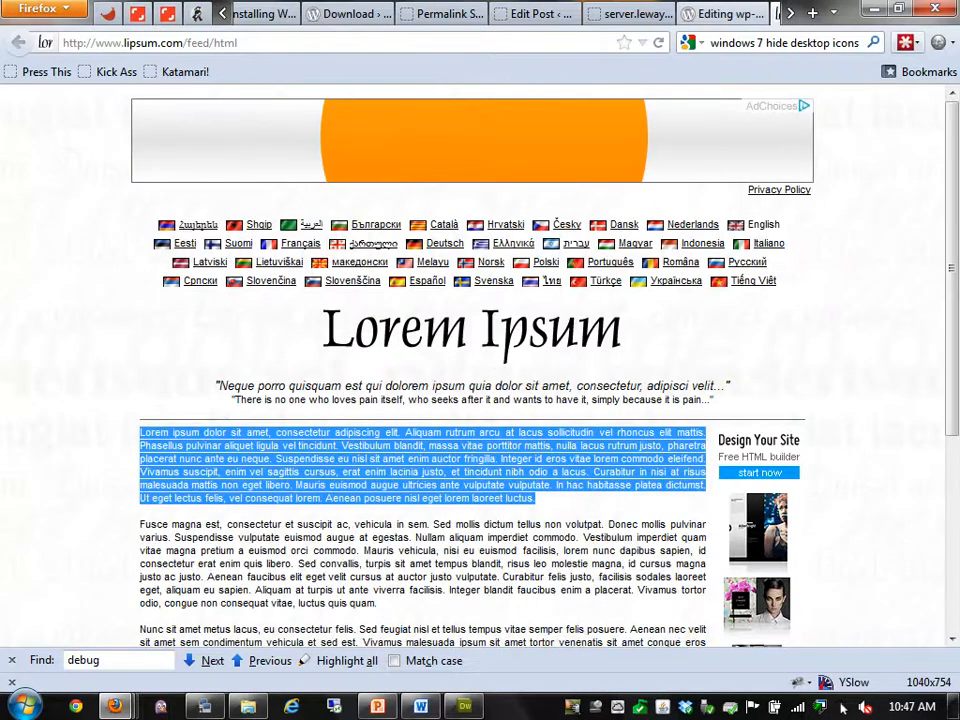
pyautogui.hotkey('ctrl', 'shift', 'Tab')
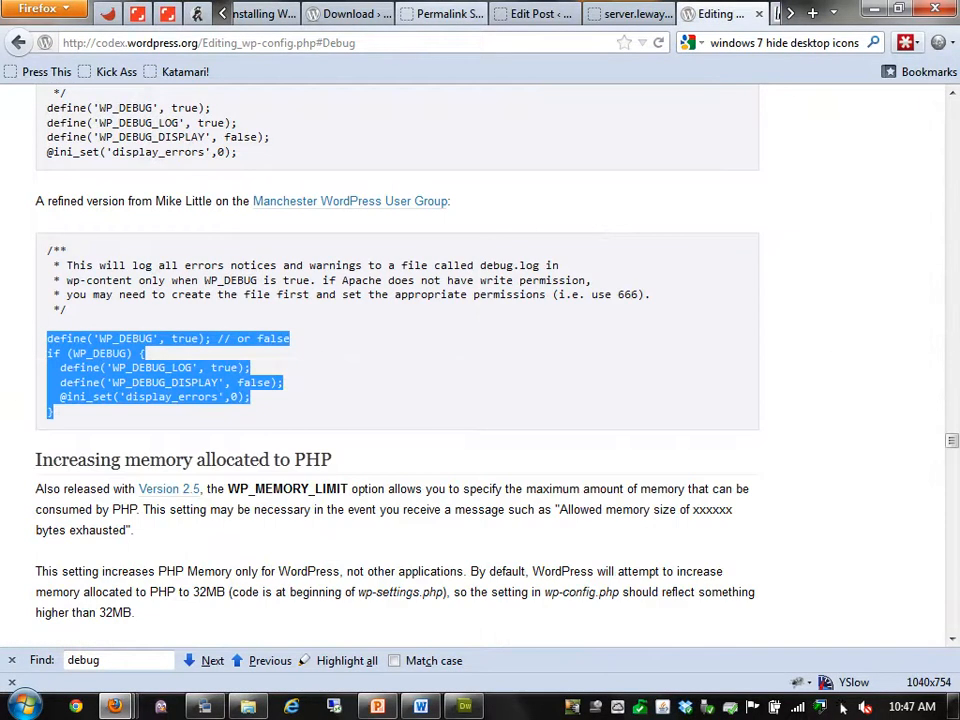
# Replace the post's welcome text with the lorem paragraph and save the update
pyautogui.hotkey('ctrl', 'shift', 'Tab')
pyautogui.hotkey('ctrl', 'shift', 'Tab')
pyautogui.hotkey('ctrl', 'a')
pyautogui.hotkey('ctrl', 'v')
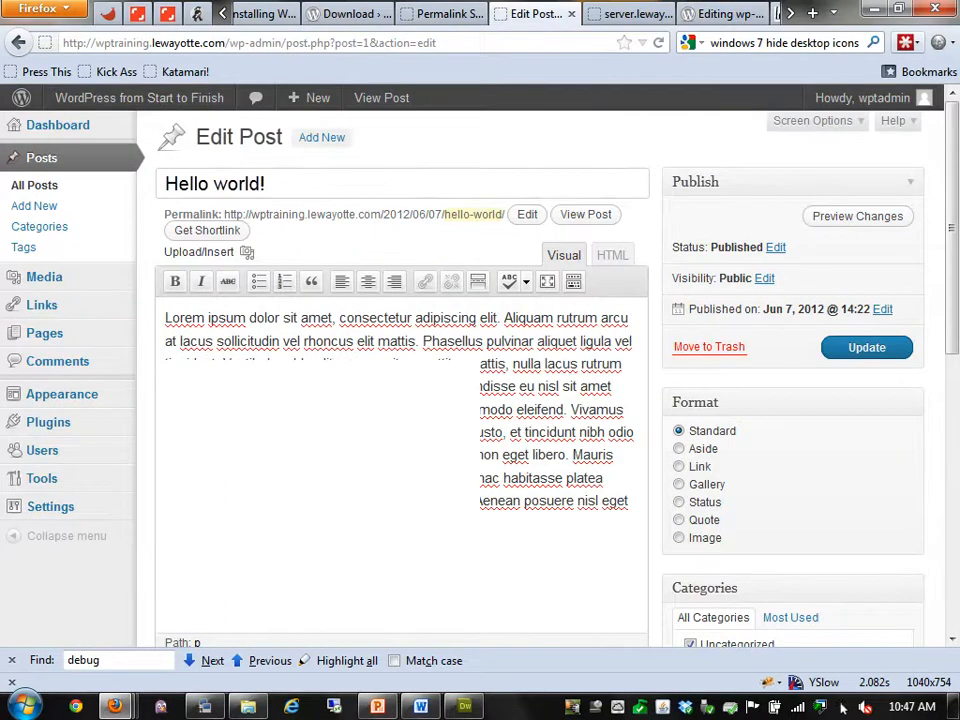
pyautogui.hotkey('alt', 'shift', 'p')
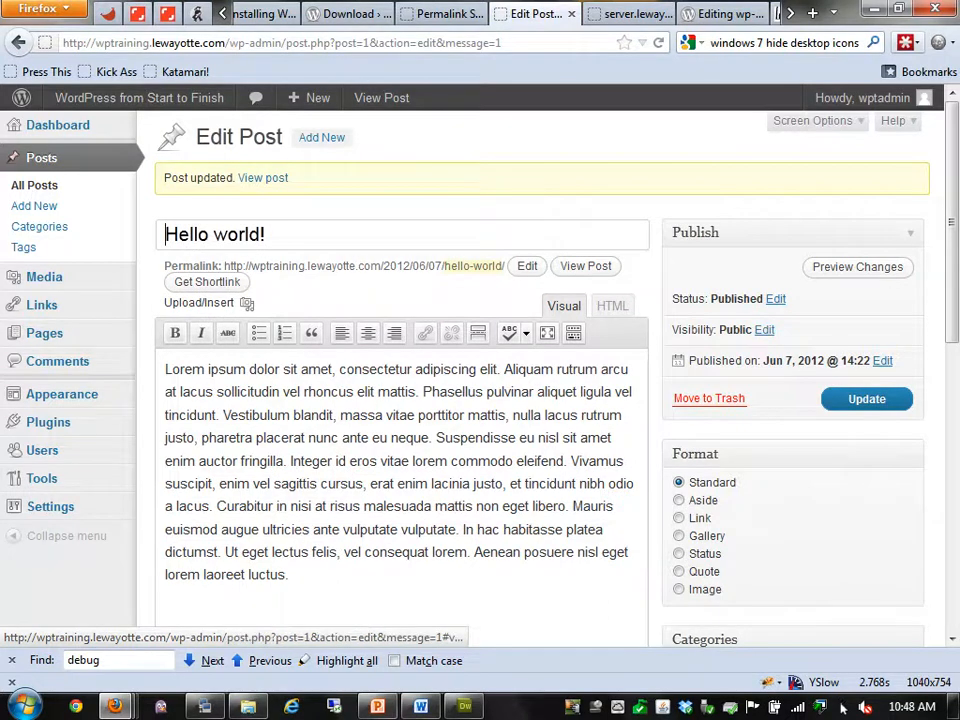
# Turn on the Revisions box in Screen Options for the post editor
pyautogui.scroll(-4, 545, 378)
pyautogui.scroll(3, 545, 378)
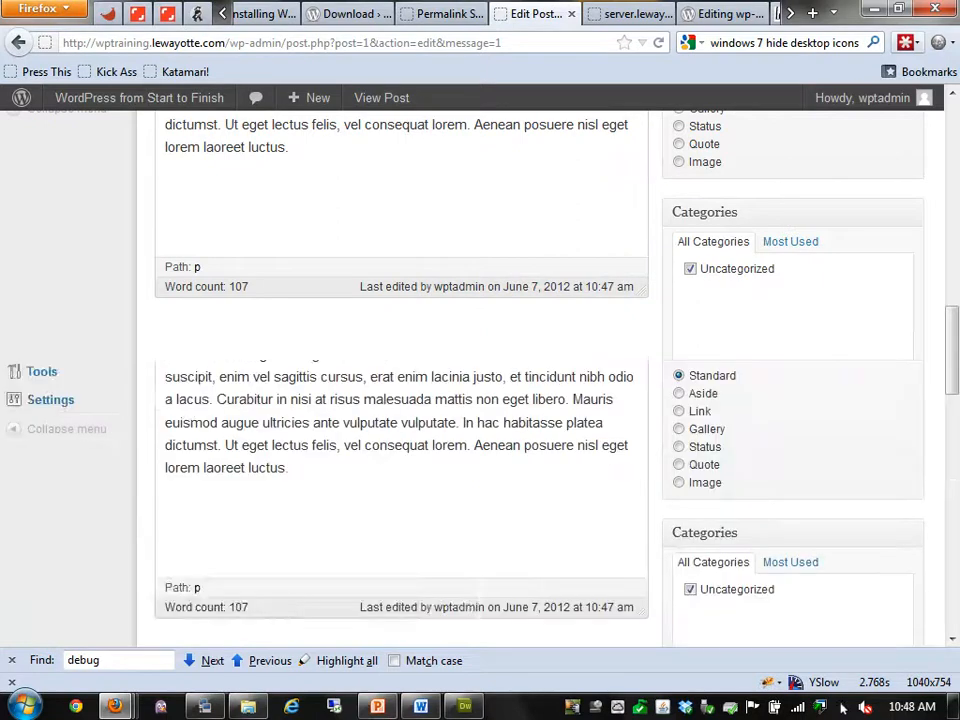
pyautogui.scroll(2, 545, 378)
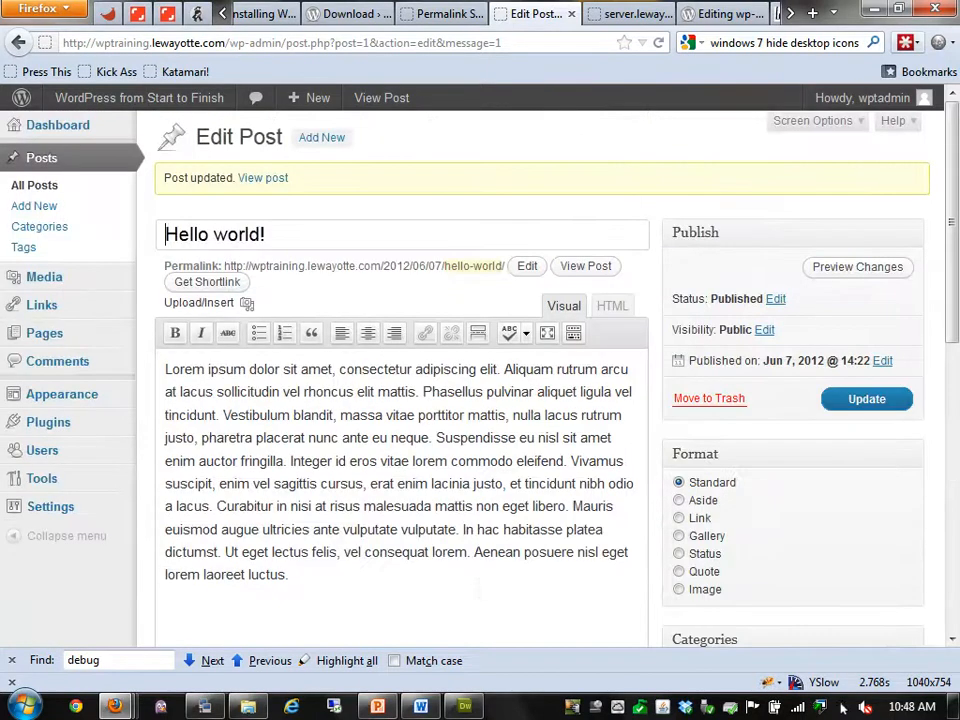
pyautogui.click(812, 120)
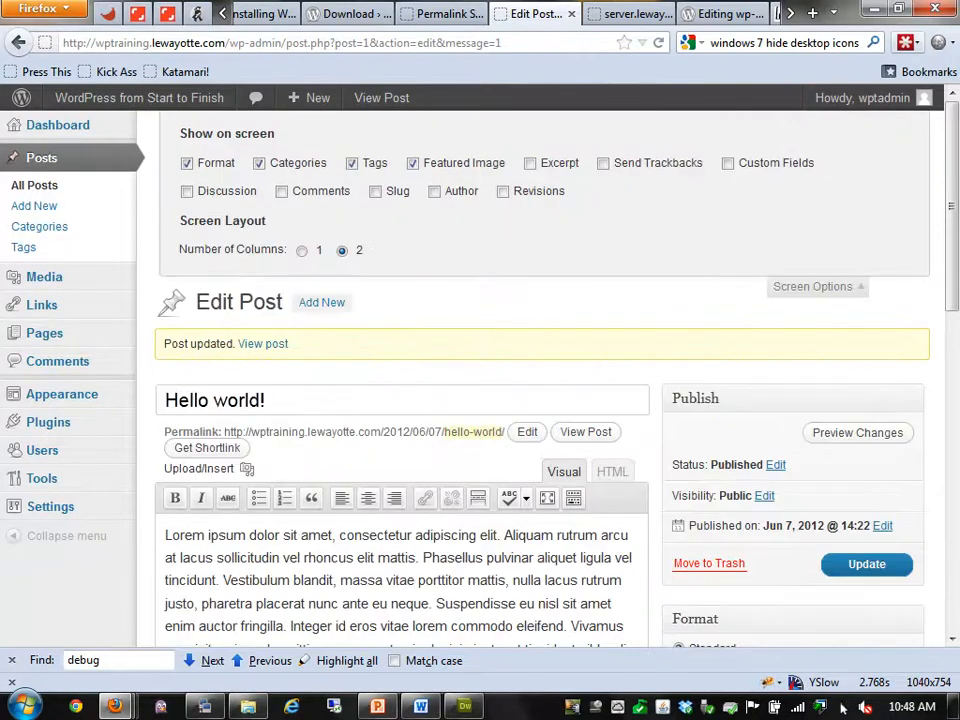
pyautogui.click(503, 191)
pyautogui.click(816, 287)
# Restore Hello world! to its 7 June 14:22 revision
pyautogui.scroll(-5, 816, 287)
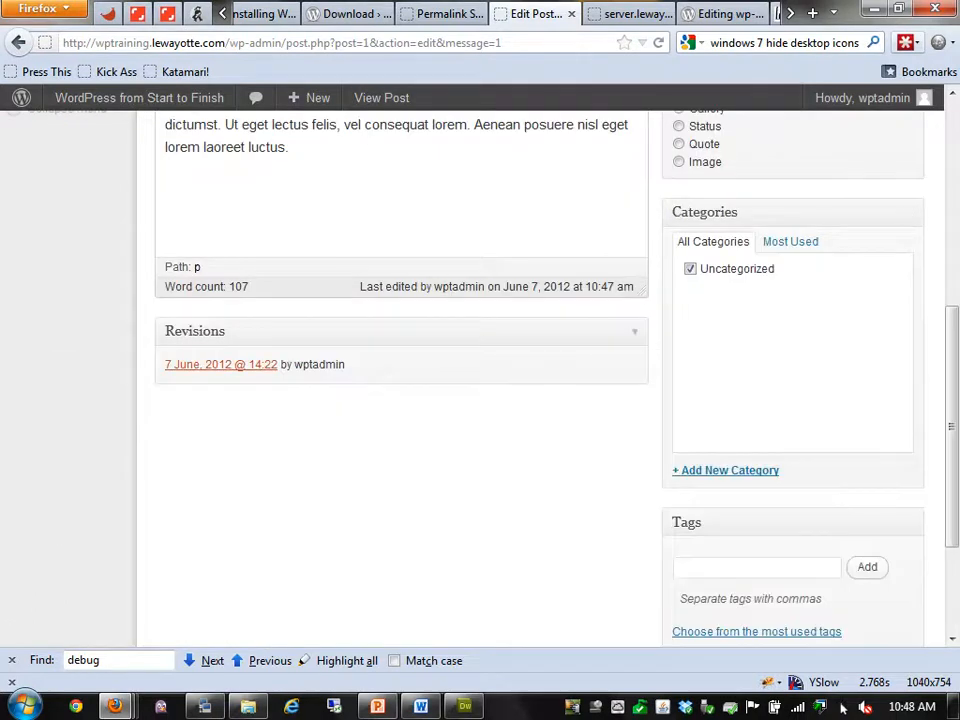
pyautogui.click(220, 364)
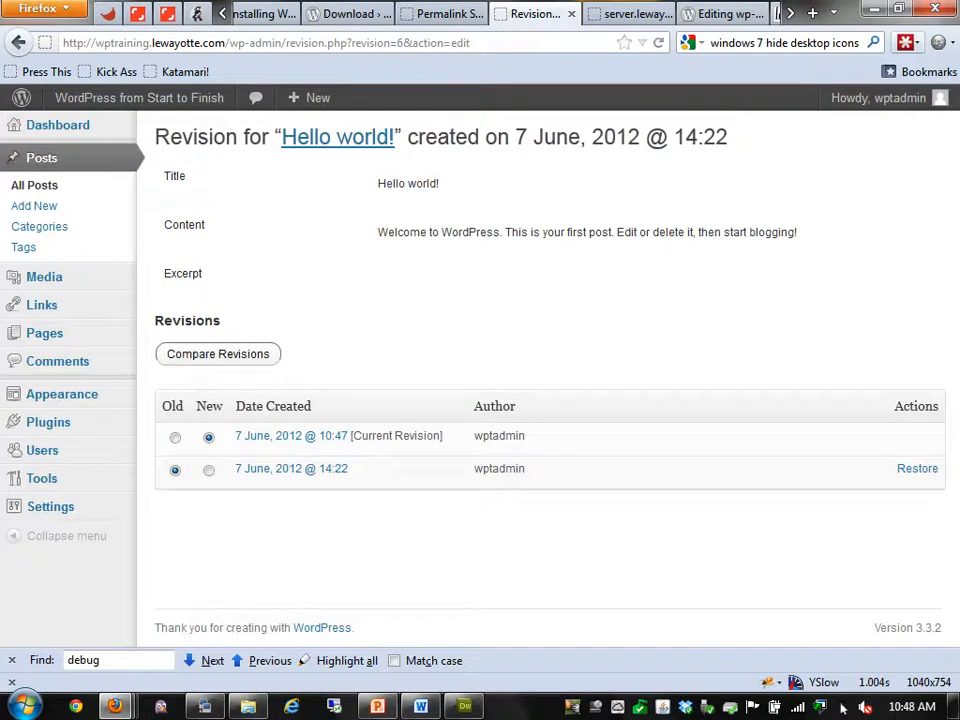
pyautogui.click(917, 468)
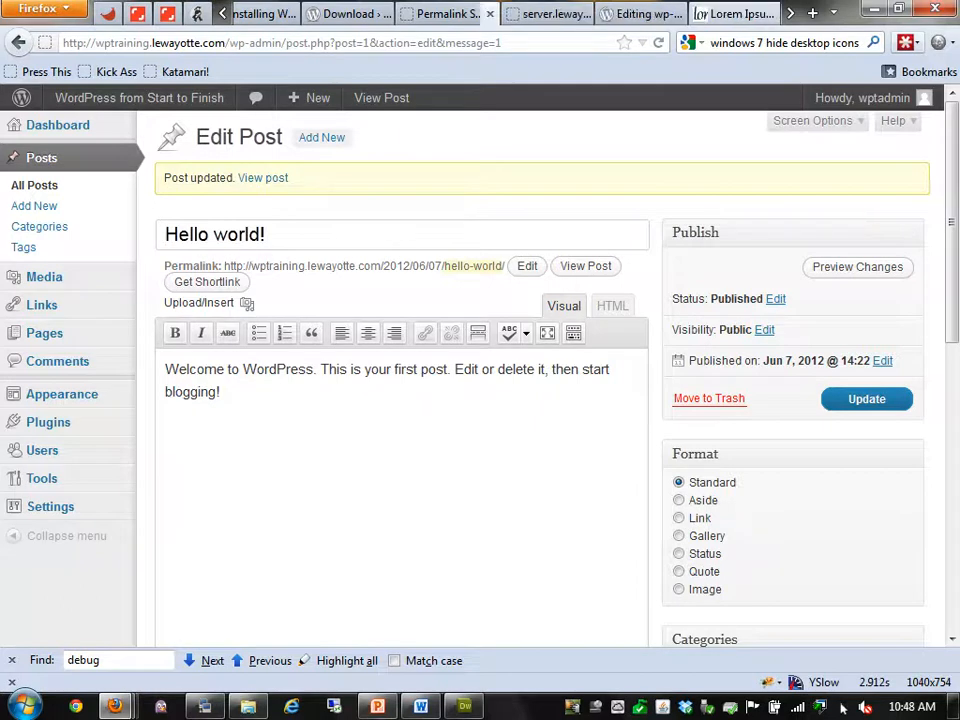
# Run the PowerPoint slide show on the wp-config slide and follow its Editing_wp-config.php Codex link
pyautogui.hotkey('ctrl', 'Tab')
pyautogui.hotkey('ctrl', 'Tab')
pyautogui.hotkey('ctrl', 'Tab')
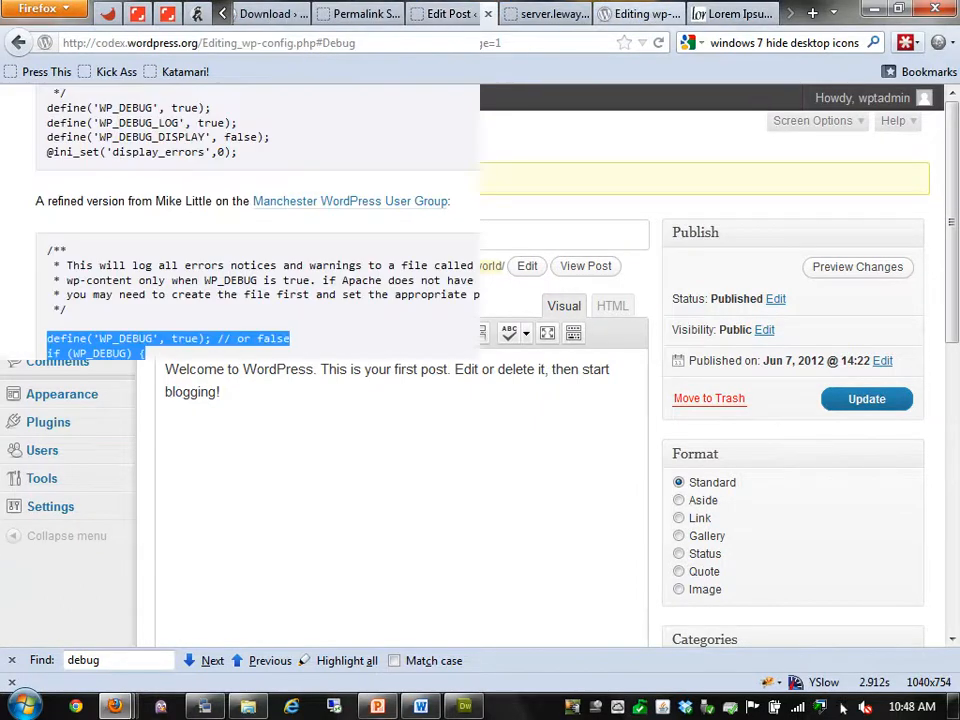
pyautogui.hotkey('ctrl', 'shift', 'Tab')
pyautogui.hotkey('ctrl', 'shift', 'Tab')
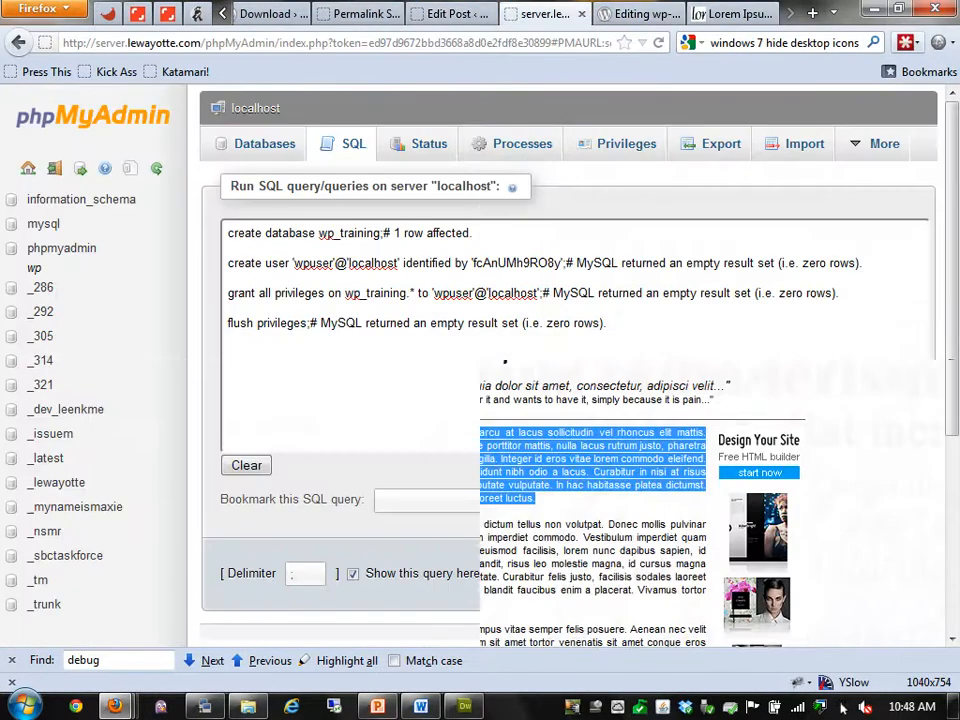
pyautogui.hotkey('ctrl', 'Tab')
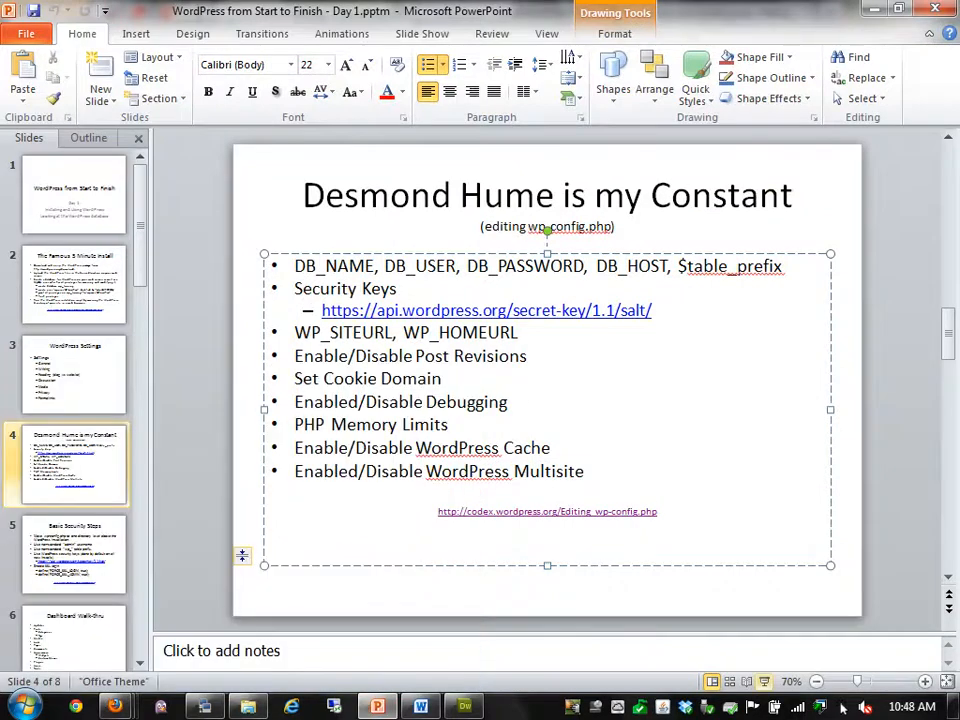
pyautogui.hotkey('shift', 'F5')
pyautogui.click(477, 559)
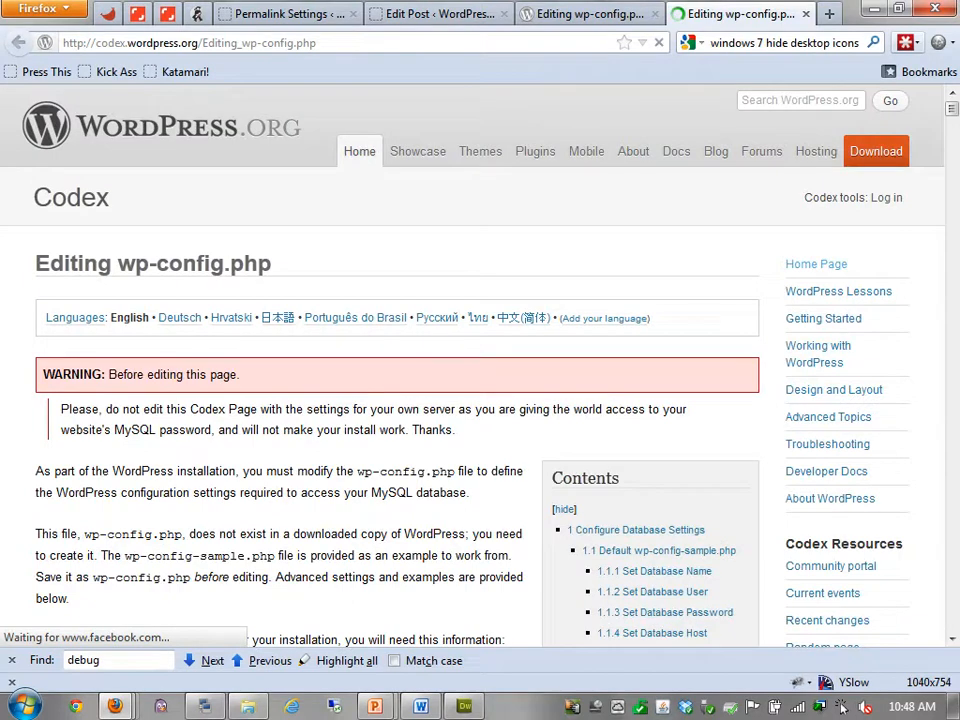
# Search the Codex page for 'revision' to reach the Post Revisions section
pyautogui.press('Return')
pyautogui.scroll(-2, 475, 365)
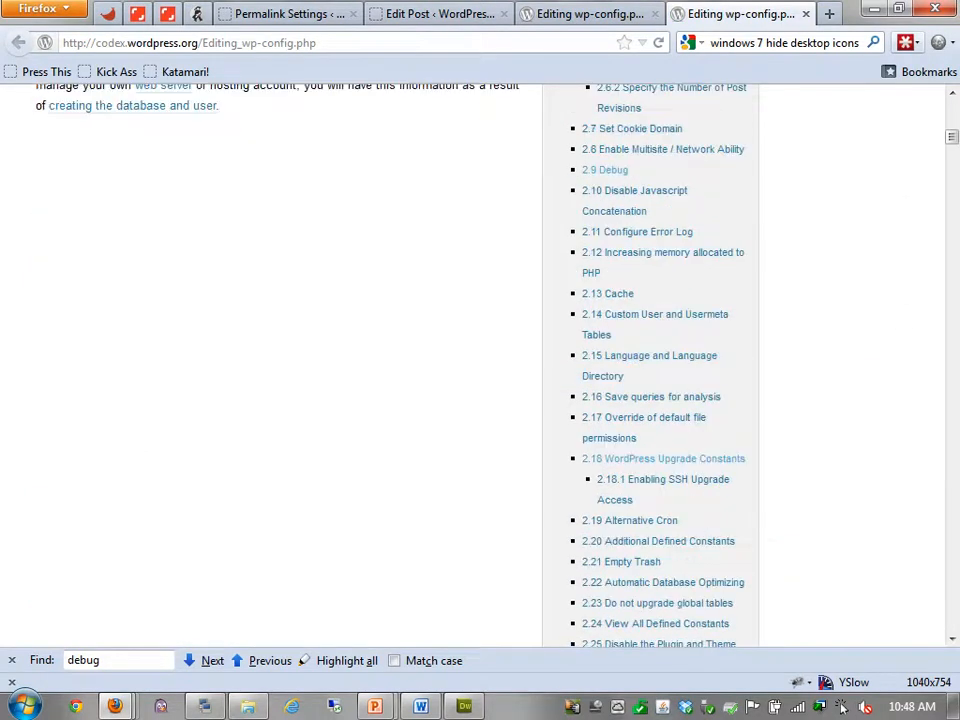
pyautogui.scroll(-2, 475, 365)
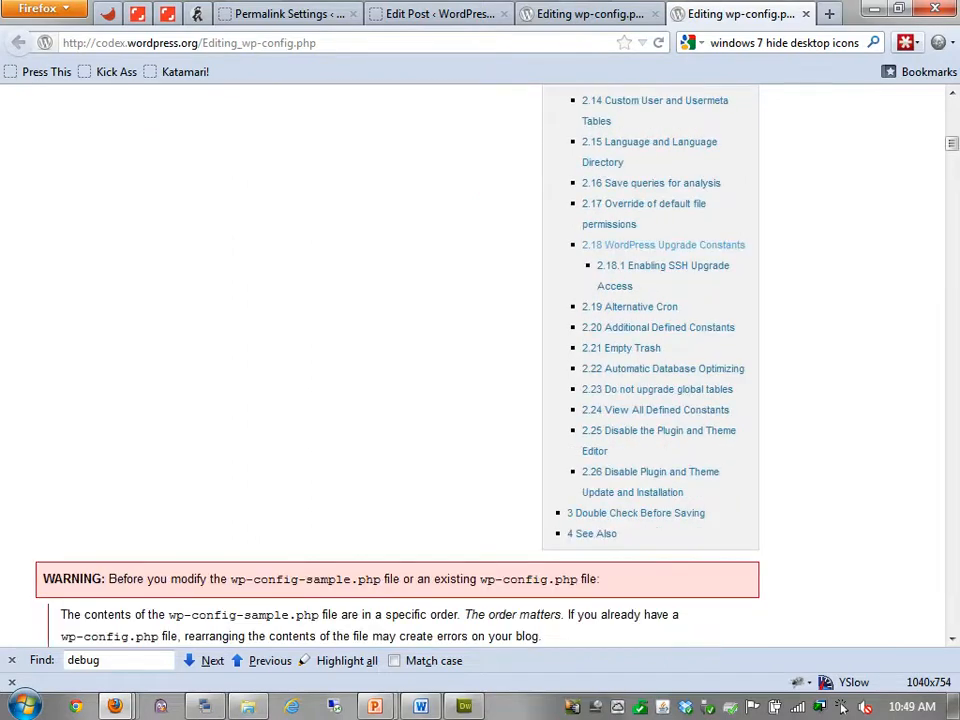
pyautogui.hotkey('ctrl', 'f')
pyautogui.write('revision')
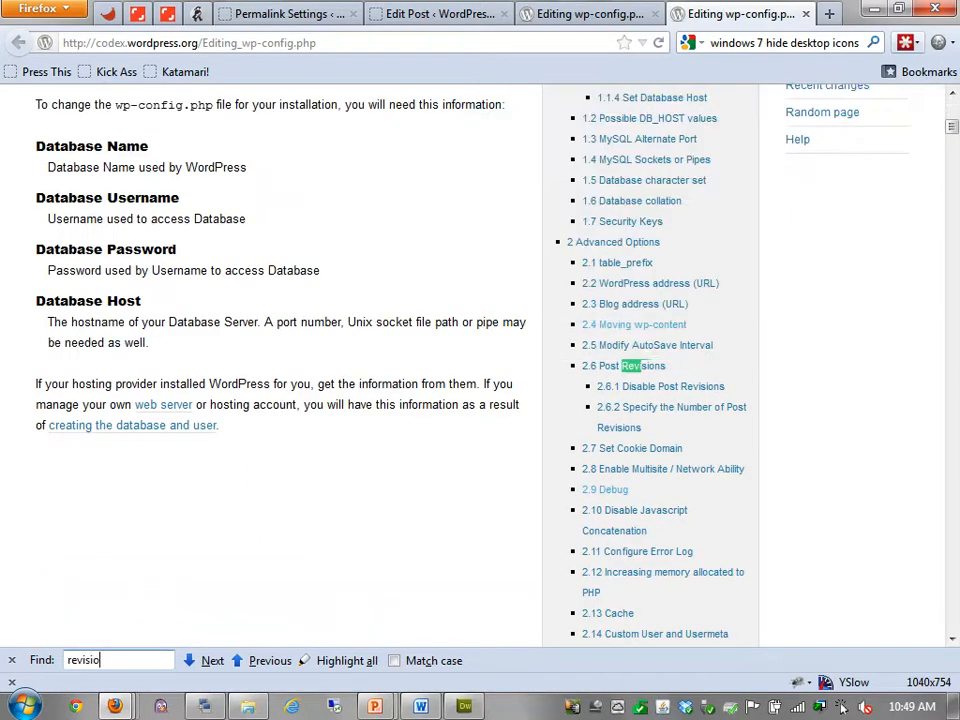
pyautogui.press('Return')
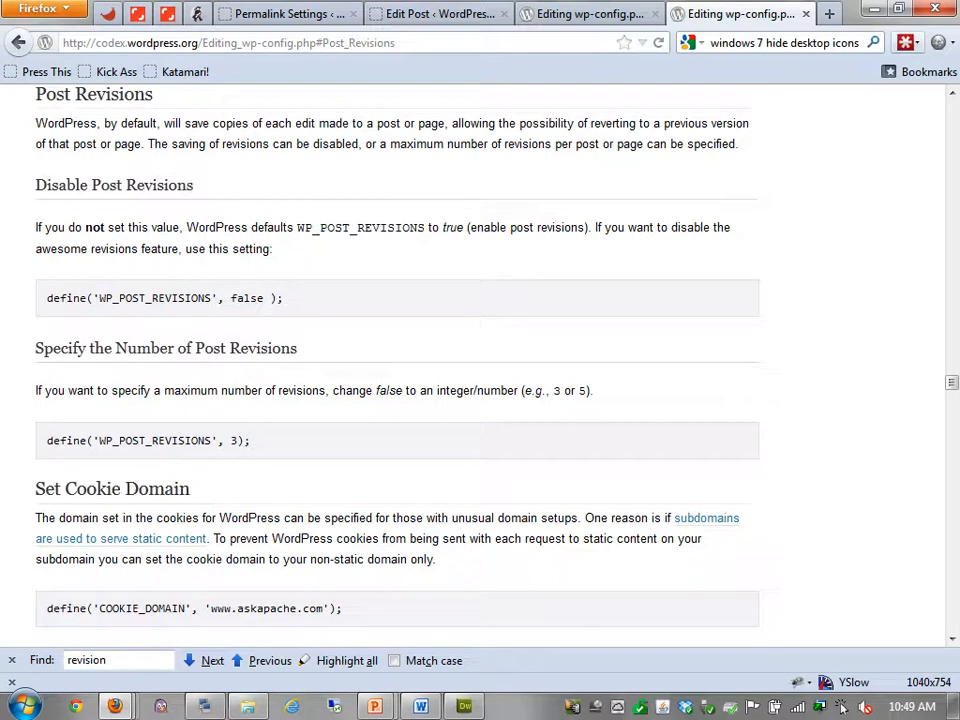
# Highlight the define('WP_POST_REVISIONS', 3); example line
pyautogui.moveTo(47, 299); pyautogui.dragTo(270, 299)
pyautogui.click(235, 306)
pyautogui.tripleClick(148, 441)
pyautogui.click(252, 441)
pyautogui.moveTo(252, 441); pyautogui.dragTo(47, 441)
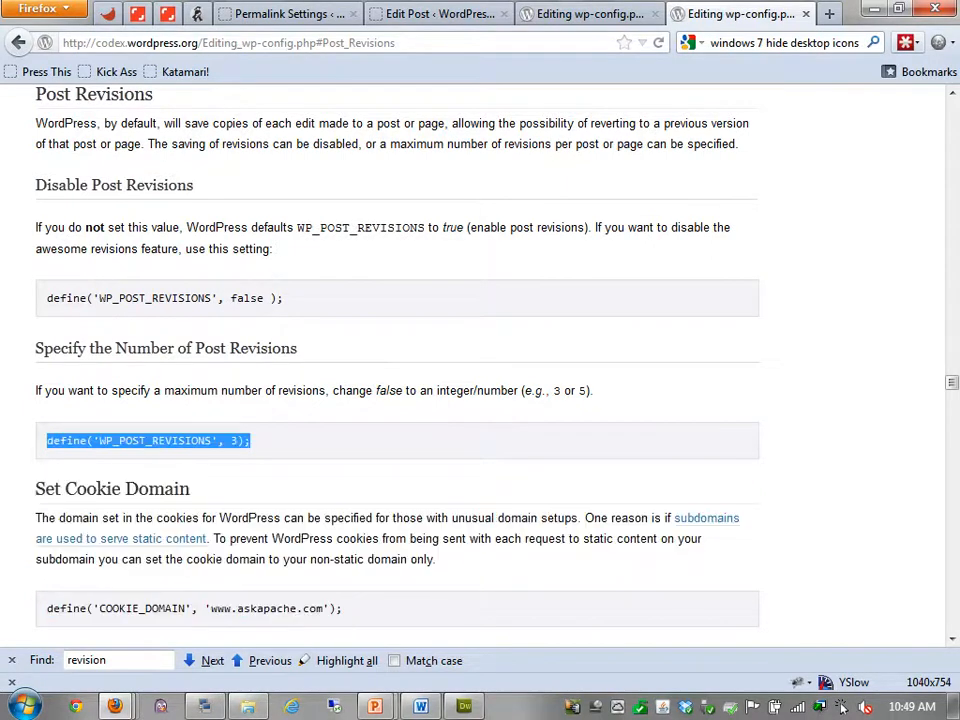
pyautogui.click(148, 441)
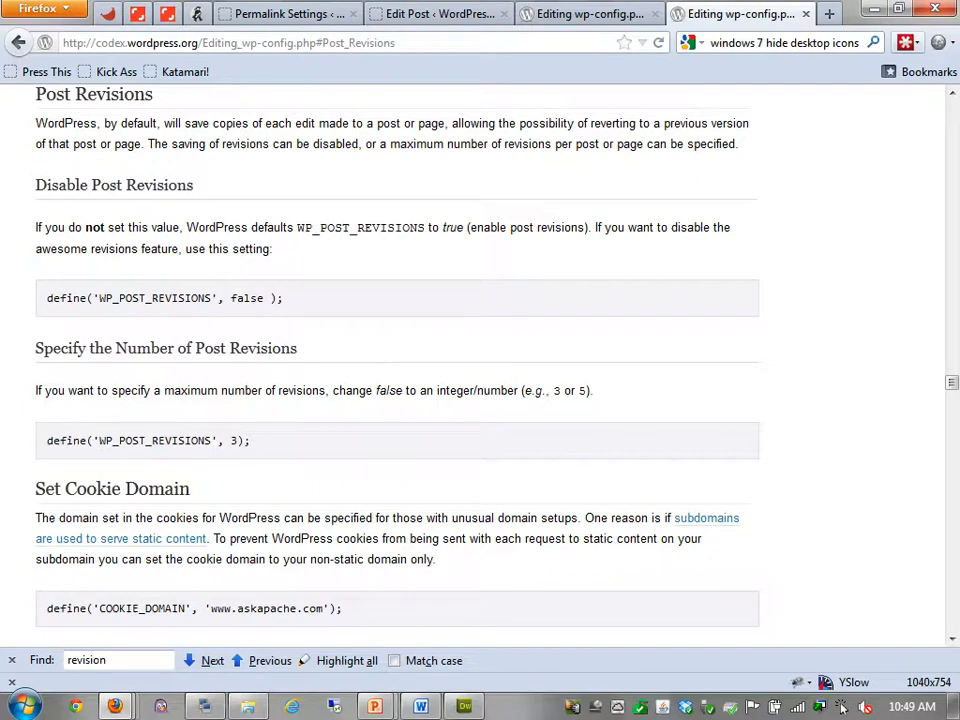
pyautogui.moveTo(252, 441); pyautogui.dragTo(47, 441)
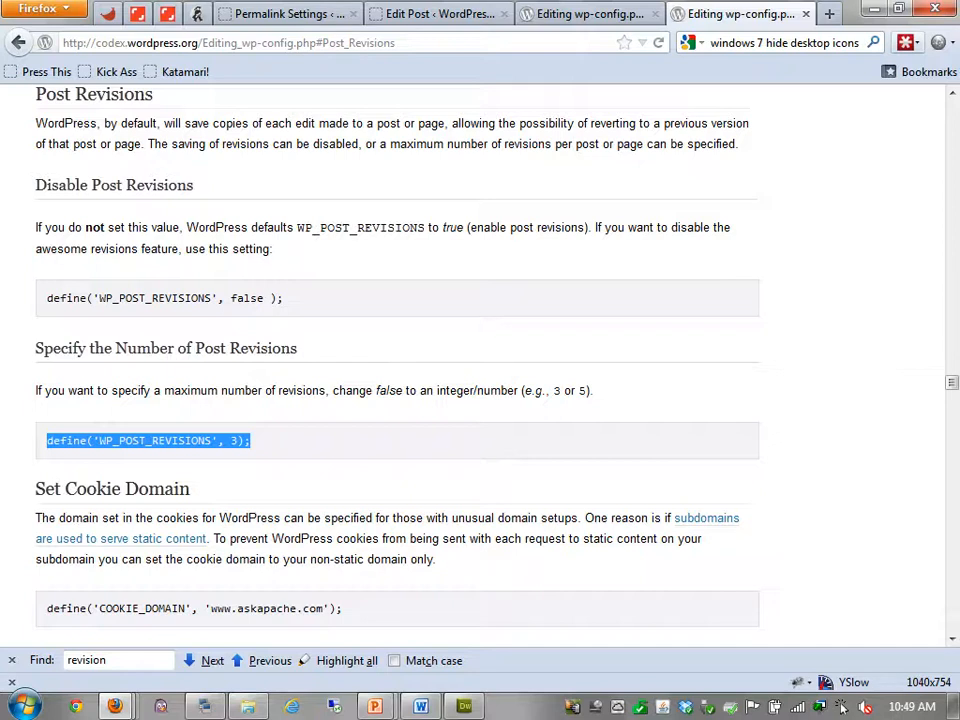
# Replace the Hello world! post body with the lorem paragraph again
pyautogui.click(437, 14)
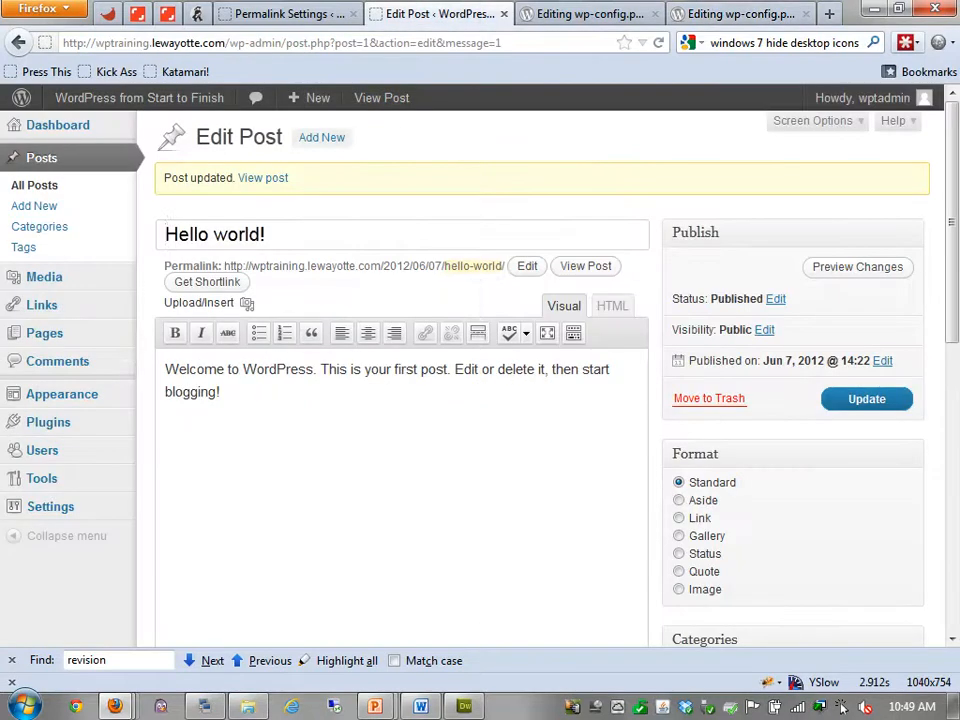
pyautogui.scroll(-4, 480, 378)
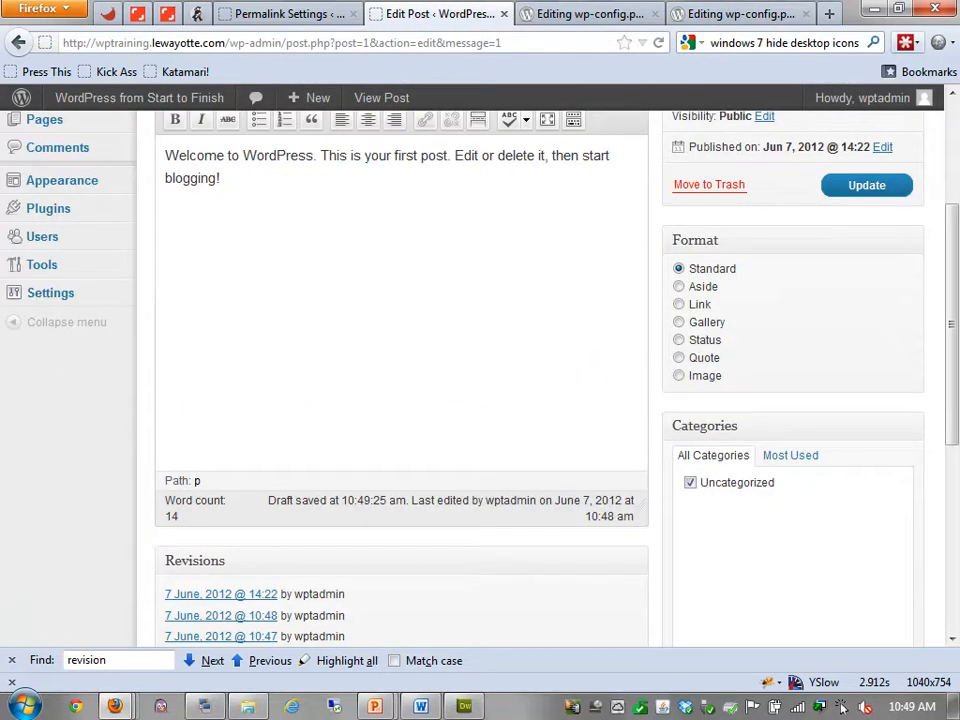
pyautogui.scroll(-2, 480, 378)
pyautogui.scroll(4, 480, 378)
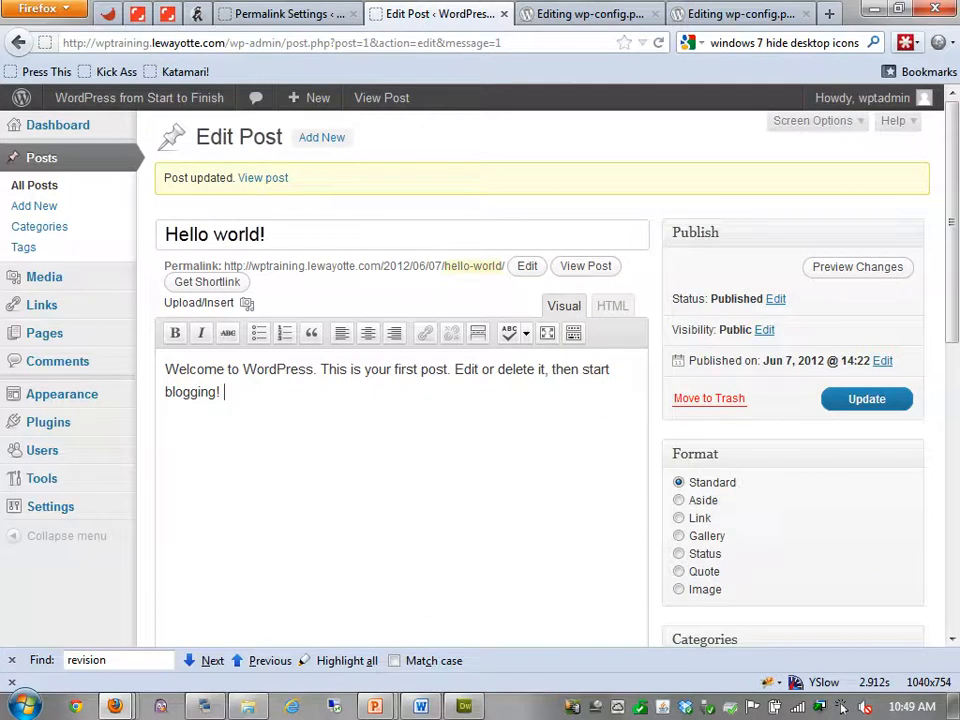
pyautogui.hotkey('ctrl', 'a')
pyautogui.write('Lorem ipsum dolor sit amet, consectetur adipiscing elit. Aliquam rutrum arcu at lacus sollicitudin vel rhoncus elit mattis. Phasellus pulvinar aliquet ligula vel tincidunt. Vestibulum blandit, massa vitae porttitor mattis, nulla lacus rutrum justo, pharetra placerat nunc ante eu neque. Suspendisse eu nisl sit amet enim auctor fringilla. Integer id eros vitae lorem commodo eleifend. Vivamus suscipit, enim vel sagittis cursus, erat enim lacinia justo, et tincidunt nibh odio a lacus. Curabitur in nisi at risus malesuada mattis non eget libero. Mauris euismod augue ultricies ante vulputate vulputate. In hac habitasse platea dictumst. Ut eget lectus felis, vel consequat lorem. Aenean posuere nisl eget lorem laoreet luctus.')
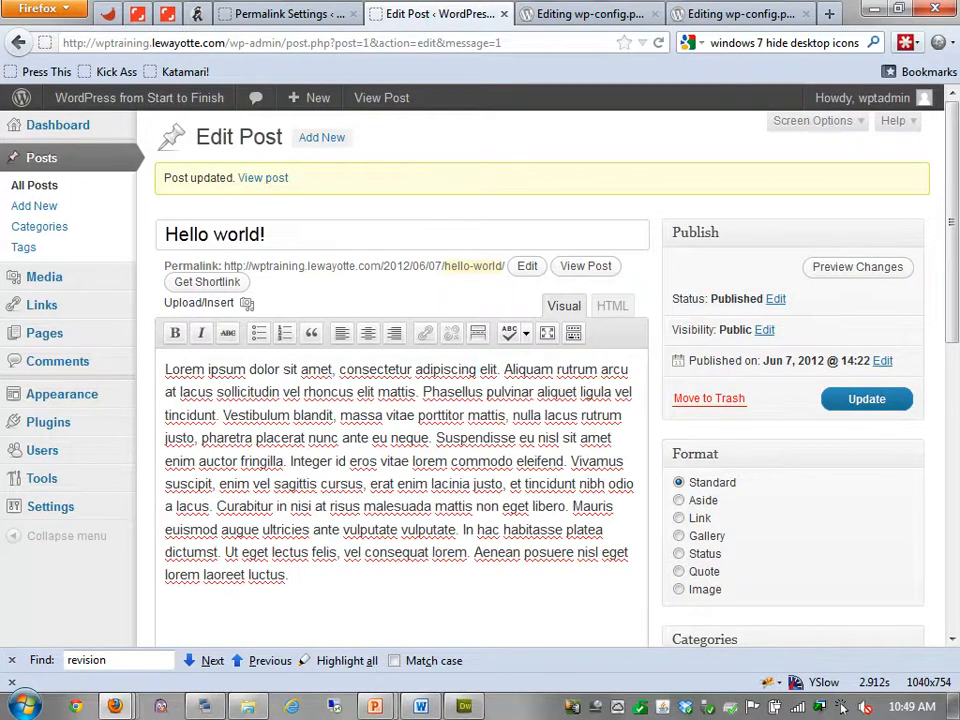
# Review the edited post, then return to the Codex's WP_POST_REVISIONS notes
pyautogui.scroll(-8, 480, 378)
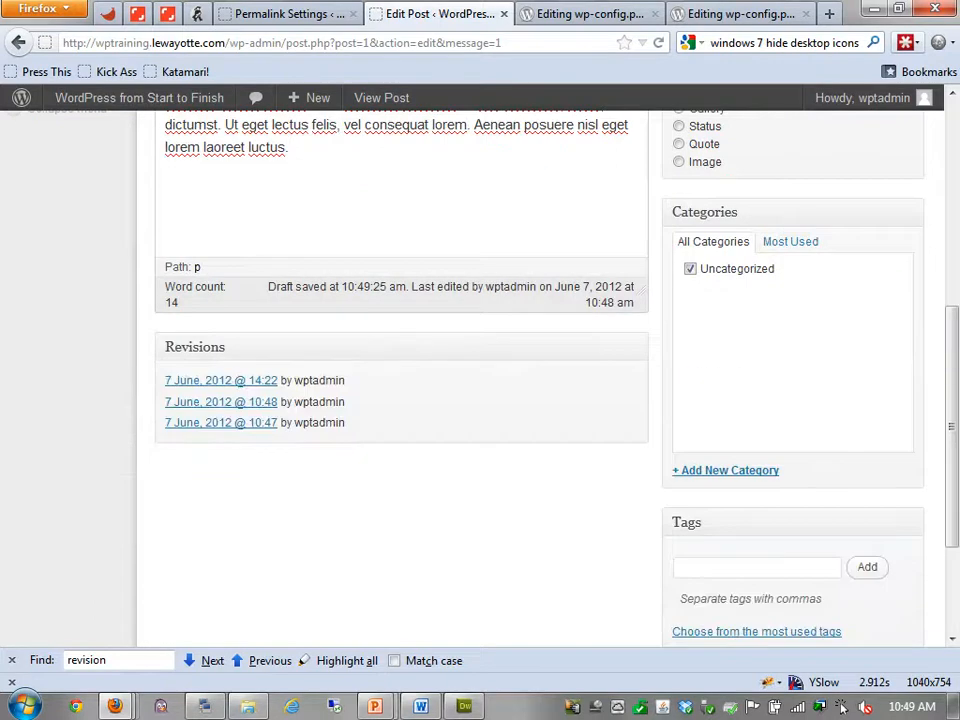
pyautogui.scroll(8, 480, 378)
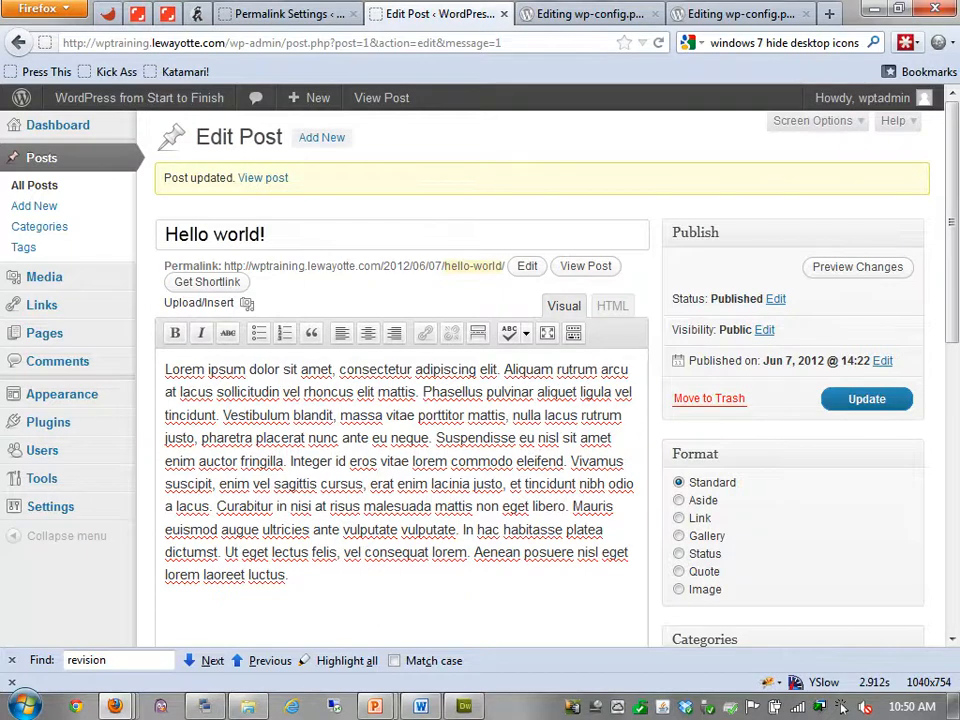
pyautogui.scroll(-4, 402, 400)
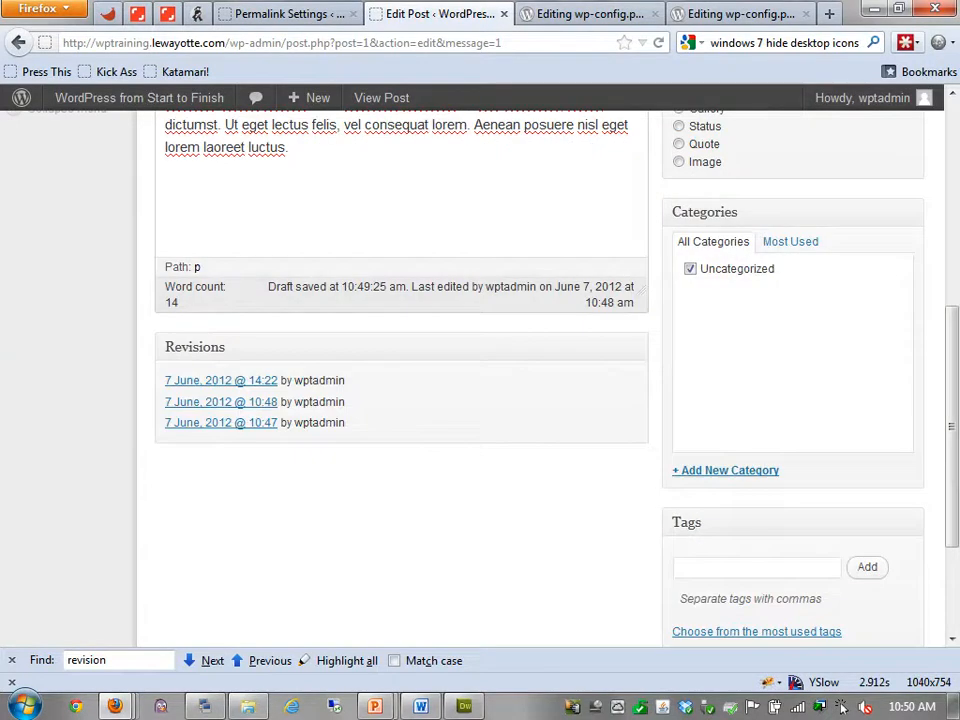
pyautogui.scroll(4, 842, 706)
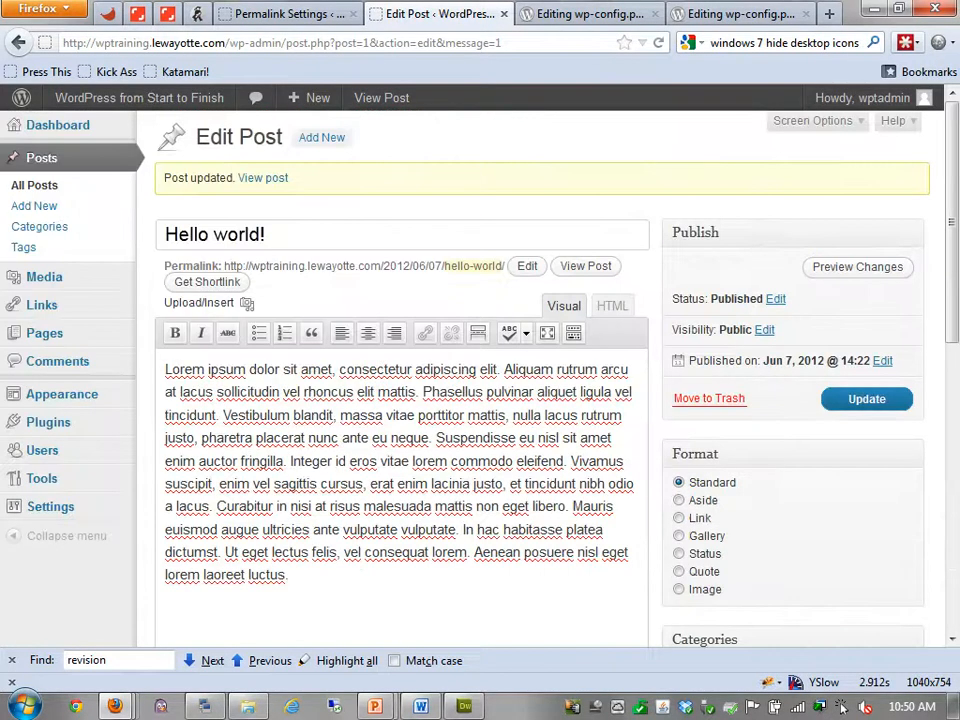
pyautogui.click(740, 14)
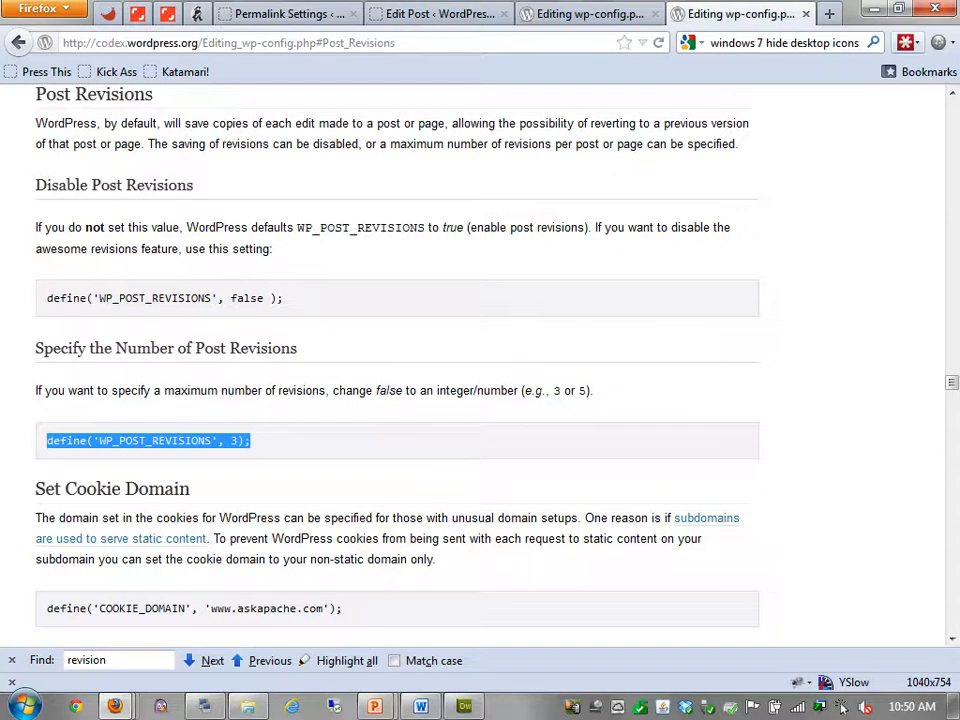
# Log into the lewayotte.com wp-admin in a new tab
pyautogui.click(829, 14)
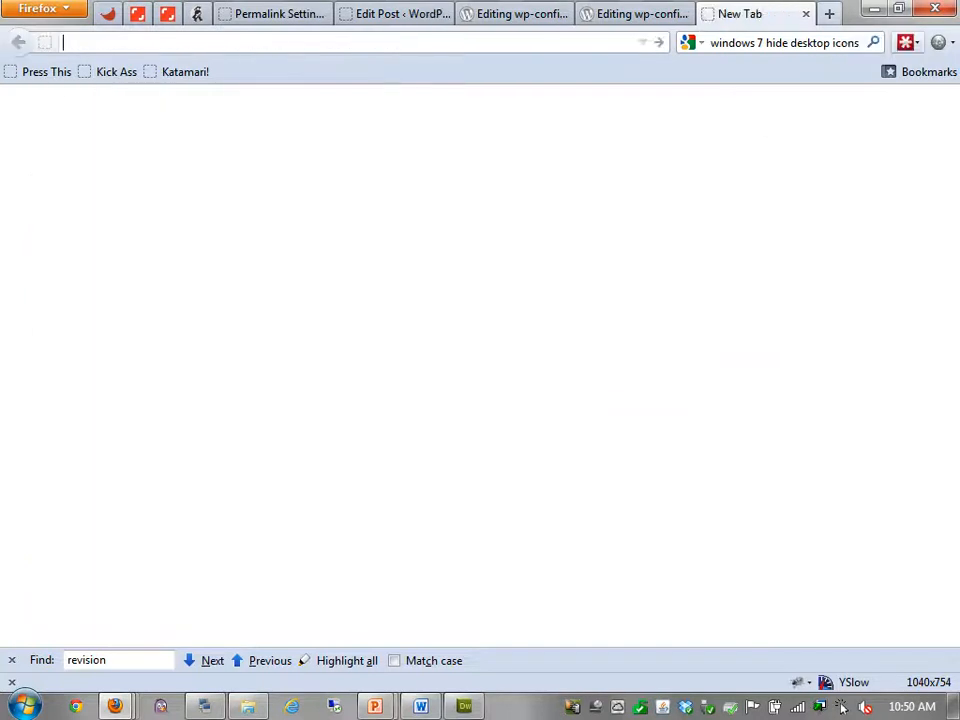
pyautogui.write('lewayot')
pyautogui.press('Down')
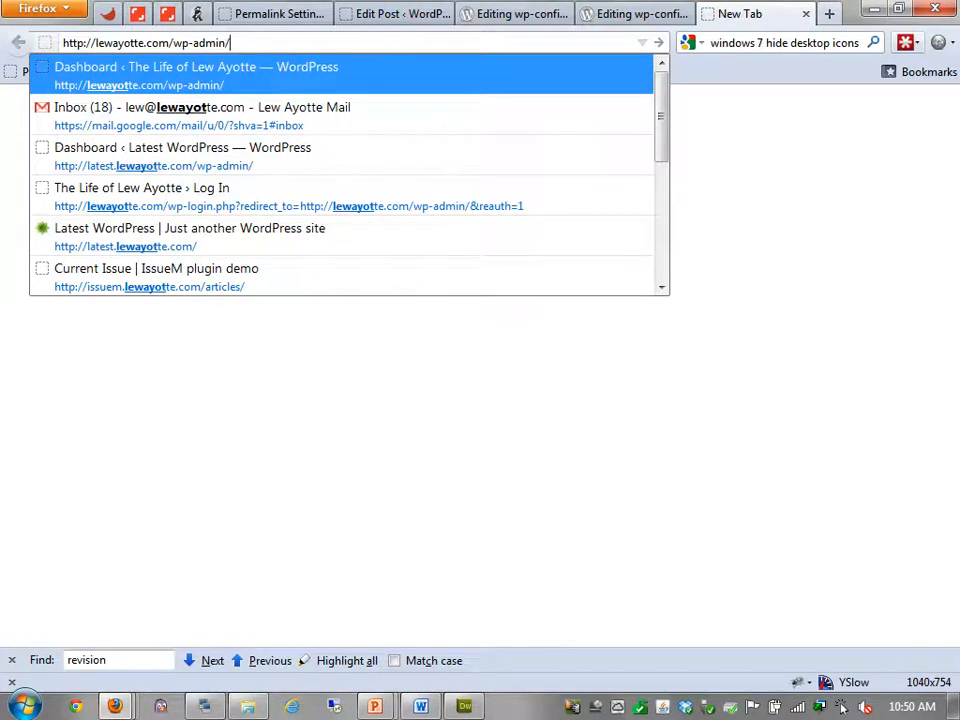
pyautogui.press('Return')
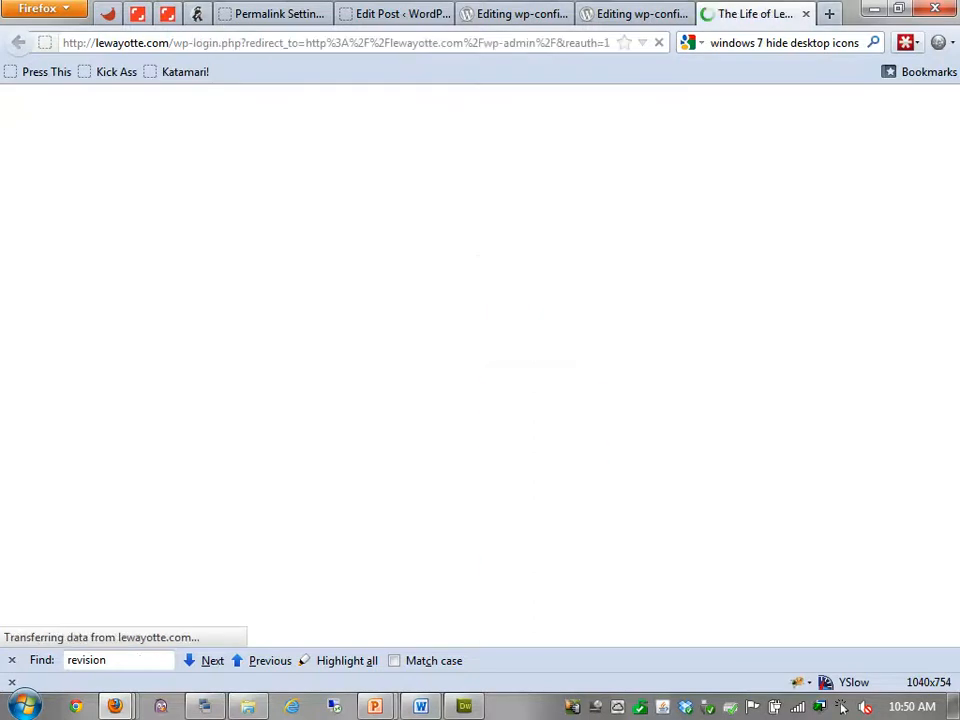
pyautogui.press('Return')
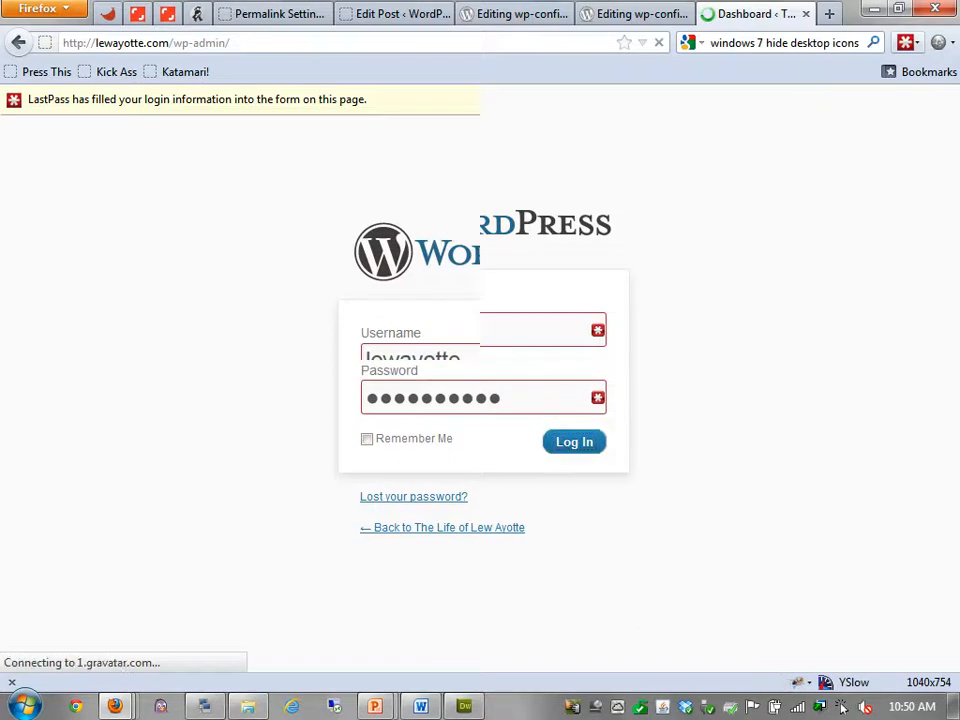
# Open All Posts and edit the Fun with SEO Spammers post
pyautogui.moveTo(41, 235)
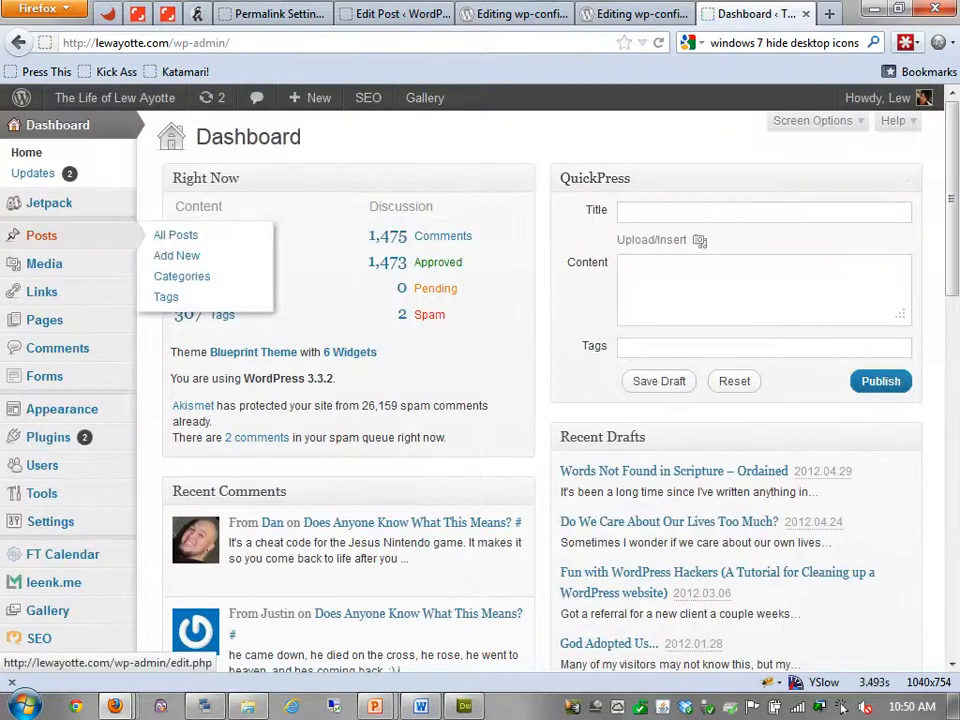
pyautogui.click(175, 235)
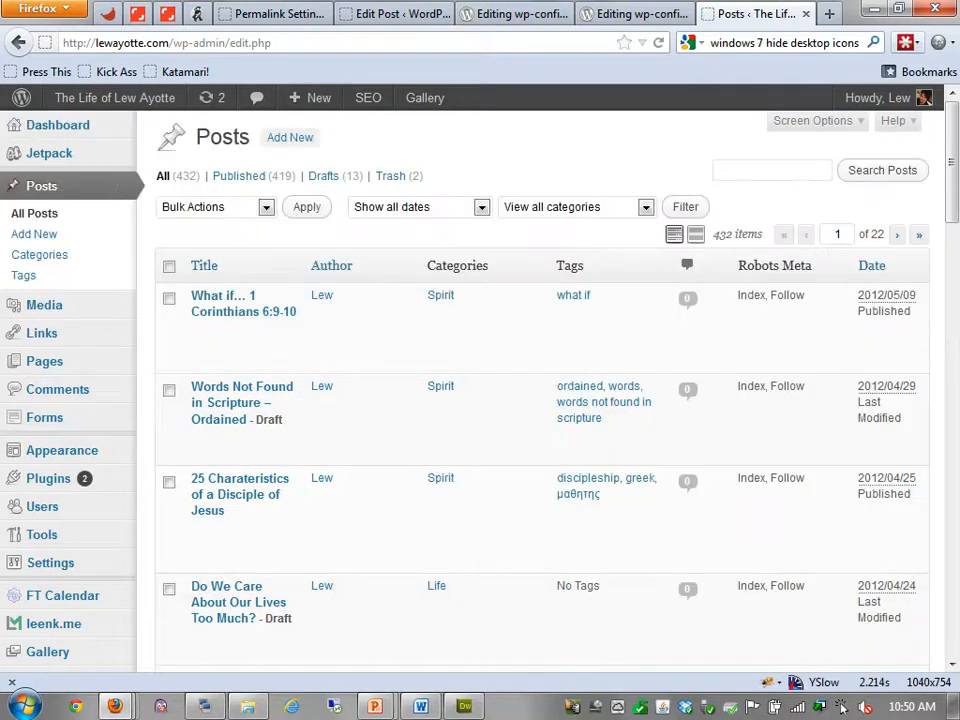
pyautogui.scroll(-5, 540, 400)
pyautogui.scroll(-3, 540, 400)
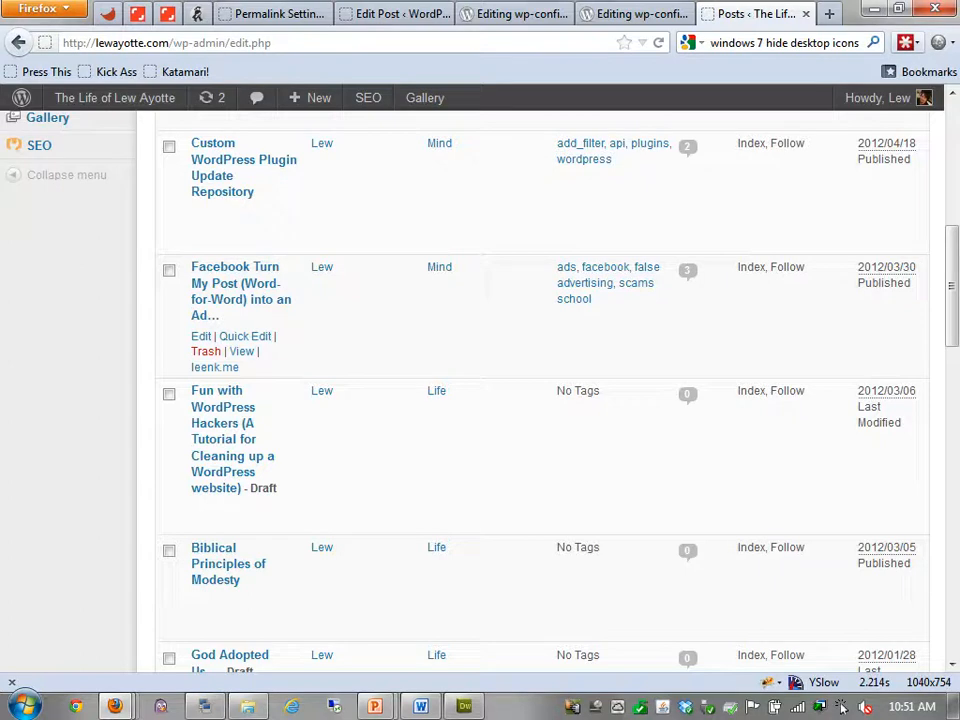
pyautogui.scroll(-2, 842, 706)
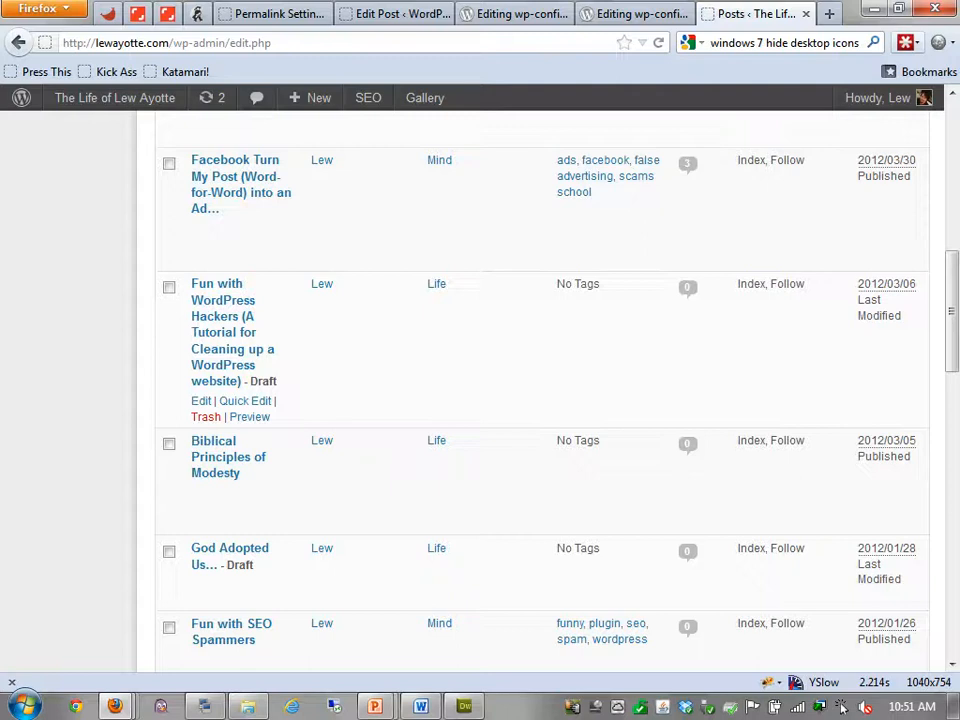
pyautogui.scroll(-8, 540, 420)
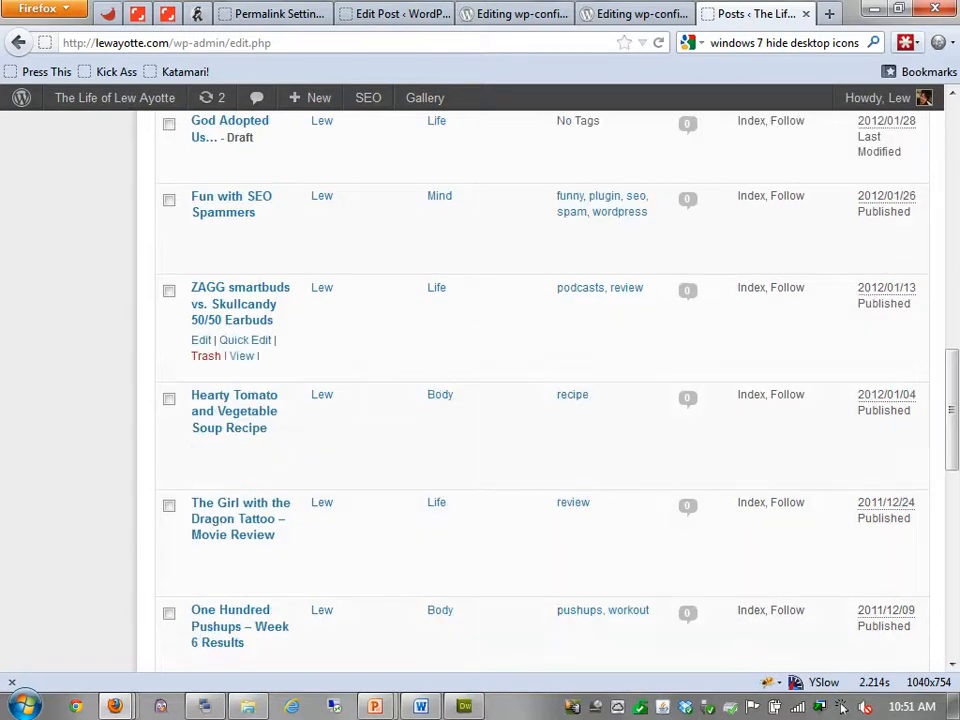
pyautogui.press('F5')
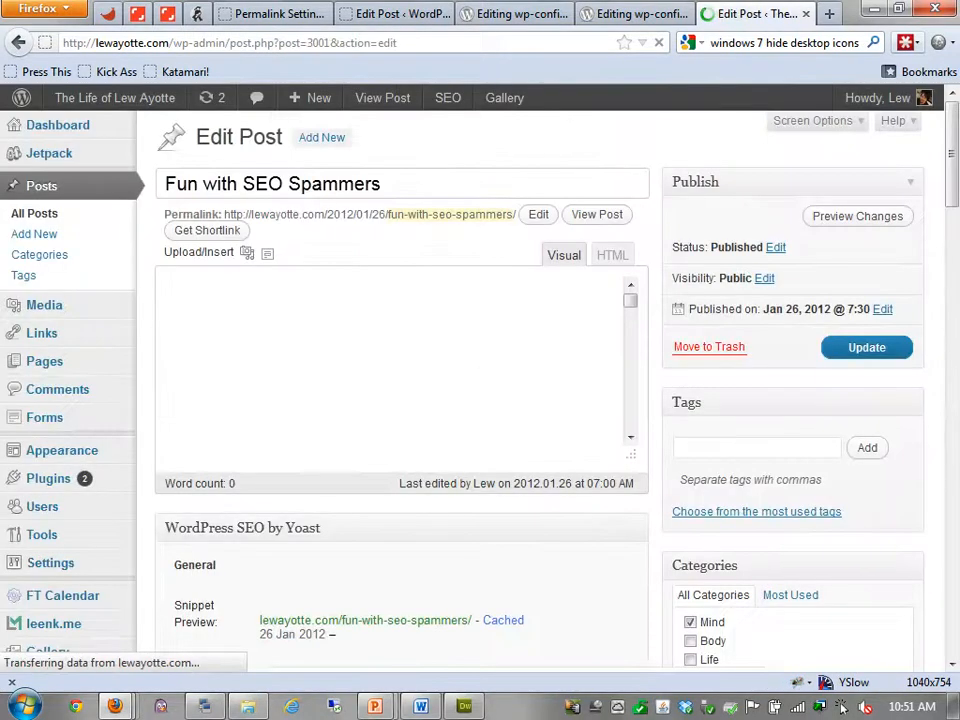
# Open the post's 6:57 revision and view the revisions table
pyautogui.scroll(-15, 480, 400)
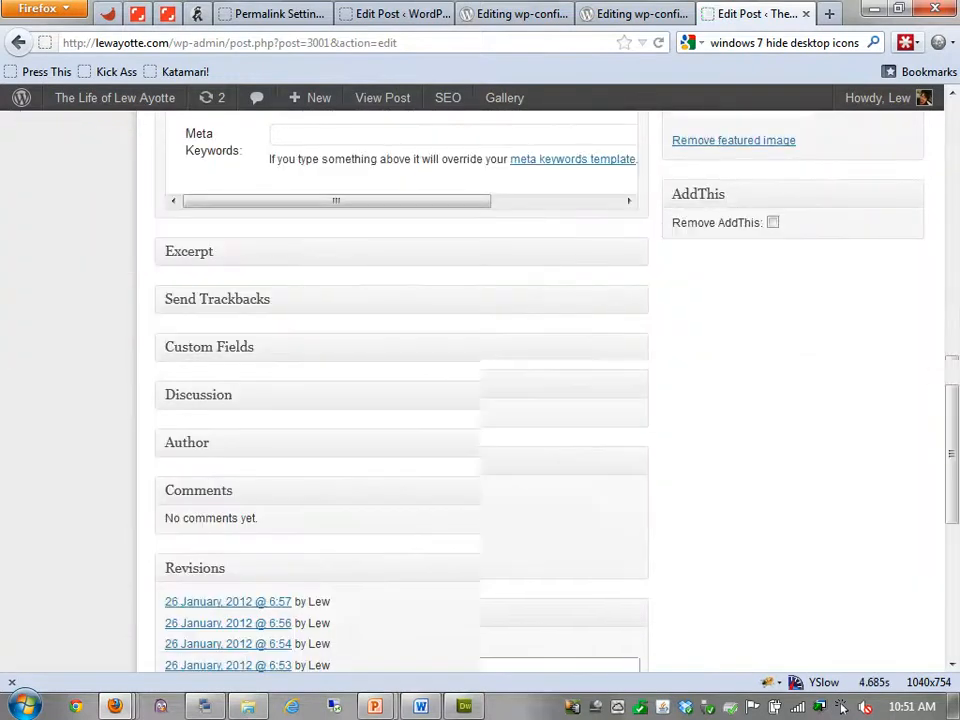
pyautogui.scroll(-4, 400, 400)
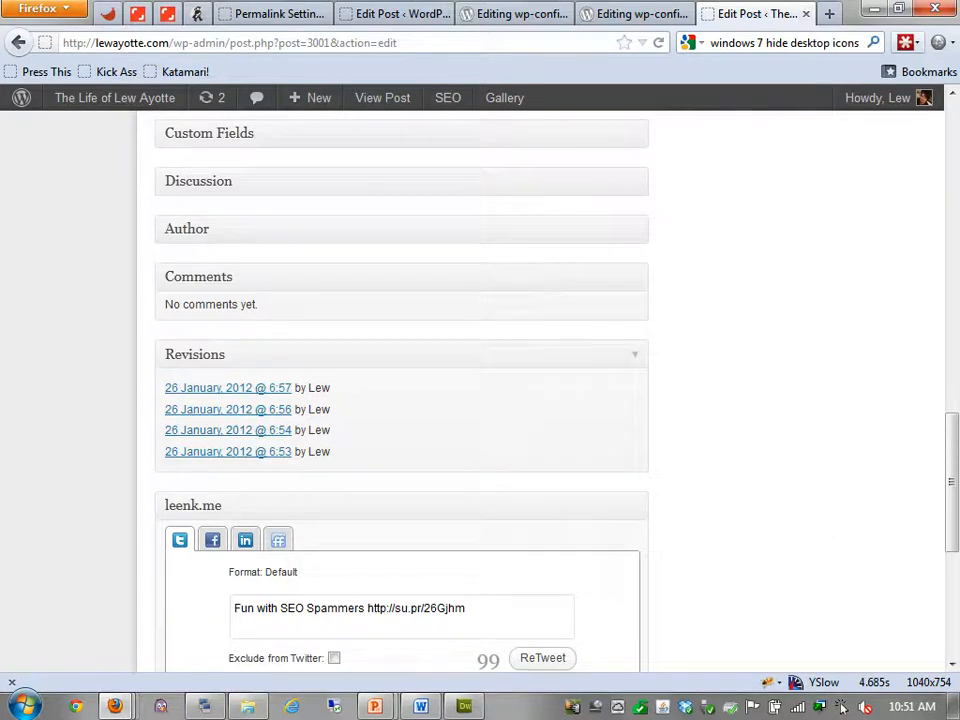
pyautogui.click(228, 388)
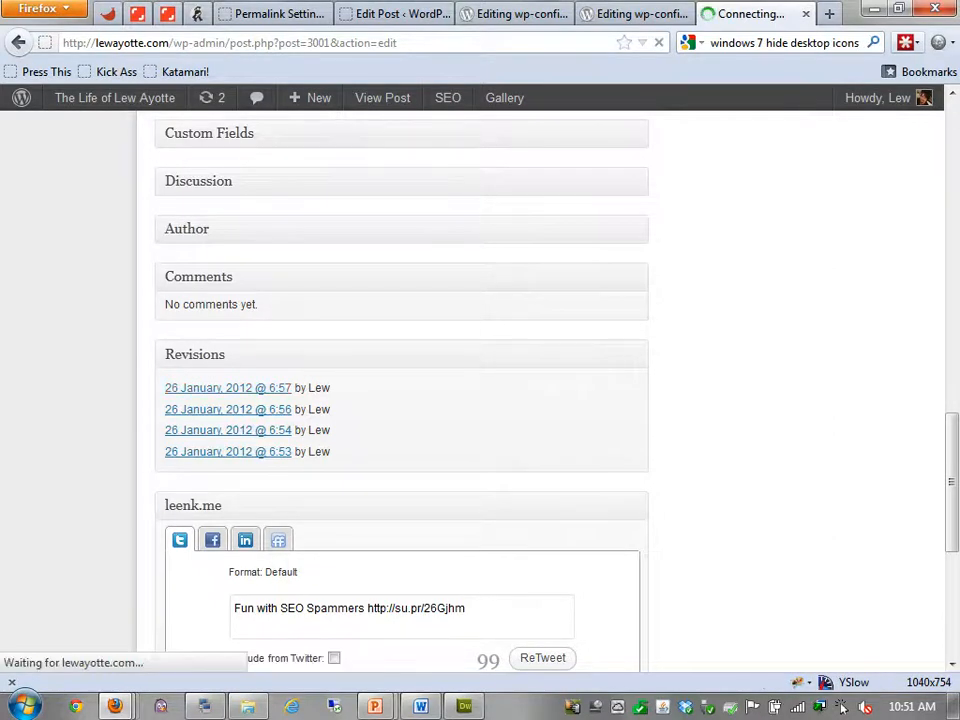
pyautogui.press('End')
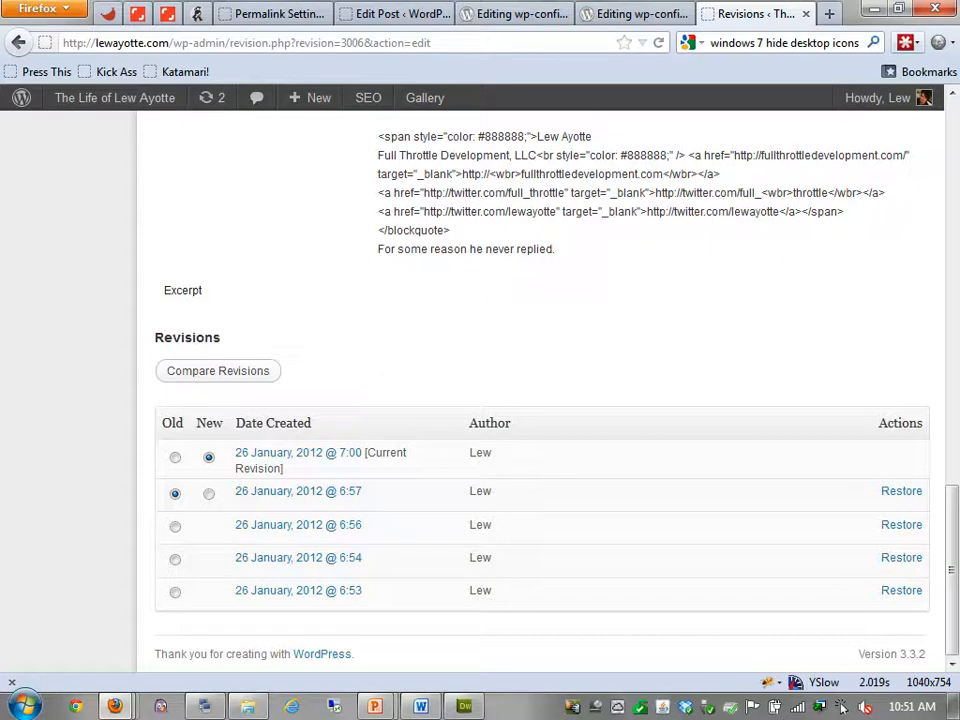
# Compare the 6:54 revision against the current version of Fun with SEO Spammers
pyautogui.click(175, 560)
pyautogui.click(218, 371)
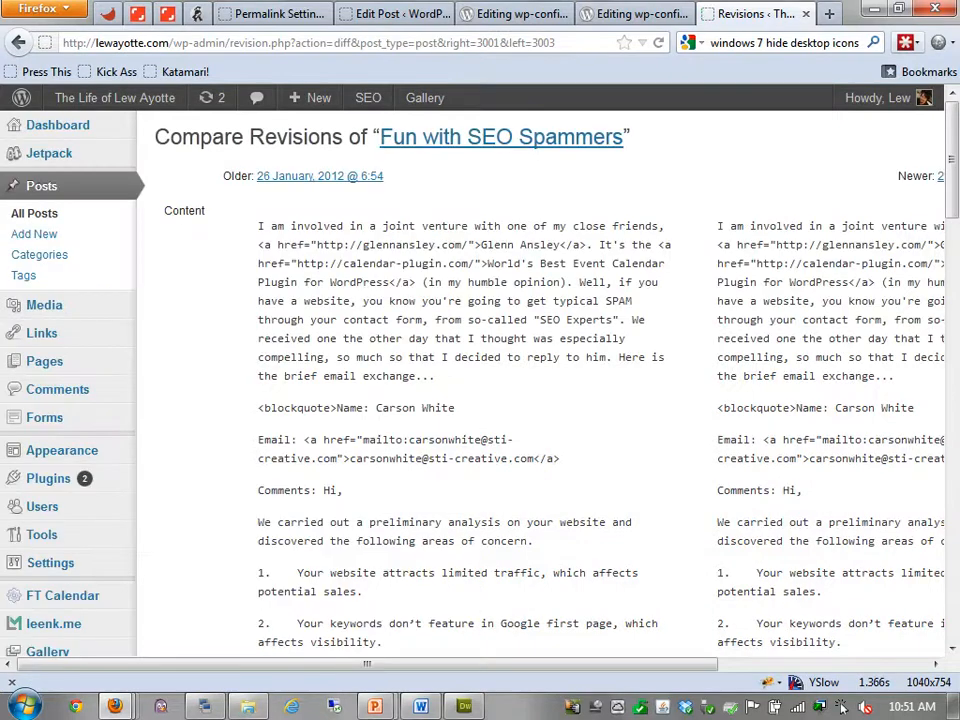
pyautogui.scroll(-10, 841, 706)
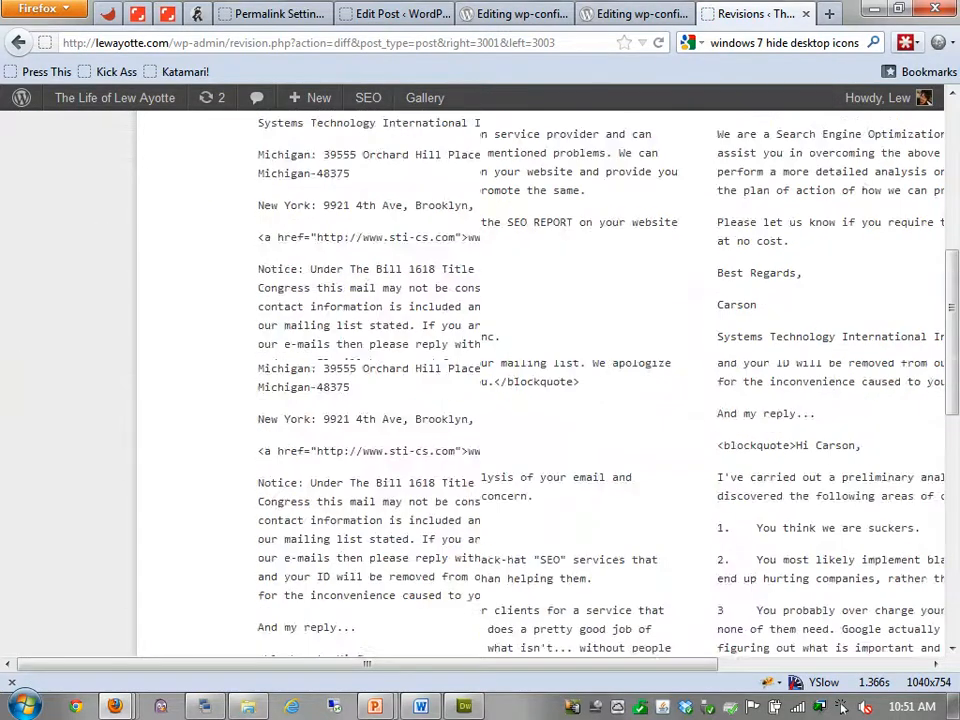
pyautogui.scroll(-10, 841, 706)
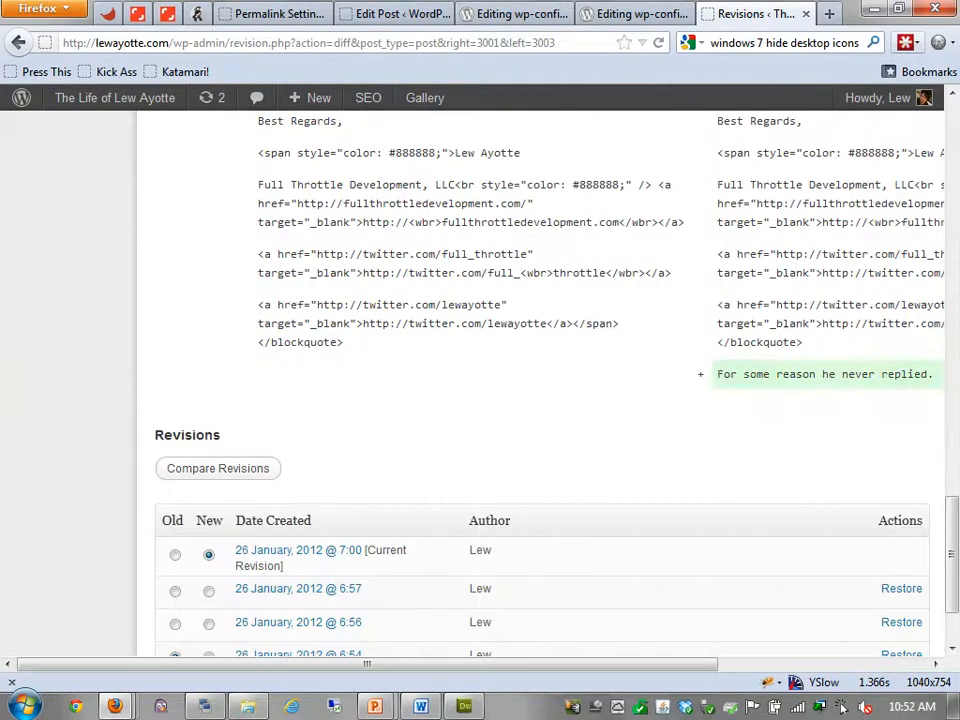
# Inspect the diff's newly added lines, then close the comparison tab
pyautogui.tripleClick(825, 374)
pyautogui.moveTo(600, 664); pyautogui.dragTo(799, 664)
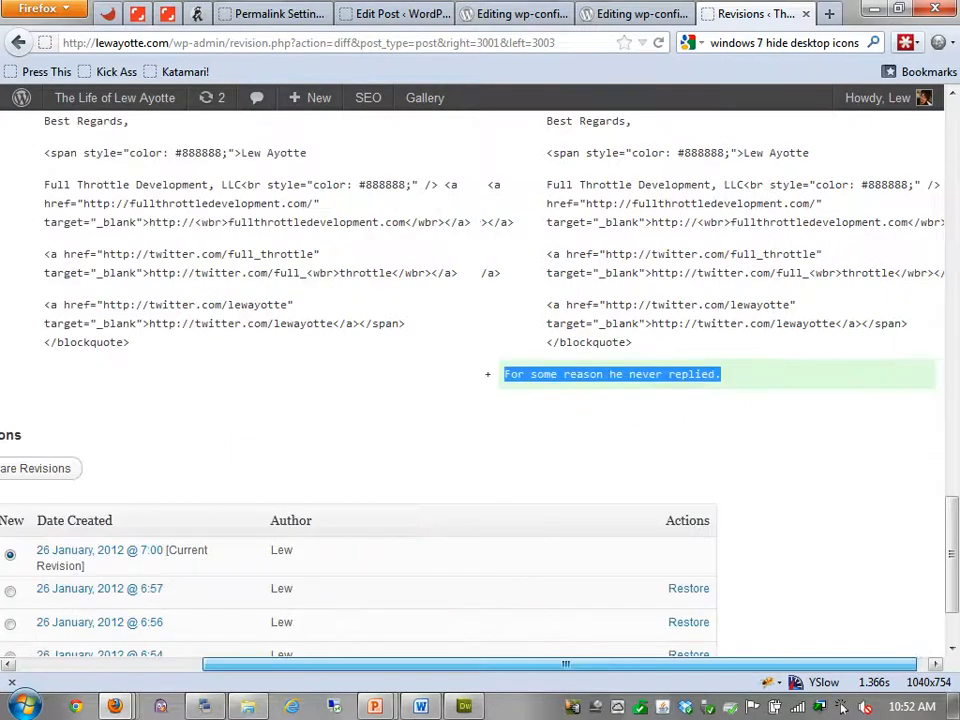
pyautogui.hscroll(-5, 841, 706)
pyautogui.scroll(15, 841, 706)
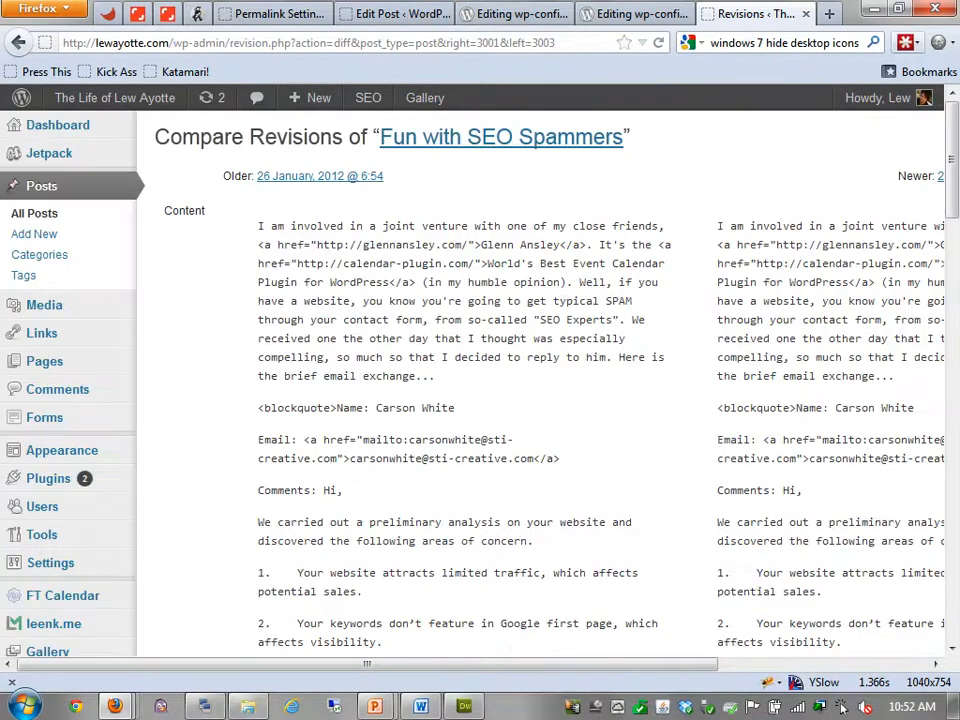
pyautogui.click(806, 14)
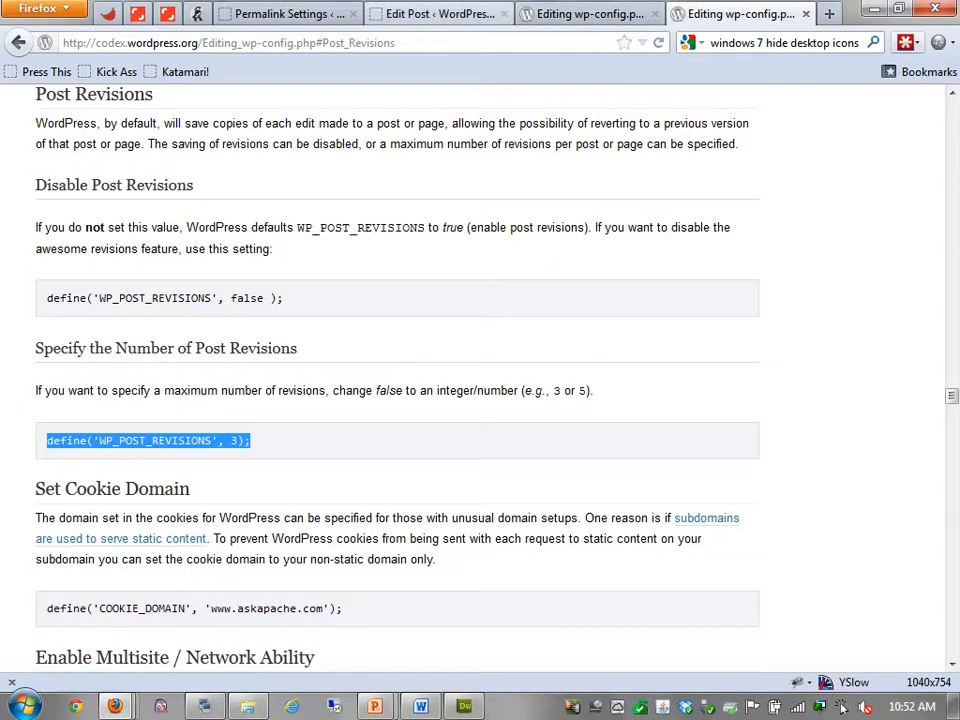
# Switch to the training site's Edit Post page and start a find-in-page search
pyautogui.click(438, 14)
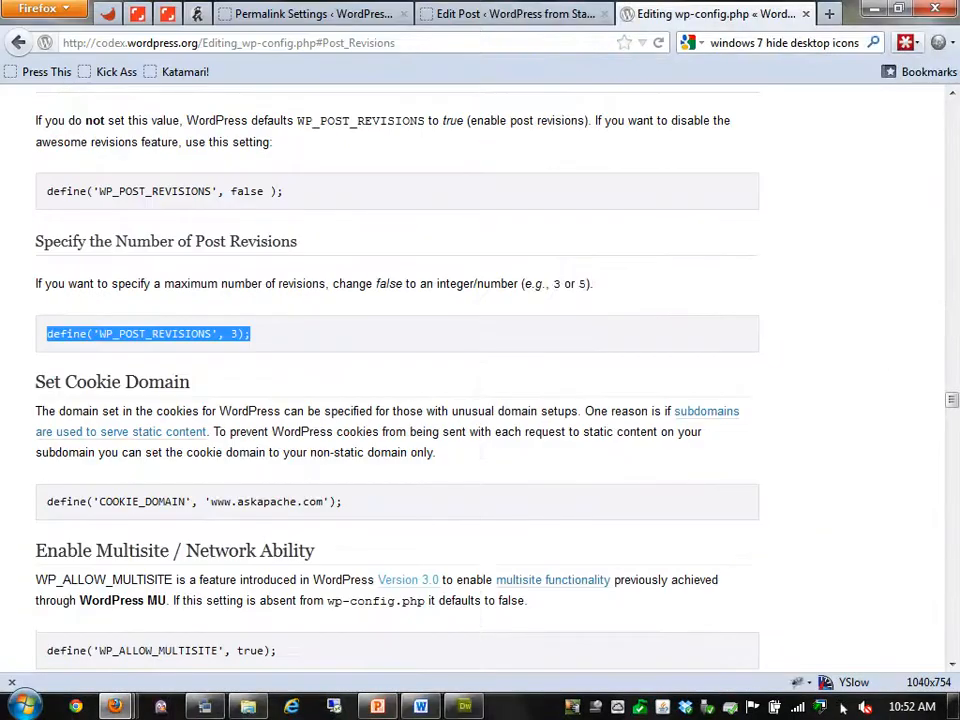
pyautogui.hotkey('ctrl', 'f')
# Search 'cookie', review cookies filtered by 'wptraining', then return to the Codex tab
pyautogui.write('cookie')
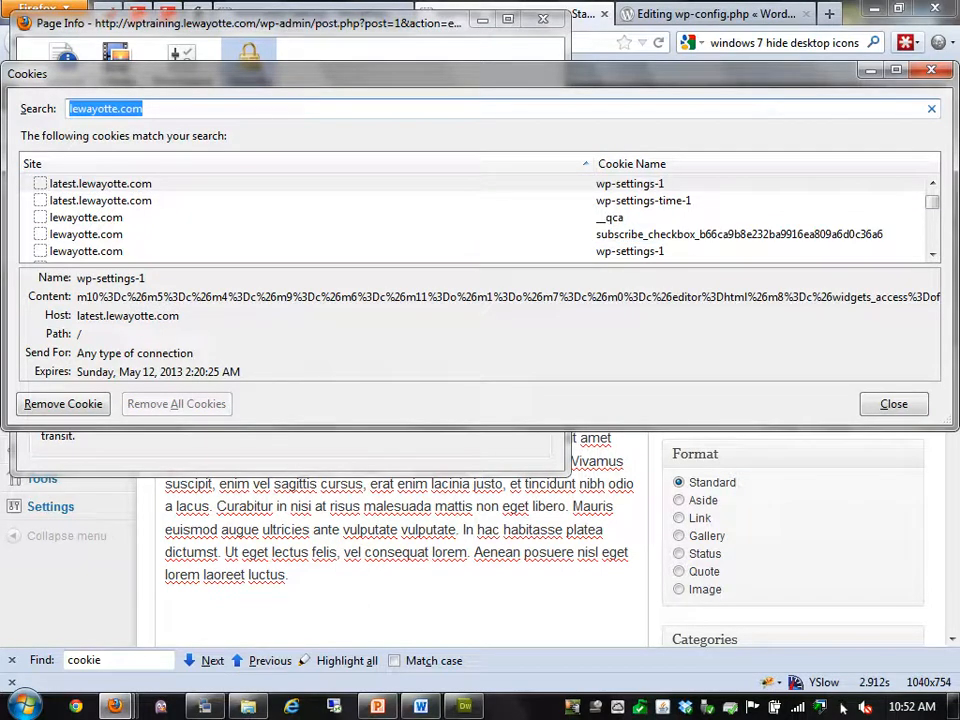
pyautogui.write('wptraining')
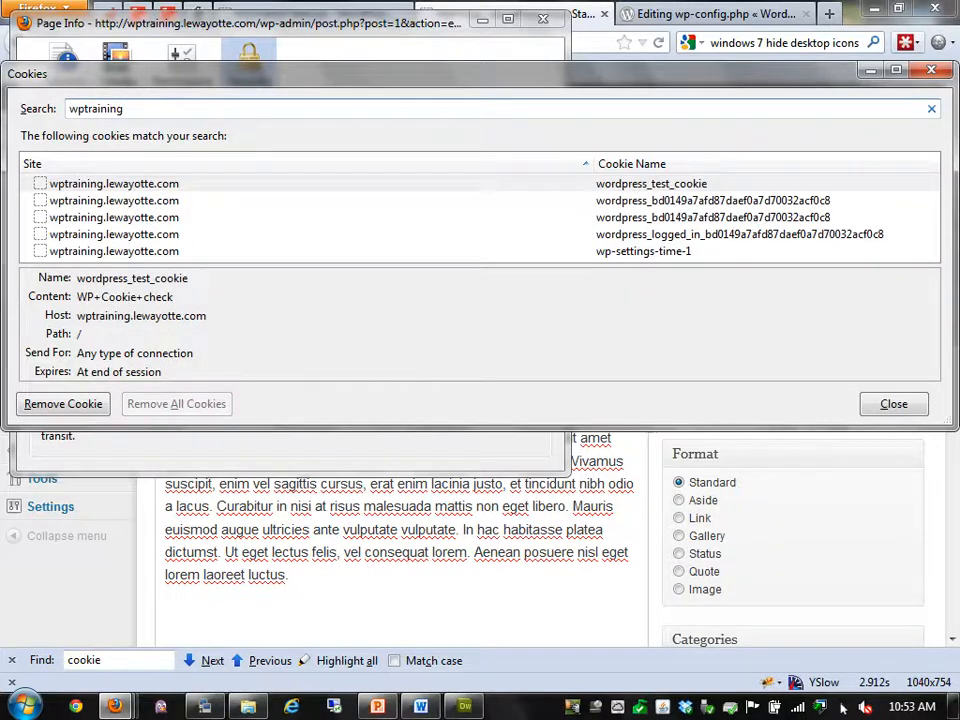
pyautogui.press('Tab')
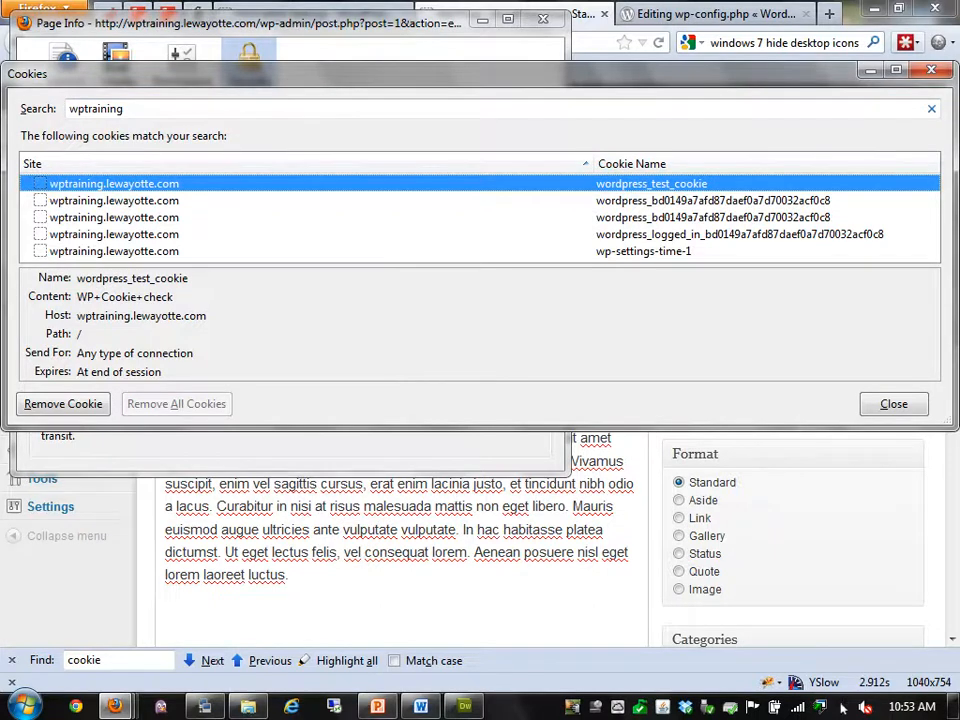
pyautogui.press('Escape')
pyautogui.press('Escape')
pyautogui.hotkey('ctrl', 'Tab')
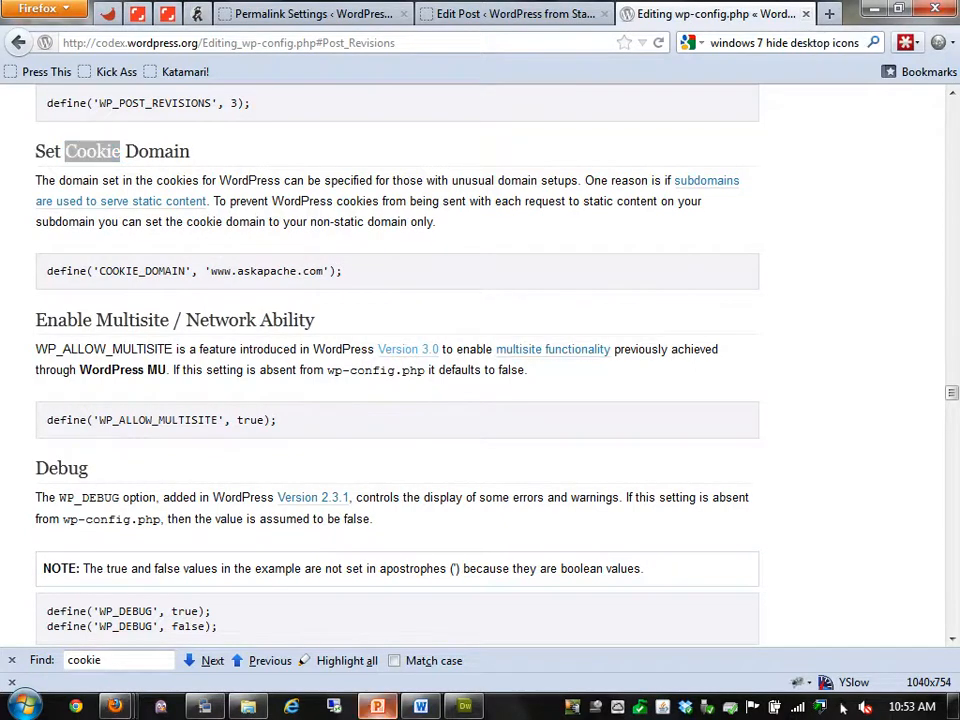
# Check the PowerPoint topics slide, then find 'memory' to show the WP_MEMORY_LIMIT 64M/96M examples
pyautogui.hotkey('alt', 'Tab')
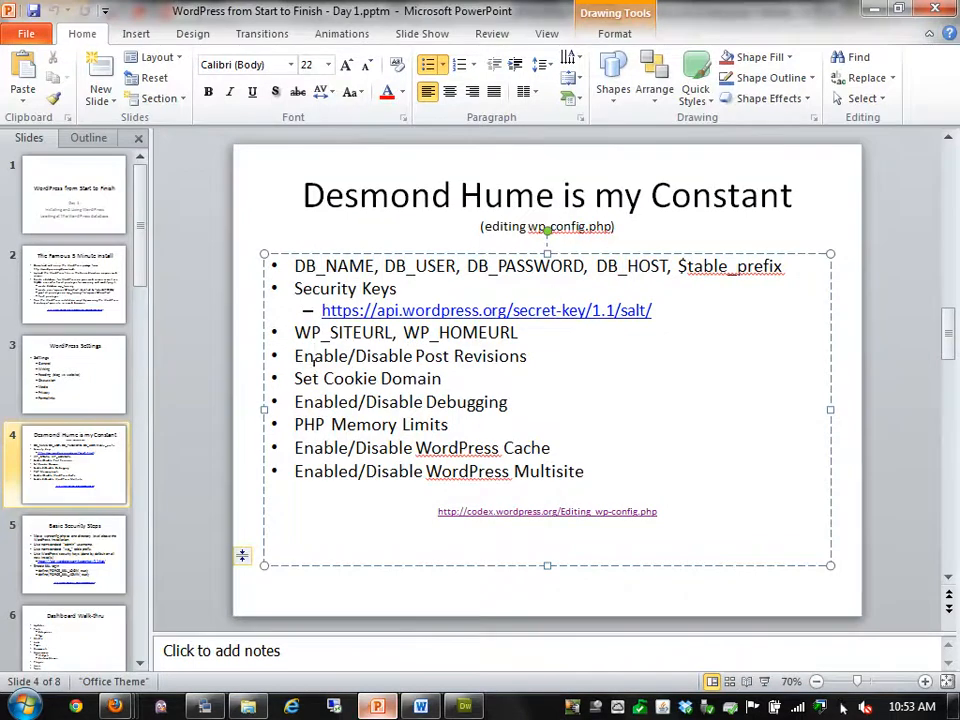
pyautogui.hotkey('alt', 'Tab')
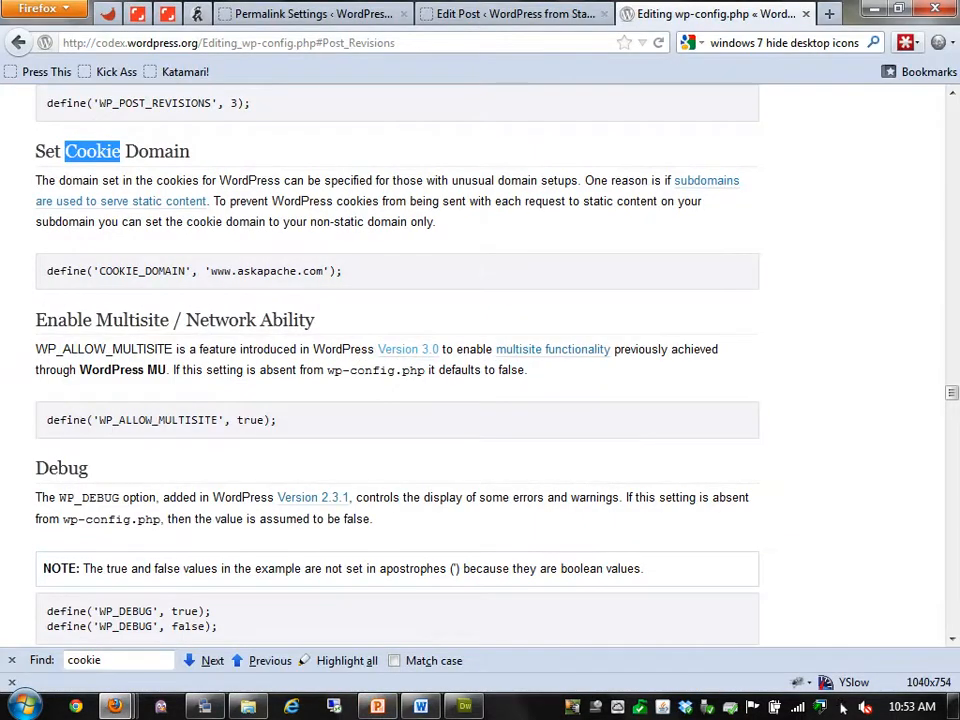
pyautogui.scroll(-7, 842, 708)
pyautogui.hotkey('ctrl', 'f')
pyautogui.write('memory')
pyautogui.scroll(-4, 842, 708)
pyautogui.scroll(2, 842, 708)
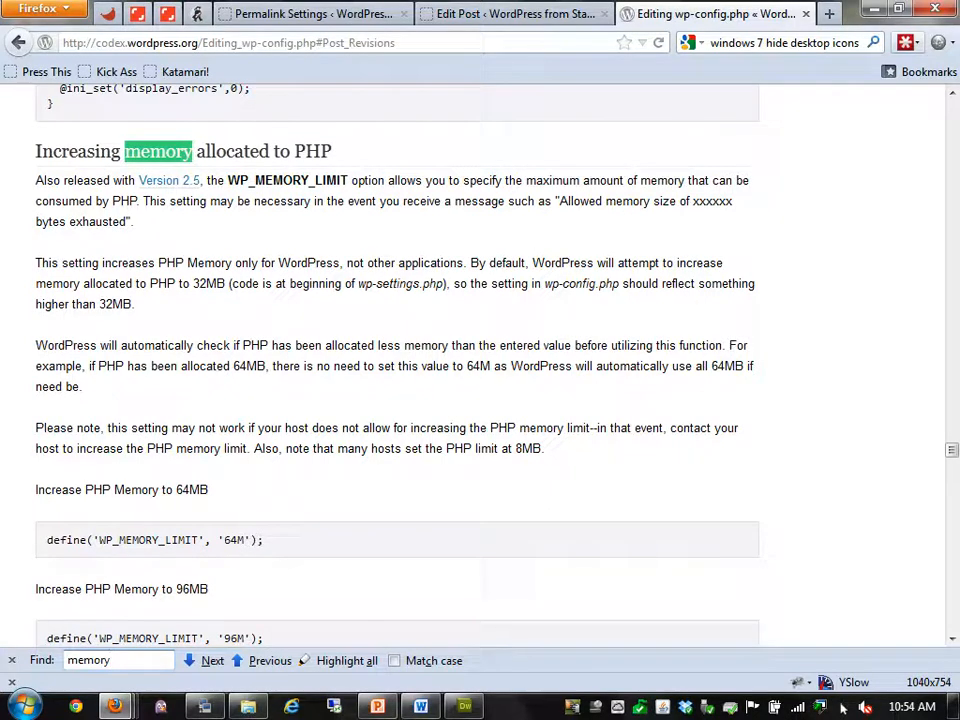
pyautogui.scroll(-2, 843, 706)
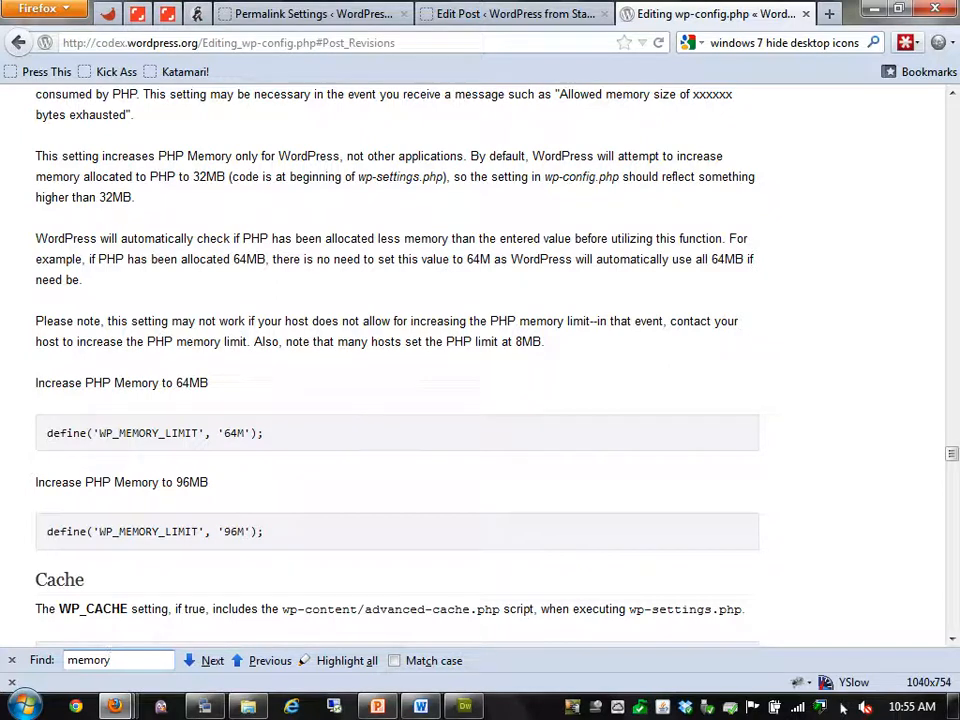
# Bring the wp-config article back, scroll to the memory and cache settings, and open a blank tab
pyautogui.hotkey('alt', 'Tab')
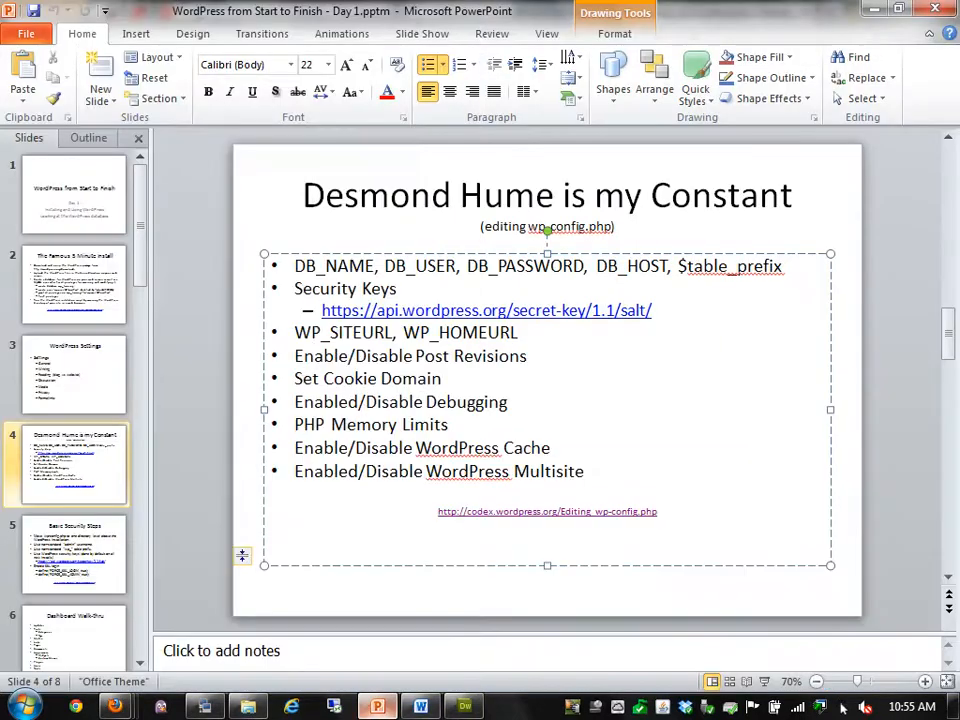
pyautogui.hotkey('alt', 'Tab')
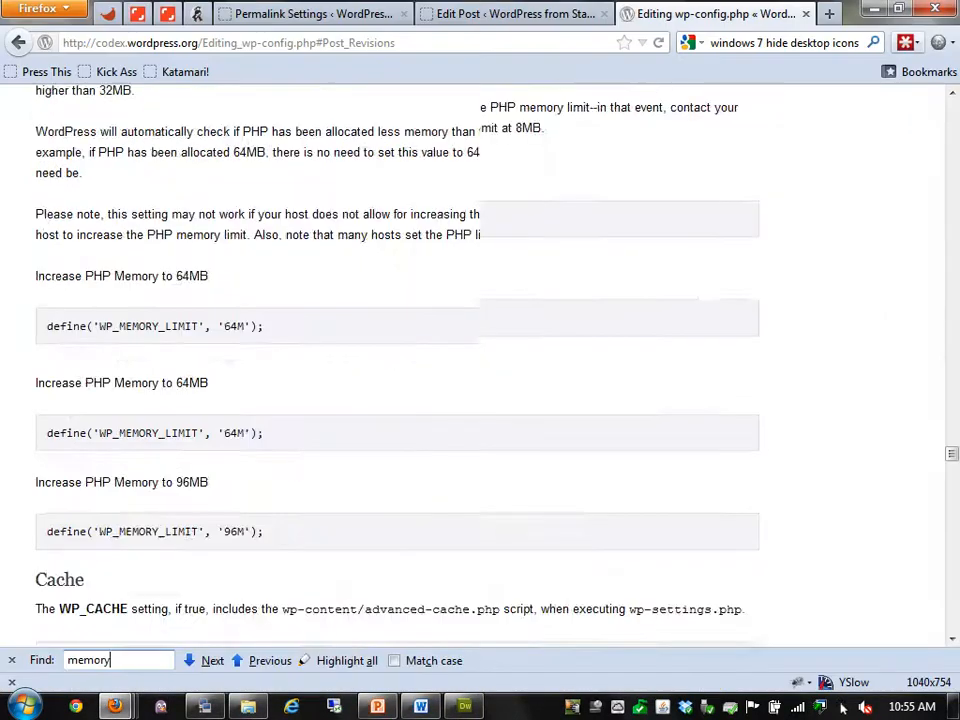
pyautogui.scroll(-7, 843, 706)
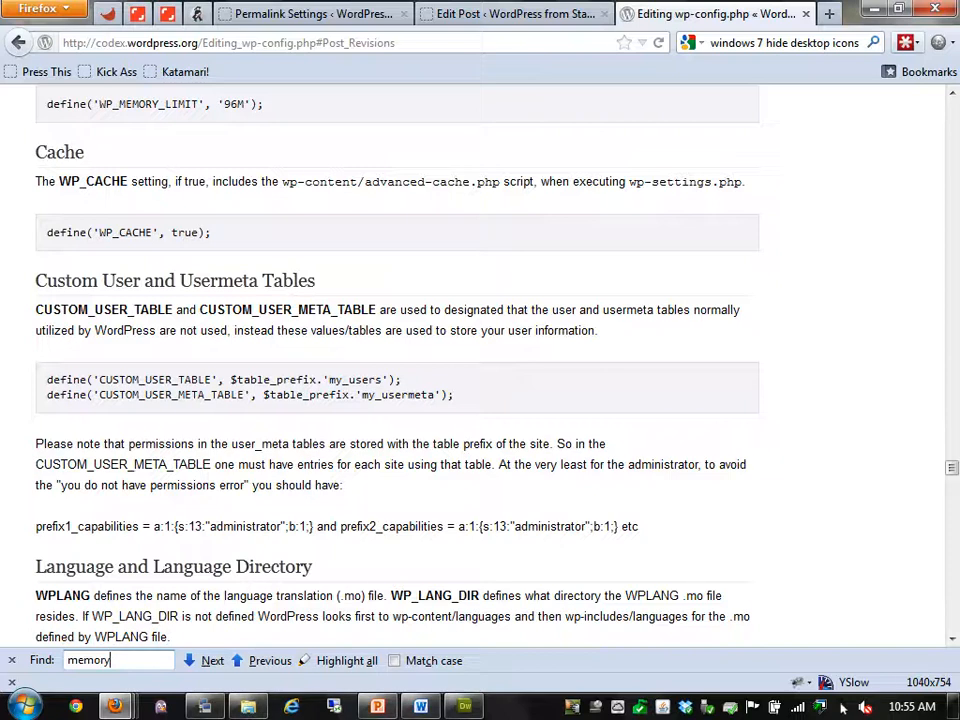
pyautogui.hotkey('ctrl', 't')
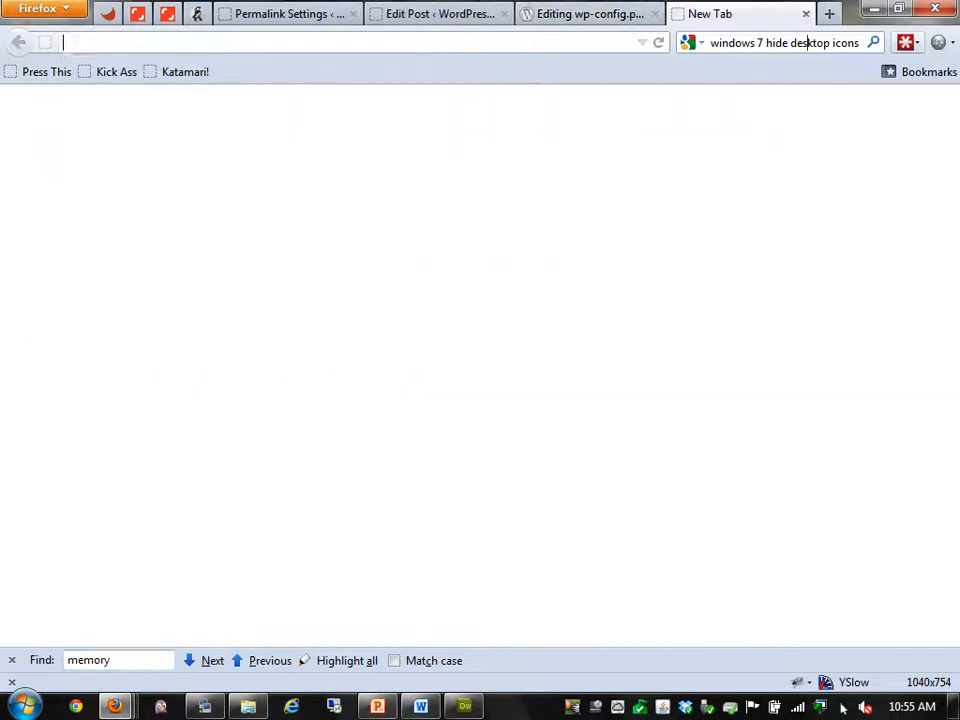
# Search for 'wordpress advanced cache', read the WP Super Cache plugin FAQ, then close it
pyautogui.hotkey('ctrl', 'k')
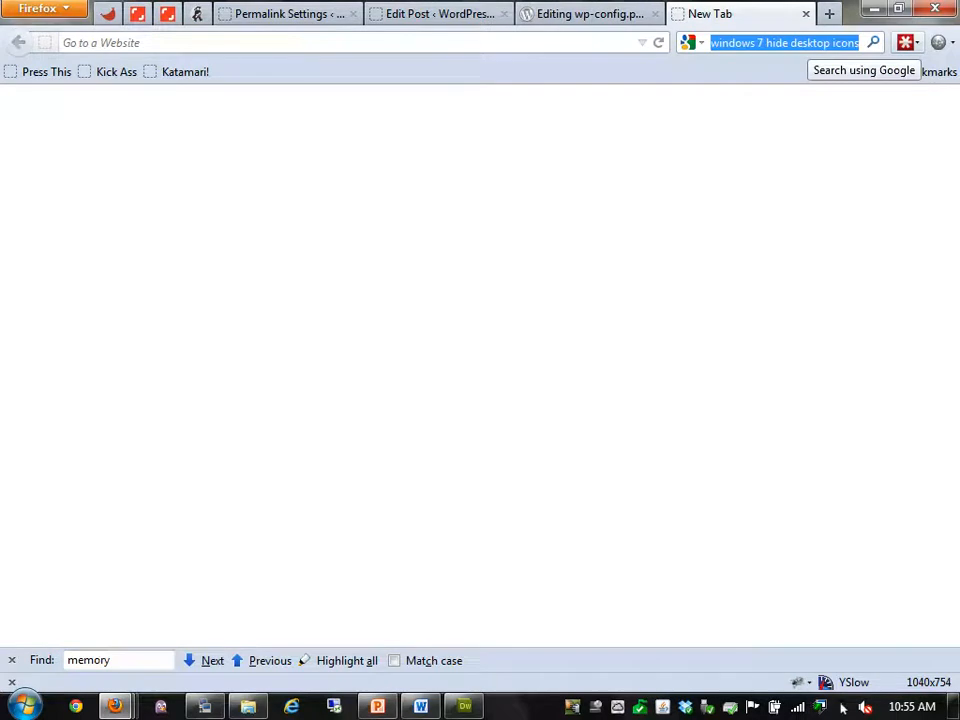
pyautogui.write('wordpress advanced cache')
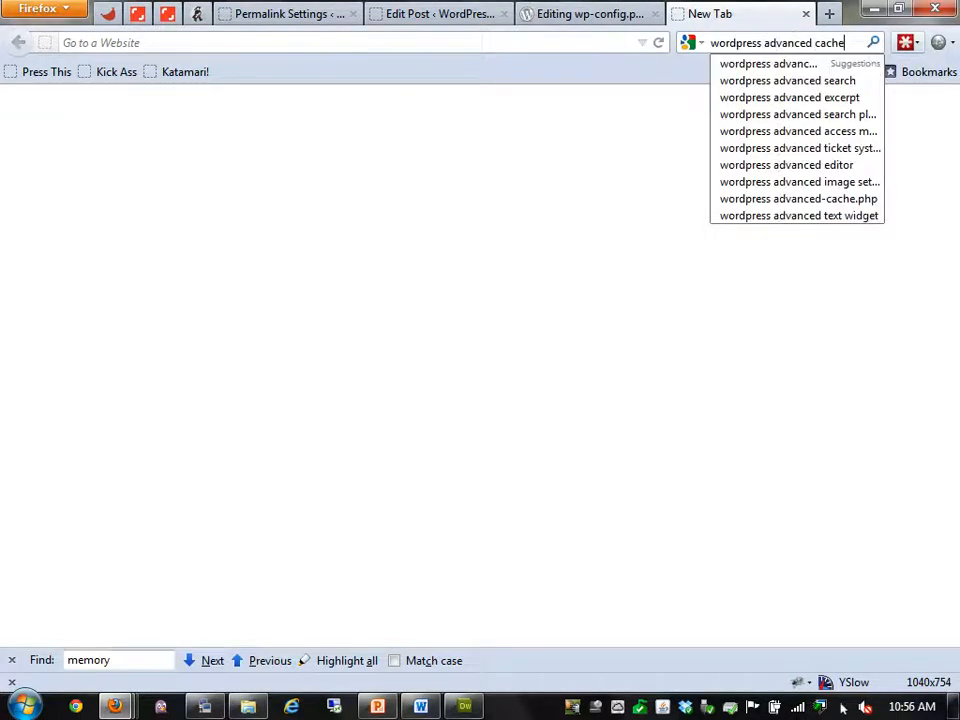
pyautogui.press('Return')
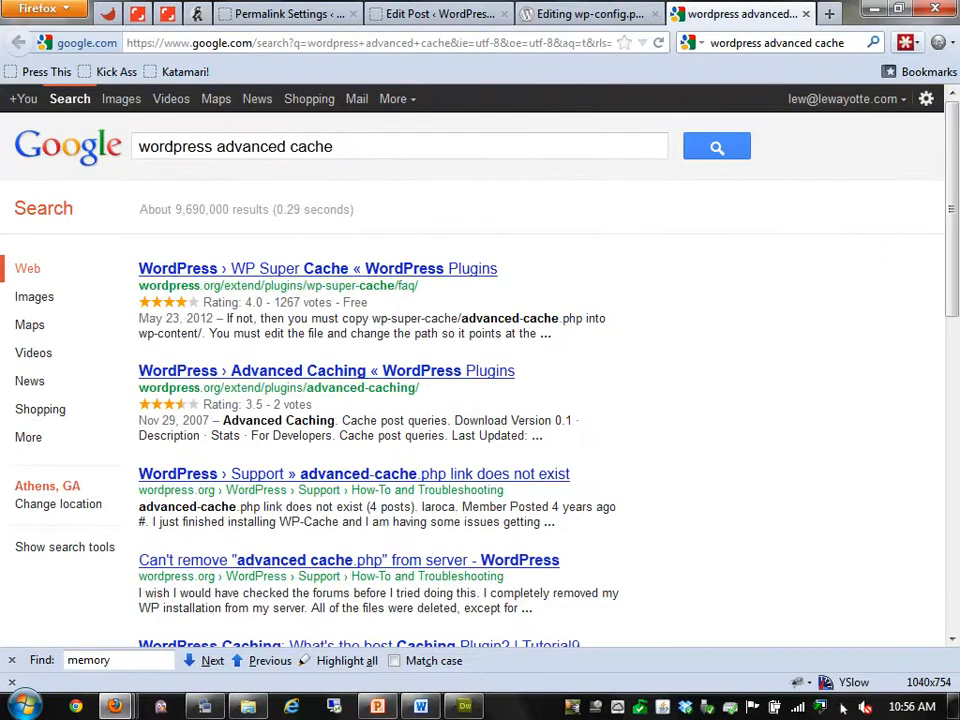
pyautogui.click(490, 268)
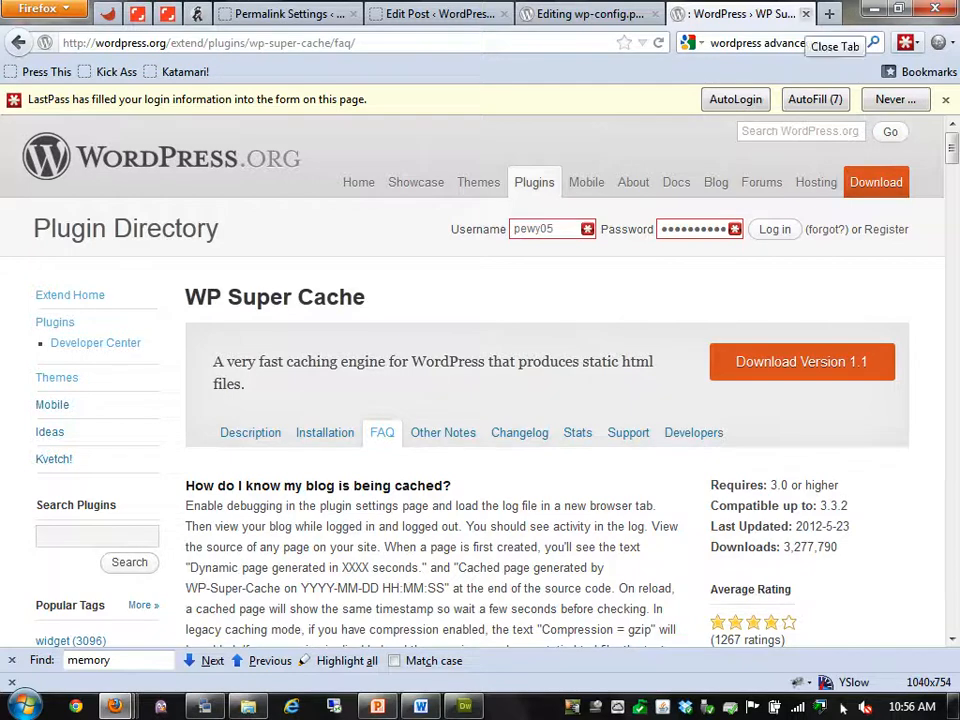
pyautogui.click(805, 14)
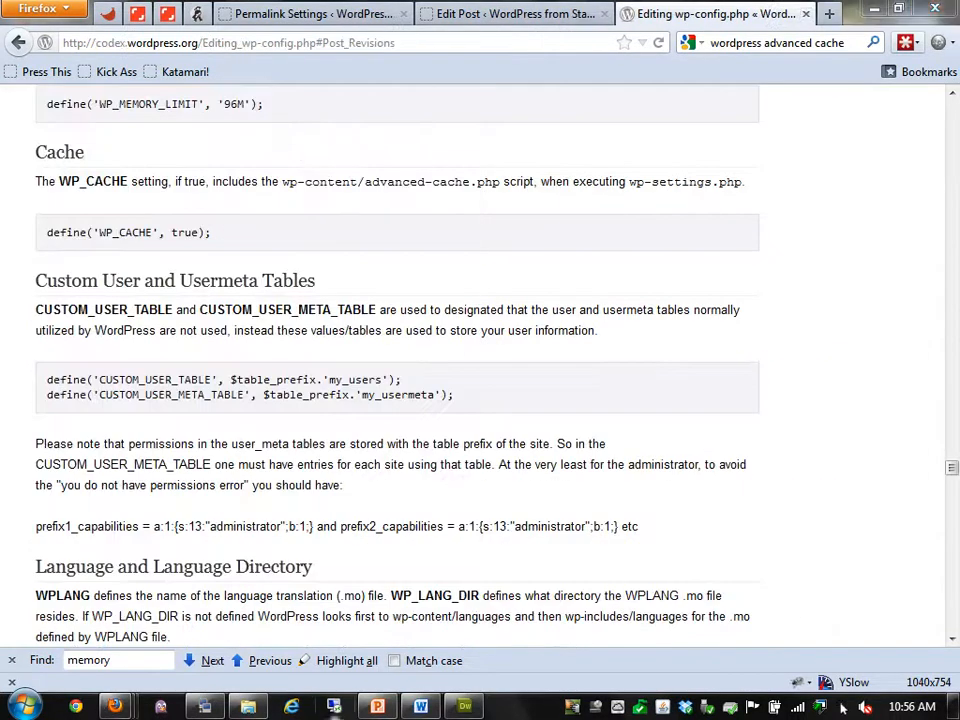
# Find 'multisite' in the codex article and highlight the WP_ALLOW_MULTISITE define line
pyautogui.hotkey('alt', 'Tab')
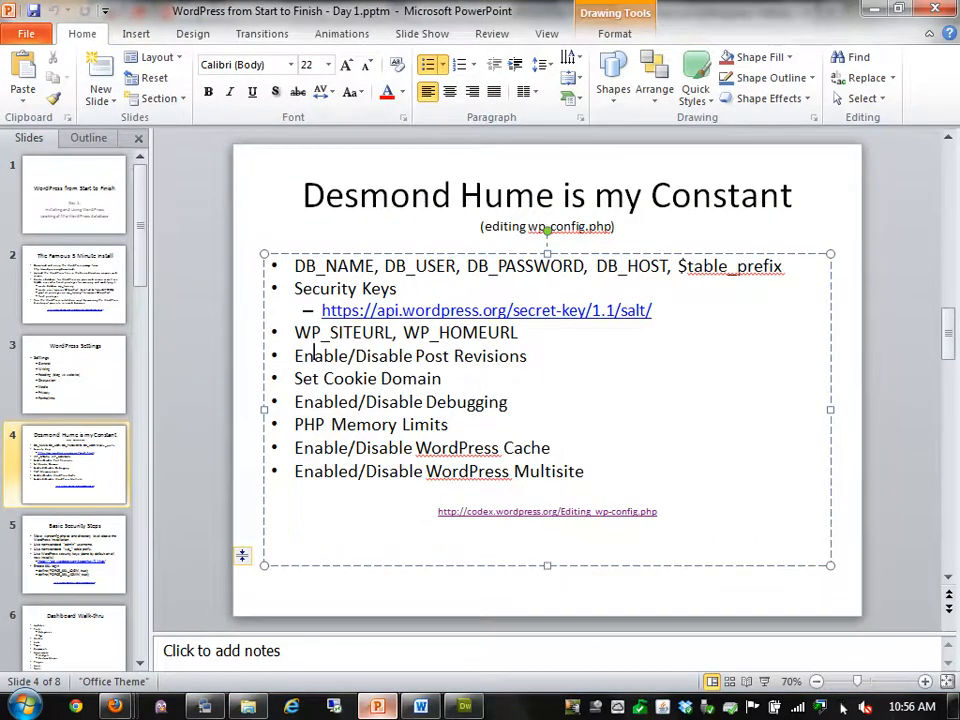
pyautogui.hotkey('alt', 'Tab')
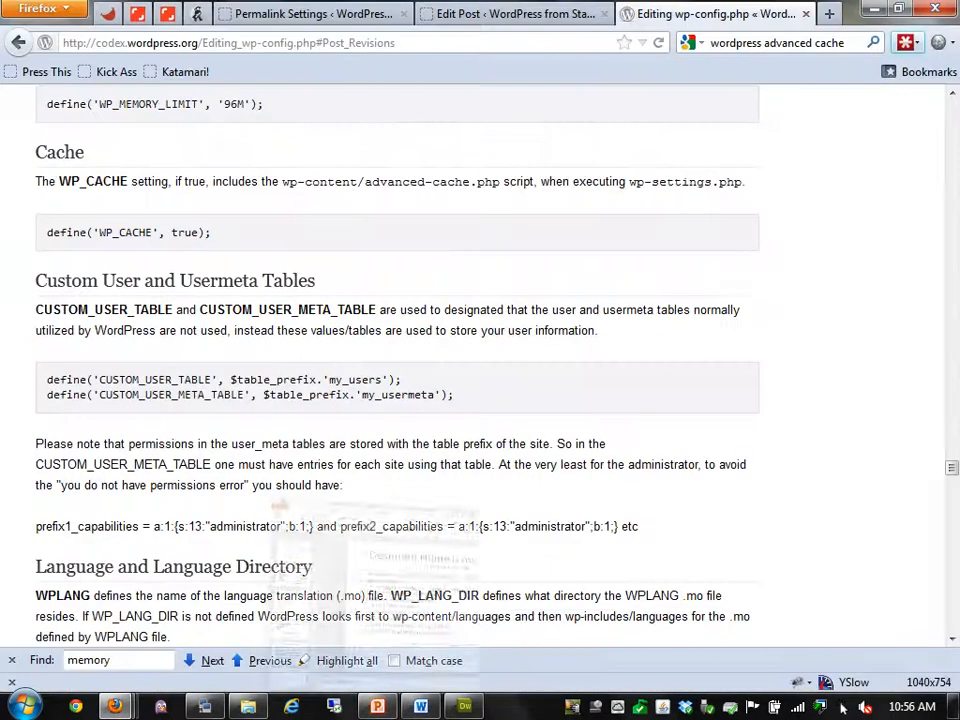
pyautogui.hotkey('ctrl', 'f')
pyautogui.write('m')
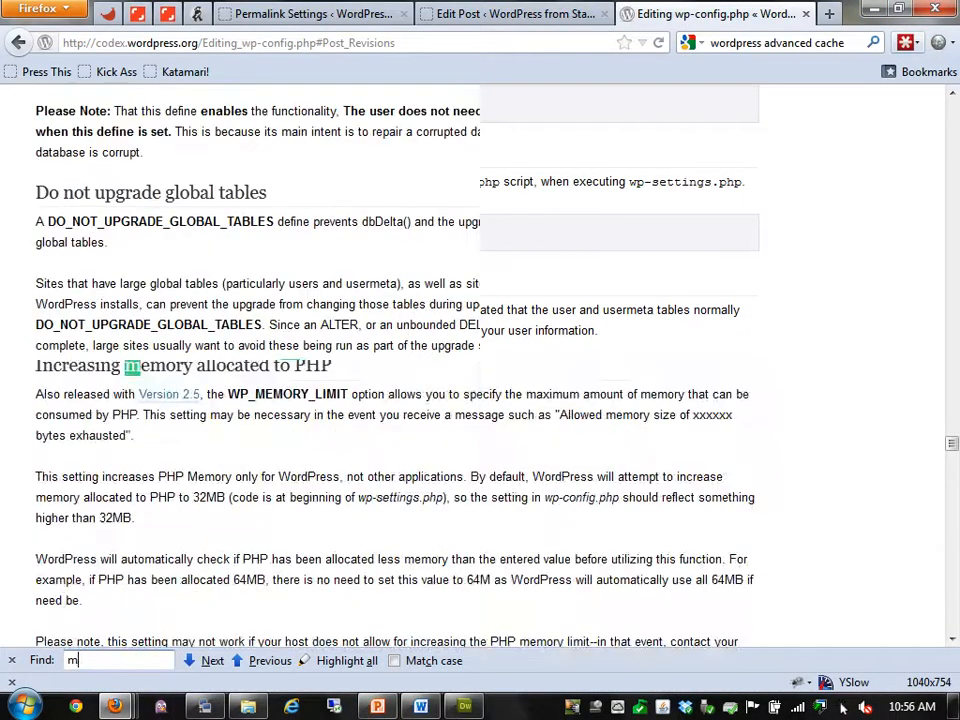
pyautogui.write('ultisite')
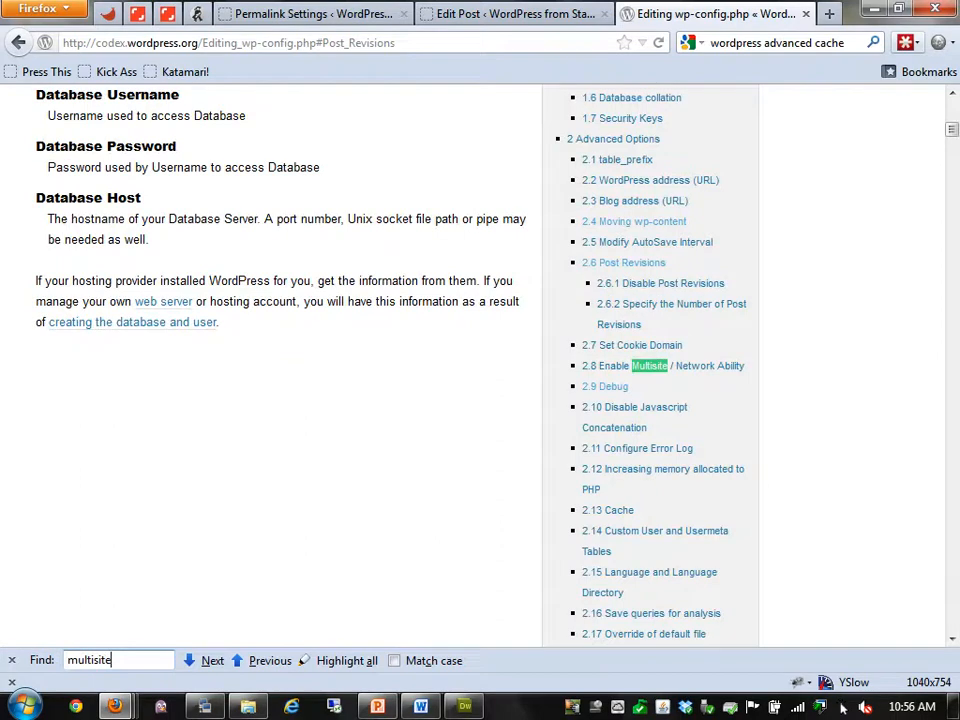
pyautogui.press('Return')
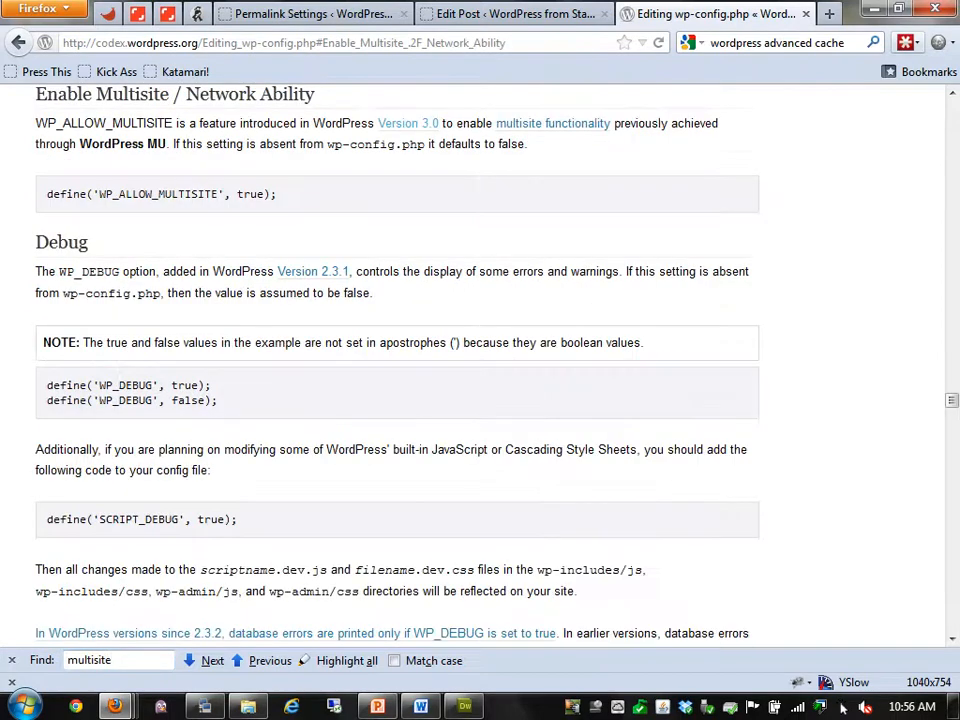
pyautogui.moveTo(46, 194); pyautogui.dragTo(277, 194)
pyautogui.click(290, 195)
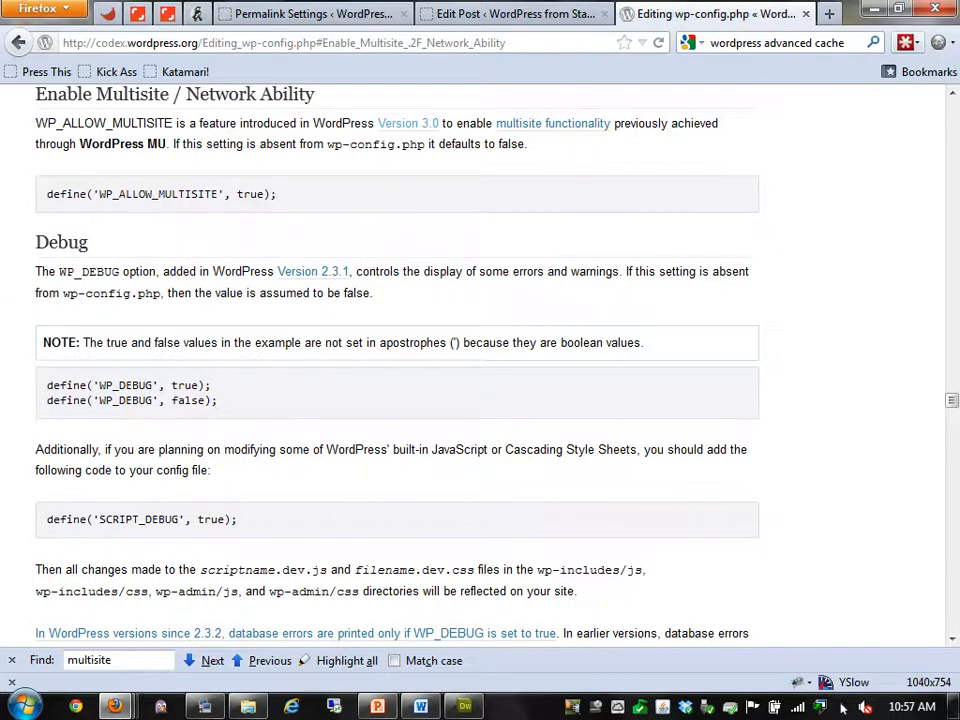
pyautogui.moveTo(46, 194); pyautogui.dragTo(278, 194)
pyautogui.click(288, 195)
pyautogui.doubleClick(66, 194)
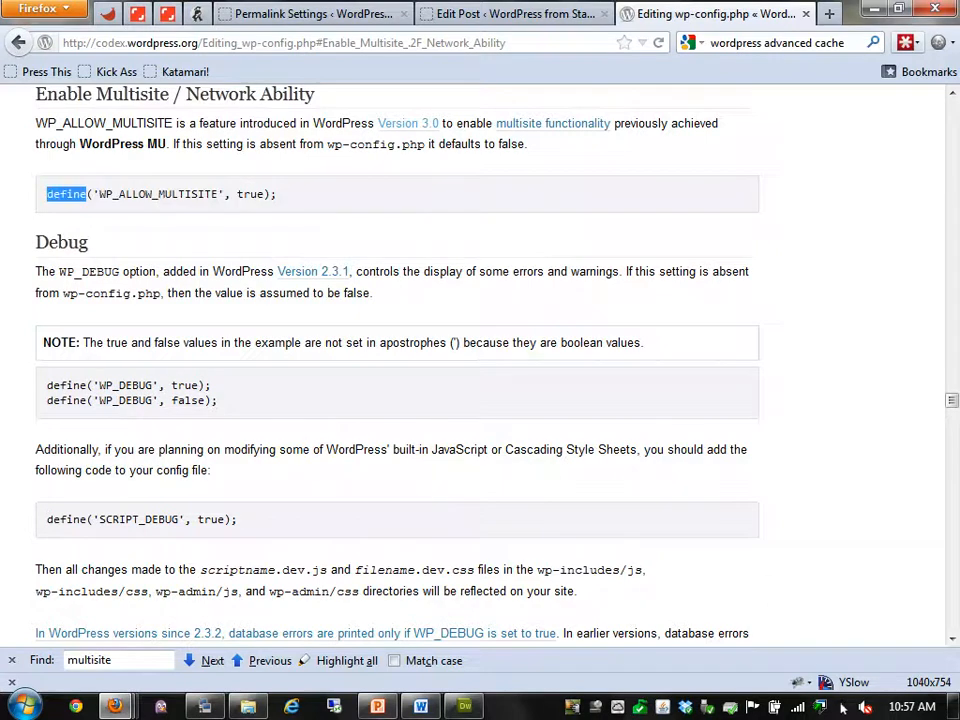
pyautogui.tripleClick(66, 194)
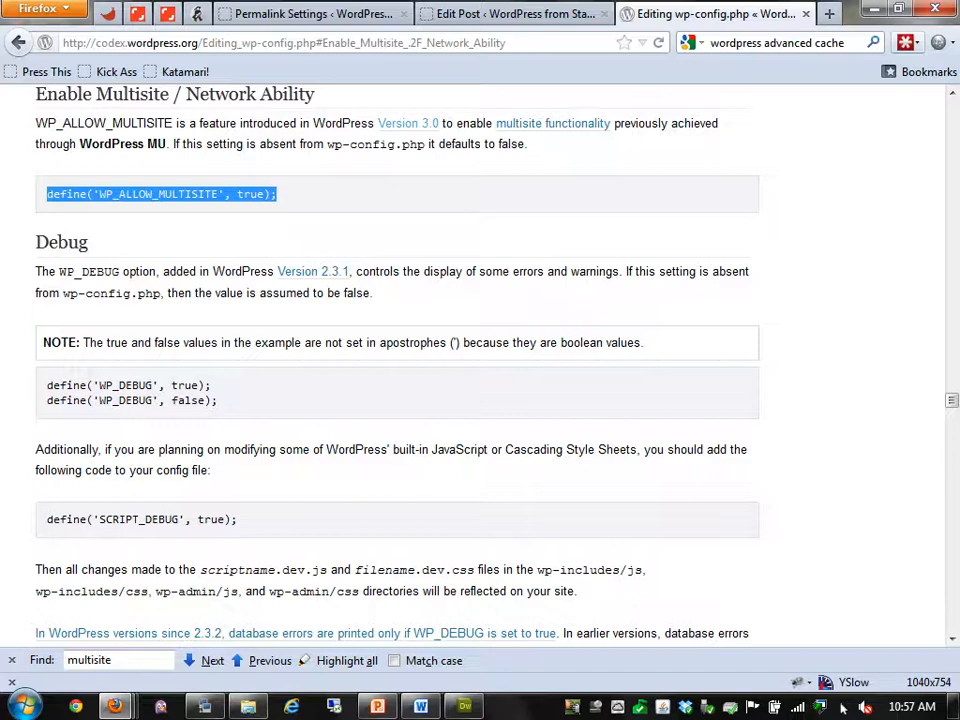
pyautogui.hotkey('ctrl', 't')
pyautogui.write('www.')
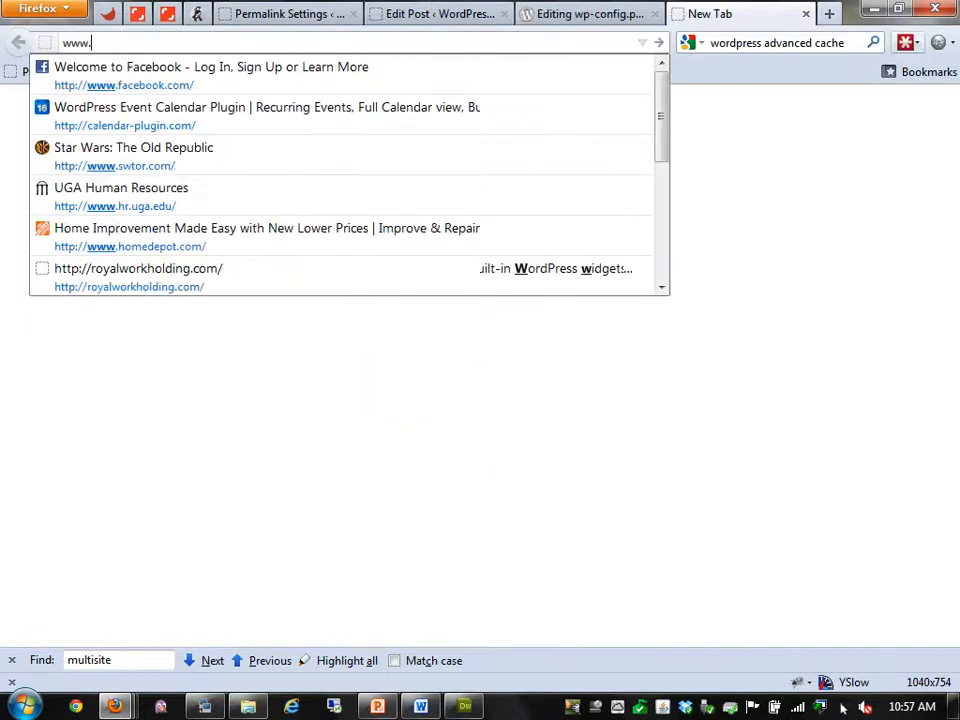
pyautogui.write('coe.uga.edu')
pyautogui.press('Return')
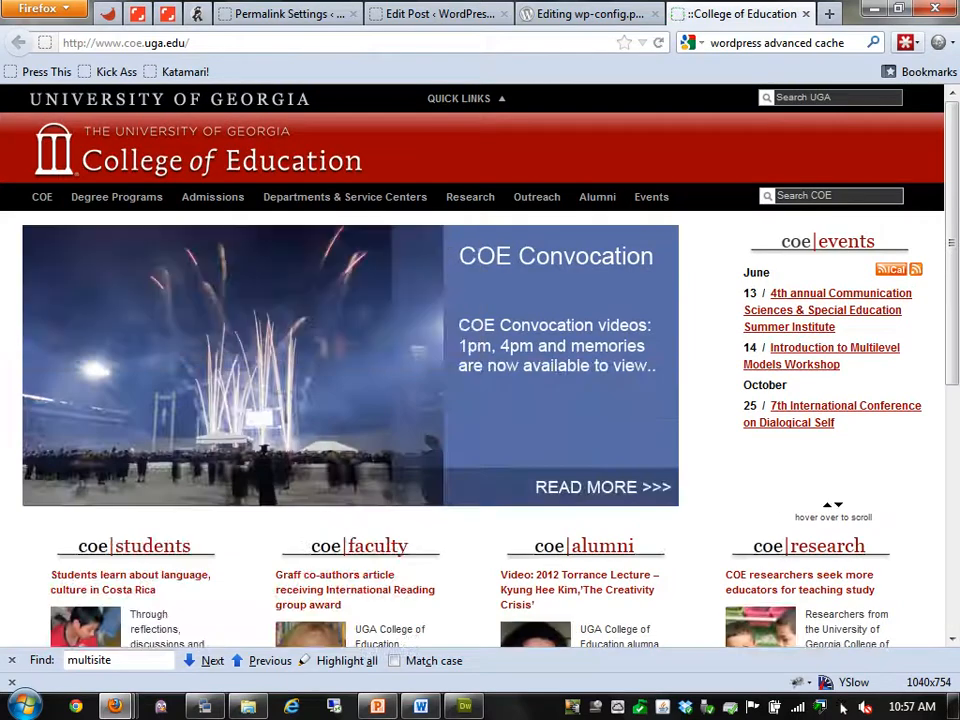
# Go to the College of Education's Research page from the top navigation
pyautogui.click(470, 197)
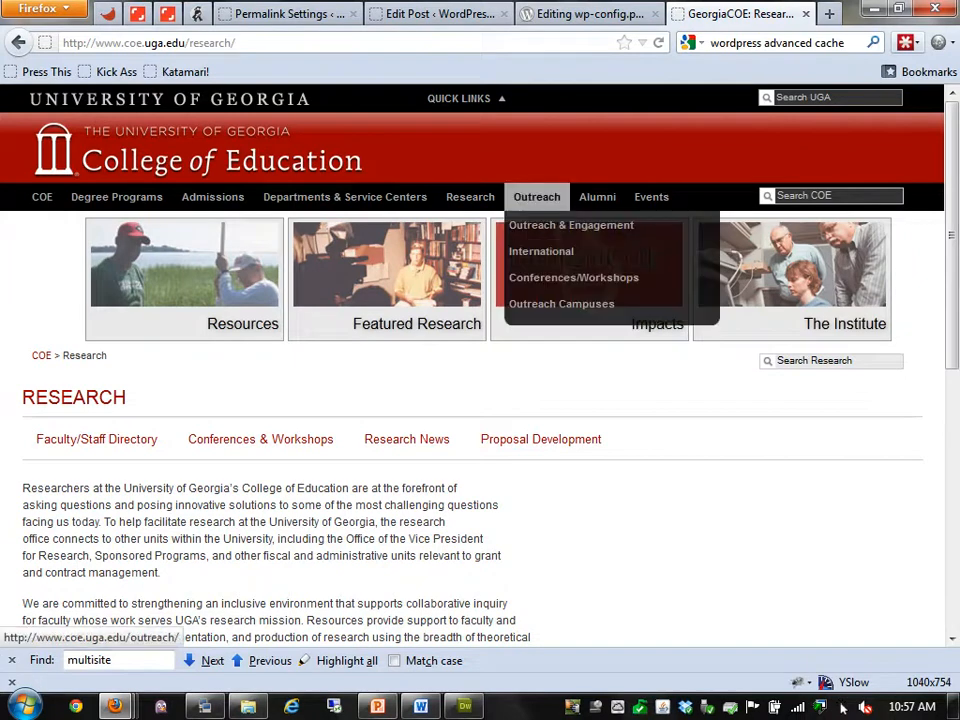
# View the Outreach & Engagement page at coe.uga.edu/outreach, then close the College of Education tab
pyautogui.click(537, 197)
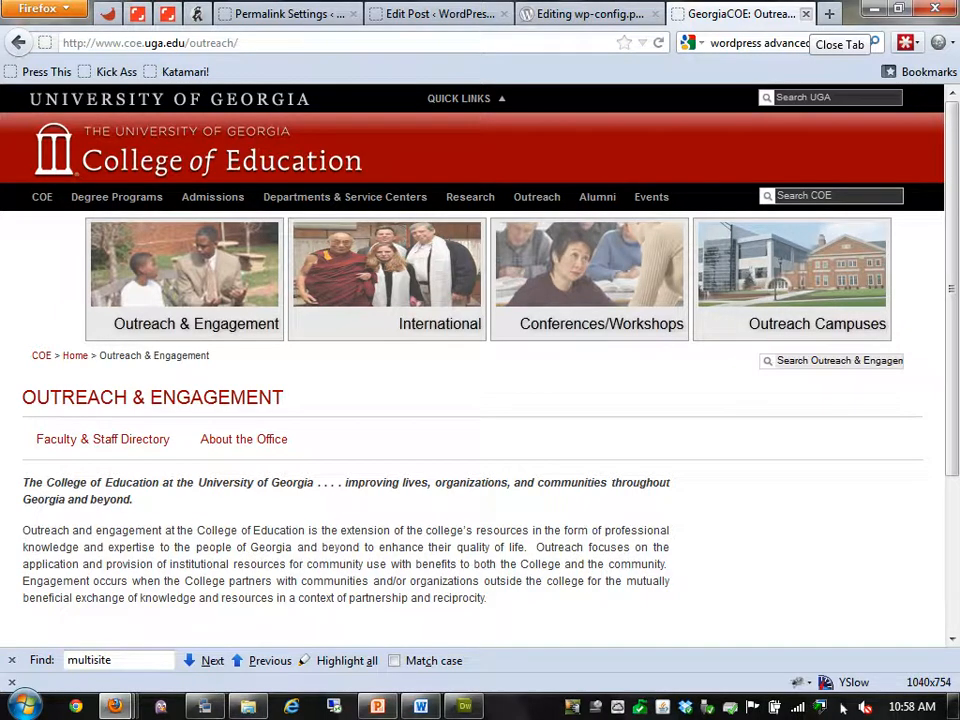
pyautogui.hotkey('ctrl', 'w')
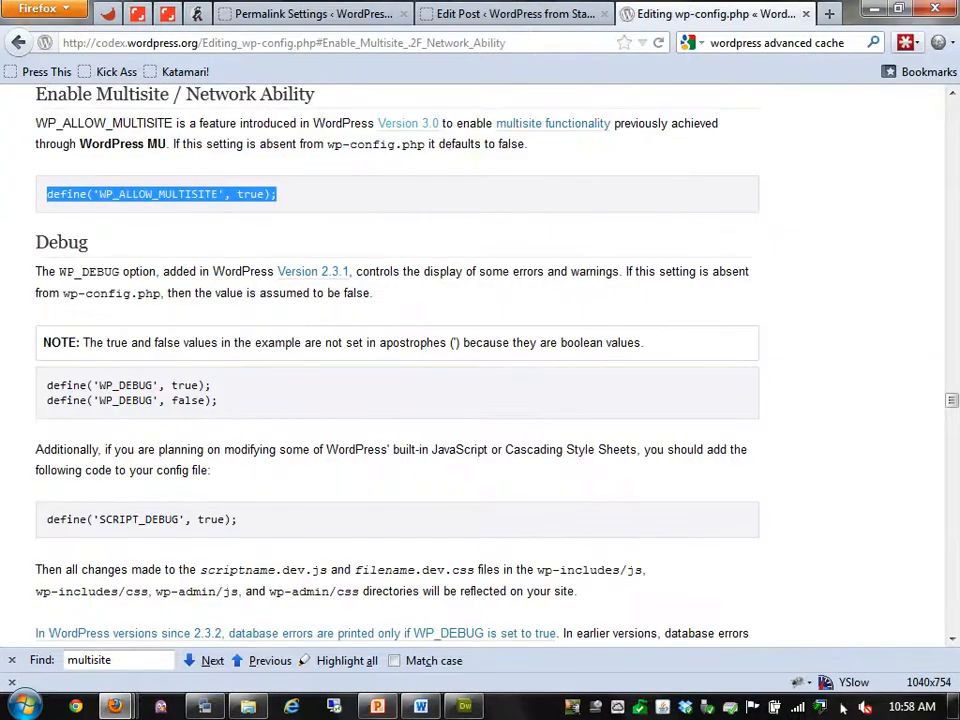
# Return to the Editing wp-config.php title, highlight it, then go to the WordPress.org home page
pyautogui.press('Home')
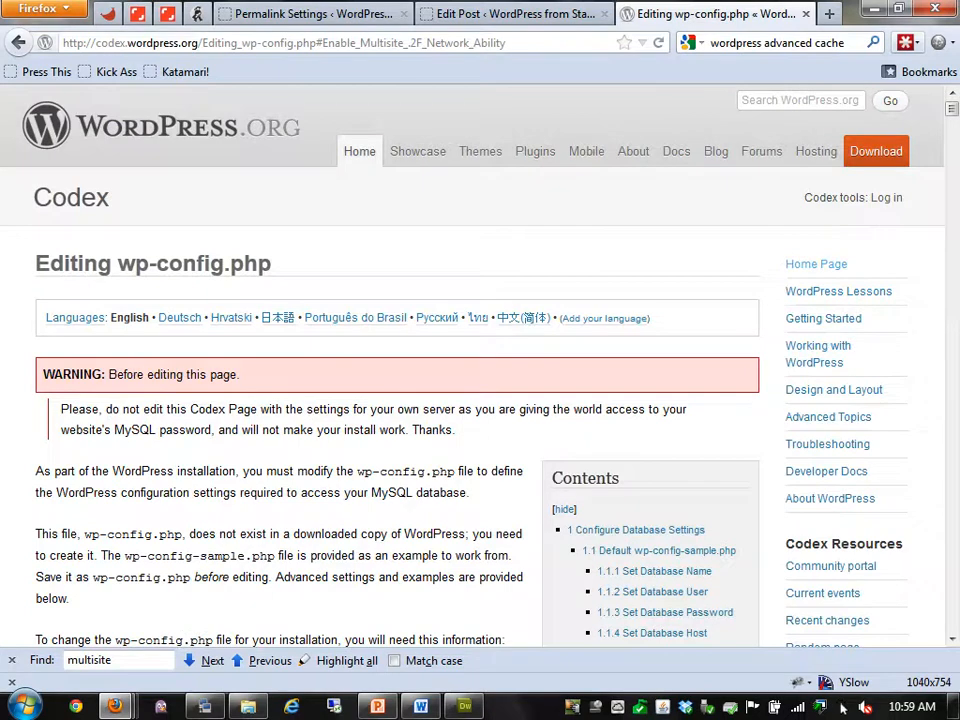
pyautogui.moveTo(274, 264); pyautogui.dragTo(64, 264)
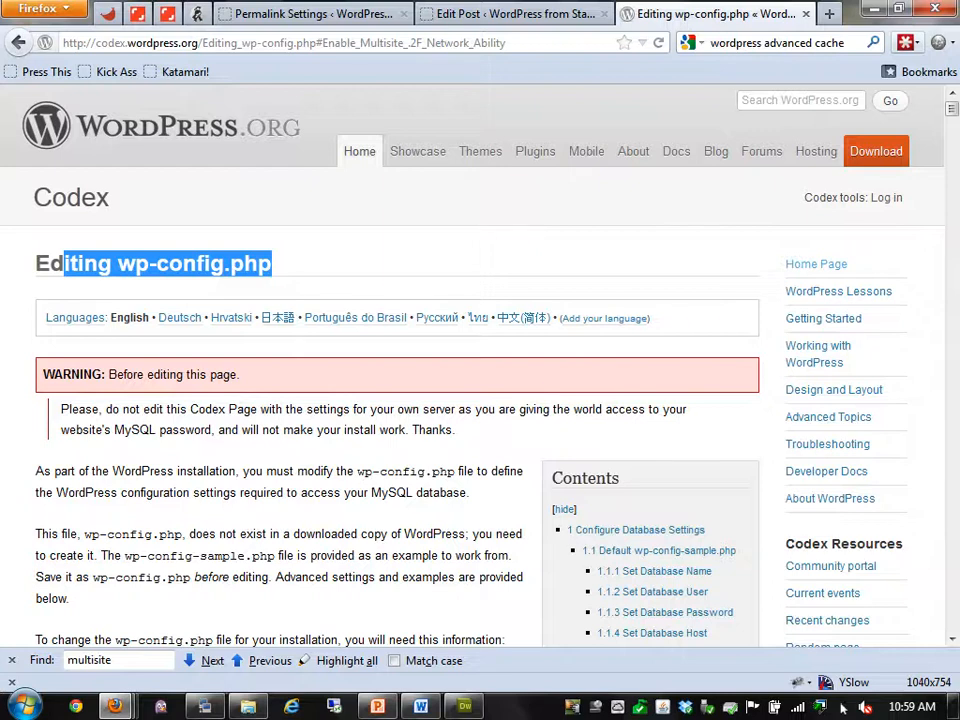
pyautogui.click(162, 126)
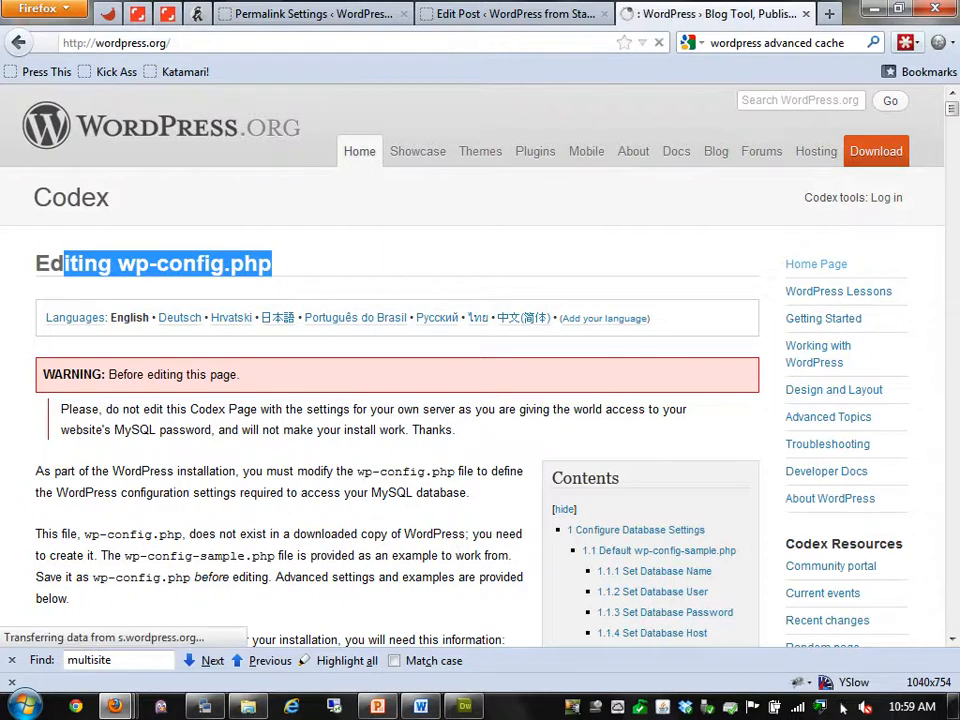
# Go back to the Editing wp-config.php article and scroll through its contents
pyautogui.hotkey('alt', 'Left')
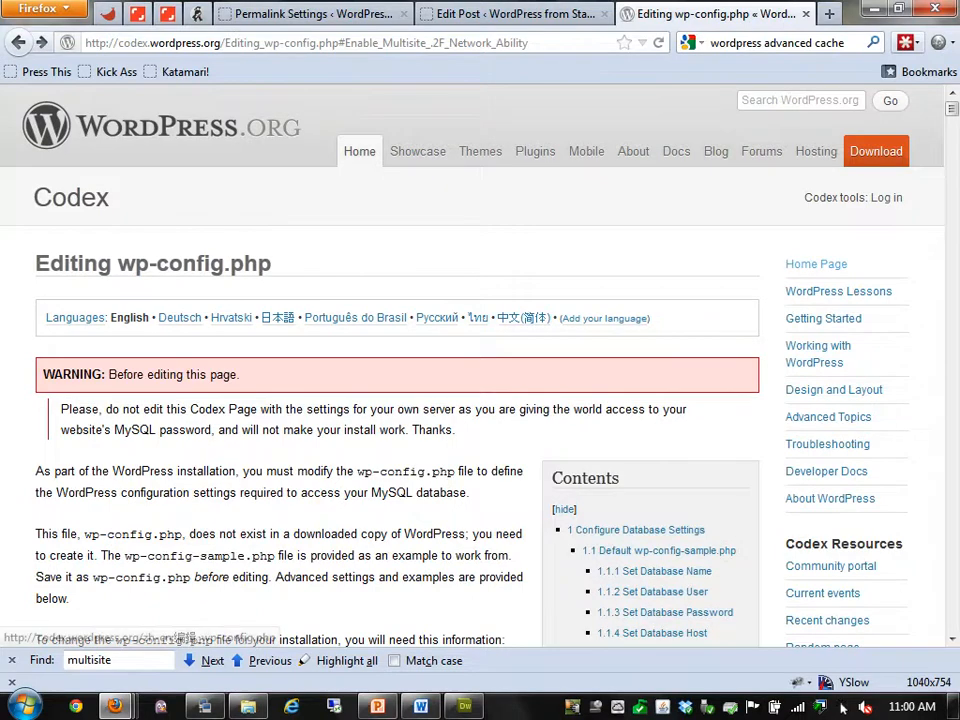
pyautogui.scroll(-2, 480, 360)
pyautogui.scroll(-3, 843, 708)
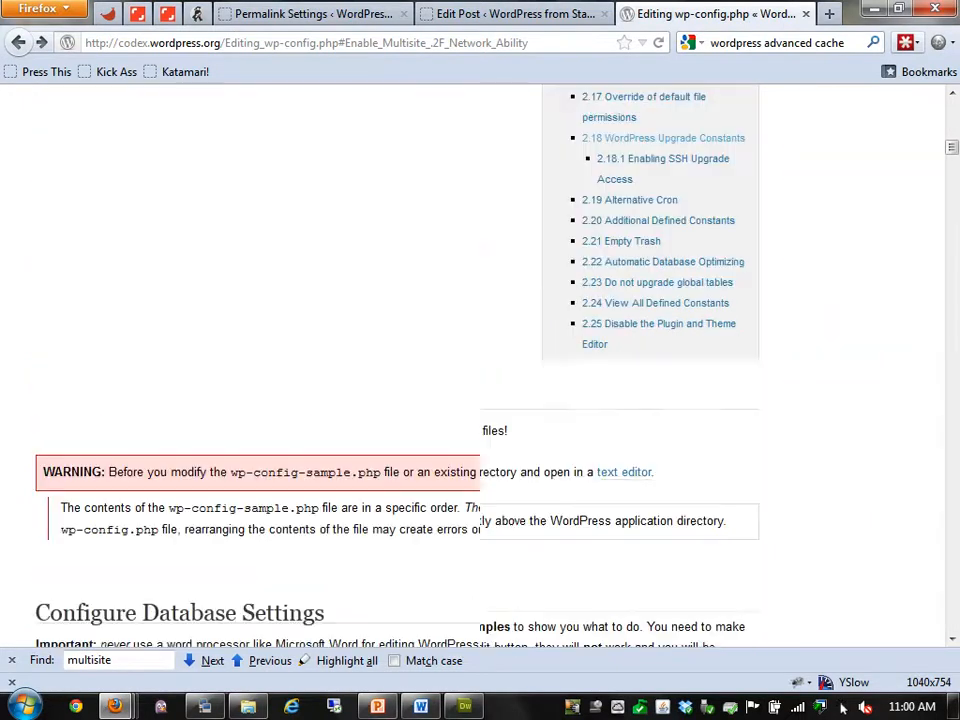
pyautogui.scroll(2, 843, 708)
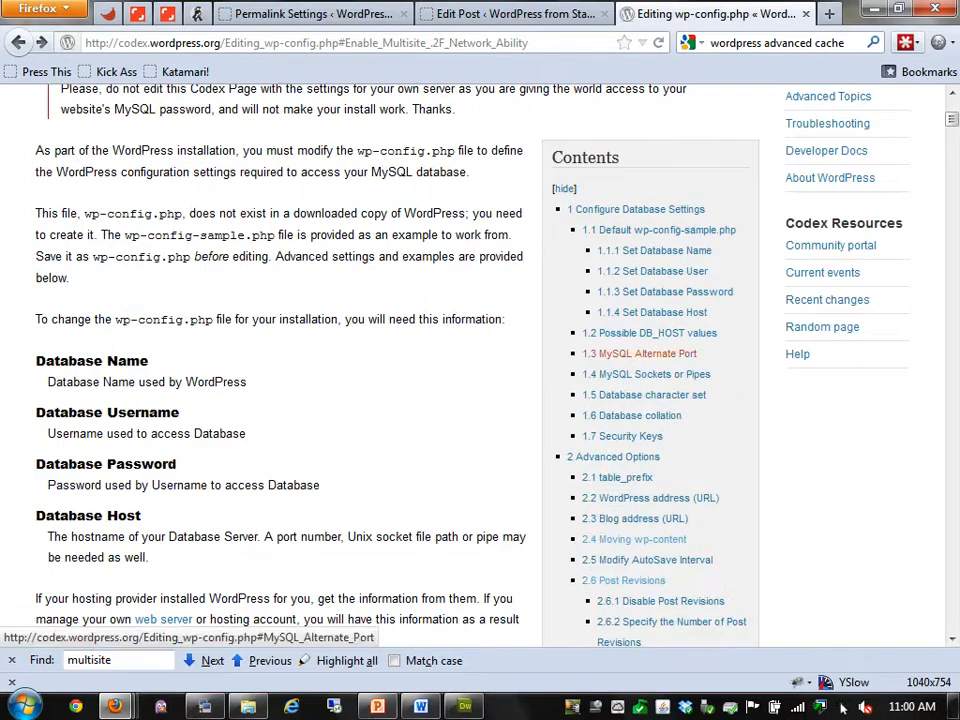
pyautogui.scroll(-2, 843, 708)
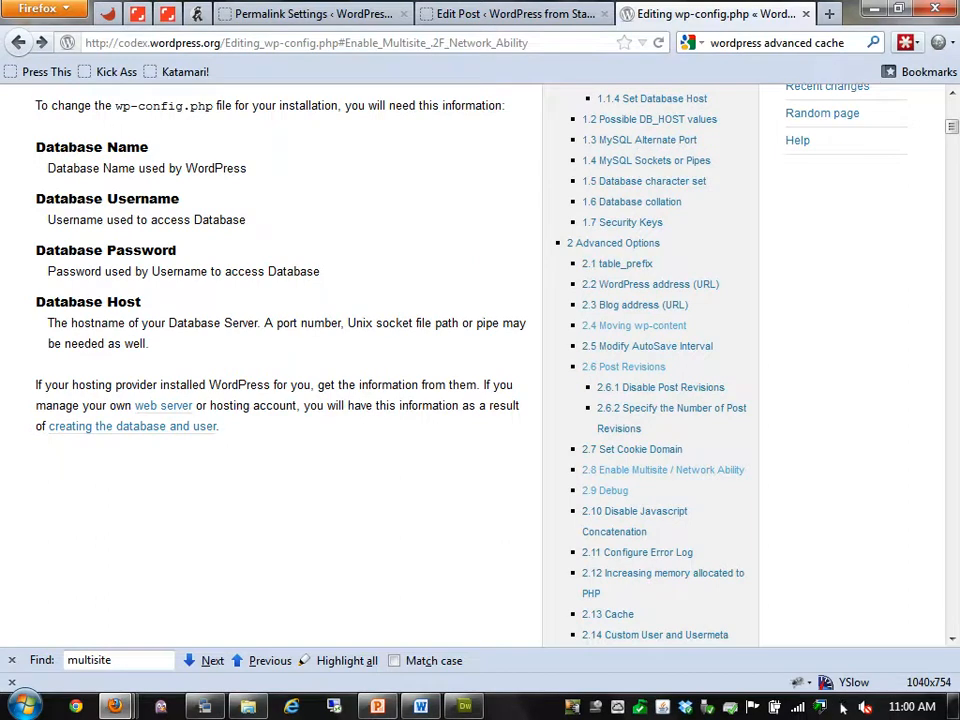
# Jump to WordPress address (URL) and read down to Modify AutoSave Interval and Post Revisions
pyautogui.click(650, 284)
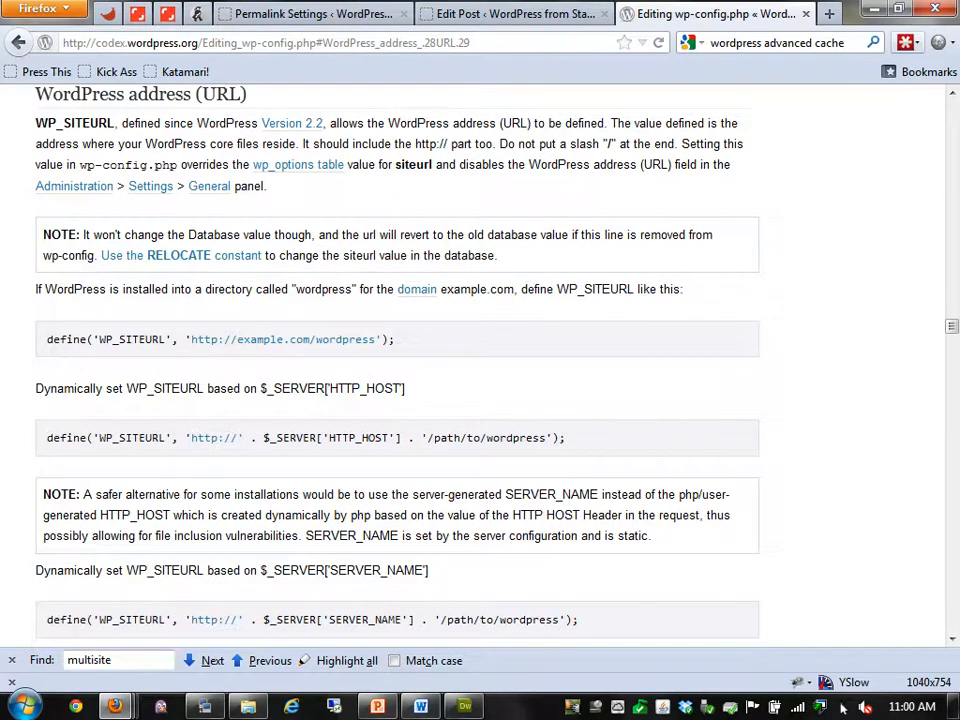
pyautogui.scroll(-6, 480, 365)
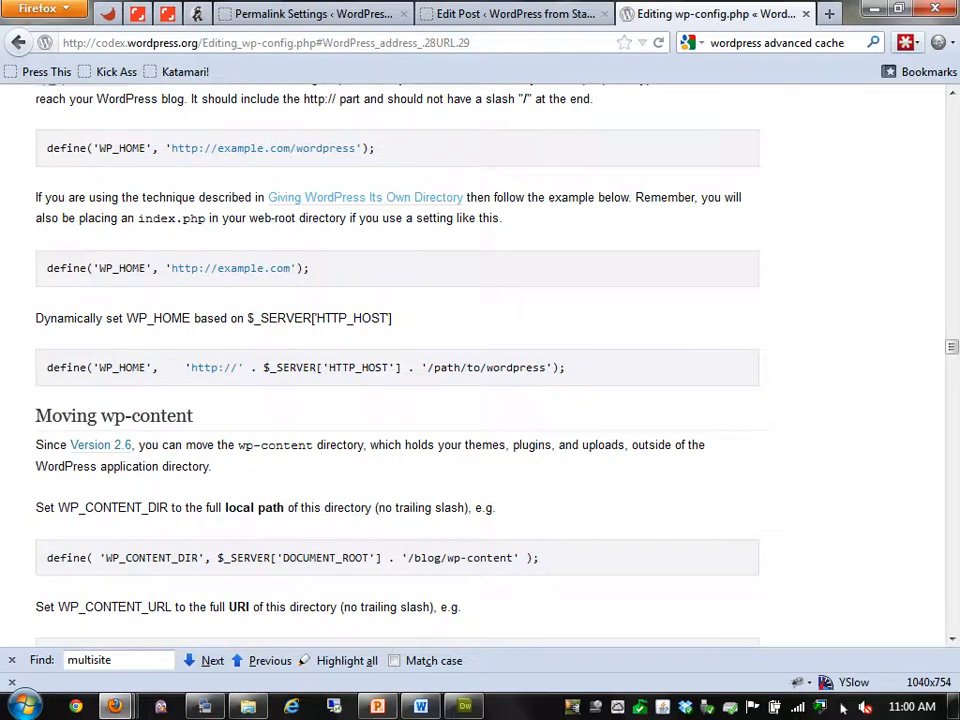
pyautogui.scroll(-2, 540, 455)
pyautogui.moveTo(540, 451); pyautogui.dragTo(52, 451)
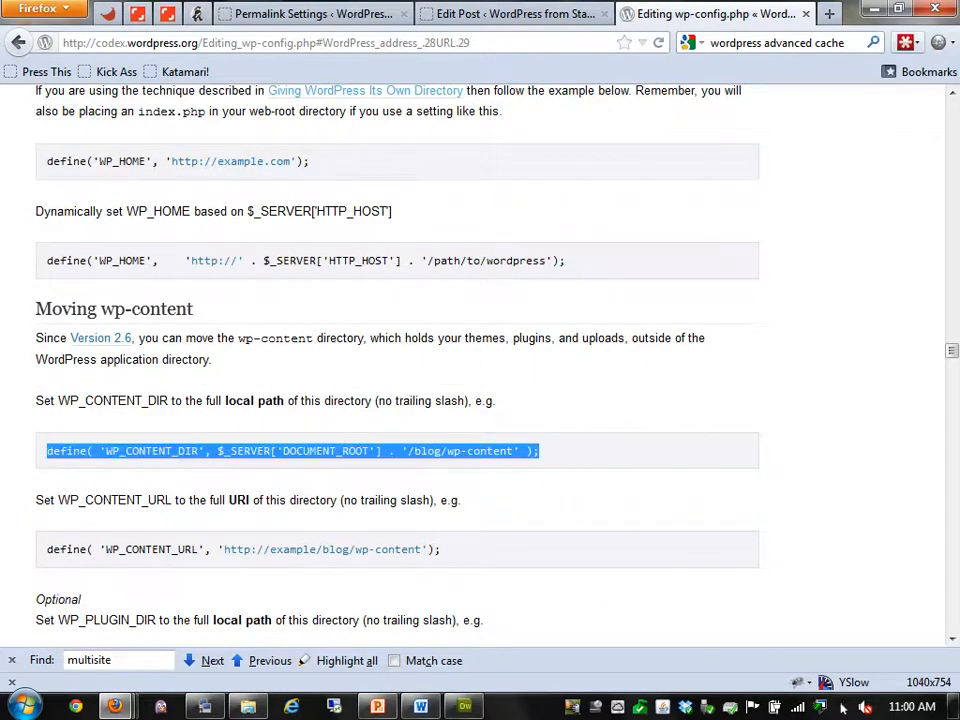
pyautogui.scroll(-2, 480, 365)
pyautogui.scroll(-4, 480, 365)
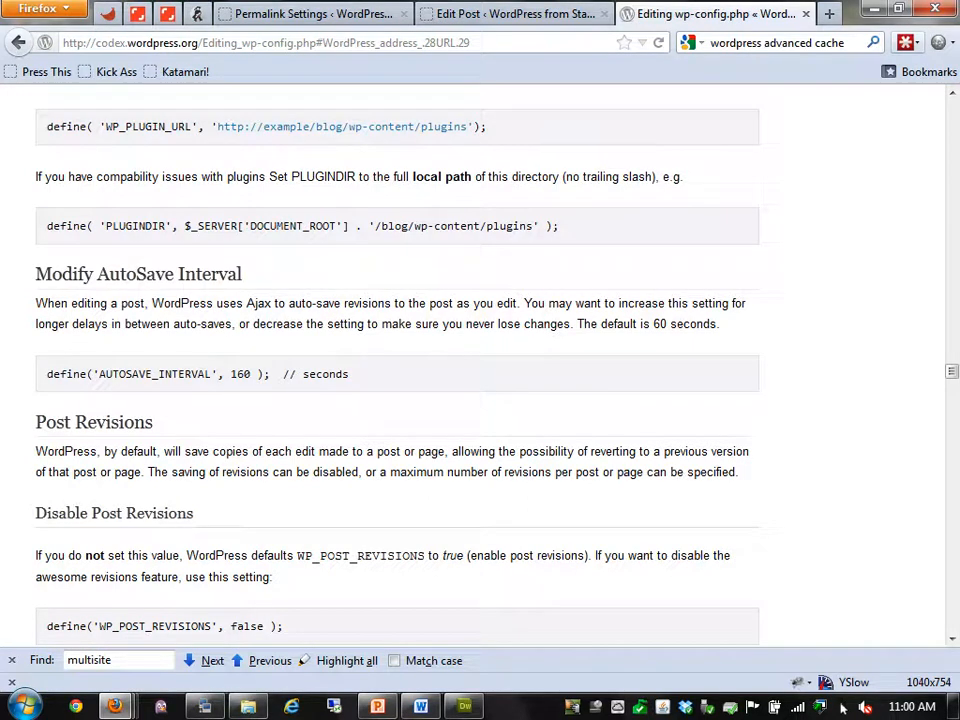
# Note the 60-second autosave default, then reload the Hello world! edit screen, discarding changes
pyautogui.doubleClick(660, 324)
pyautogui.click(515, 14)
pyautogui.scroll(-4, 480, 365)
pyautogui.scroll(4, 480, 365)
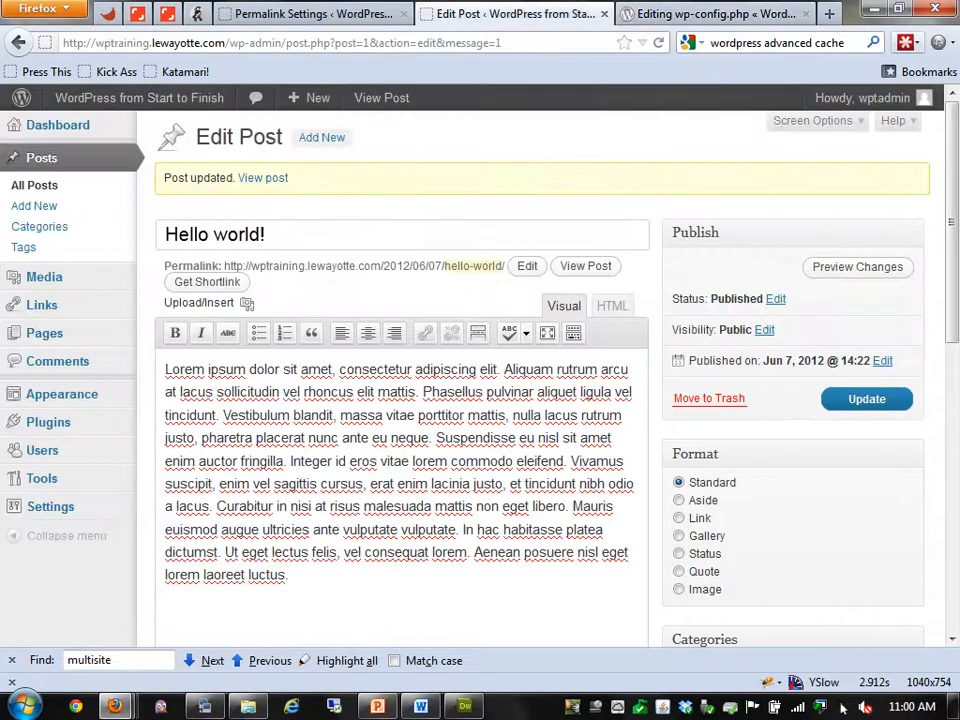
pyautogui.press('F5')
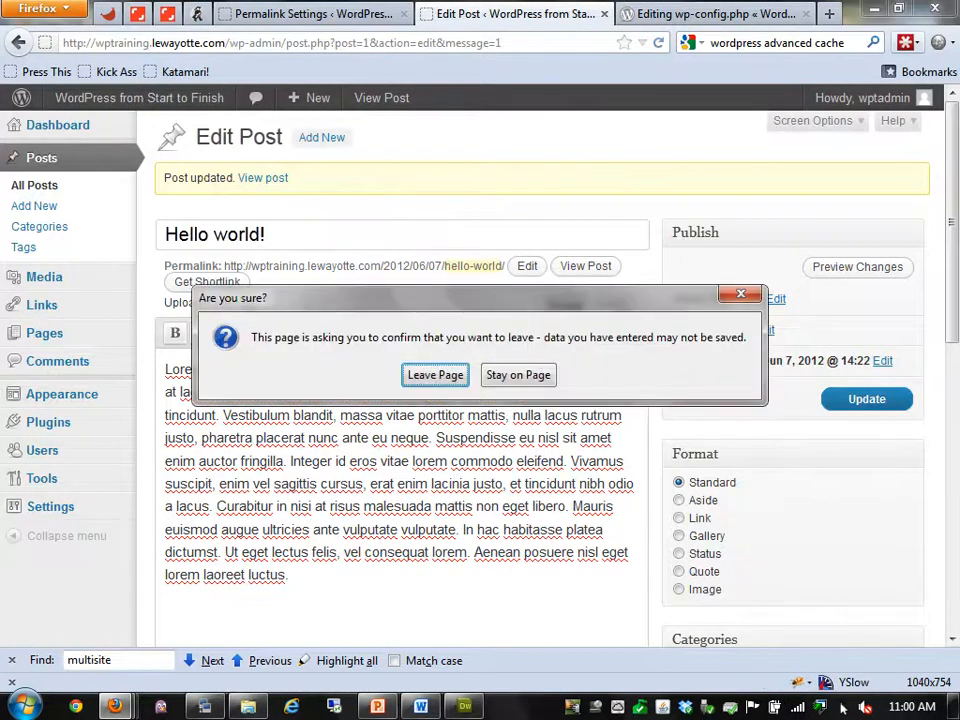
pyautogui.press('Return')
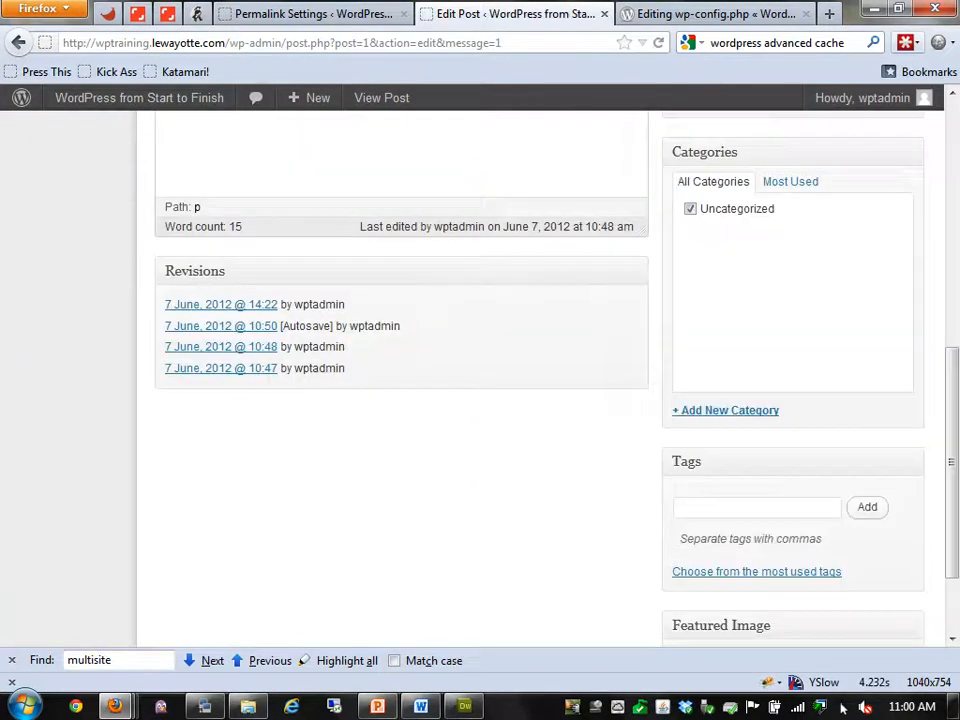
# Highlight the 10:50 autosave and the latest 14:22 revision in the Revisions box
pyautogui.moveTo(402, 327); pyautogui.dragTo(281, 327)
pyautogui.click(346, 327)
pyautogui.doubleClick(319, 304)
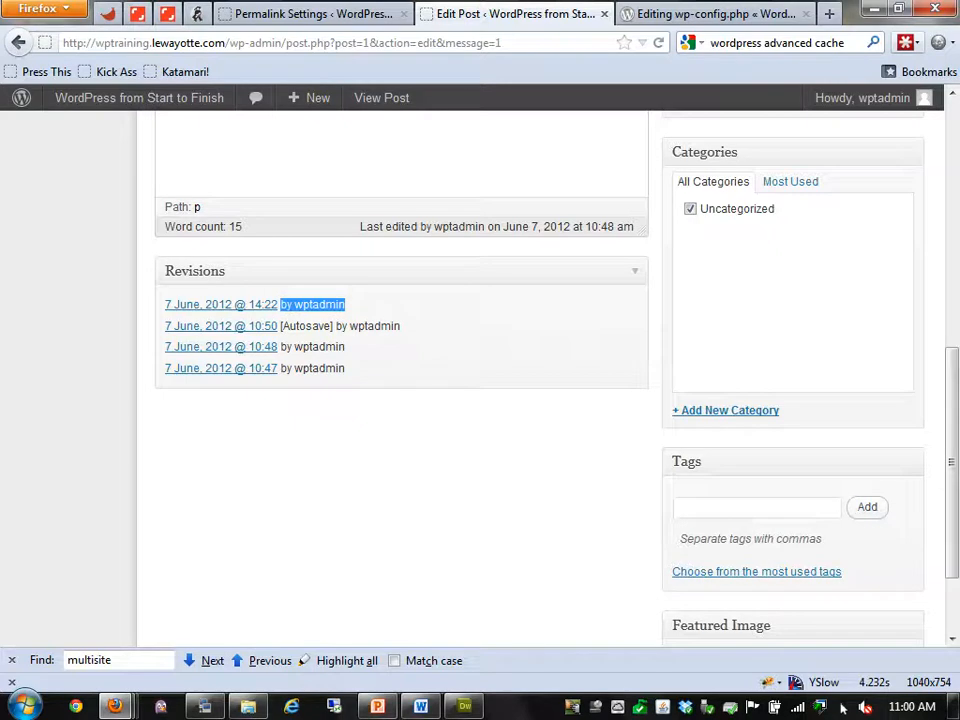
pyautogui.click(345, 305)
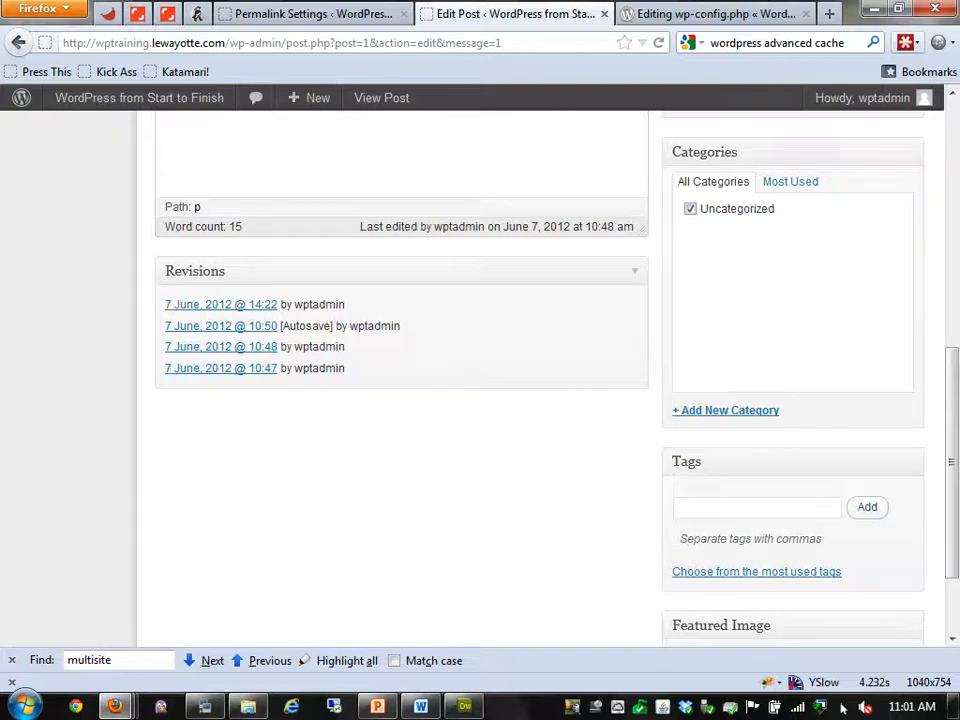
pyautogui.moveTo(348, 304); pyautogui.dragTo(164, 304)
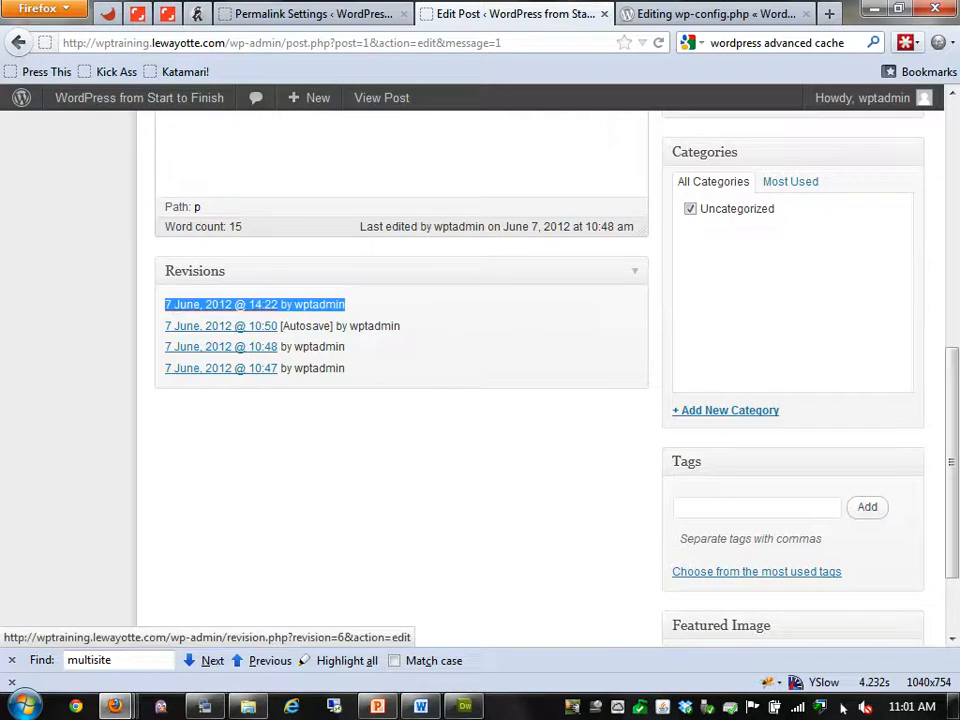
pyautogui.hotkey('ctrl', 'Tab')
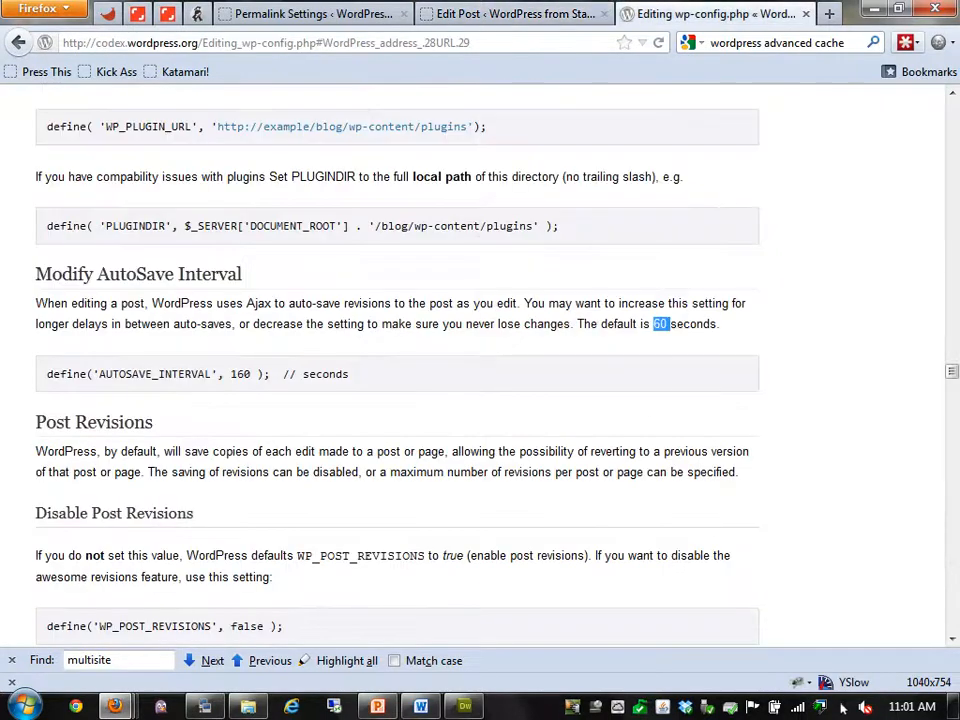
pyautogui.scroll(-7, 480, 365)
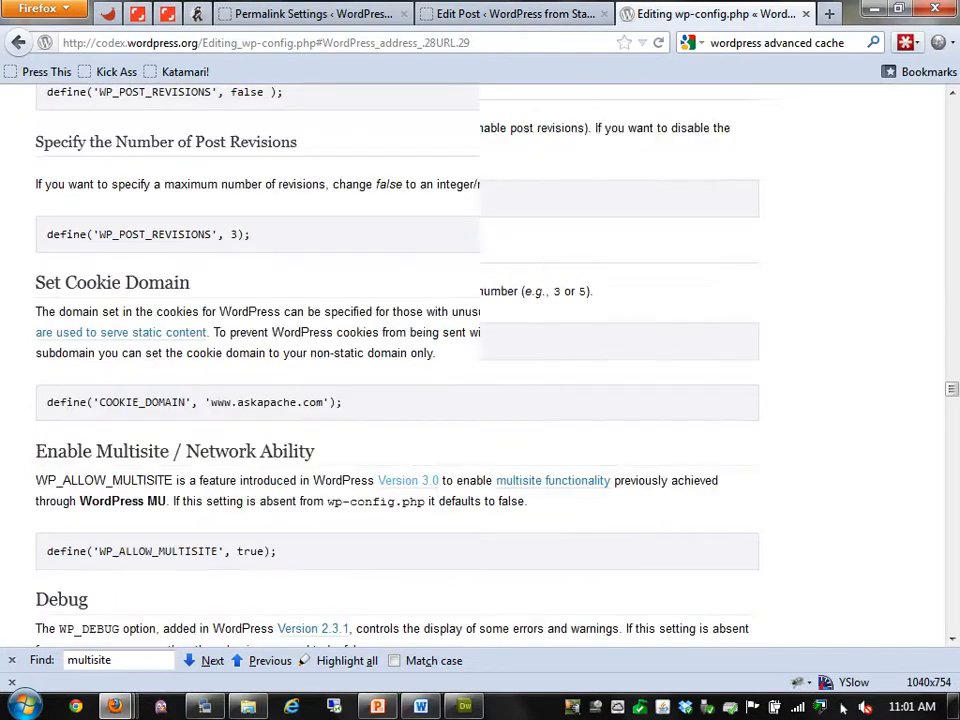
pyautogui.scroll(-6, 480, 365)
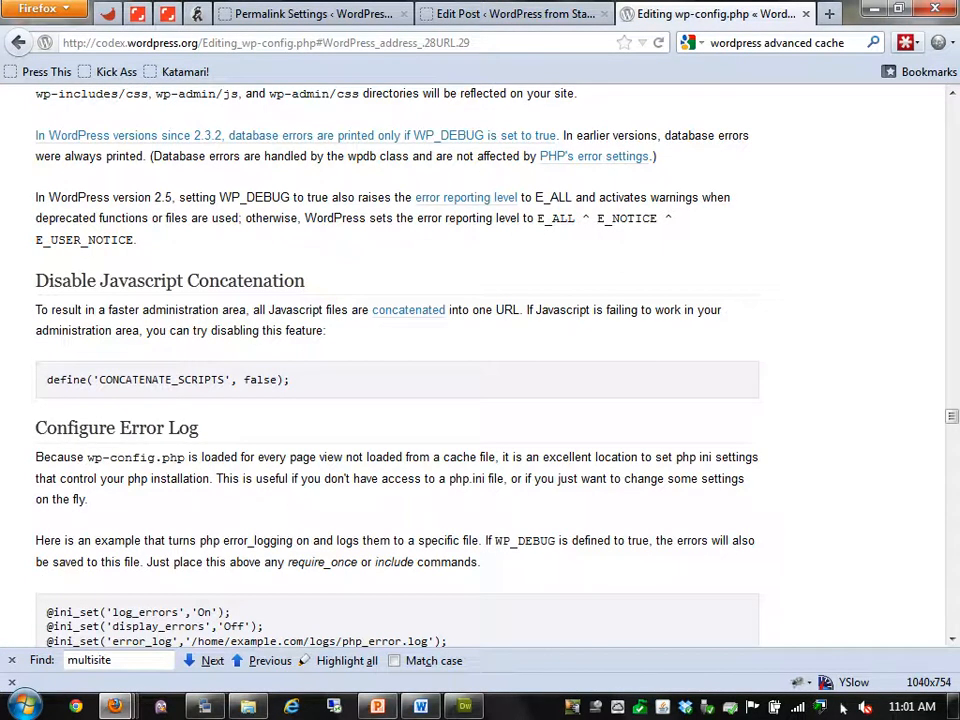
pyautogui.scroll(-2, 843, 706)
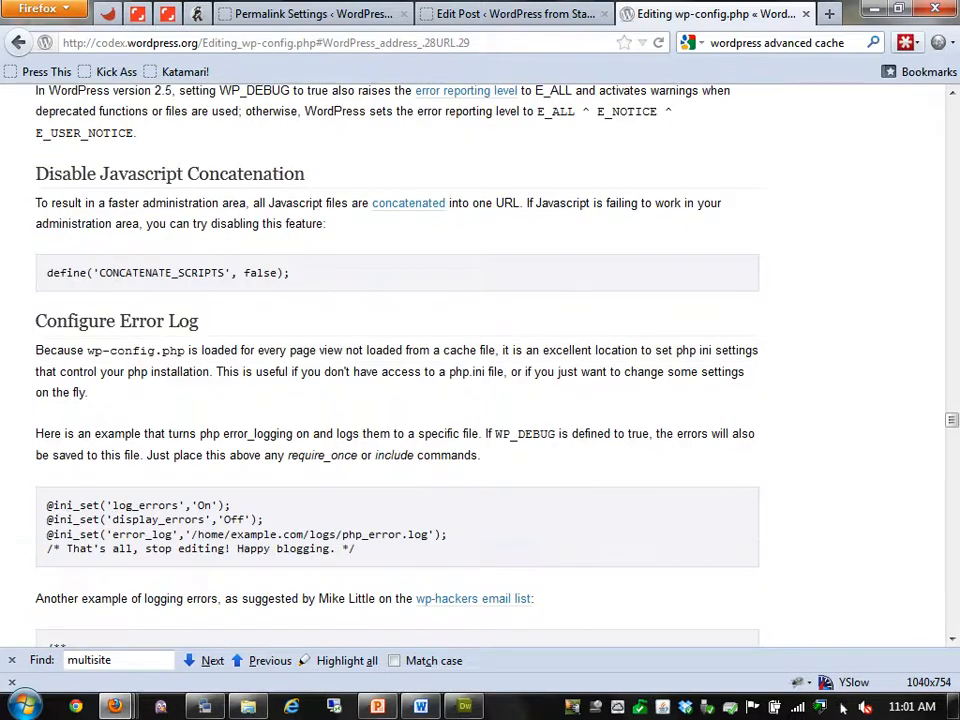
pyautogui.scroll(2, 843, 706)
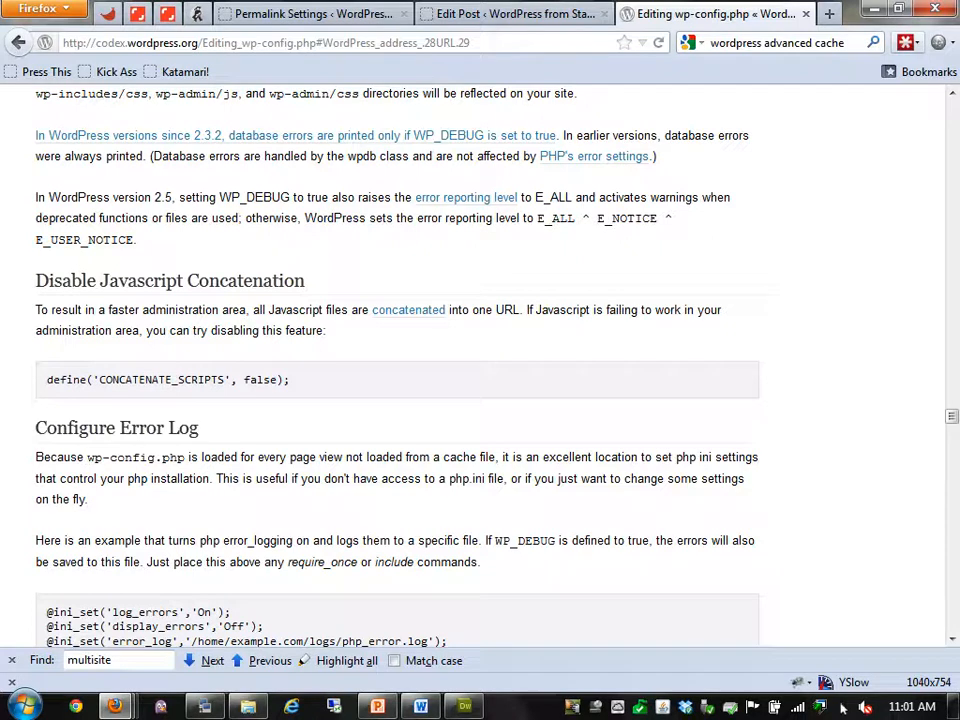
pyautogui.tripleClick(168, 380)
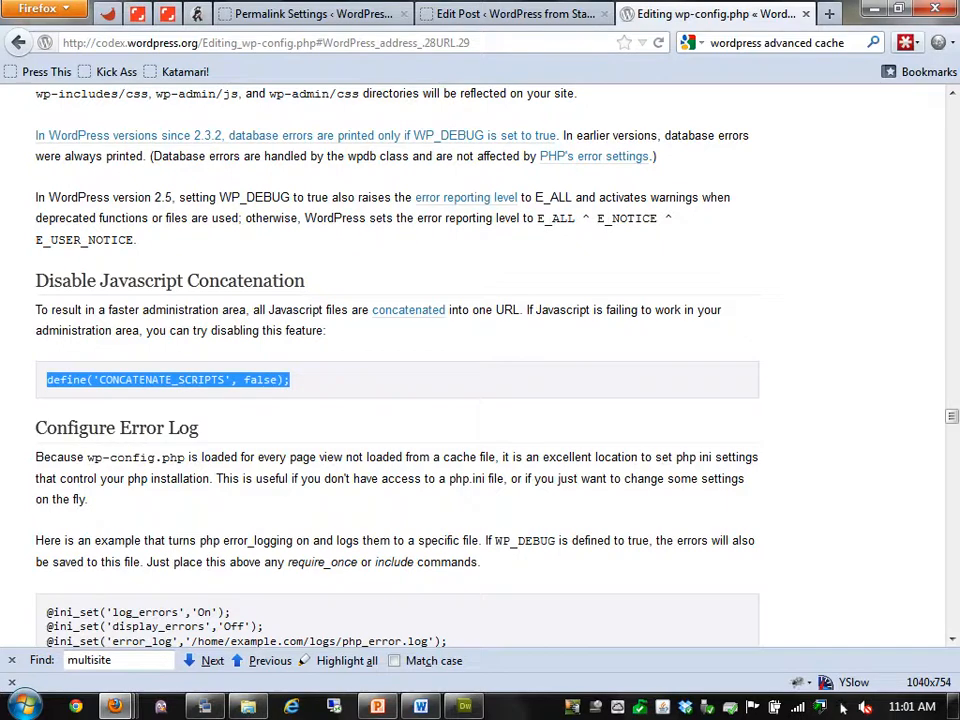
pyautogui.scroll(-4, 843, 707)
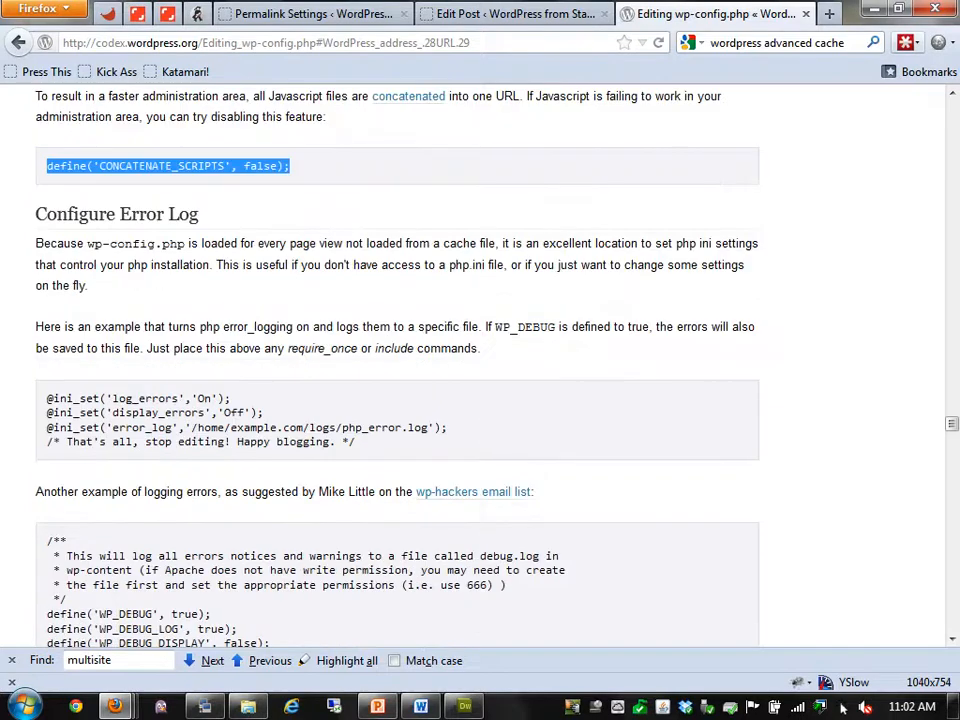
pyautogui.tripleClick(200, 420)
# Scroll past the memory, cache, upgrade and SSH sections to the ALTERNATE_WP_CRON example
pyautogui.click(200, 420)
pyautogui.scroll(-4, 843, 707)
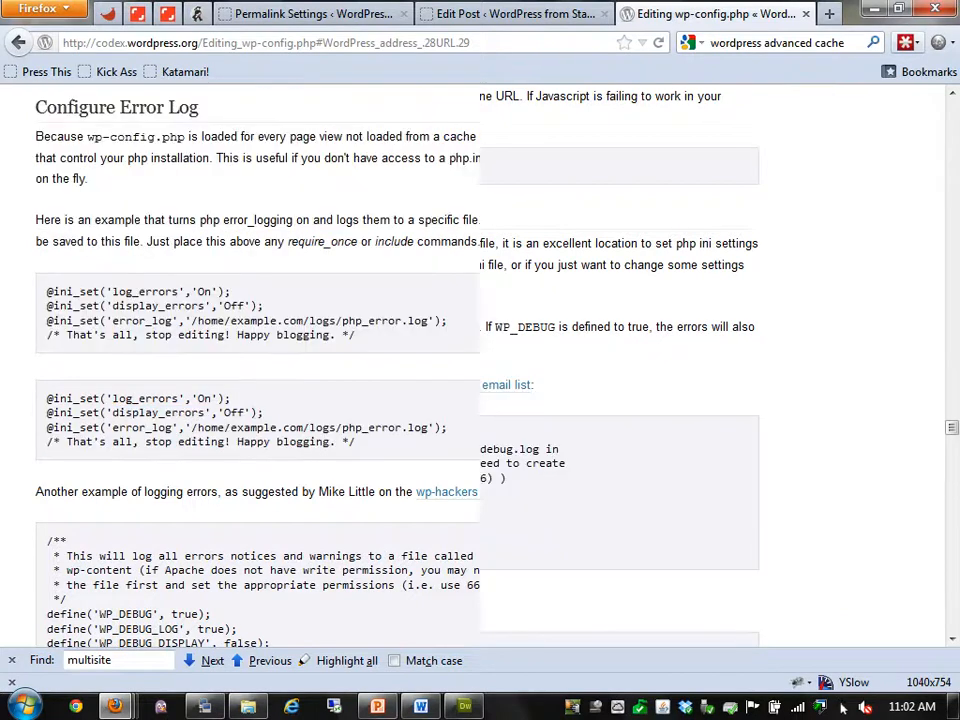
pyautogui.scroll(-10, 843, 707)
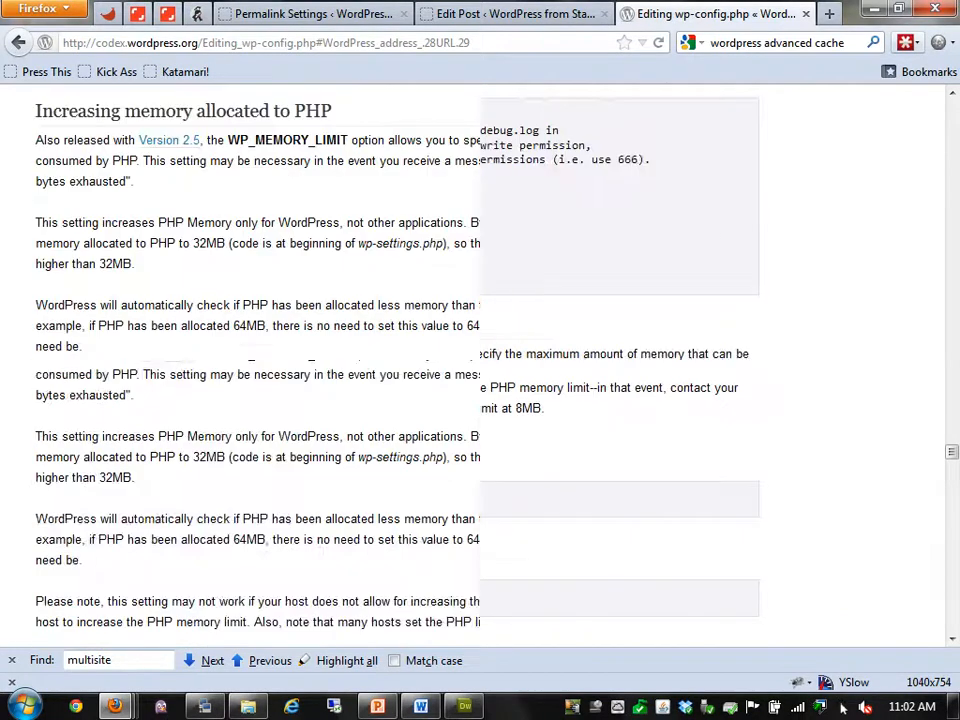
pyautogui.scroll(-10, 843, 707)
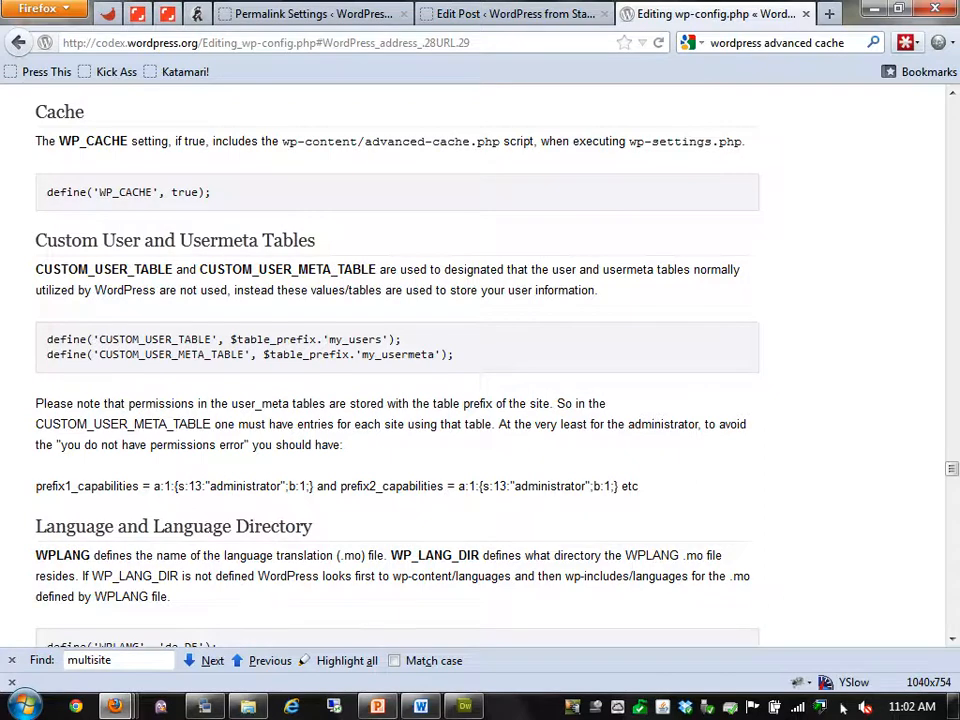
pyautogui.scroll(-10, 843, 707)
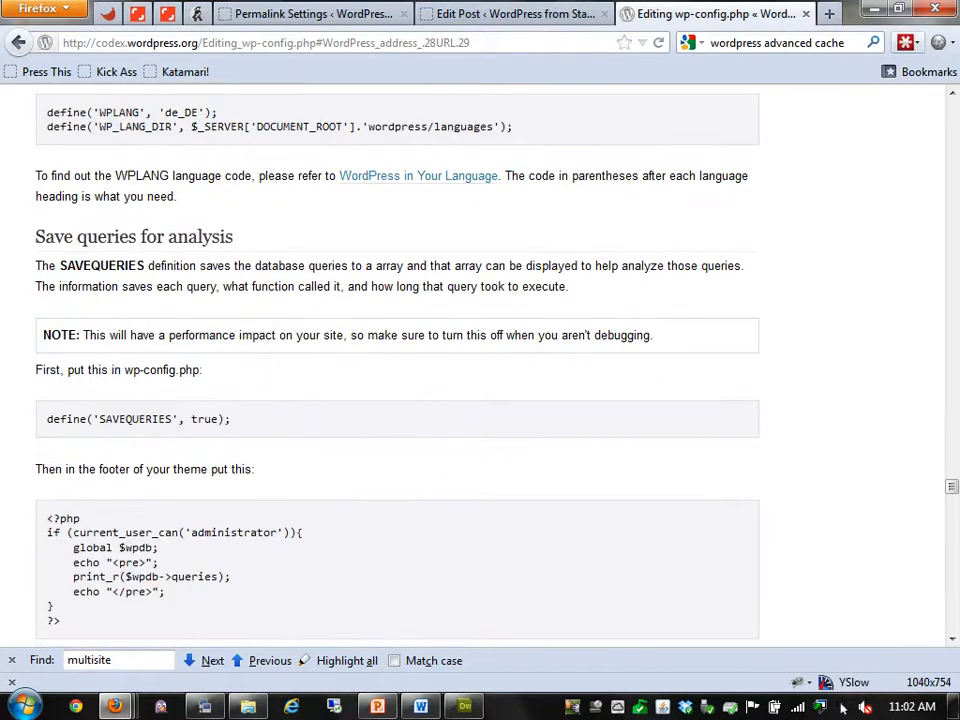
pyautogui.scroll(-6, 843, 707)
pyautogui.scroll(-9, 843, 707)
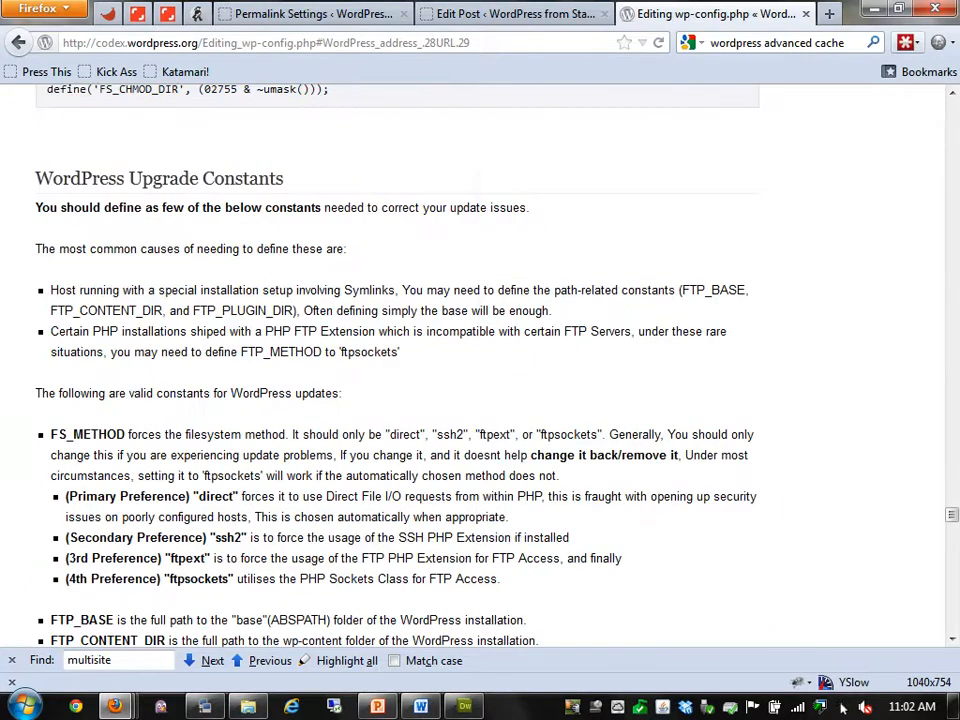
pyautogui.scroll(-13, 843, 707)
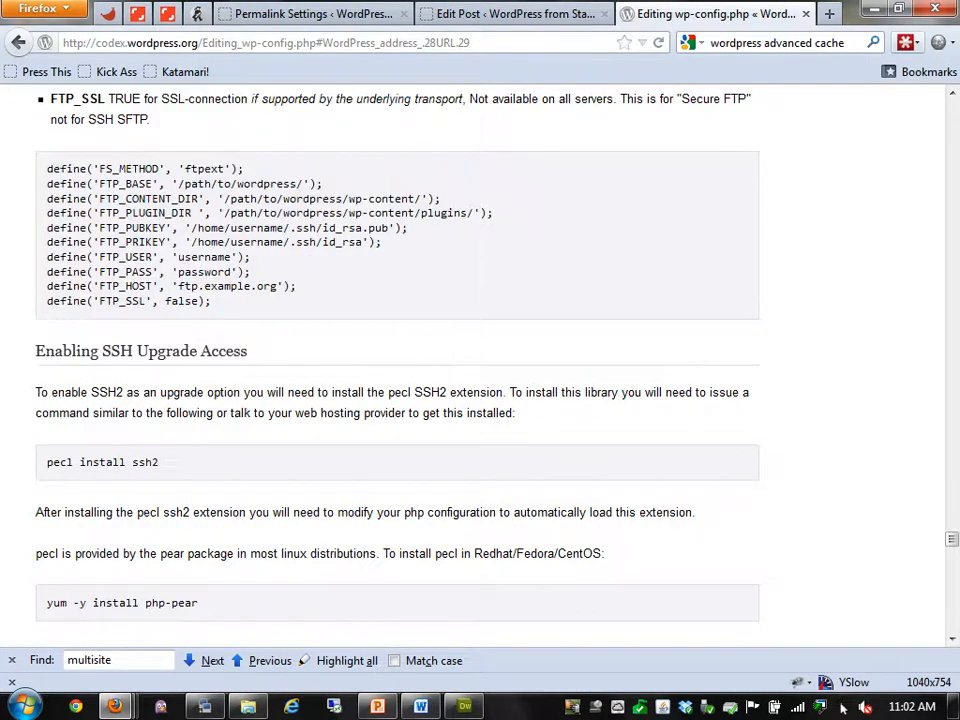
pyautogui.scroll(-4, 843, 707)
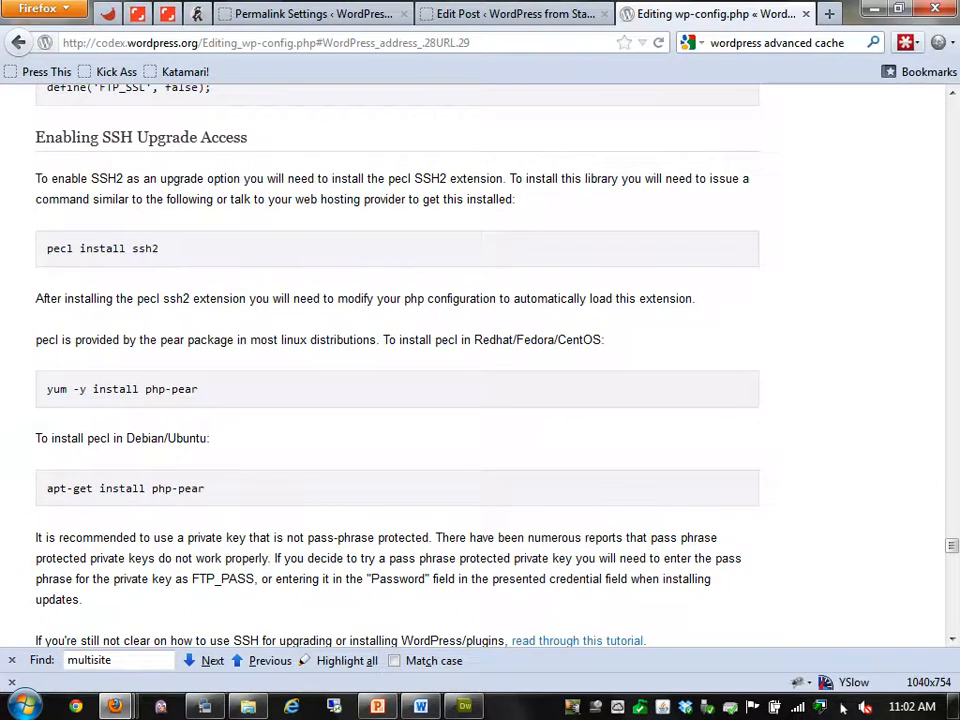
pyautogui.scroll(-8, 843, 707)
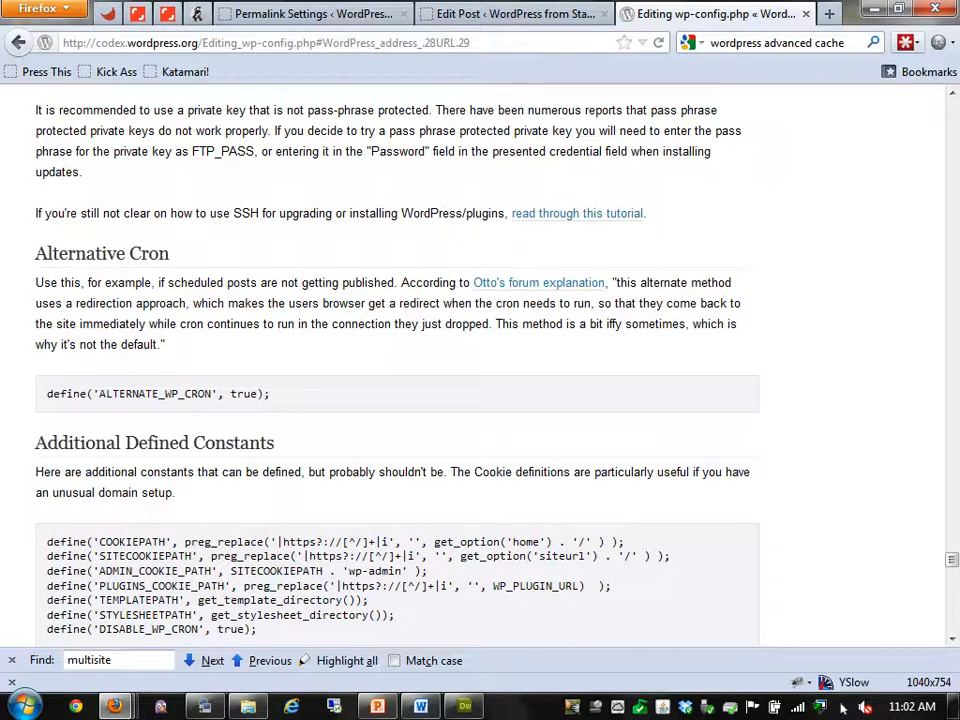
# Read the wp-config.php Codex article down to See Also, close it, and return to PowerPoint slide 4
pyautogui.scroll(-2, 480, 365)
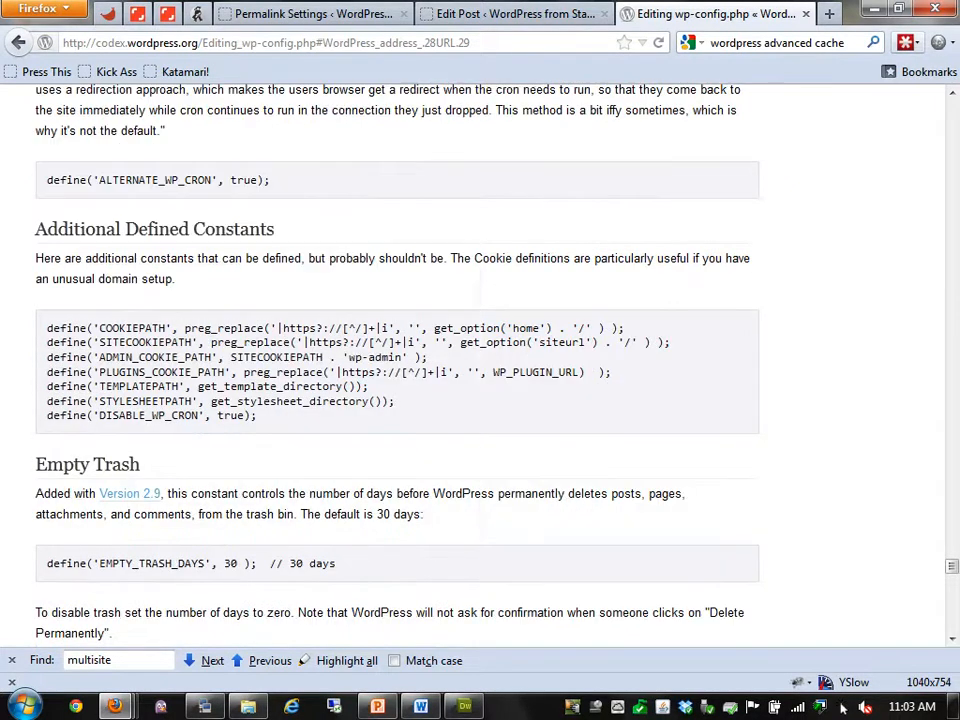
pyautogui.scroll(-2, 480, 365)
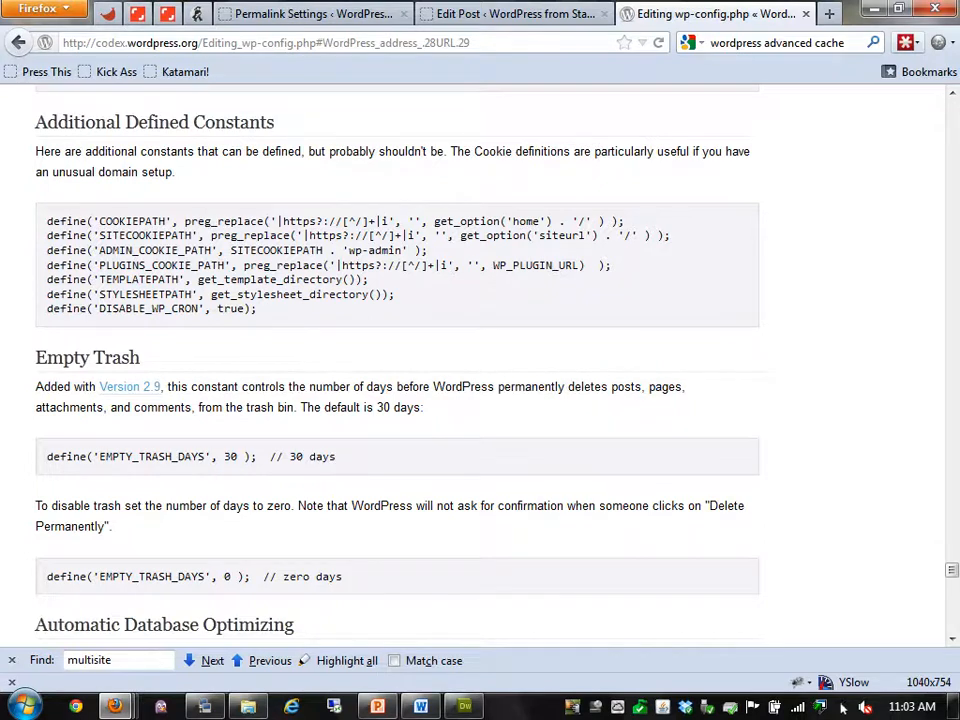
pyautogui.scroll(-2, 400, 360)
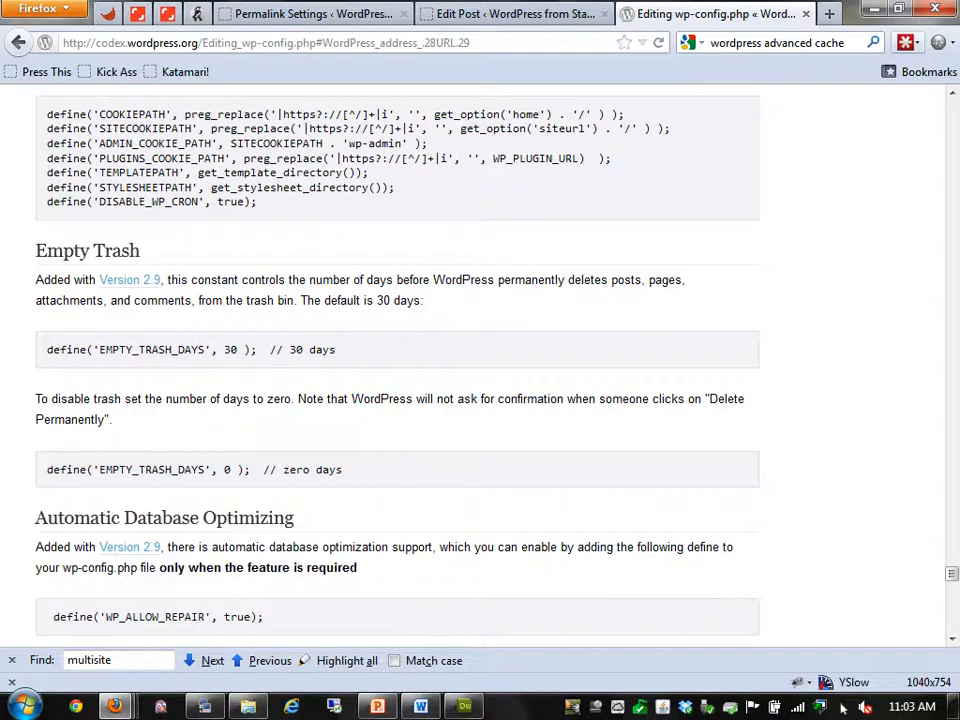
pyautogui.scroll(-4, 843, 706)
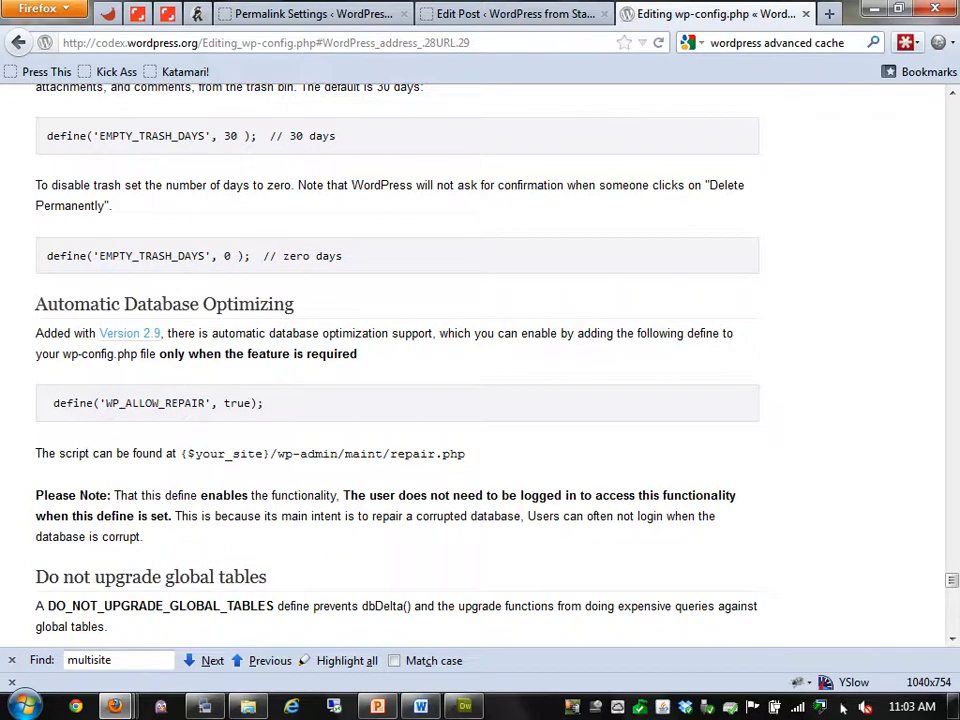
pyautogui.scroll(-4, 843, 706)
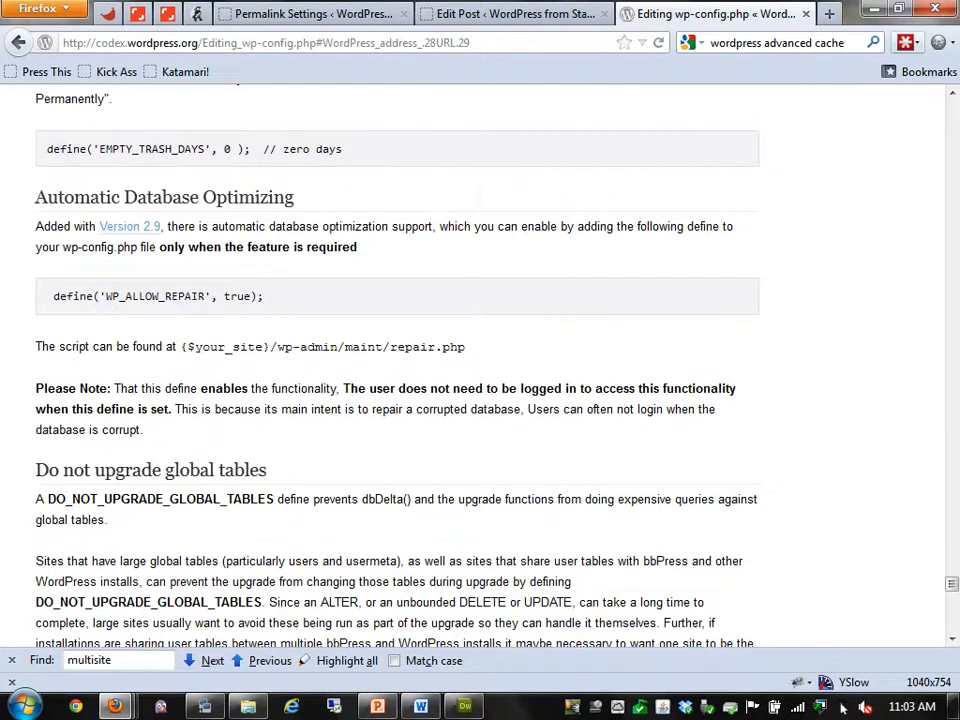
pyautogui.scroll(-4, 843, 706)
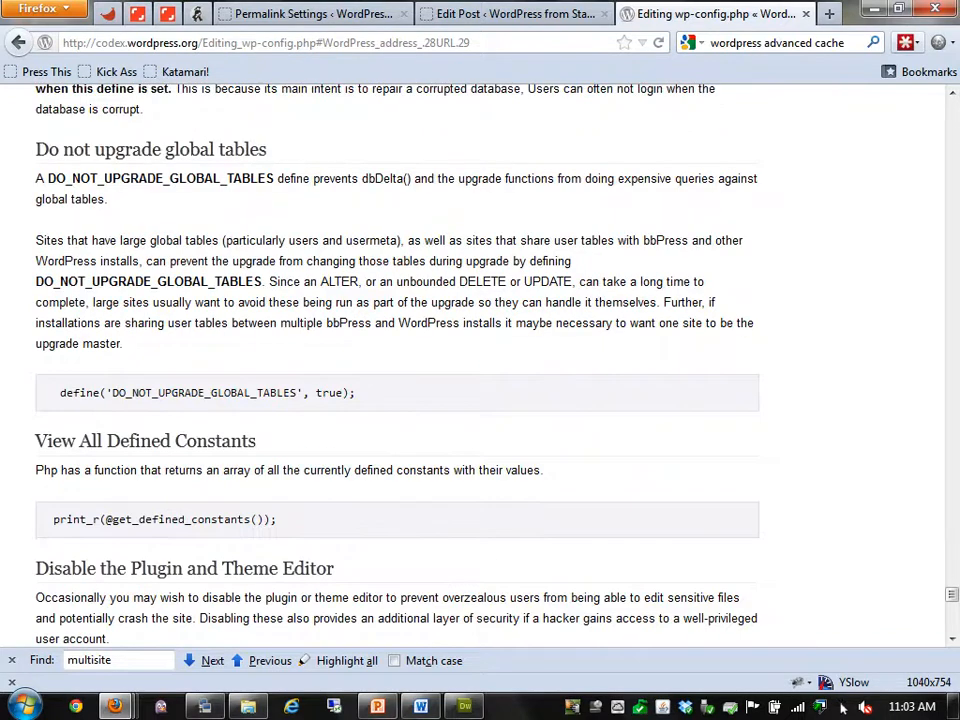
pyautogui.scroll(-12, 843, 706)
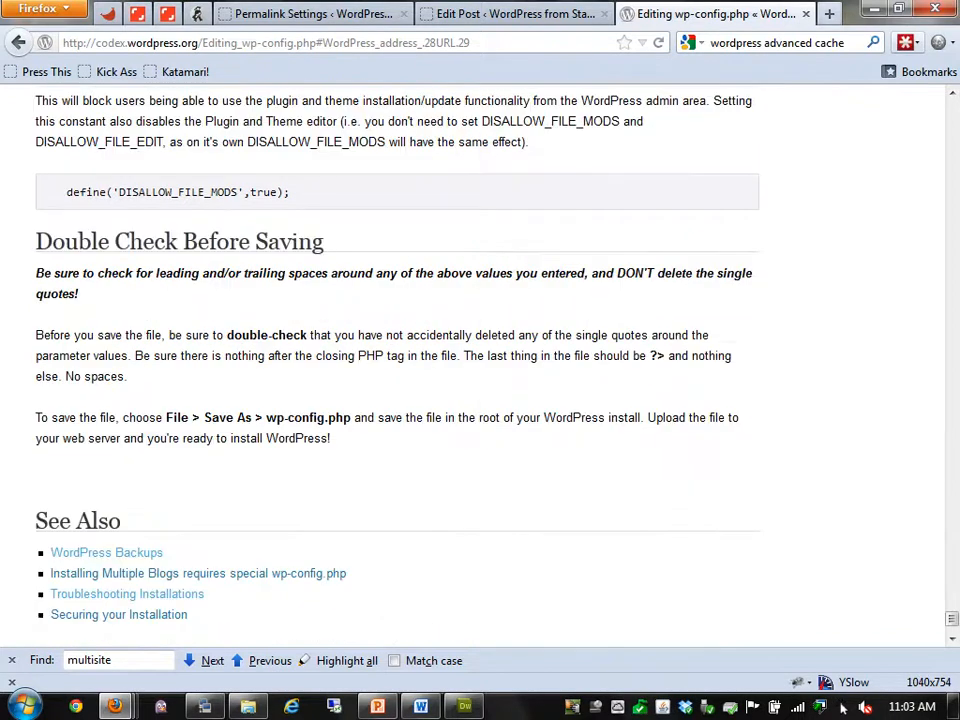
pyautogui.hotkey('ctrl', 'w')
pyautogui.hotkey('alt', 'Tab')
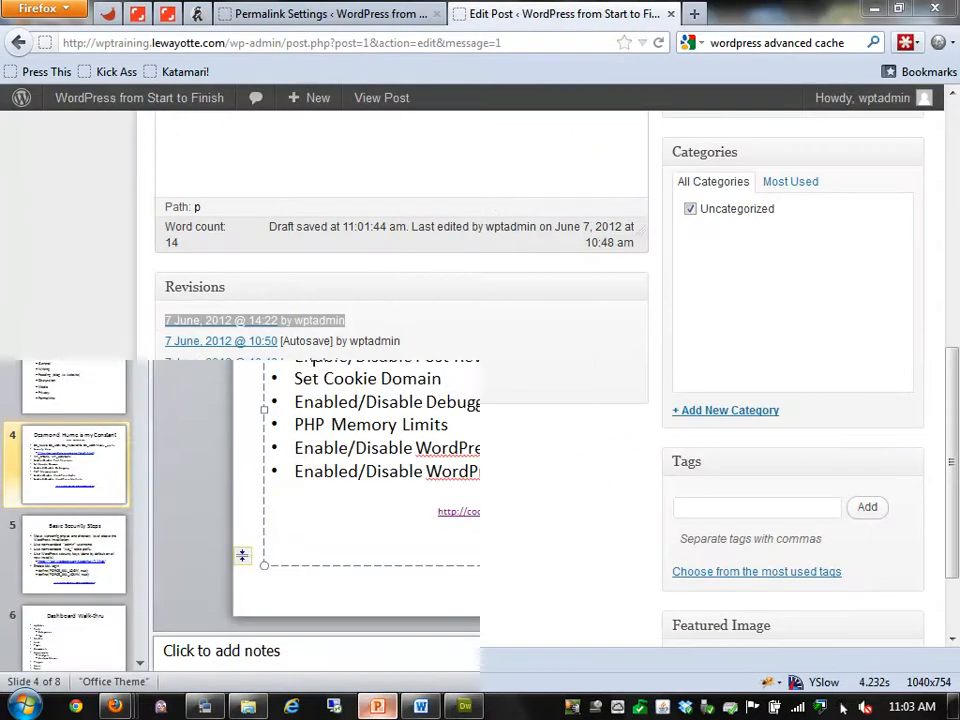
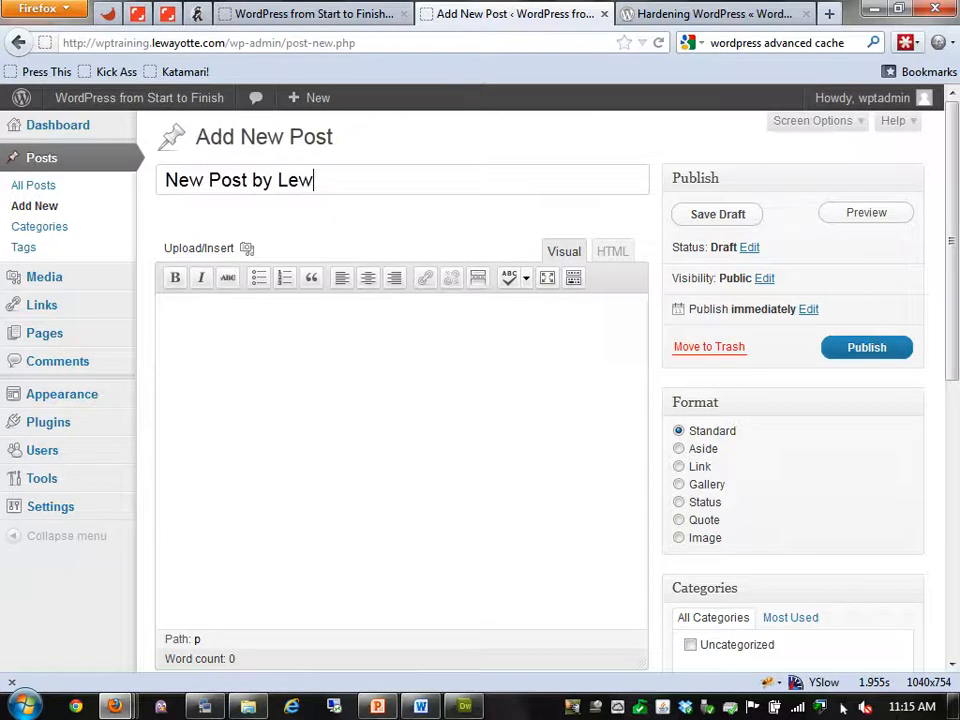
# Copy lorem ipsum paragraphs from lipsum.com in a new tab and paste them into the post body
pyautogui.hotkey('ctrl', 't')
pyautogui.write('lorem')
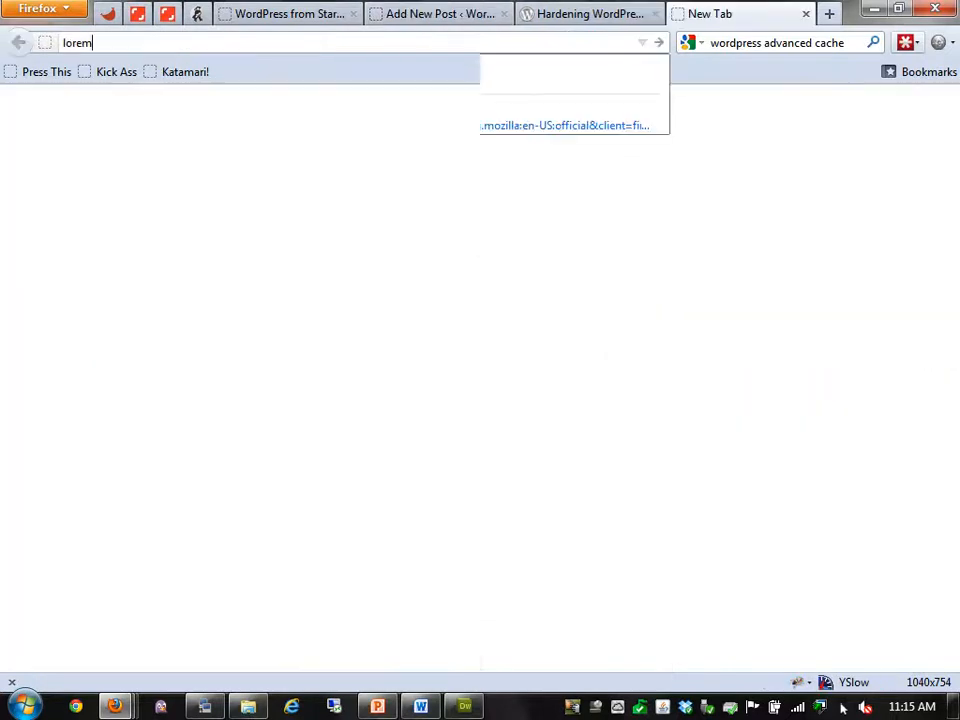
pyautogui.press('Down')
pyautogui.press('Return')
pyautogui.scroll(-4, 472, 378)
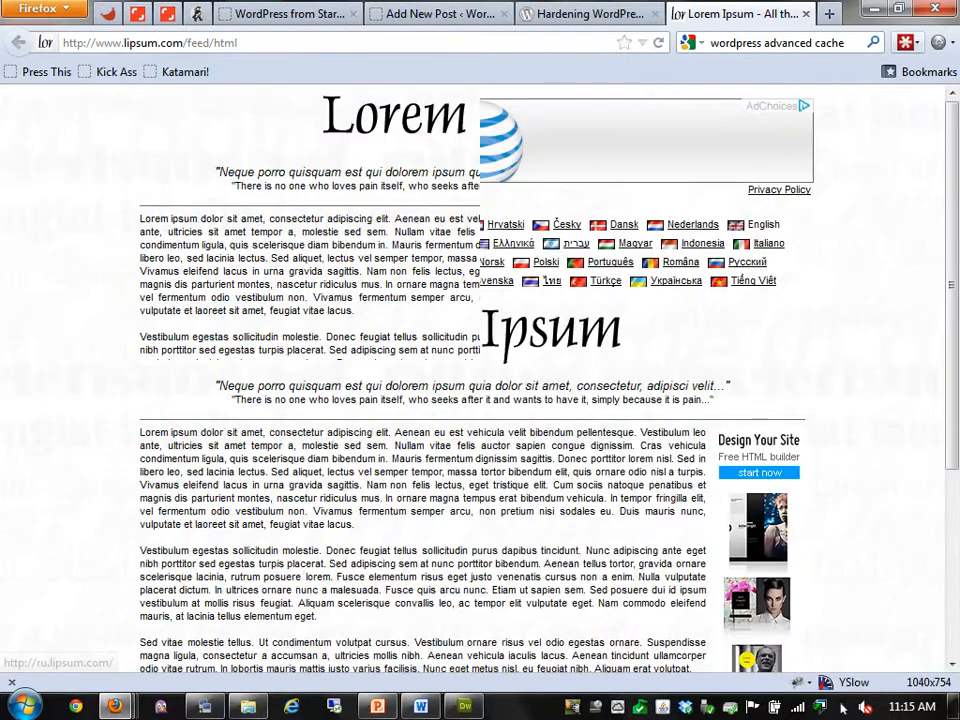
pyautogui.moveTo(473, 547); pyautogui.dragTo(140, 218)
pyautogui.click(420, 13)
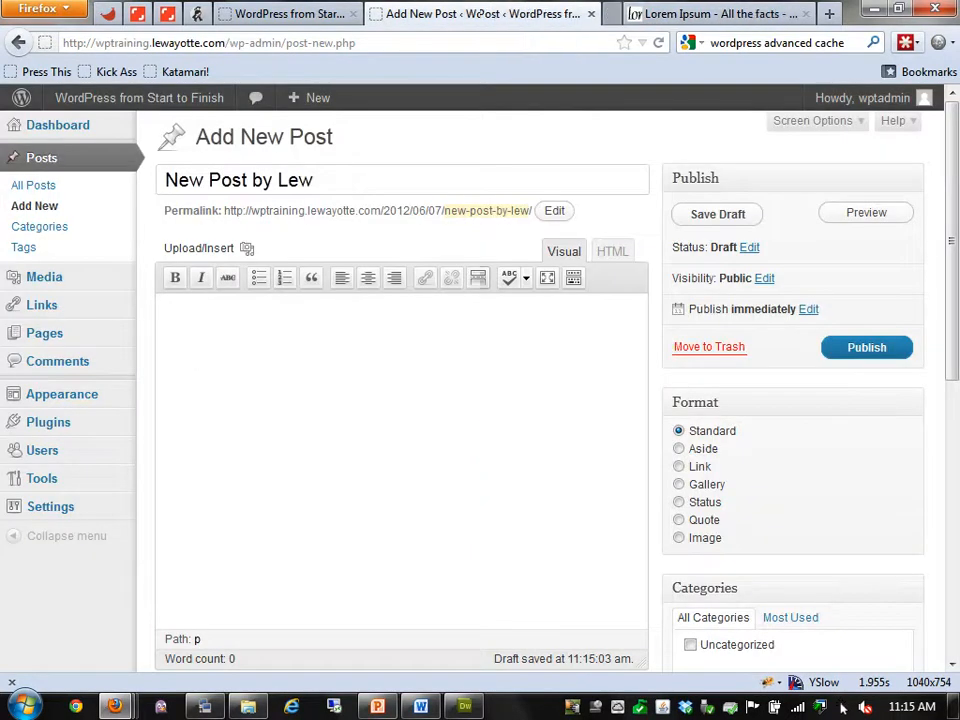
pyautogui.press('Tab')
pyautogui.hotkey('ctrl', 'v')
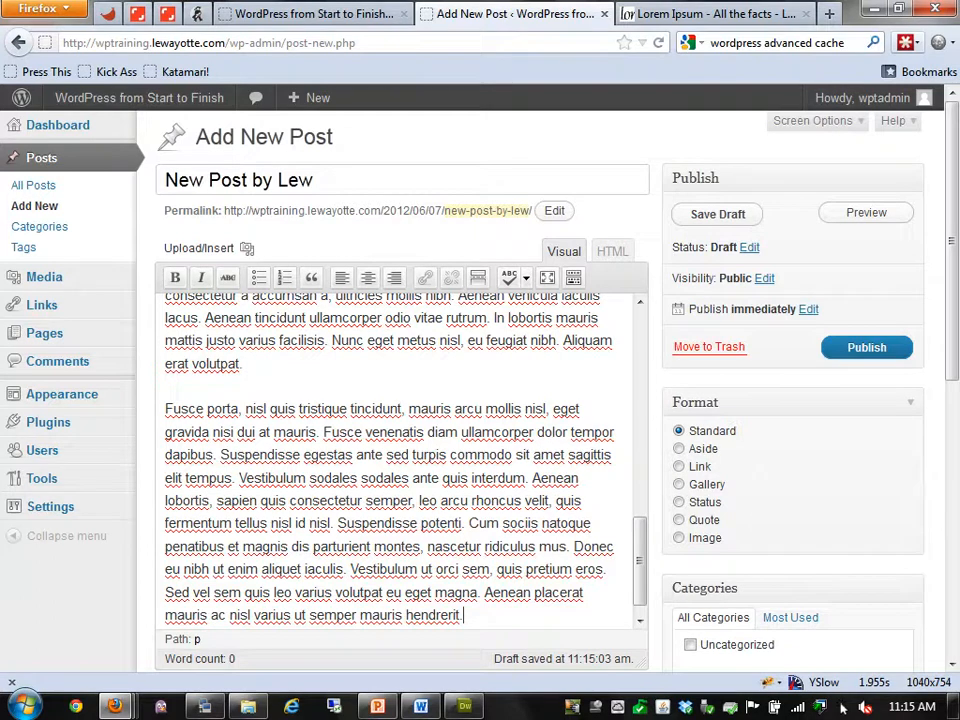
# Create and assign a category named 'New Category'
pyautogui.scroll(-5, 480, 400)
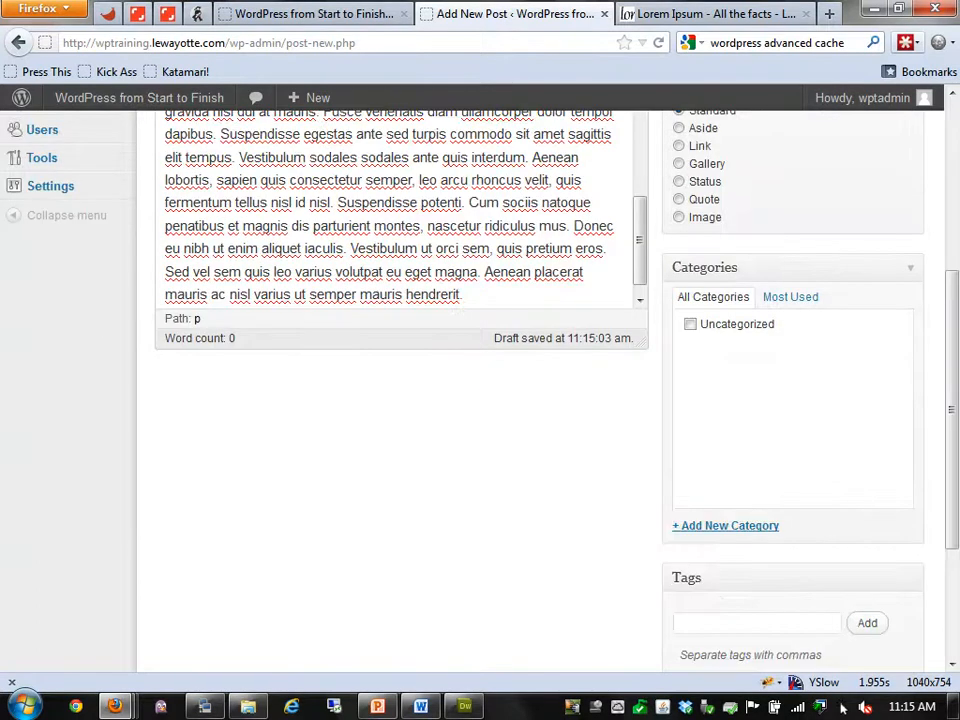
pyautogui.click(725, 525)
pyautogui.write('New Category')
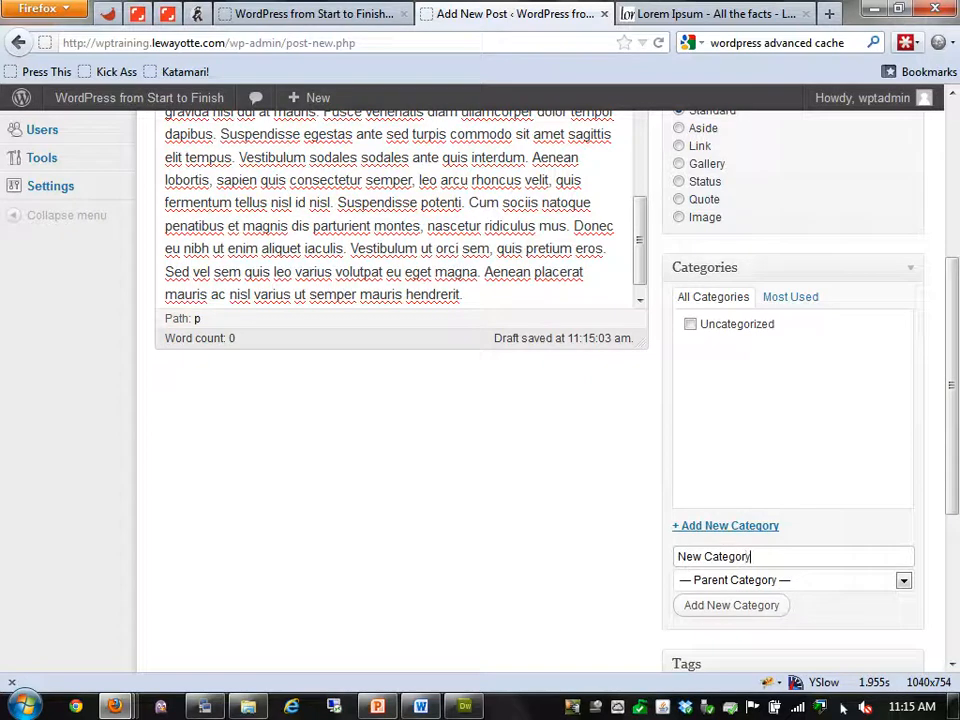
pyautogui.press('Return')
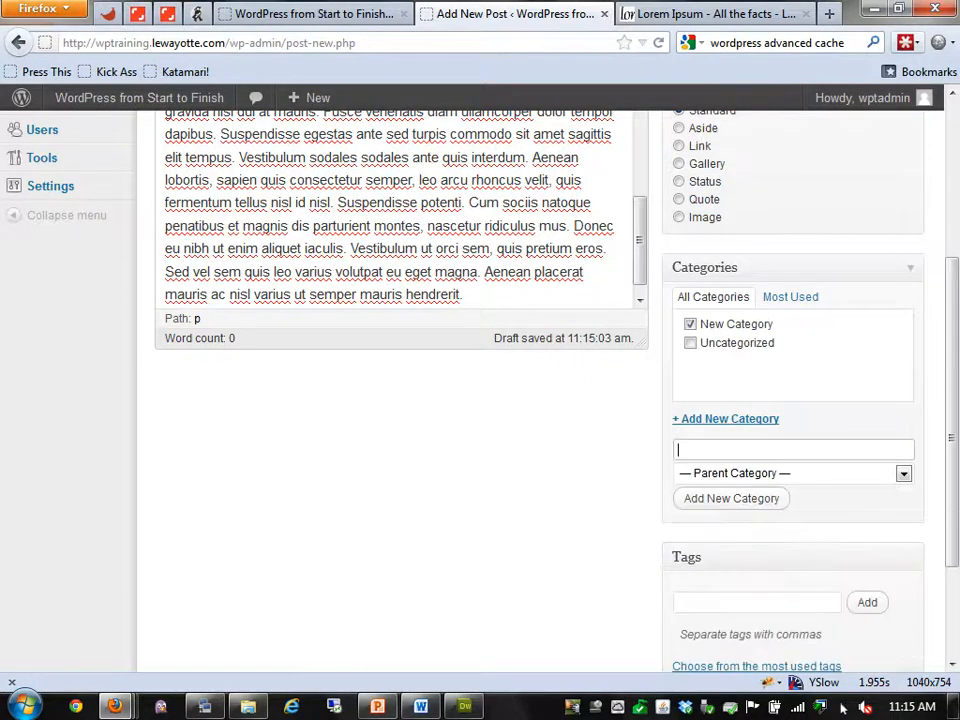
# Tag the post with latin and training
pyautogui.scroll(-3, 480, 400)
pyautogui.write('teag')
pyautogui.press('BackSpace')
pyautogui.press('BackSpace')
pyautogui.press('BackSpace')
pyautogui.press('BackSpace')
pyautogui.write('tagin, tra')
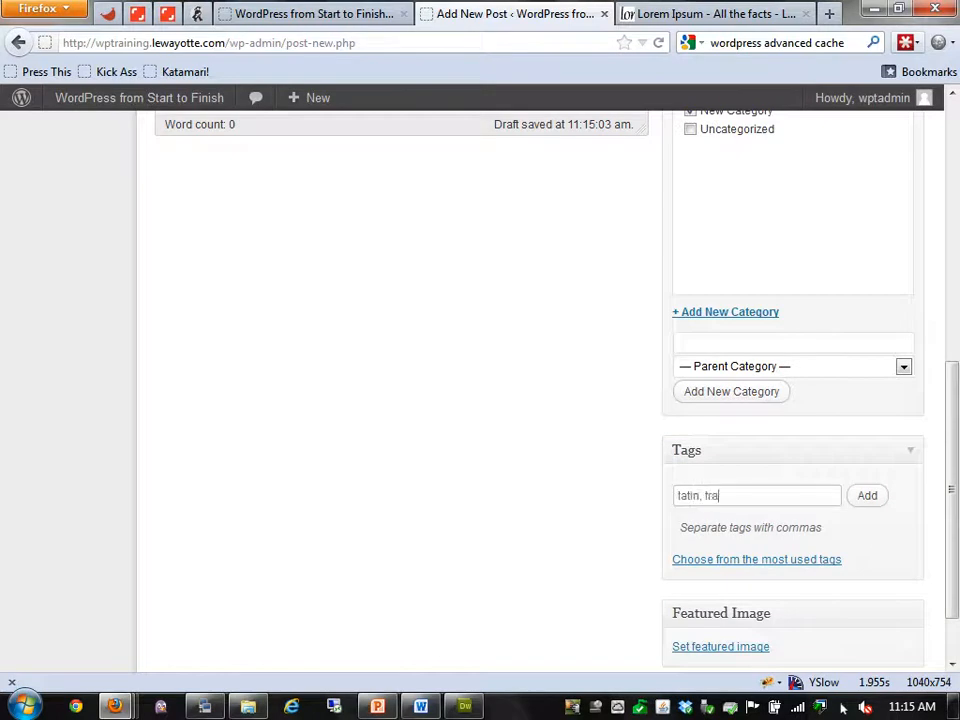
pyautogui.write('ining')
pyautogui.press('Return')
pyautogui.scroll(-2, 480, 400)
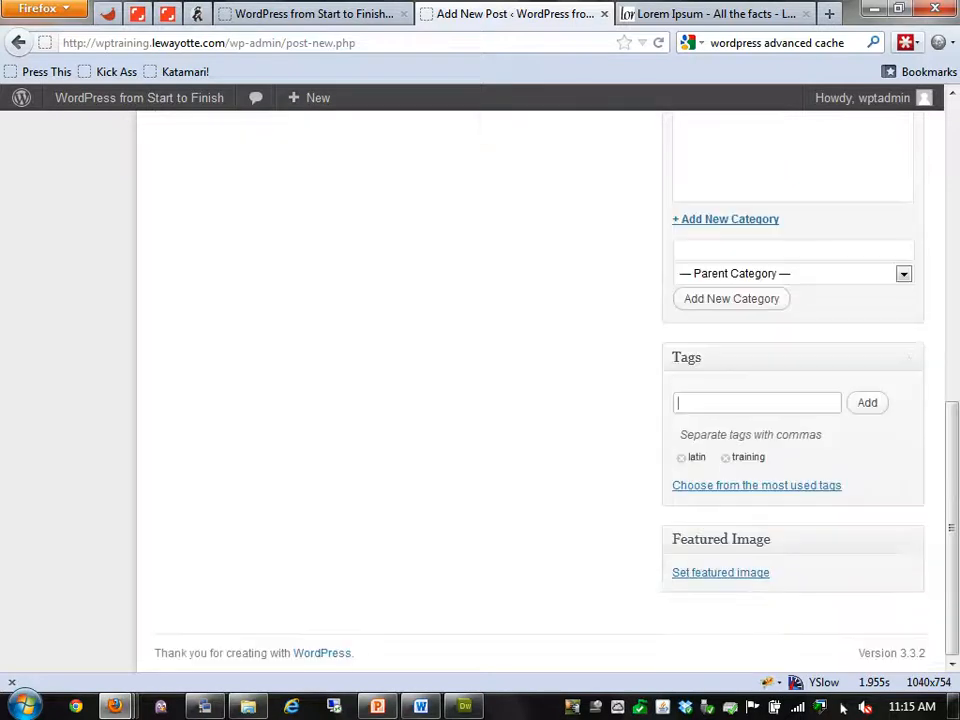
pyautogui.scroll(8, 400, 400)
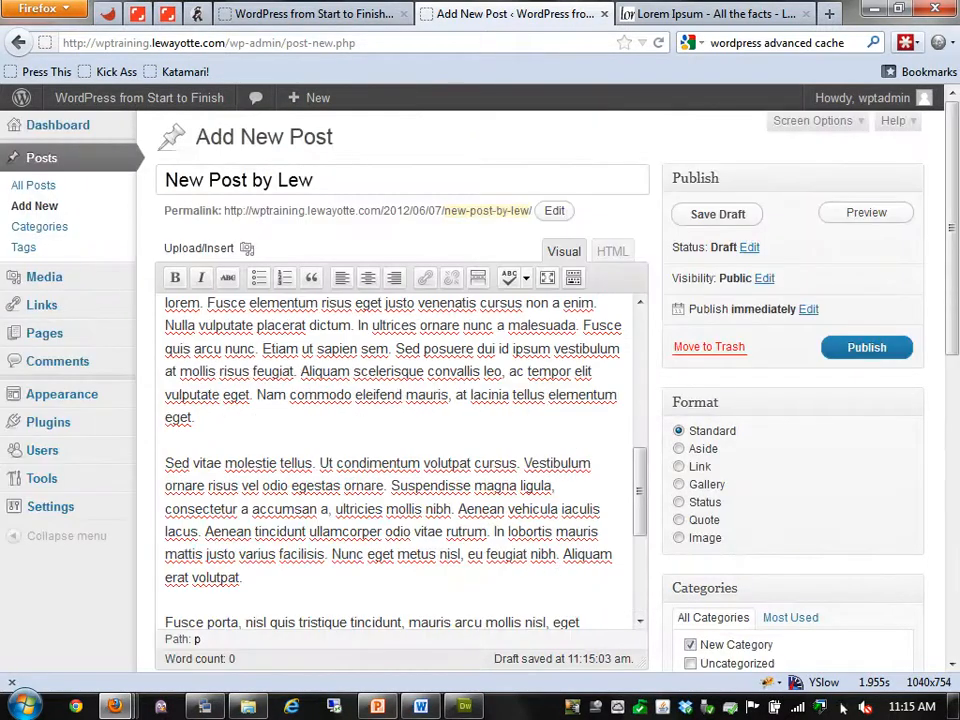
# Set the Koala (Mobile) image as featured image, publish, and put its markup on its own line
pyautogui.click(247, 248)
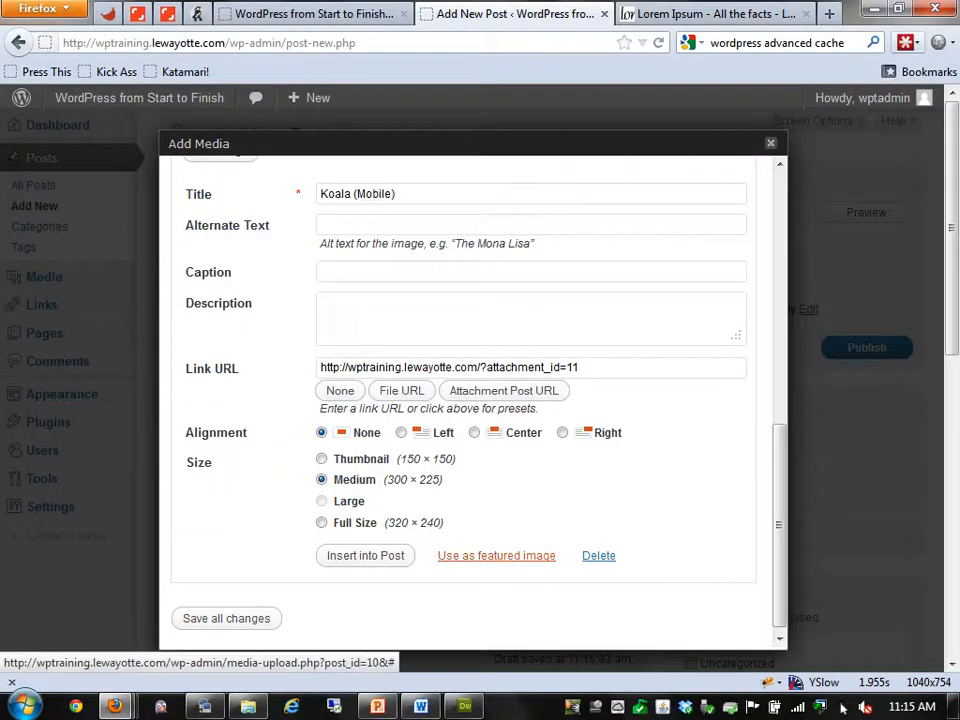
pyautogui.click(496, 555)
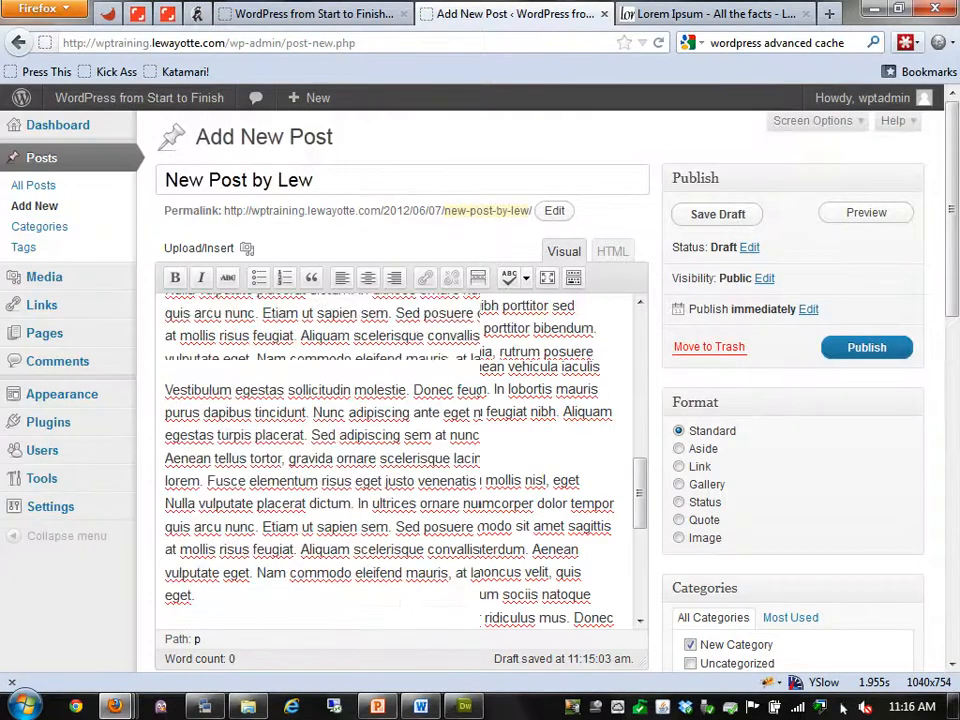
pyautogui.click(867, 347)
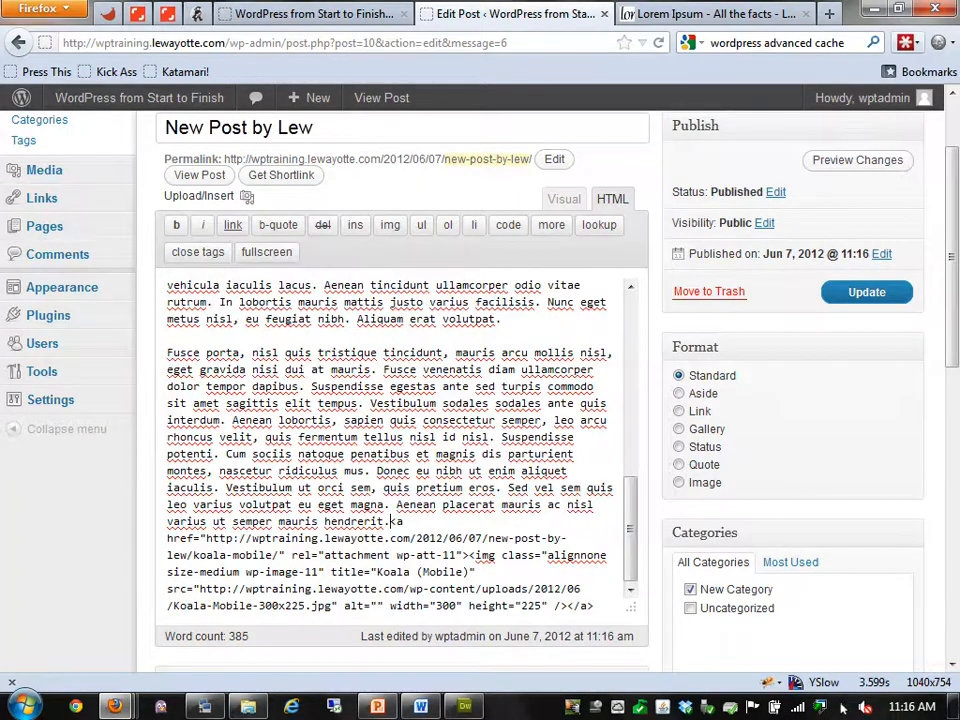
pyautogui.press('Return')
pyautogui.press('Return')
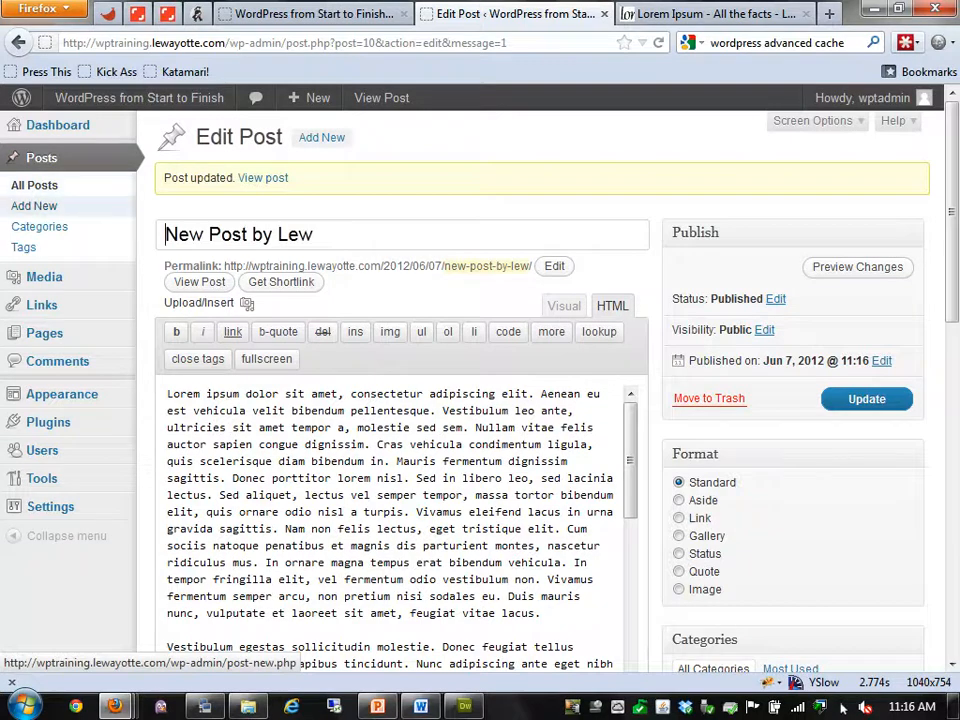
# Add an empty <table></table> block on a new first line of the post body
pyautogui.click(168, 394)
pyautogui.press('Return')
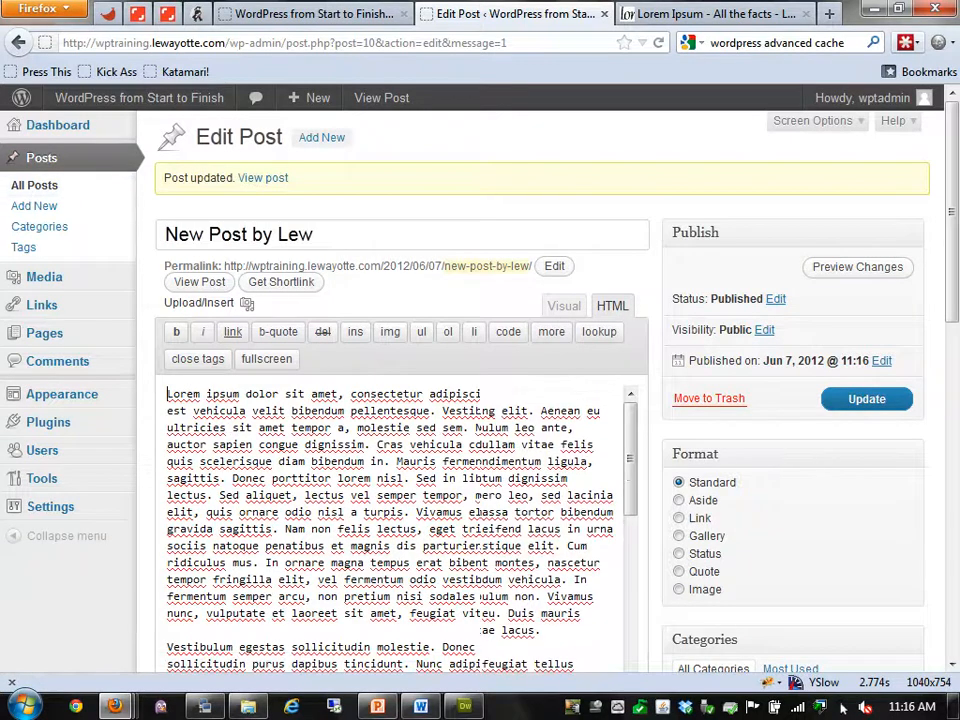
pyautogui.press('Up')
pyautogui.write('<table')
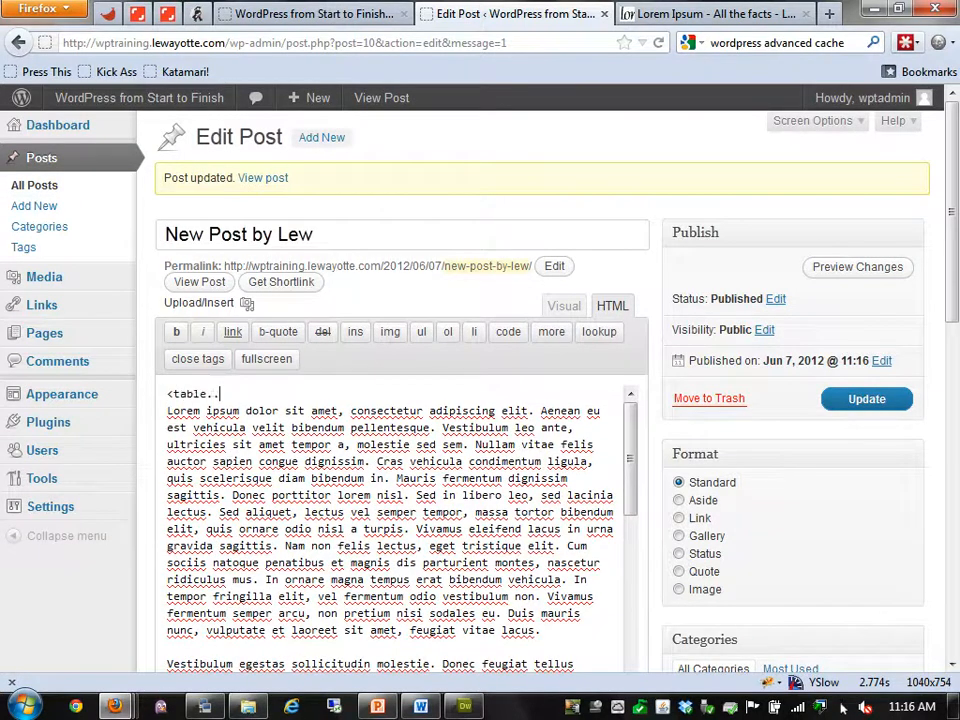
pyautogui.write('>')
pyautogui.press('Return')
pyautogui.write('</table.')
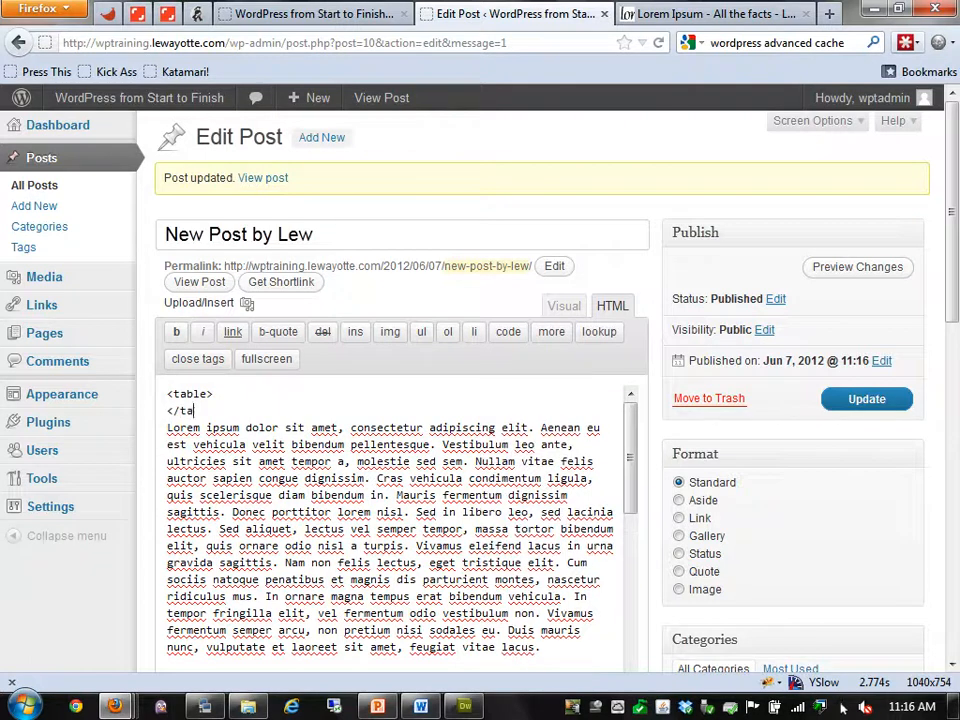
pyautogui.press('BackSpace')
pyautogui.write('>')
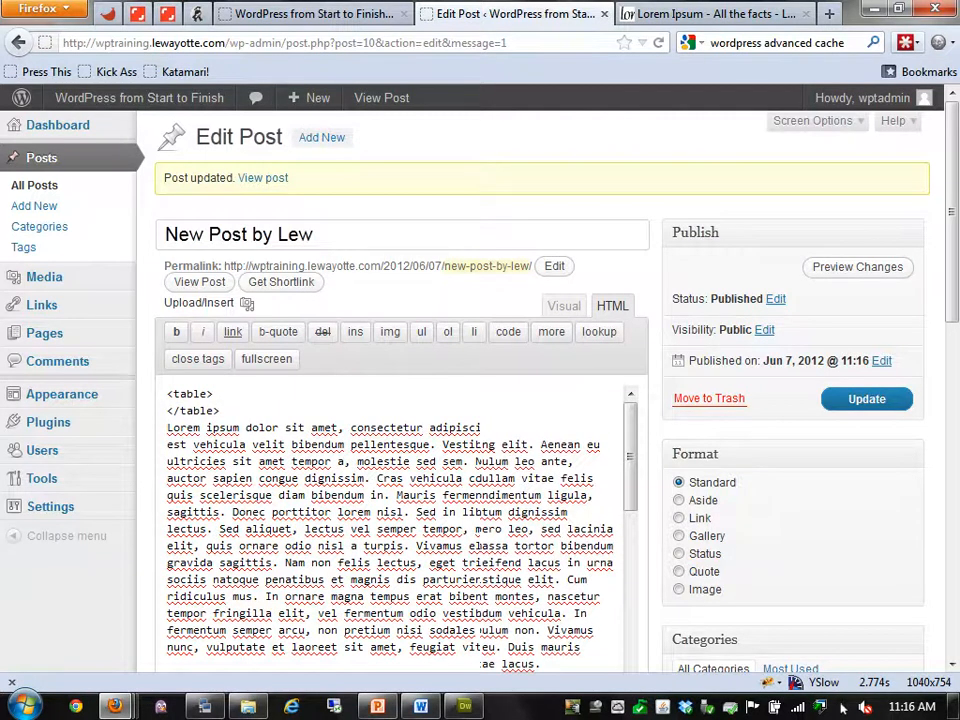
# Fill the table with hello and goodbye rows and save the post update
pyautogui.press('Up')
pyautogui.press('Return')
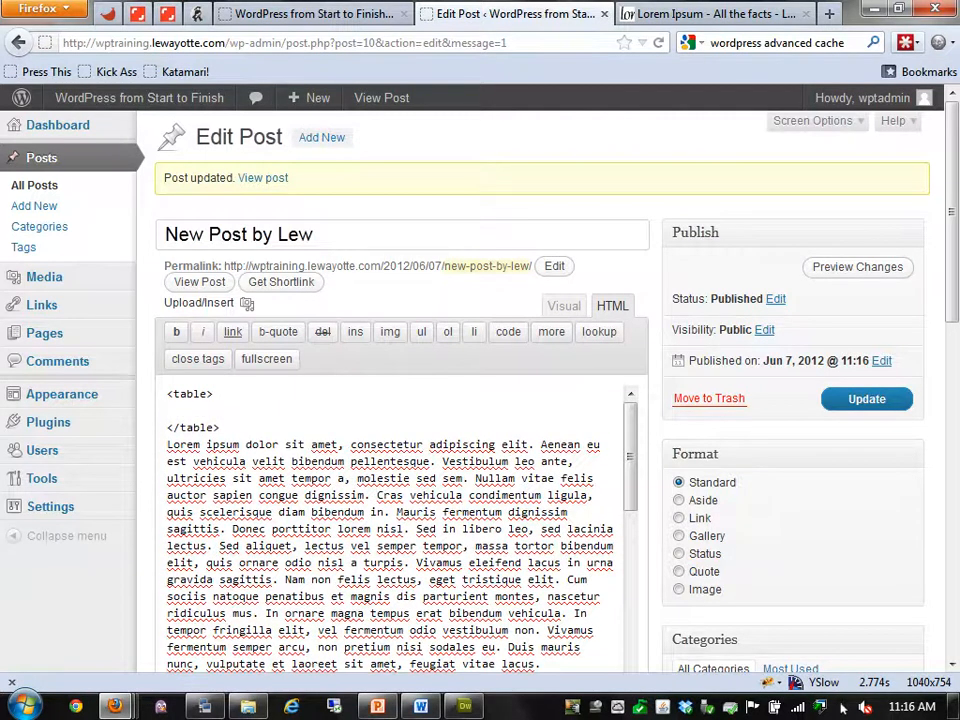
pyautogui.write('<tr><td>hello</td></trd')
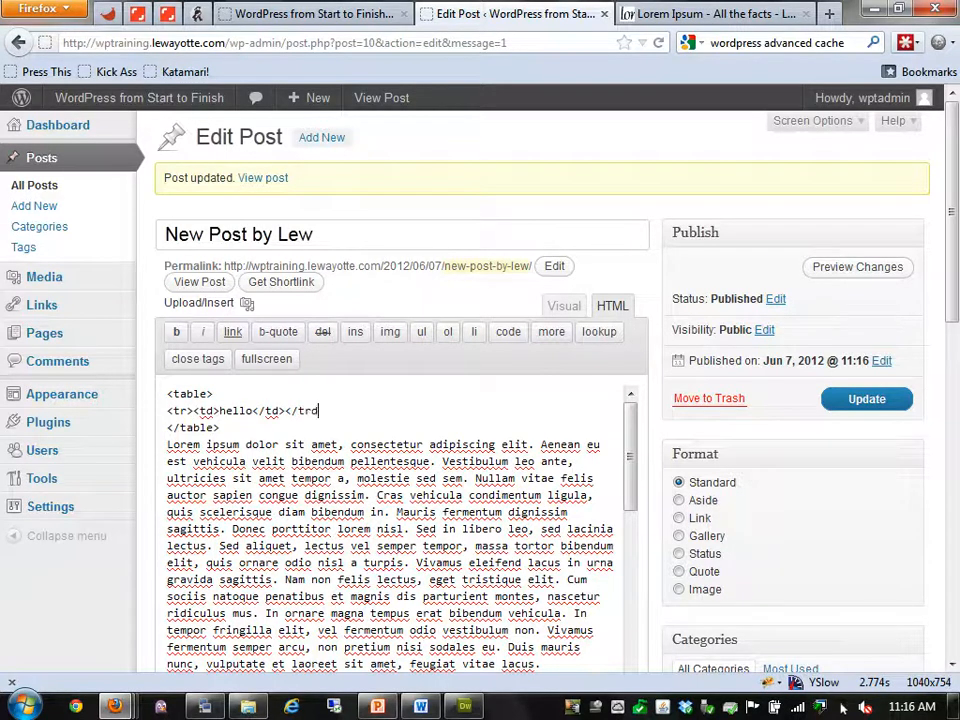
pyautogui.press('BackSpace')
pyautogui.write('>')
pyautogui.press('Return')
pyautogui.write('</')
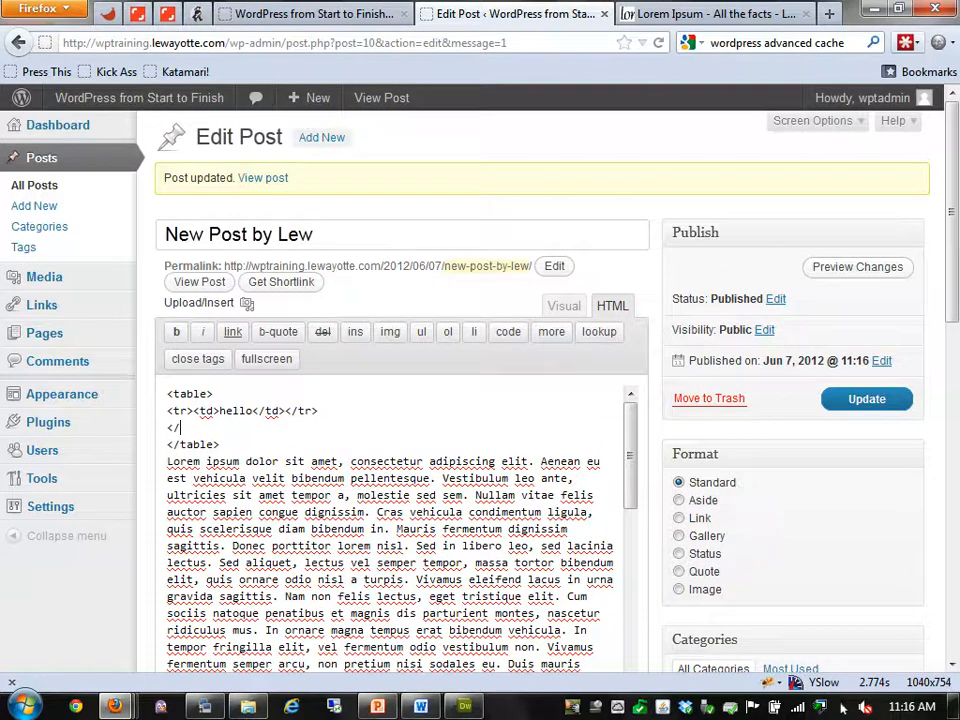
pyautogui.press('BackSpace')
pyautogui.write('tr><tt')
pyautogui.press('BackSpace')
pyautogui.write('d>goodbye</td></tr>')
pyautogui.click(867, 399)
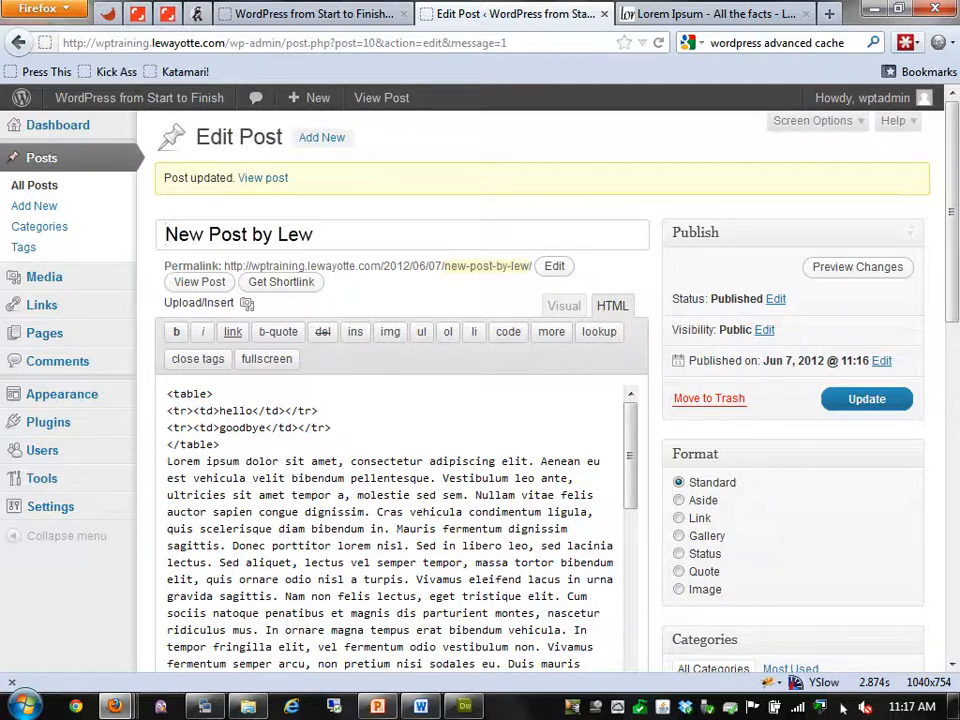
# Open the site front page in its own tab and reload it
pyautogui.rightClick(150, 95)
pyautogui.click(220, 109)
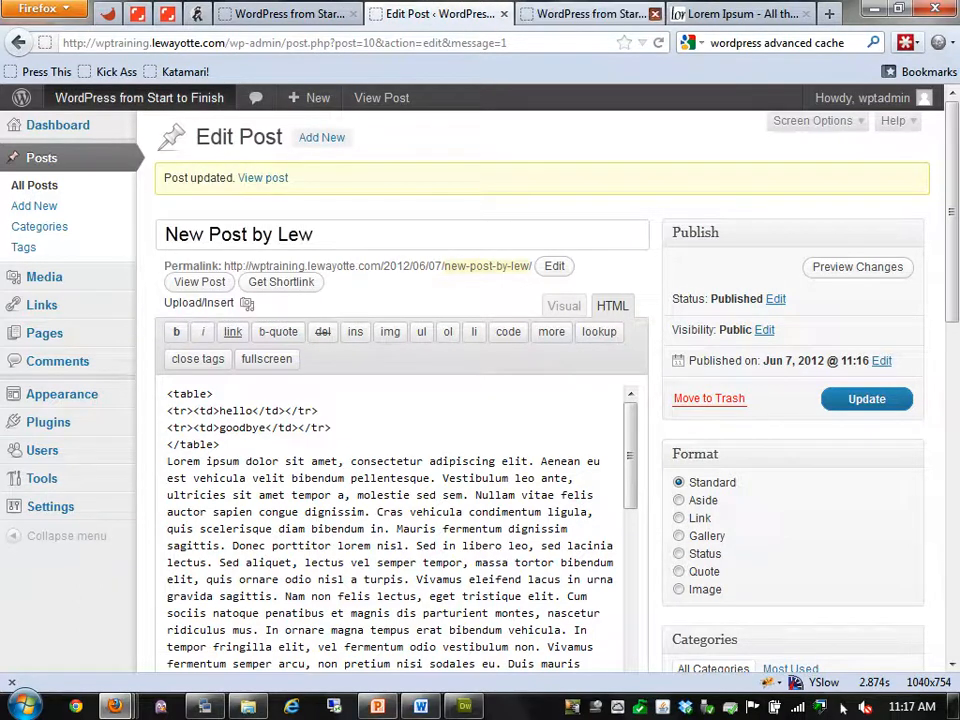
pyautogui.click(655, 13)
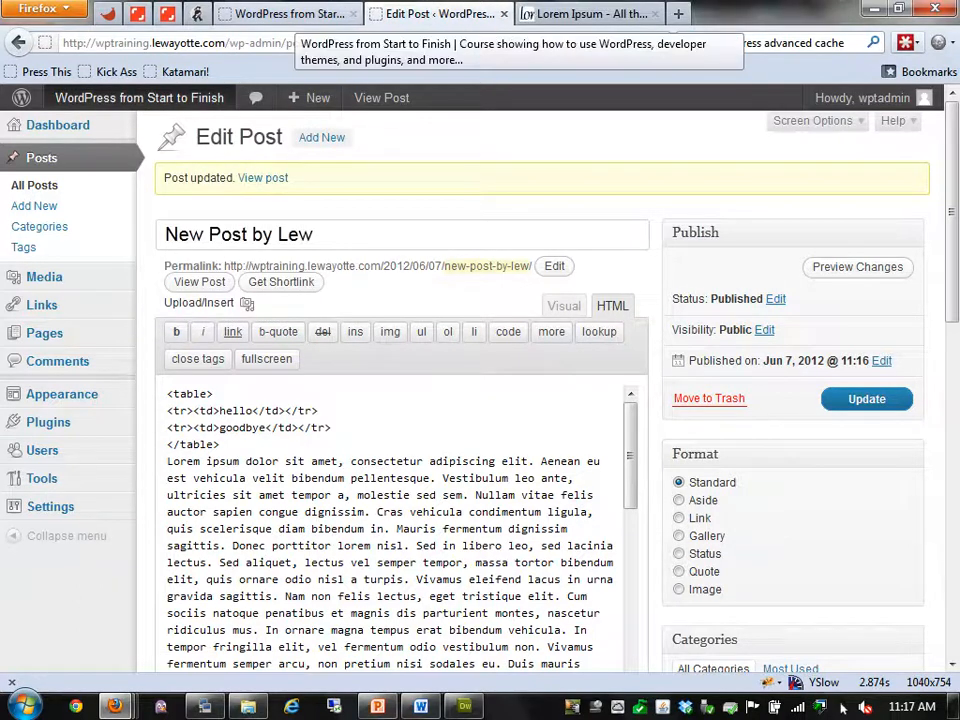
pyautogui.click(292, 13)
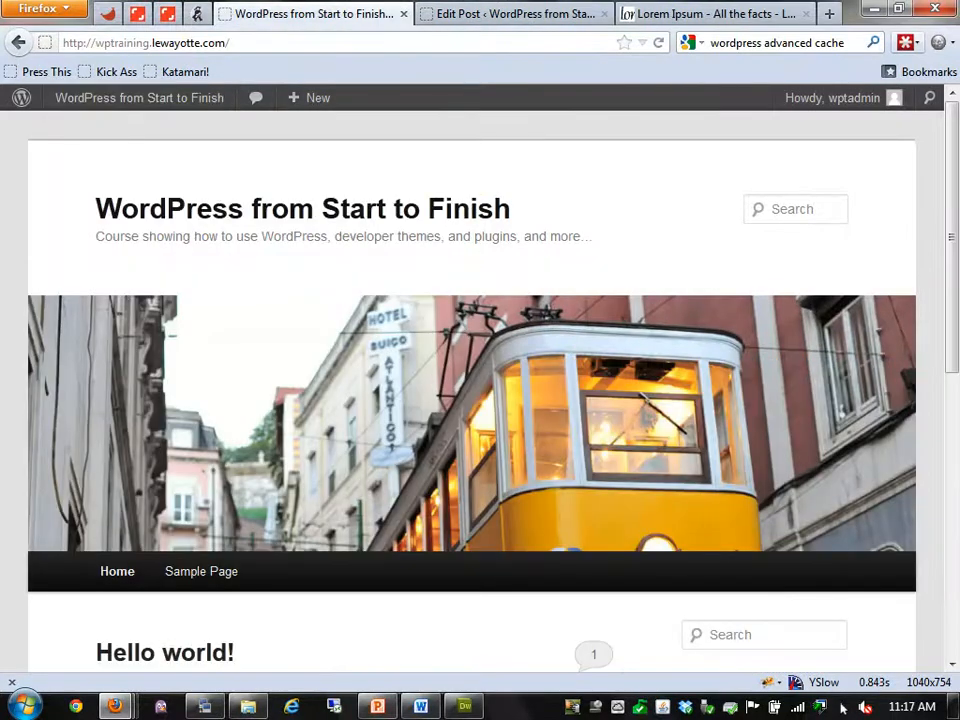
pyautogui.press('F5')
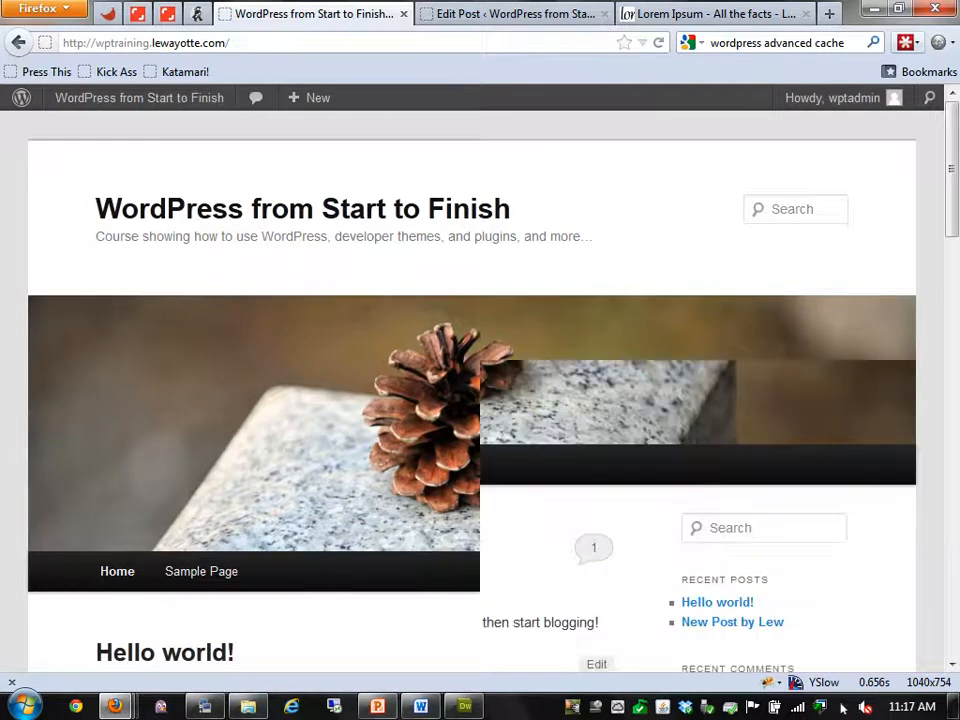
# Scroll to New Post by Lew and check the hello and goodbye table text
pyautogui.scroll(-3, 472, 390)
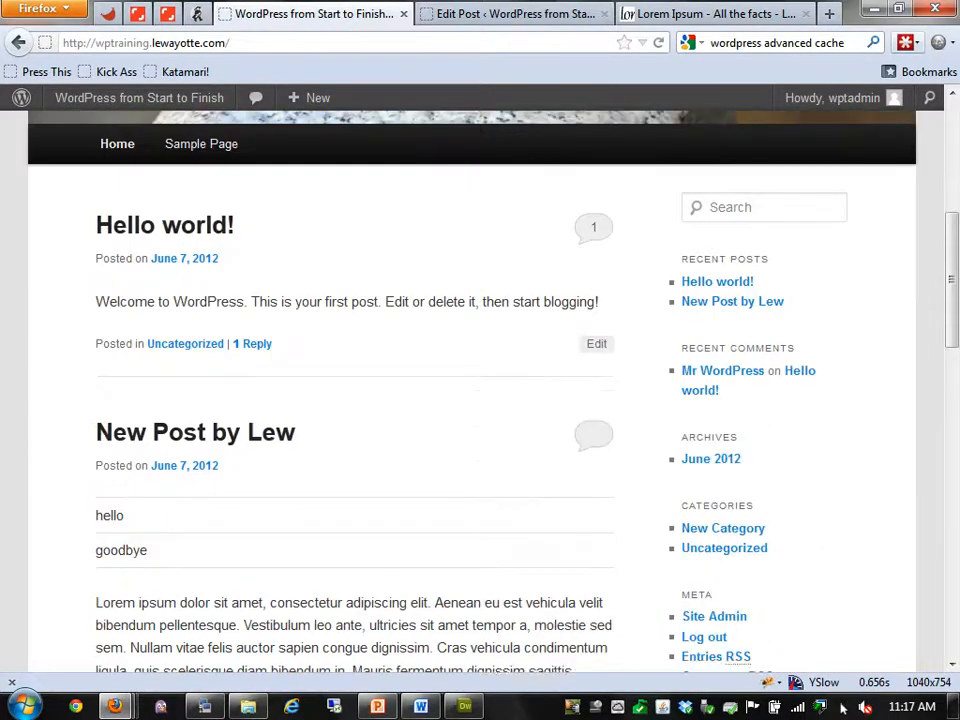
pyautogui.scroll(-2, 843, 707)
pyautogui.moveTo(96, 408); pyautogui.dragTo(149, 444)
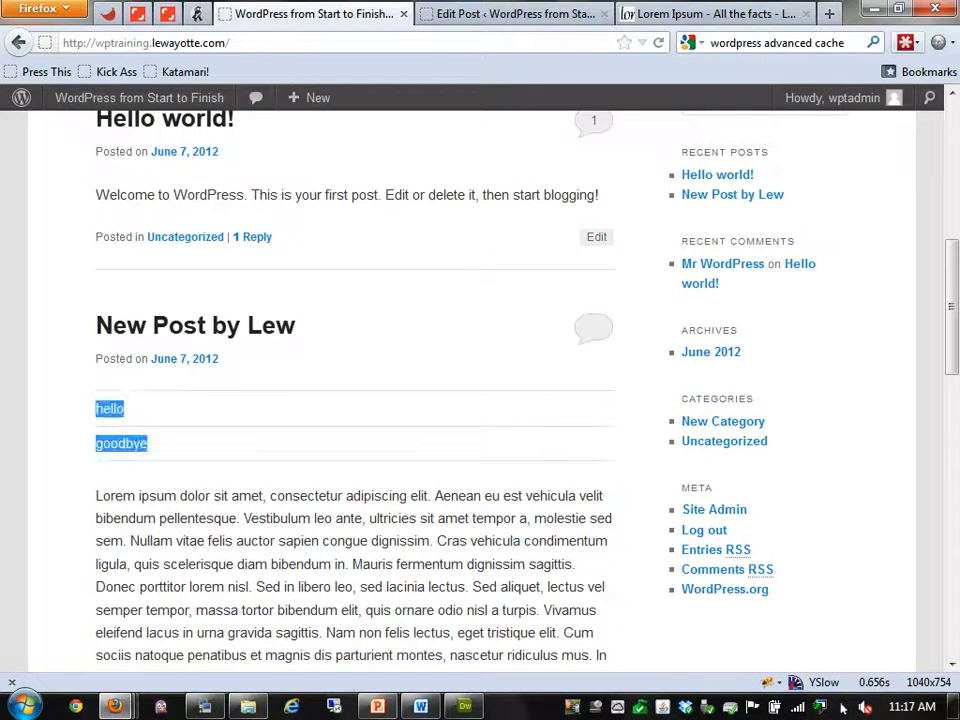
pyautogui.click(80, 320)
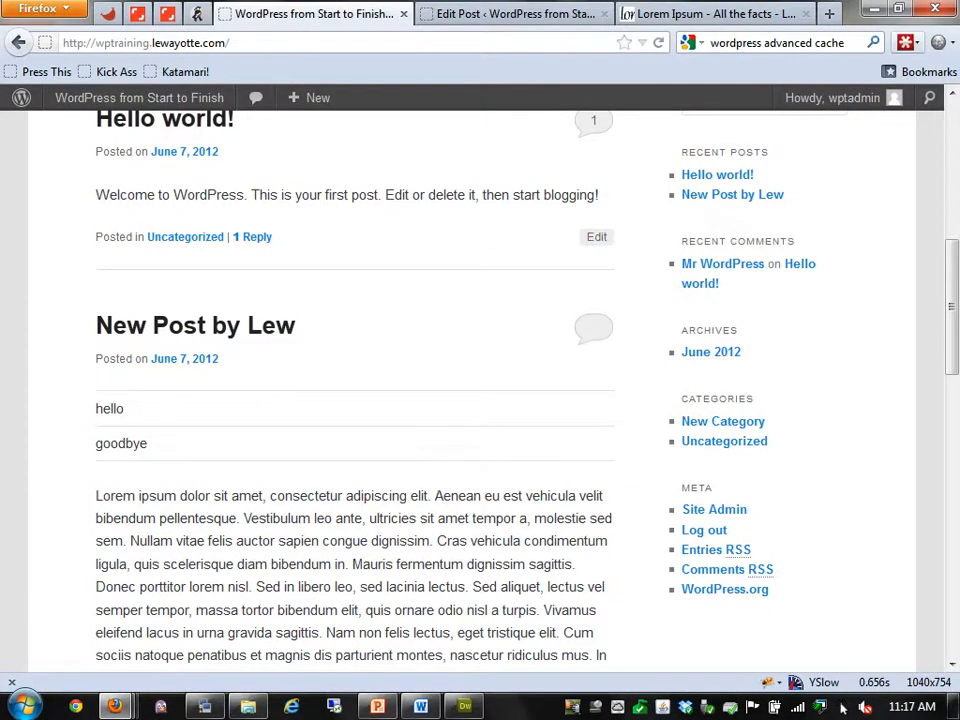
pyautogui.doubleClick(121, 443)
pyautogui.click(80, 330)
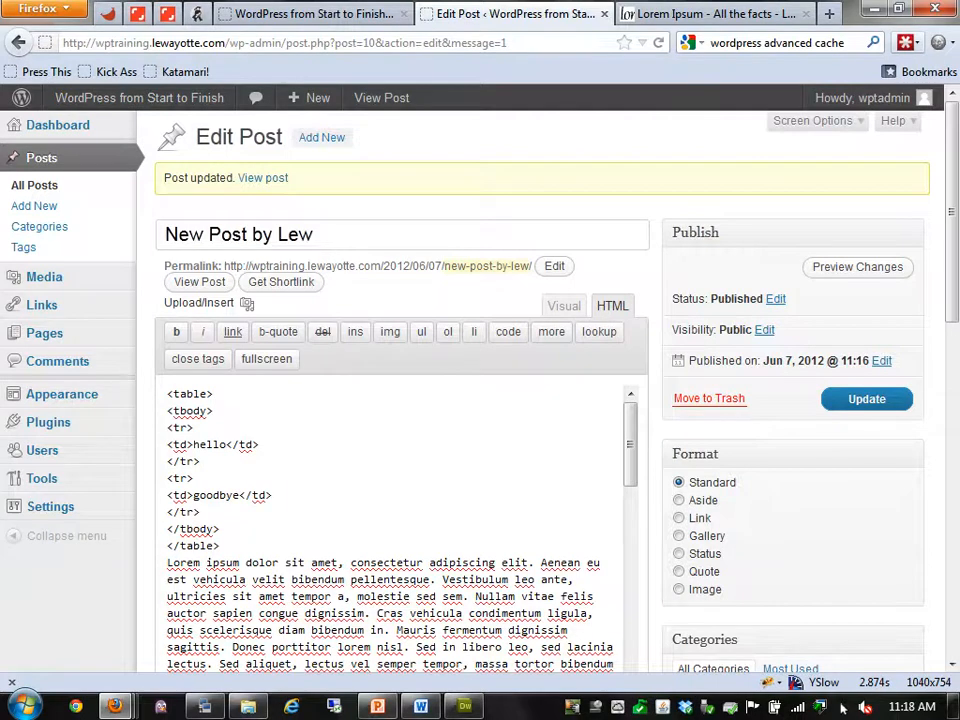
# Switch the editor to Visual to see the rendered table and save the update
pyautogui.press('Up')
pyautogui.press('Up')
pyautogui.press('Up')
pyautogui.press('Up')
pyautogui.press('Up')
pyautogui.press('Up')
pyautogui.press('Up')
pyautogui.press('Up')
pyautogui.scroll(-1, 395, 529)
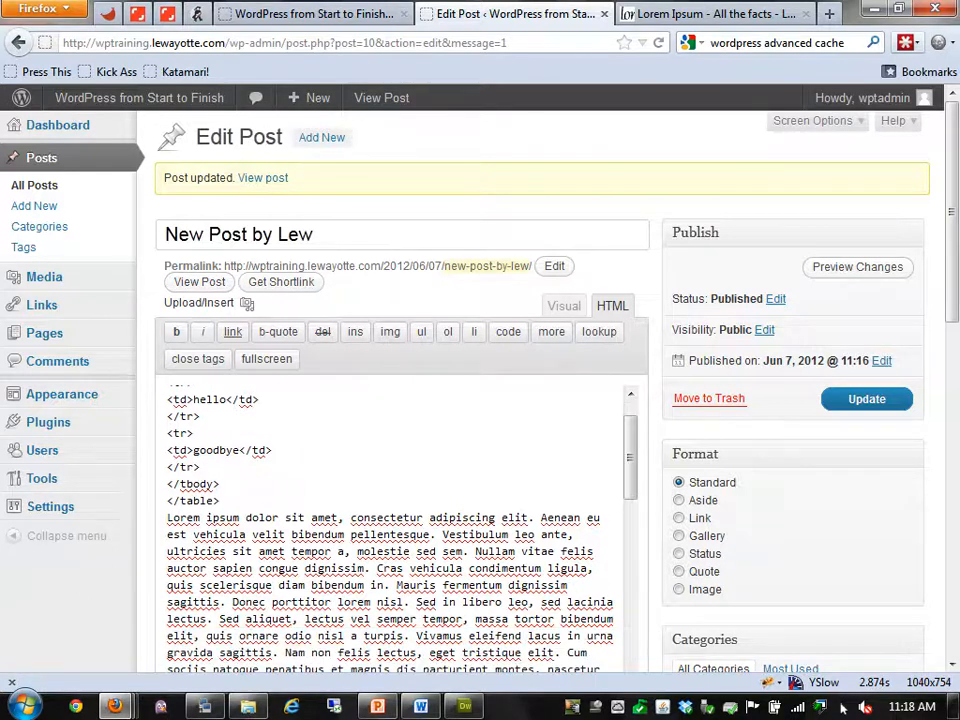
pyautogui.scroll(1, 395, 529)
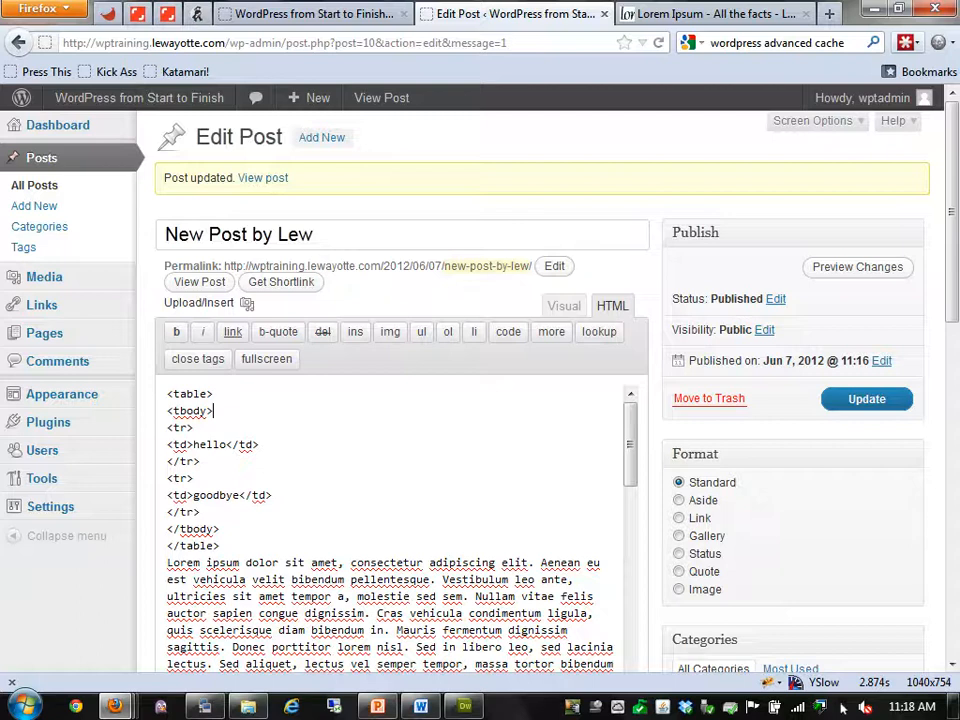
pyautogui.click(220, 546)
pyautogui.click(564, 306)
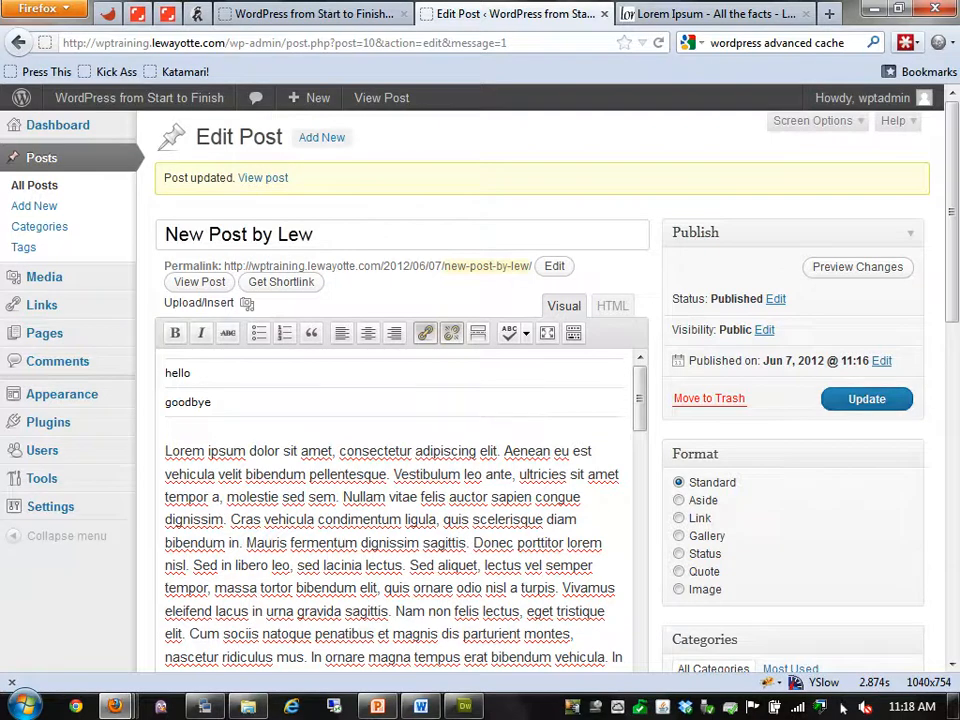
pyautogui.click(867, 399)
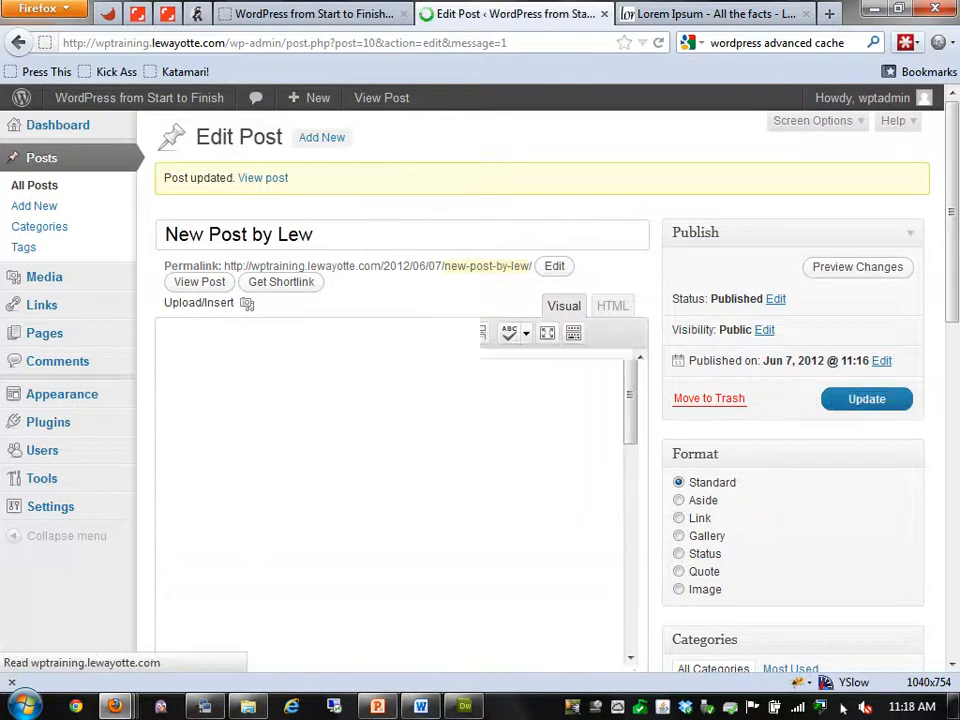
# View New Post by Lew on the live site, then return to the editor tab
pyautogui.hotkey('ctrl', 'pageup')
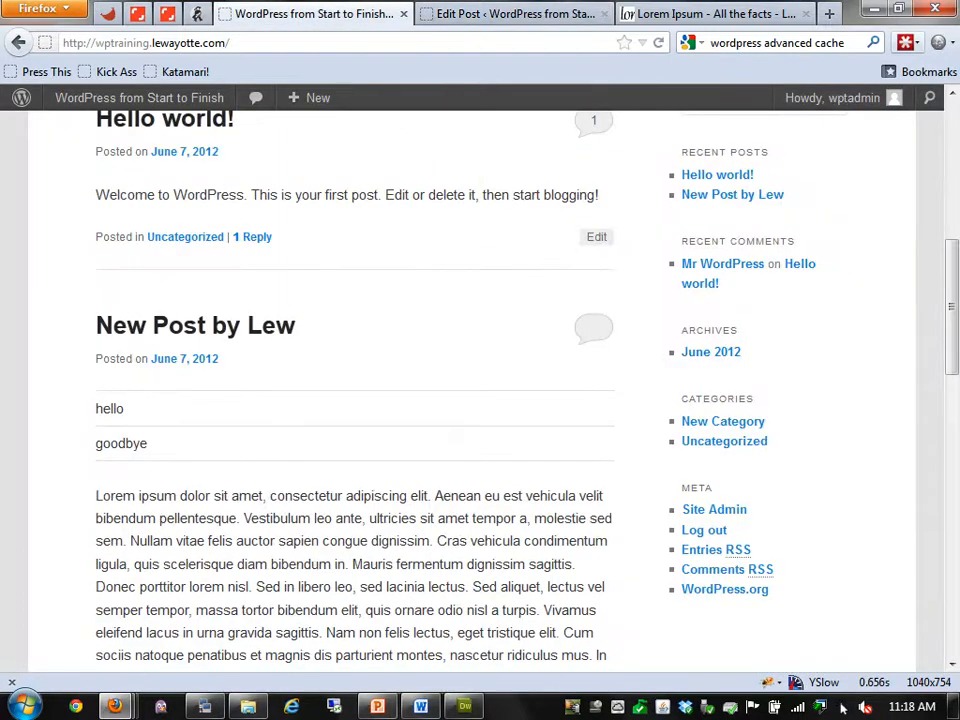
pyautogui.click(195, 326)
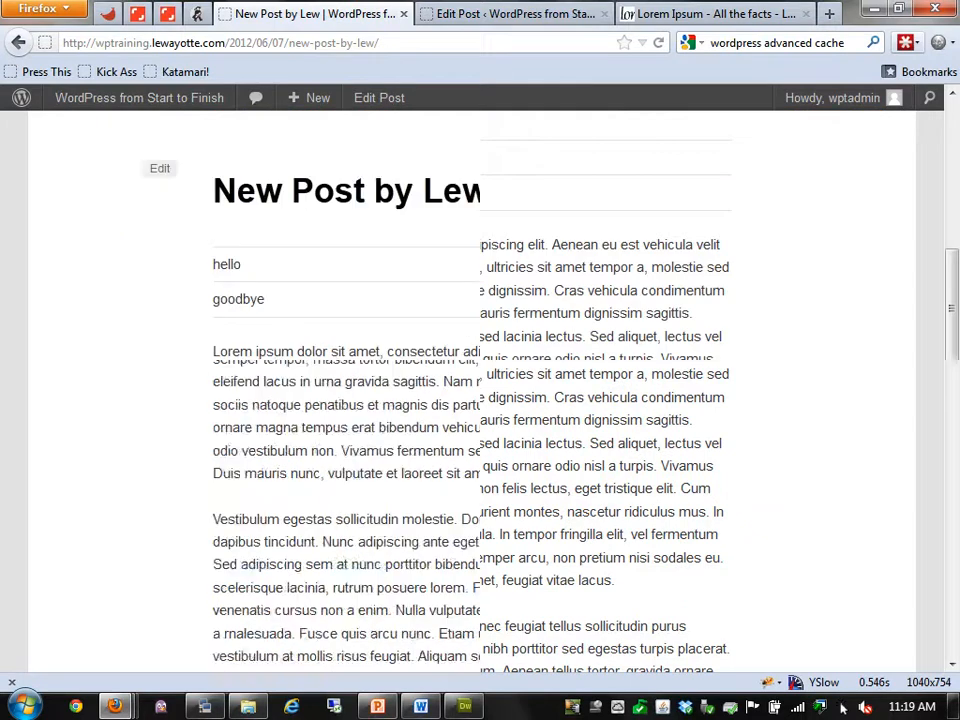
pyautogui.hotkey('ctrl', 'pagedown')
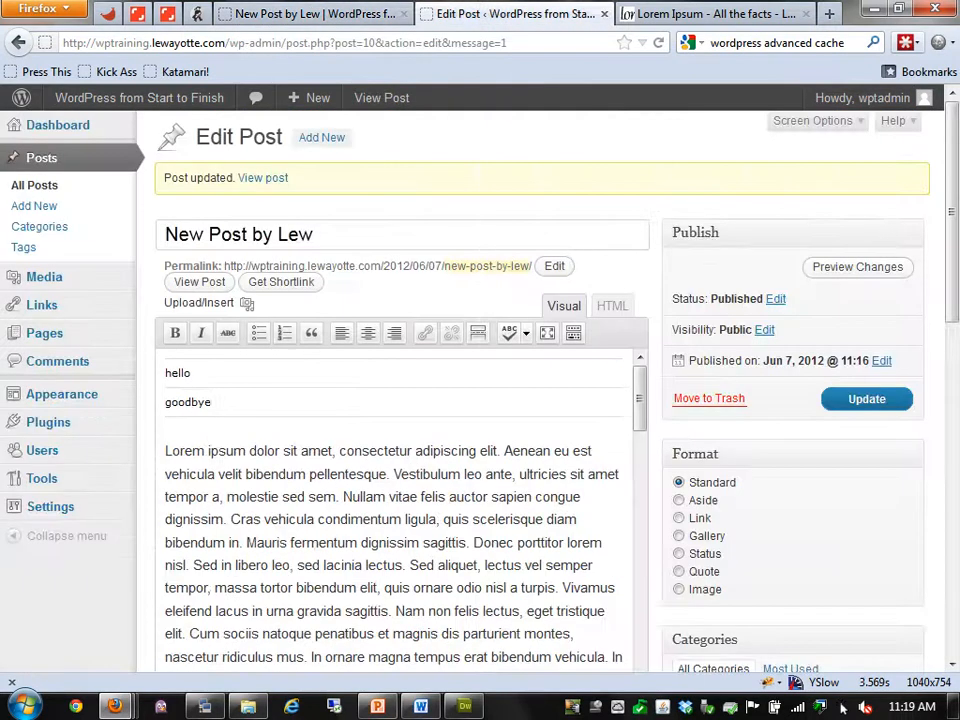
# Make New Category the default post category in Writing settings and save
pyautogui.click(40, 227)
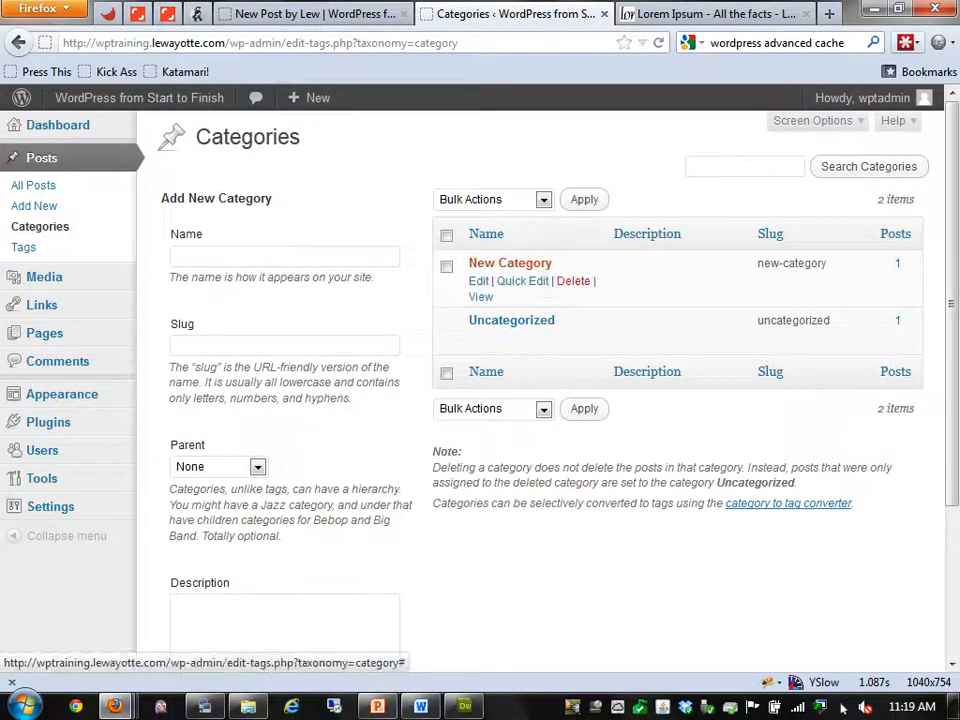
pyautogui.moveTo(50, 506)
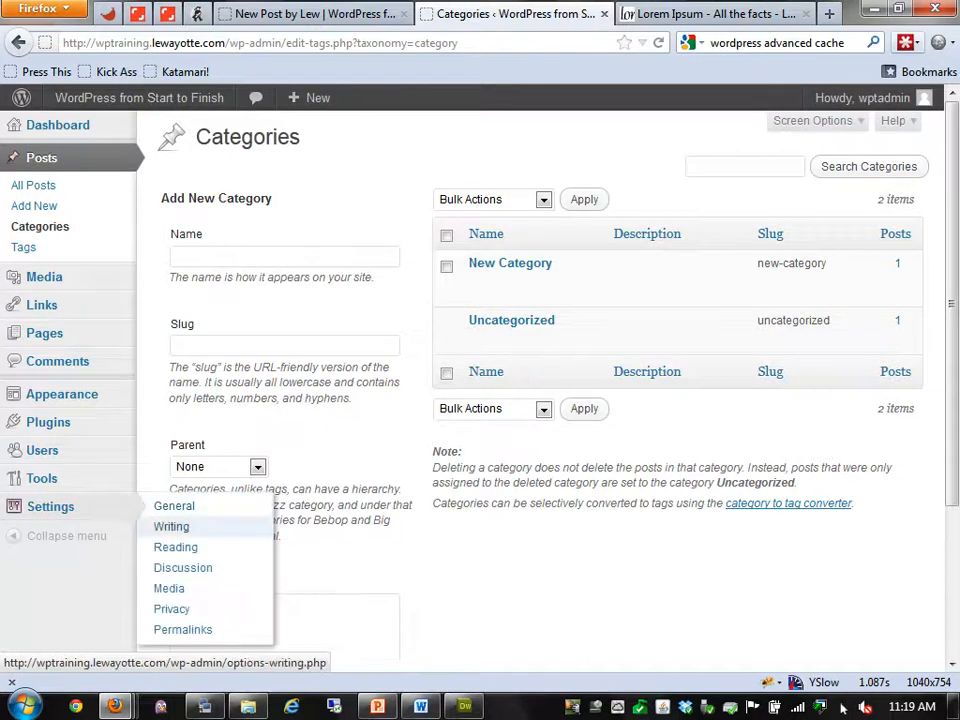
pyautogui.click(171, 527)
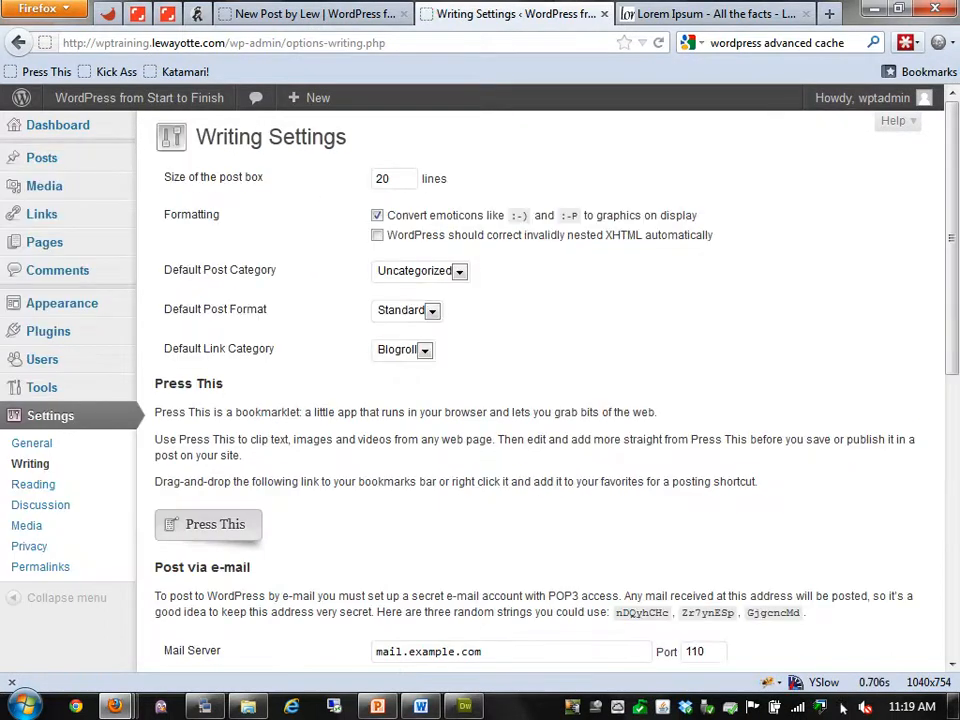
pyautogui.click(459, 272)
pyautogui.click(414, 288)
pyautogui.scroll(-10, 540, 390)
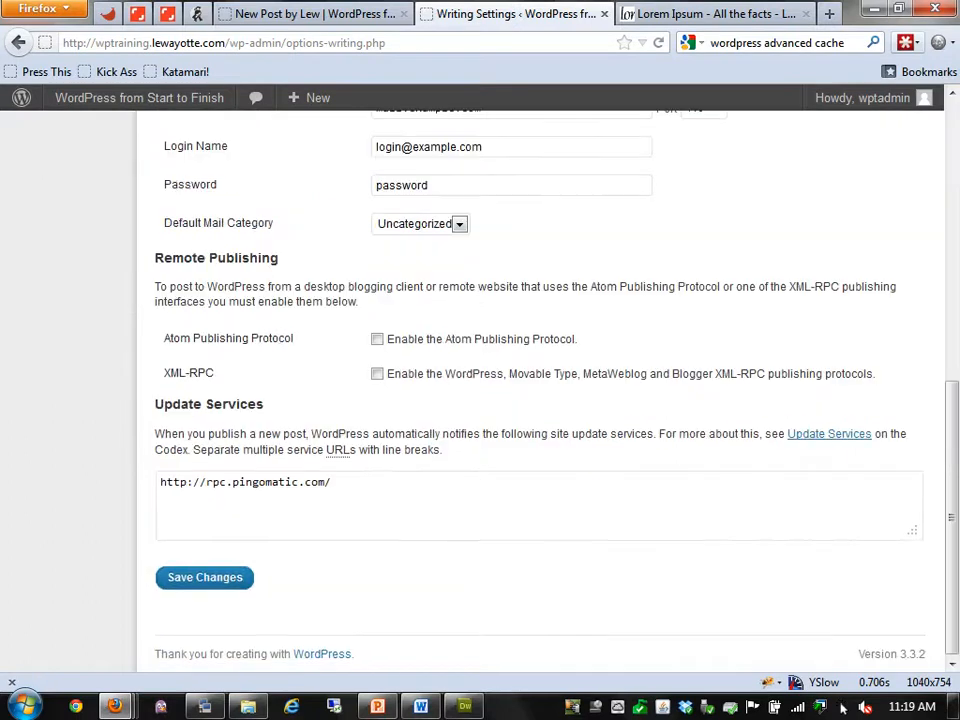
pyautogui.click(205, 577)
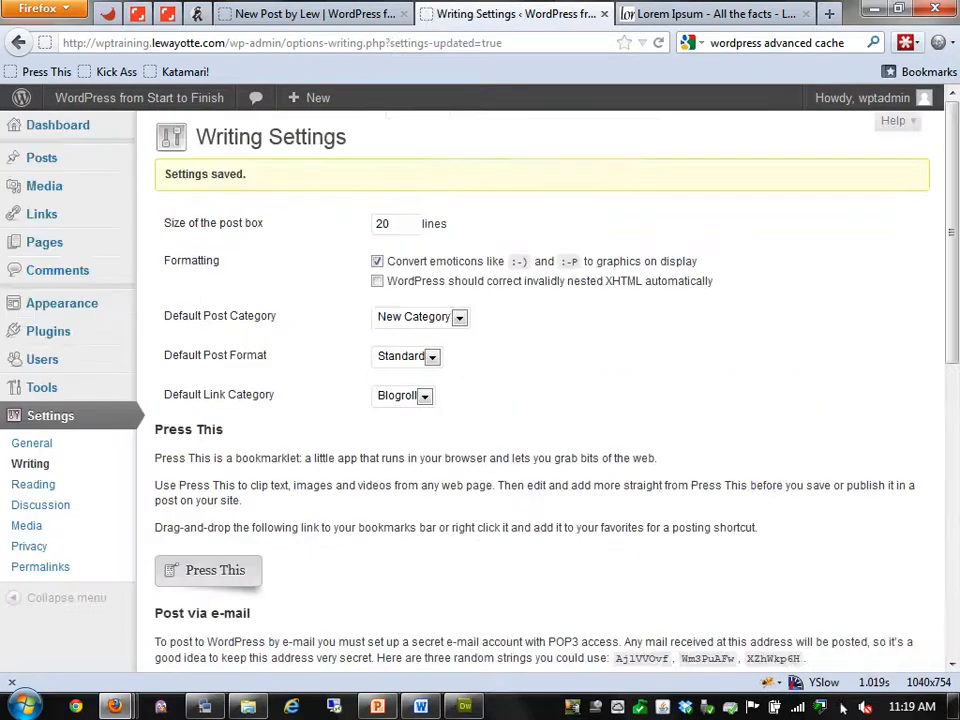
# Delete the Uncategorized category and list the posts tagged latin
pyautogui.moveTo(42, 158)
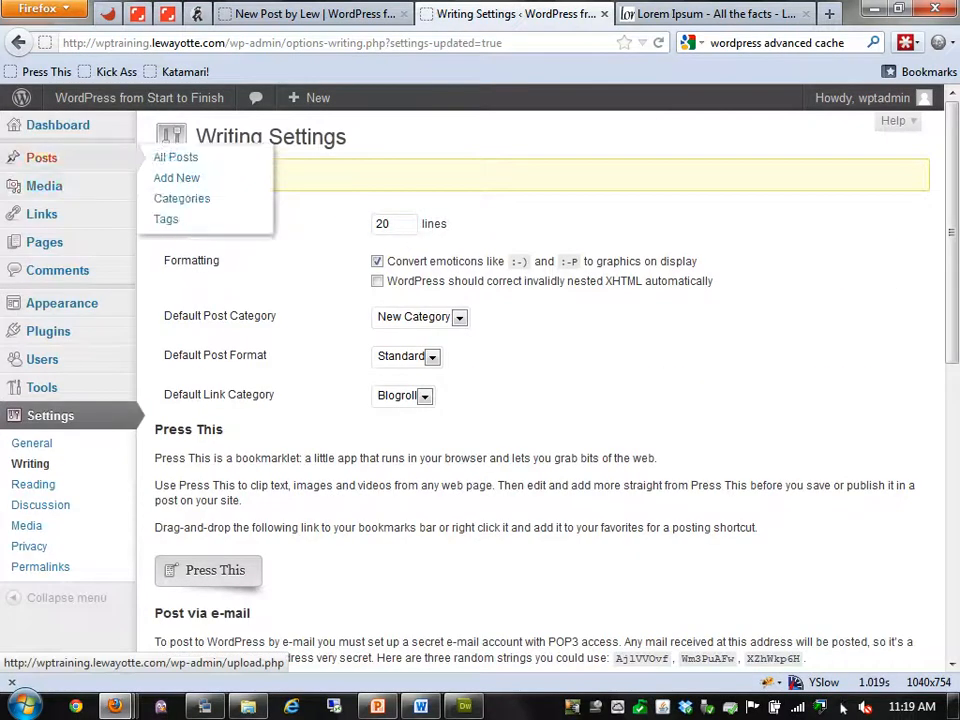
pyautogui.click(177, 178)
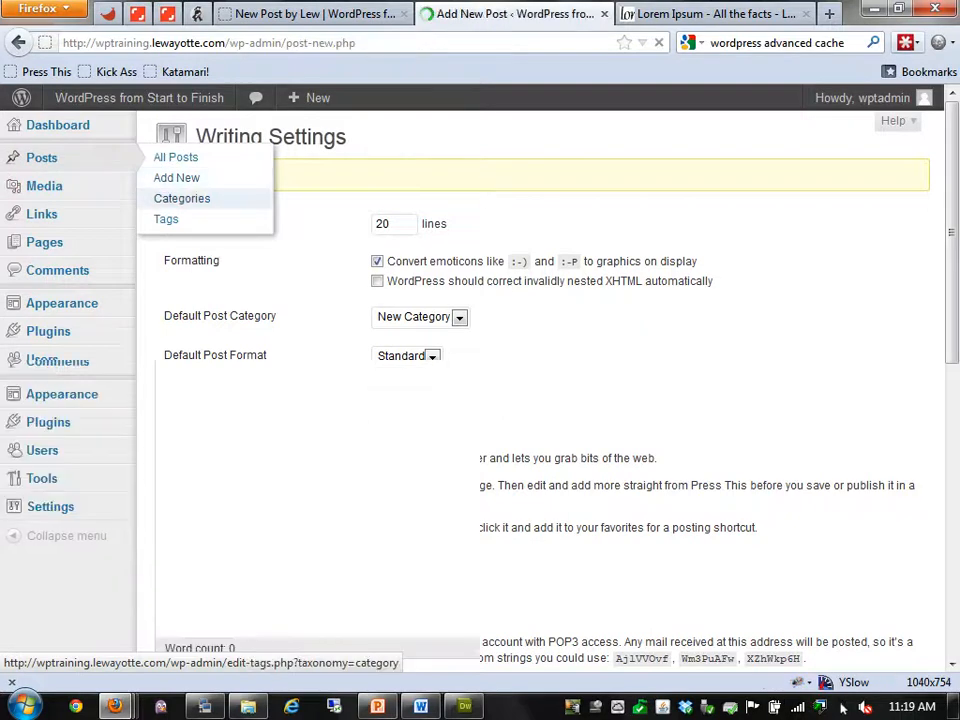
pyautogui.click(39, 226)
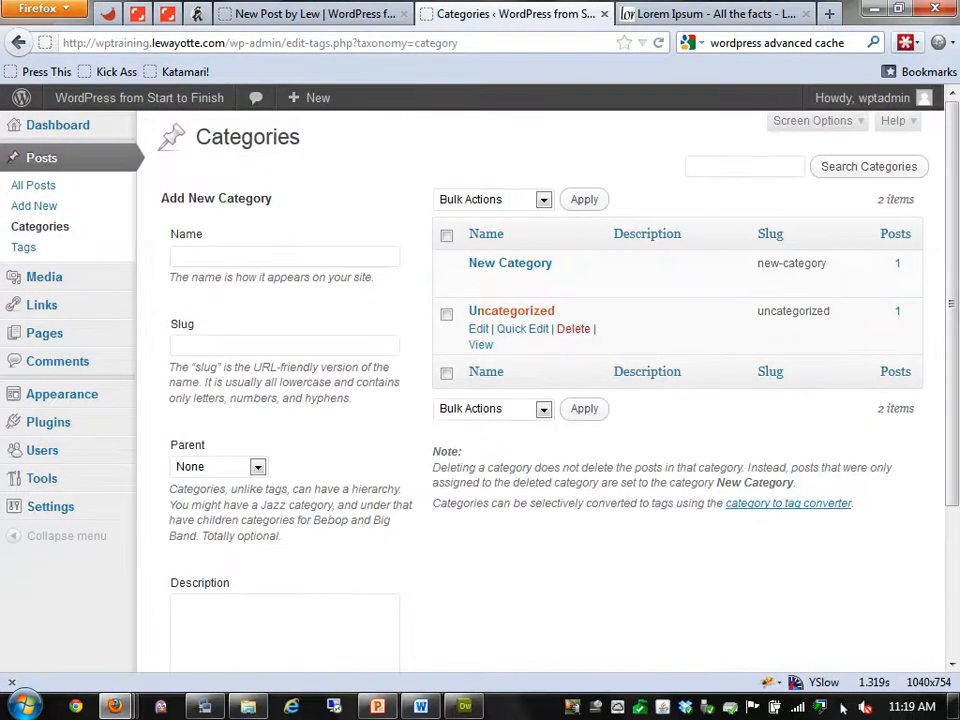
pyautogui.click(573, 328)
pyautogui.click(500, 341)
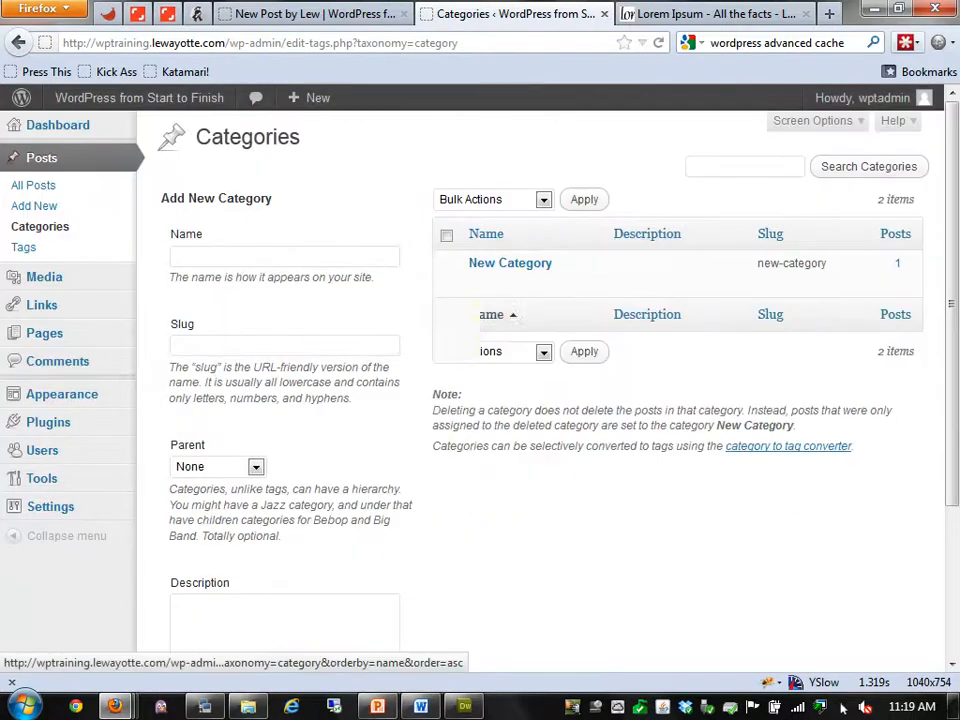
pyautogui.click(24, 247)
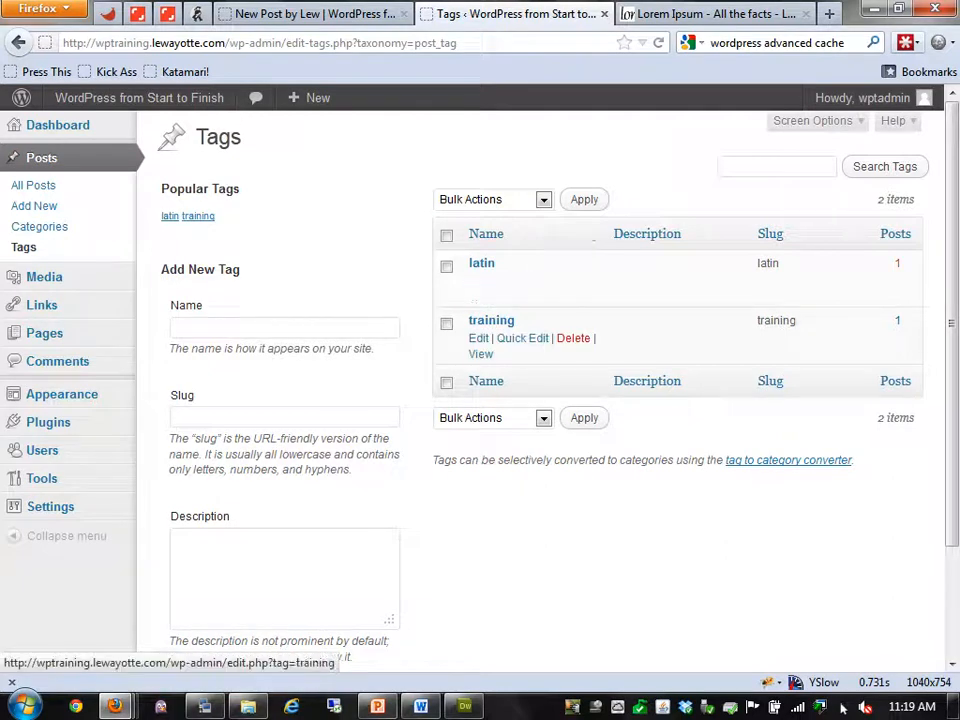
pyautogui.click(897, 264)
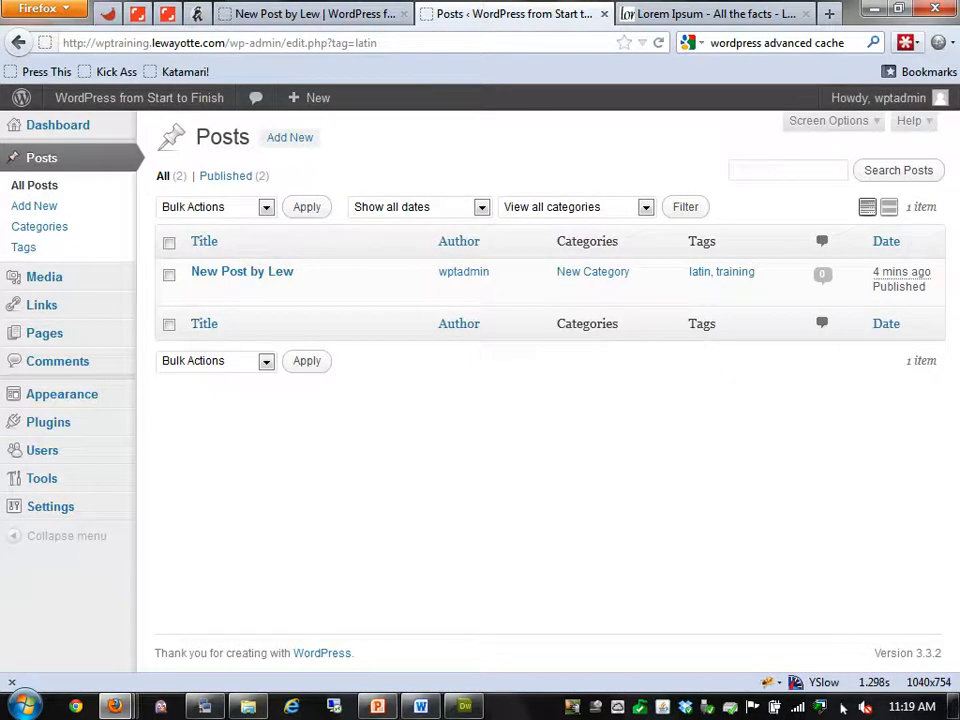
# Filter All Posts by New Category, reset to all categories, then go to the Media Library
pyautogui.click(35, 185)
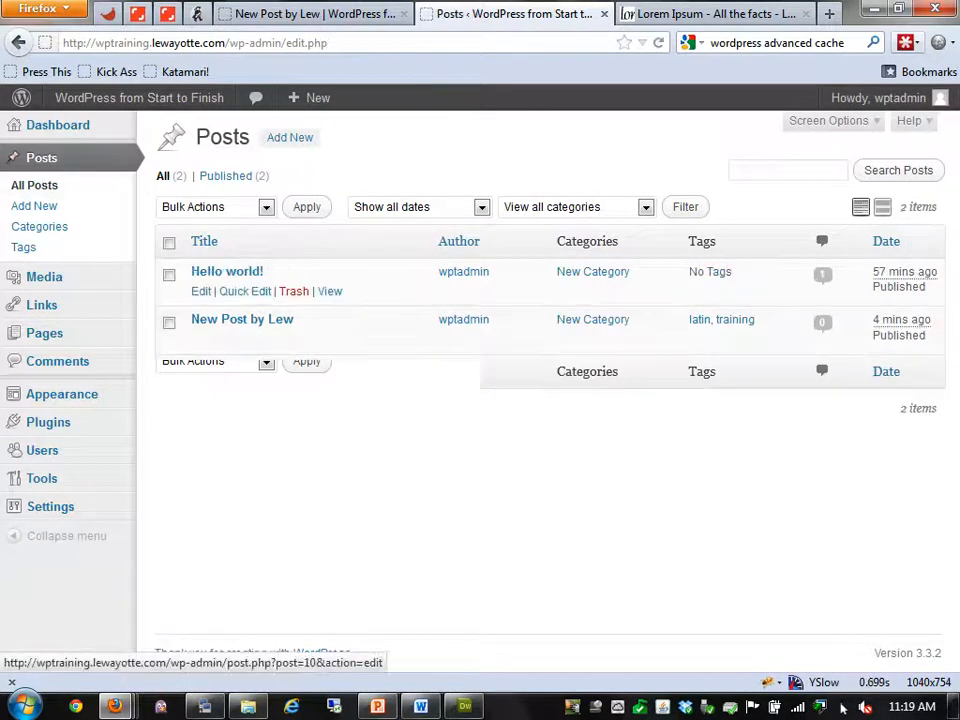
pyautogui.click(646, 207)
pyautogui.click(540, 246)
pyautogui.click(482, 207)
pyautogui.click(482, 207)
pyautogui.click(646, 207)
pyautogui.click(550, 228)
pyautogui.click(44, 277)
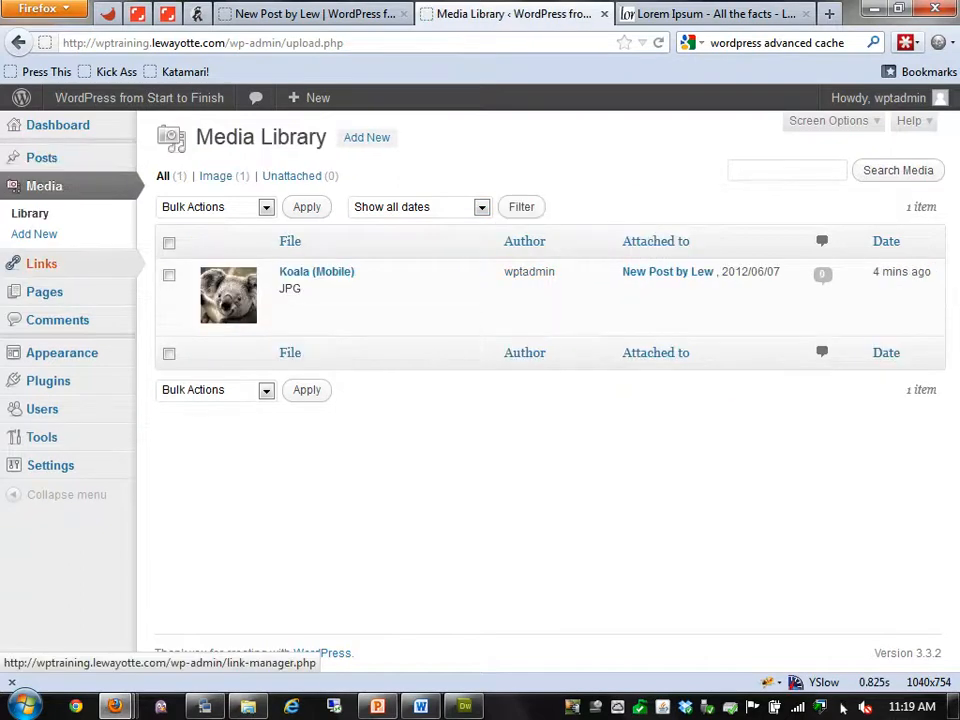
pyautogui.moveTo(42, 265)
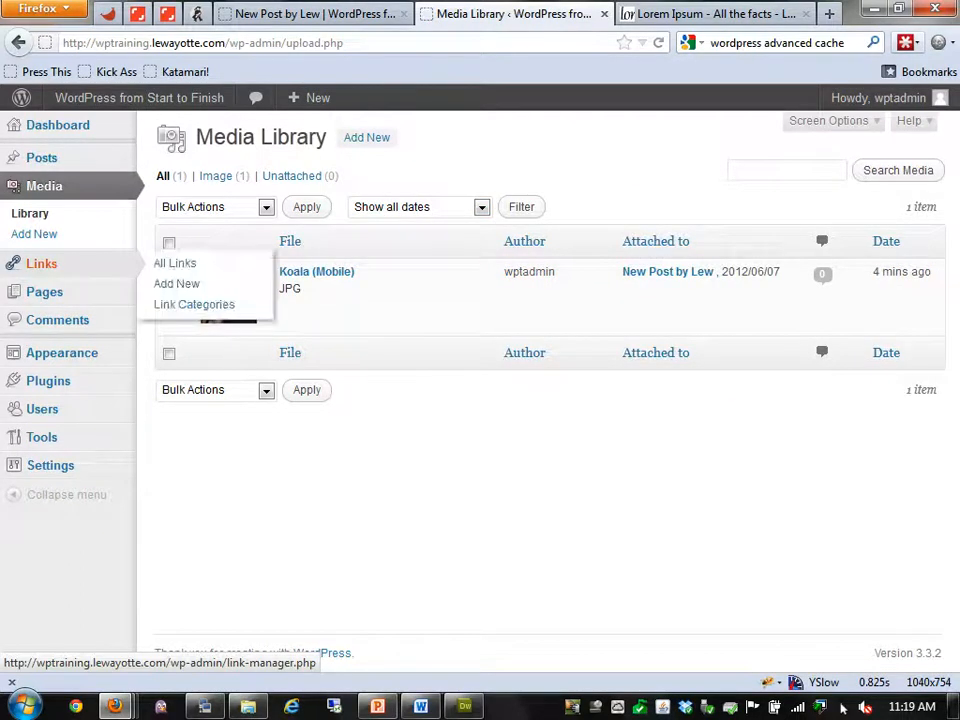
pyautogui.moveTo(41, 157)
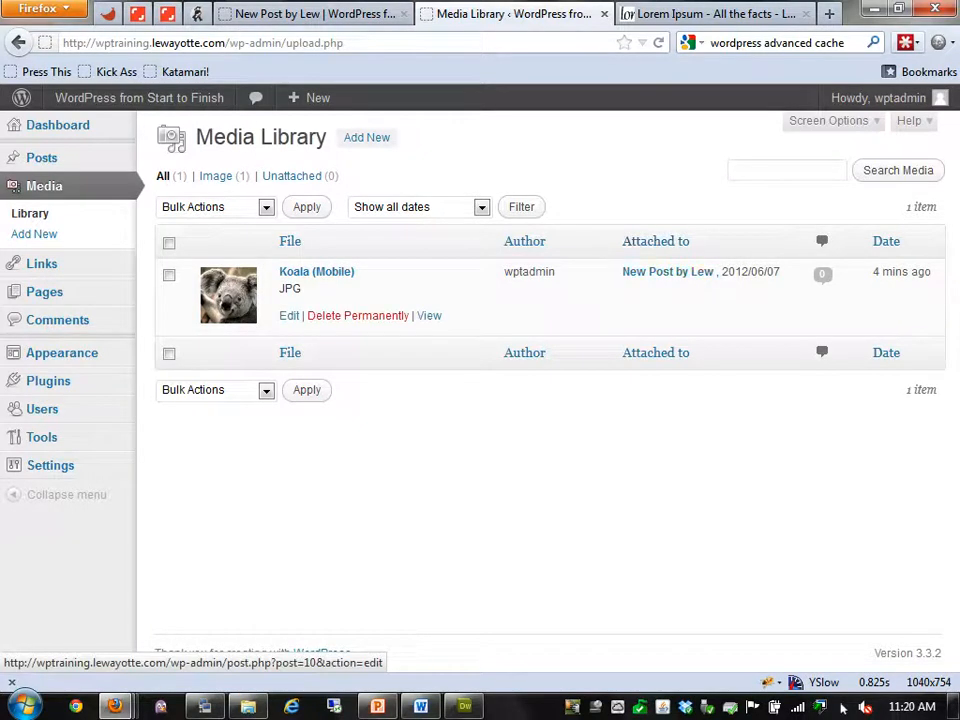
# Upload Jellyfish (Mobile).jpg through Media > Add New and save all changes
pyautogui.click(366, 137)
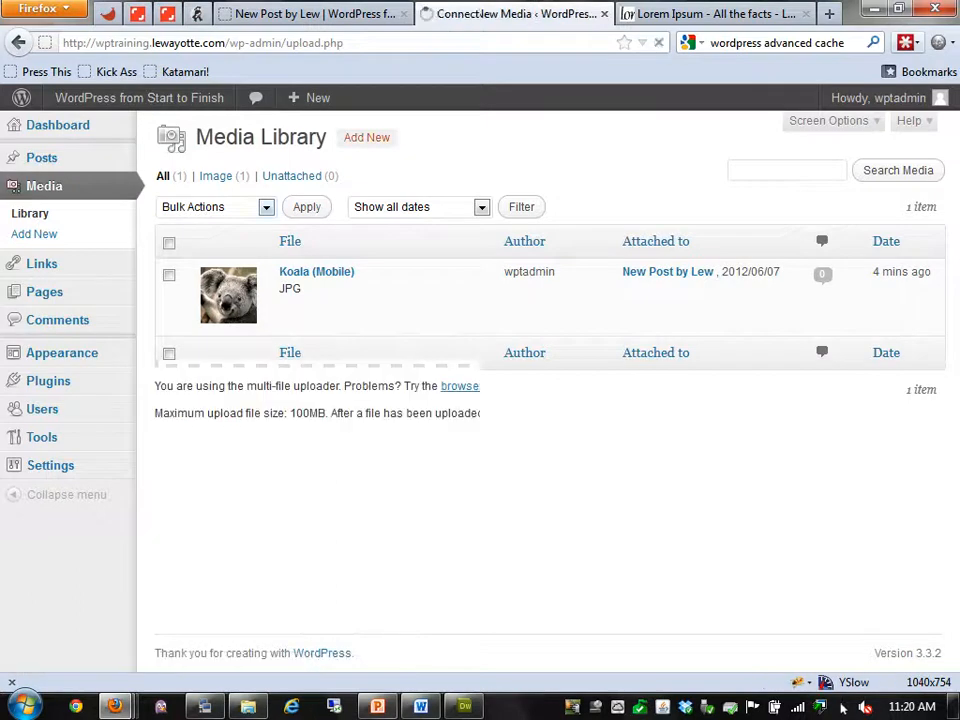
pyautogui.click(551, 295)
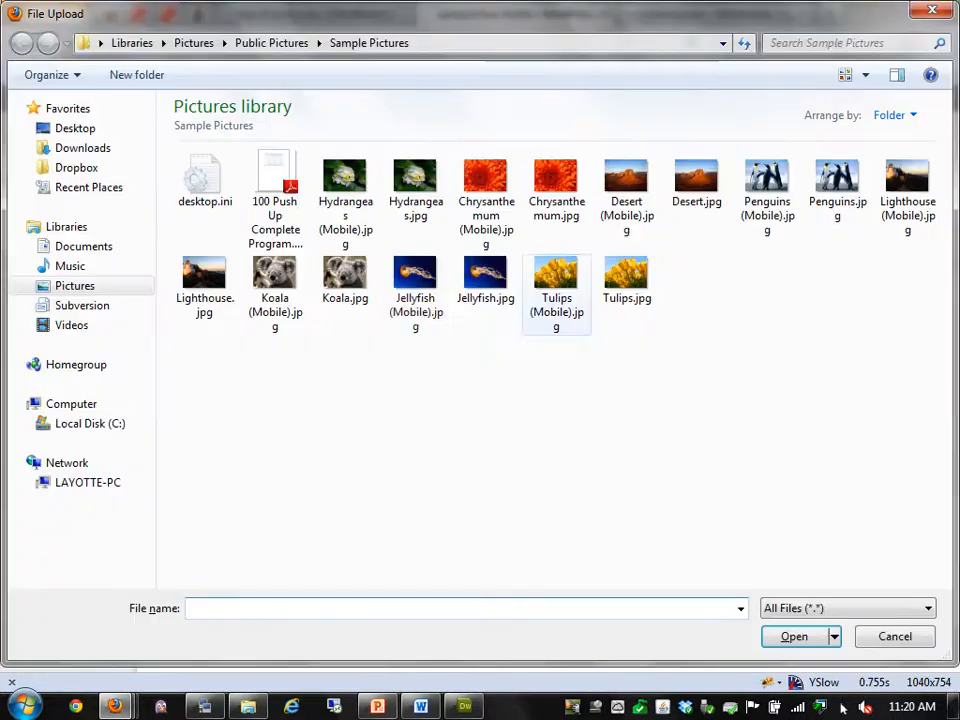
pyautogui.doubleClick(415, 290)
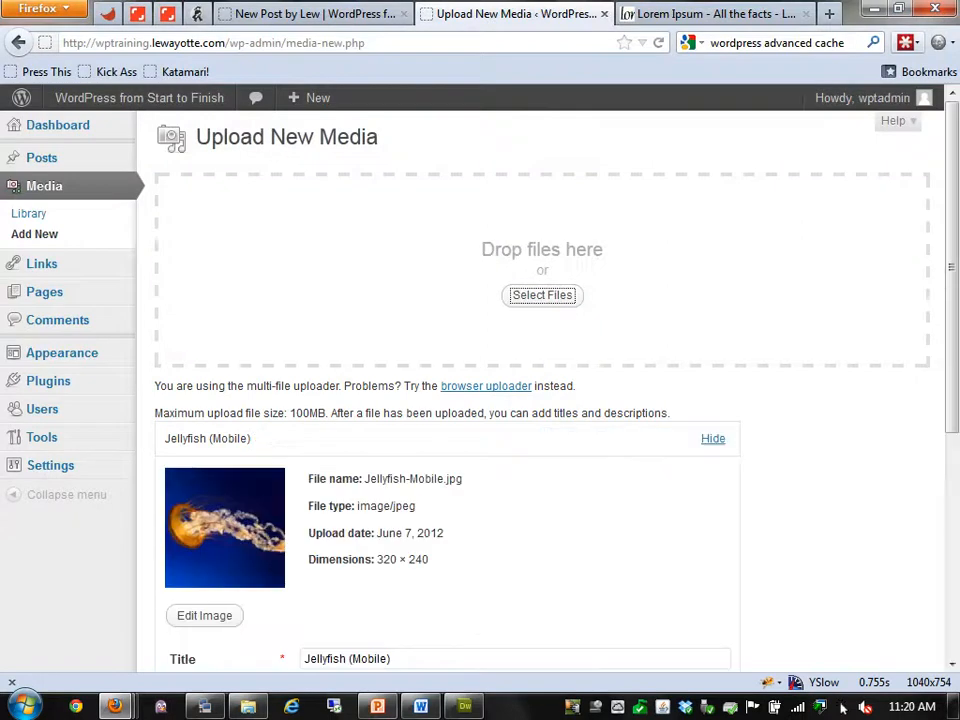
pyautogui.scroll(-5, 540, 390)
pyautogui.click(210, 577)
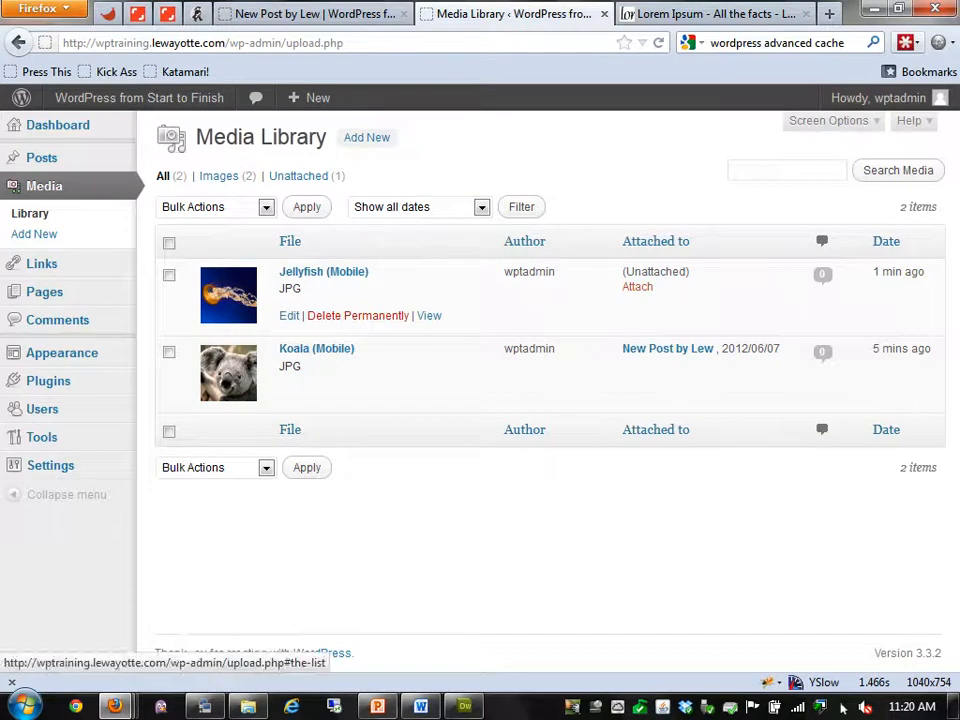
# Search posts for 'hello' and attach the Jellyfish (Mobile) image to Hello world!
pyautogui.click(637, 286)
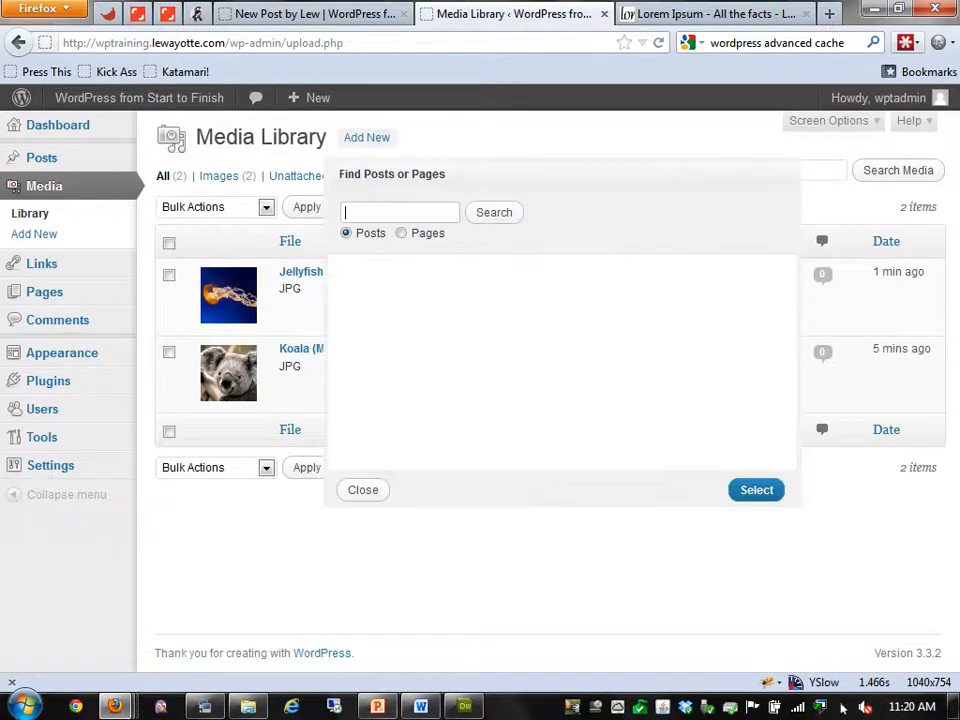
pyautogui.click(494, 212)
pyautogui.click(400, 212)
pyautogui.write('hellow')
pyautogui.press('Return')
pyautogui.press('BackSpace')
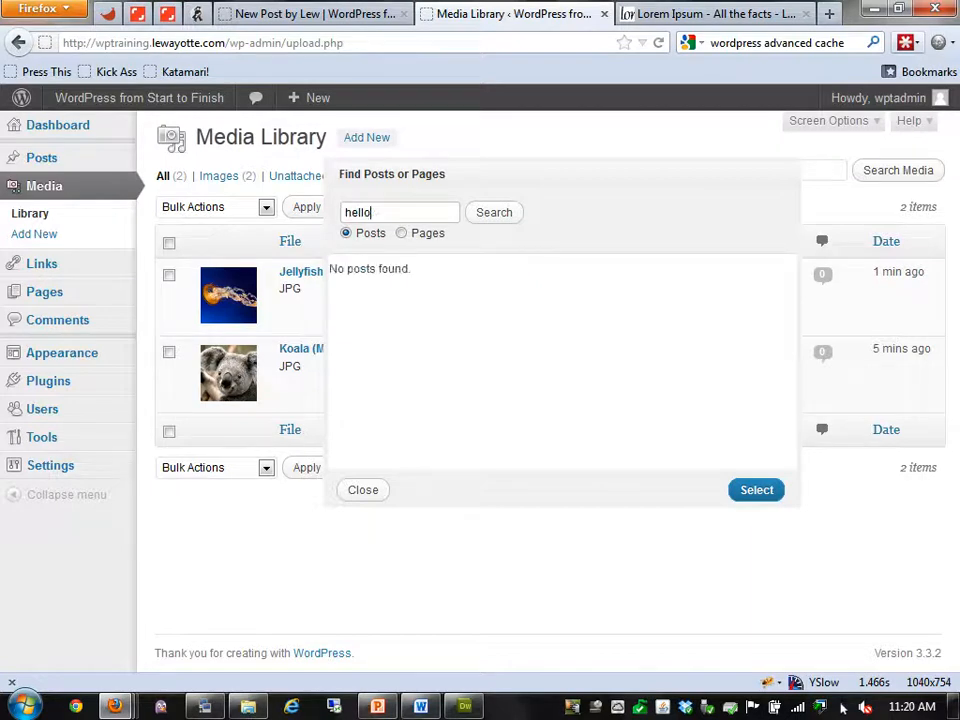
pyautogui.press('Return')
pyautogui.click(344, 332)
pyautogui.click(756, 490)
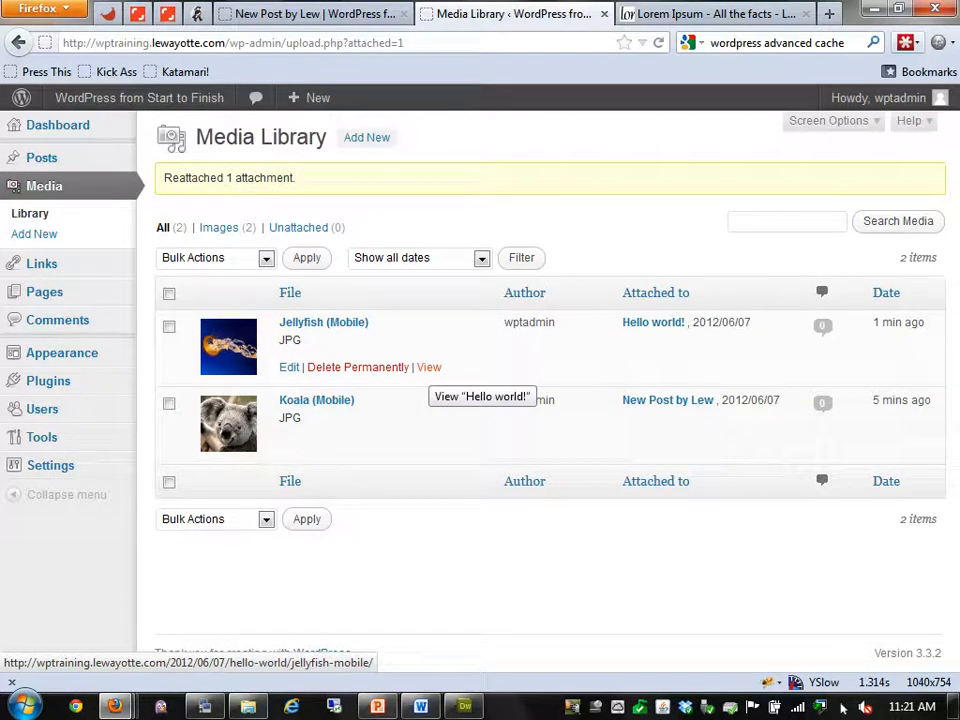
pyautogui.click(289, 367)
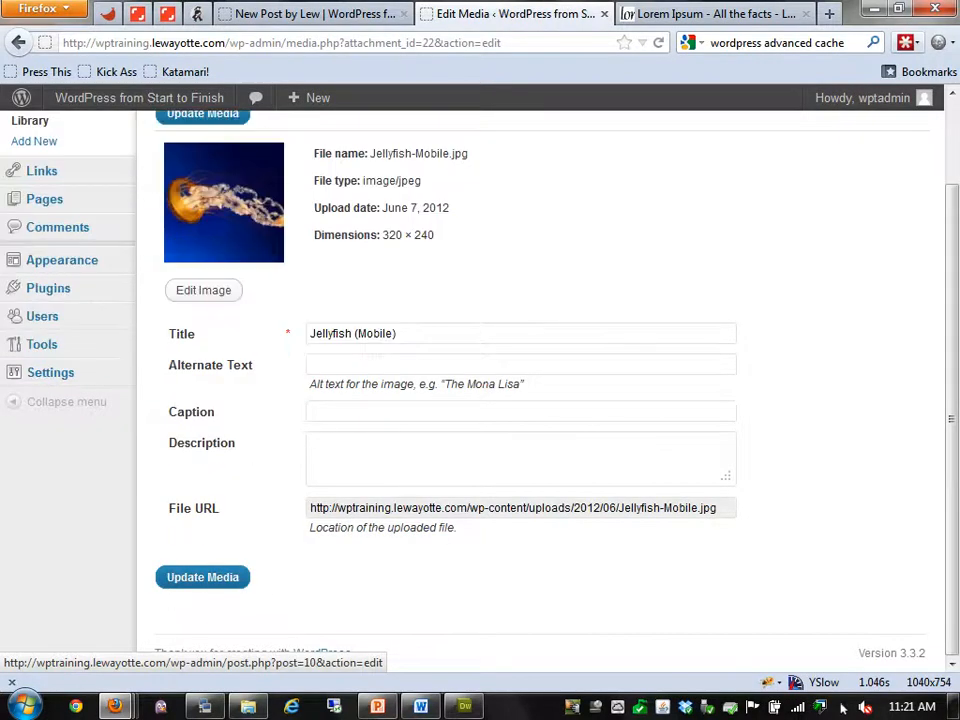
pyautogui.moveTo(720, 508); pyautogui.dragTo(470, 508)
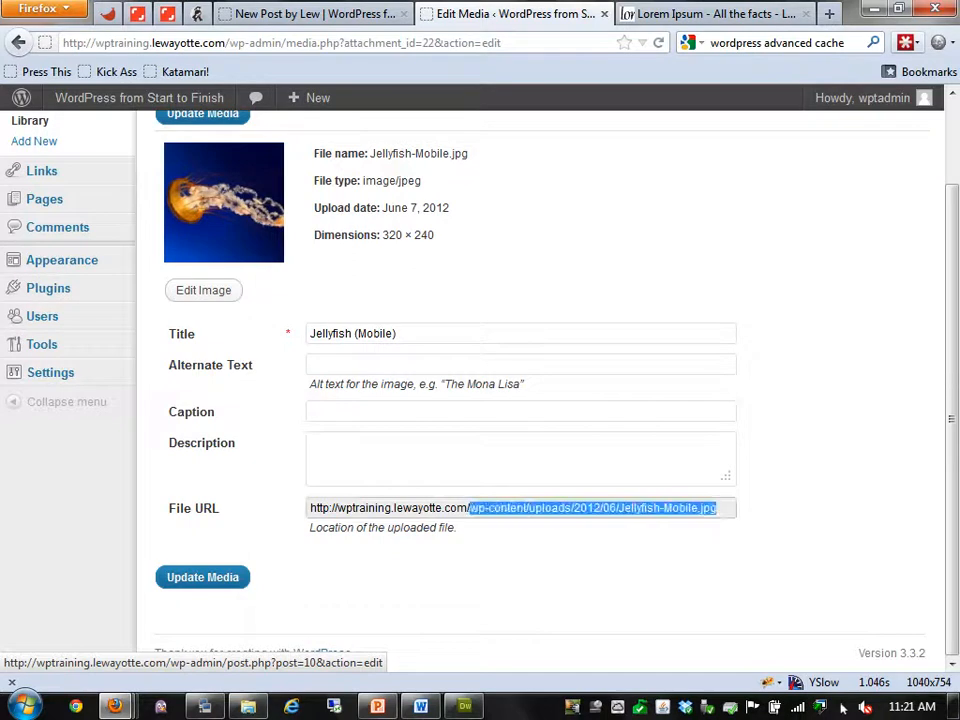
pyautogui.click(594, 508)
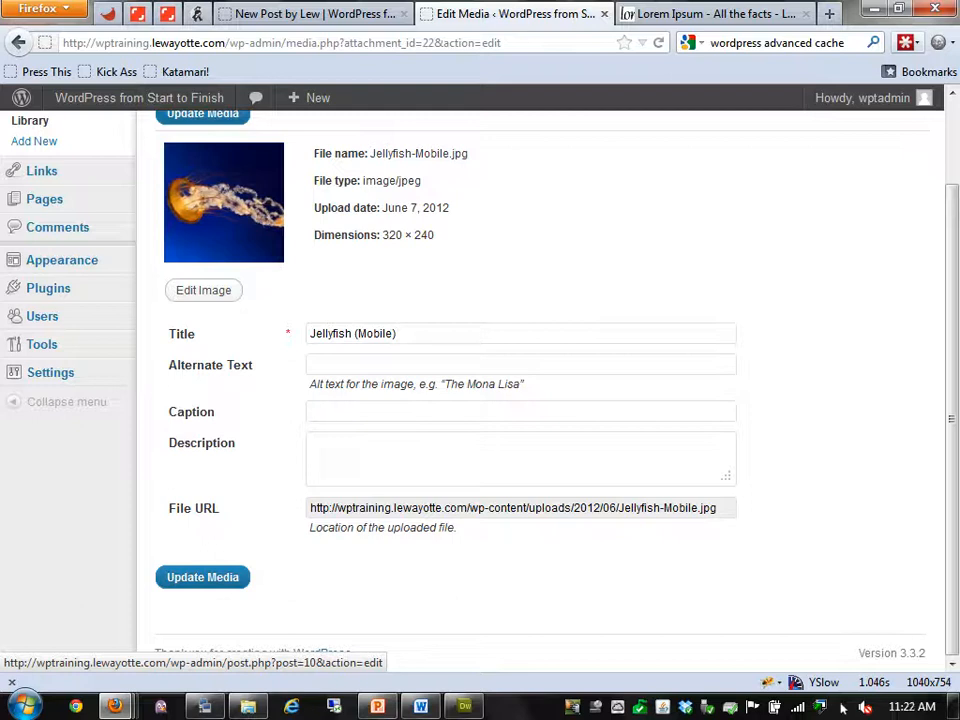
pyautogui.scroll(2, 540, 390)
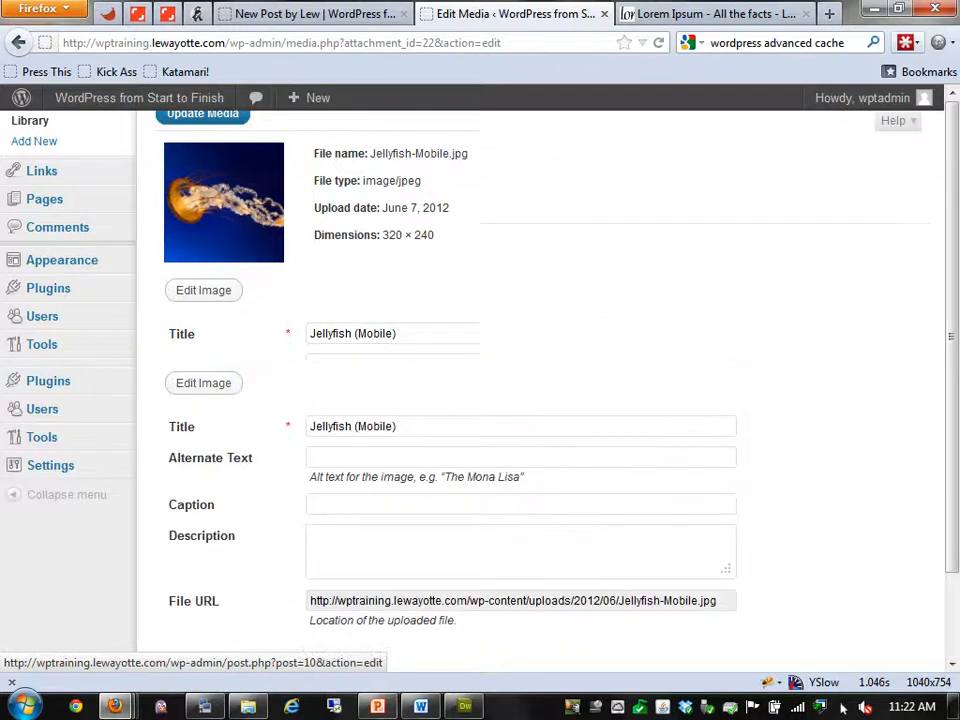
pyautogui.click(30, 214)
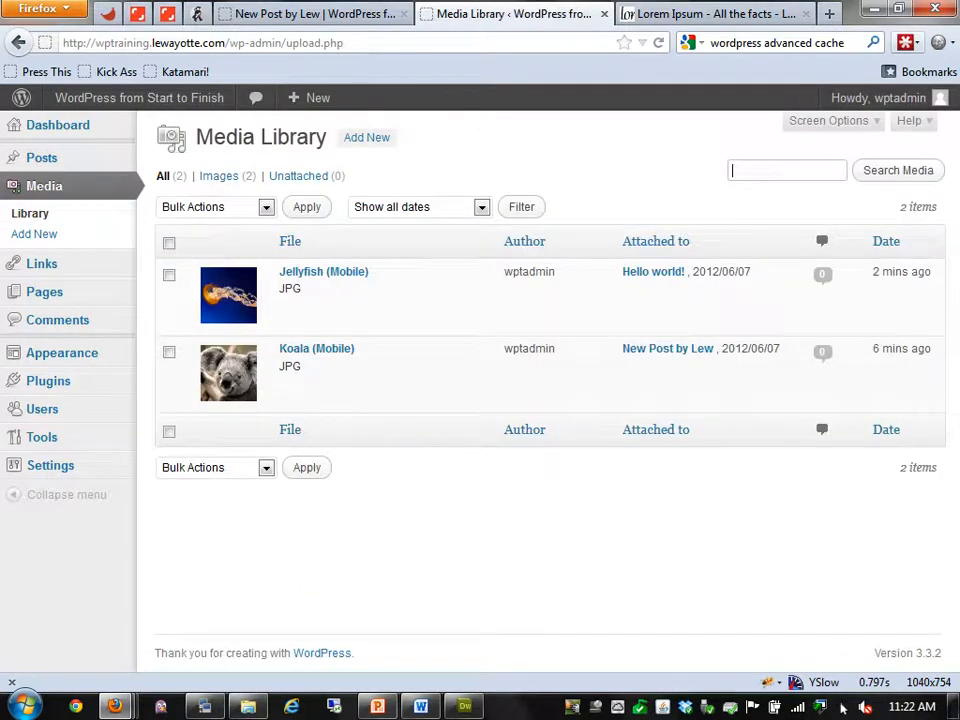
pyautogui.moveTo(320, 388)
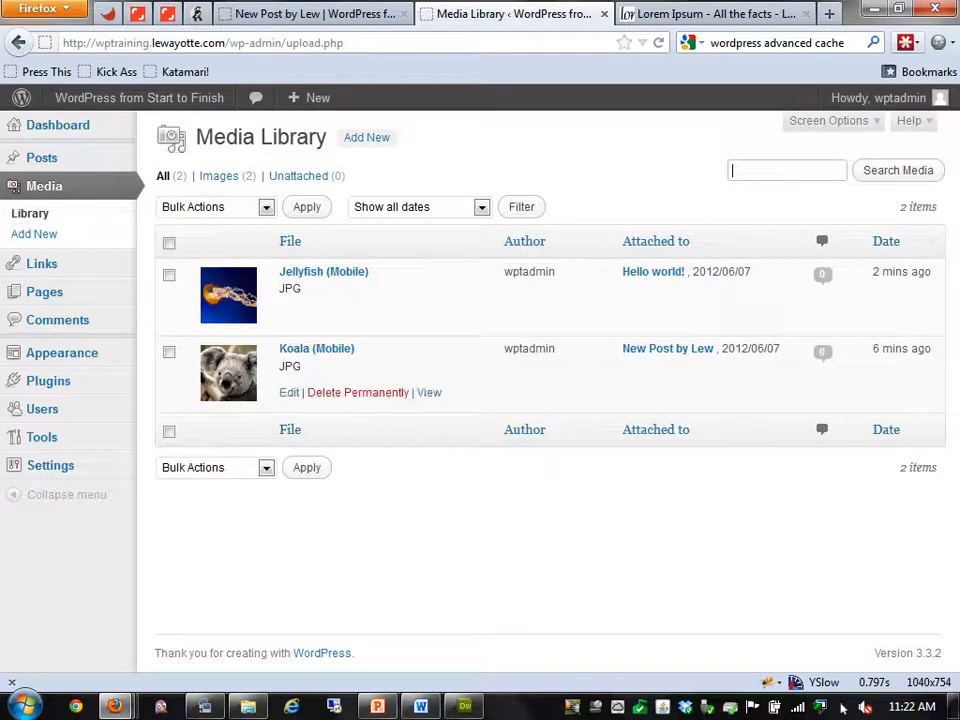
pyautogui.write('jellyfish')
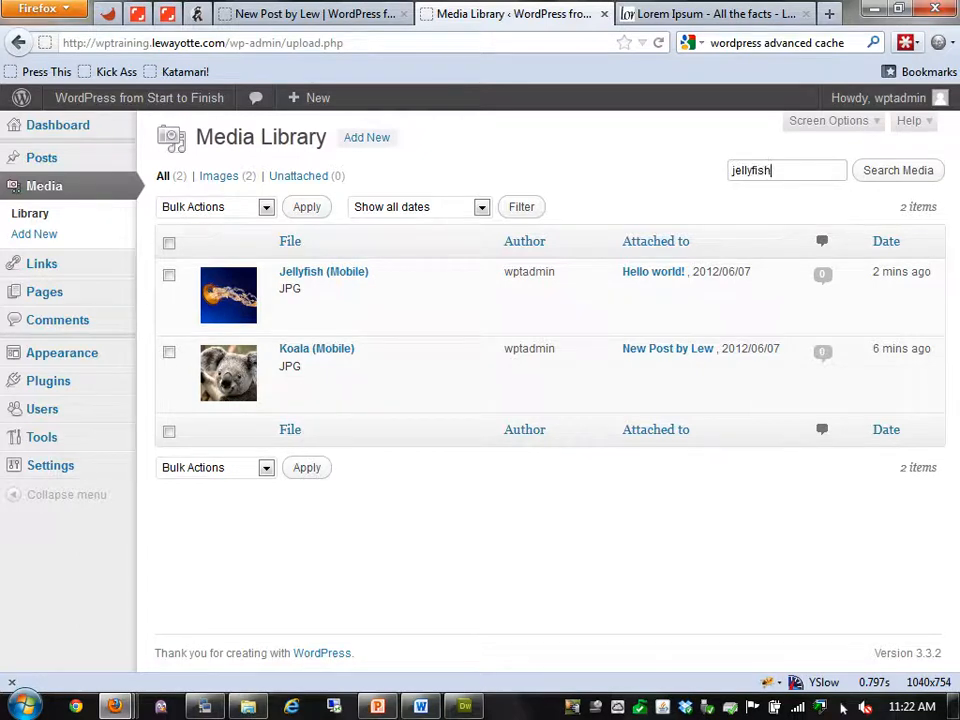
pyautogui.press('Return')
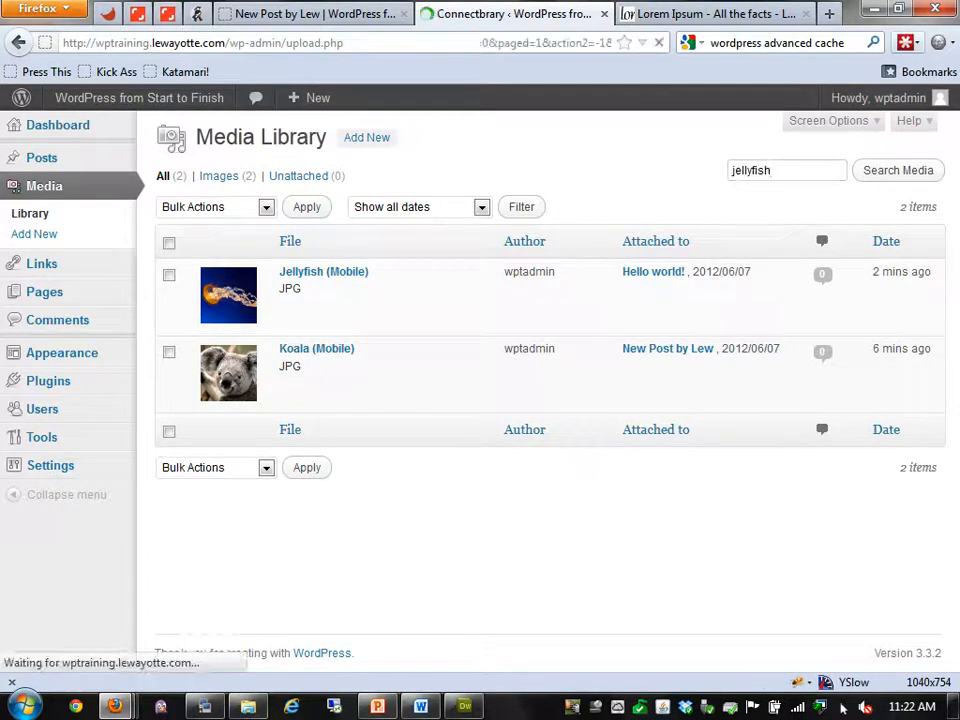
pyautogui.click(30, 214)
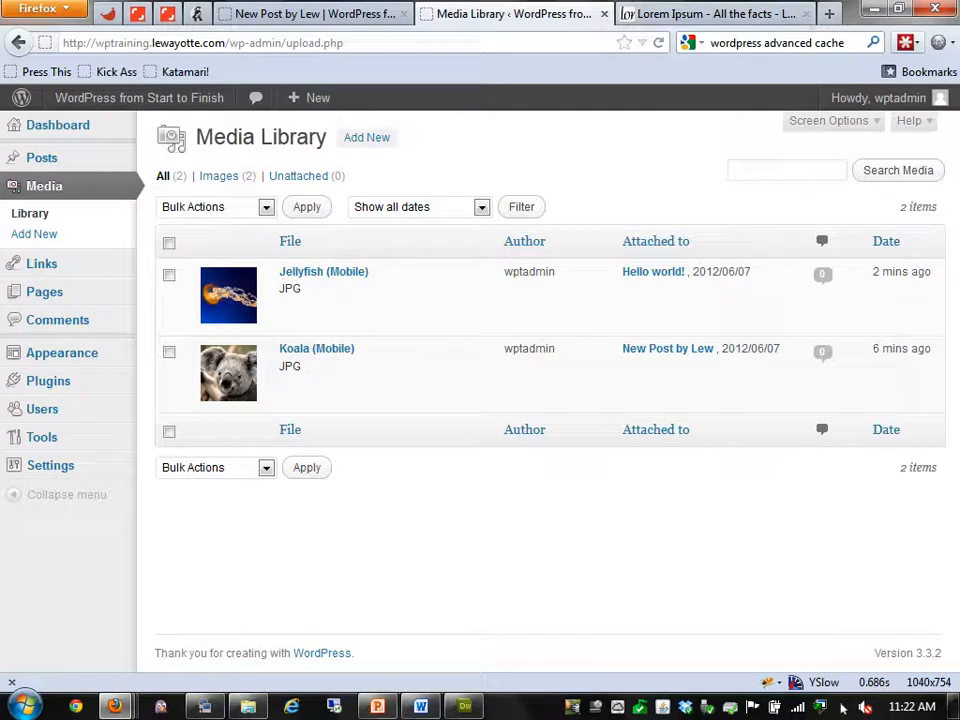
pyautogui.moveTo(330, 301)
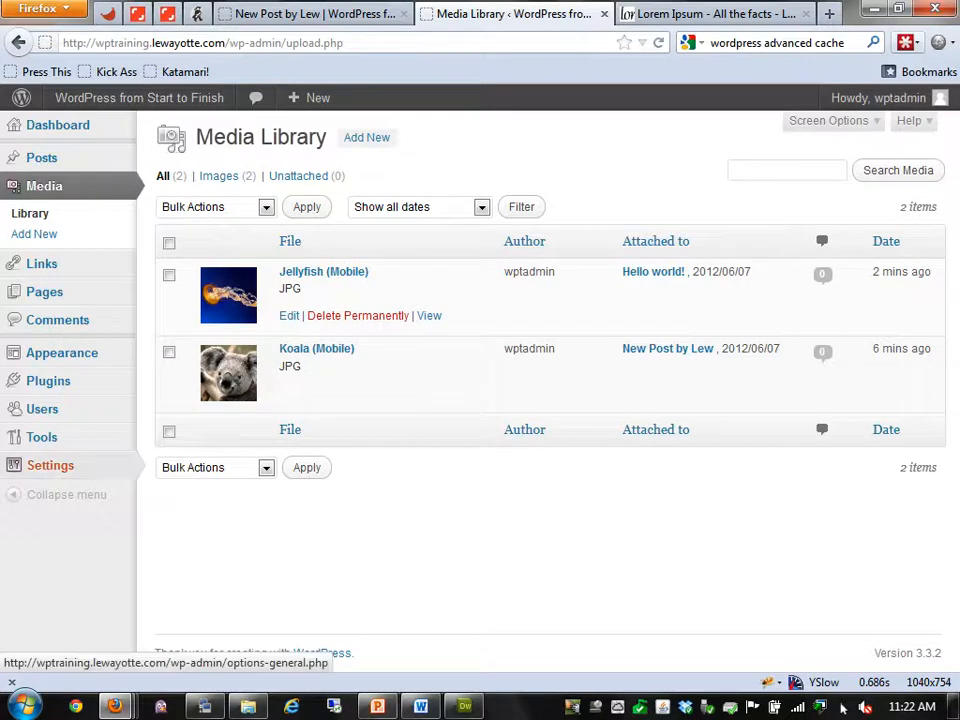
pyautogui.moveTo(52, 466)
pyautogui.click(174, 465)
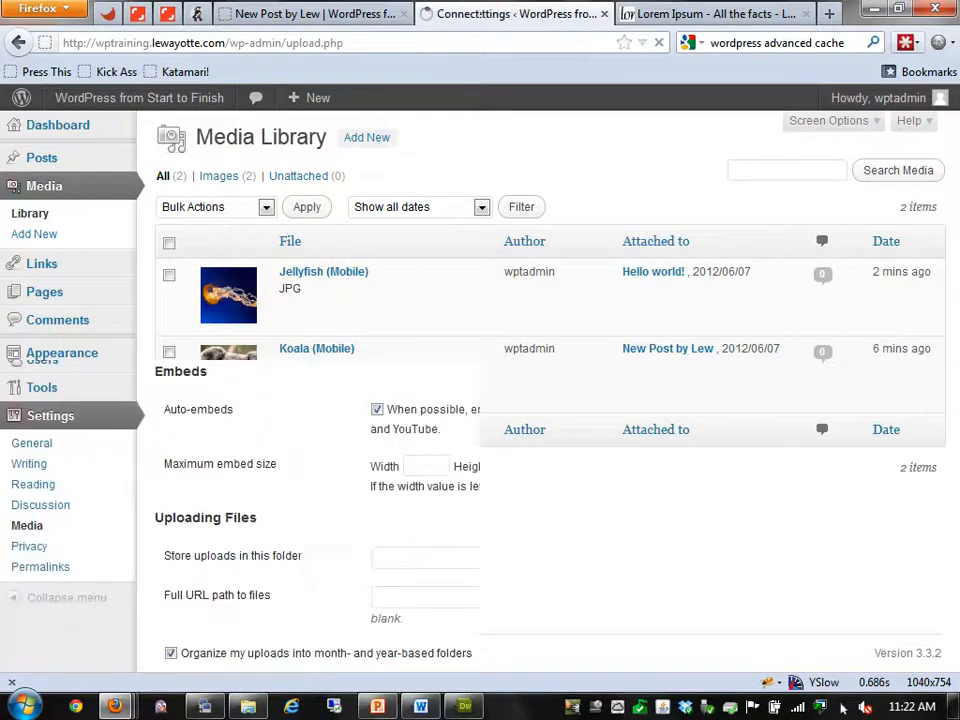
pyautogui.scroll(-3, 540, 390)
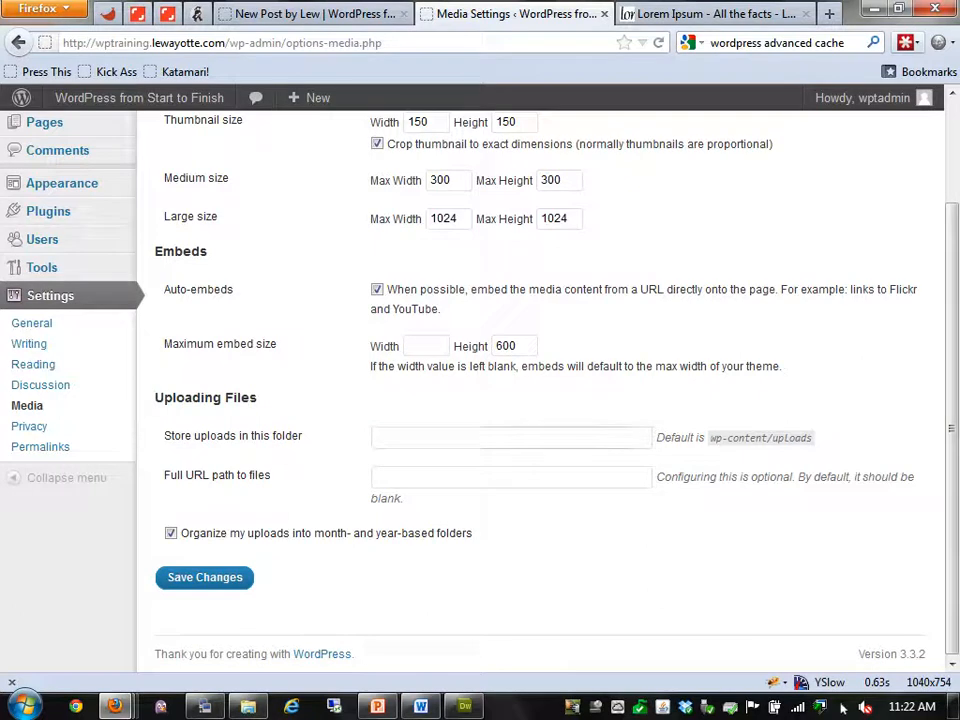
pyautogui.click(385, 437)
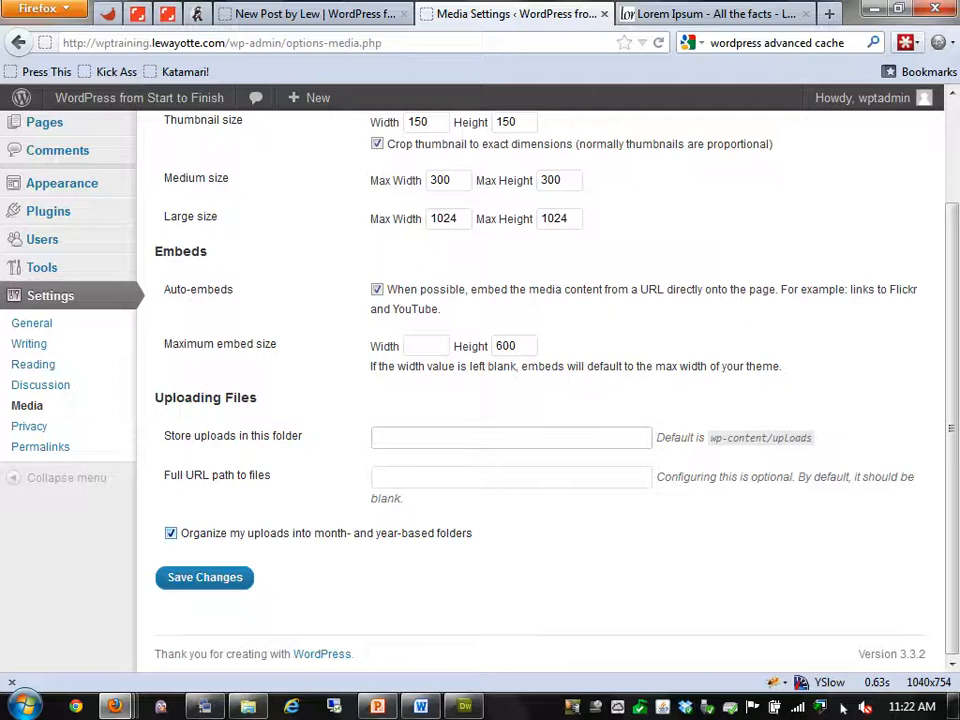
pyautogui.scroll(3, 540, 390)
pyautogui.moveTo(44, 186)
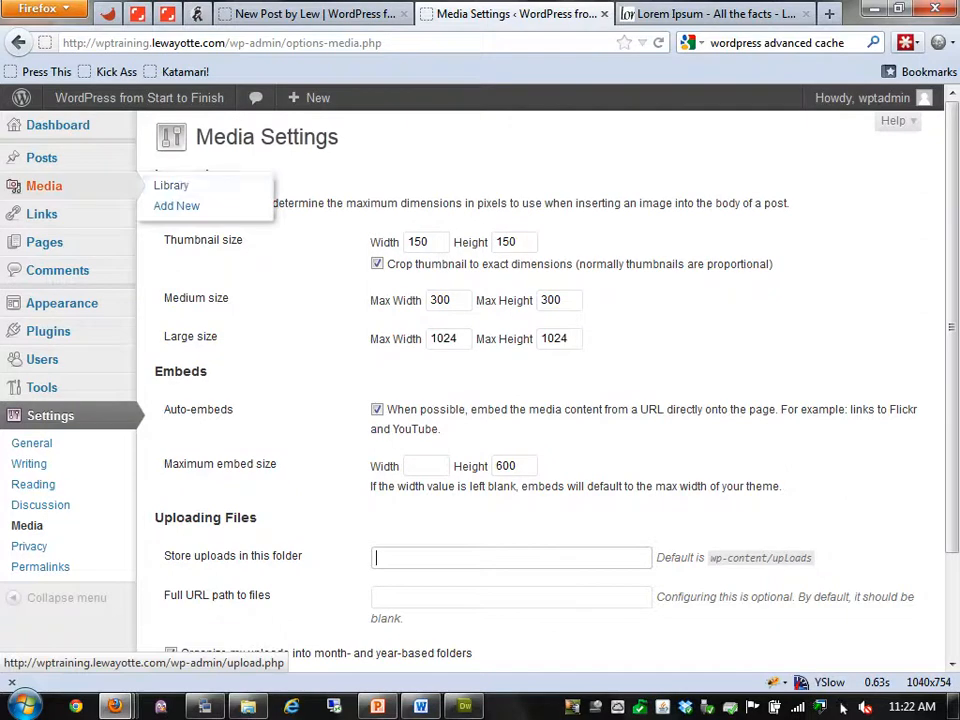
pyautogui.click(171, 186)
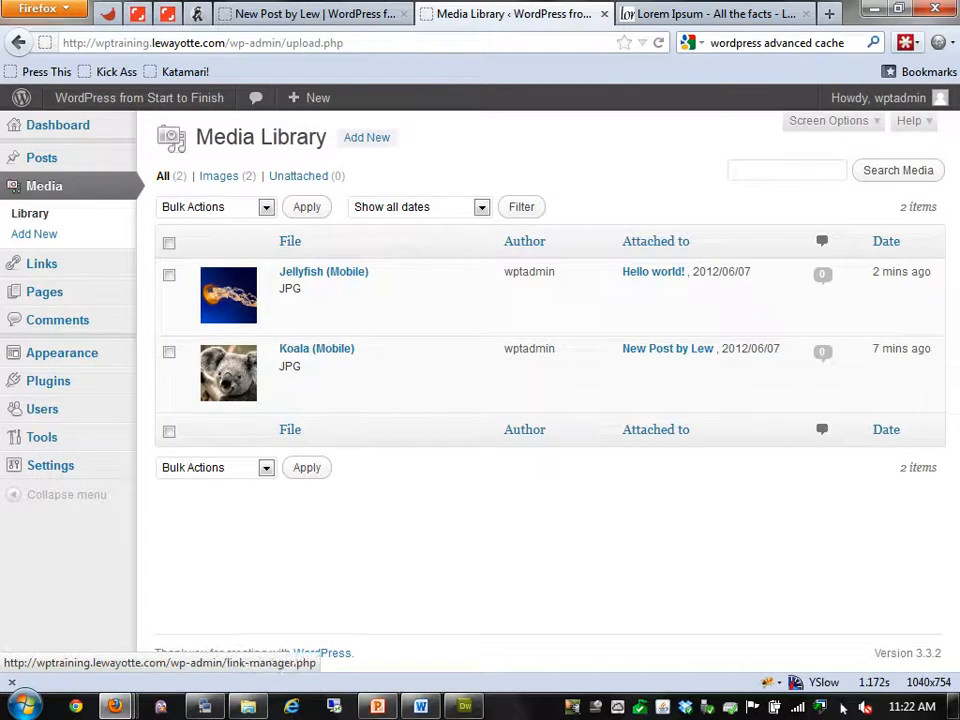
# Open the Links manager, view the post and site home page, then return to Links
pyautogui.click(41, 263)
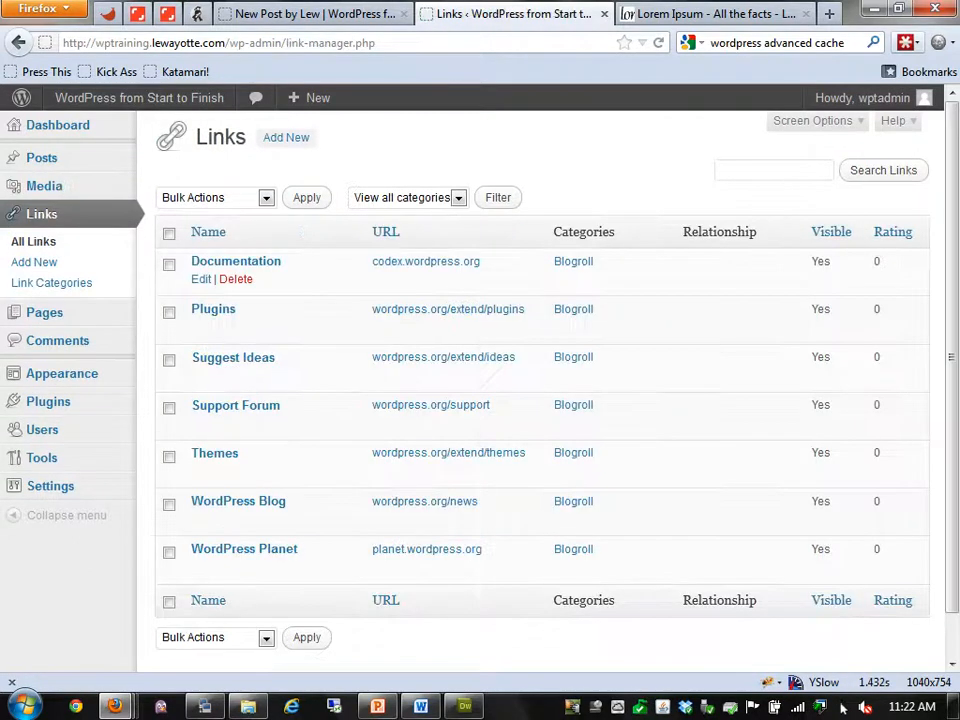
pyautogui.hotkey('ctrl', 'shift', 'Tab')
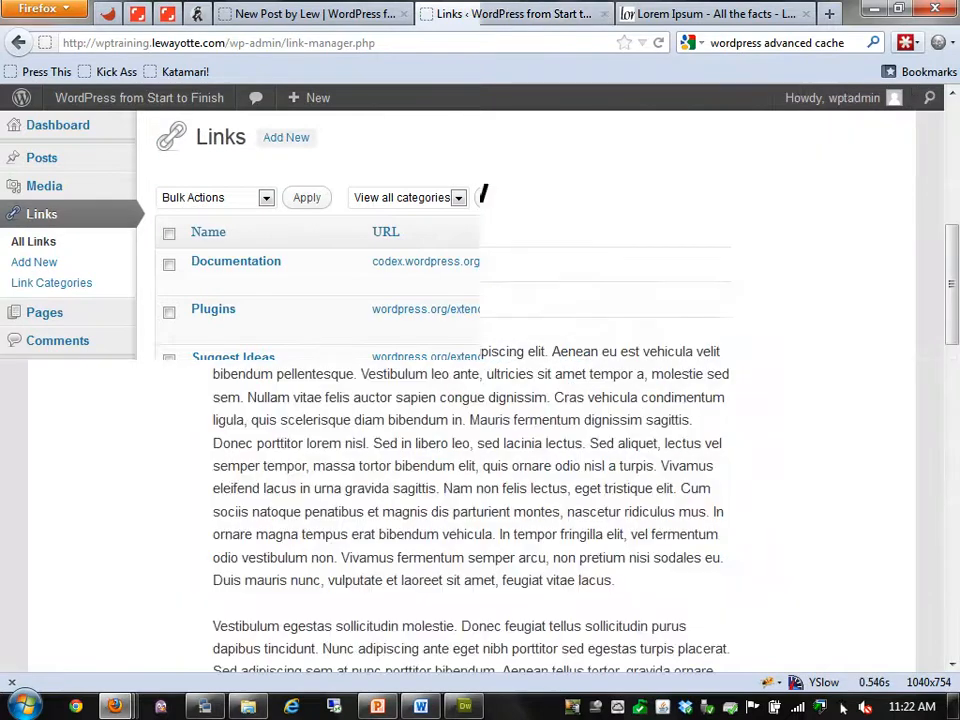
pyautogui.scroll(6, 379, 98)
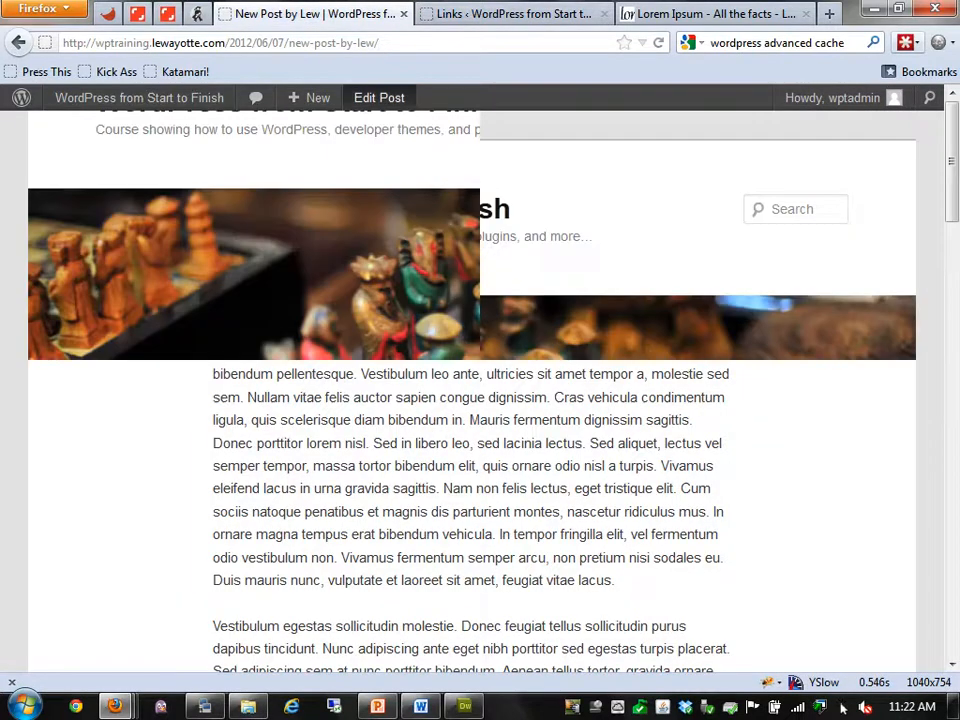
pyautogui.hotkey('alt', 'Left')
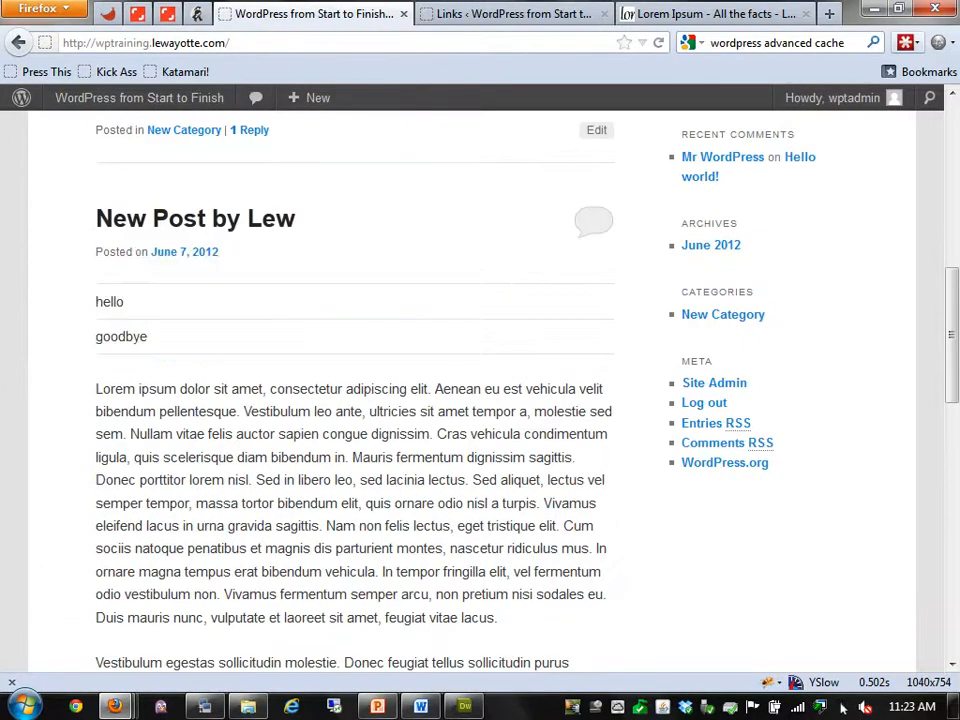
pyautogui.scroll(5, 843, 706)
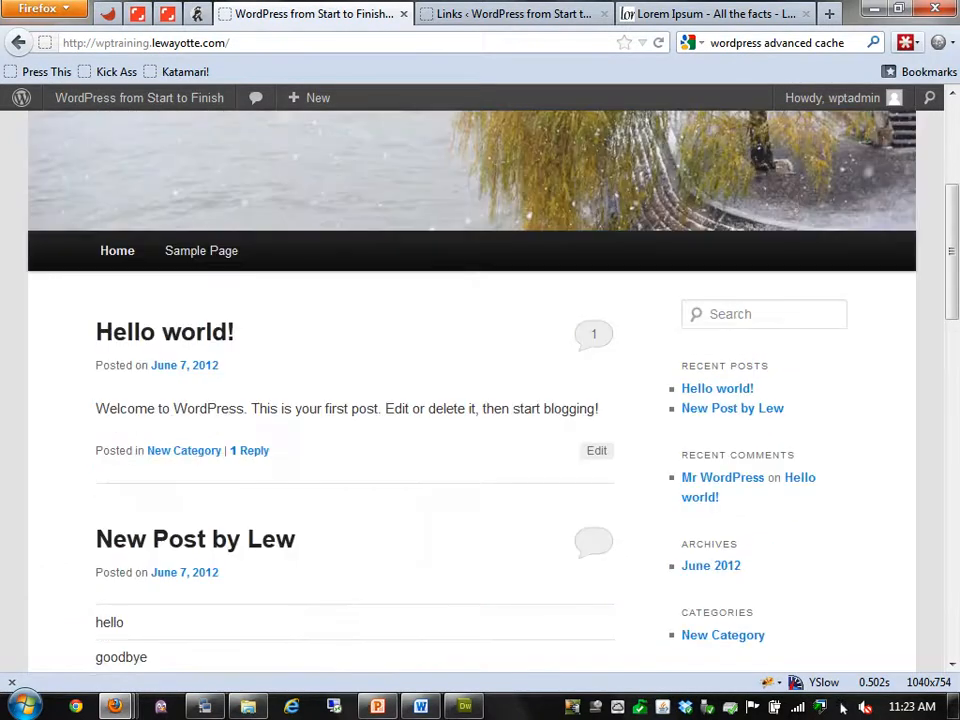
pyautogui.hotkey('ctrl', 'Tab')
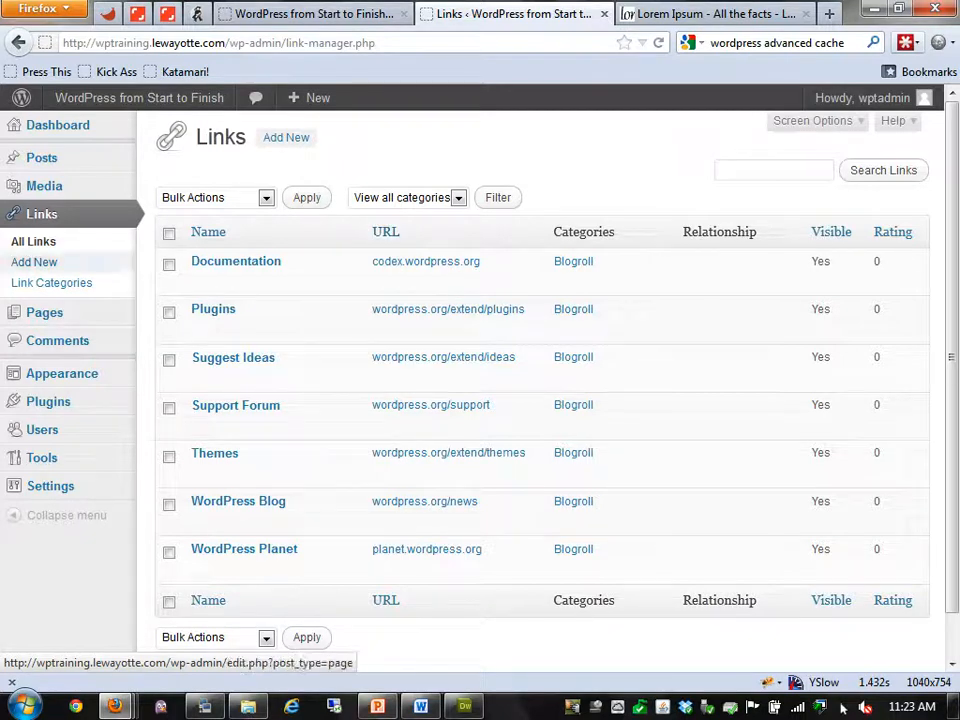
# Create a new page titled 'Blog' and publish it
pyautogui.click(44, 312)
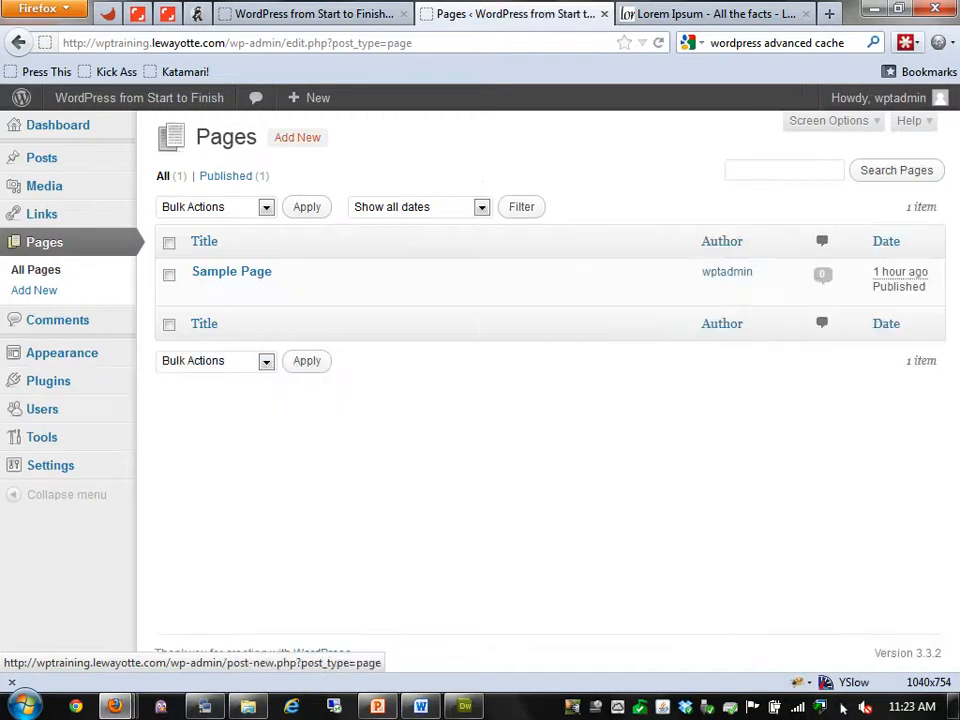
pyautogui.click(297, 137)
pyautogui.write('Blog')
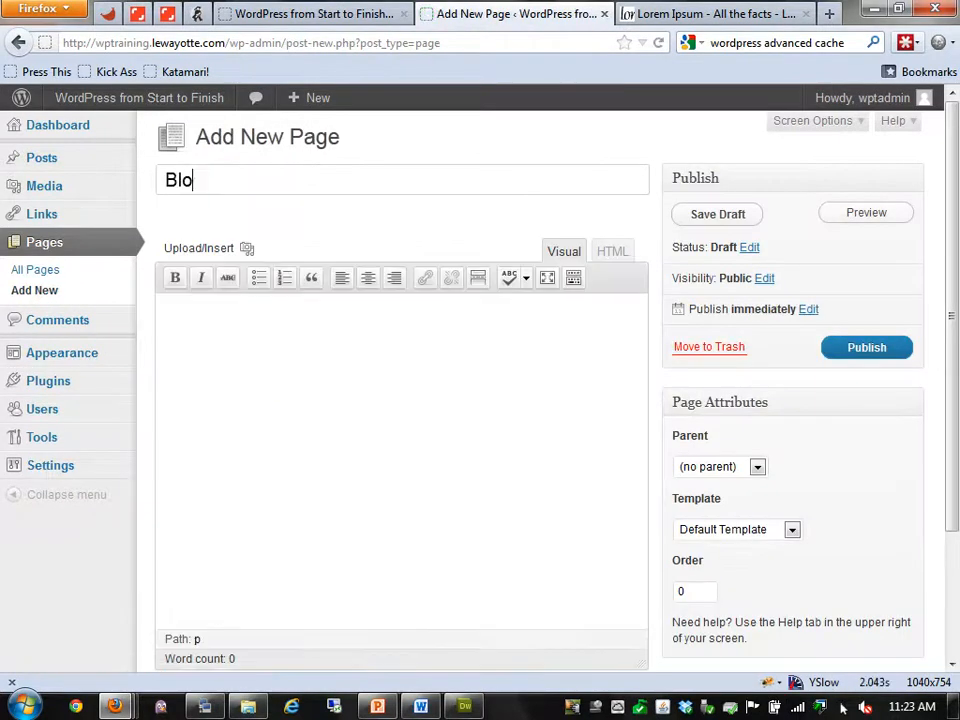
pyautogui.press('BackSpace')
pyautogui.press('BackSpace')
pyautogui.press('BackSpace')
pyautogui.press('BackSpace')
pyautogui.write('blog')
pyautogui.press('BackSpace')
pyautogui.press('BackSpace')
pyautogui.press('BackSpace')
pyautogui.press('BackSpace')
pyautogui.write('Blog')
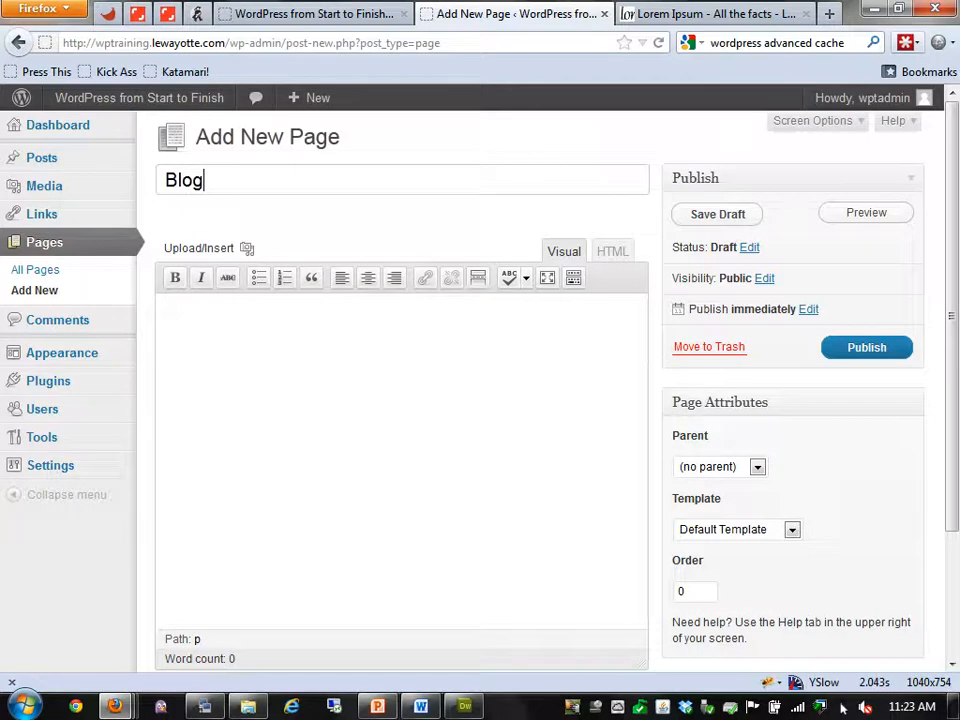
pyautogui.click(866, 347)
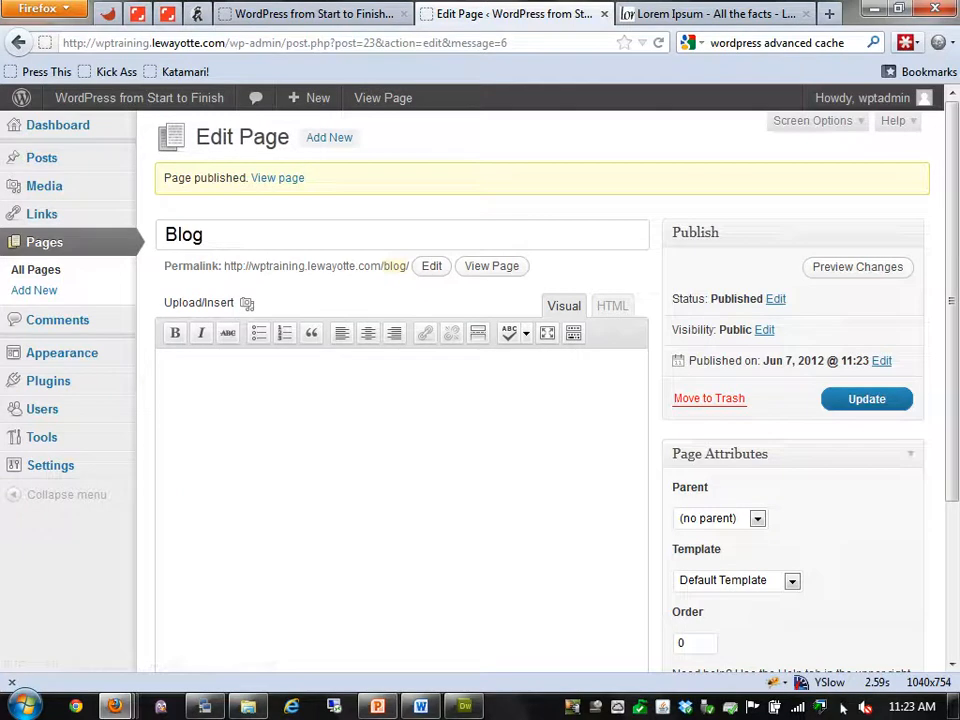
# Review the Blog page's template choices without changing them, then go to Reading Settings
pyautogui.click(792, 581)
pyautogui.click(50, 466)
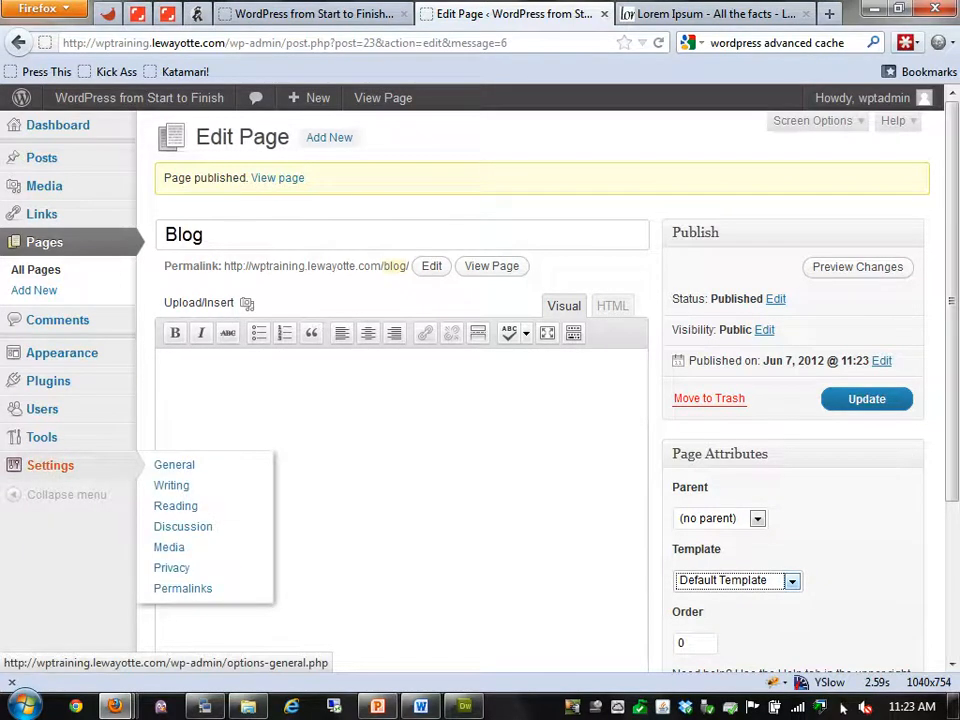
pyautogui.click(175, 506)
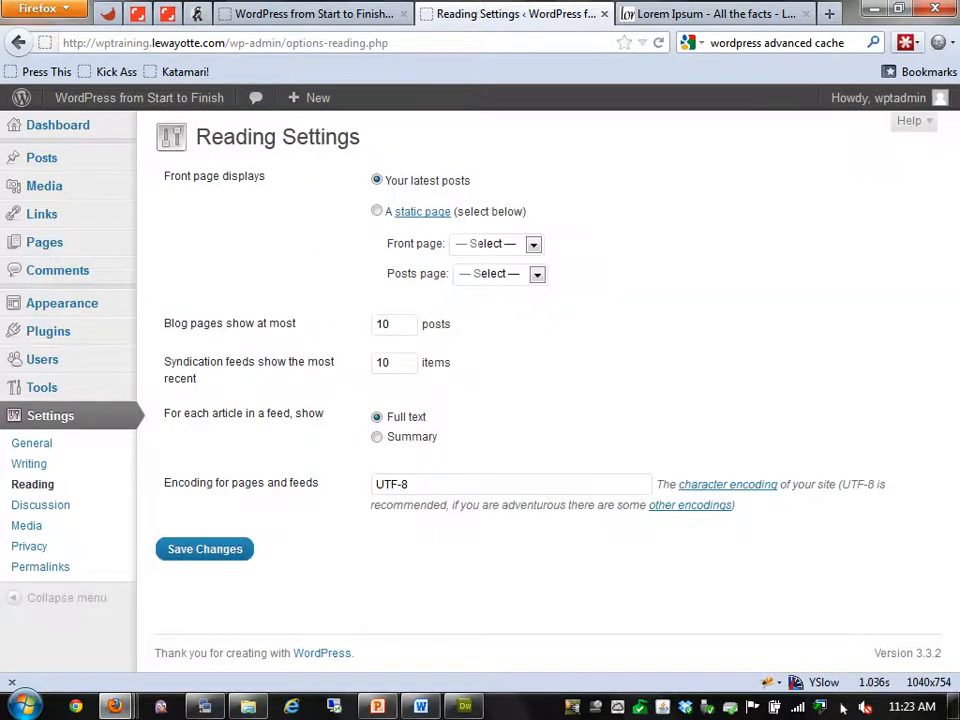
# Set a static front page of Sample Page with Blog as the posts page, and save
pyautogui.click(377, 211)
pyautogui.click(533, 244)
pyautogui.click(489, 301)
pyautogui.click(537, 274)
pyautogui.click(472, 313)
pyautogui.press('Return')
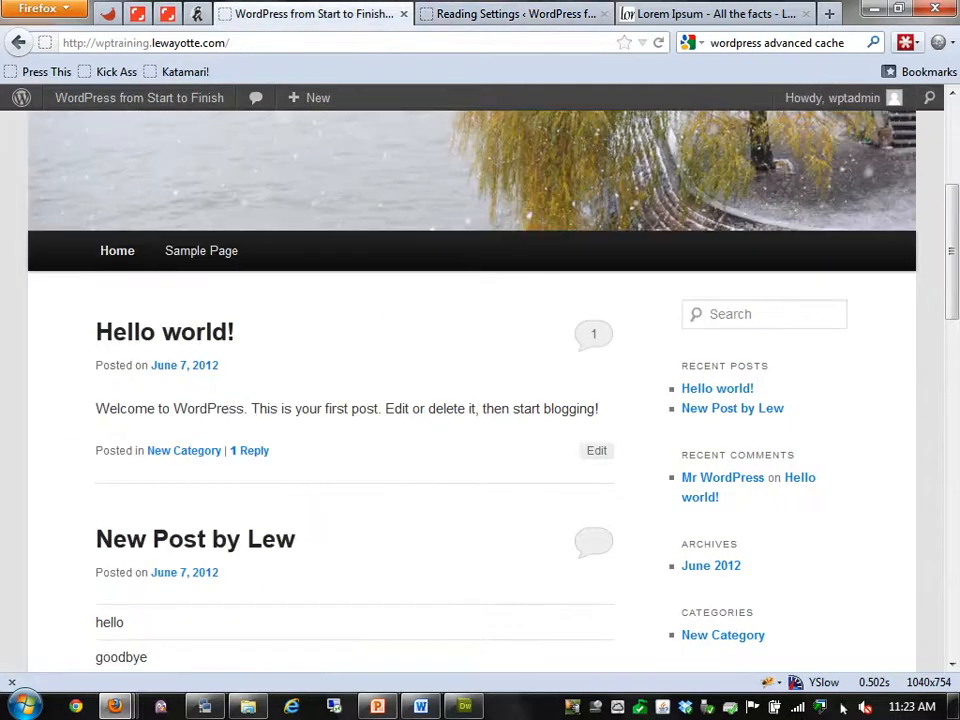
# Check the new front page and the Blog page on the live site, then go to the Pages list
pyautogui.press('F5')
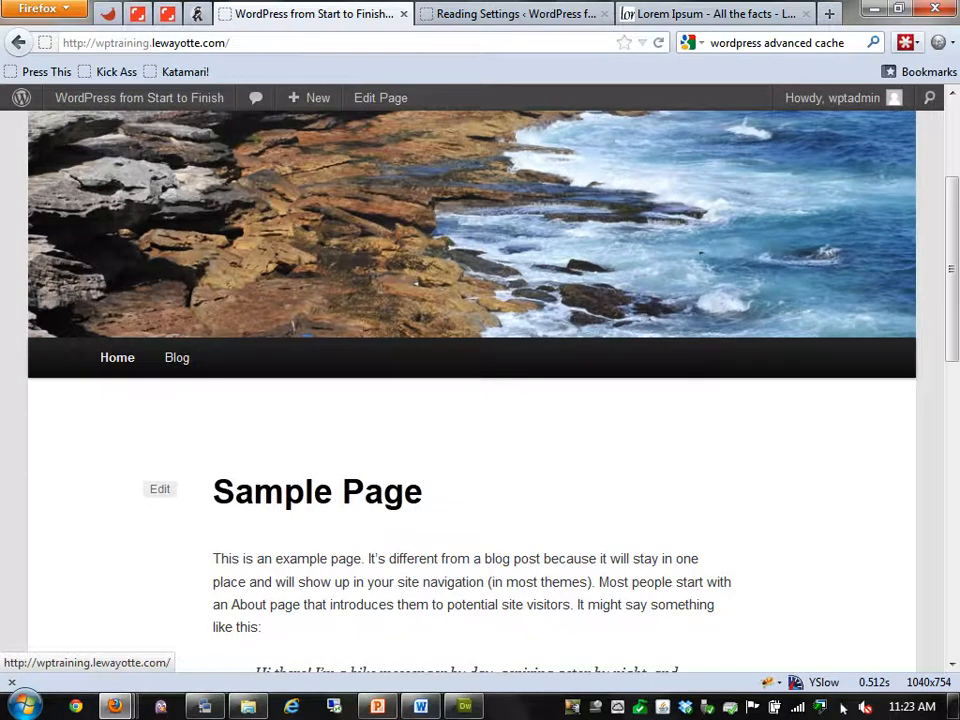
pyautogui.click(177, 359)
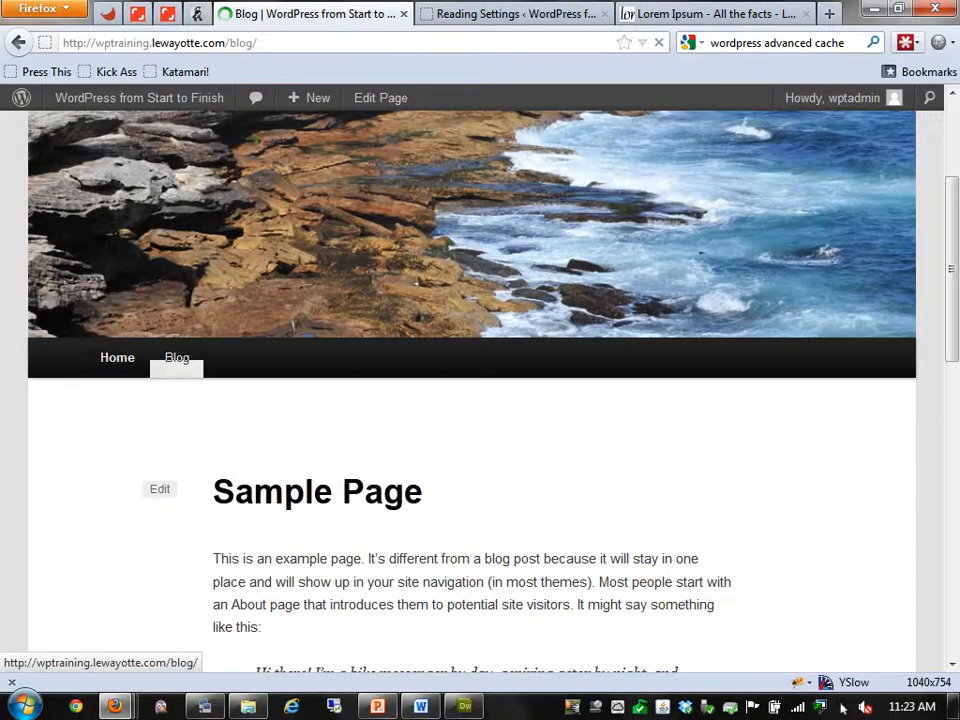
pyautogui.hotkey('ctrl', 'Tab')
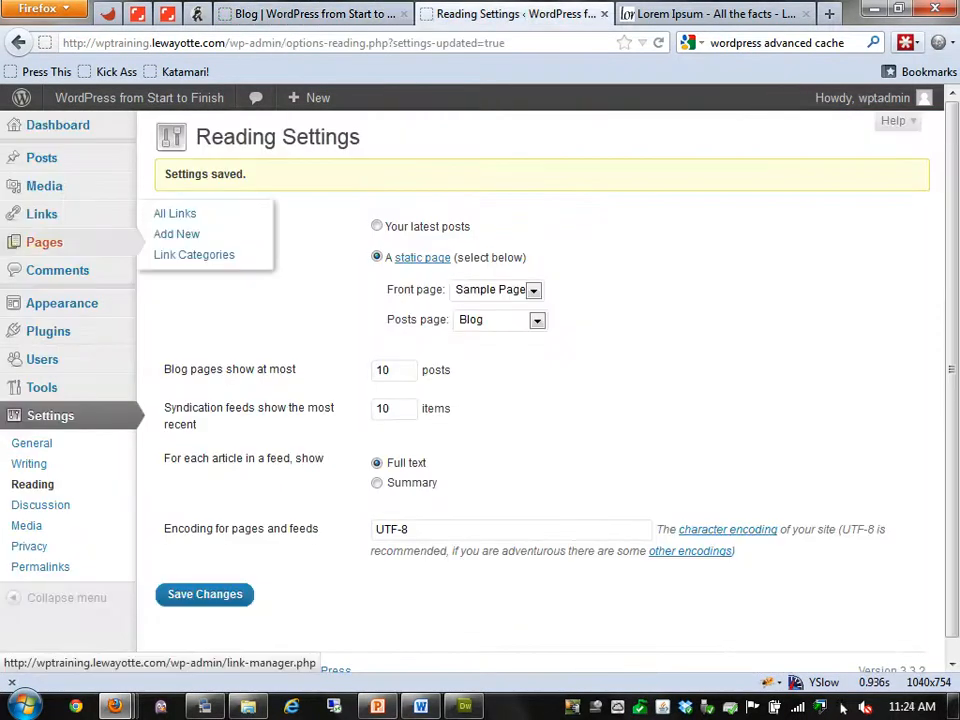
pyautogui.click(177, 241)
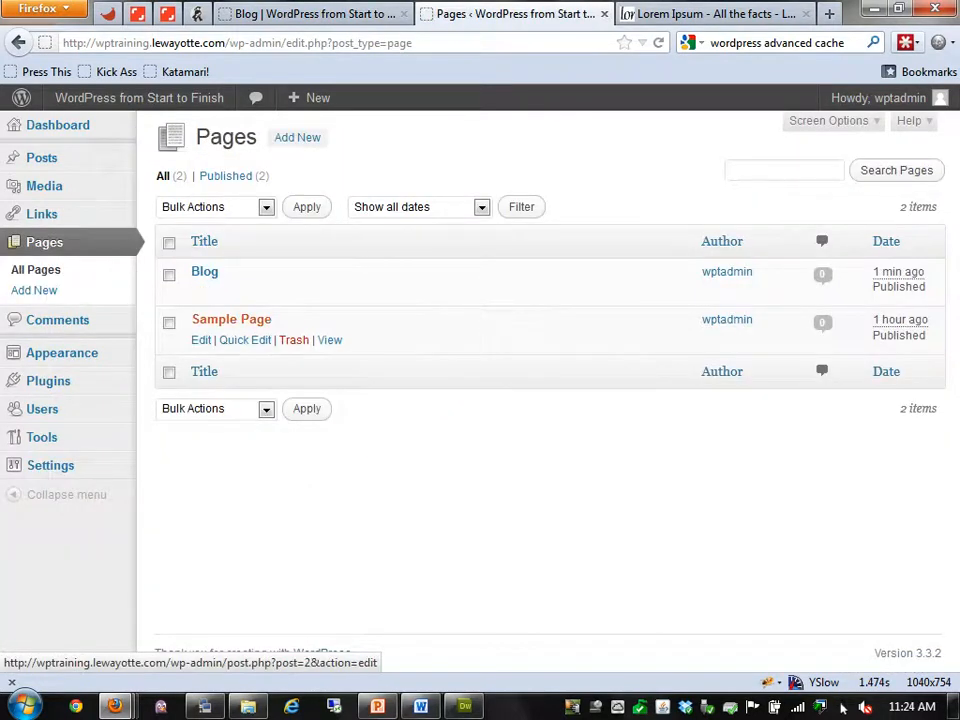
# Edit Sample Page and confirm its template stays on Default Template
pyautogui.click(231, 319)
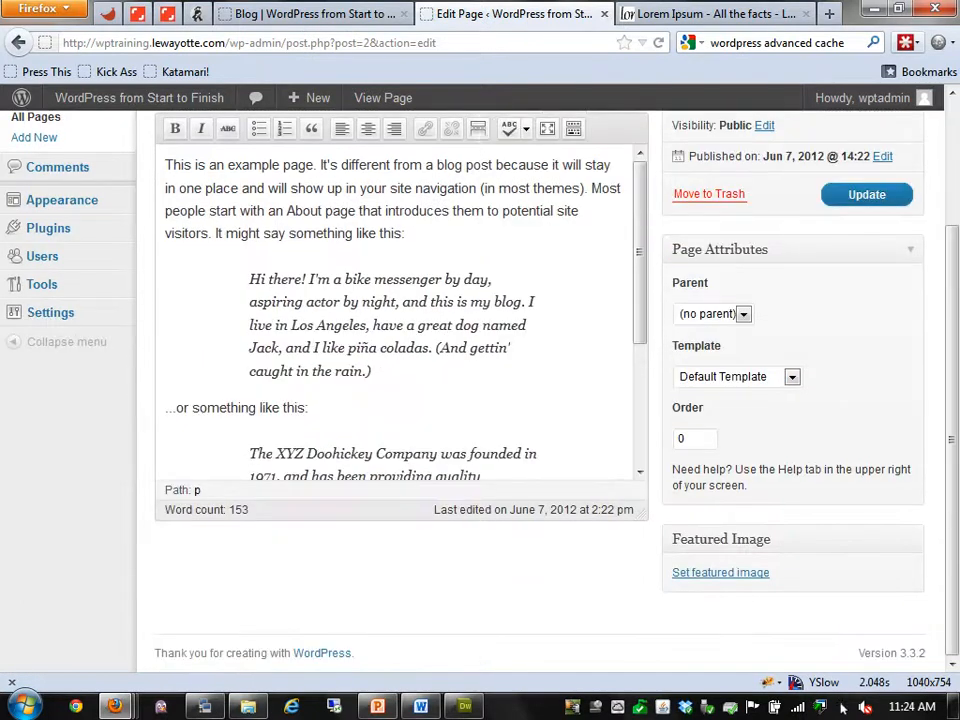
pyautogui.click(735, 376)
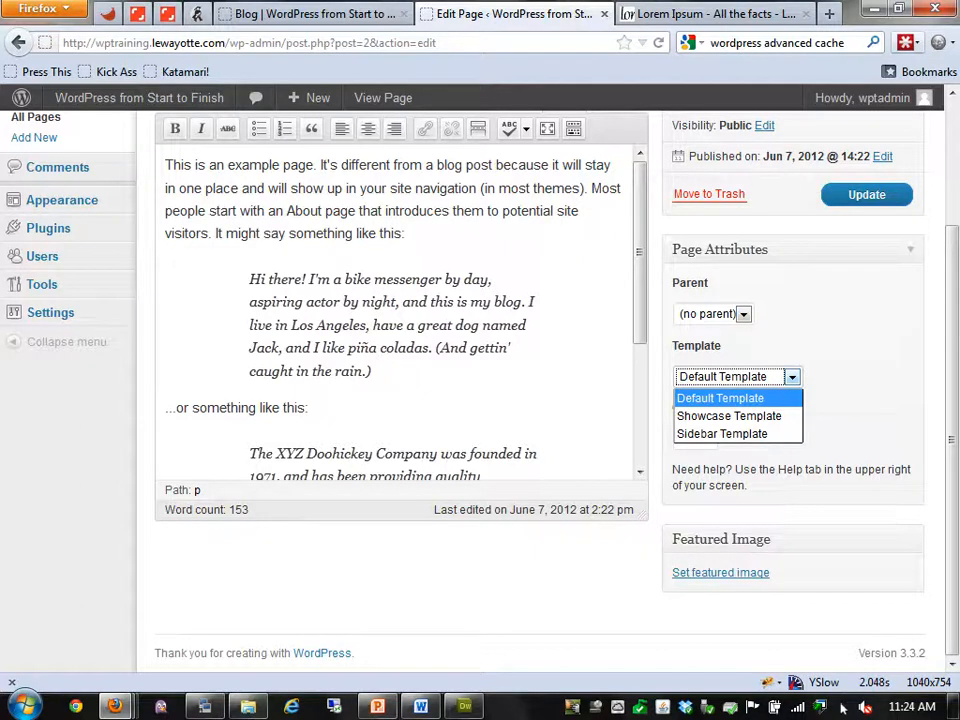
pyautogui.press('Escape')
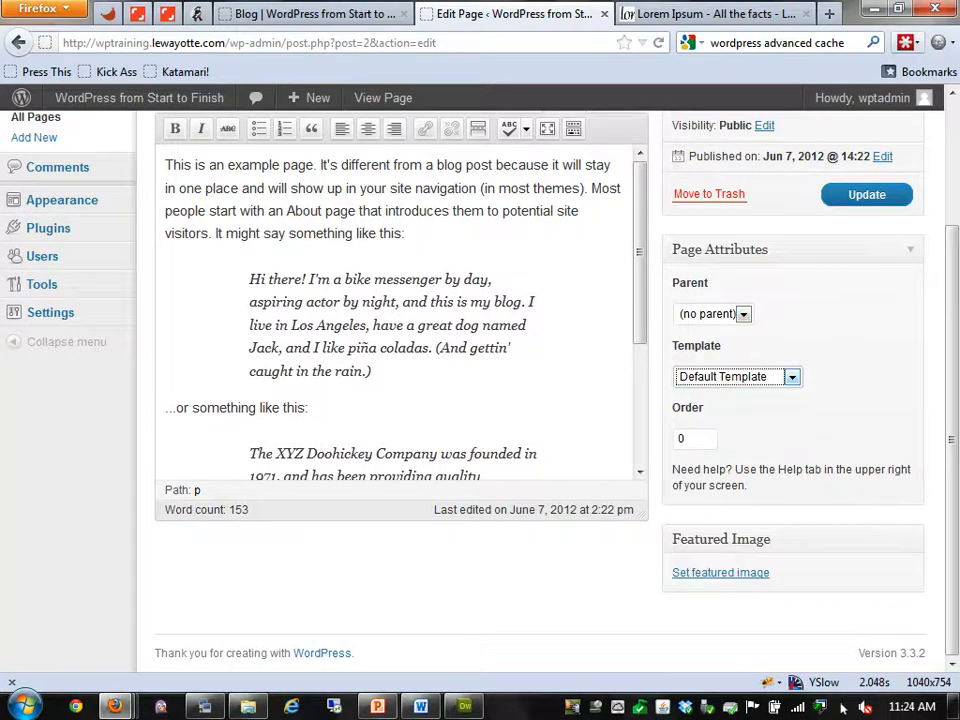
pyautogui.scroll(3, 540, 390)
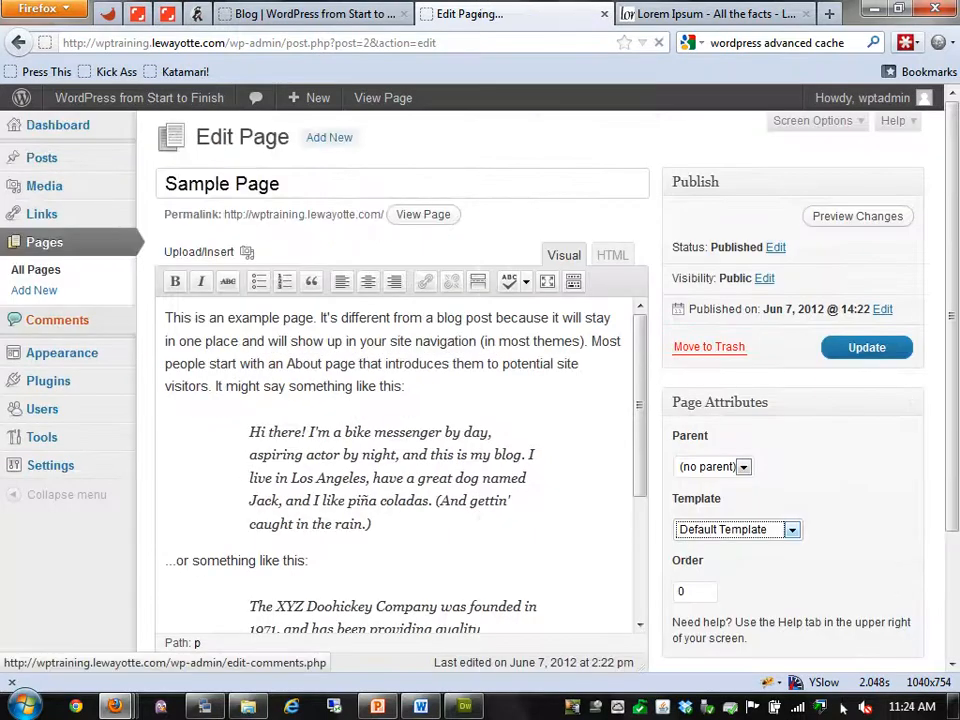
# Open the Hello world! post in the post editor
pyautogui.click(57, 319)
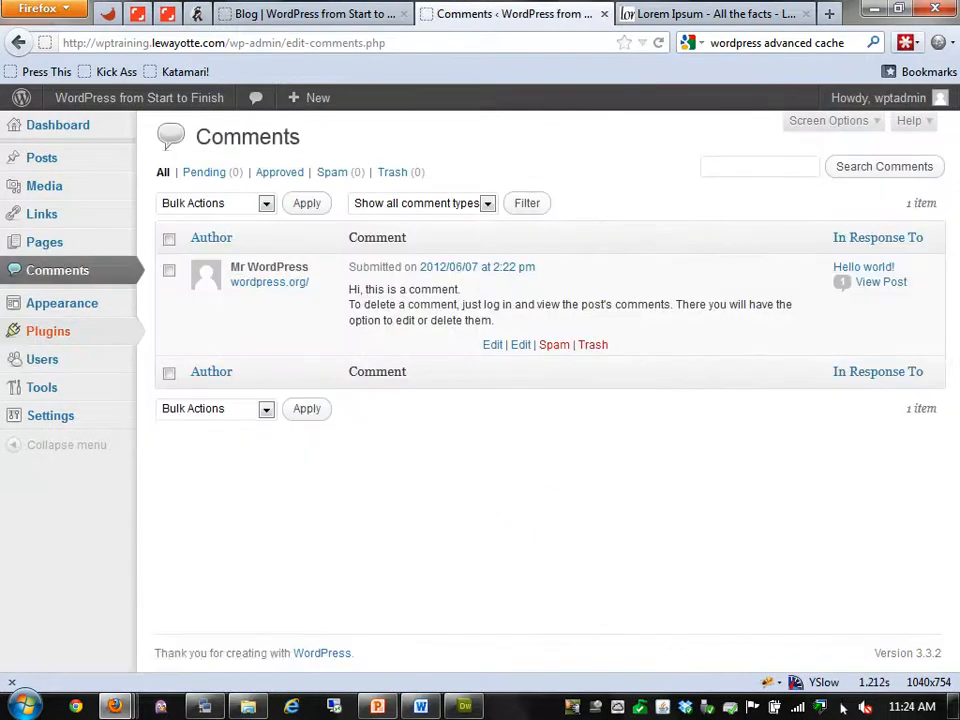
pyautogui.moveTo(42, 158)
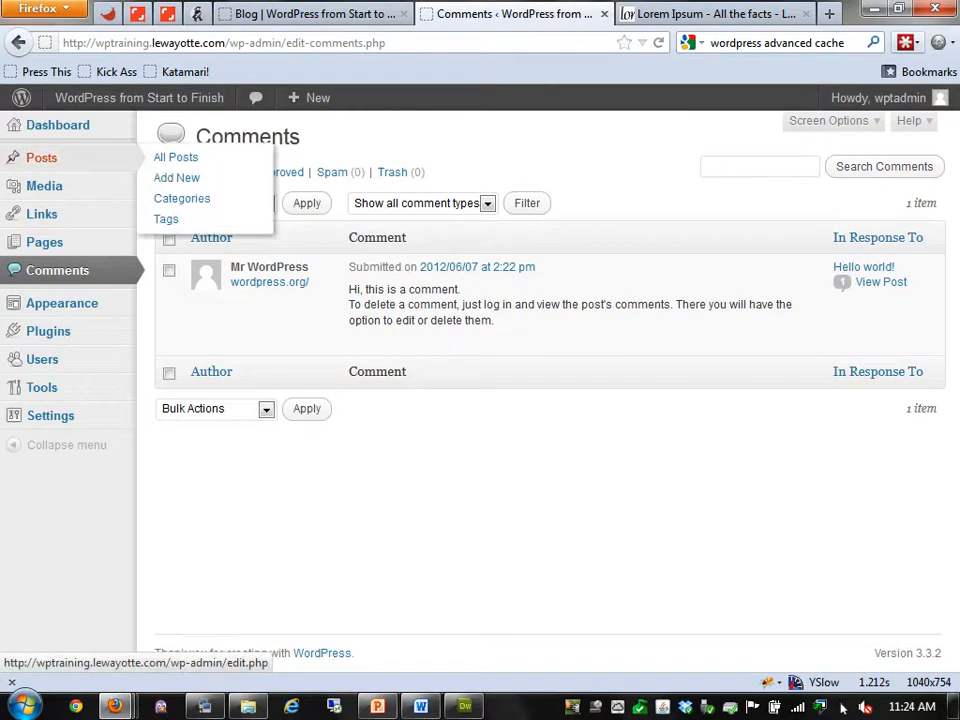
pyautogui.click(175, 157)
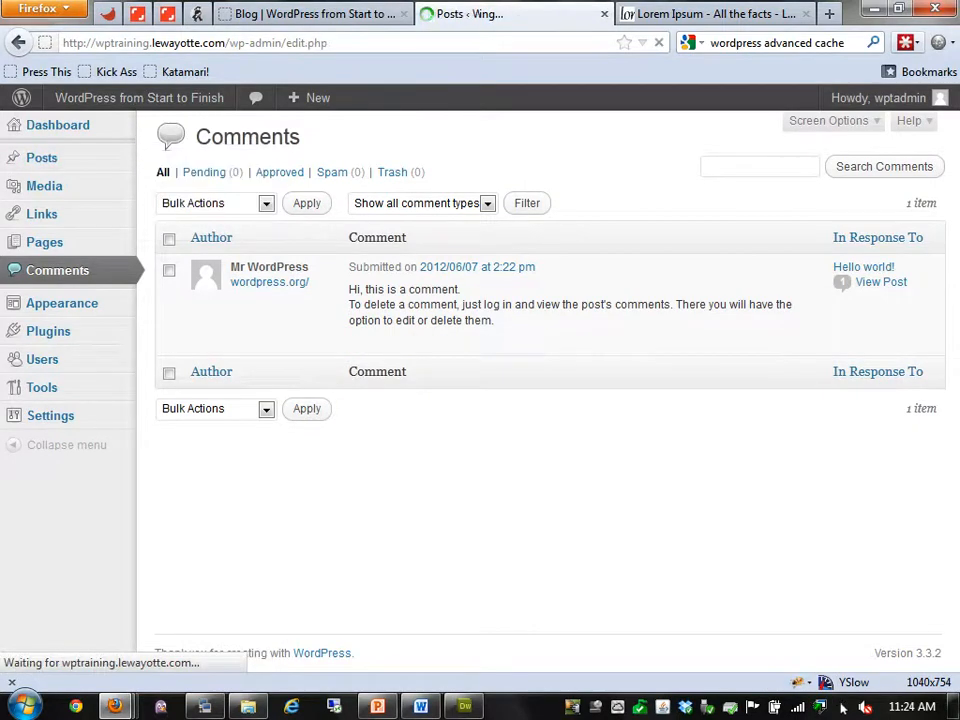
pyautogui.click(227, 271)
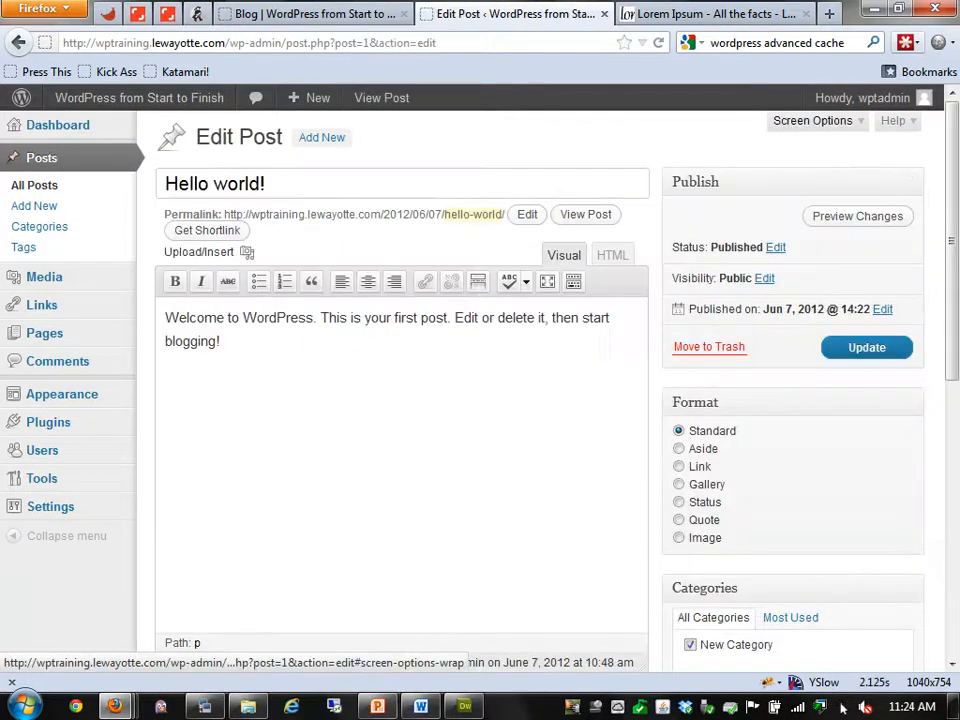
# Enable the Comments box in Screen Options and load the sample comment, trying then cancelling a reply
pyautogui.click(812, 120)
pyautogui.click(282, 192)
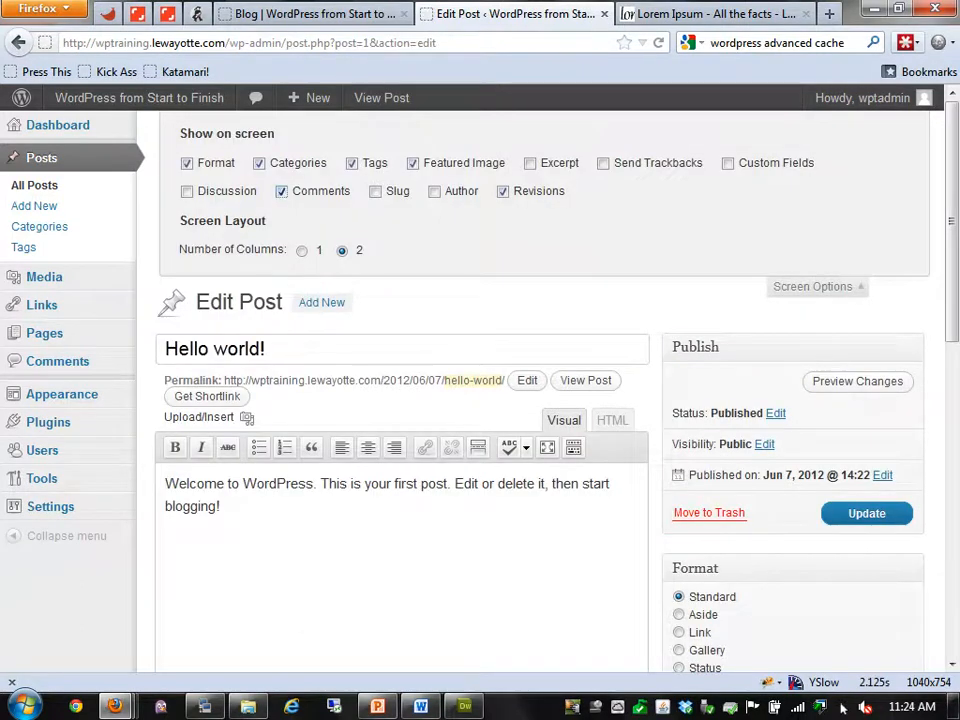
pyautogui.scroll(-6, 540, 400)
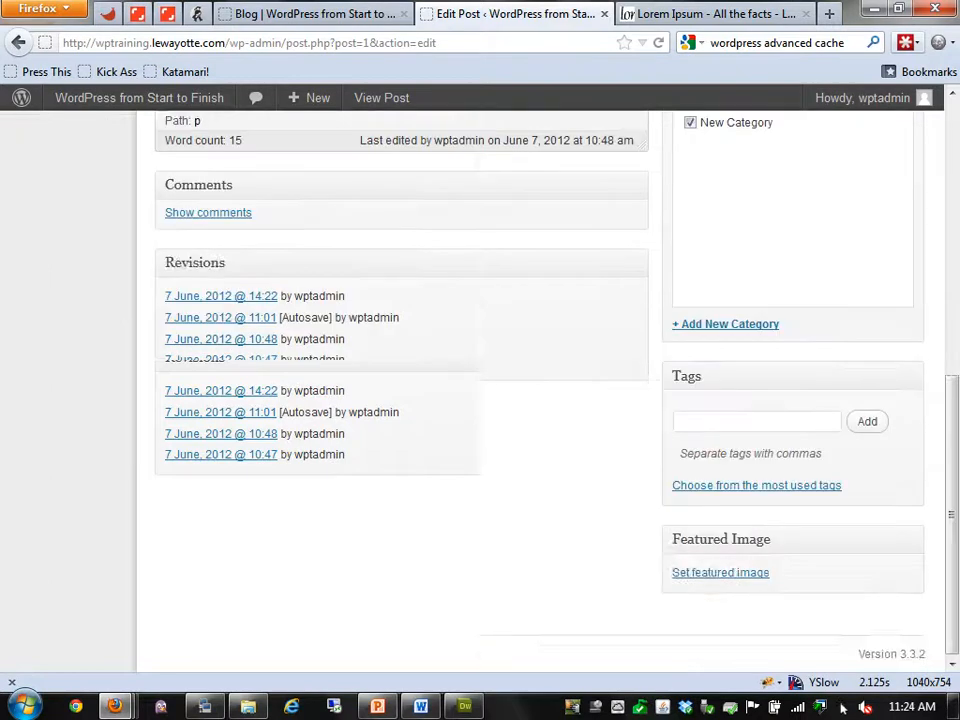
pyautogui.click(208, 319)
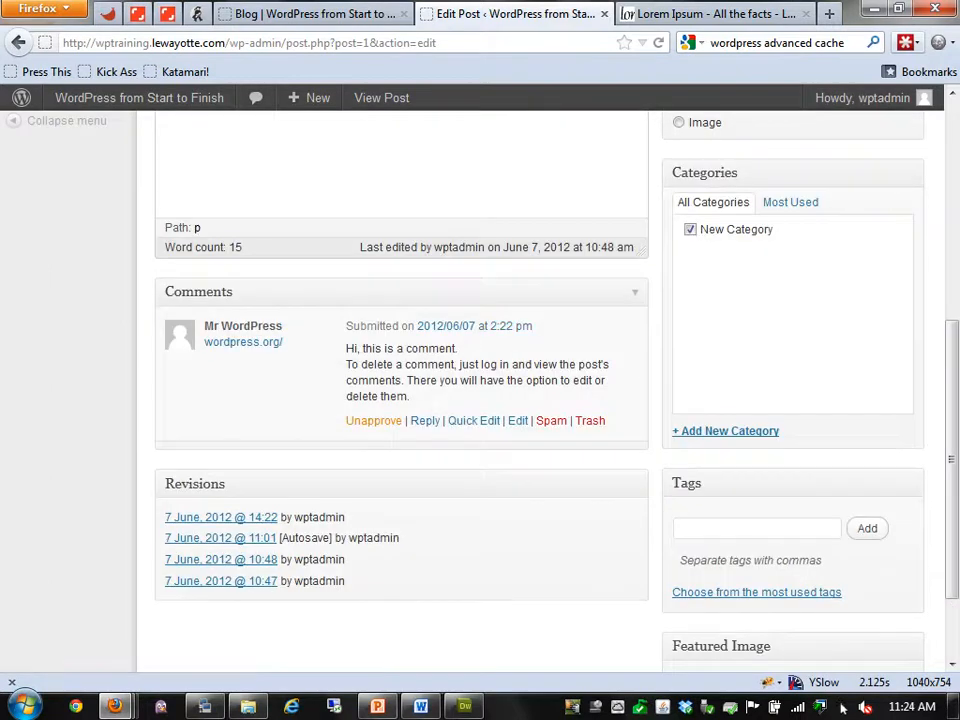
pyautogui.click(425, 420)
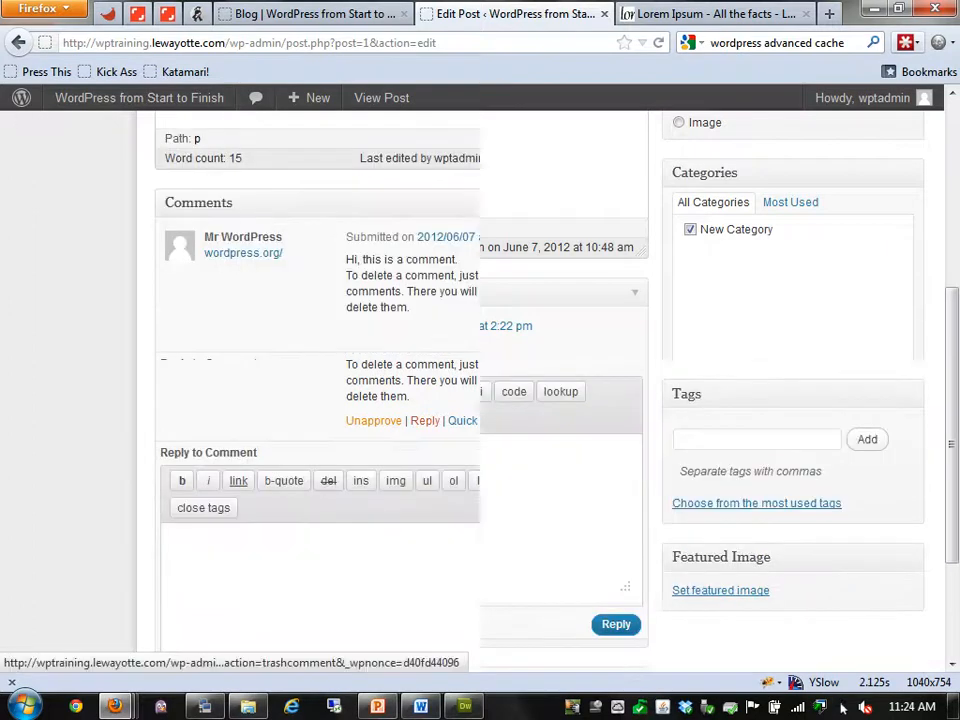
pyautogui.click(190, 517)
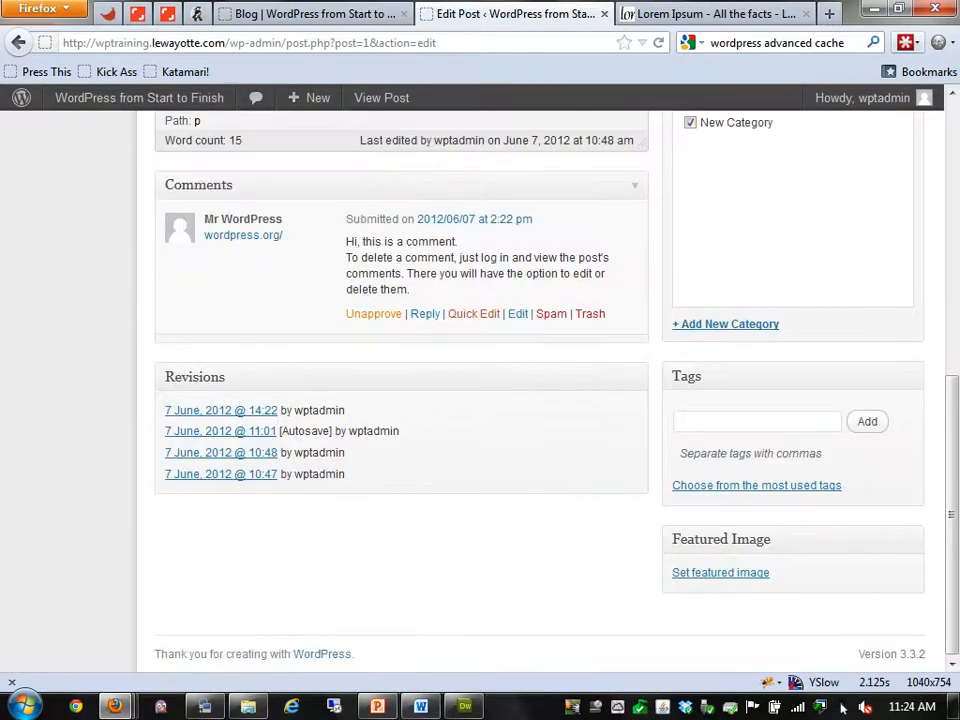
pyautogui.scroll(8, 100, 508)
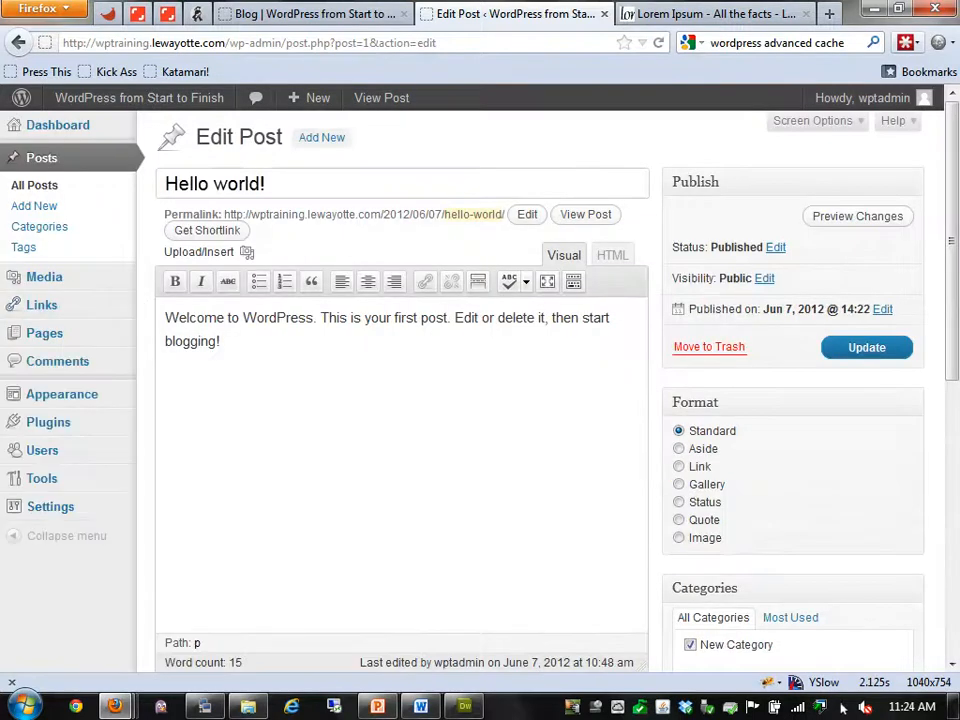
pyautogui.moveTo(44, 276)
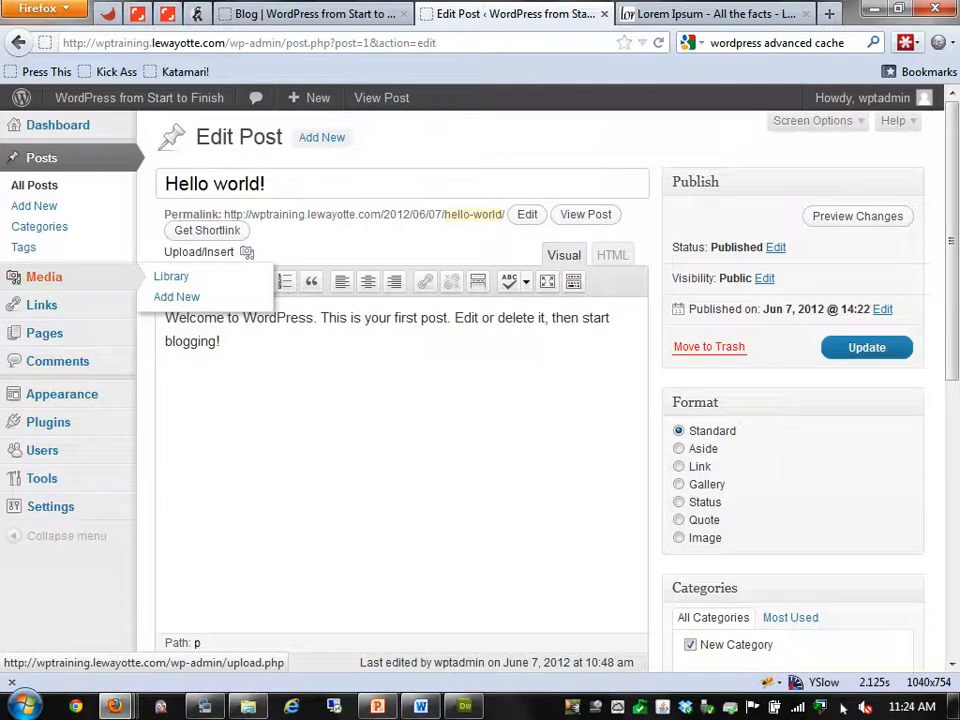
# Preview the Twenty Ten theme and its blog page, then close the preview without activating it
pyautogui.click(62, 394)
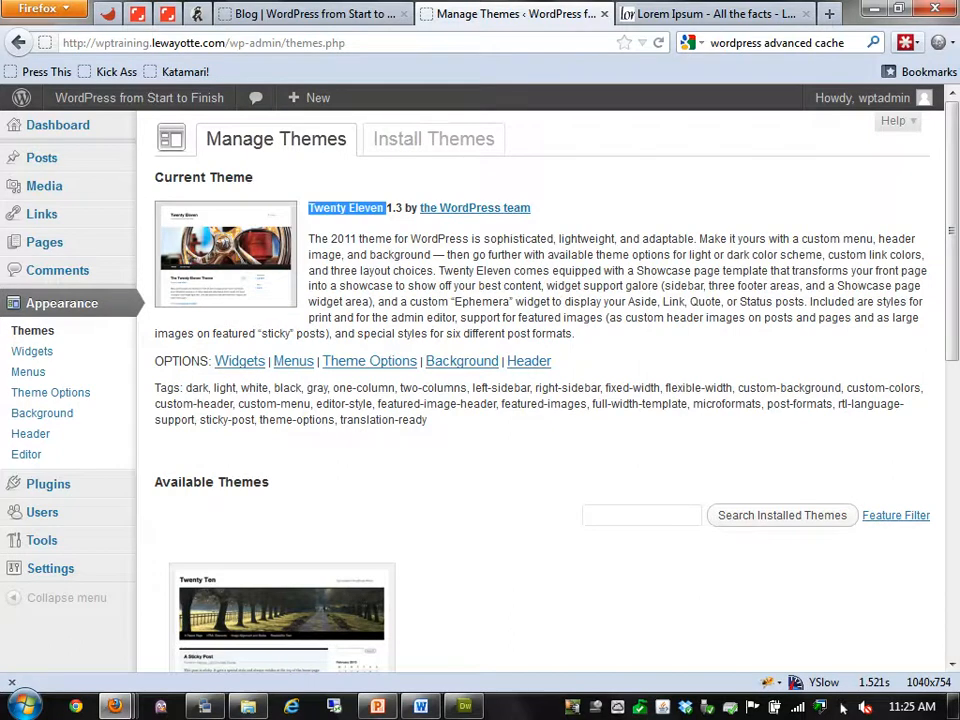
pyautogui.scroll(-3, 280, 460)
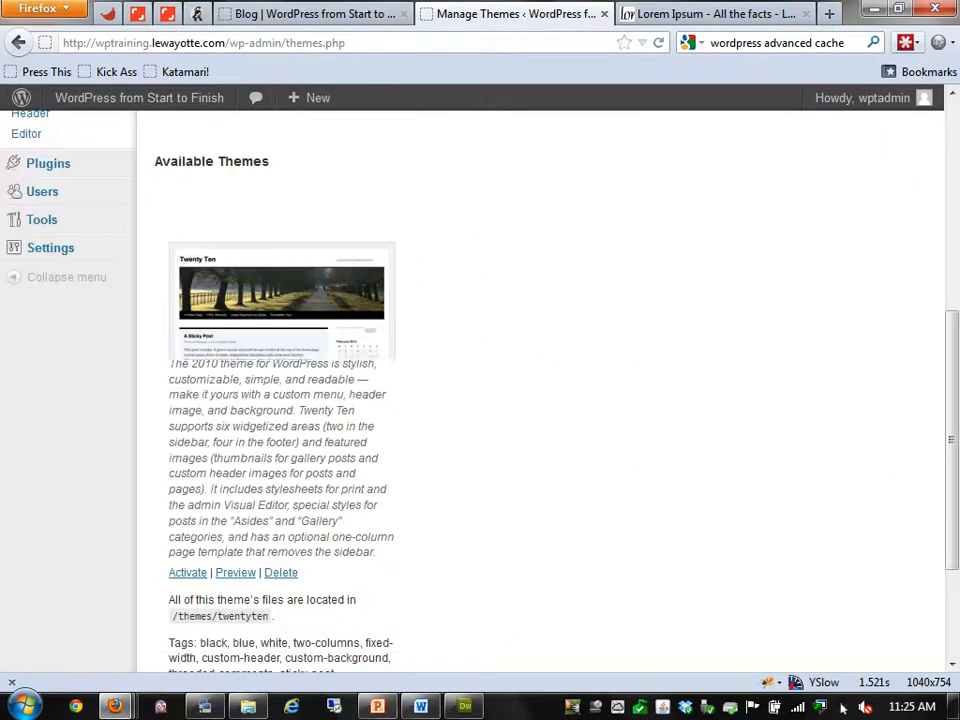
pyautogui.click(235, 573)
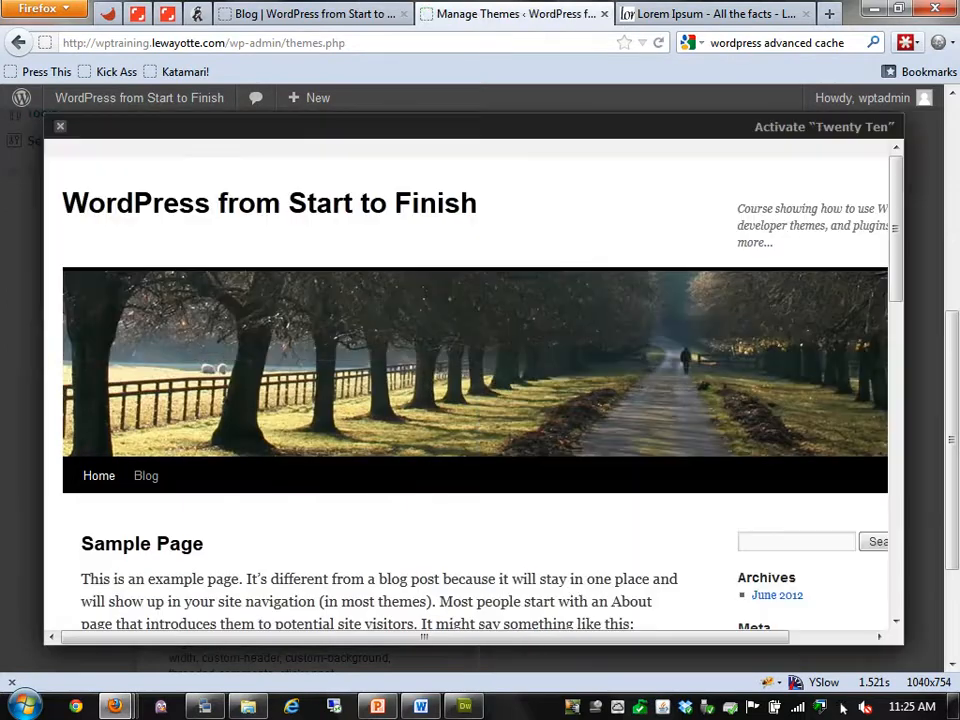
pyautogui.scroll(-4, 466, 385)
pyautogui.scroll(3, 466, 385)
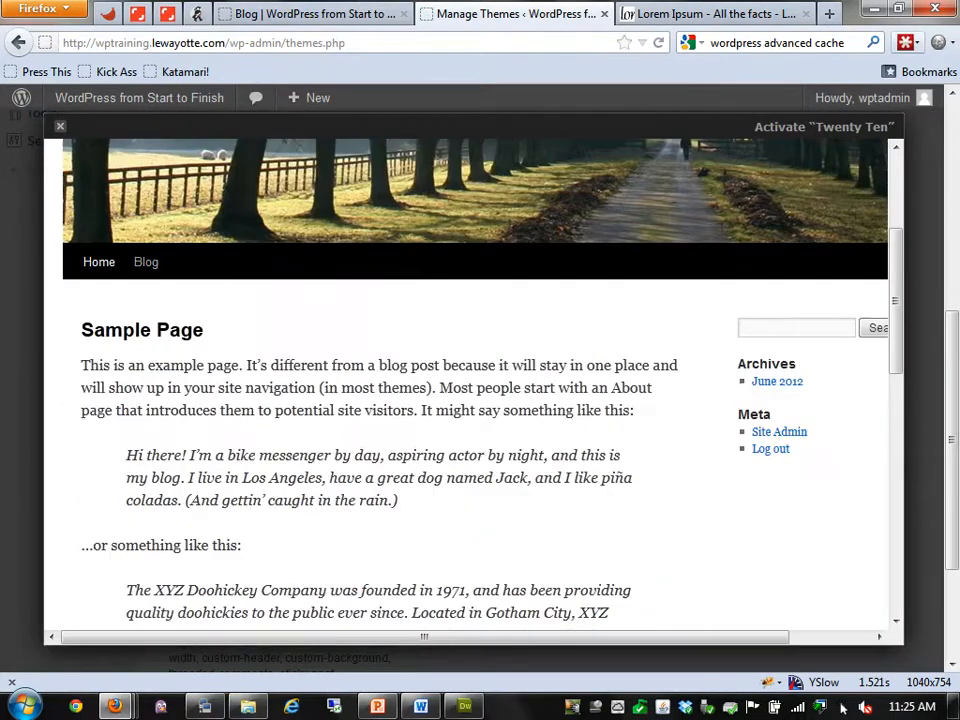
pyautogui.click(146, 261)
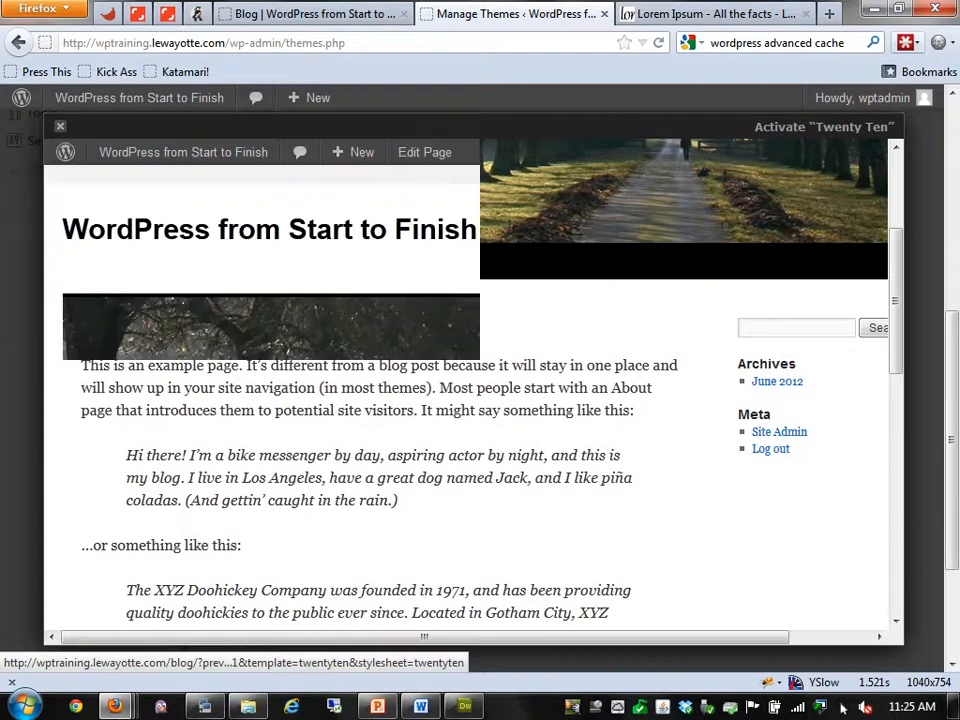
pyautogui.scroll(-3, 466, 385)
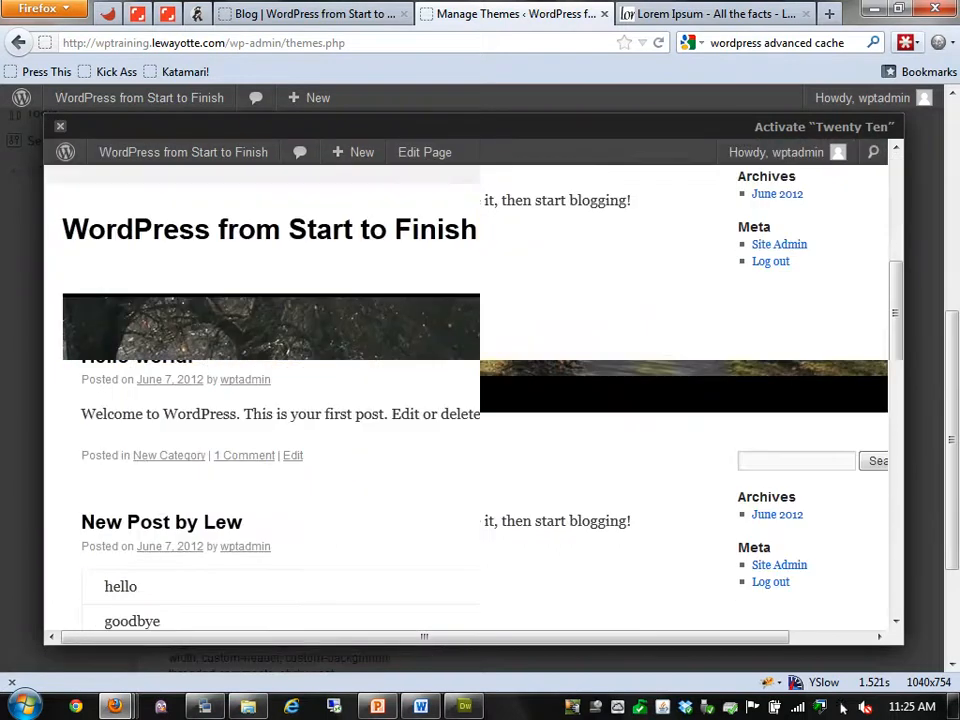
pyautogui.scroll(4, 466, 385)
pyautogui.moveTo(183, 152)
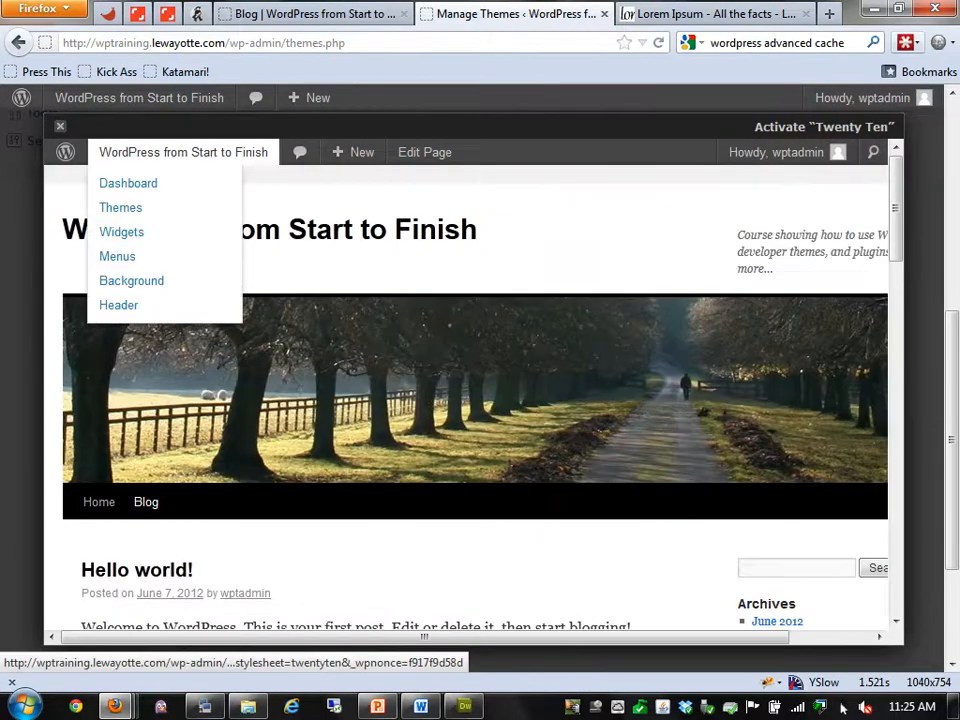
pyautogui.press('Escape')
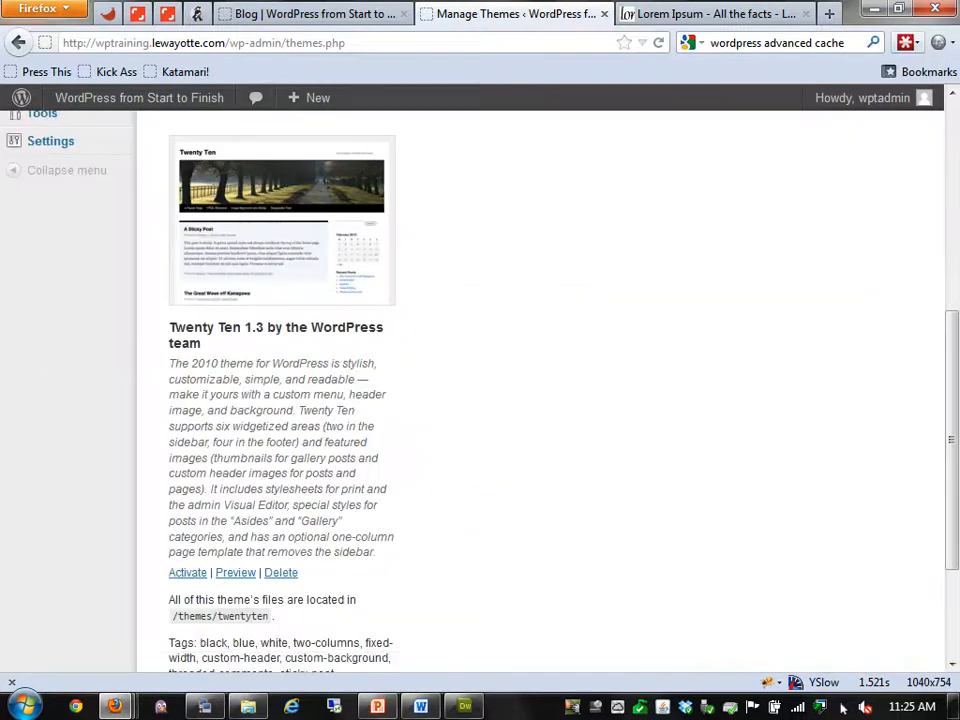
pyautogui.scroll(-2, 540, 390)
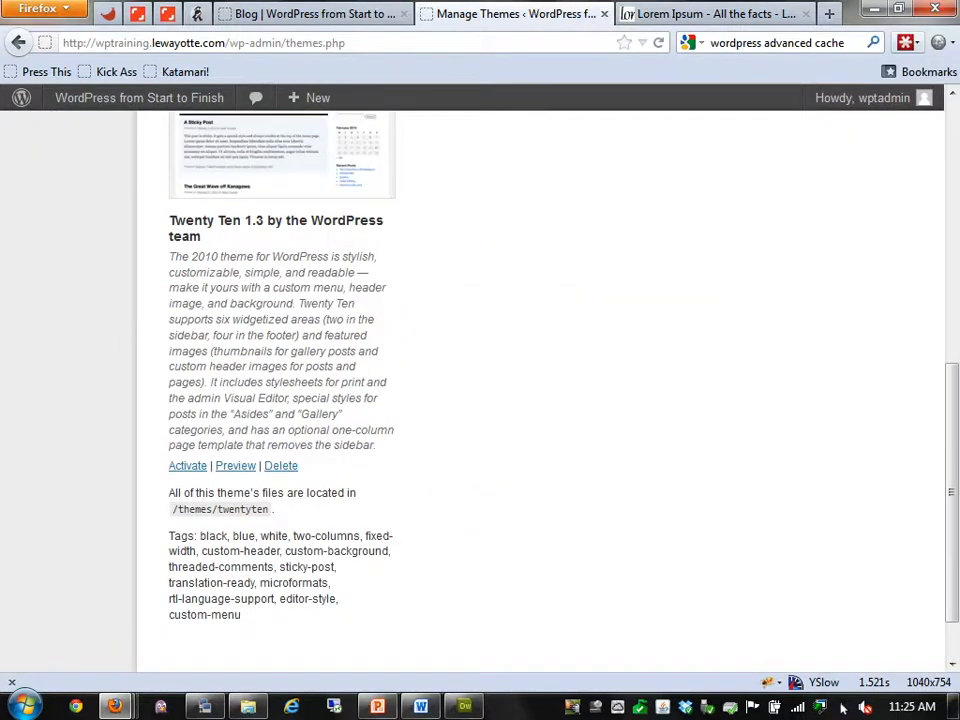
pyautogui.press('Home')
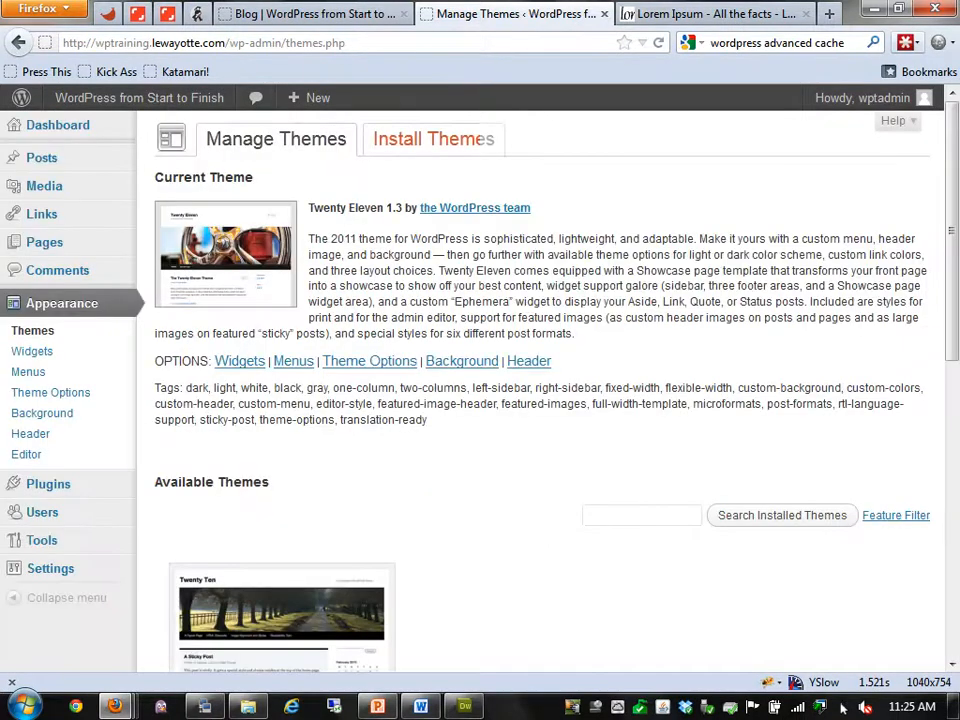
# Filter themes by Red, Two Columns and Flexible Width, then install the jeans theme
pyautogui.click(433, 139)
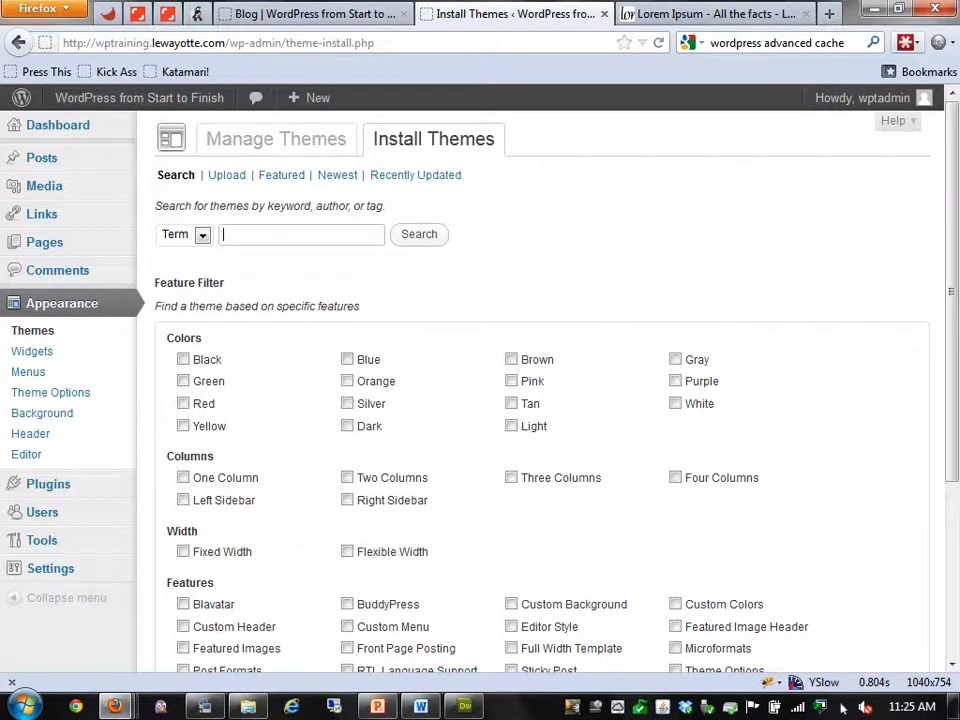
pyautogui.click(183, 404)
pyautogui.click(347, 478)
pyautogui.scroll(-5, 540, 400)
pyautogui.click(347, 310)
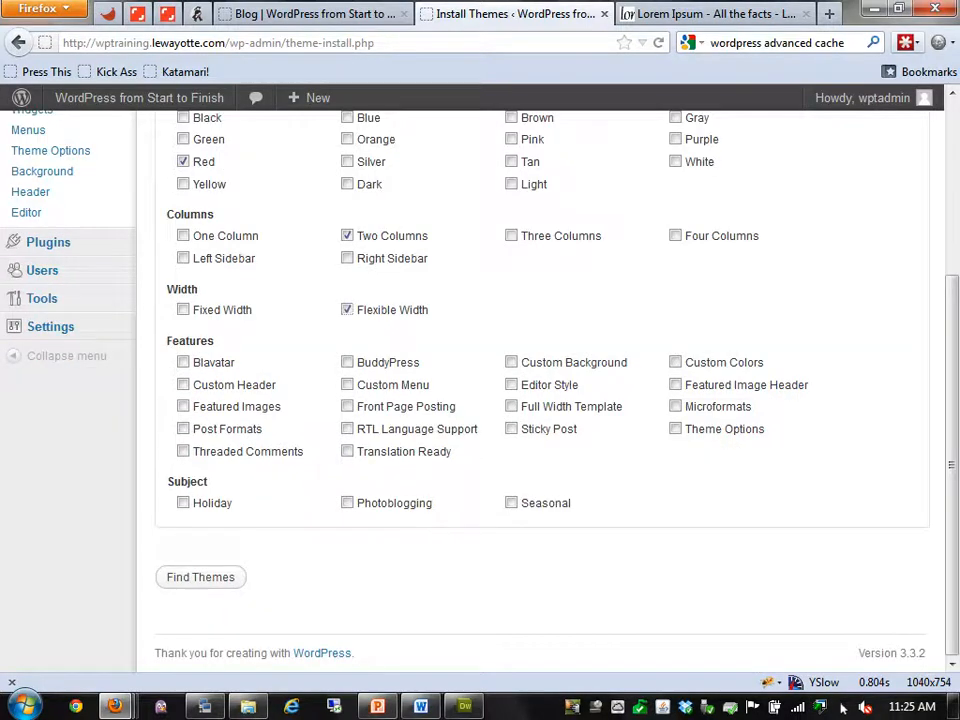
pyautogui.click(200, 577)
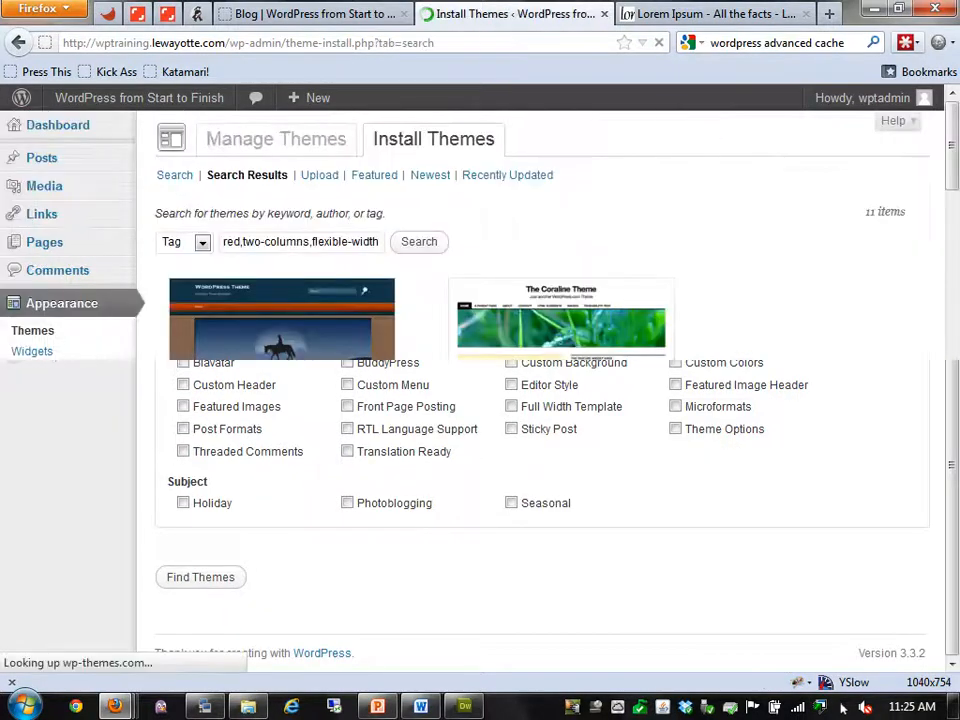
pyautogui.click(228, 490)
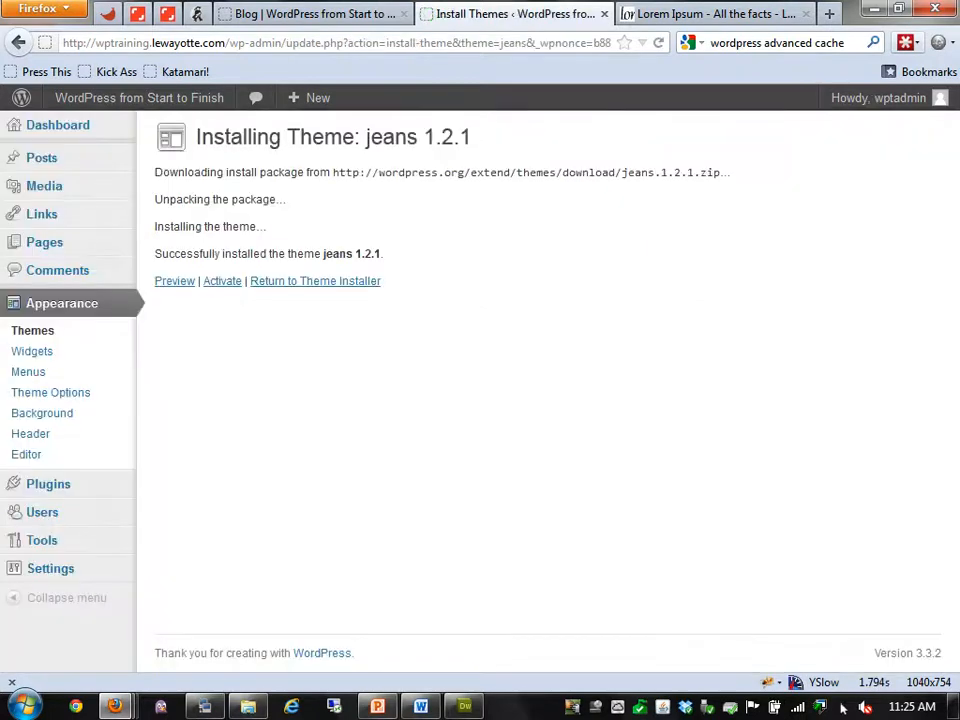
pyautogui.click(174, 281)
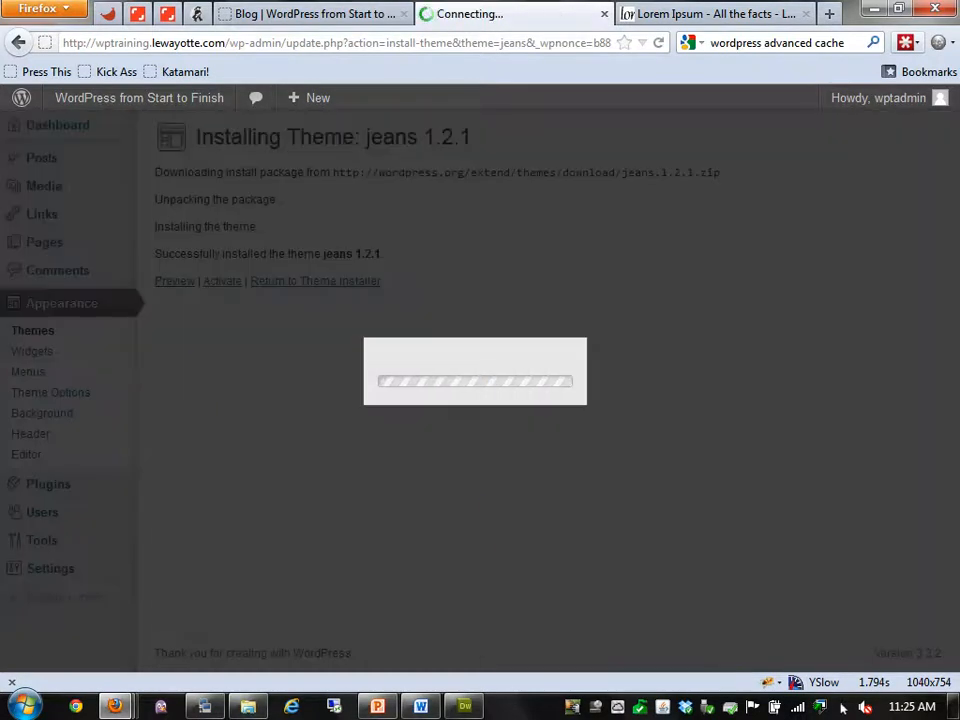
pyautogui.scroll(-10, 473, 384)
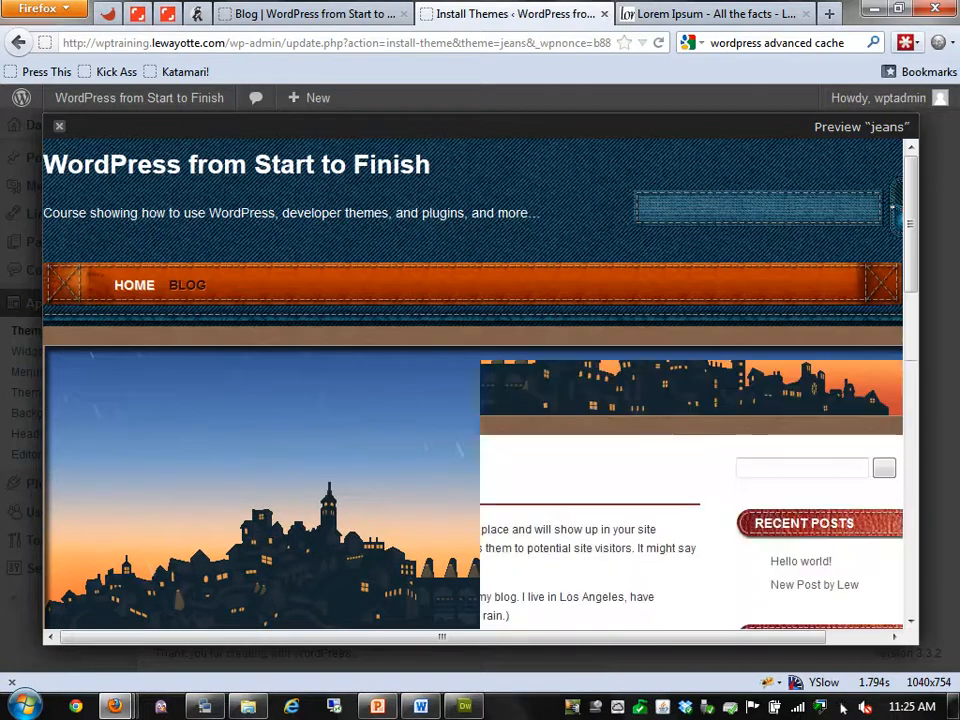
pyautogui.scroll(-3, 473, 384)
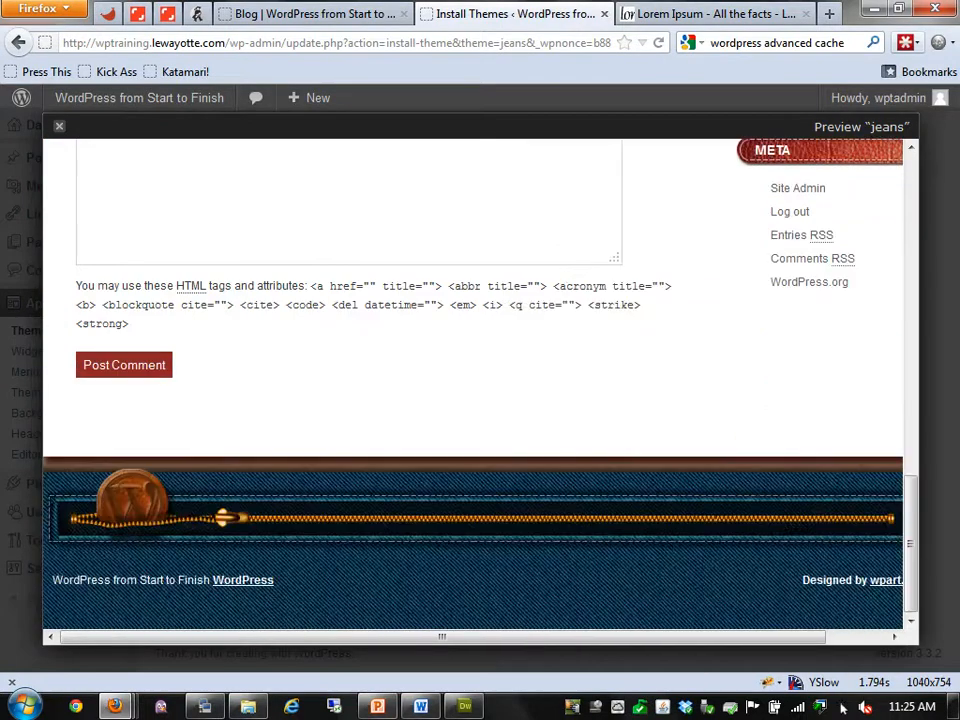
pyautogui.scroll(8, 473, 384)
pyautogui.scroll(5, 473, 384)
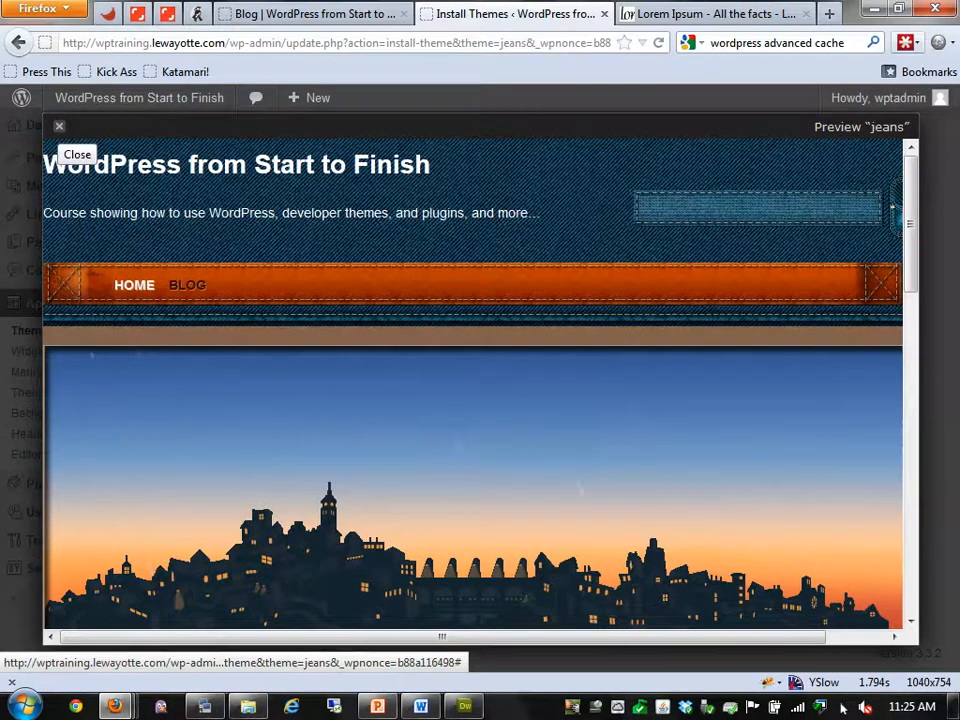
pyautogui.scroll(-10, 473, 384)
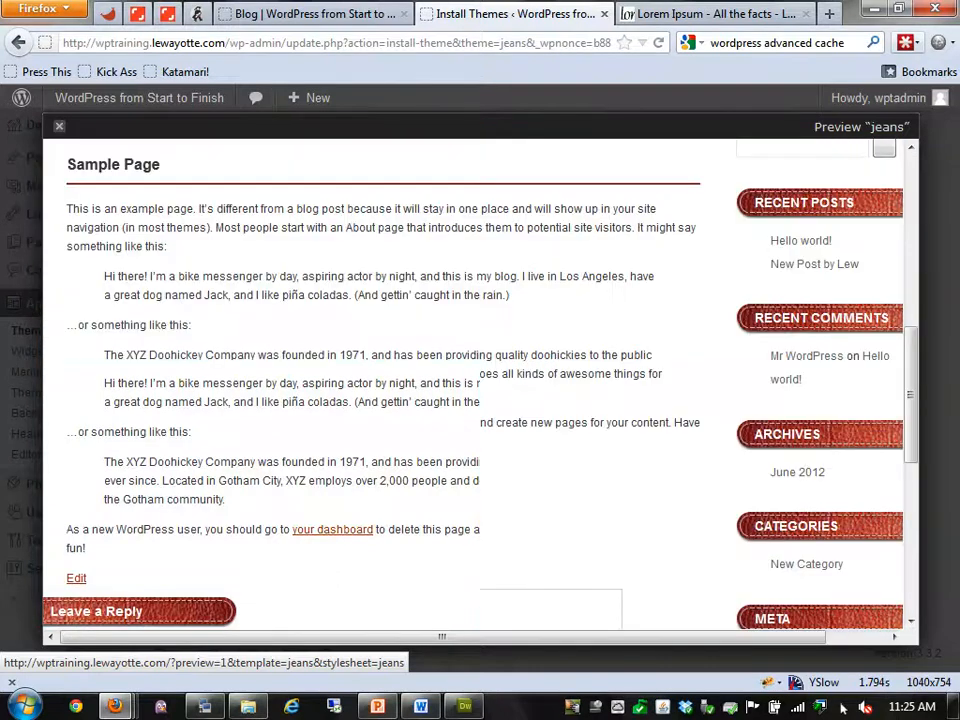
pyautogui.scroll(10, 473, 384)
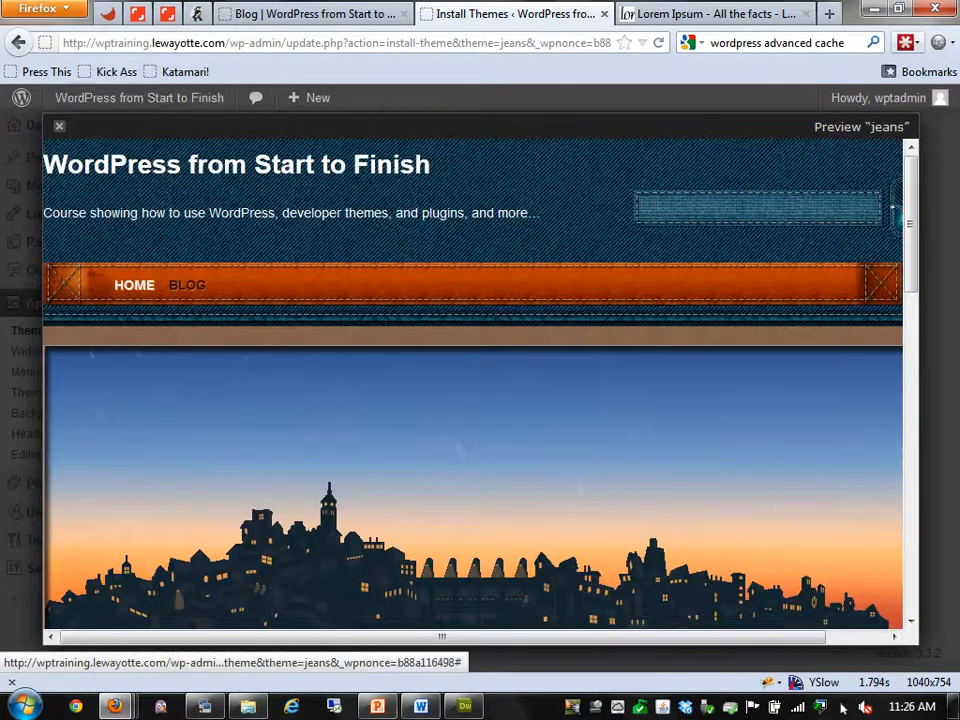
pyautogui.click(57, 126)
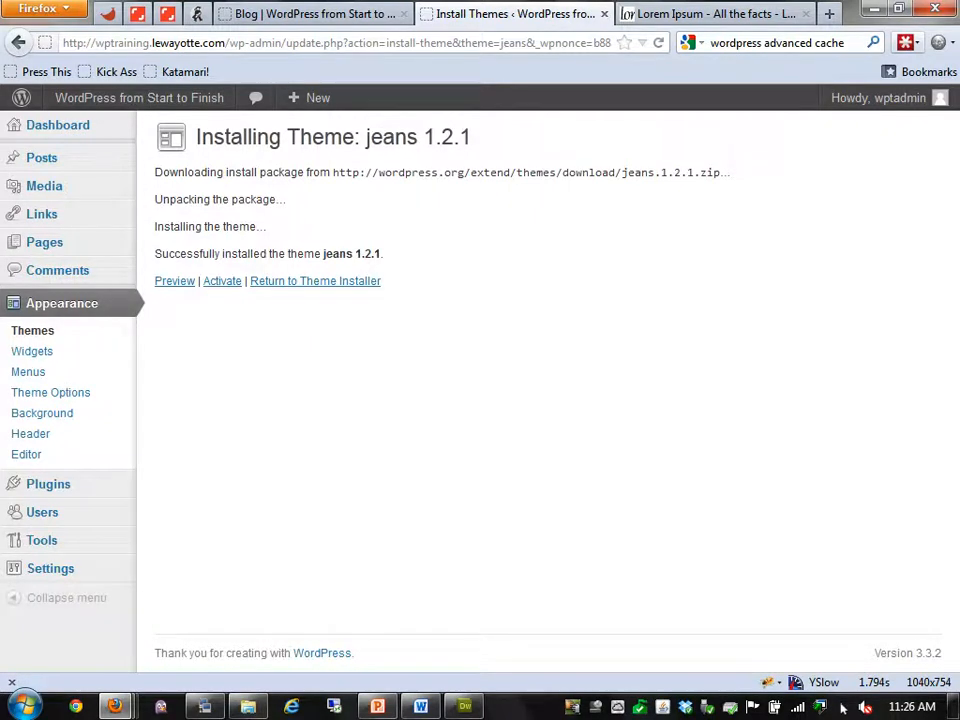
# Take the Meta widget out of Main Sidebar and confirm the change on the reloaded blog
pyautogui.click(32, 351)
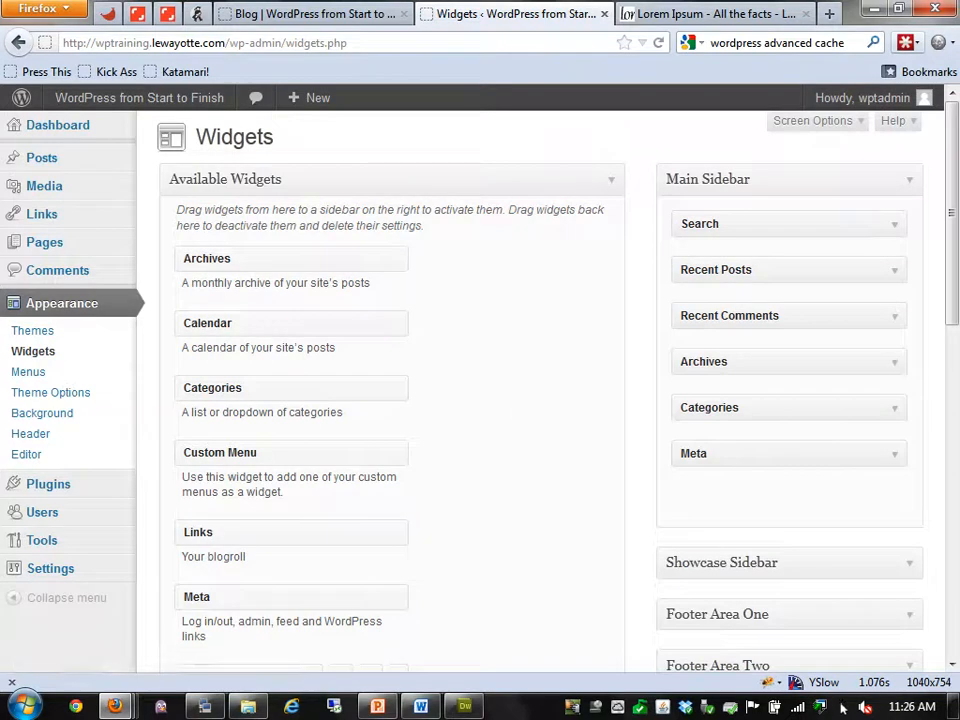
pyautogui.click(314, 14)
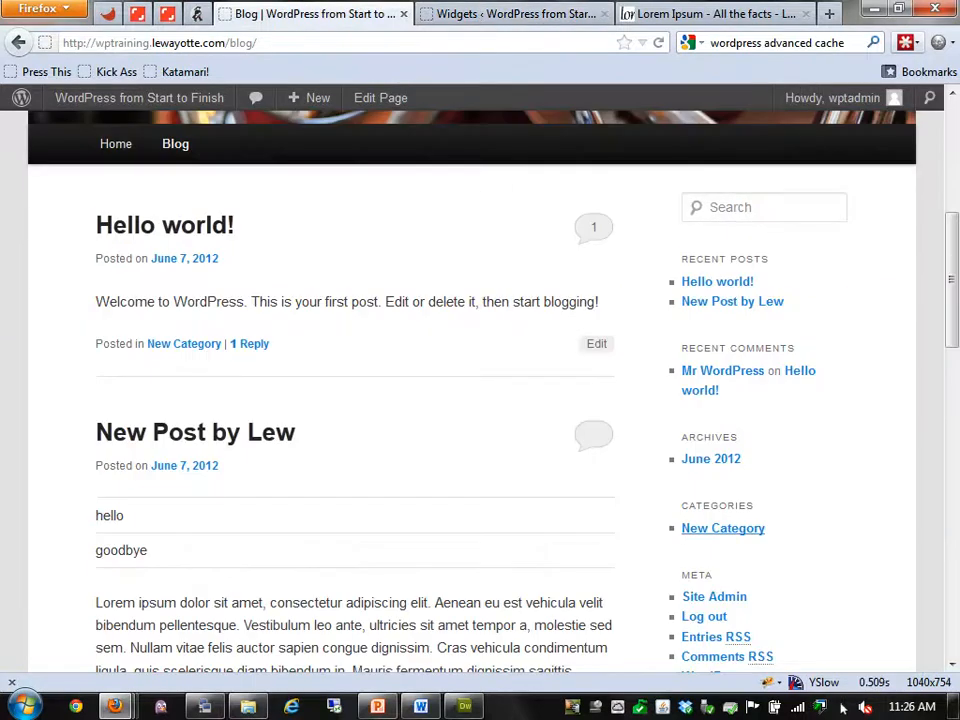
pyautogui.scroll(-4, 722, 527)
pyautogui.scroll(4, 722, 314)
pyautogui.click(515, 14)
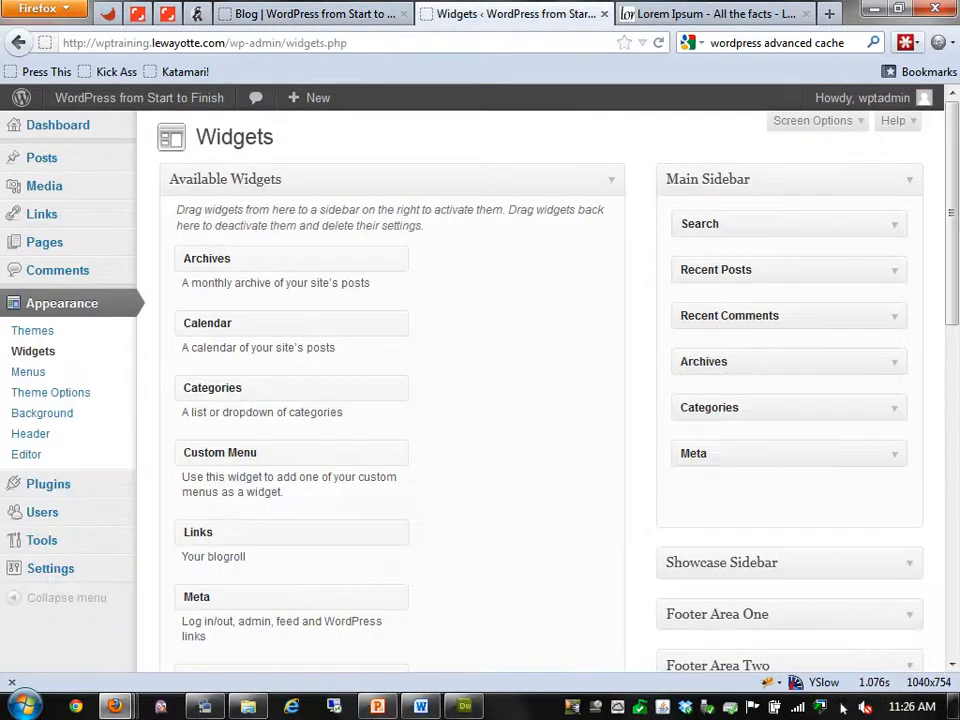
pyautogui.click(894, 453)
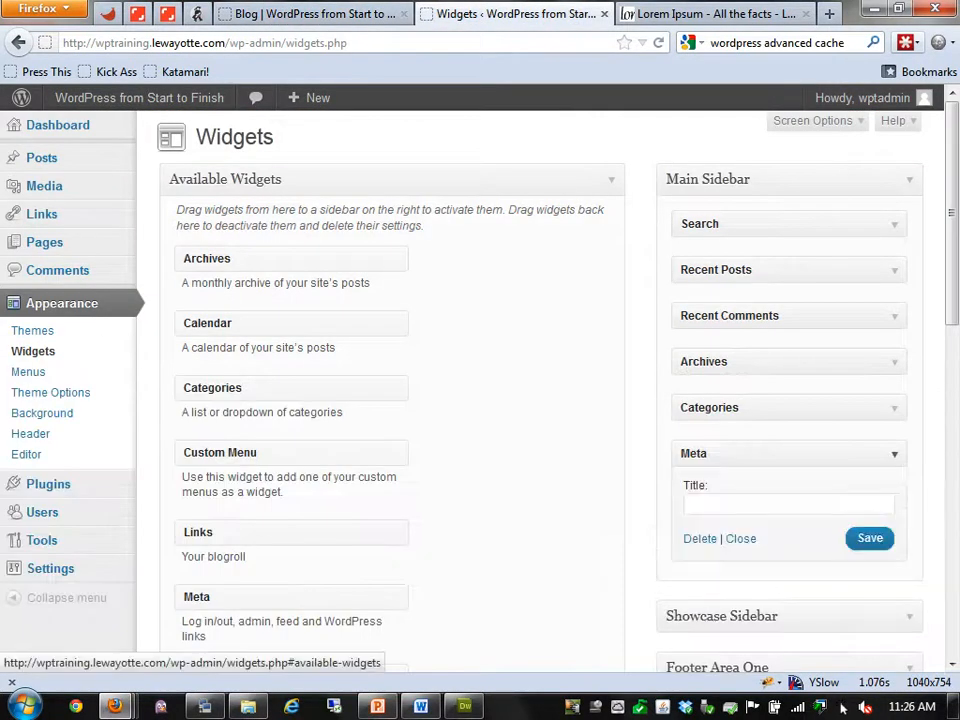
pyautogui.hotkey('ctrl', 'shift', 'Tab')
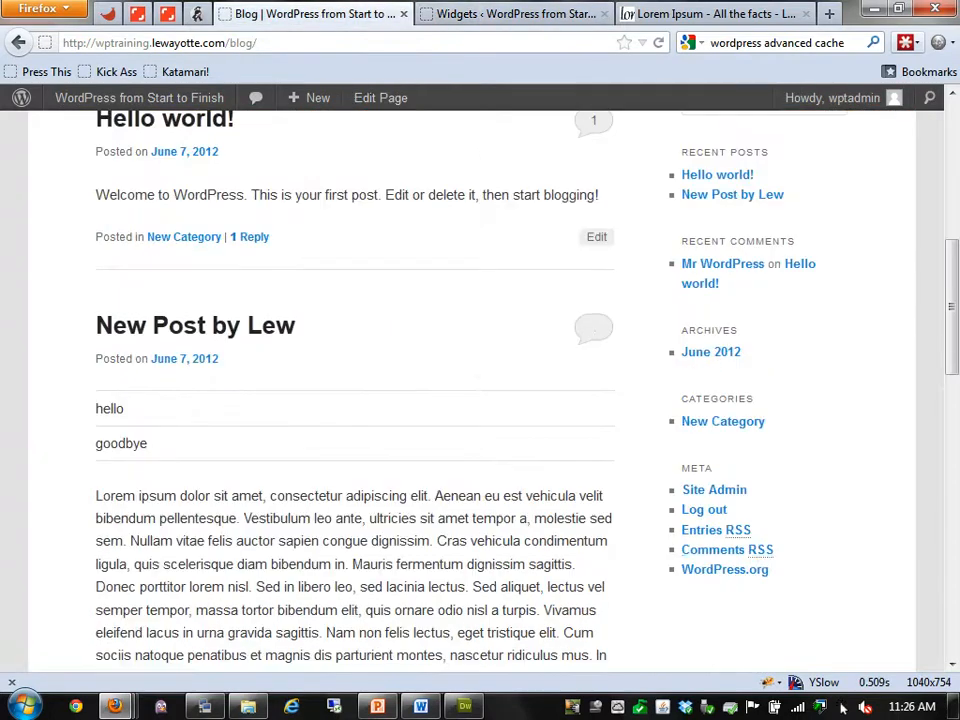
pyautogui.hotkey('ctrl', 'Tab')
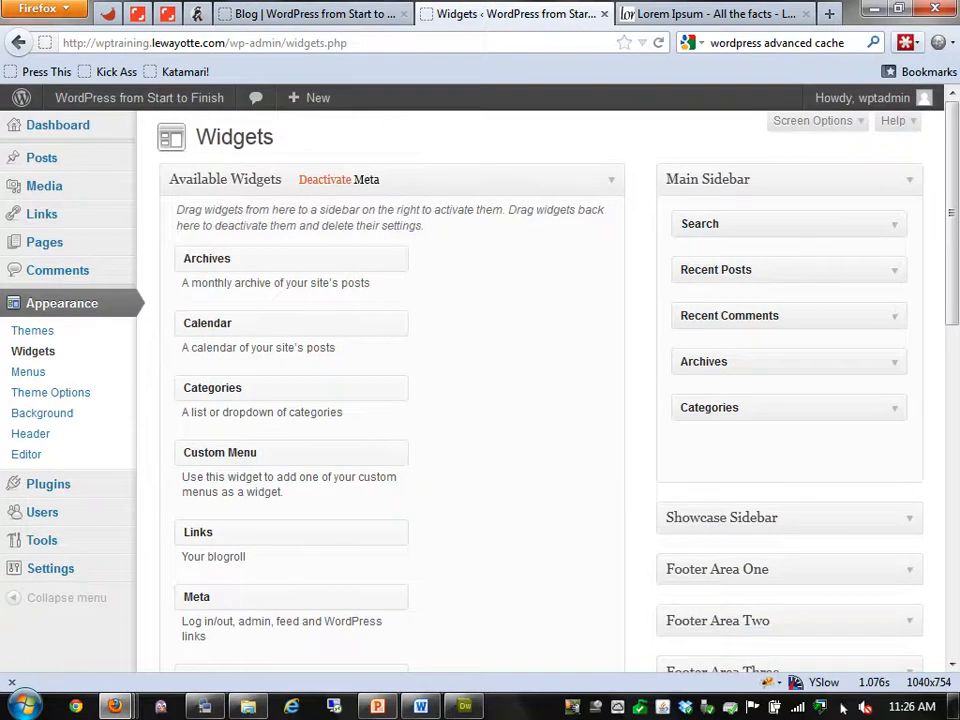
pyautogui.hotkey('ctrl', 'shift', 'Tab')
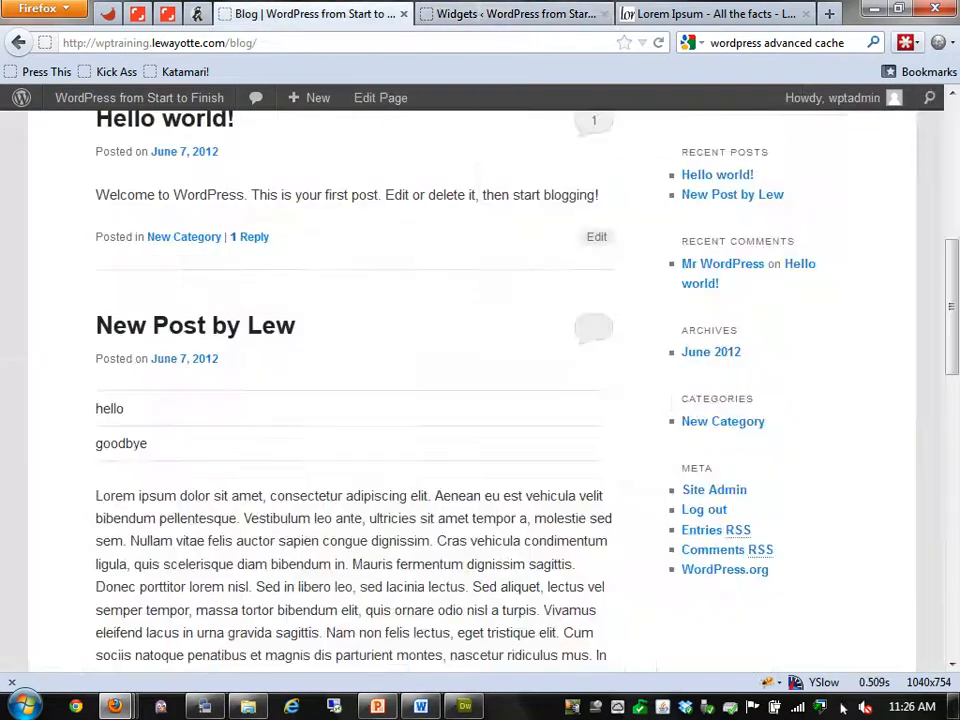
pyautogui.press('F5')
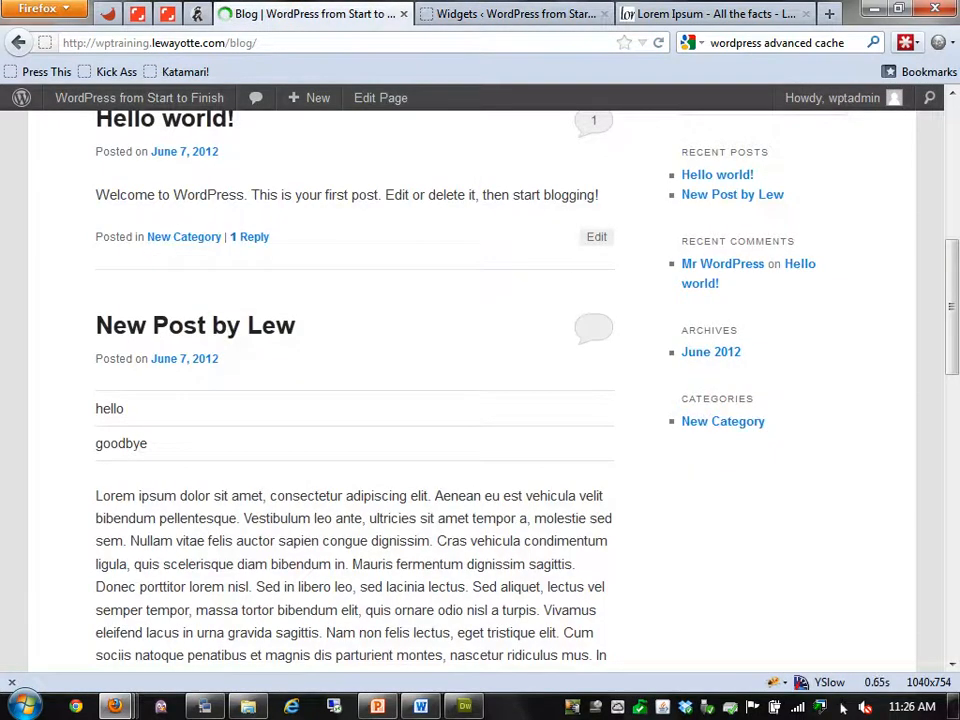
pyautogui.hotkey('ctrl', 'Tab')
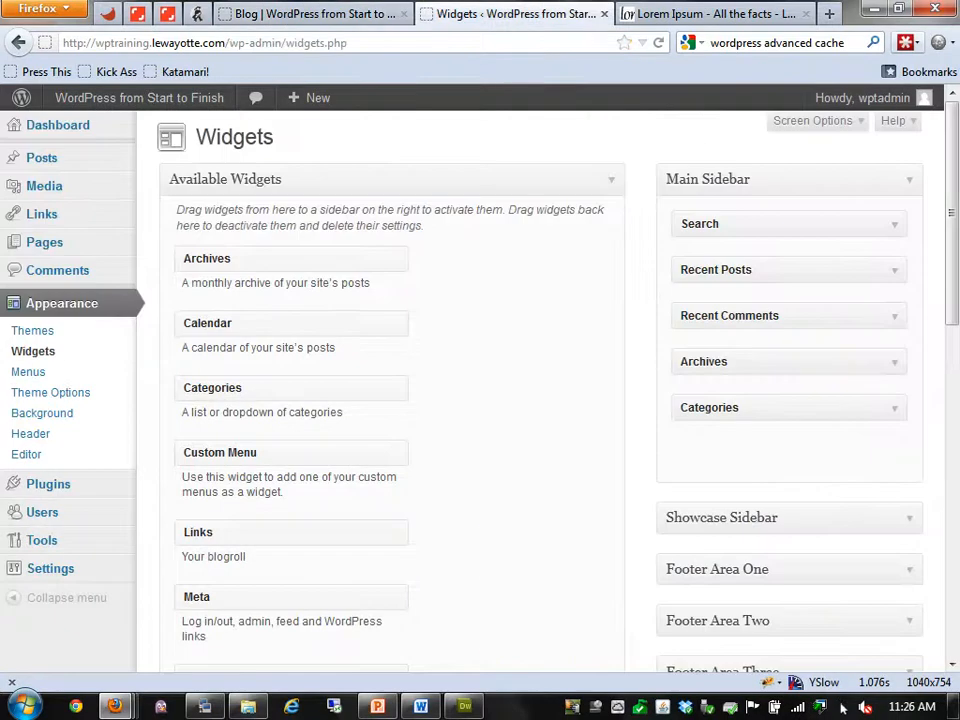
# Add a Blogroll Links widget below Search, check it on the blog, then delete it
pyautogui.moveTo(250, 532); pyautogui.dragTo(752, 256)
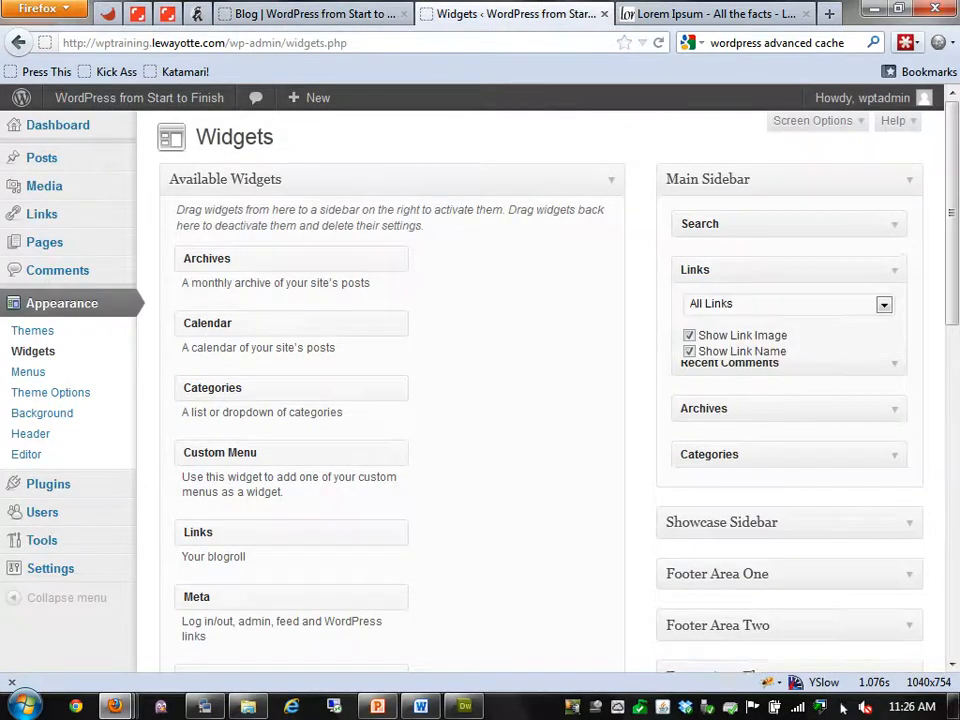
pyautogui.click(884, 304)
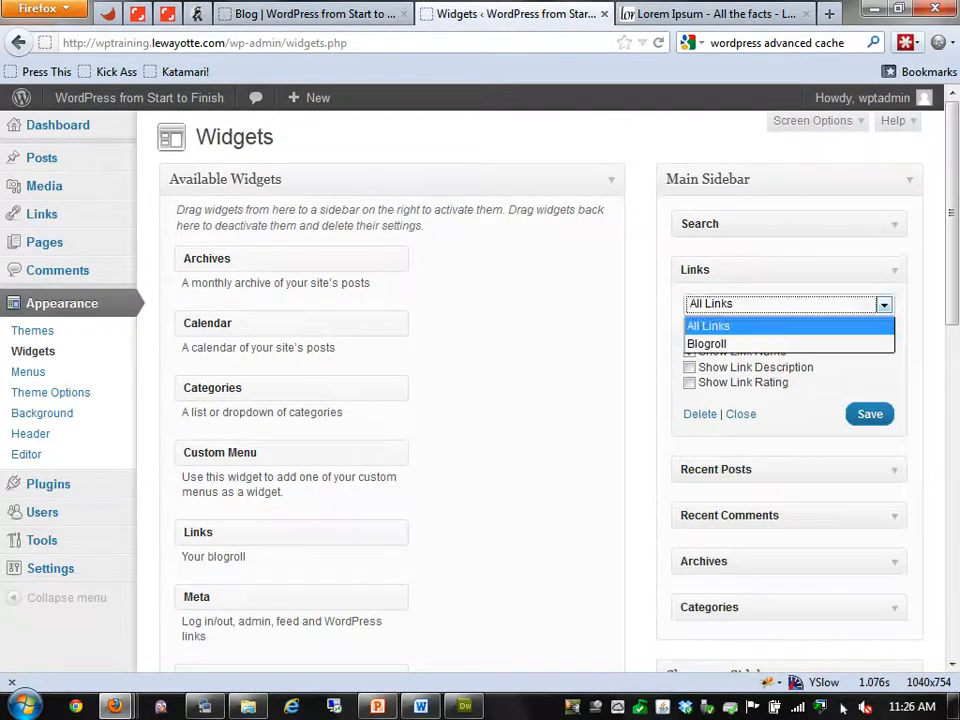
pyautogui.click(707, 344)
pyautogui.hotkey('ctrl', 'pageup')
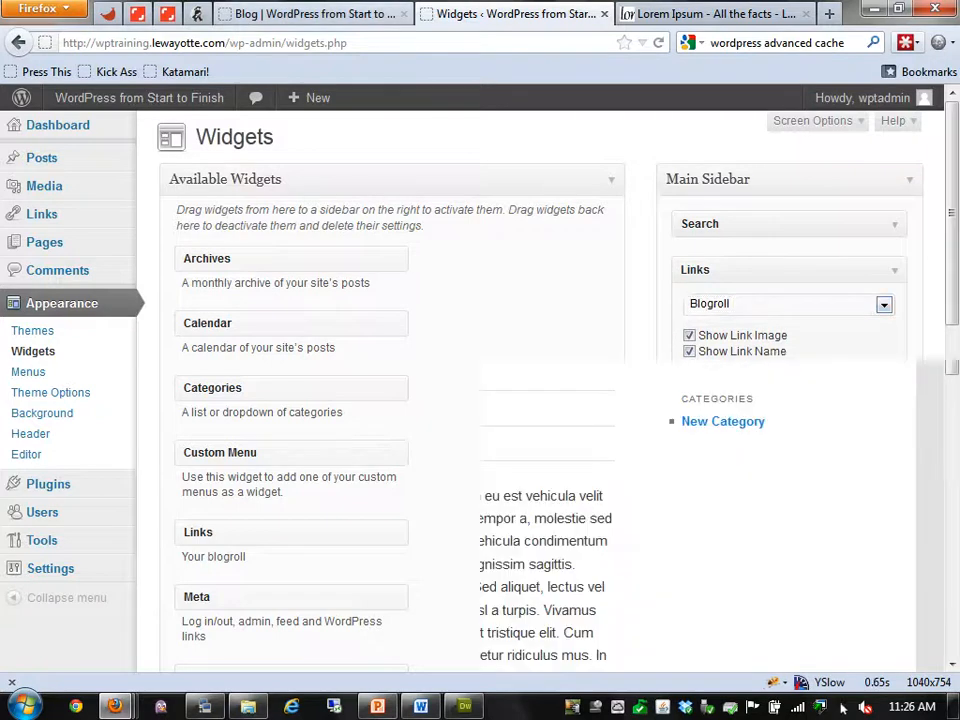
pyautogui.press('F5')
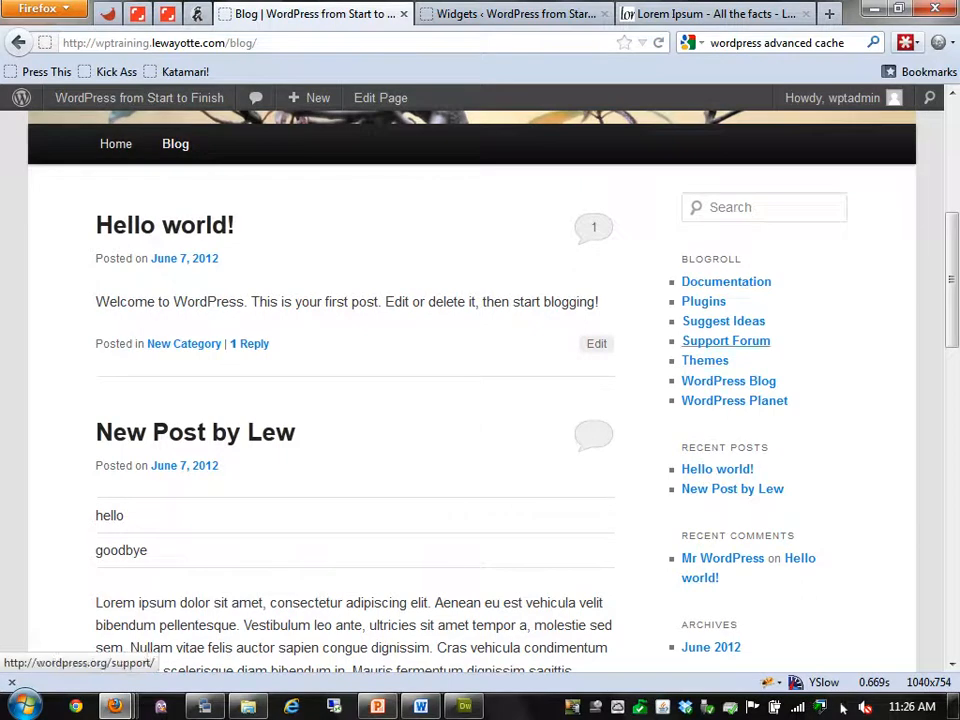
pyautogui.click(515, 13)
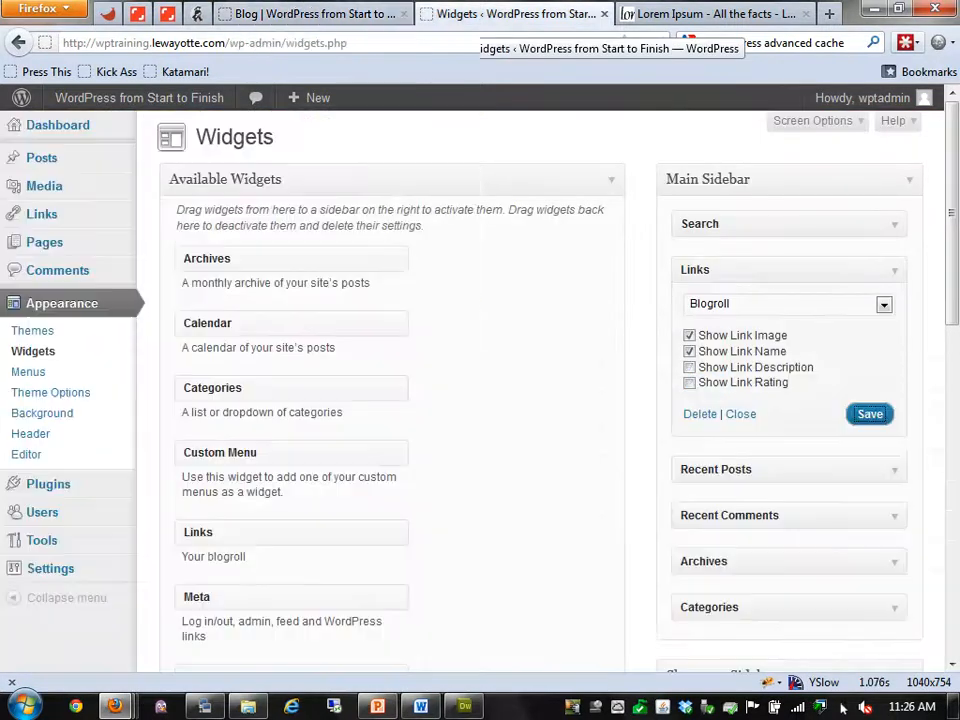
pyautogui.click(700, 413)
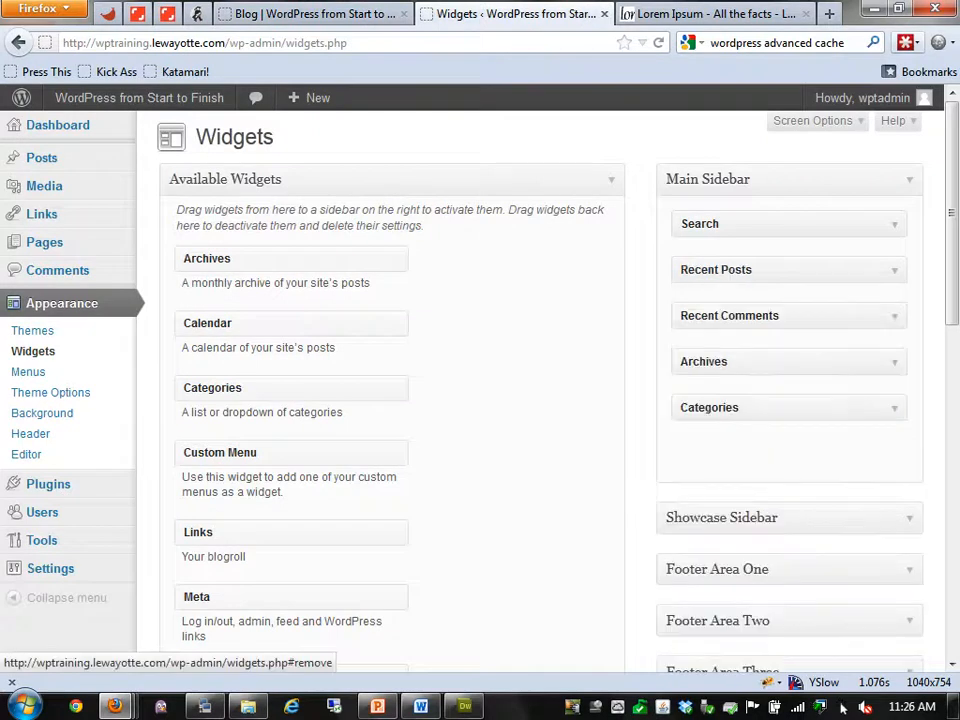
# Put the Meta widget back into Main Sidebar below Categories and reload the blog to see it
pyautogui.moveTo(196, 596); pyautogui.dragTo(700, 450)
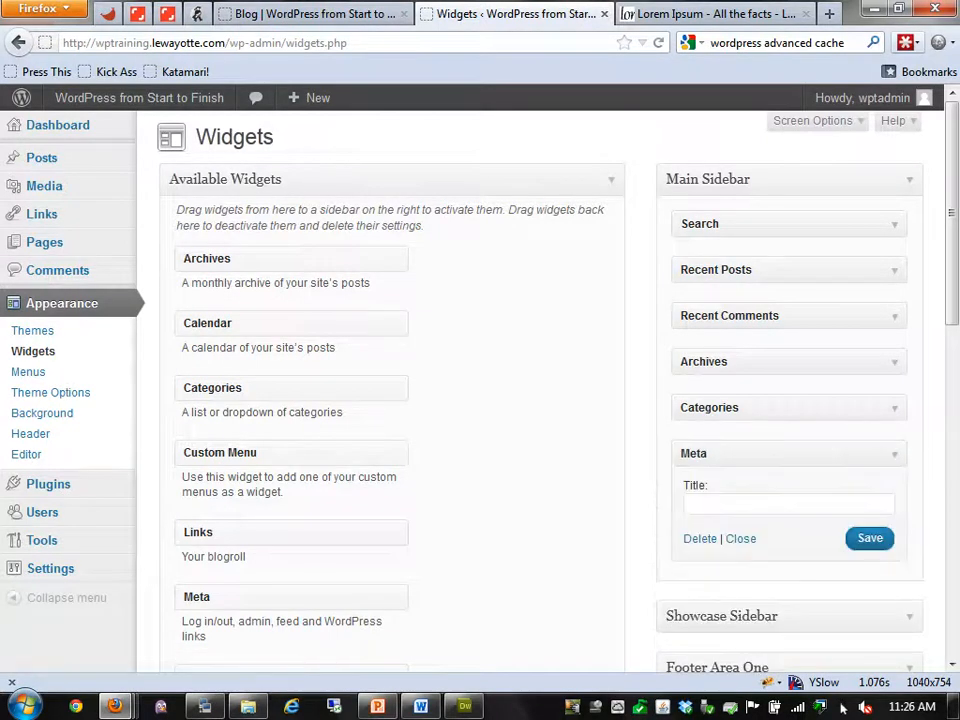
pyautogui.click(315, 14)
pyautogui.click(659, 43)
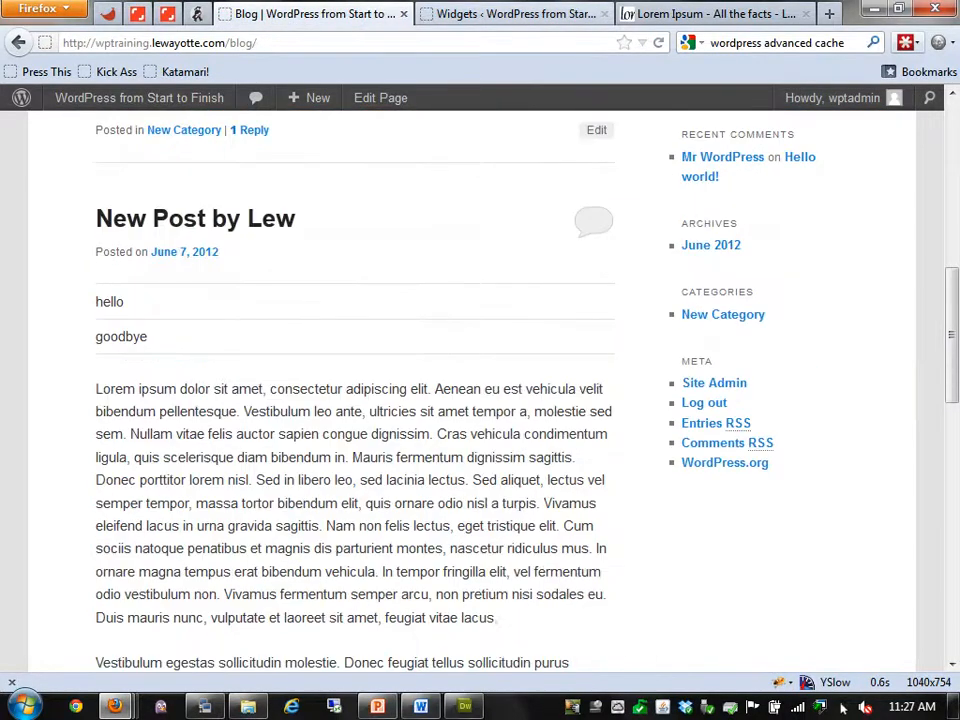
pyautogui.click(515, 14)
# Look at Footer Area One, collapse Main Sidebar, and reload the blog to review its sidebar
pyautogui.scroll(-3, 540, 390)
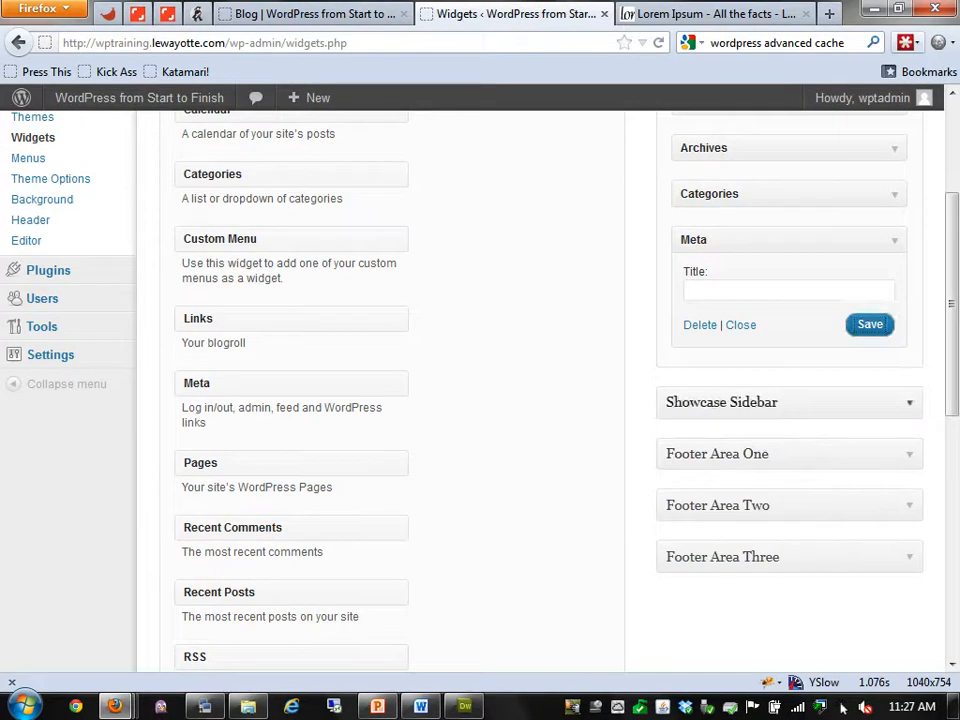
pyautogui.click(790, 454)
pyautogui.click(312, 14)
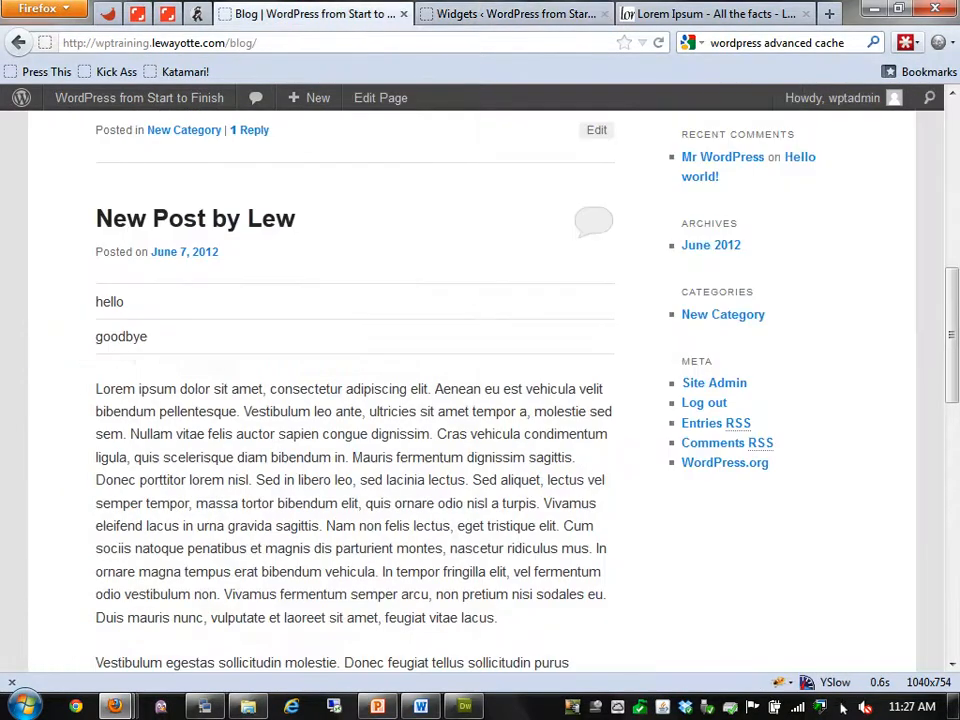
pyautogui.click(514, 14)
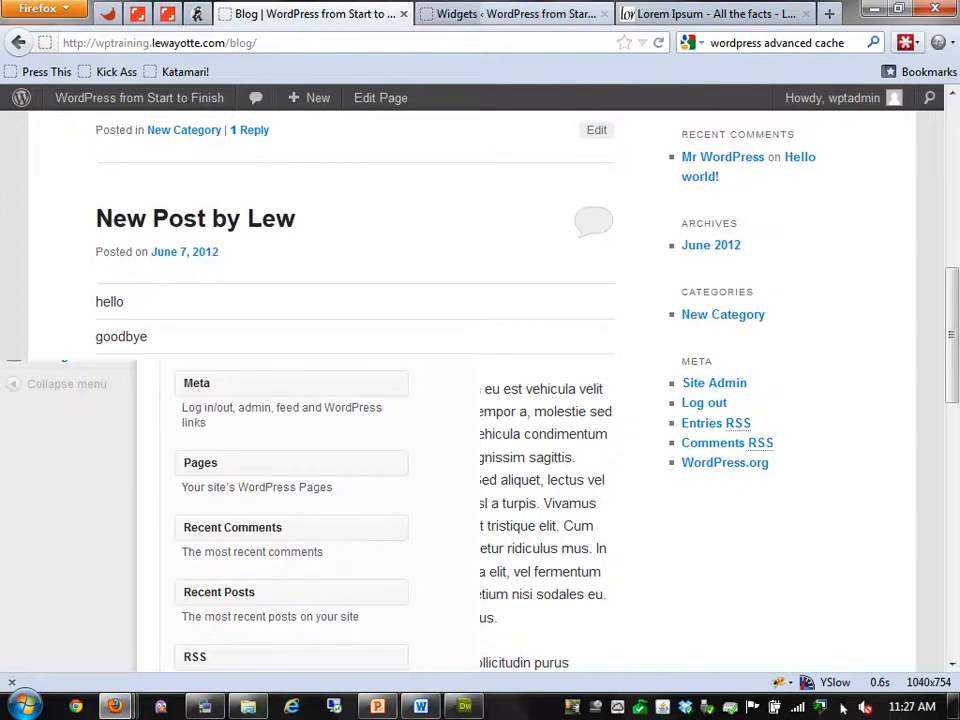
pyautogui.scroll(3, 780, 300)
pyautogui.moveTo(770, 224)
pyautogui.mouseDown()
pyautogui.moveTo(766, 281)
pyautogui.moveTo(777, 267)
pyautogui.moveTo(775, 218)
pyautogui.mouseUp()
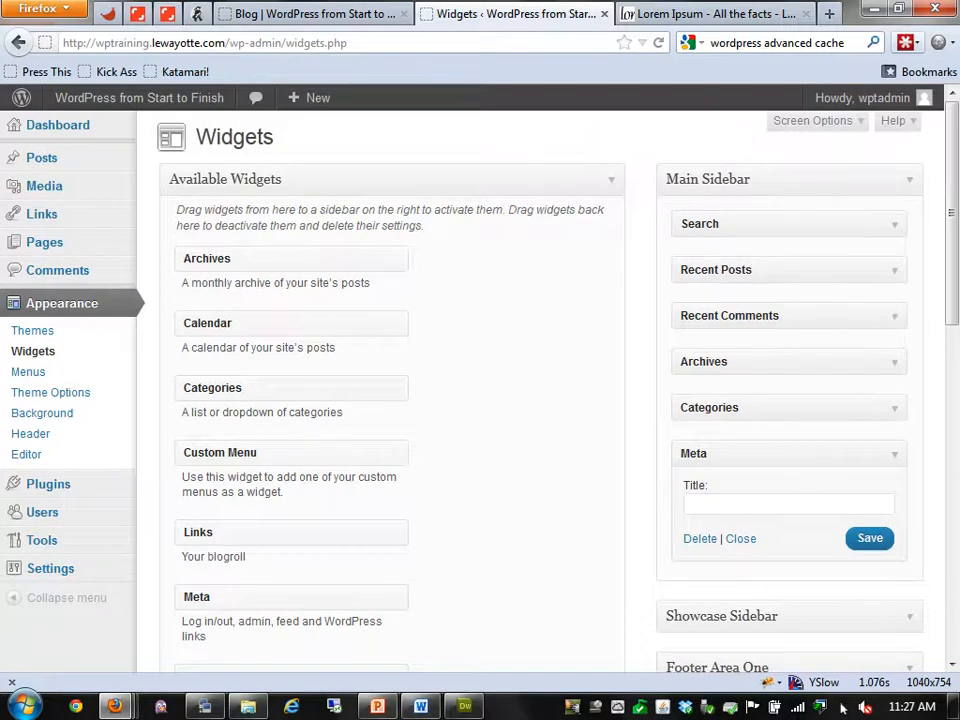
pyautogui.scroll(-2, 540, 390)
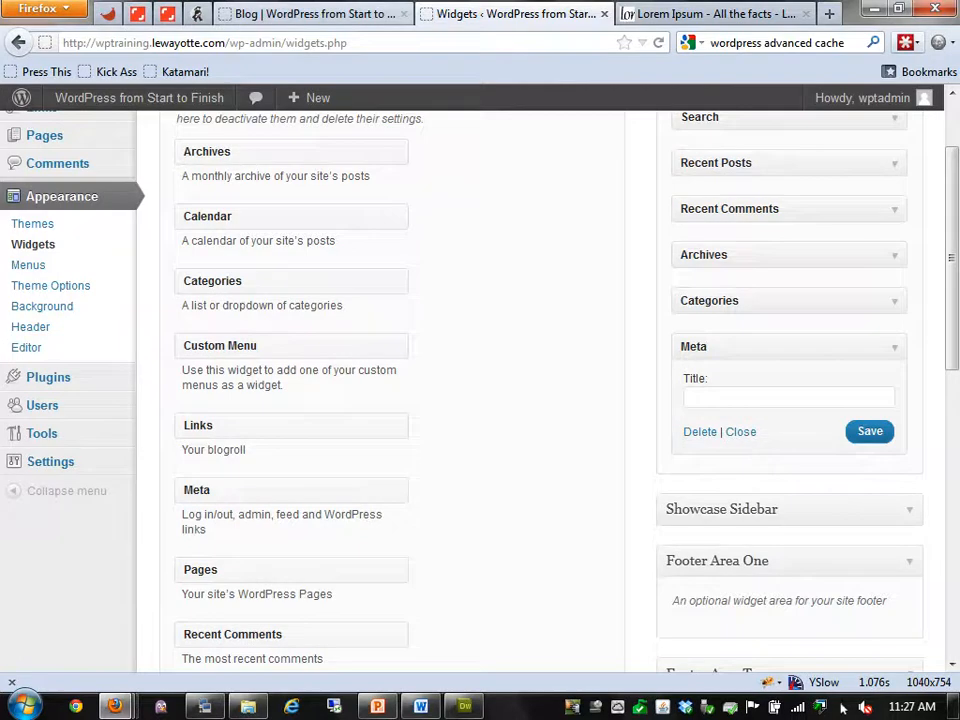
pyautogui.scroll(2, 789, 390)
pyautogui.click(909, 180)
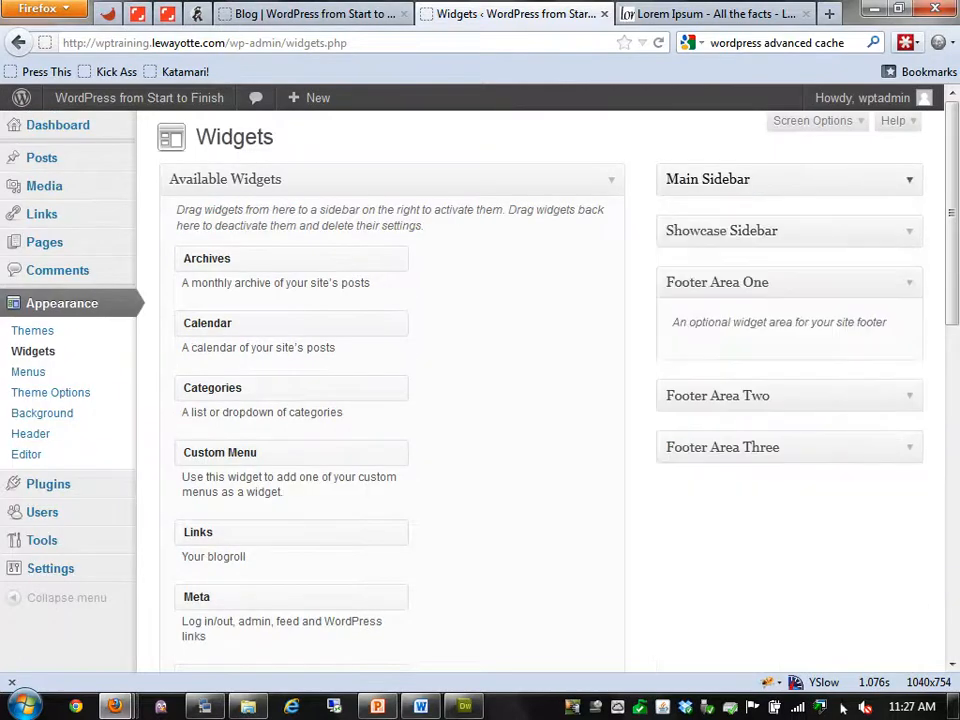
pyautogui.click(310, 13)
pyautogui.press('F5')
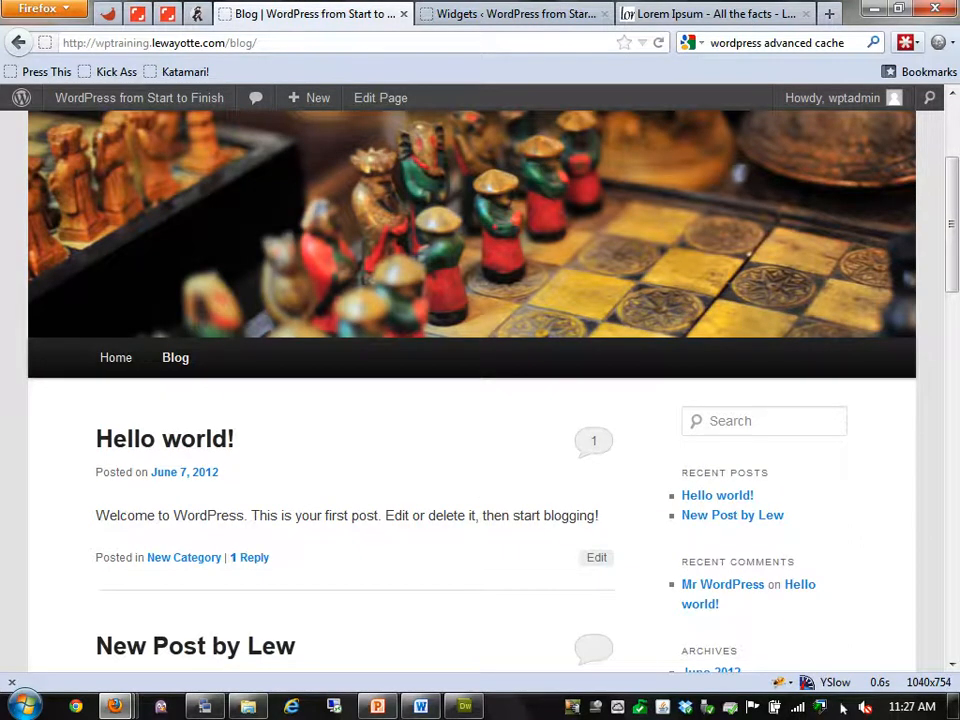
pyautogui.scroll(-2, 480, 390)
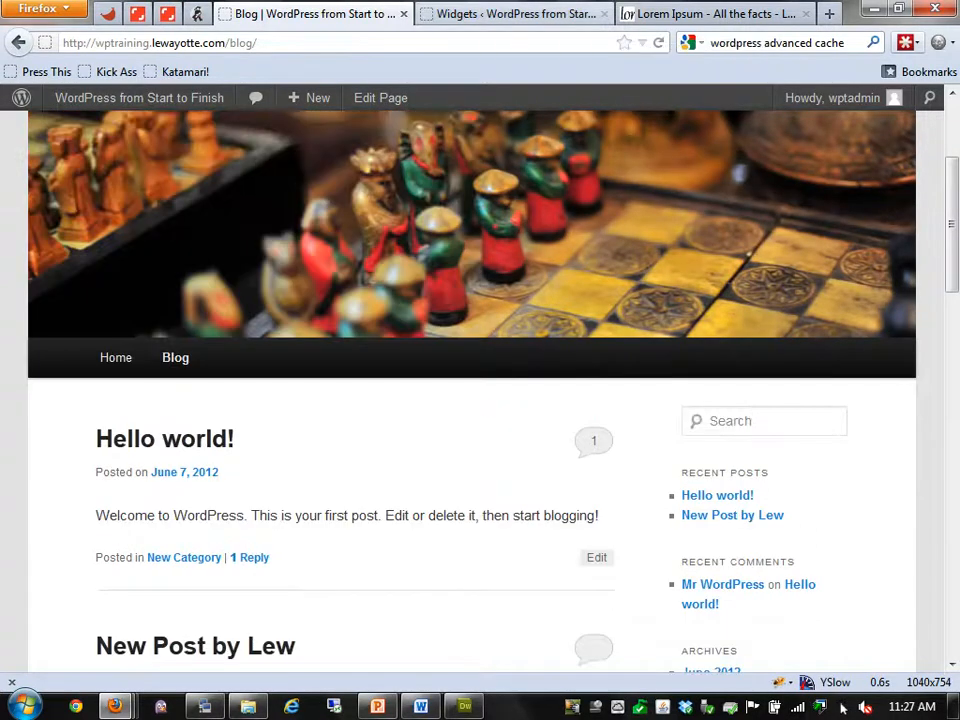
# Start a new page titled 'Showcase Page' using the Showcase Template
pyautogui.click(515, 14)
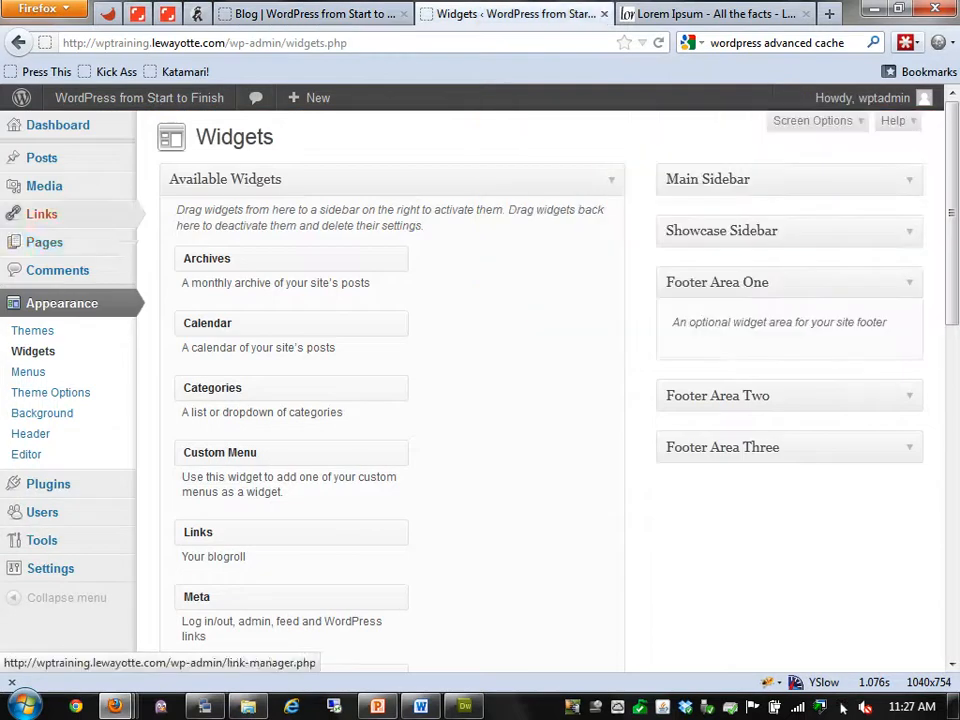
pyautogui.moveTo(44, 242)
pyautogui.click(178, 242)
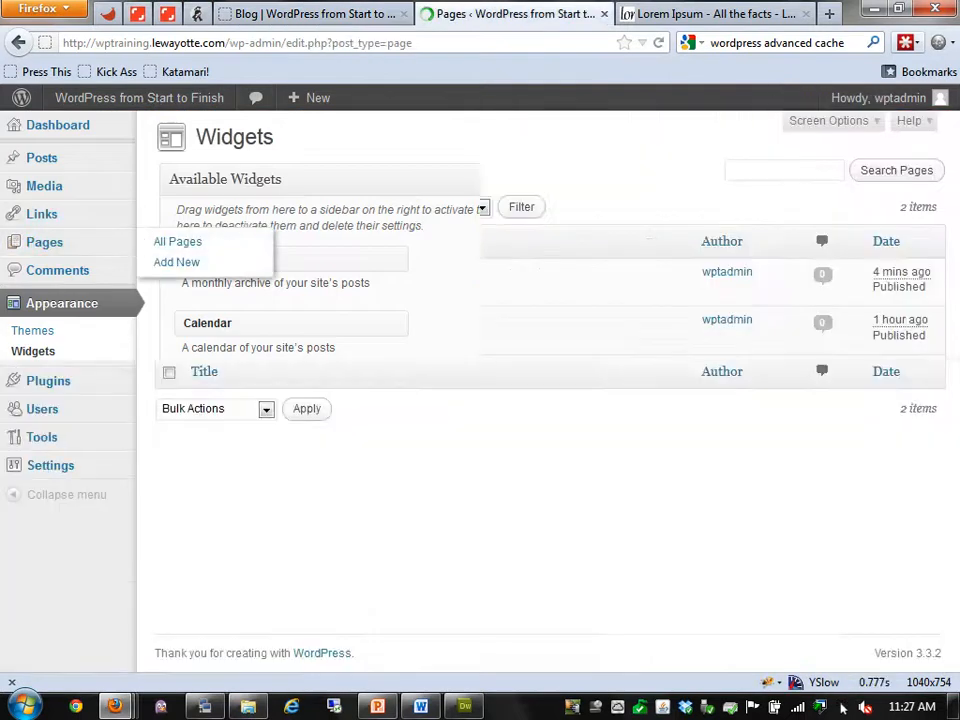
pyautogui.click(297, 137)
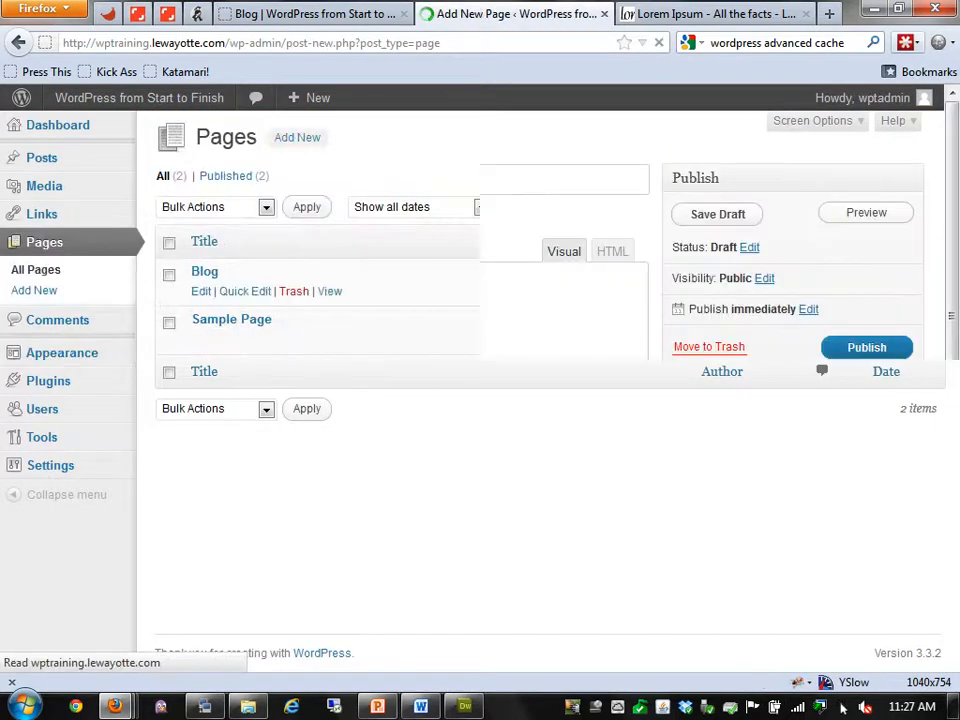
pyautogui.write('Show')
pyautogui.write('case Pag')
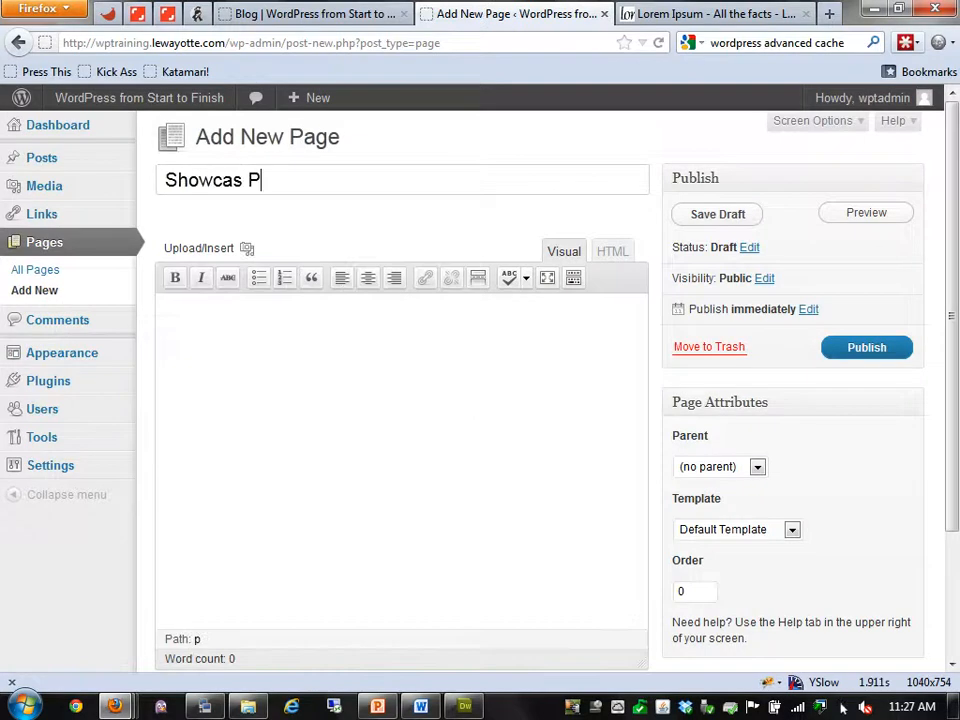
pyautogui.write('e')
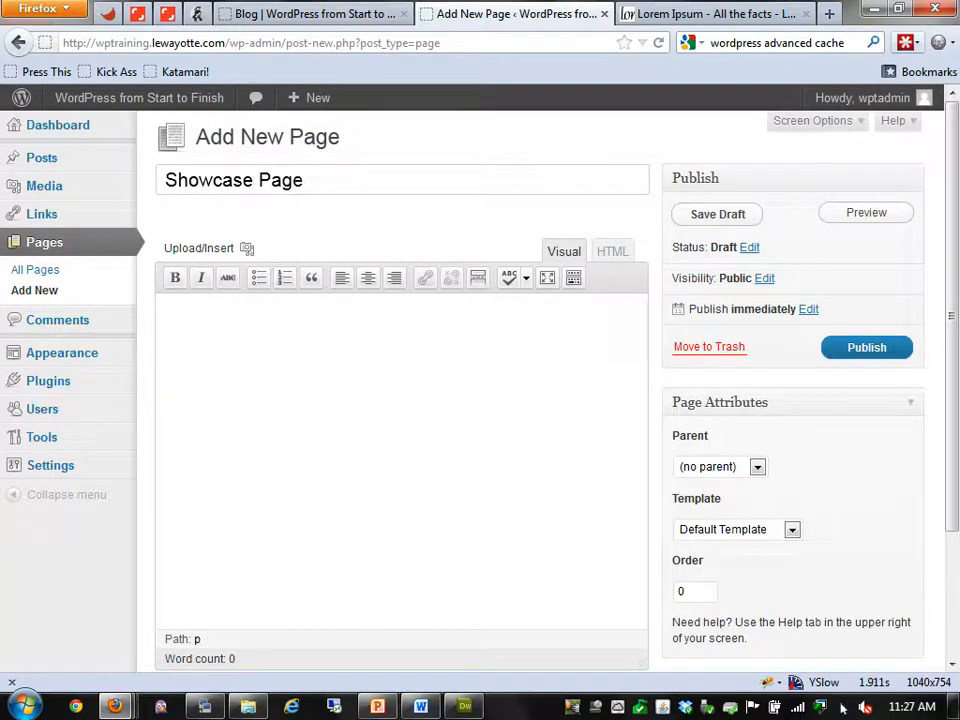
pyautogui.click(791, 530)
pyautogui.click(732, 568)
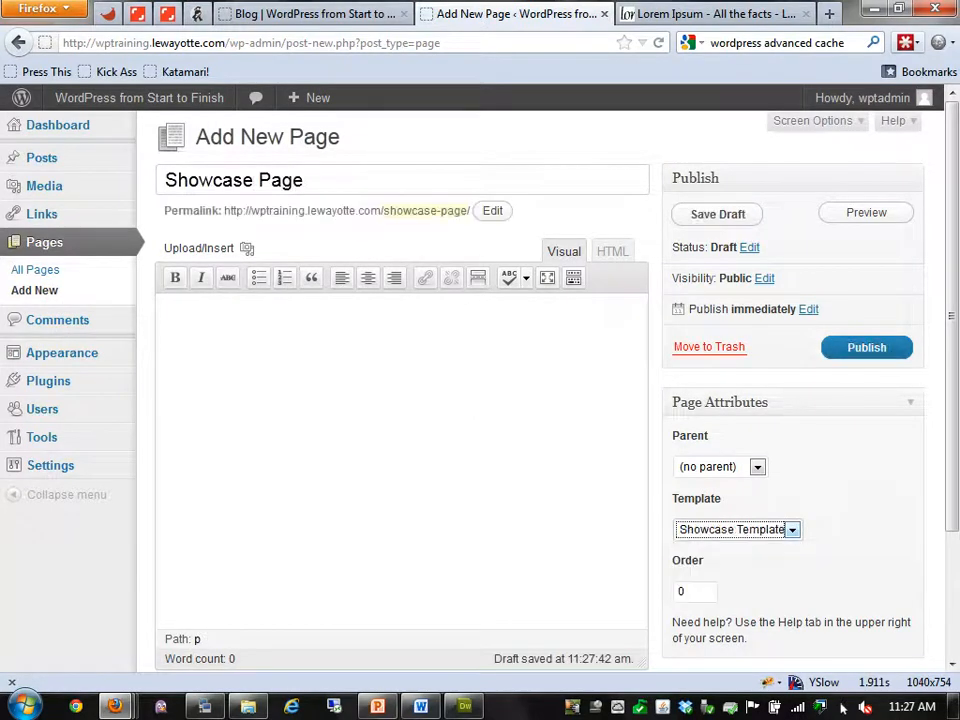
# Paste Lorem ipsum text as the body, publish, and open the live page in a new tab
pyautogui.click(503, 388)
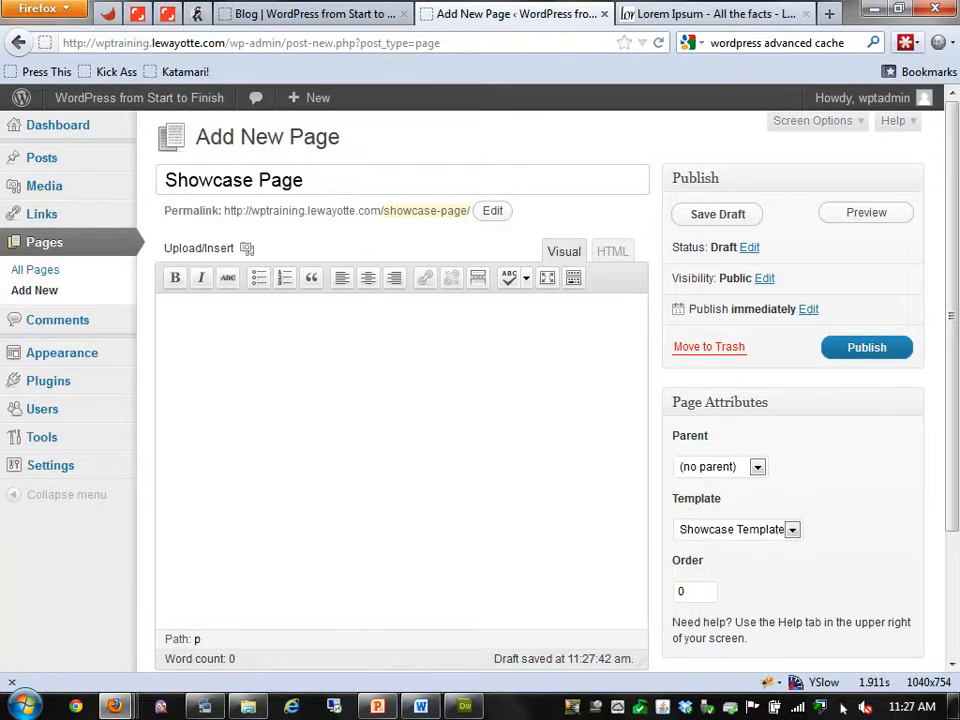
pyautogui.hotkey('ctrl', 'Tab')
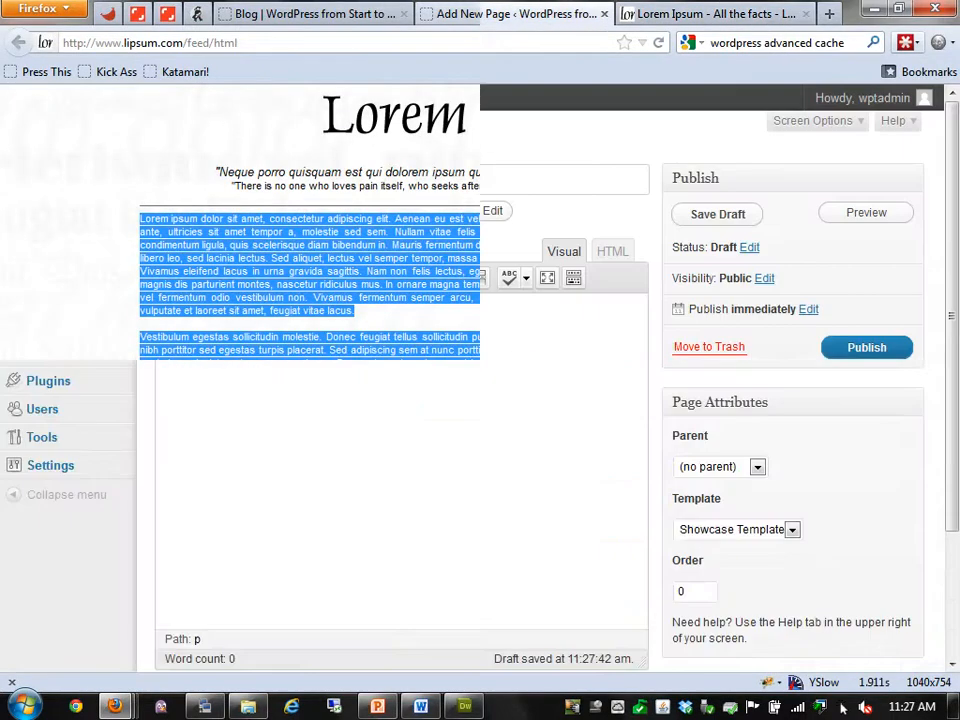
pyautogui.hotkey('ctrl', 'c')
pyautogui.hotkey('ctrl', 'shift', 'Tab')
pyautogui.hotkey('ctrl', 'v')
pyautogui.hotkey('alt', 'shift', 'p')
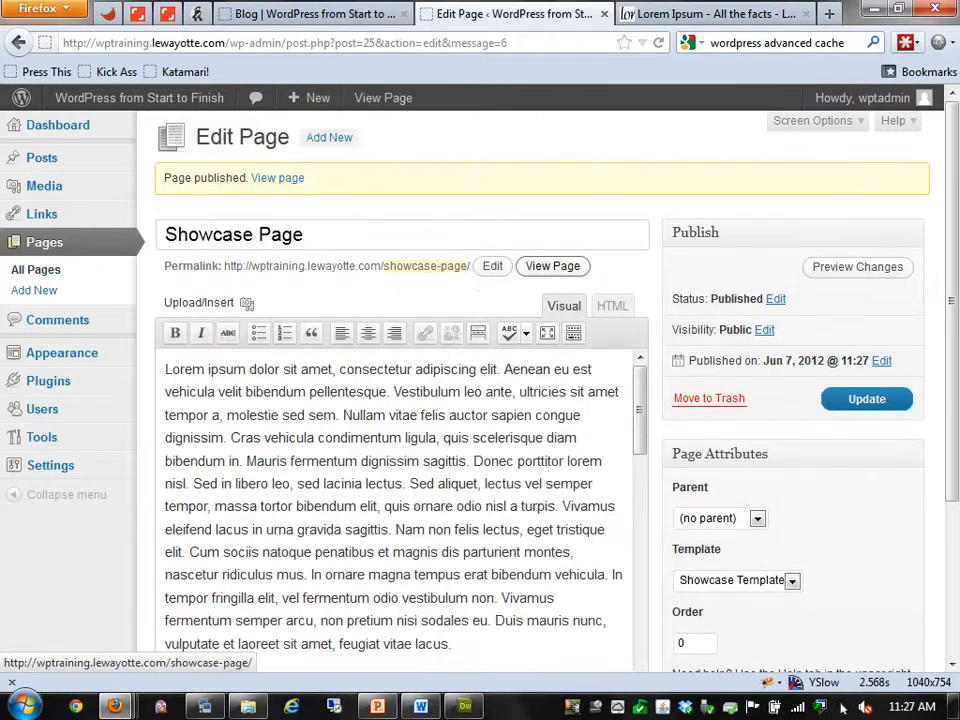
pyautogui.rightClick(552, 264)
pyautogui.click(650, 274)
pyautogui.hotkey('ctrl', 'Tab')
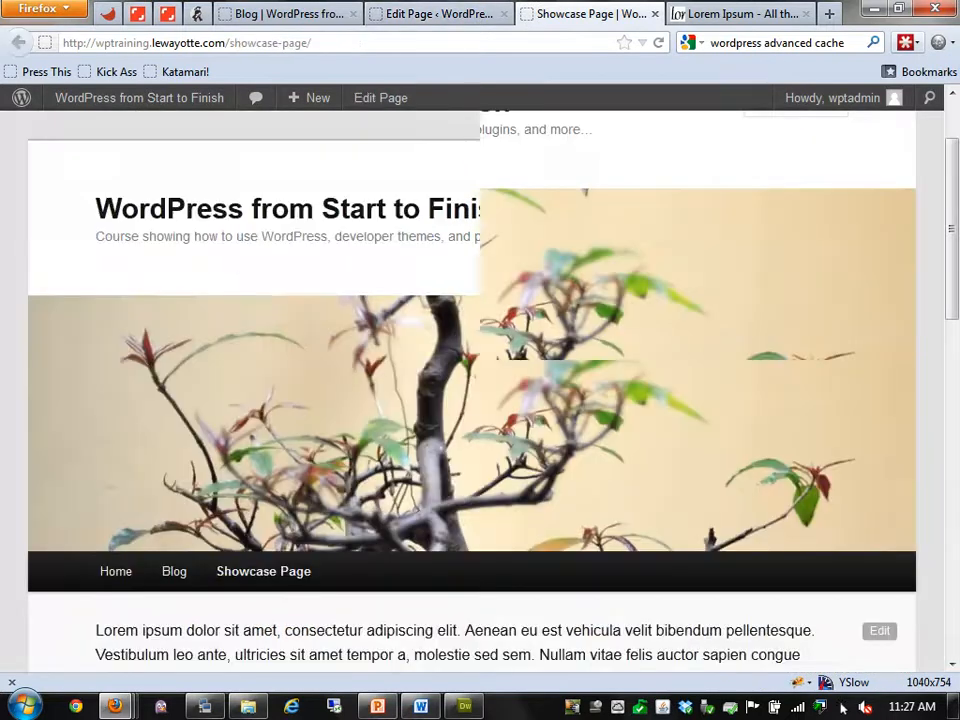
# Look over the live Showcase Page, then return to the admin tab
pyautogui.scroll(-10, 480, 390)
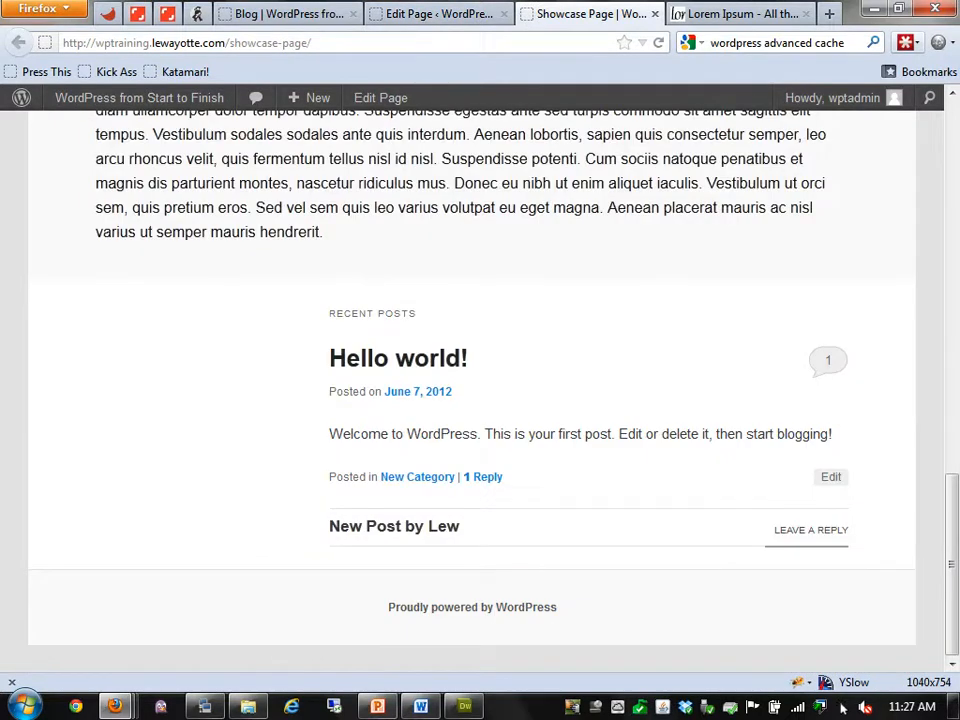
pyautogui.scroll(5, 480, 390)
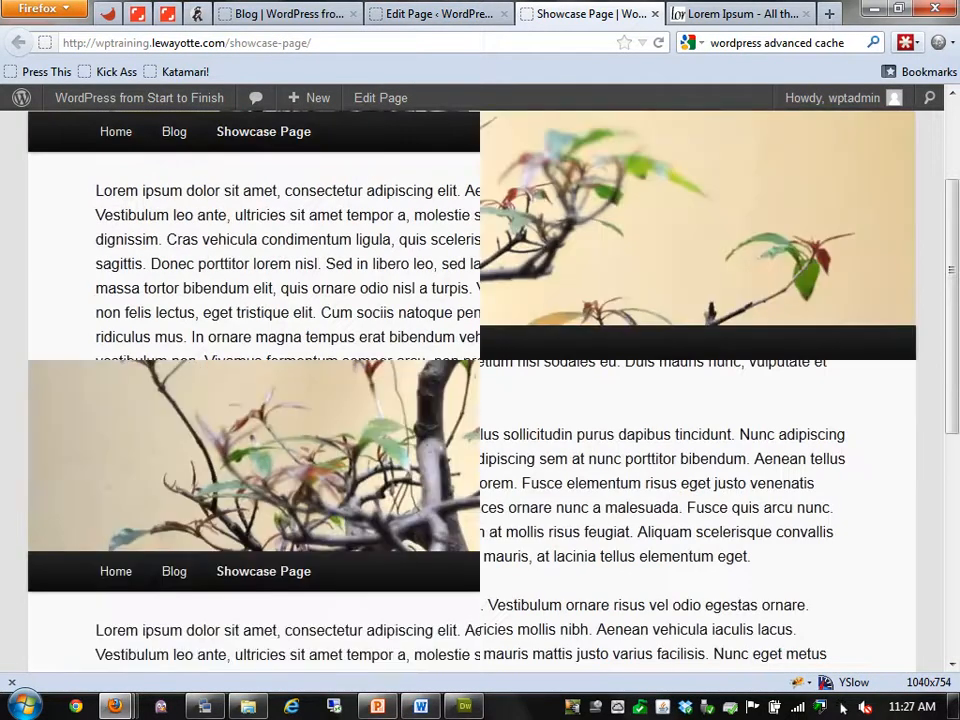
pyautogui.hotkey('ctrl', 'pageup')
pyautogui.hotkey('ctrl', 'pageup')
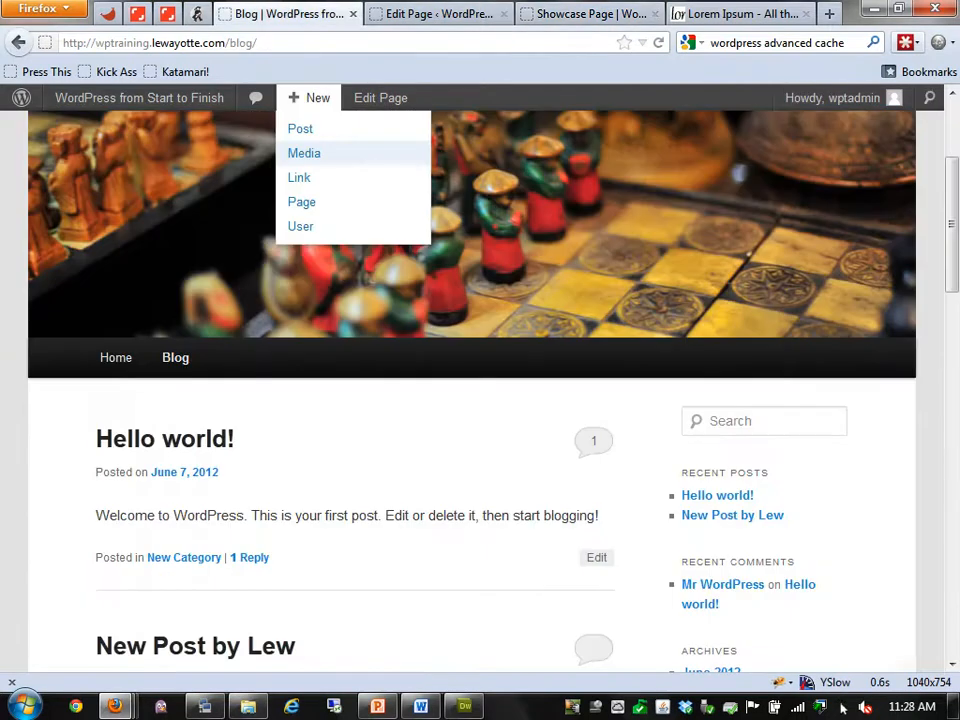
pyautogui.hotkey('ctrl', 'pagedown')
# Add a Links widget to the Showcase Sidebar and reload the live page to see the Blogroll list
pyautogui.click(174, 373)
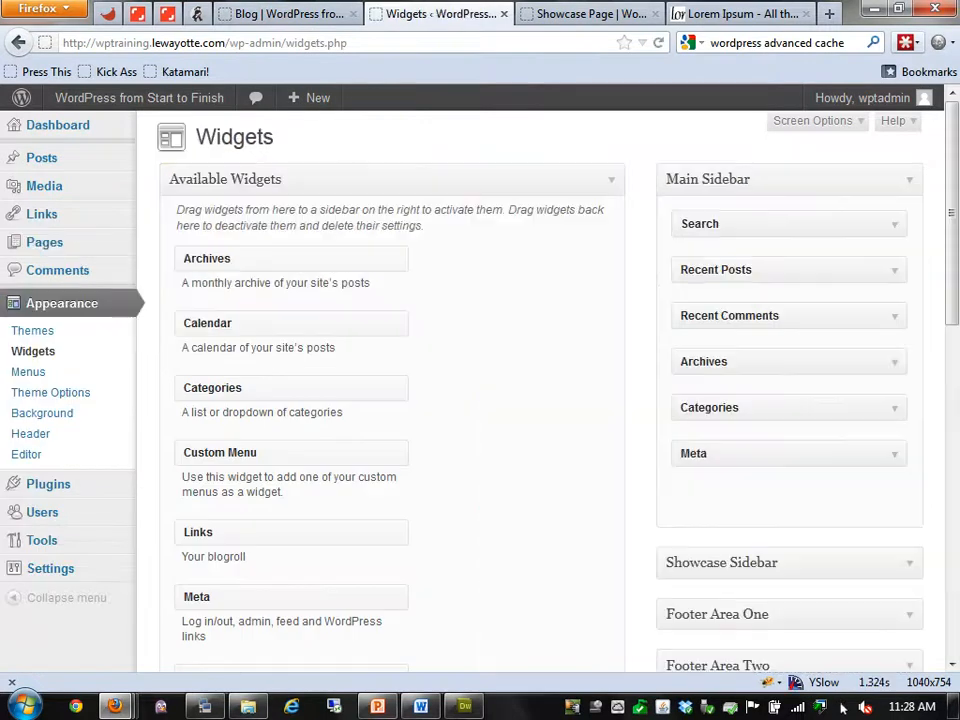
pyautogui.scroll(-4, 790, 349)
pyautogui.click(750, 349)
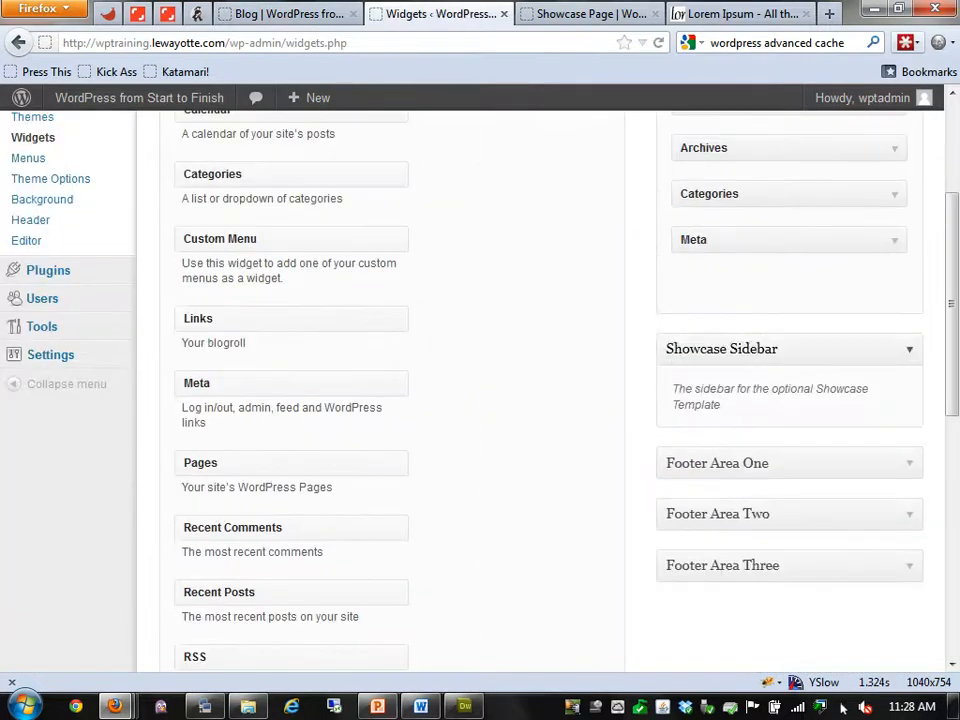
pyautogui.moveTo(250, 318); pyautogui.dragTo(801, 440)
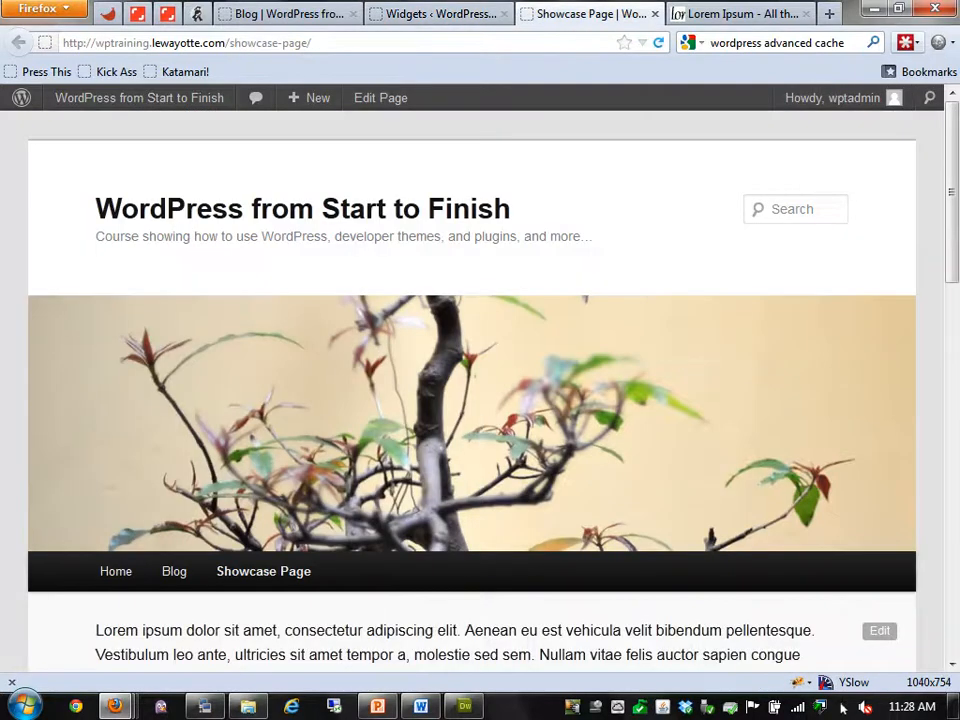
pyautogui.press('F5')
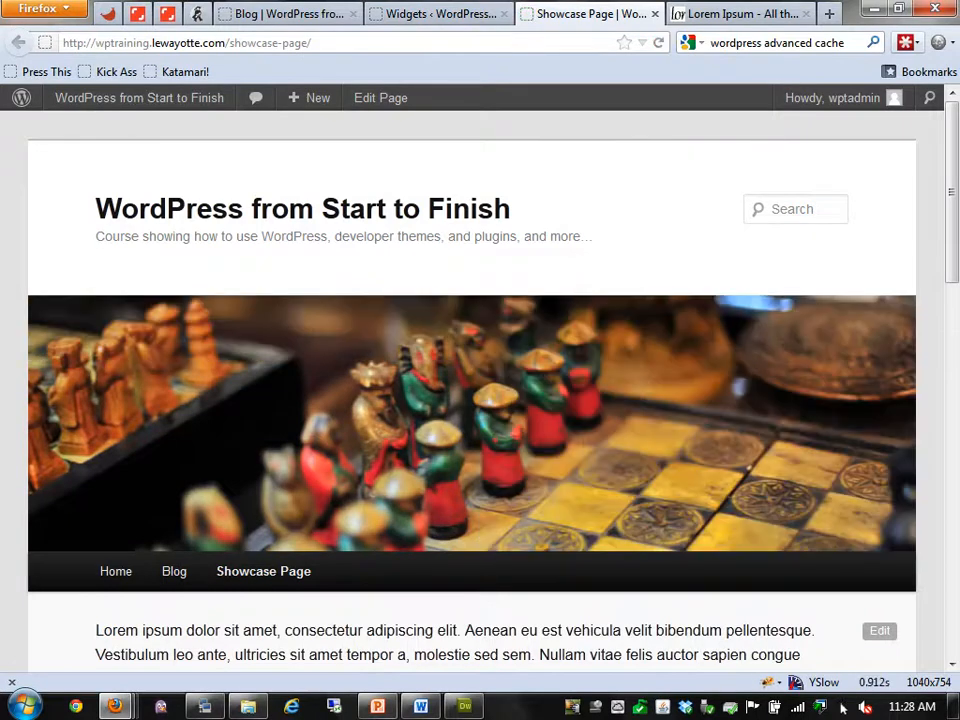
pyautogui.press('End')
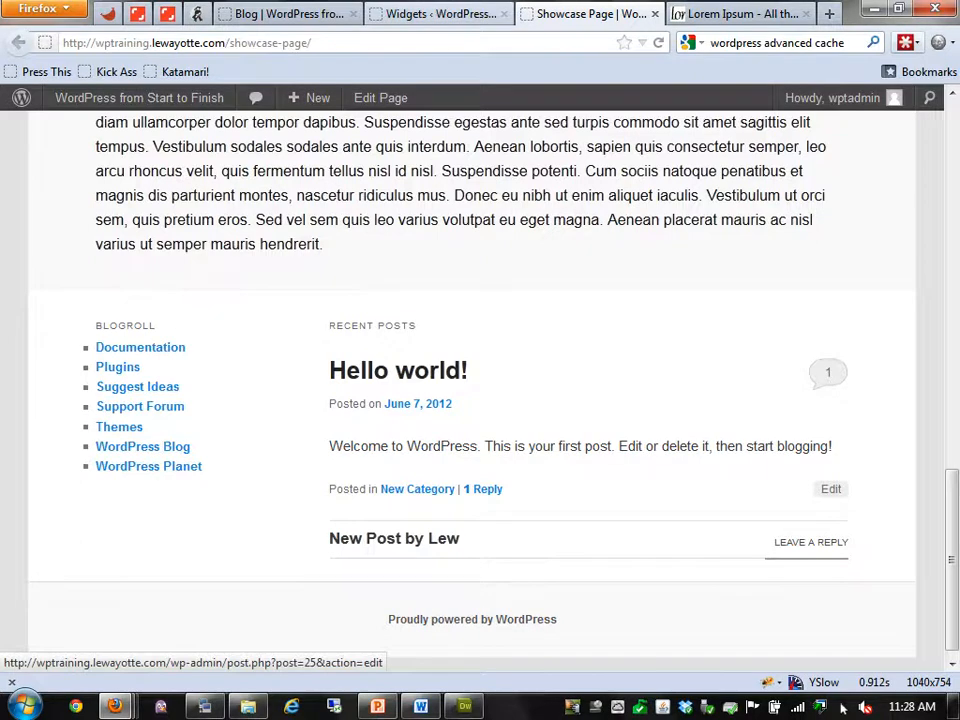
pyautogui.hotkey('ctrl', 'pageup')
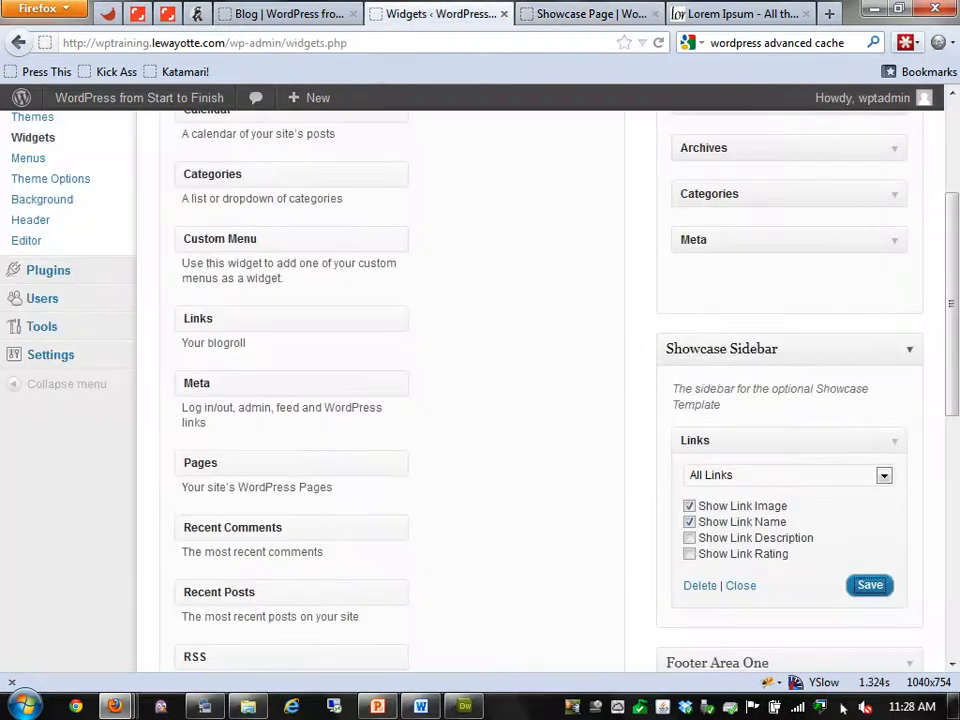
pyautogui.click(895, 441)
# Collapse the Showcase Sidebar and drag a Search widget into Footer Area One
pyautogui.click(908, 349)
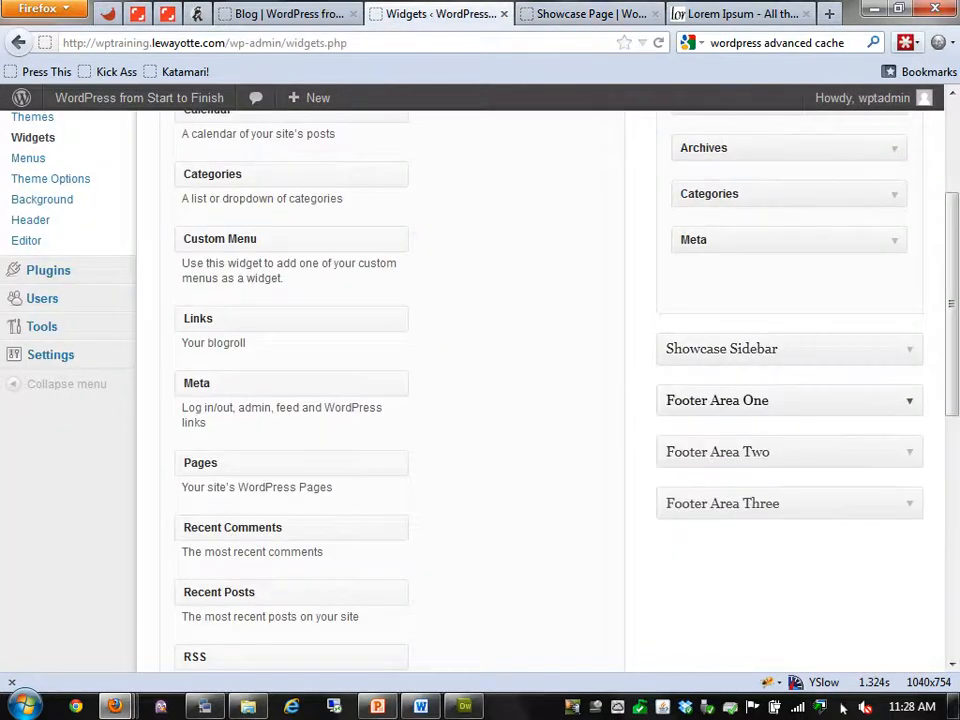
pyautogui.hotkey('ctrl', 'pagedown')
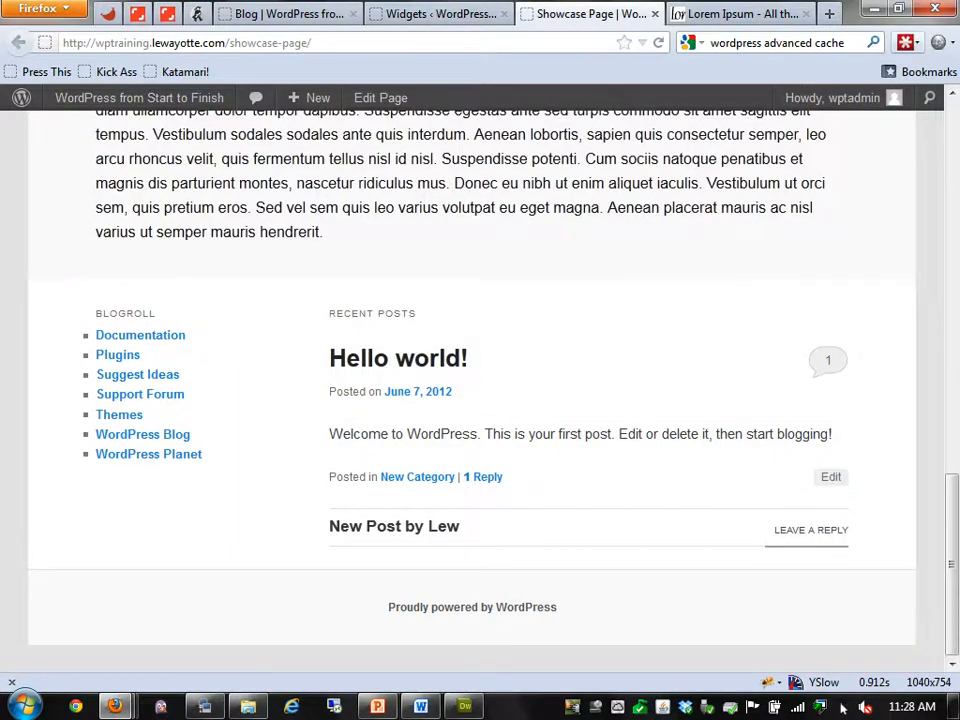
pyautogui.hotkey('ctrl', 'pageup')
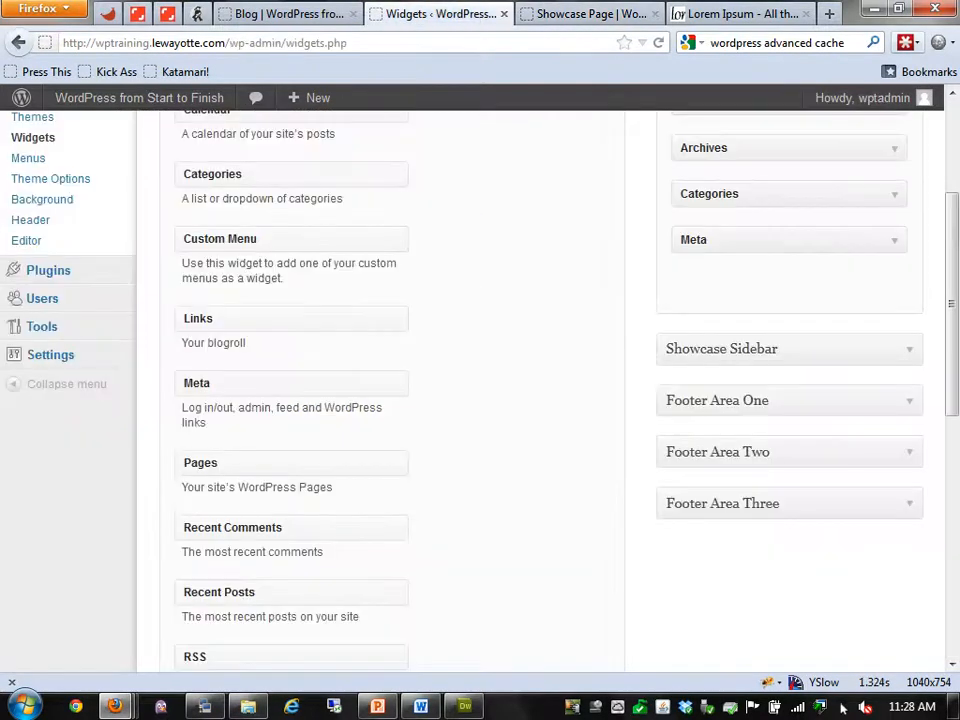
pyautogui.click(908, 401)
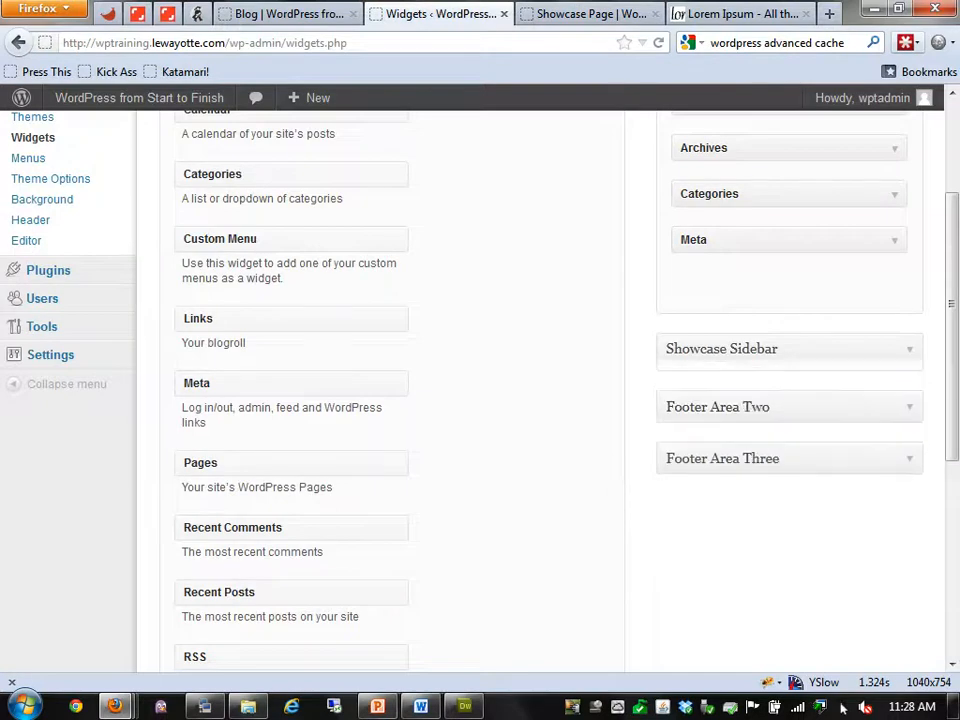
pyautogui.scroll(-4, 540, 390)
pyautogui.moveTo(203, 507); pyautogui.dragTo(700, 240)
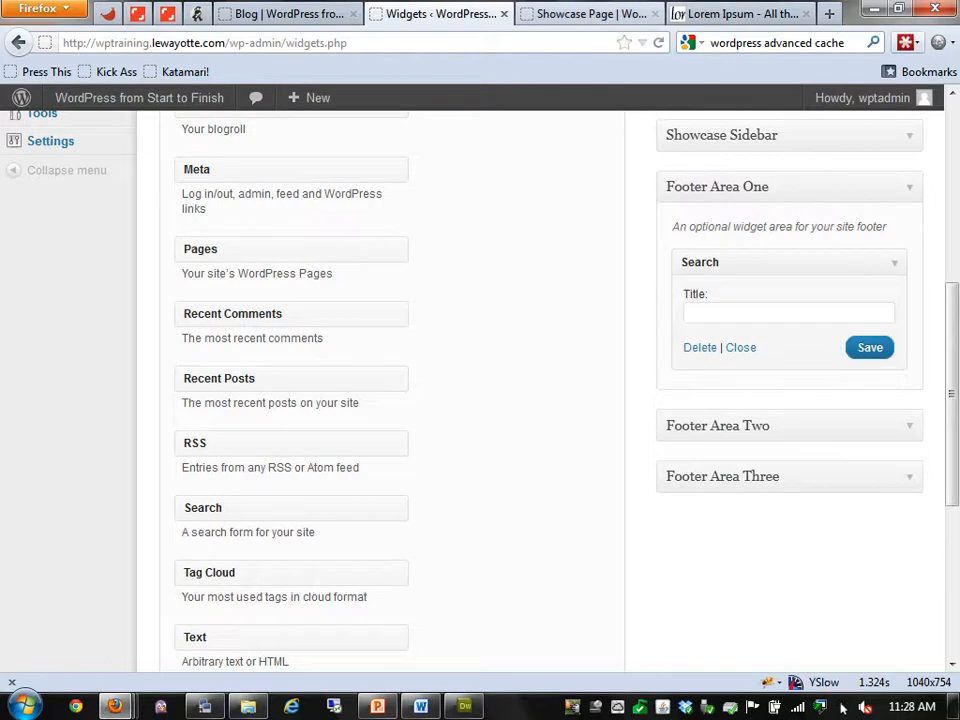
# Reload the Showcase Page to confirm the footer search box, then expand Footer Area Two
pyautogui.click(590, 14)
pyautogui.press('F5')
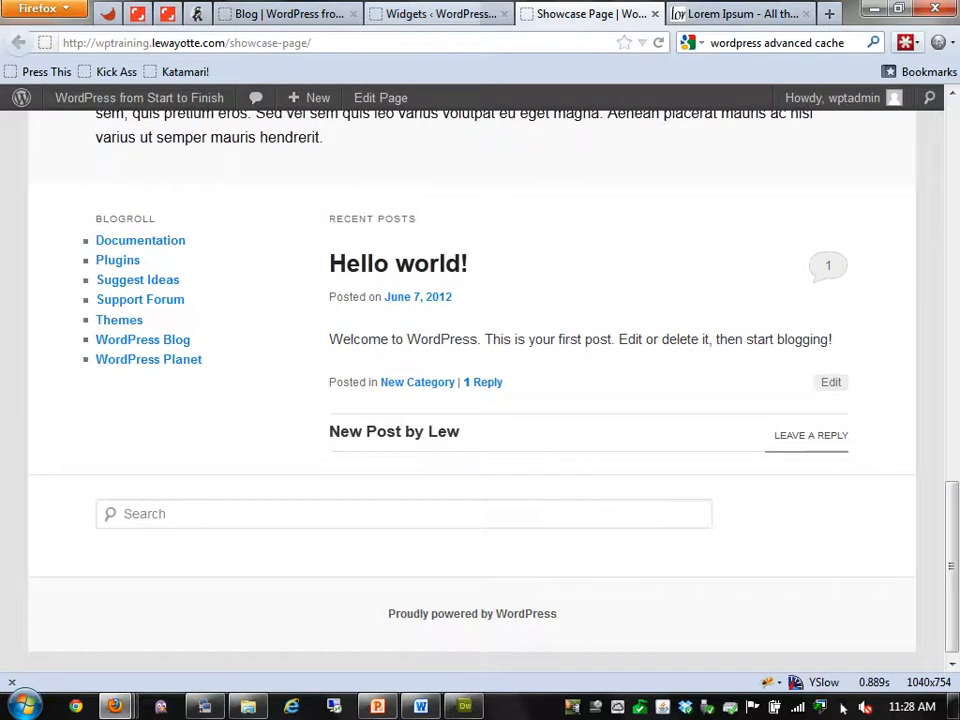
pyautogui.click(439, 14)
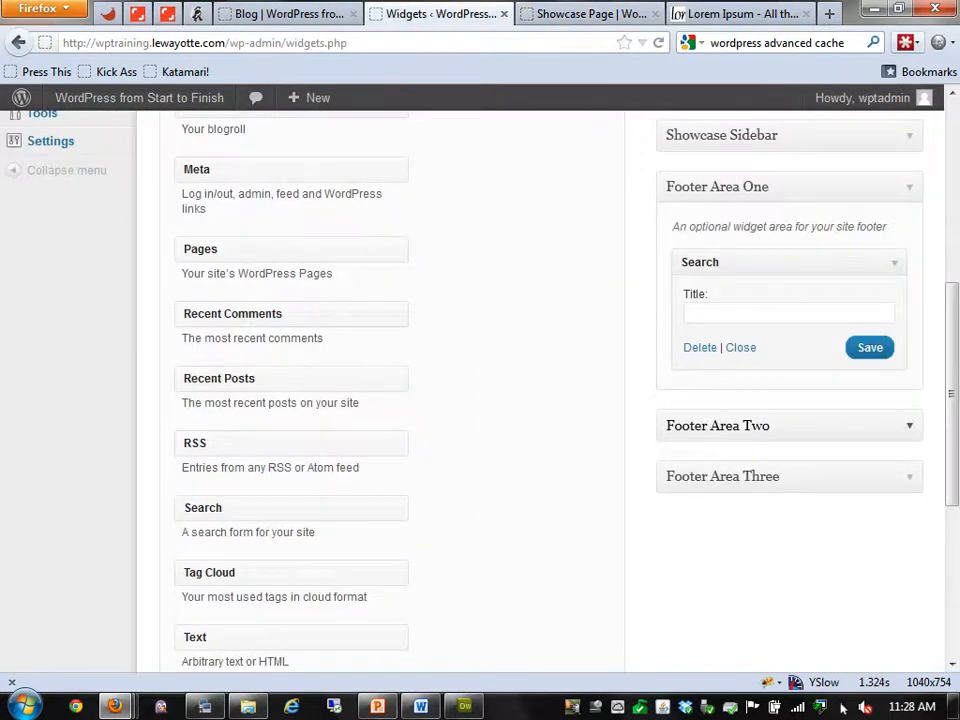
pyautogui.click(909, 426)
# Add a Text widget reading '2' to Footer Area Two and save it
pyautogui.click(909, 538)
pyautogui.scroll(-2, 909, 538)
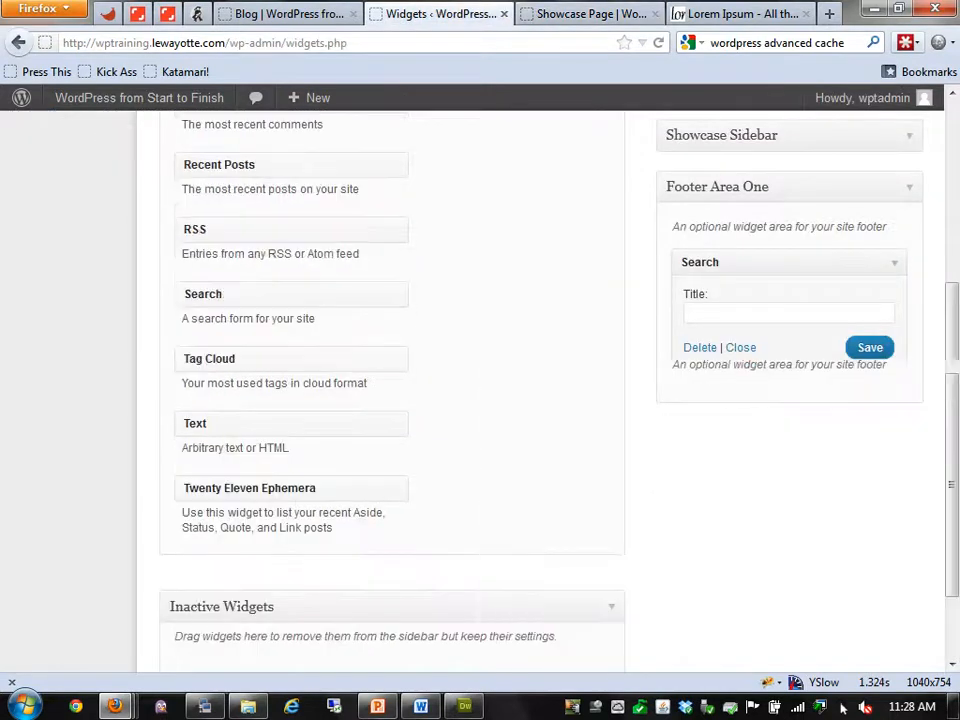
pyautogui.scroll(1, 909, 538)
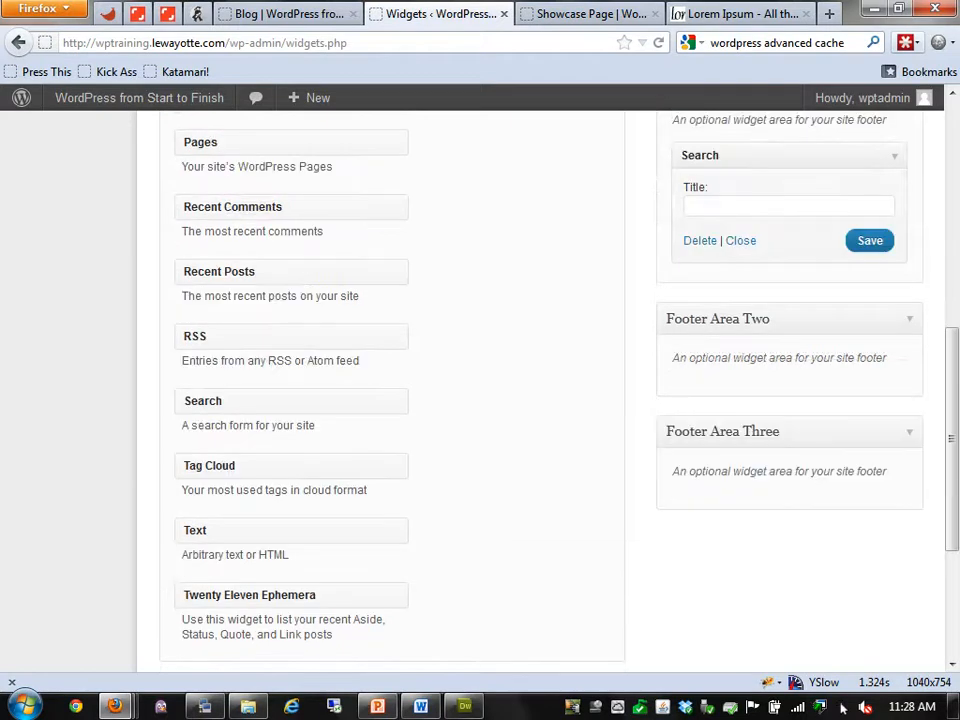
pyautogui.moveTo(291, 531); pyautogui.dragTo(789, 360)
pyautogui.click(600, 520)
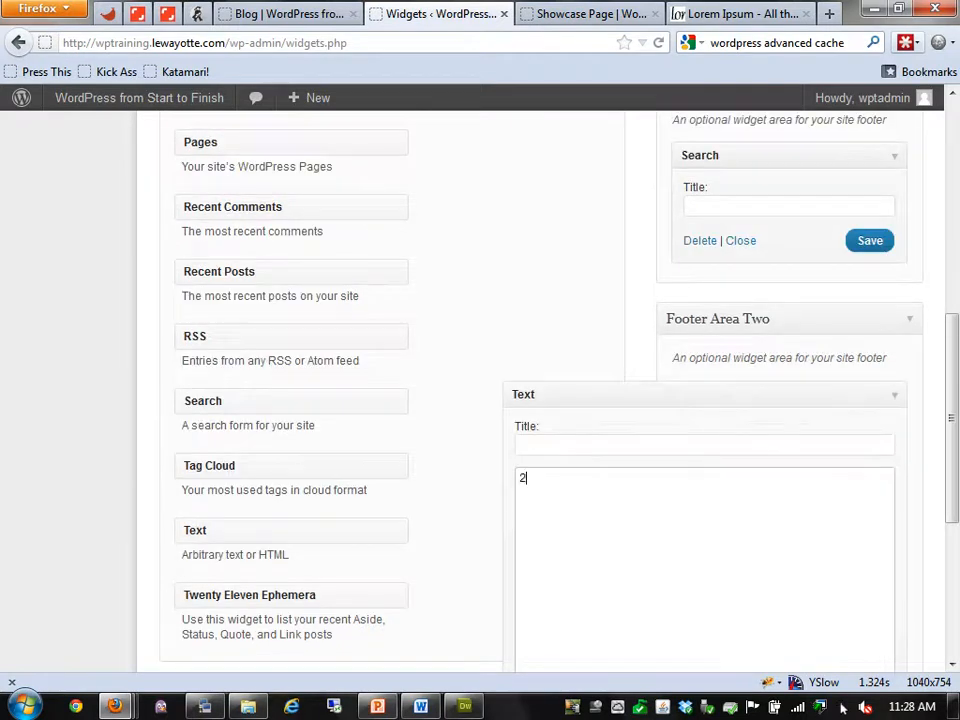
pyautogui.write('2')
pyautogui.scroll(-3, 720, 525)
pyautogui.click(869, 450)
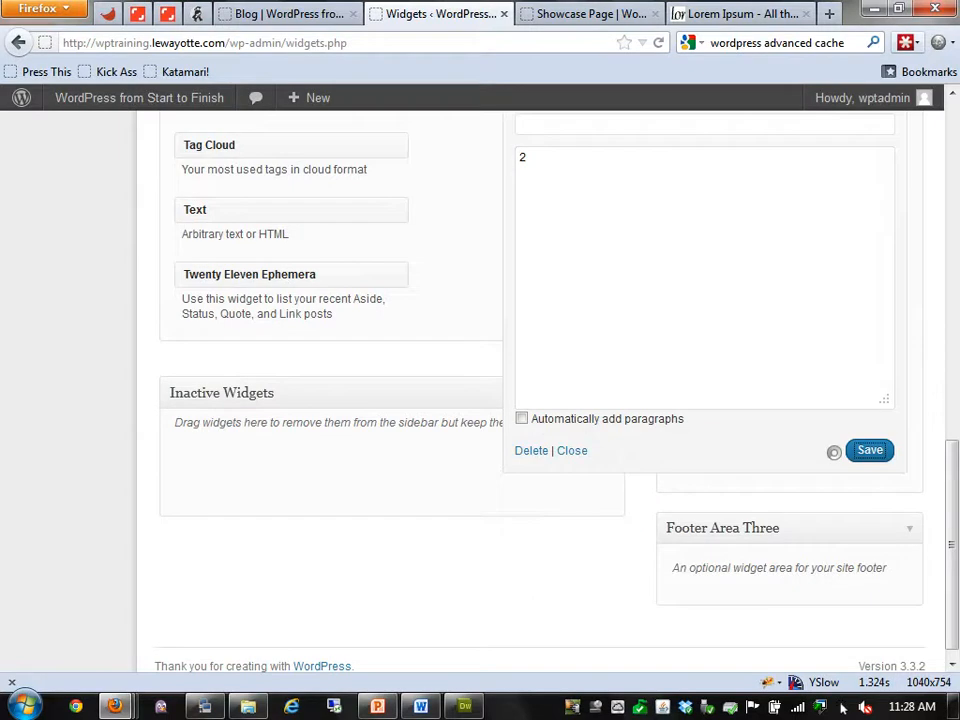
# Add a Text widget reading '3' to Footer Area Three, save it, and check the Blog footer
pyautogui.moveTo(270, 210); pyautogui.dragTo(785, 588)
pyautogui.scroll(-1, 785, 588)
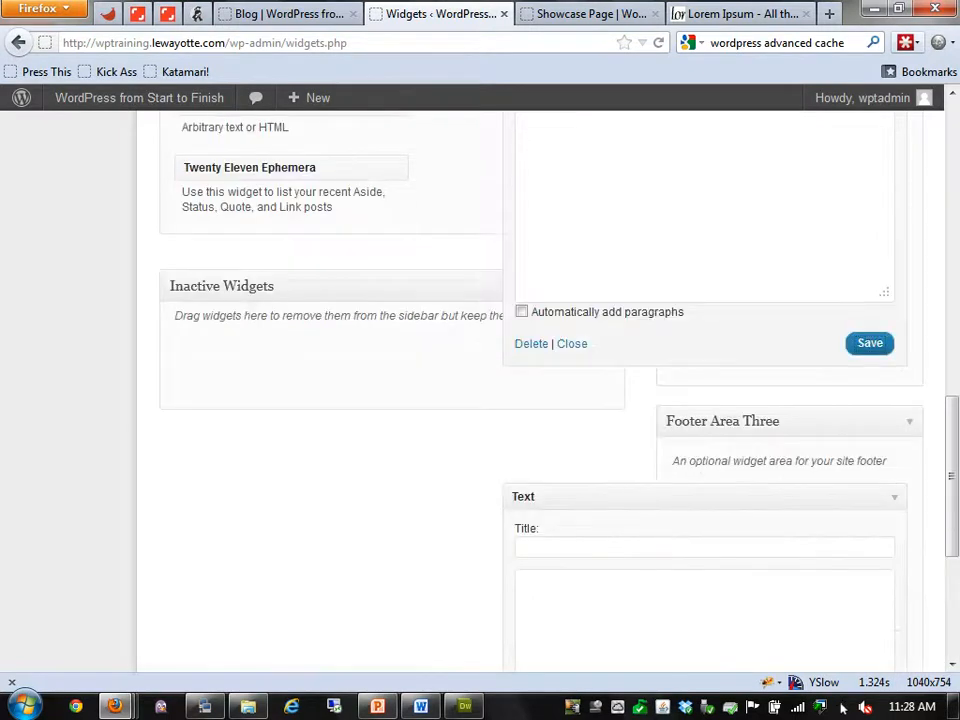
pyautogui.scroll(-2, 540, 400)
pyautogui.write('3')
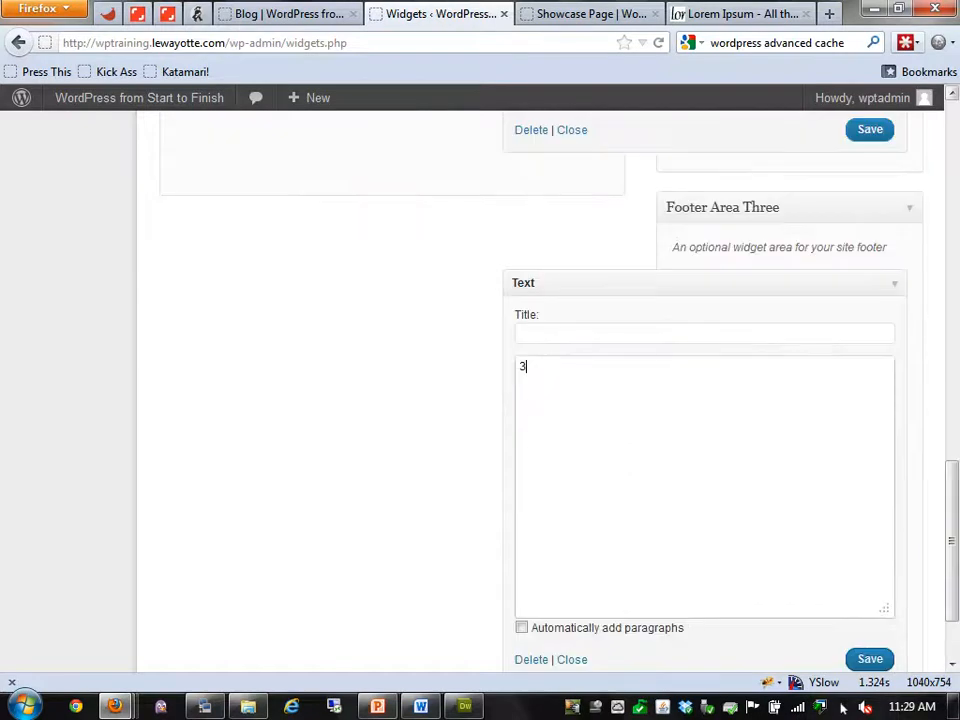
pyautogui.press('Tab')
pyautogui.press('Tab')
pyautogui.press('Tab')
pyautogui.press('Tab')
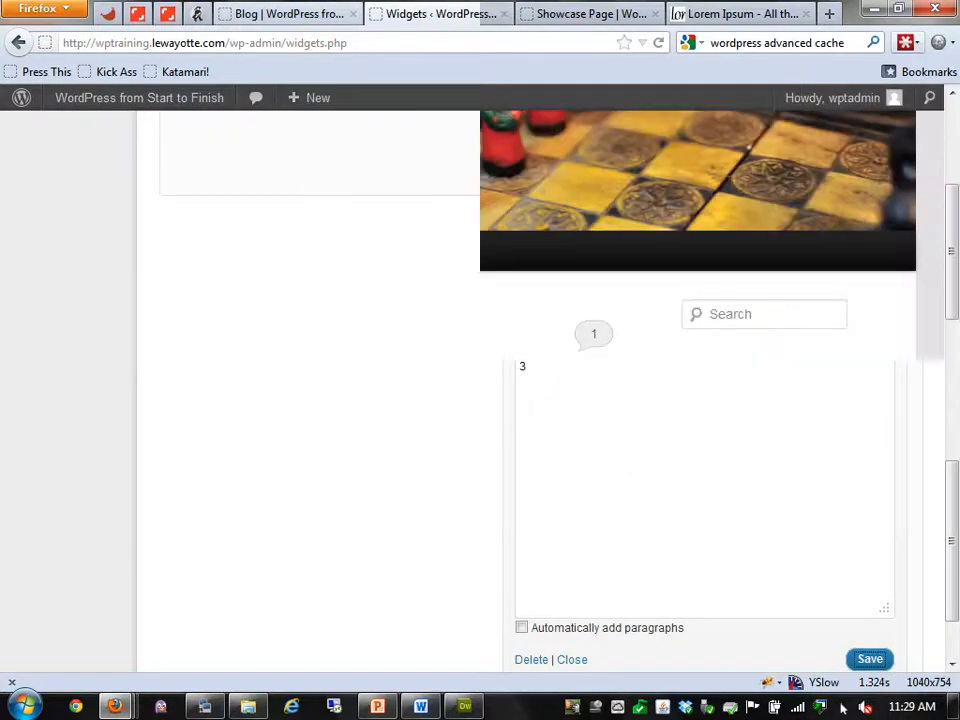
pyautogui.press('F5')
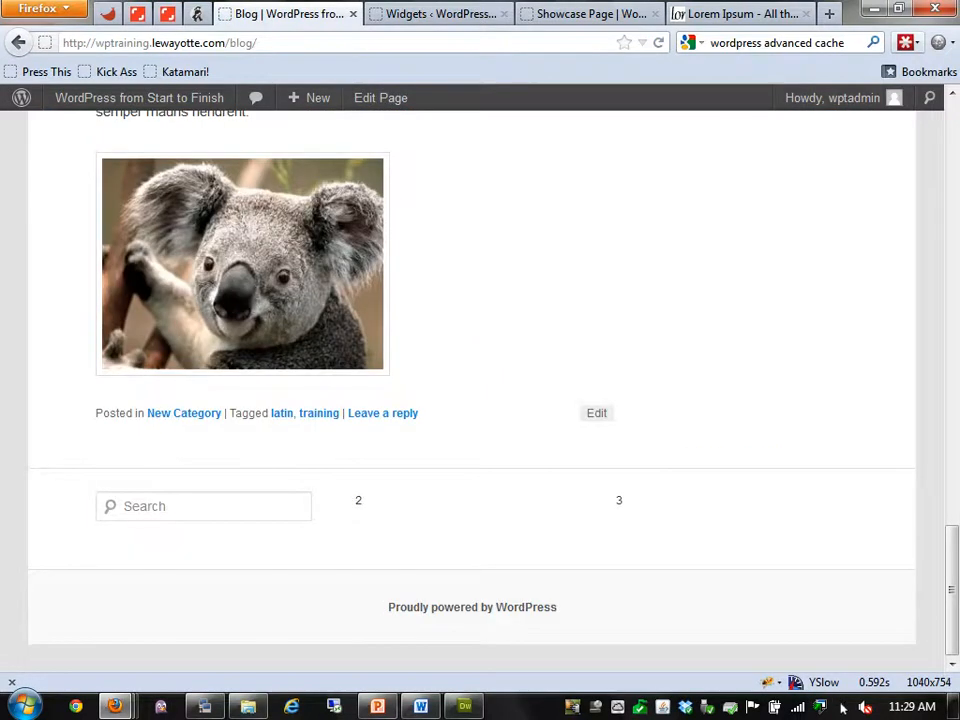
pyautogui.hotkey('ctrl', 'Tab')
pyautogui.hotkey('ctrl', 'Tab')
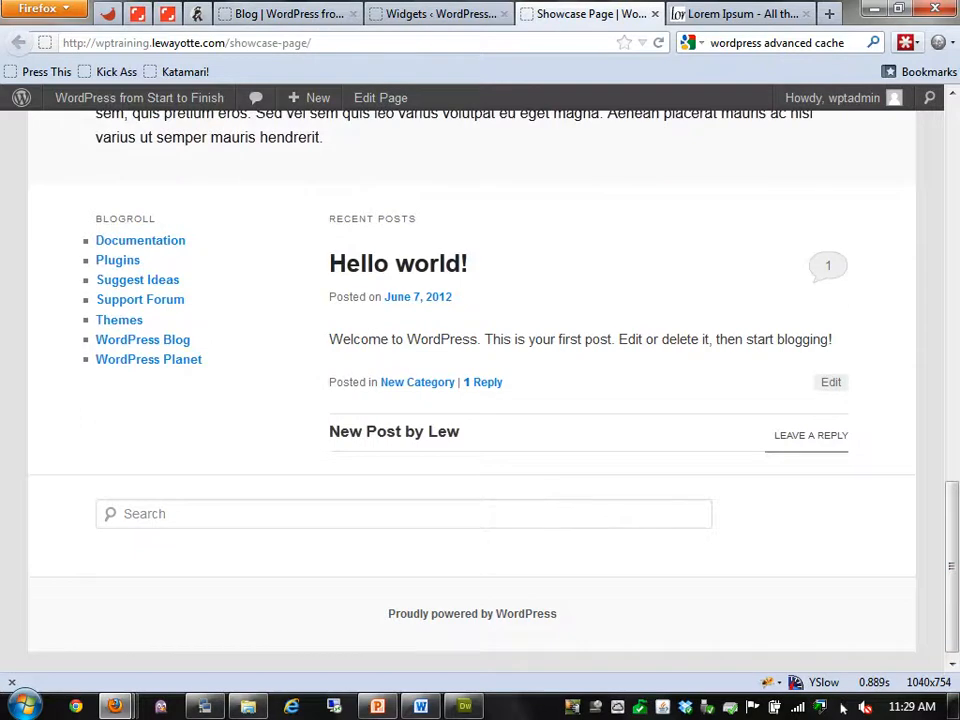
pyautogui.hotkey('ctrl', 'shift', 'Tab')
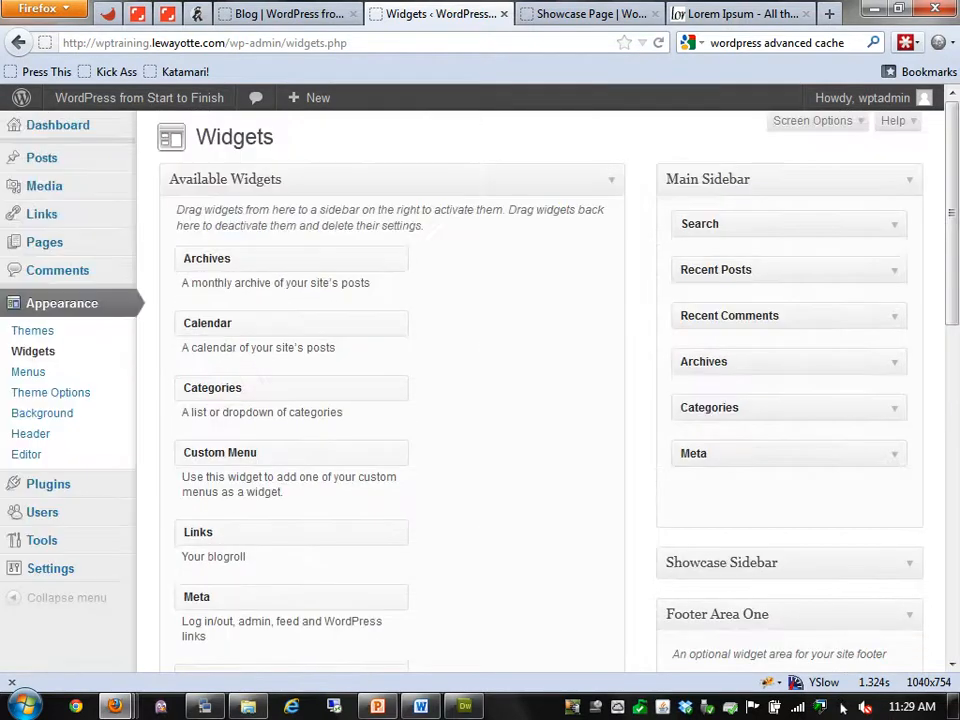
# Create a new menu named 'Main Menu' on the Menus page
pyautogui.click(28, 371)
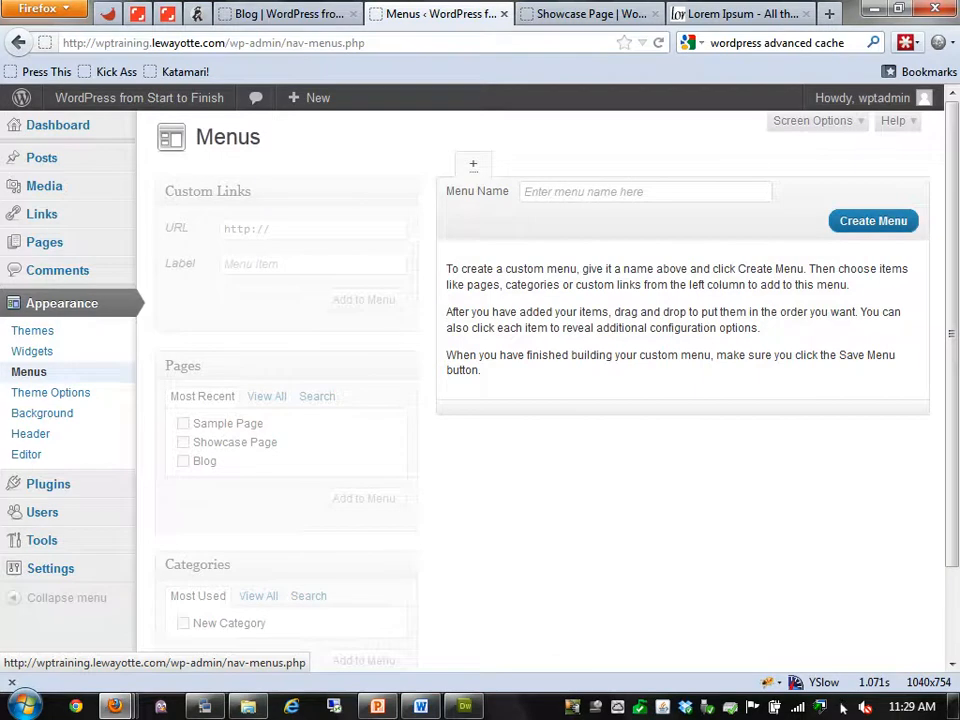
pyautogui.click(610, 191)
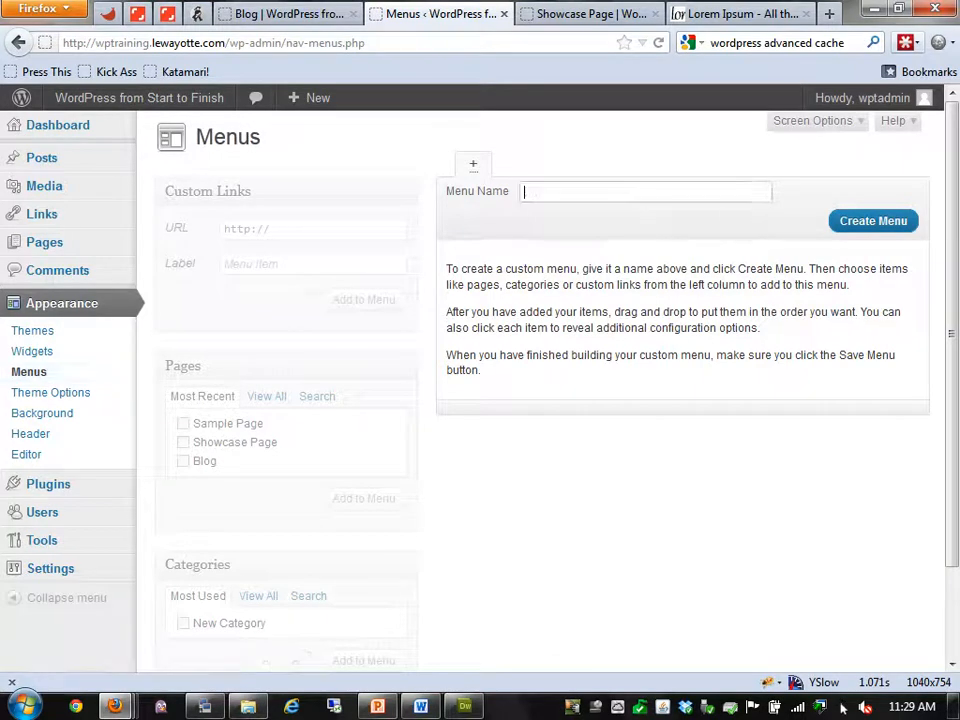
pyautogui.click(620, 13)
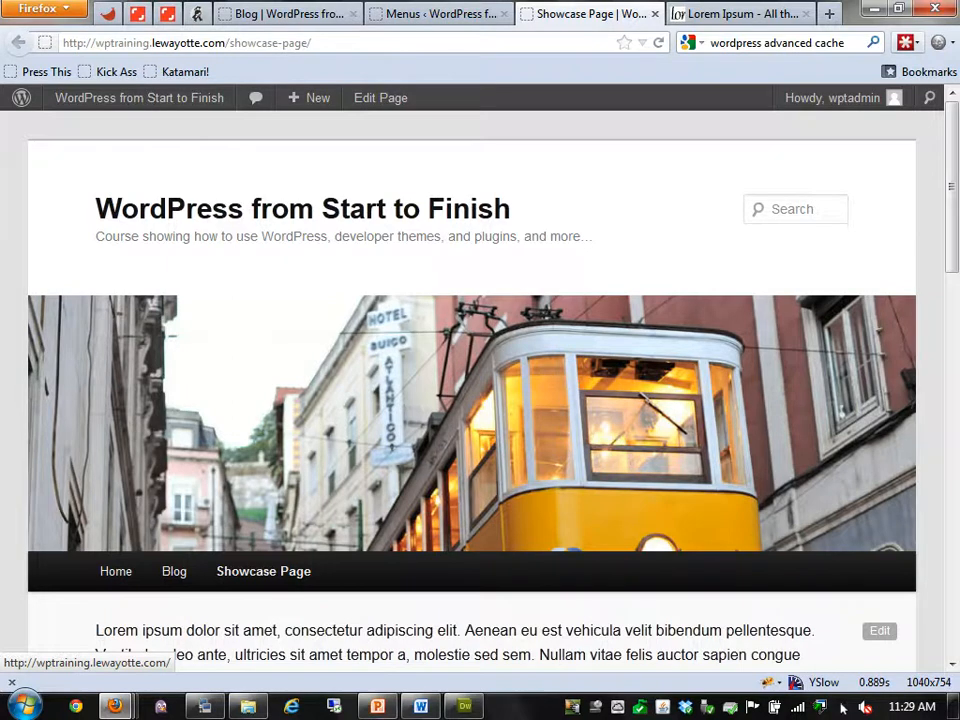
pyautogui.click(440, 14)
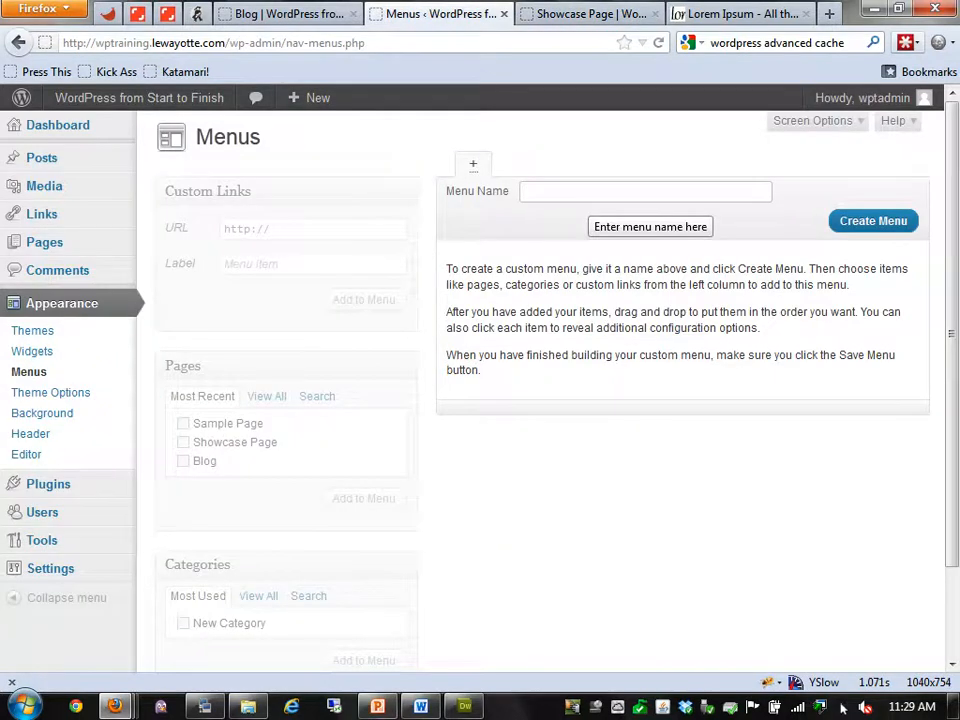
pyautogui.write('main')
pyautogui.press('Down')
pyautogui.press('Return')
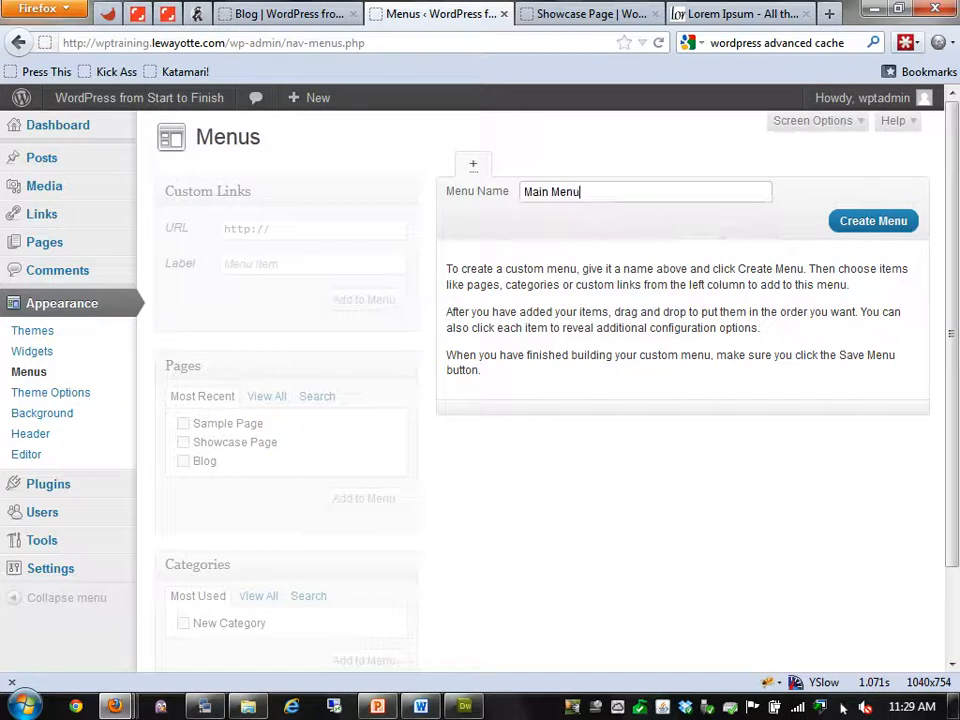
pyautogui.press('Return')
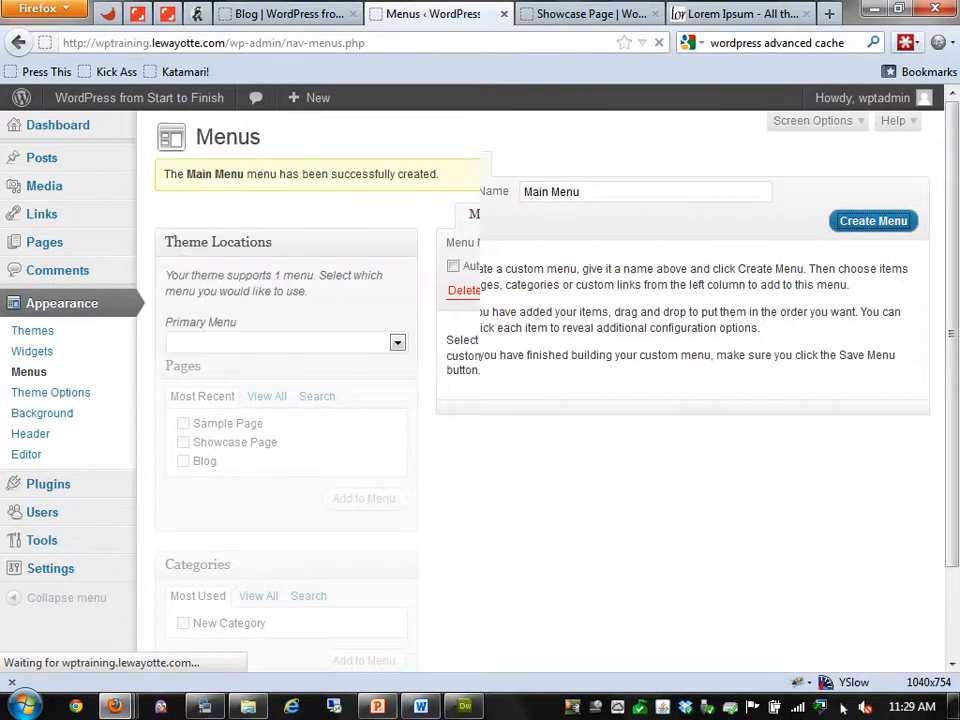
# Assign Main Menu to the Primary Menu theme location and view the Blog page
pyautogui.click(397, 342)
pyautogui.click(286, 378)
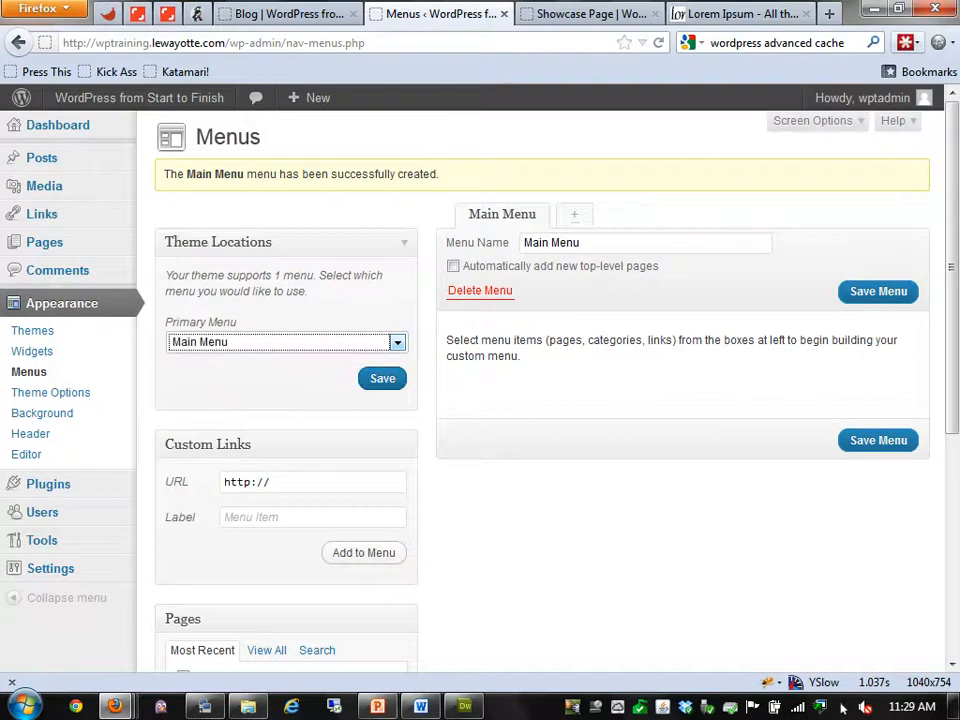
pyautogui.hotkey('ctrl', 'pageup')
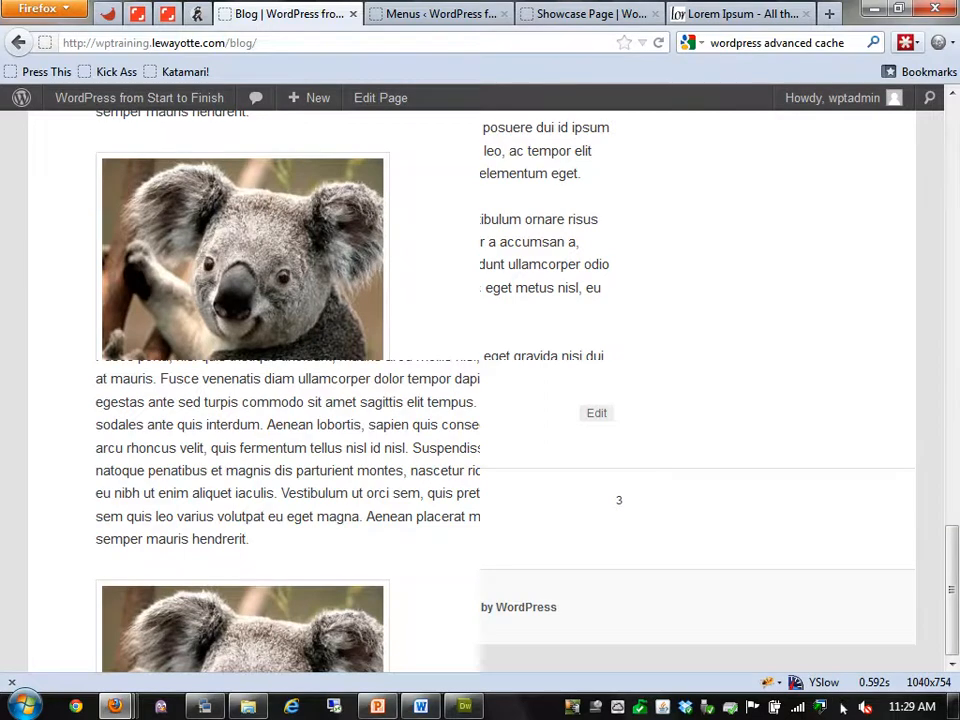
# Add Sample Page and Blog to Main Menu and save it
pyautogui.hotkey('ctrl', 'pagedown')
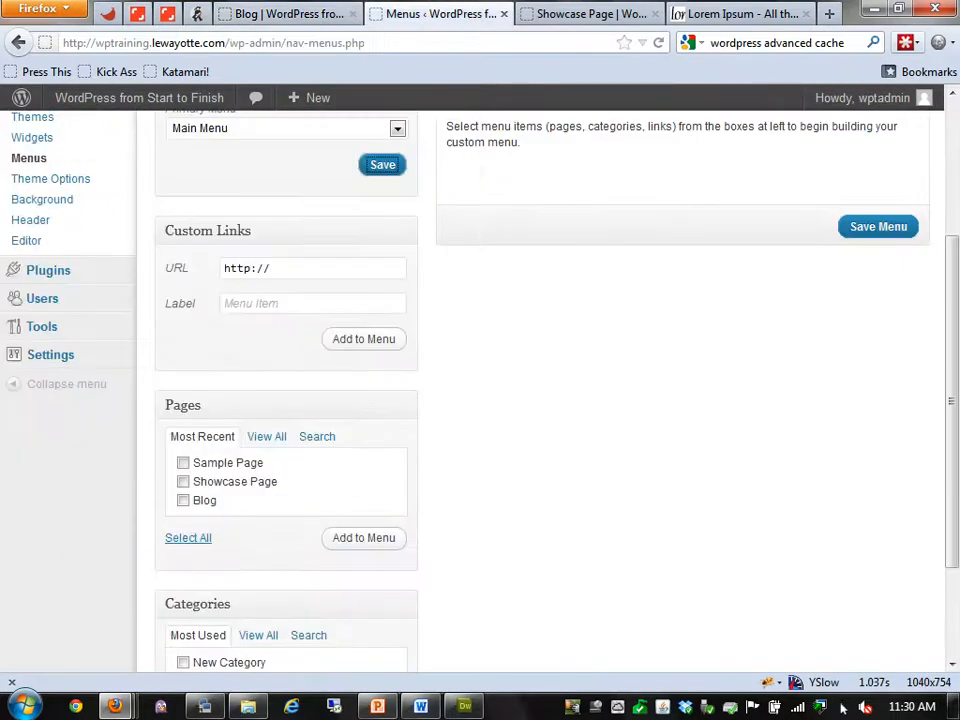
pyautogui.press('space')
pyautogui.press('Tab')
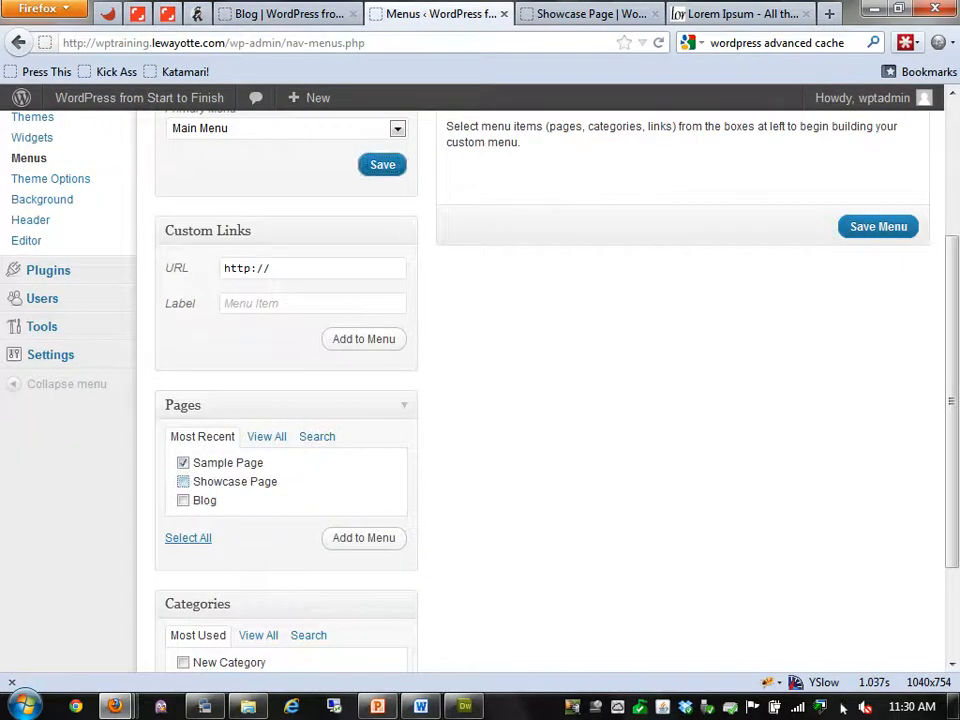
pyautogui.press('space')
pyautogui.click(183, 482)
pyautogui.click(183, 501)
pyautogui.click(364, 538)
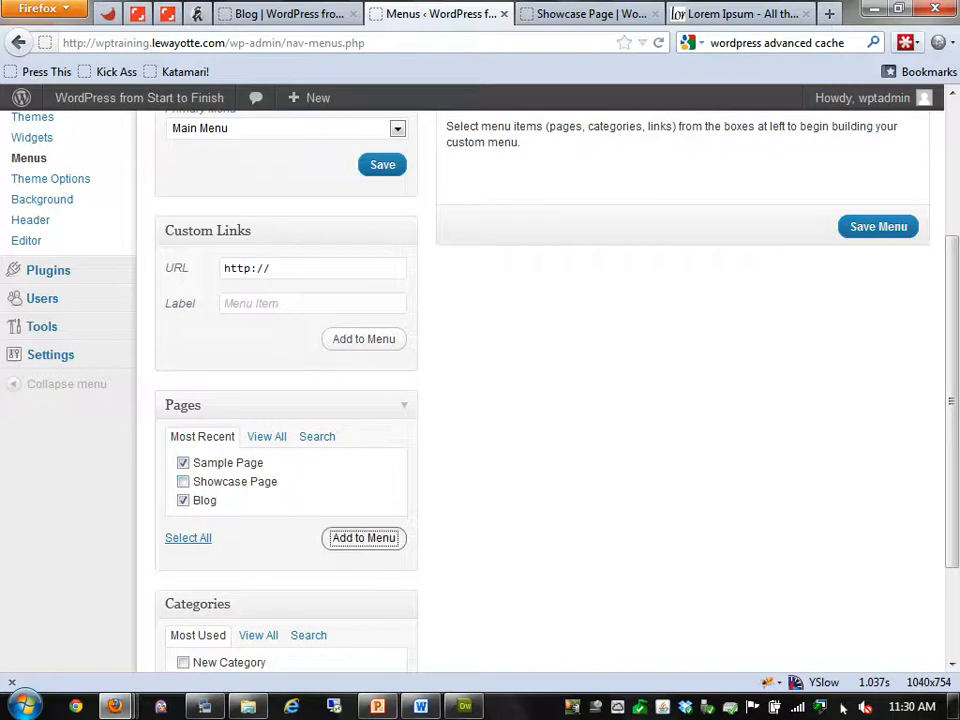
pyautogui.scroll(2, 683, 300)
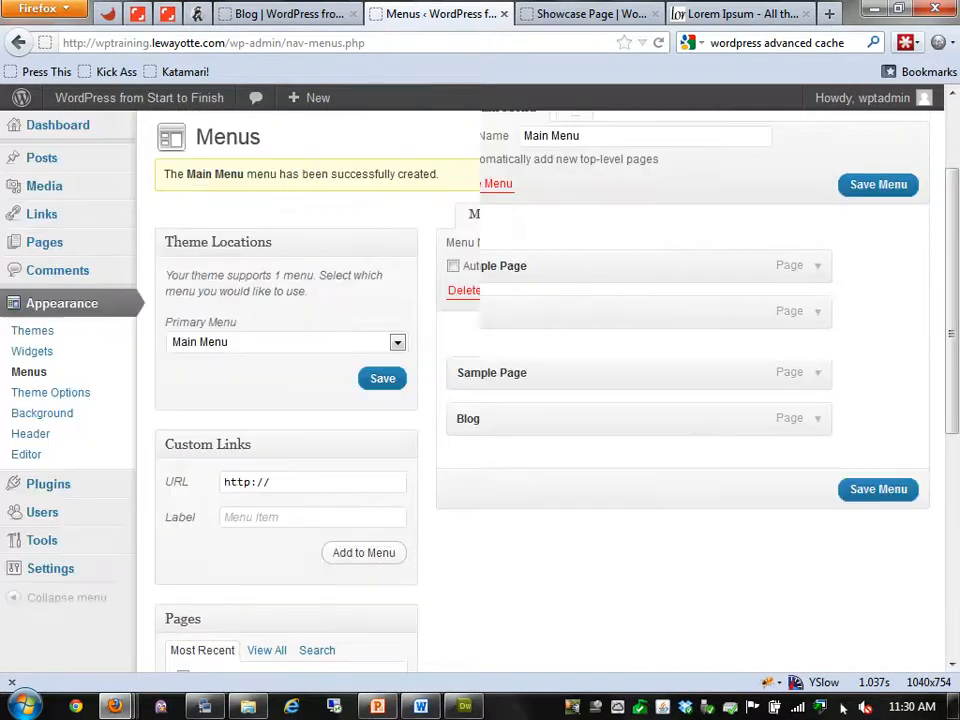
pyautogui.press('Return')
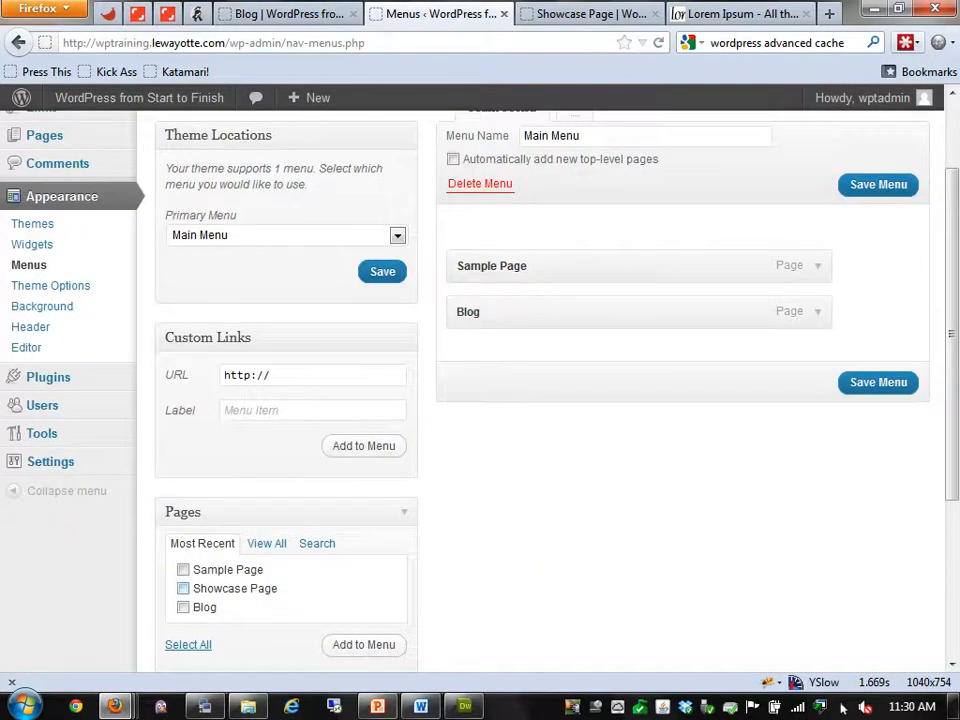
# Add Showcase Page nested under Sample Page, save, and reload the Blog page to view the menu
pyautogui.click(183, 588)
pyautogui.click(364, 644)
pyautogui.moveTo(500, 357); pyautogui.dragTo(491, 311)
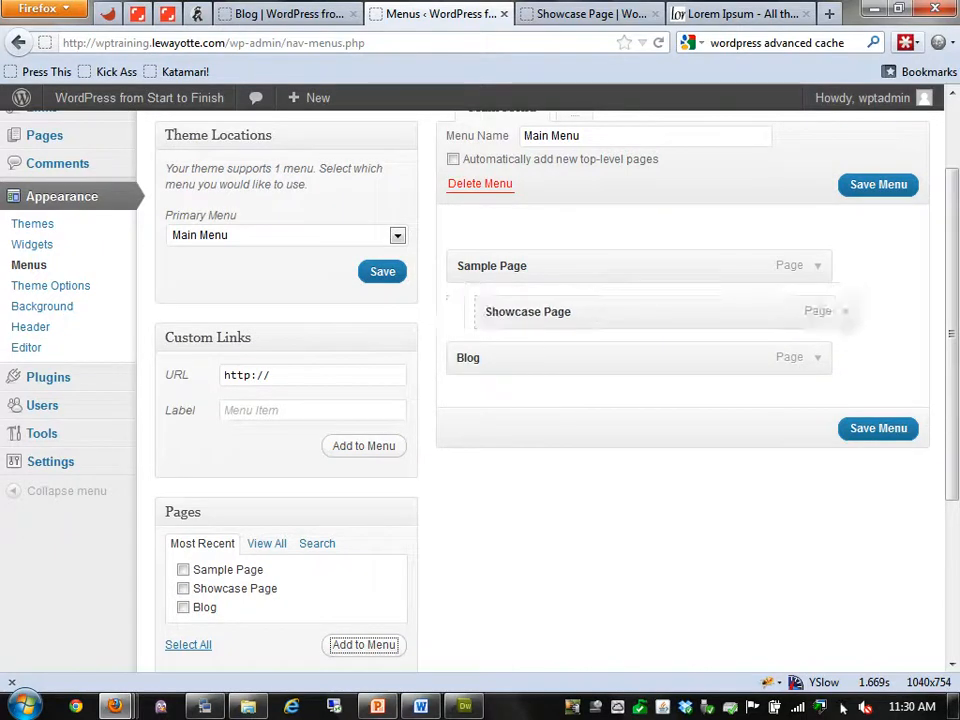
pyautogui.click(878, 185)
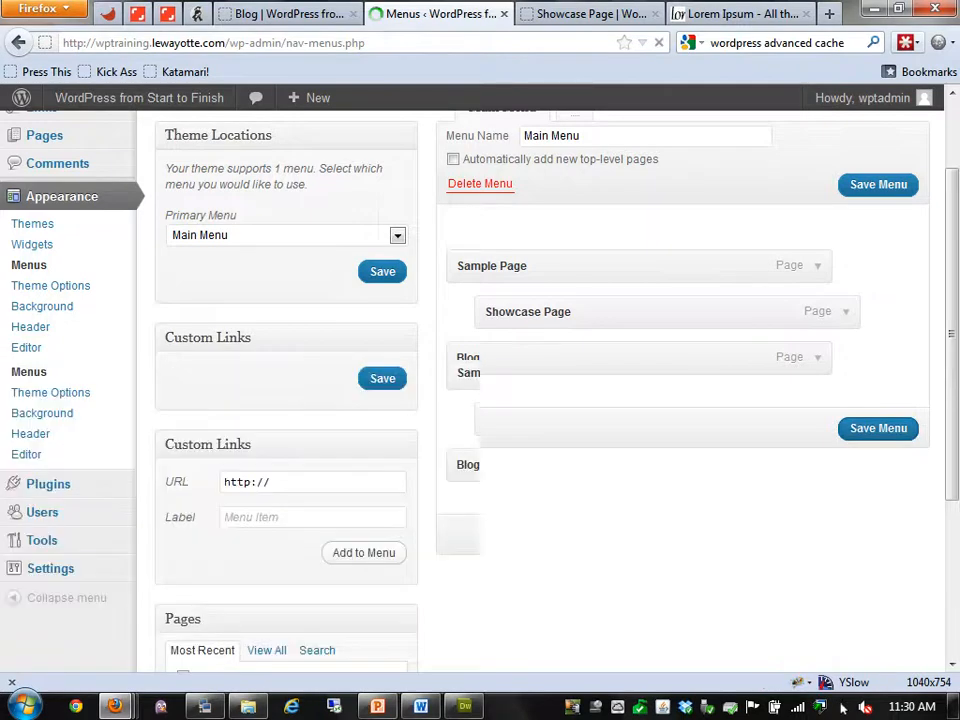
pyautogui.click(290, 14)
pyautogui.click(659, 43)
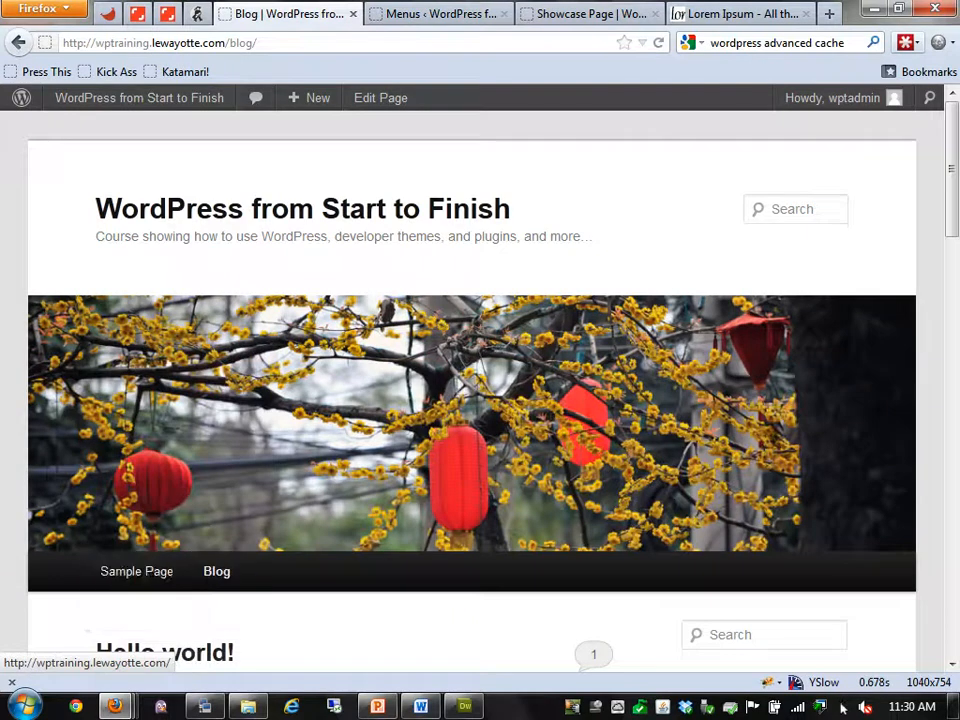
# Nest Blog one level deeper, save, and reload the Blog page to check it
pyautogui.click(430, 14)
pyautogui.moveTo(530, 465); pyautogui.dragTo(607, 457)
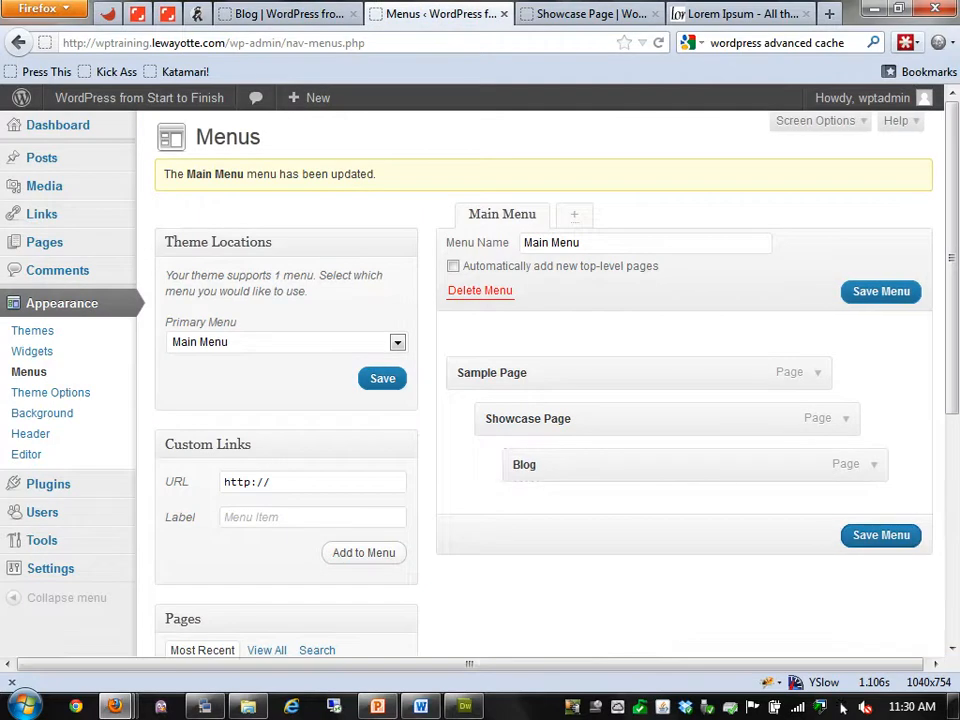
pyautogui.click(881, 535)
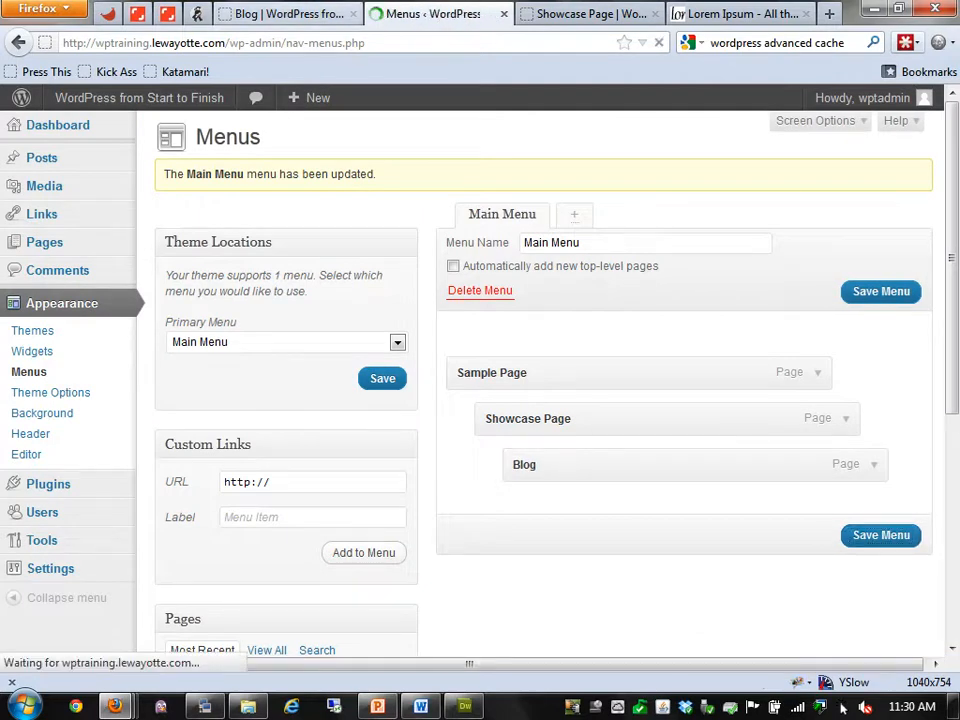
pyautogui.click(288, 14)
pyautogui.press('F5')
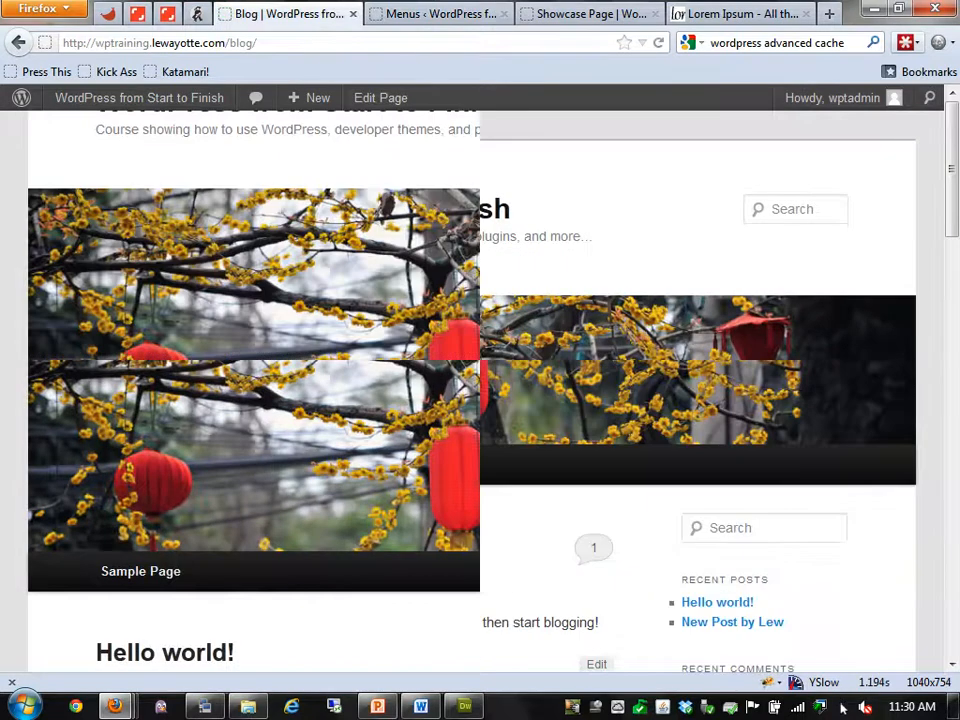
# Restore Blog to top level, move Showcase Page below it, and save the menu
pyautogui.hotkey('ctrl', 'Tab')
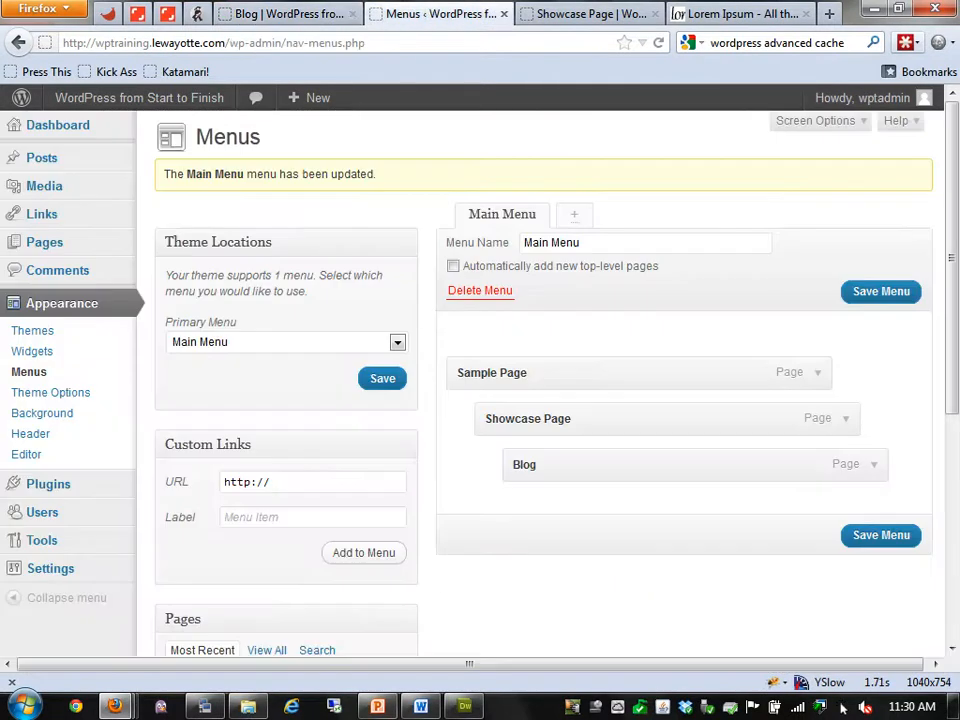
pyautogui.press('F5')
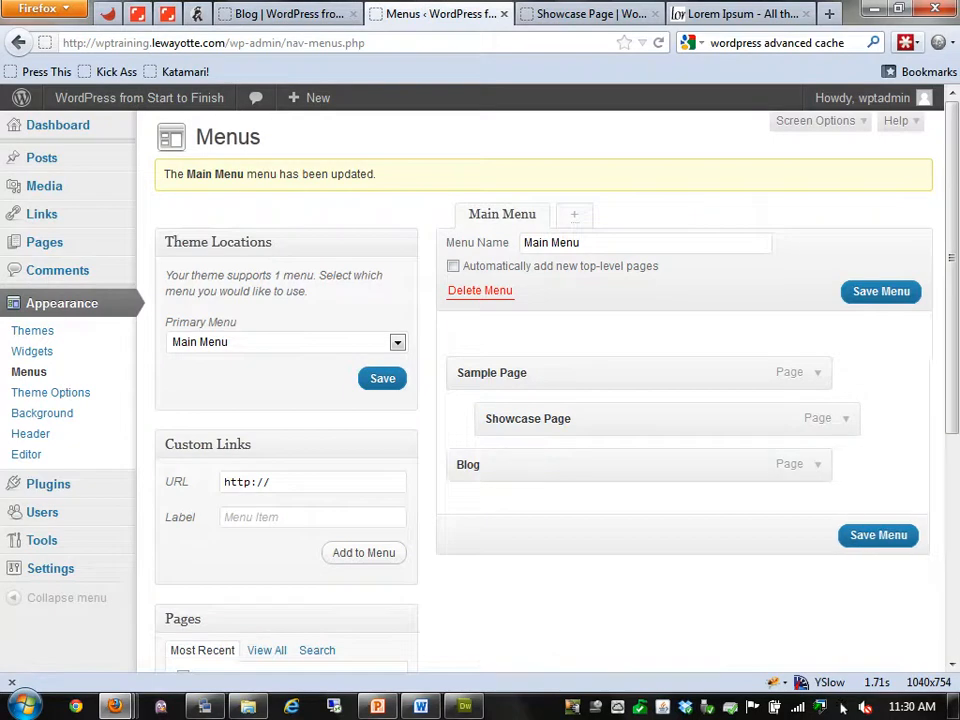
pyautogui.moveTo(528, 419); pyautogui.dragTo(508, 476)
pyautogui.click(878, 535)
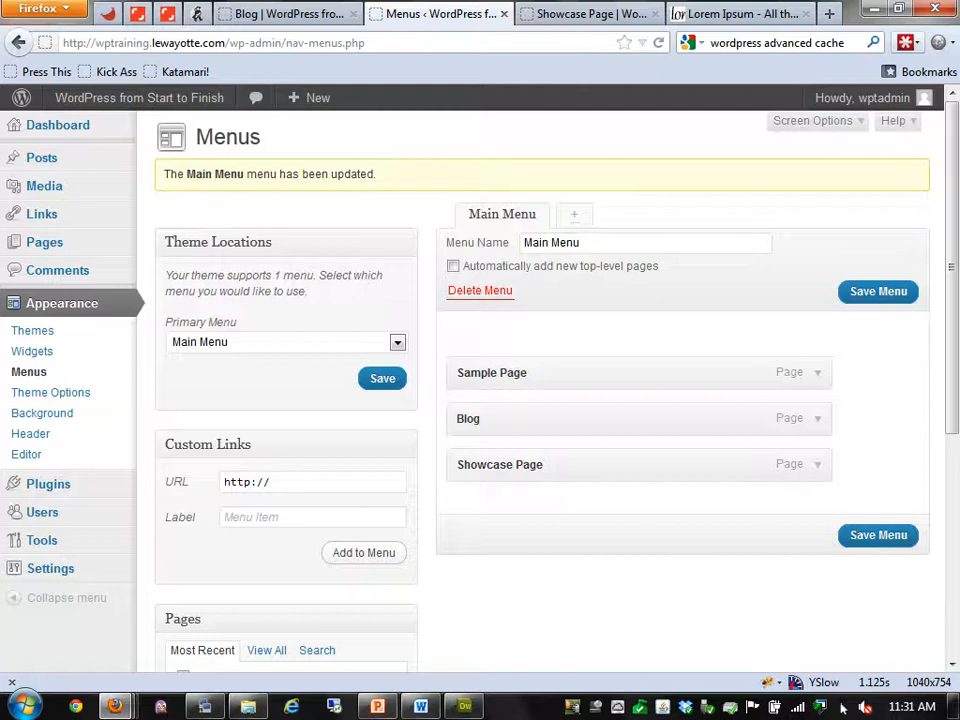
# Look through the Theme Options and Custom Background settings pages
pyautogui.click(50, 393)
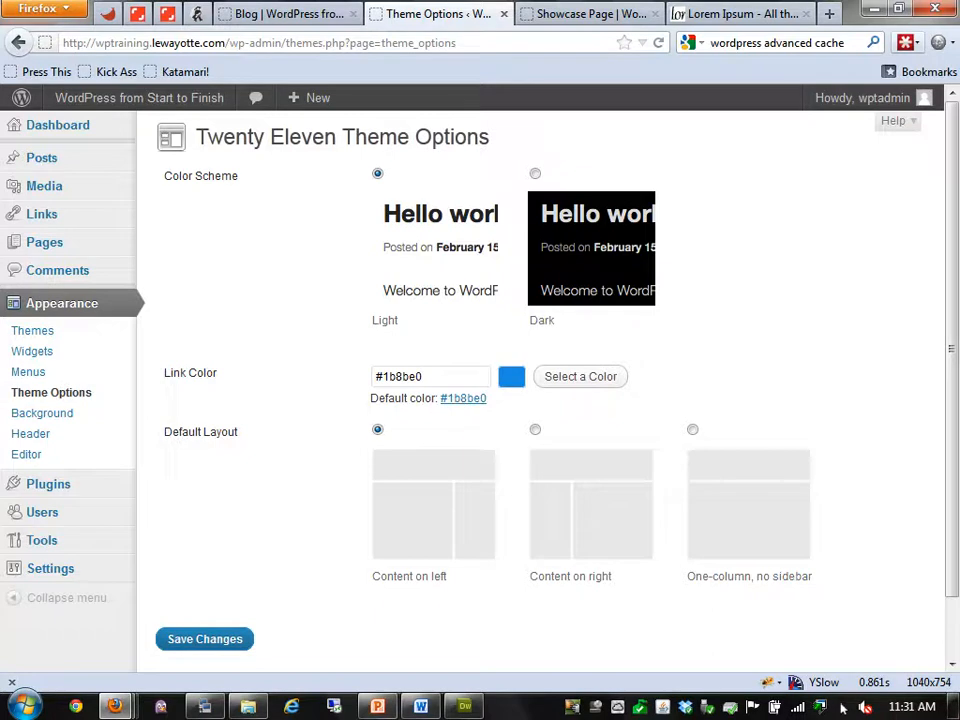
pyautogui.scroll(-1, 540, 400)
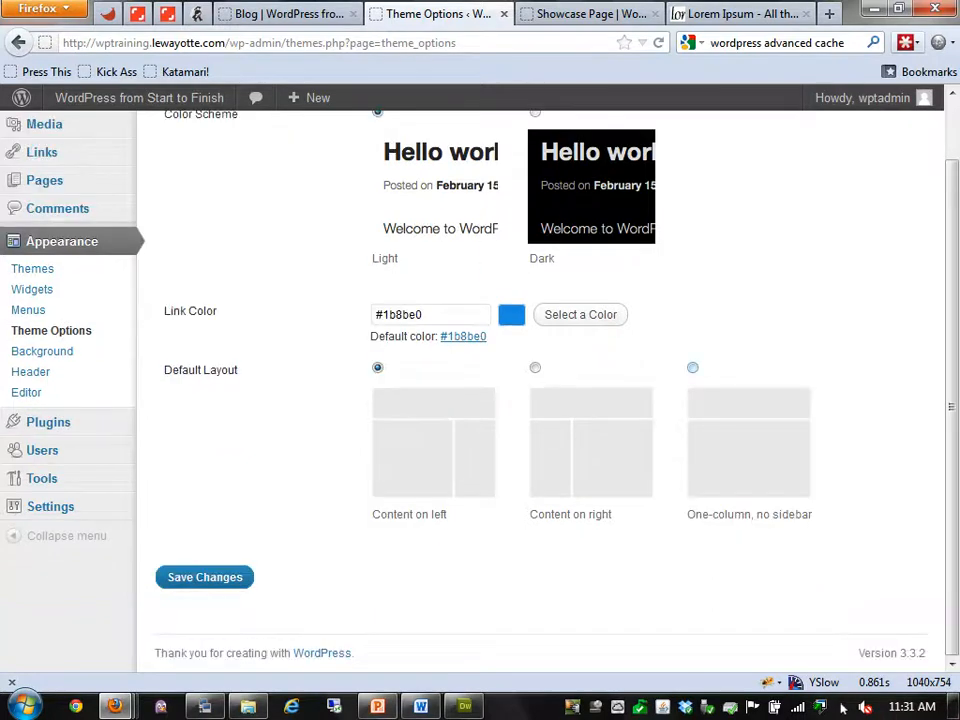
pyautogui.click(42, 351)
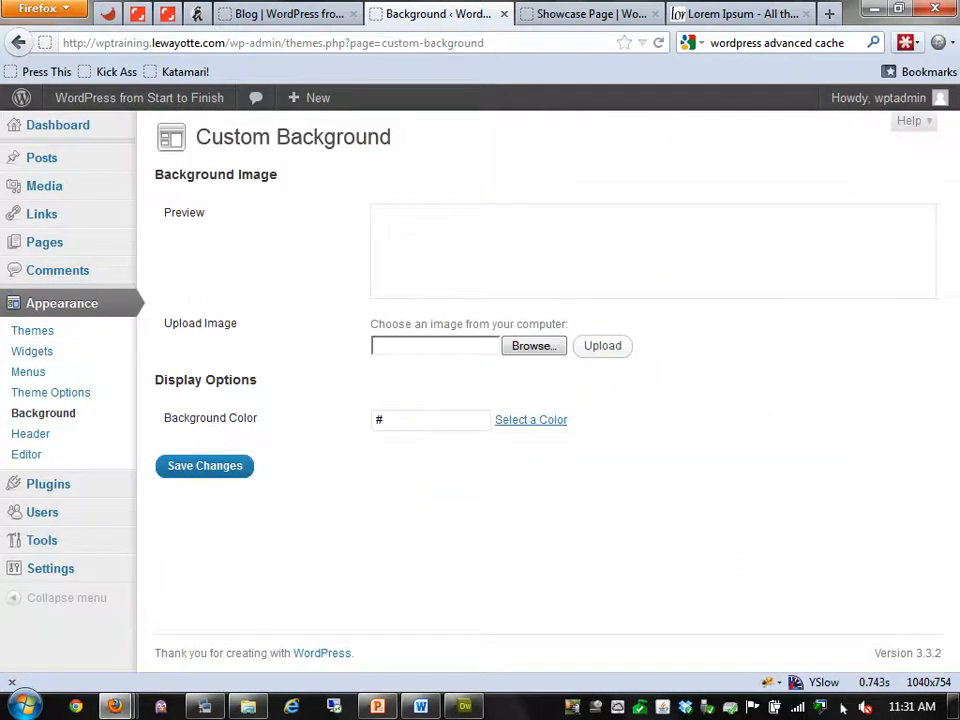
pyautogui.press('F5')
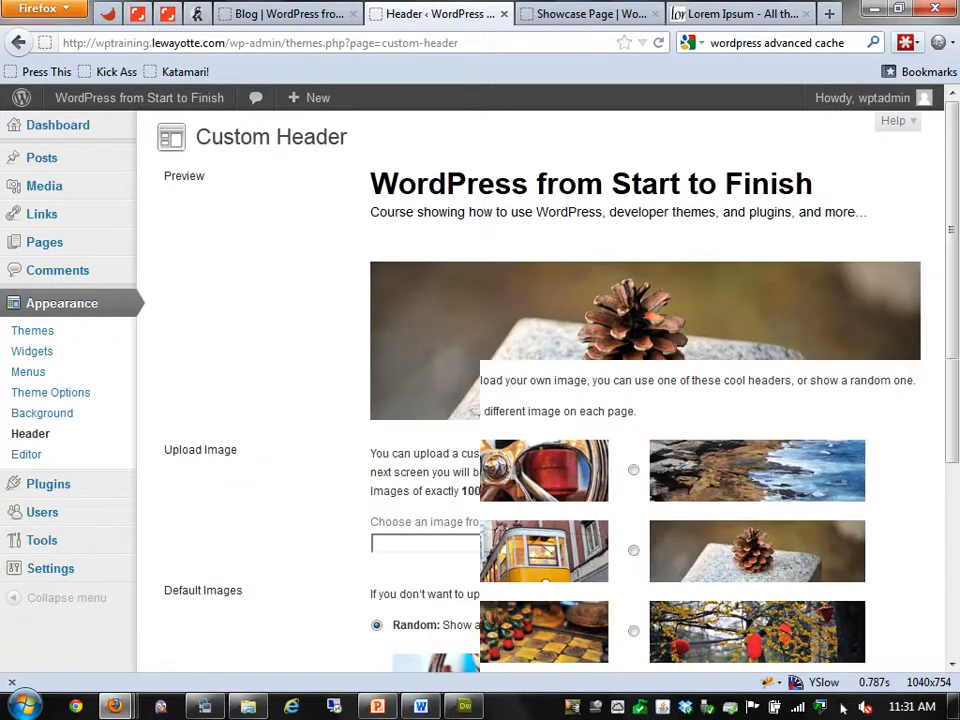
pyautogui.scroll(-3, 540, 390)
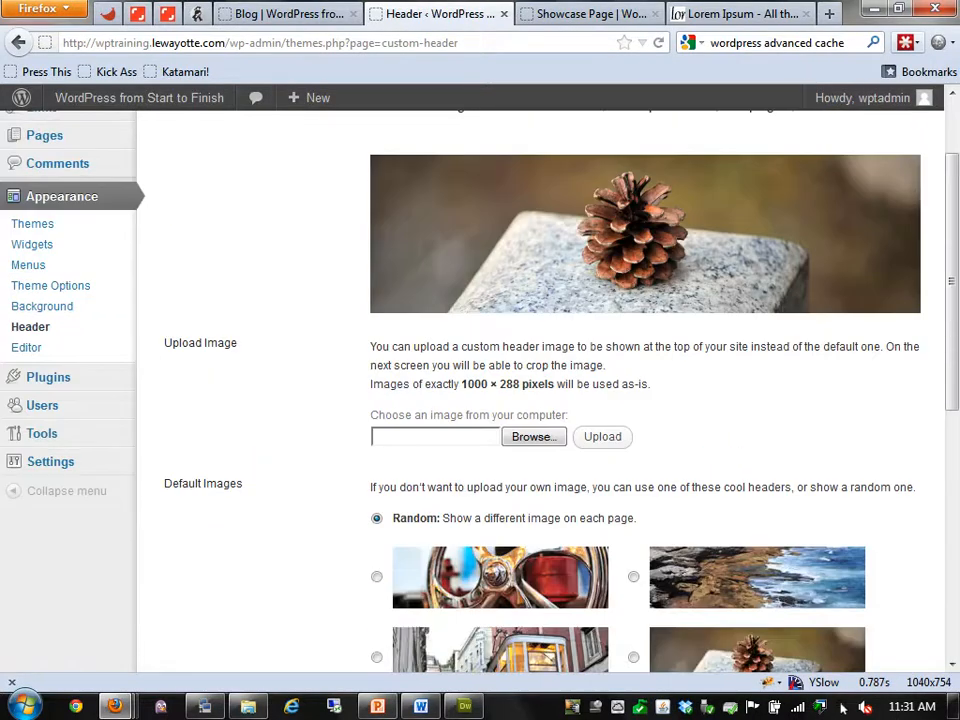
pyautogui.scroll(1, 540, 390)
# Reload the Showcase Page to view its header, then return to the Custom Header settings
pyautogui.hotkey('ctrl', 'Tab')
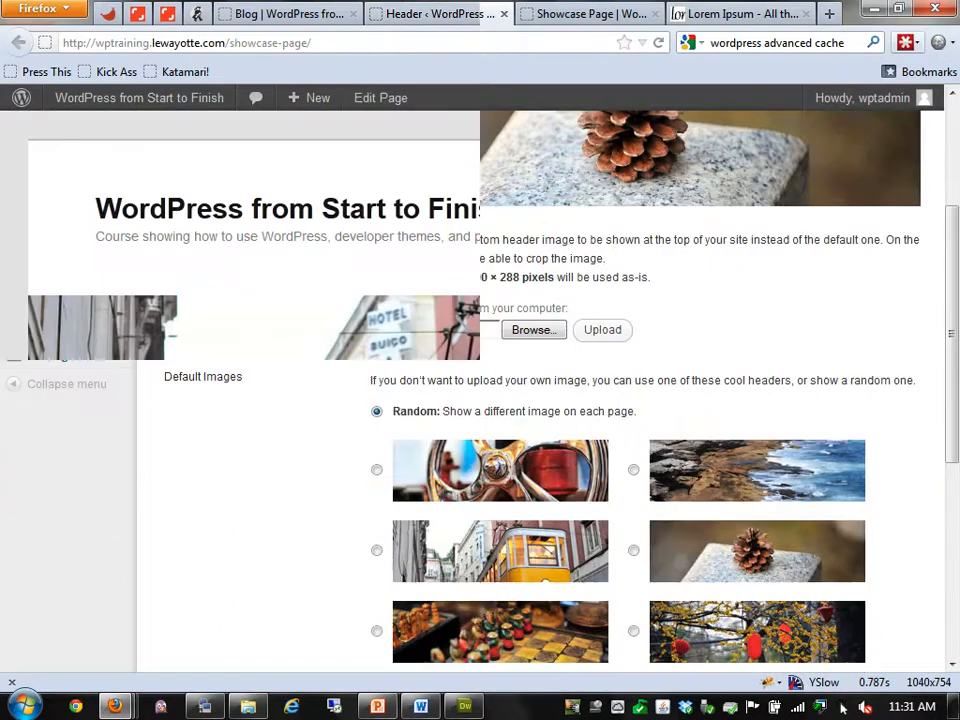
pyautogui.press('F5')
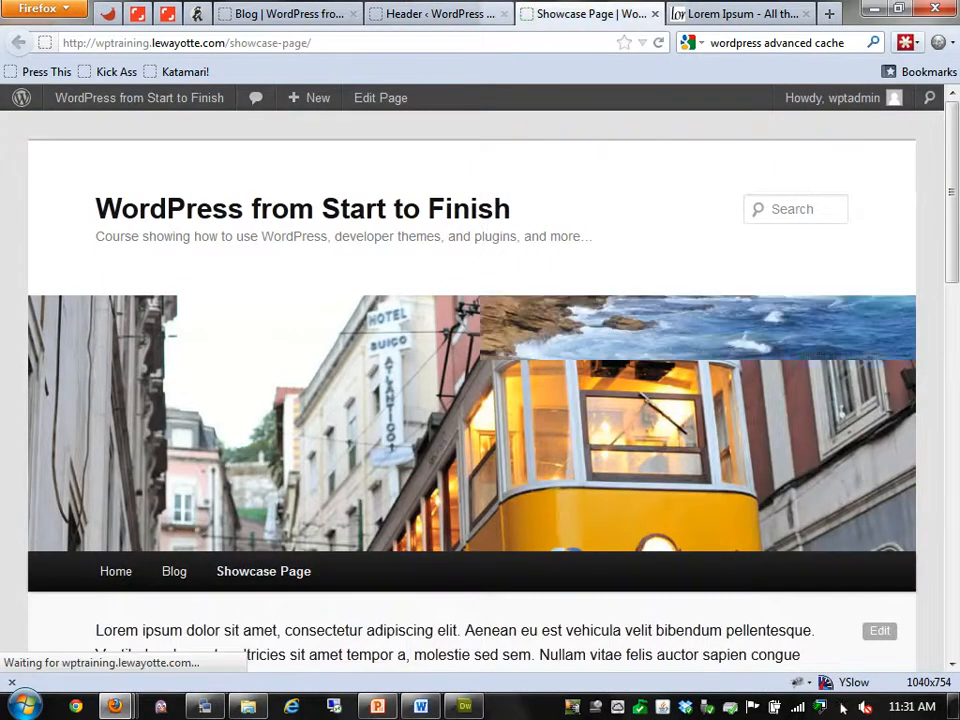
pyautogui.hotkey('ctrl', 'shift', 'Tab')
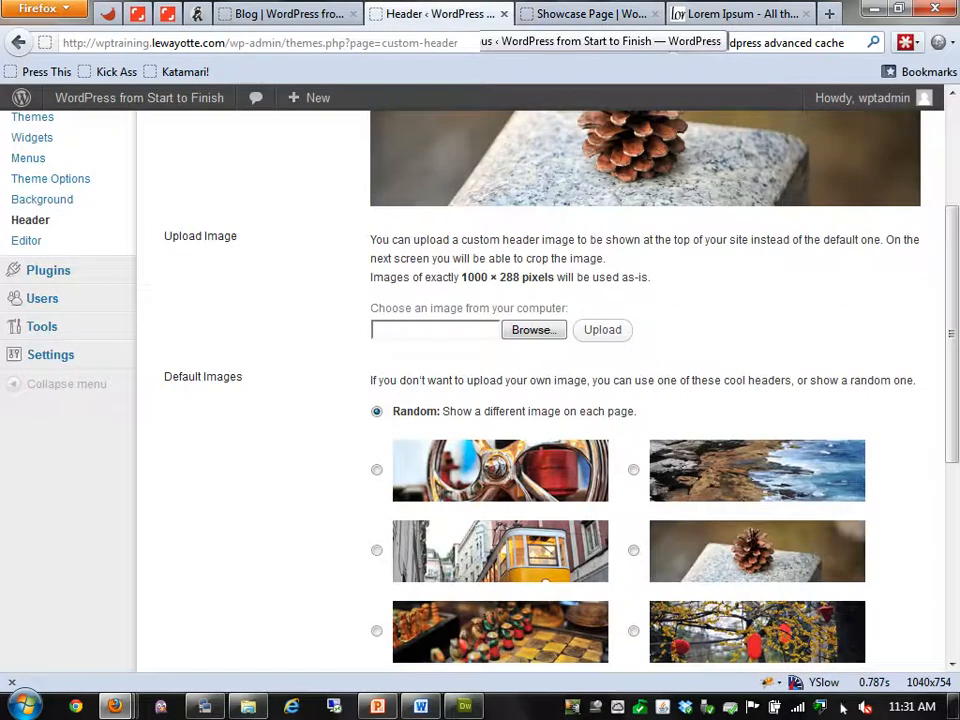
pyautogui.scroll(-2, 540, 390)
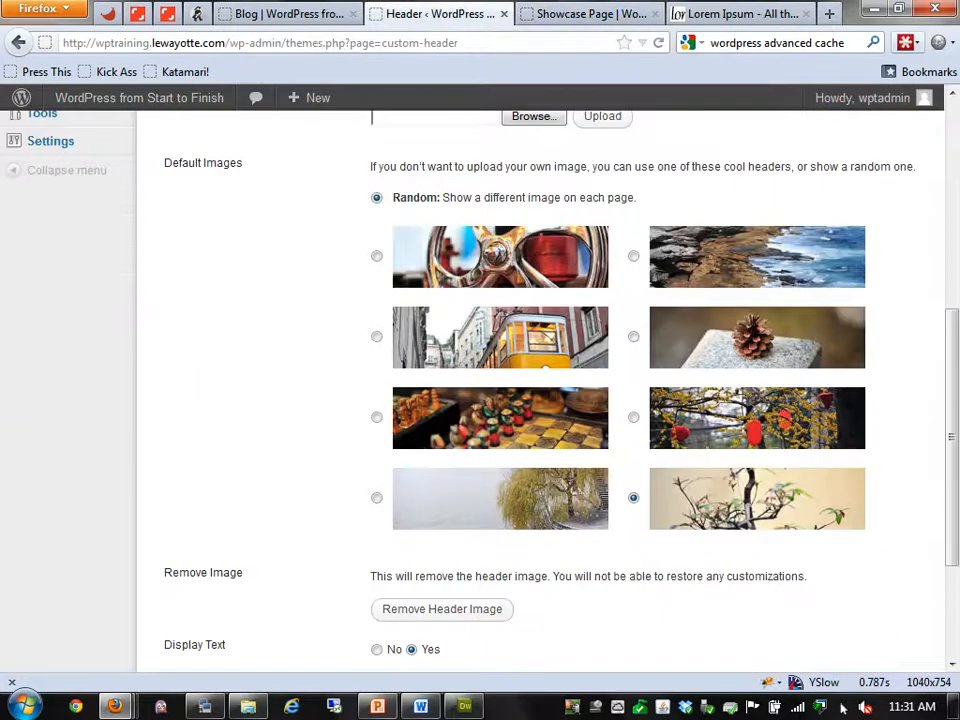
pyautogui.scroll(4, 633, 497)
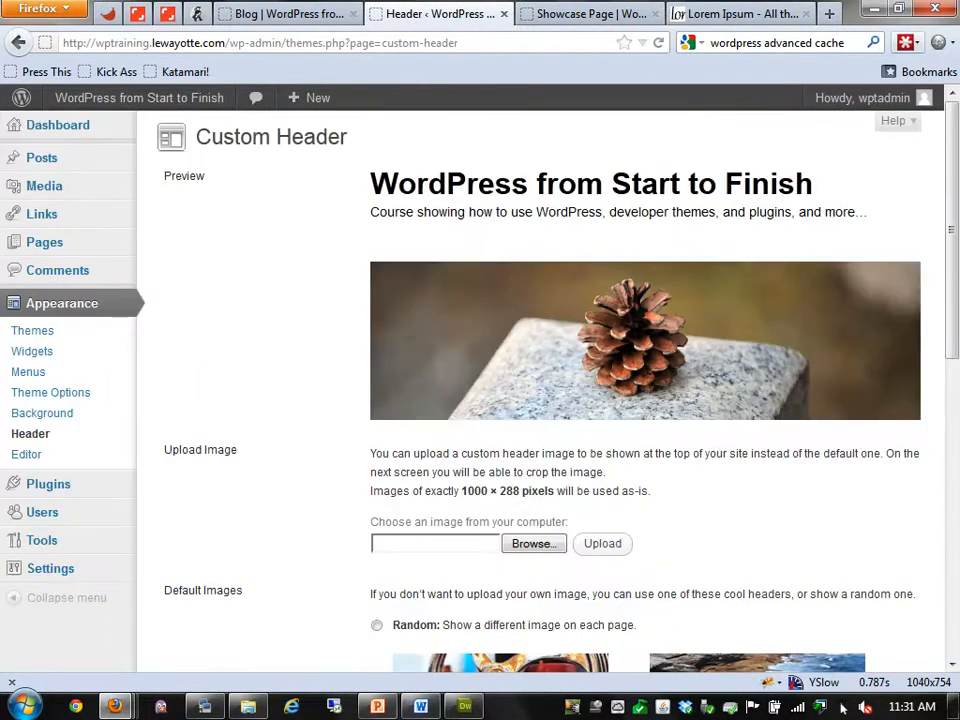
pyautogui.scroll(-3, 650, 450)
# Upload Penguins.jpg as the header image and publish the cropped image
pyautogui.scroll(-2, 534, 436)
pyautogui.click(534, 436)
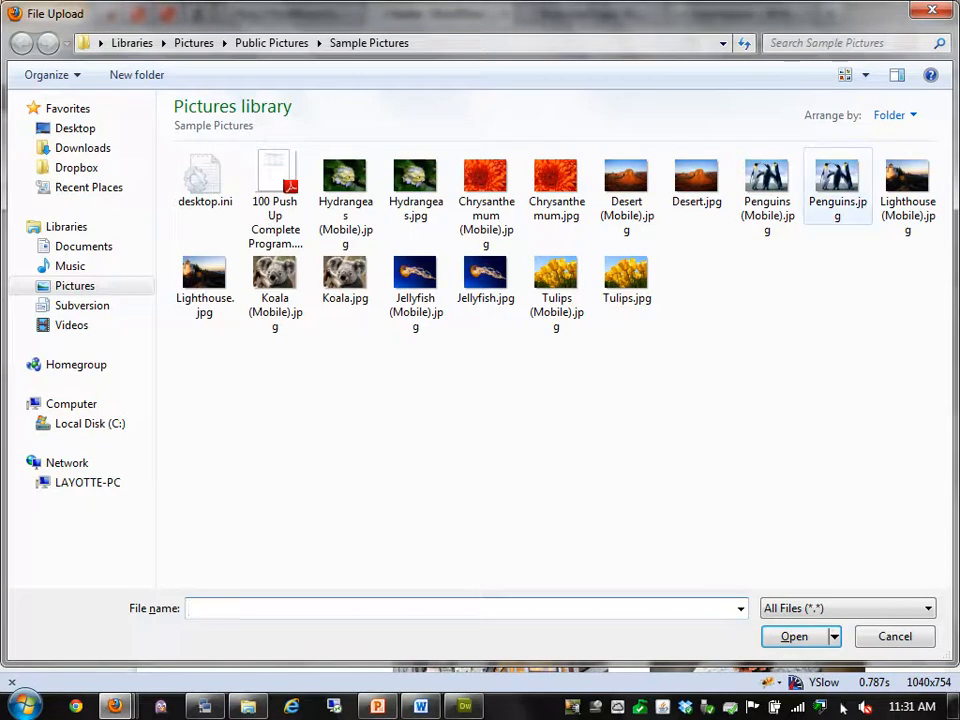
pyautogui.click(838, 187)
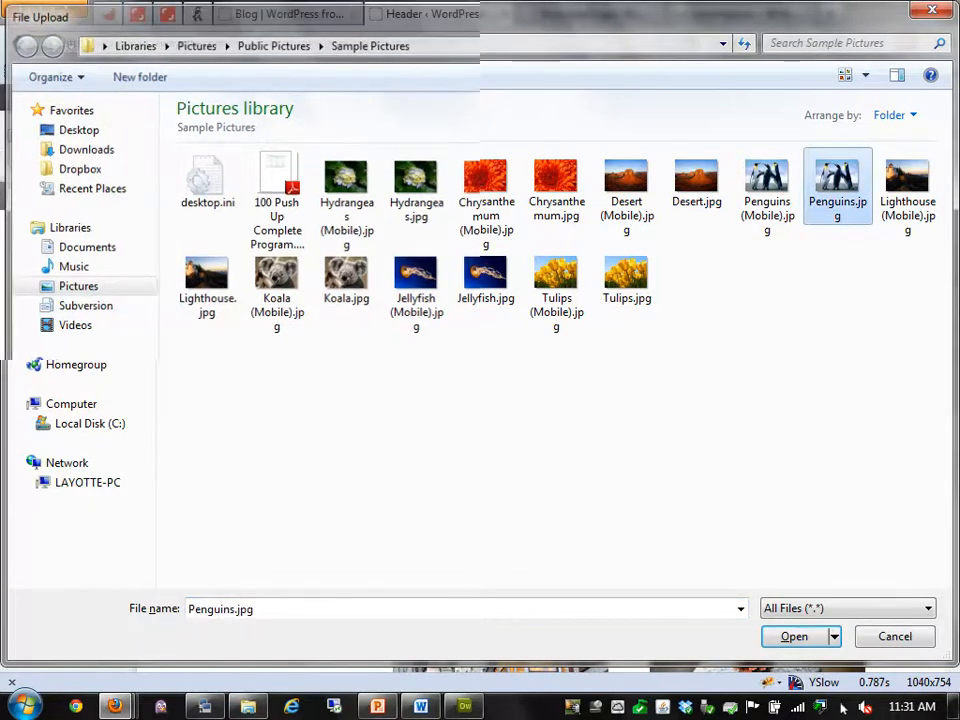
pyautogui.click(794, 637)
pyautogui.click(602, 437)
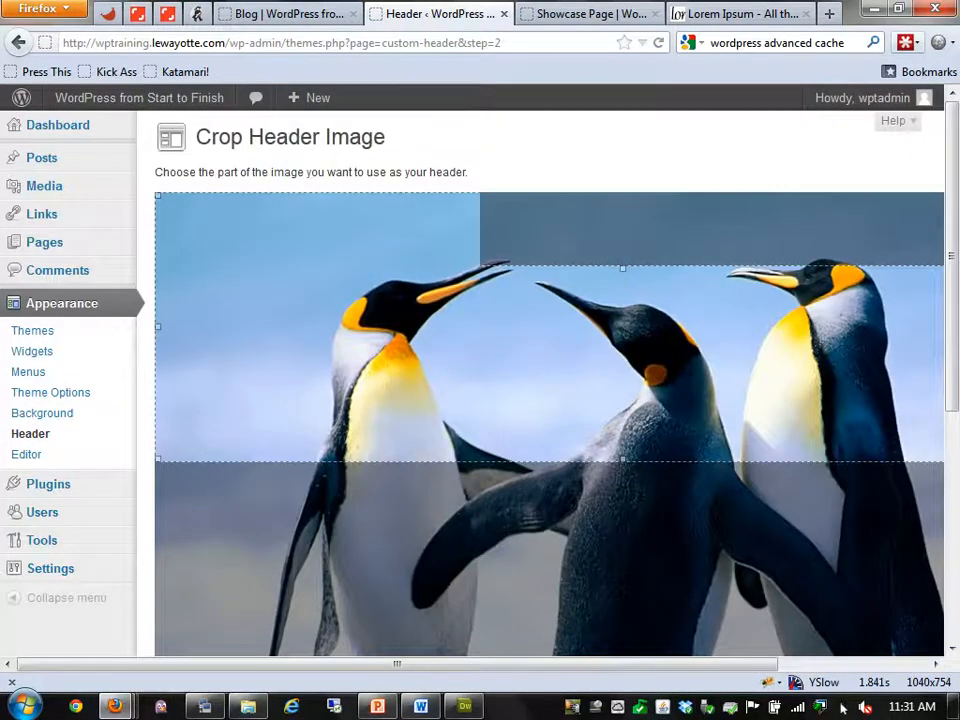
pyautogui.scroll(-4, 540, 400)
pyautogui.click(211, 613)
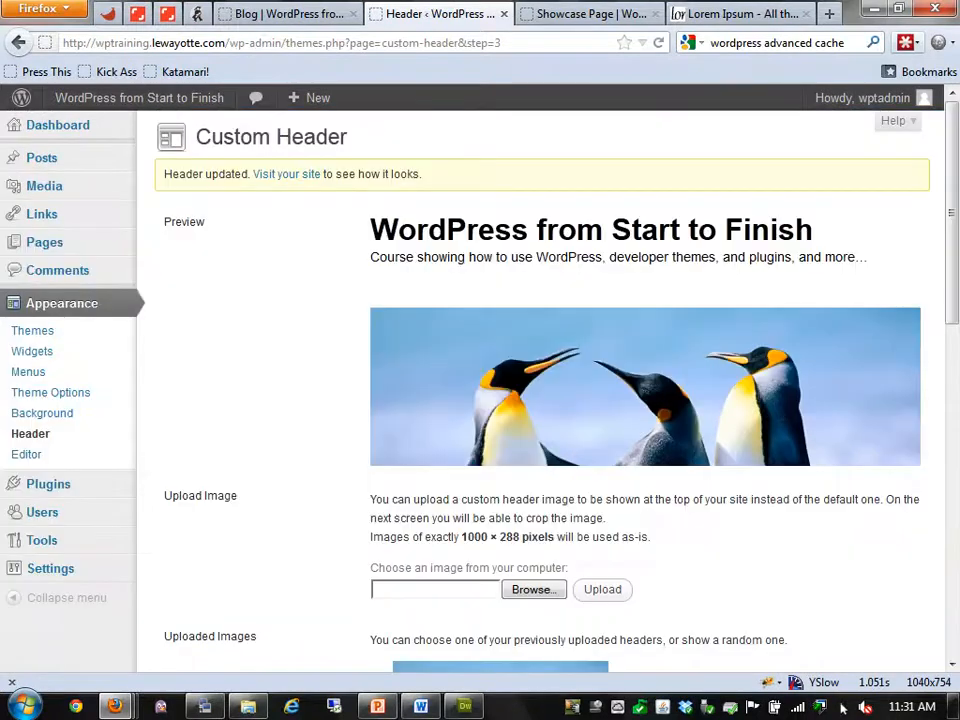
# Save the custom header settings and reload the Showcase Page to see the penguin header
pyautogui.scroll(-1, 211, 613)
pyautogui.scroll(-10, 843, 707)
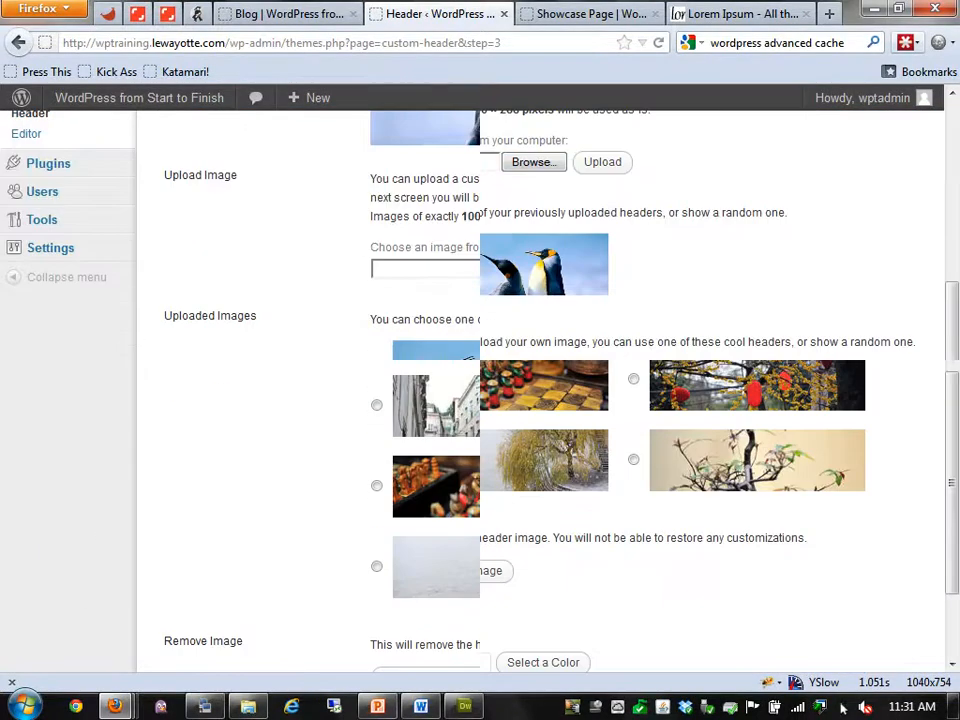
pyautogui.click(205, 578)
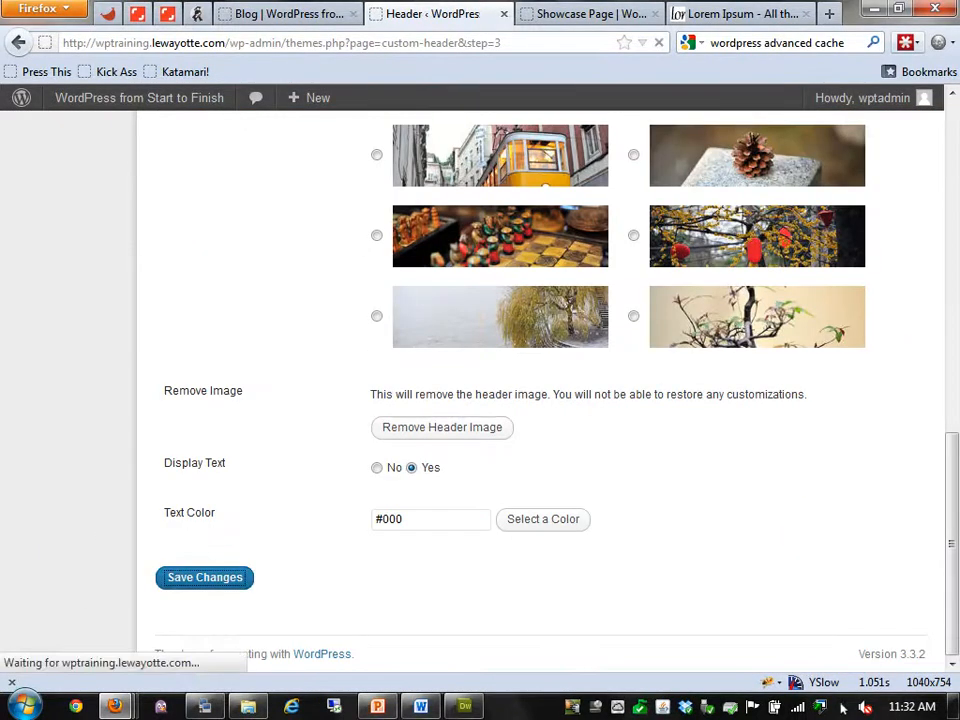
pyautogui.hotkey('ctrl', 'Tab')
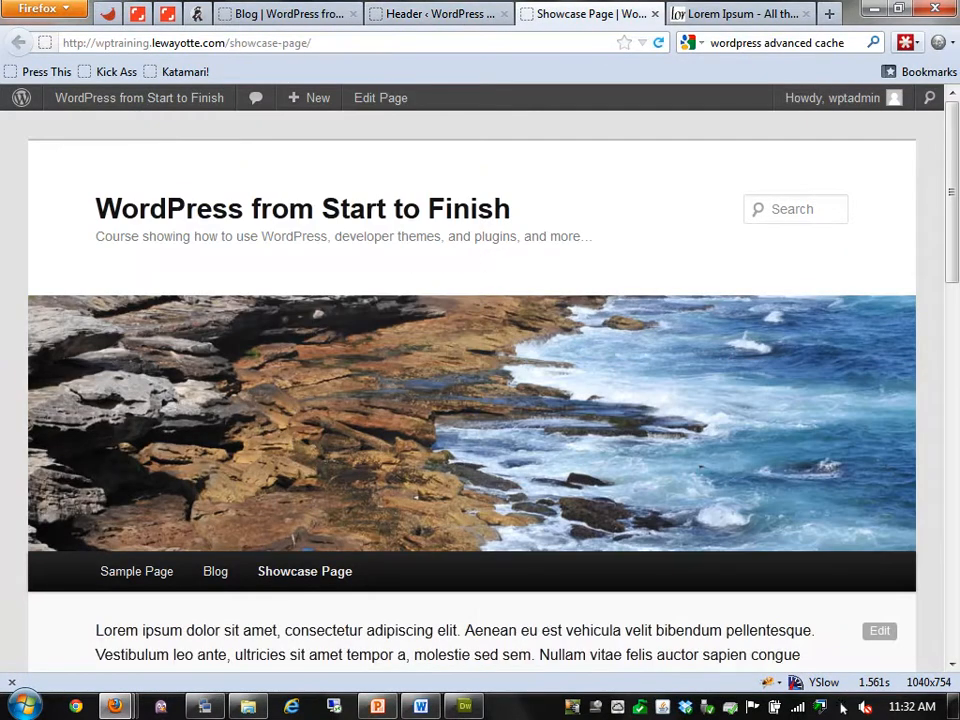
pyautogui.press('F5')
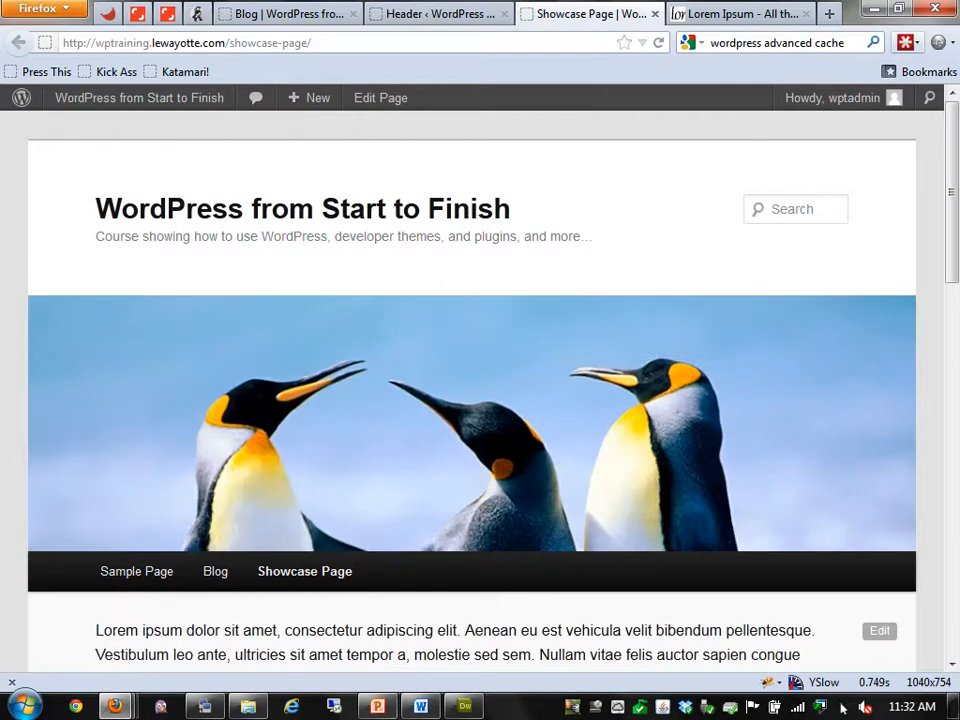
pyautogui.hotkey('ctrl', 'shift', 'Tab')
# Go to the Add New plugins page and search for 'w3 total cache'
pyautogui.click(48, 484)
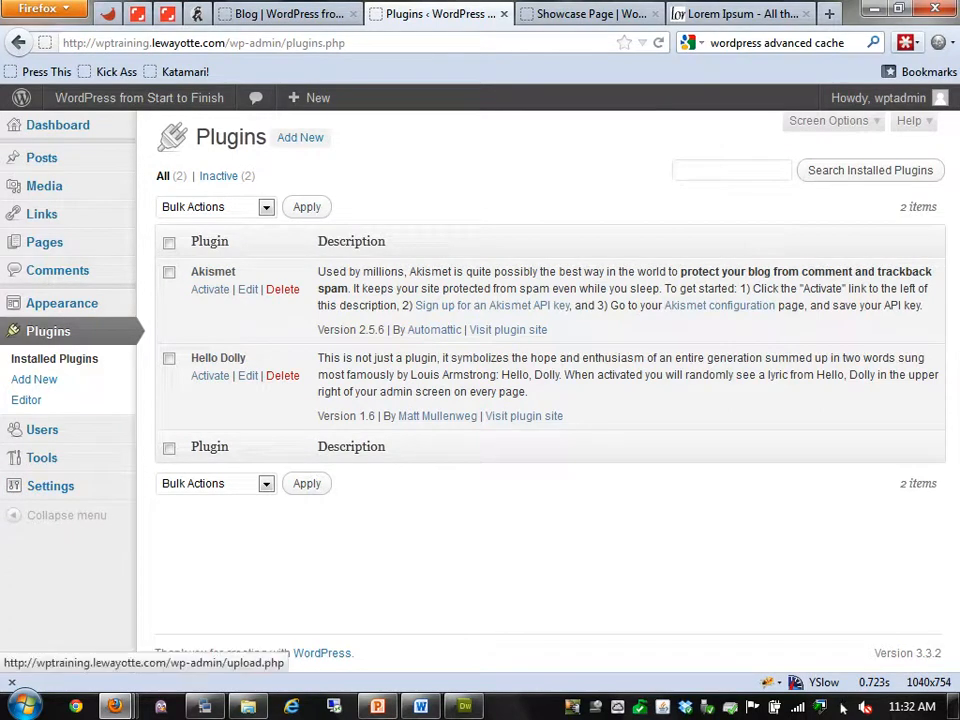
pyautogui.click(300, 138)
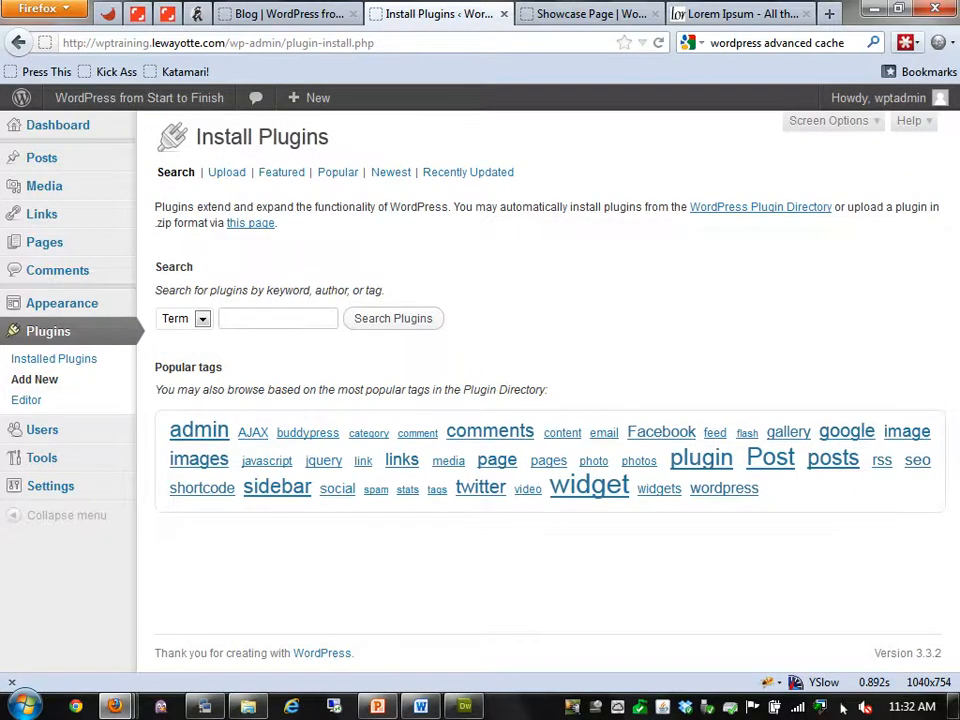
pyautogui.write('w')
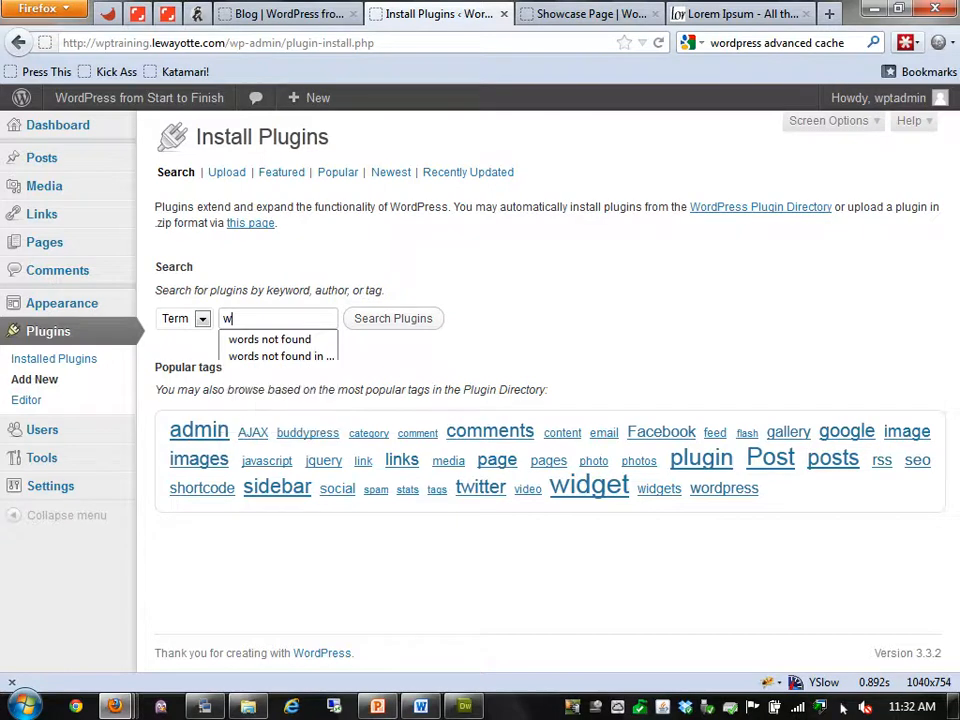
pyautogui.write('3 total cache')
pyautogui.press('Return')
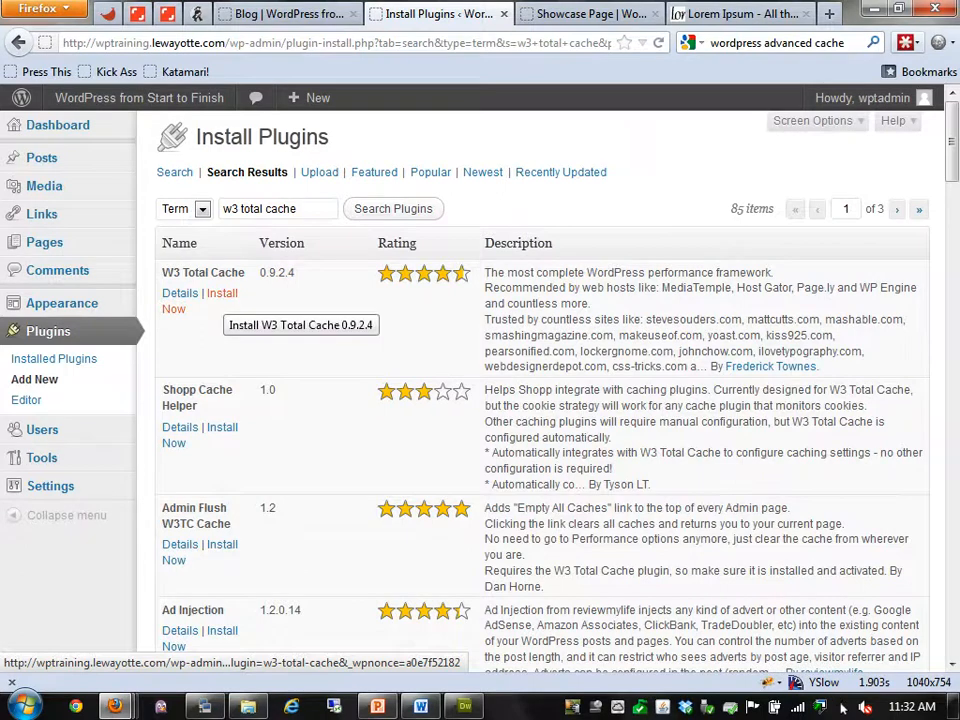
# Search for 'meteor slides', install the Meteor Slides plugin, and activate it
pyautogui.tripleClick(280, 209)
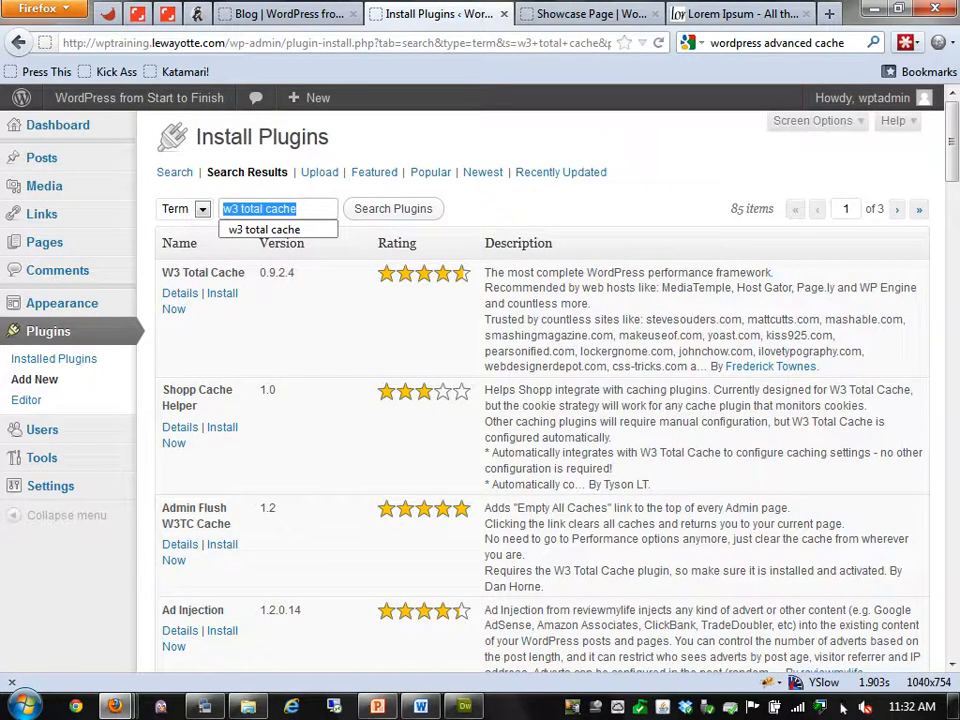
pyautogui.write('meteor')
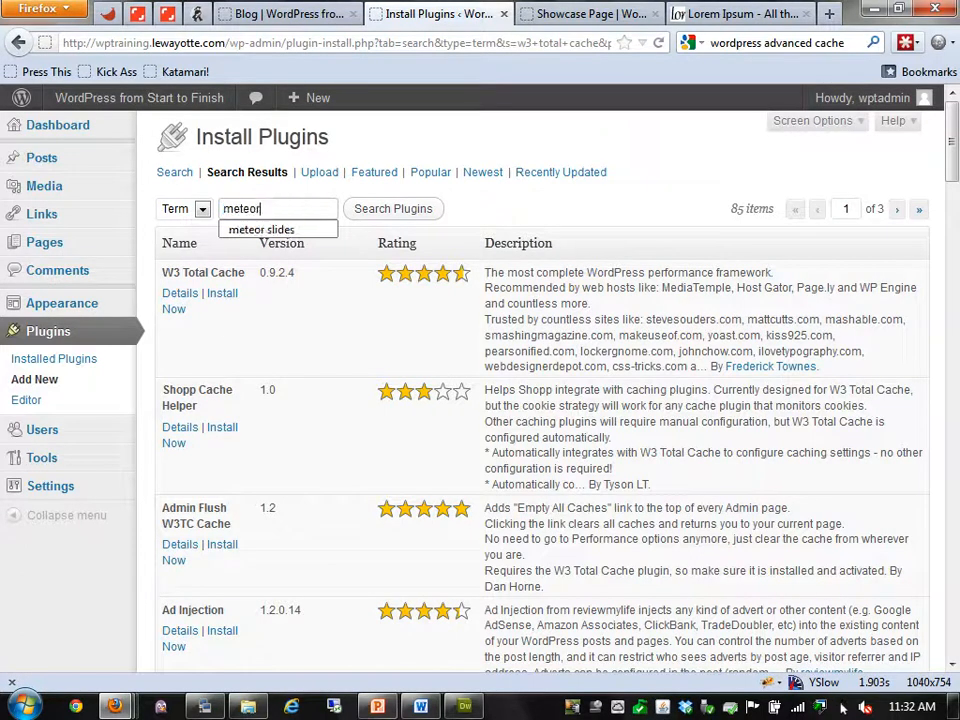
pyautogui.write(' slides')
pyautogui.press('Return')
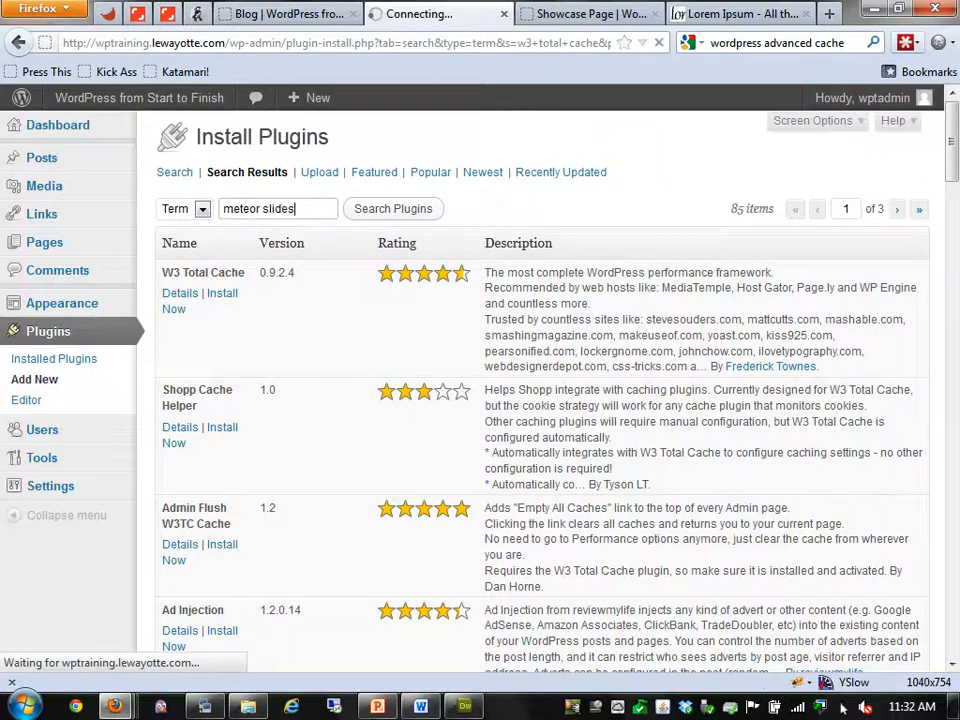
pyautogui.click(235, 293)
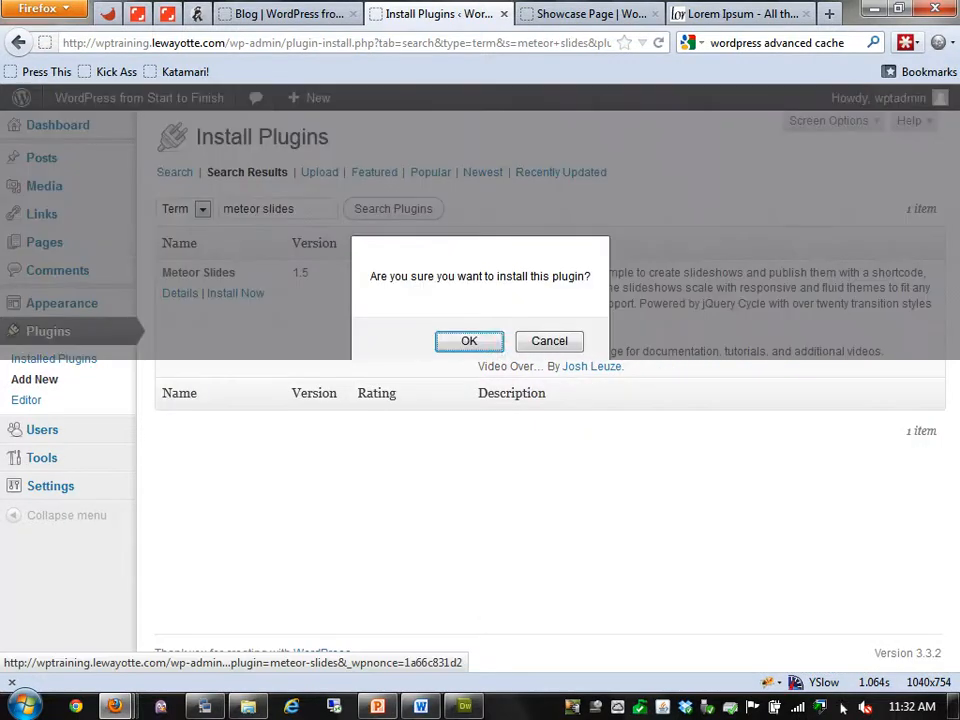
pyautogui.press('Return')
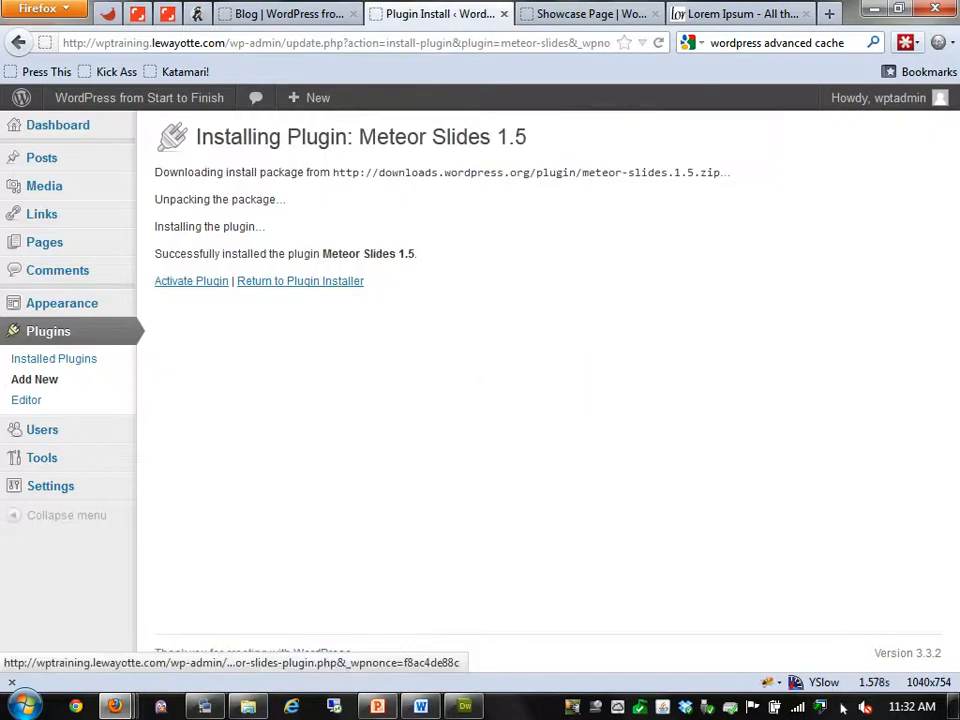
pyautogui.click(191, 281)
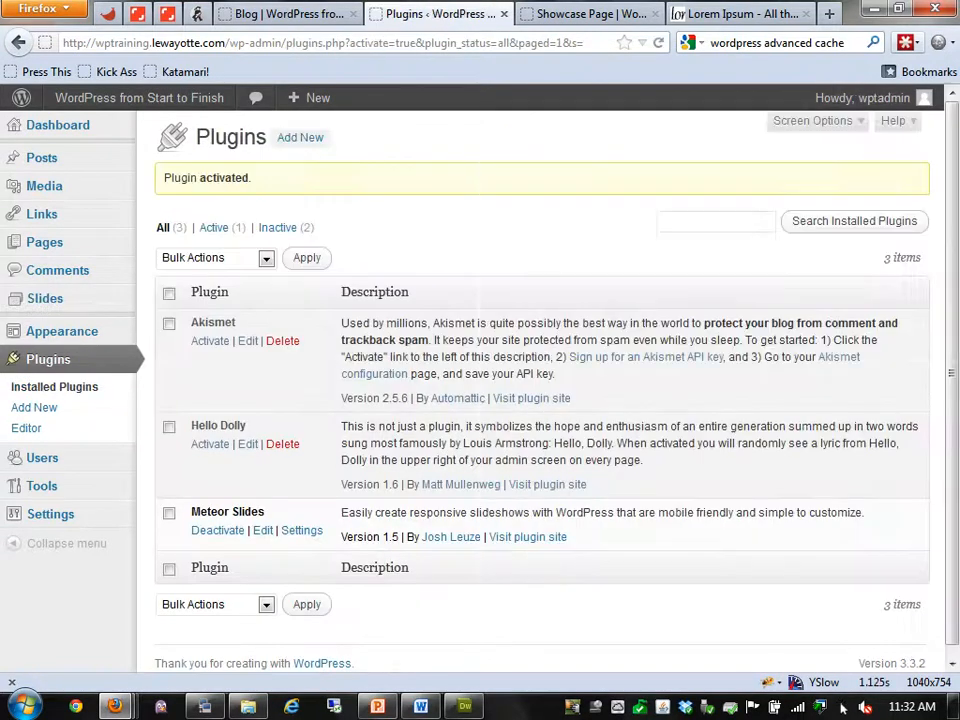
# View the Slides list, deactivate Meteor Slides on the Plugins page, and open the Users list
pyautogui.click(45, 299)
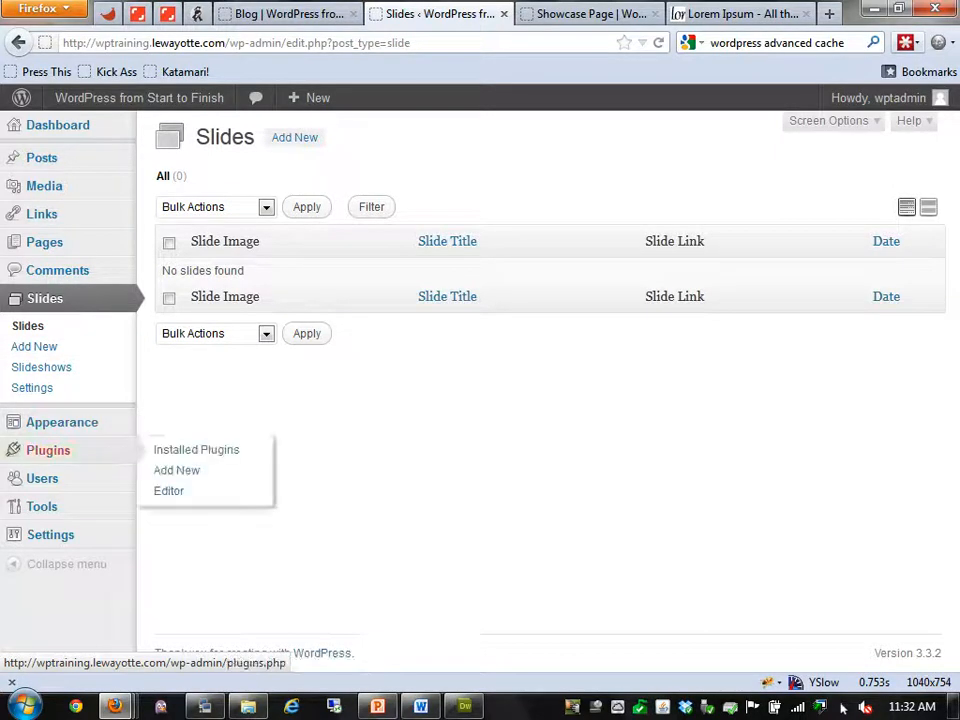
pyautogui.click(48, 450)
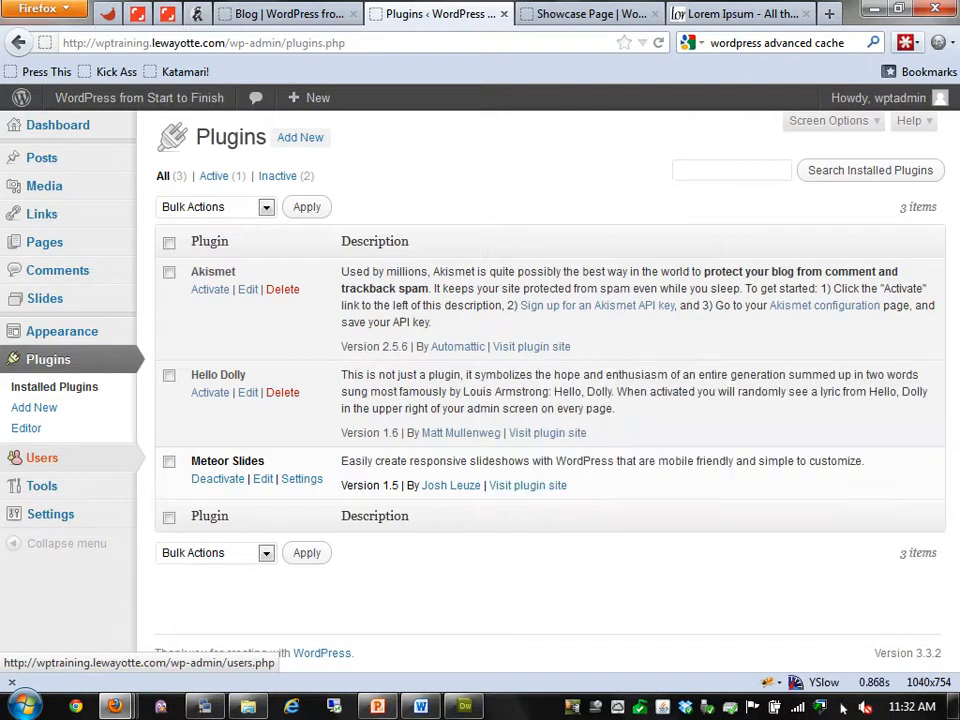
pyautogui.click(218, 479)
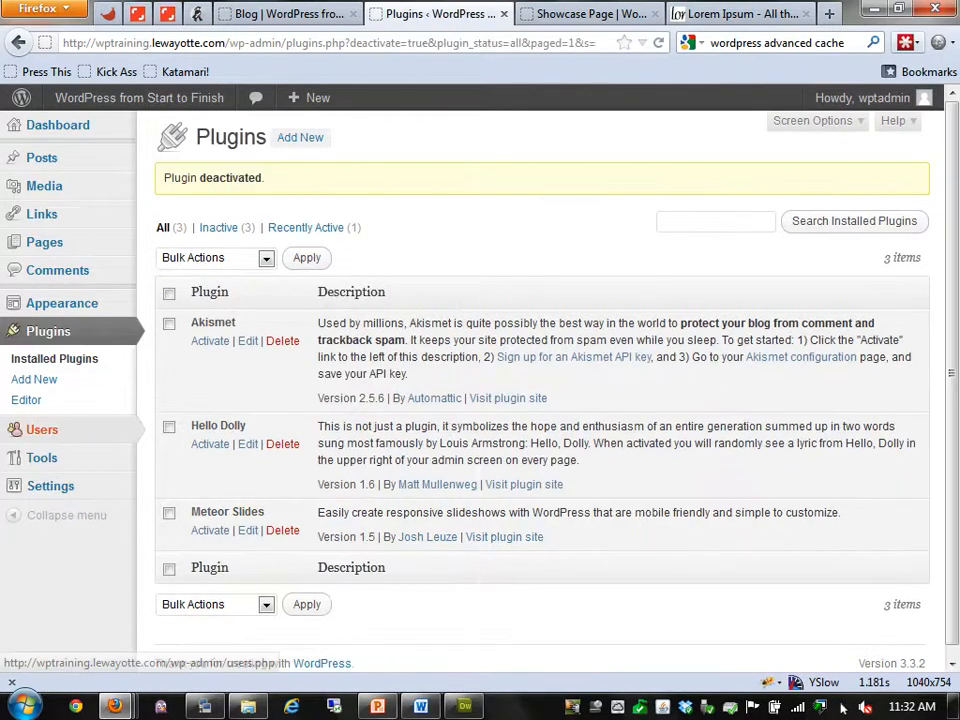
pyautogui.click(42, 429)
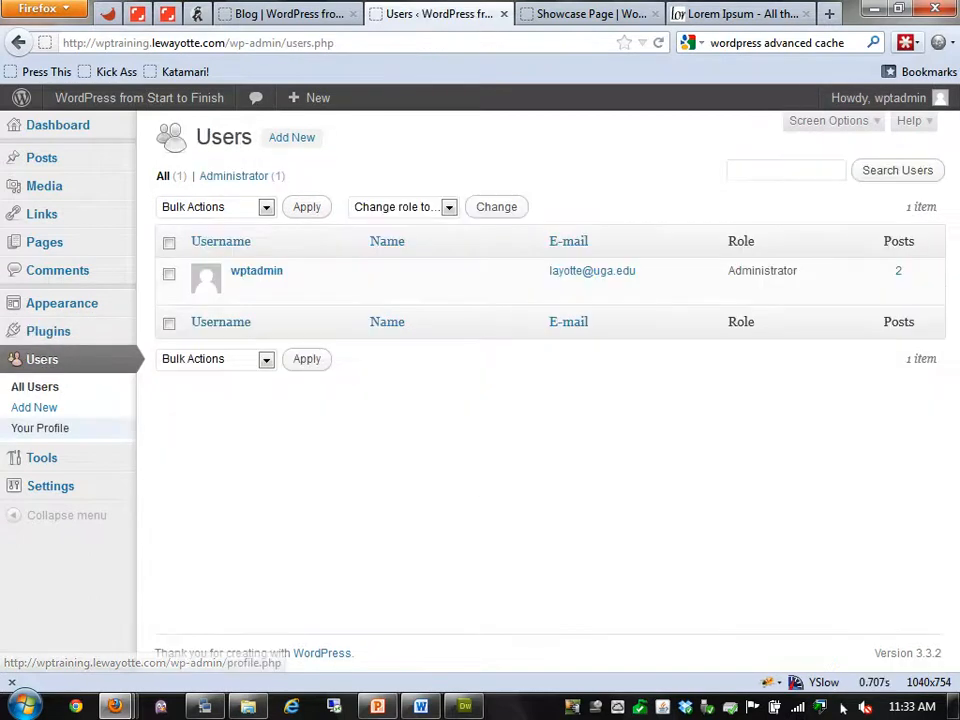
pyautogui.moveTo(62, 303)
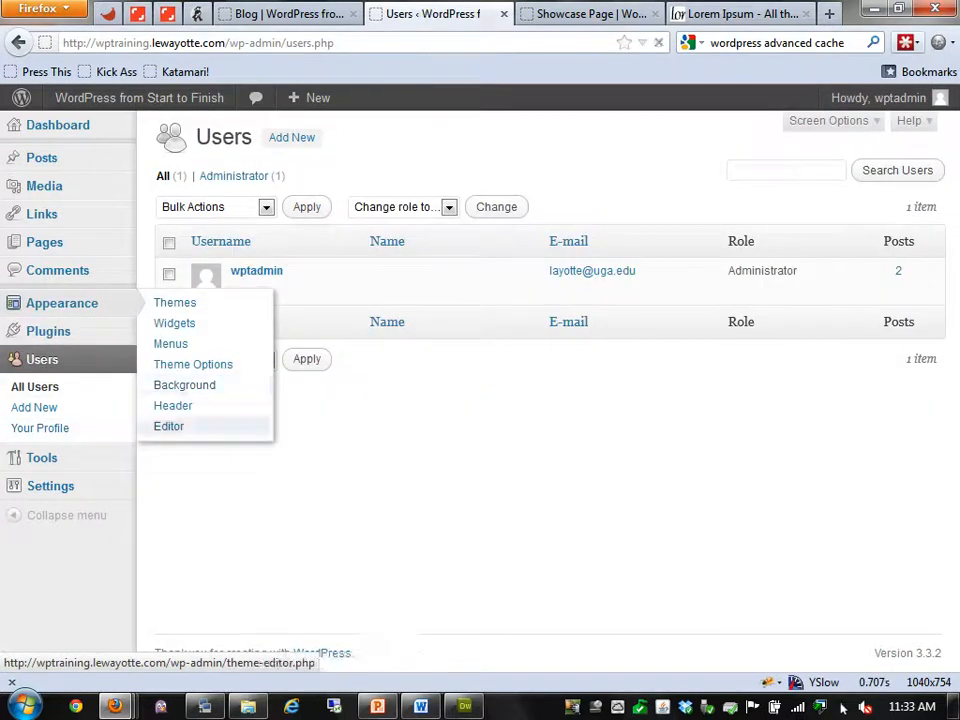
# Load the jeans theme's style.css into the theme editor in place of Twenty Eleven
pyautogui.click(169, 426)
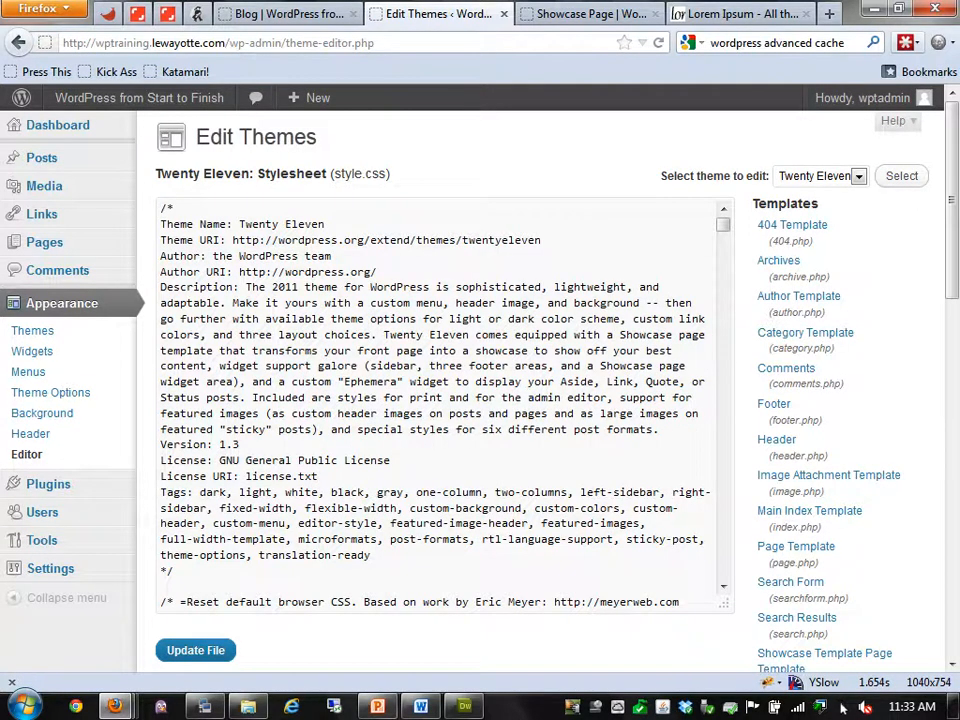
pyautogui.click(859, 176)
pyautogui.click(796, 197)
pyautogui.click(901, 176)
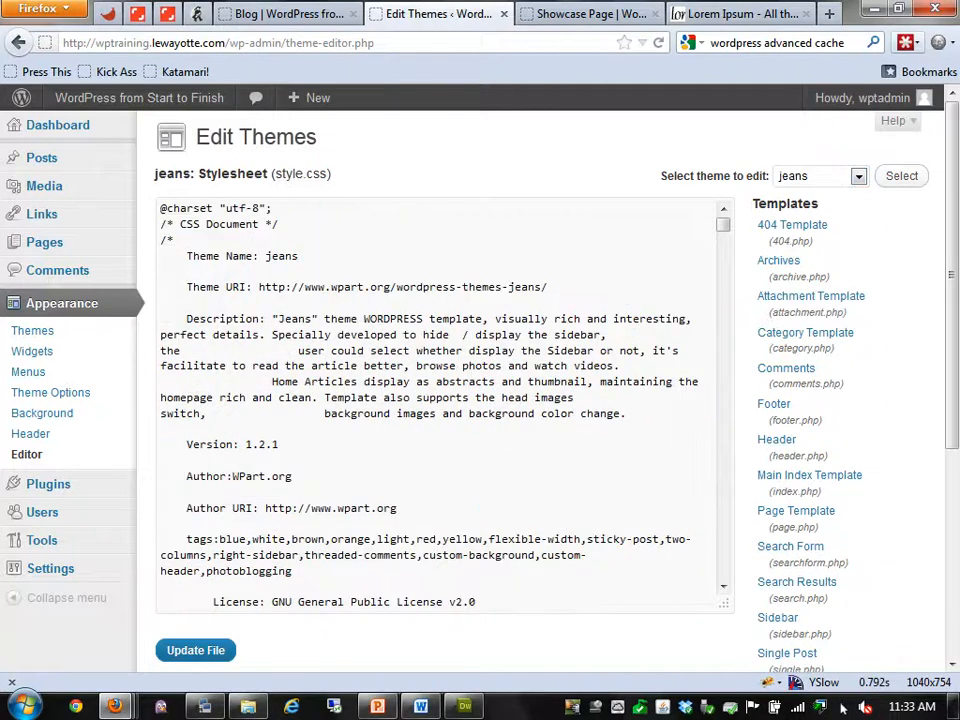
pyautogui.scroll(-6, 850, 400)
pyautogui.scroll(6, 850, 400)
# View akismet.php in the plugin editor, then return to the Users list
pyautogui.moveTo(48, 484)
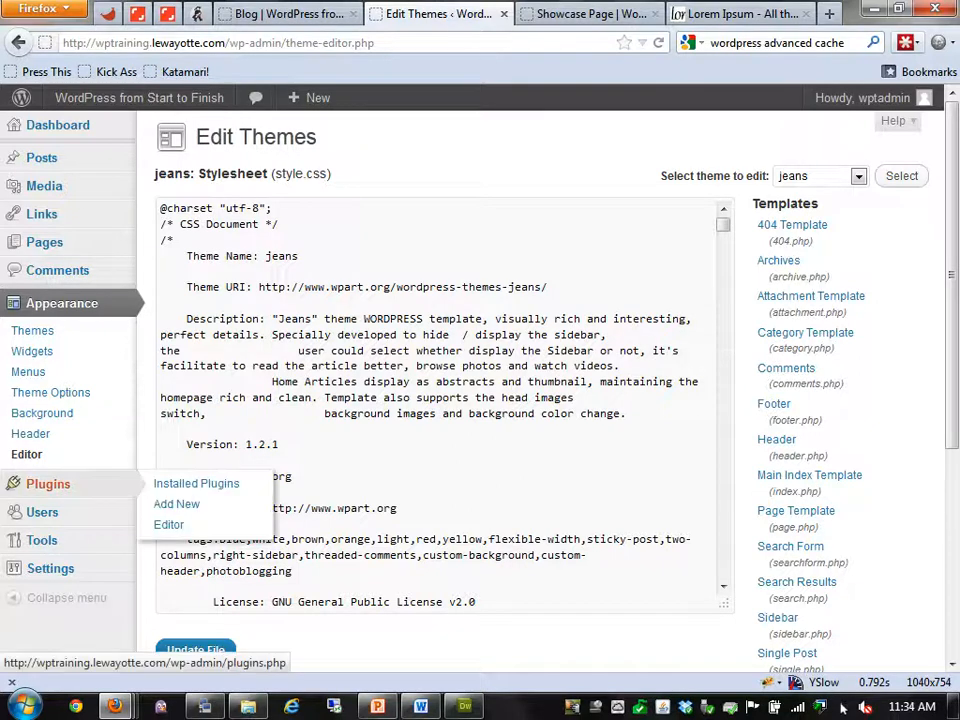
pyautogui.click(168, 524)
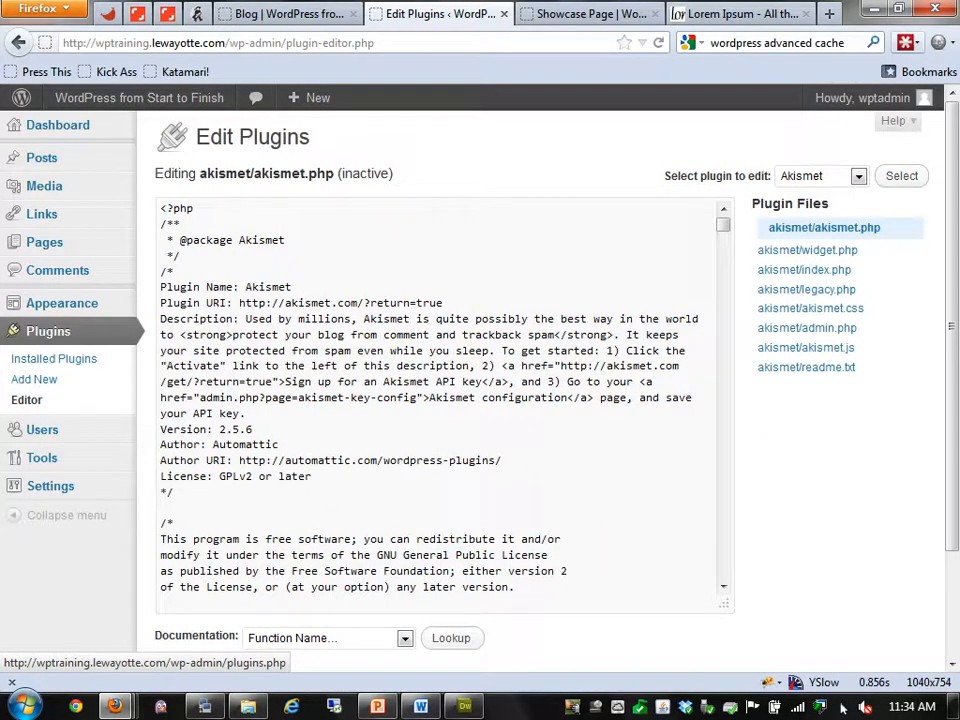
pyautogui.click(42, 429)
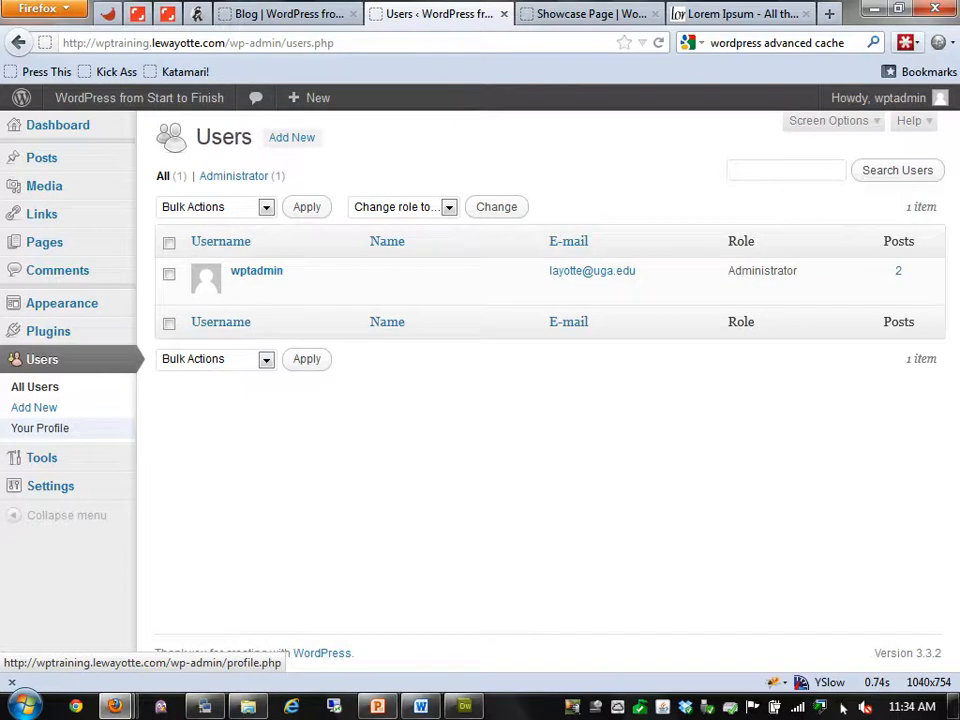
# Start a new user from the Users page and browse the Role dropdown, keeping Subscriber selected
pyautogui.click(291, 137)
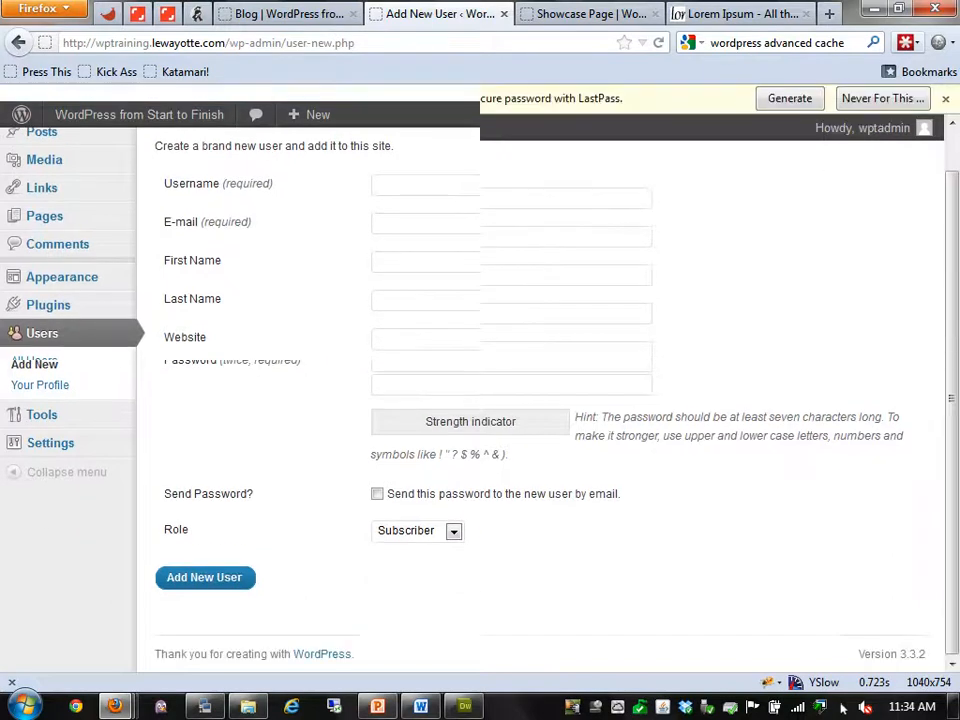
pyautogui.click(454, 562)
pyautogui.click(454, 562)
pyautogui.click(454, 562)
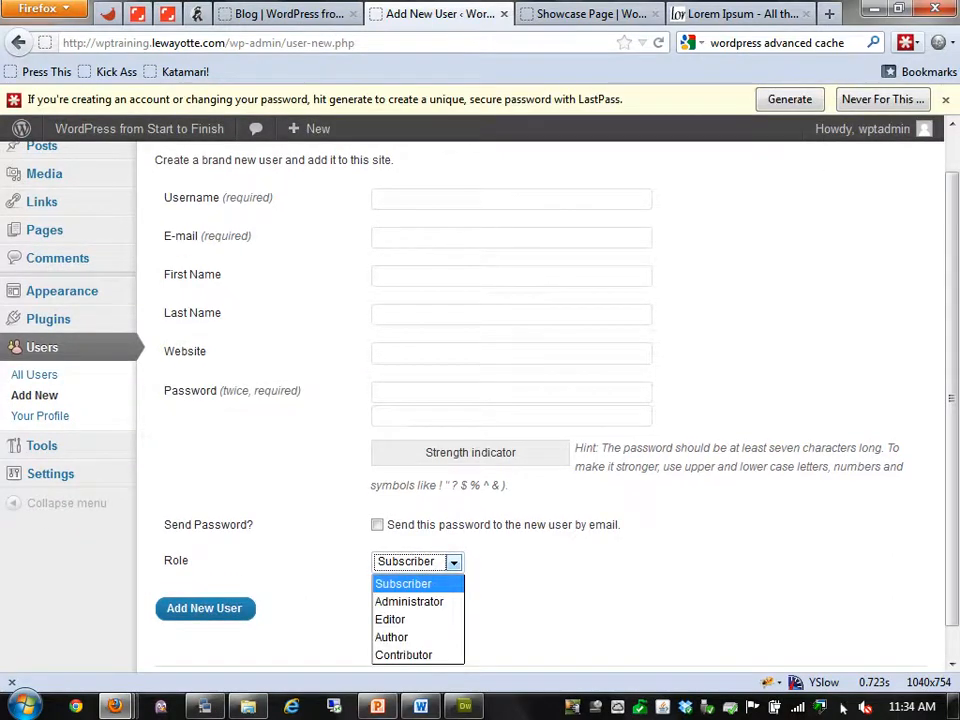
pyautogui.press('Up')
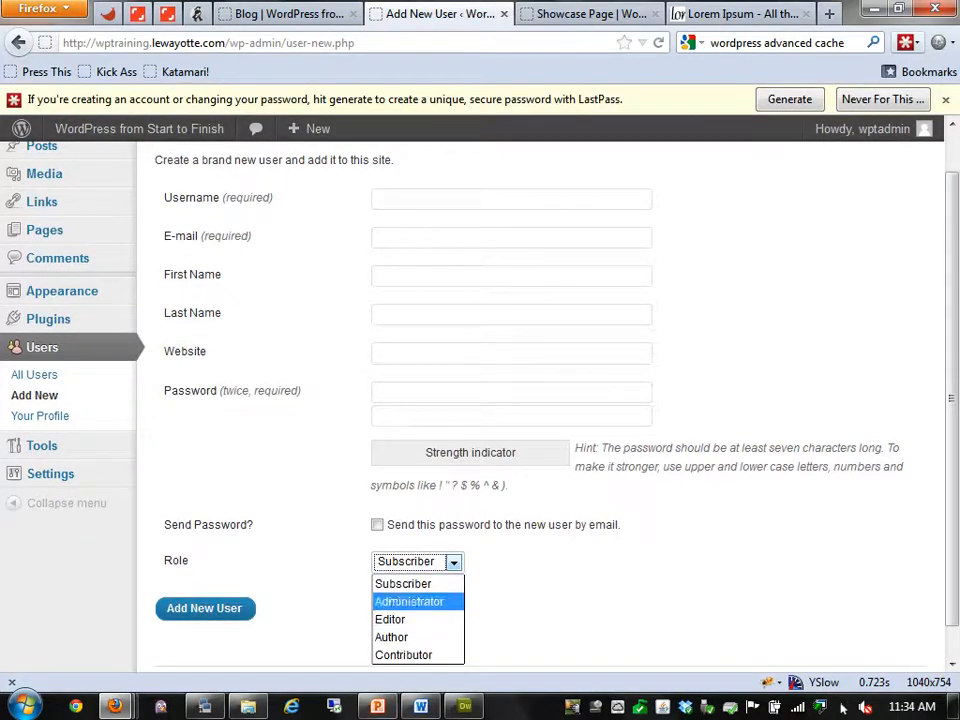
pyautogui.press('Up')
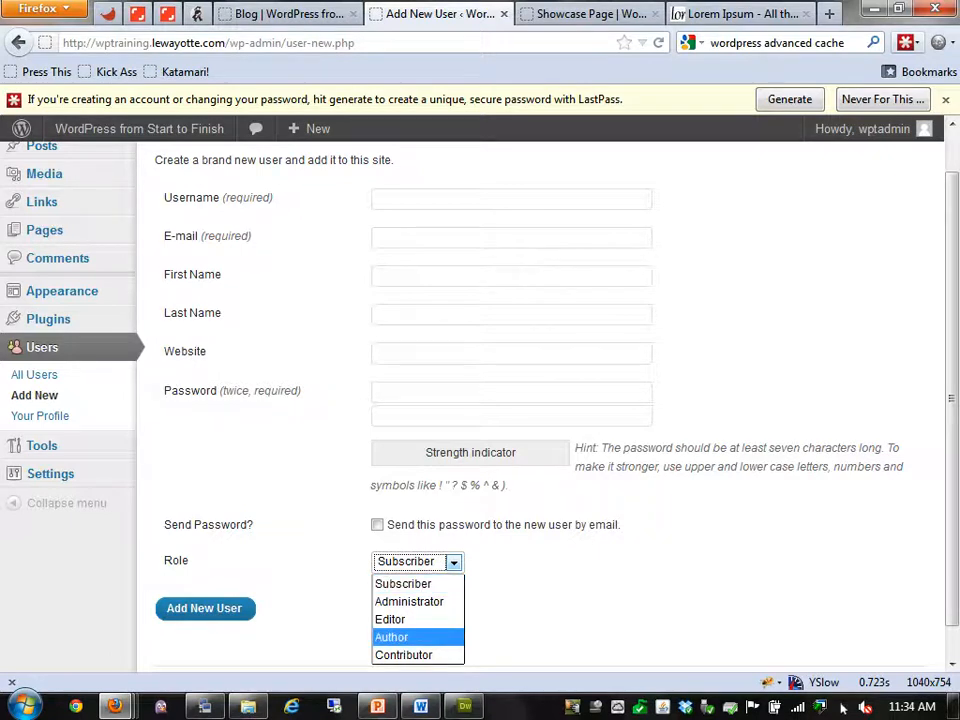
pyautogui.press('Escape')
pyautogui.scroll(2, 540, 407)
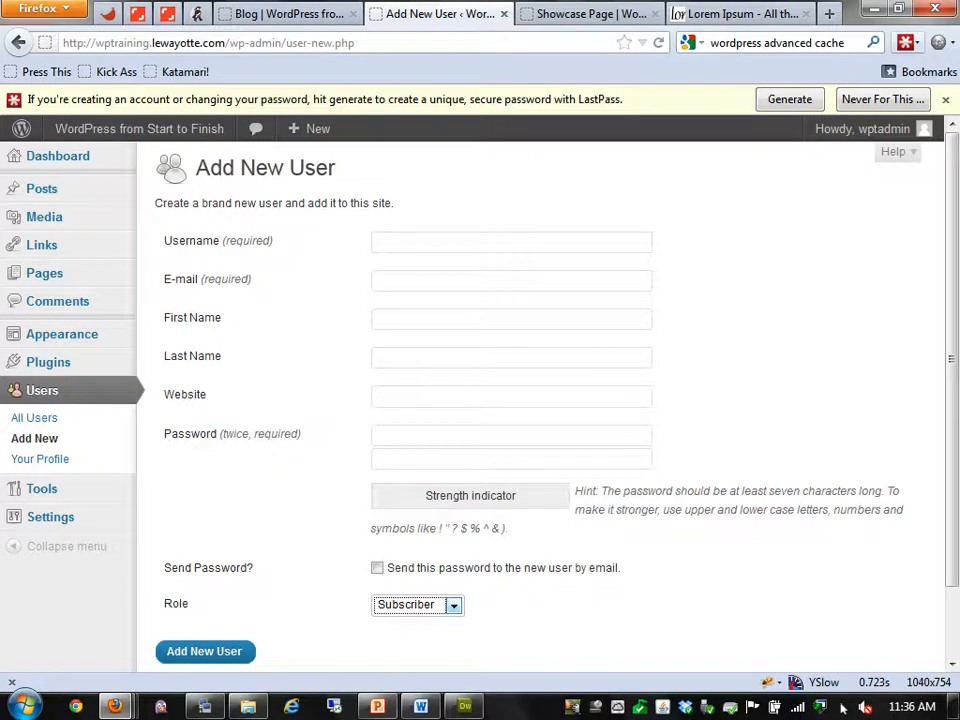
# Leave Add New User and go to the WordPress Tools page from the admin sidebar
pyautogui.click(41, 488)
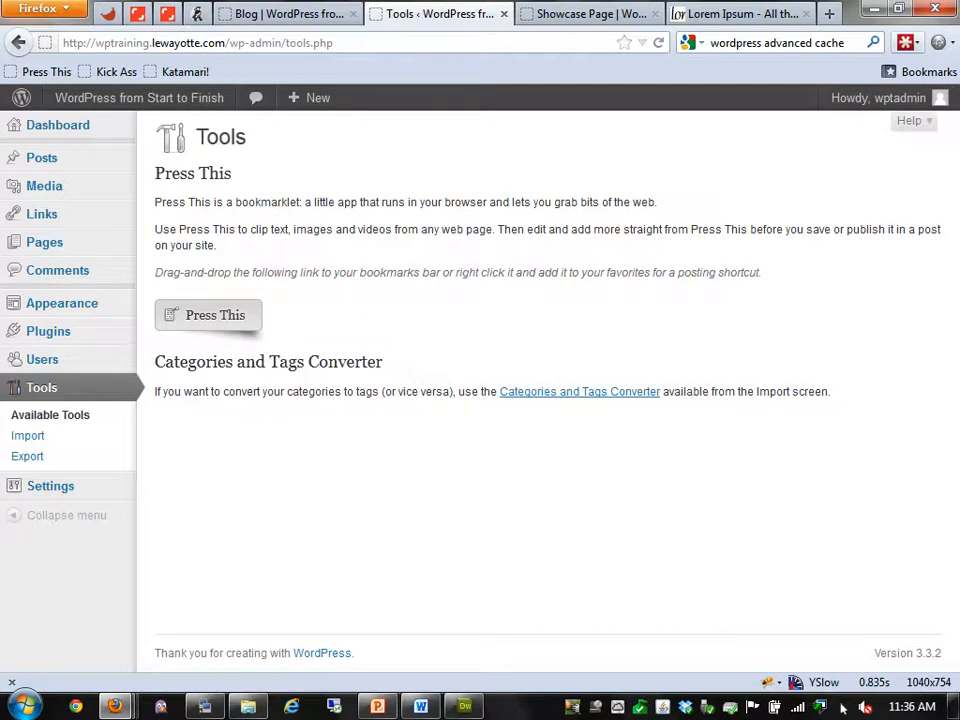
# View the WordPress importer's details on the Import page, then go to the Export page
pyautogui.click(28, 436)
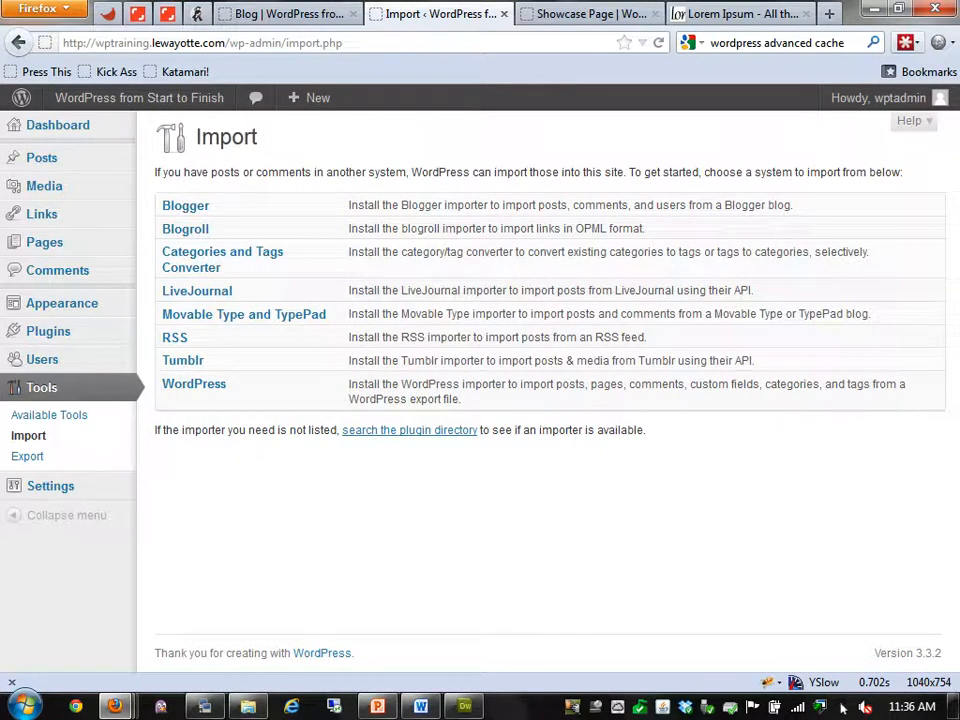
pyautogui.click(194, 384)
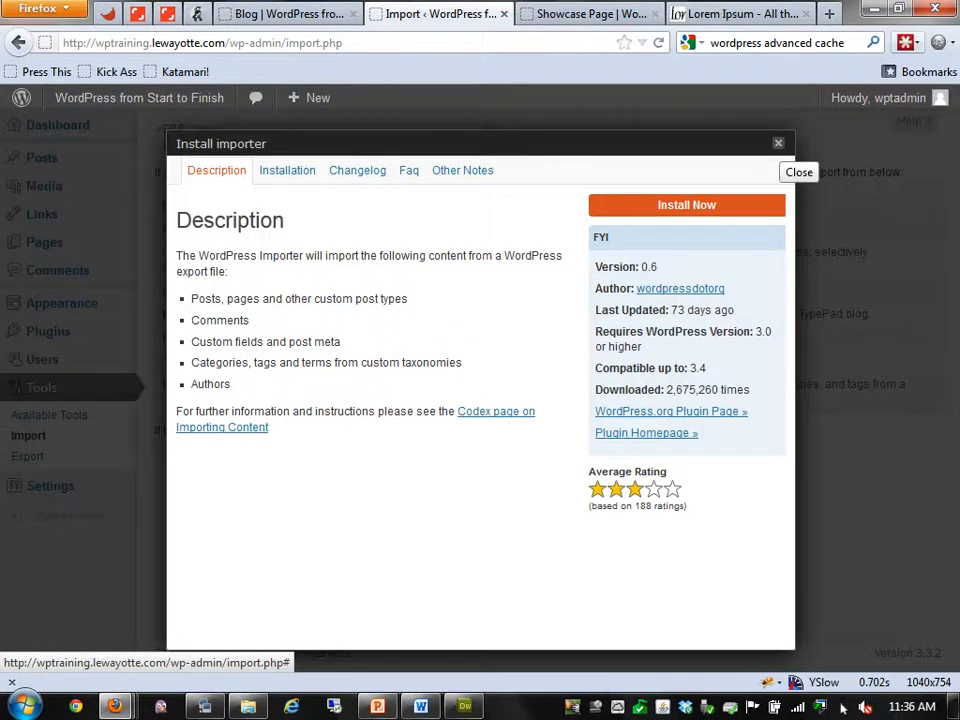
pyautogui.click(778, 143)
pyautogui.click(27, 456)
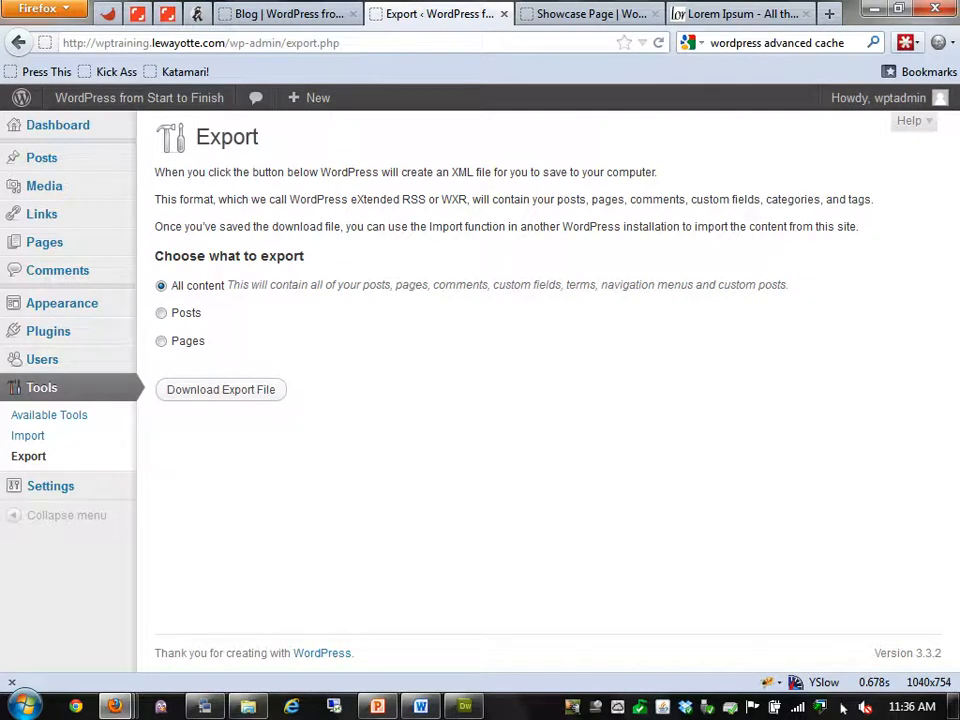
# Choose a Posts export limited to New Category and the admin author
pyautogui.click(161, 313)
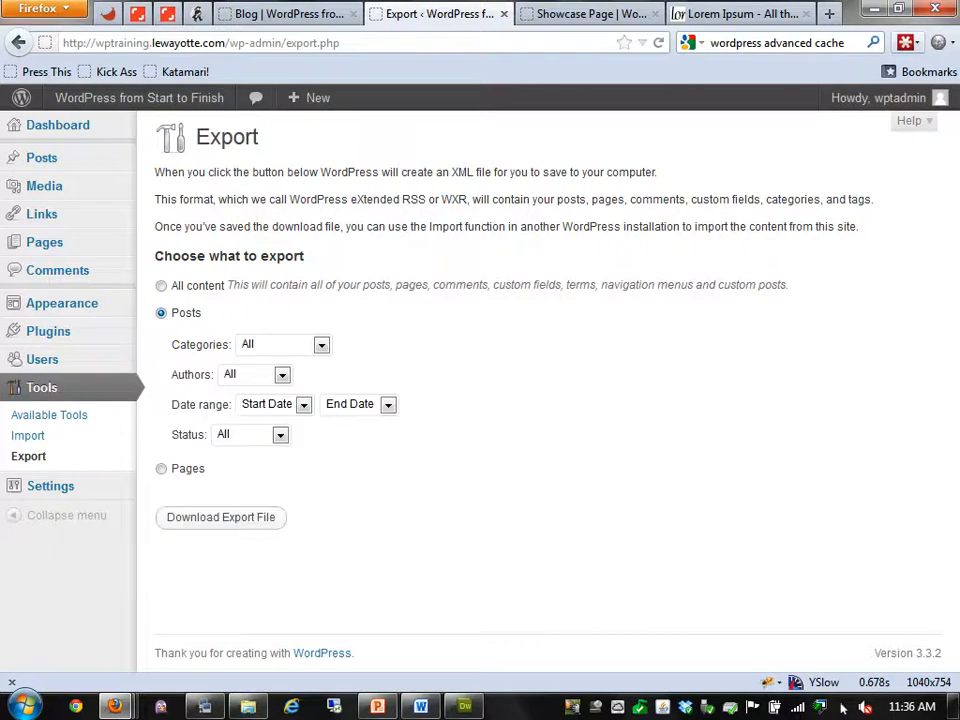
pyautogui.click(321, 345)
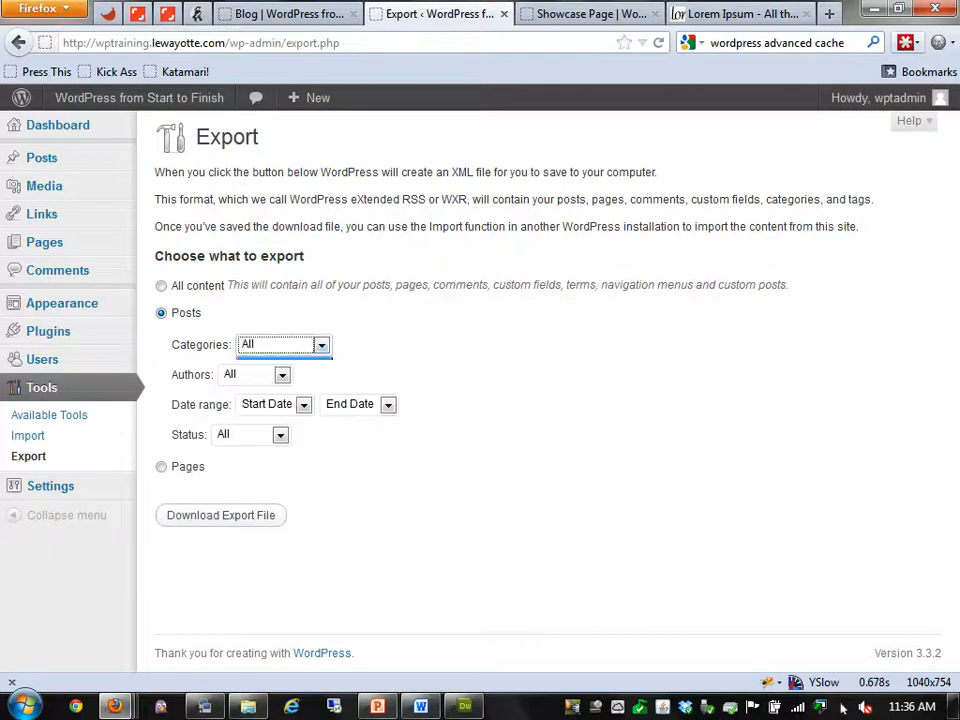
pyautogui.click(276, 384)
pyautogui.click(282, 375)
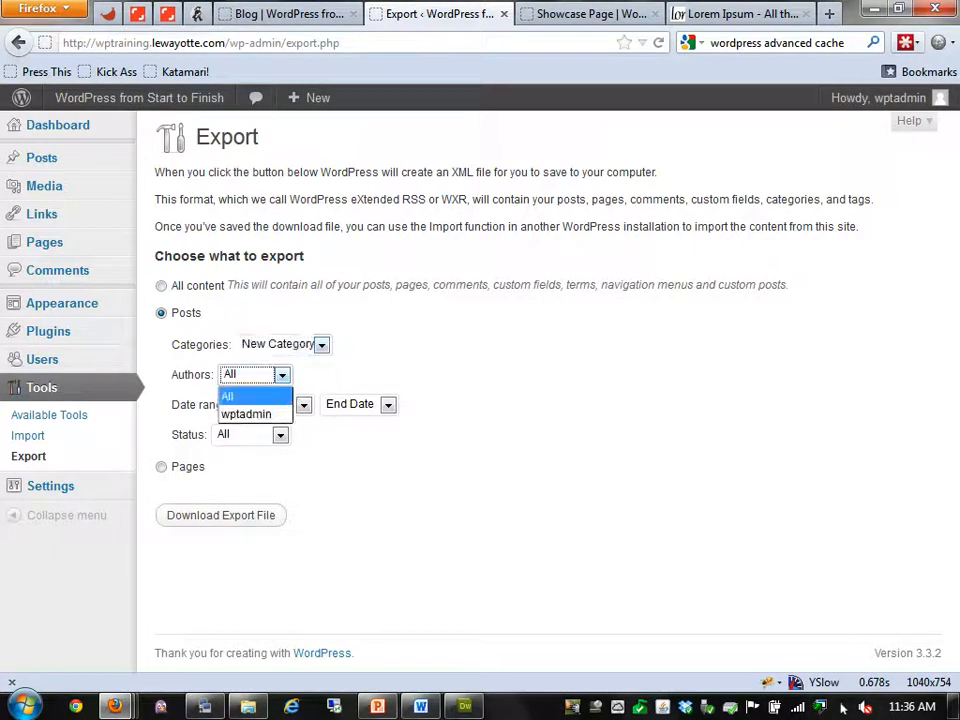
pyautogui.click(248, 414)
# Set June 2012 start and end dates, keep All statuses, then switch the export to Pages
pyautogui.click(304, 405)
pyautogui.click(268, 444)
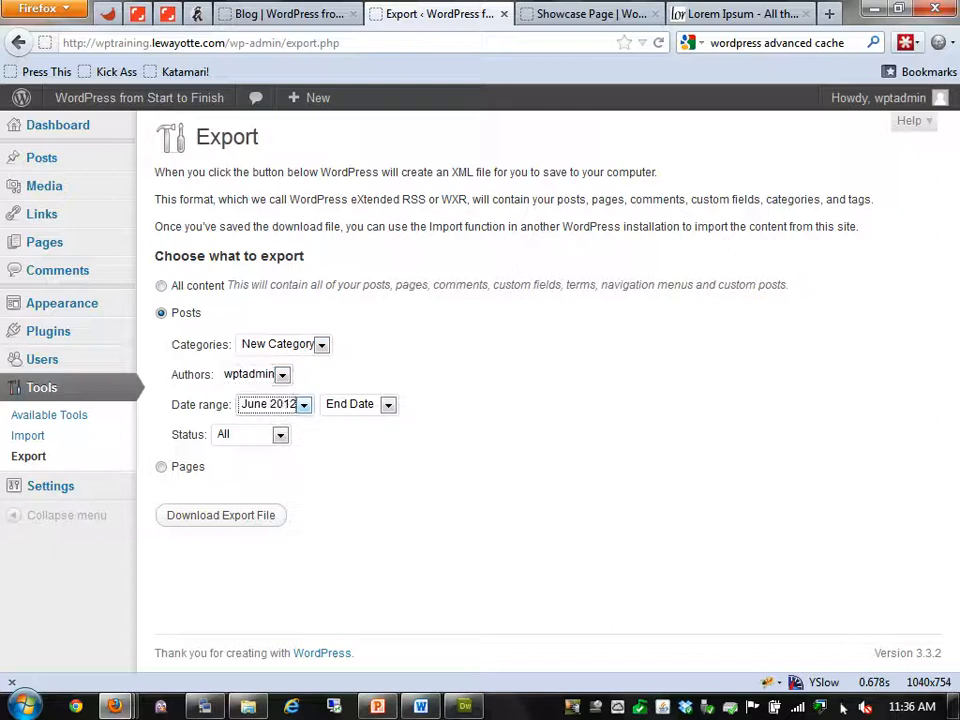
pyautogui.click(388, 405)
pyautogui.click(352, 444)
pyautogui.click(281, 435)
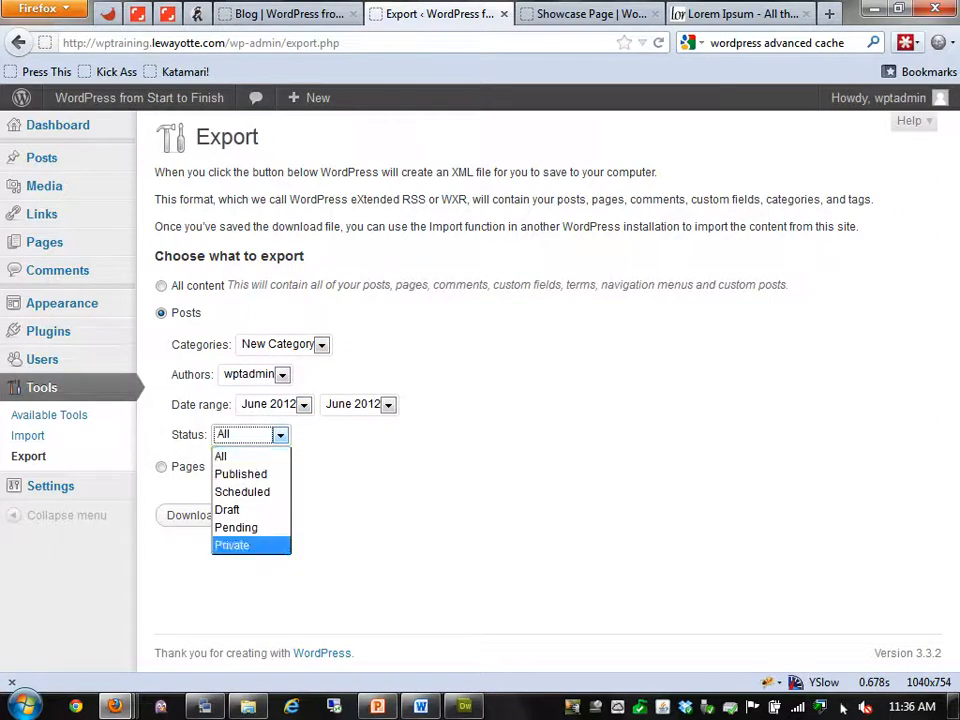
pyautogui.click(250, 456)
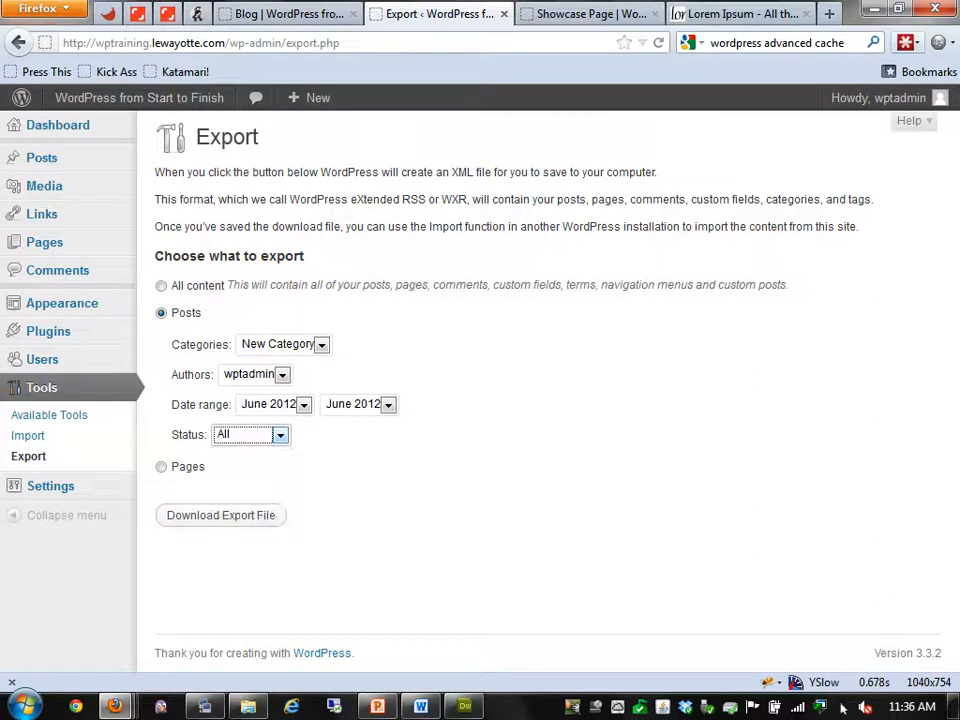
pyautogui.click(162, 467)
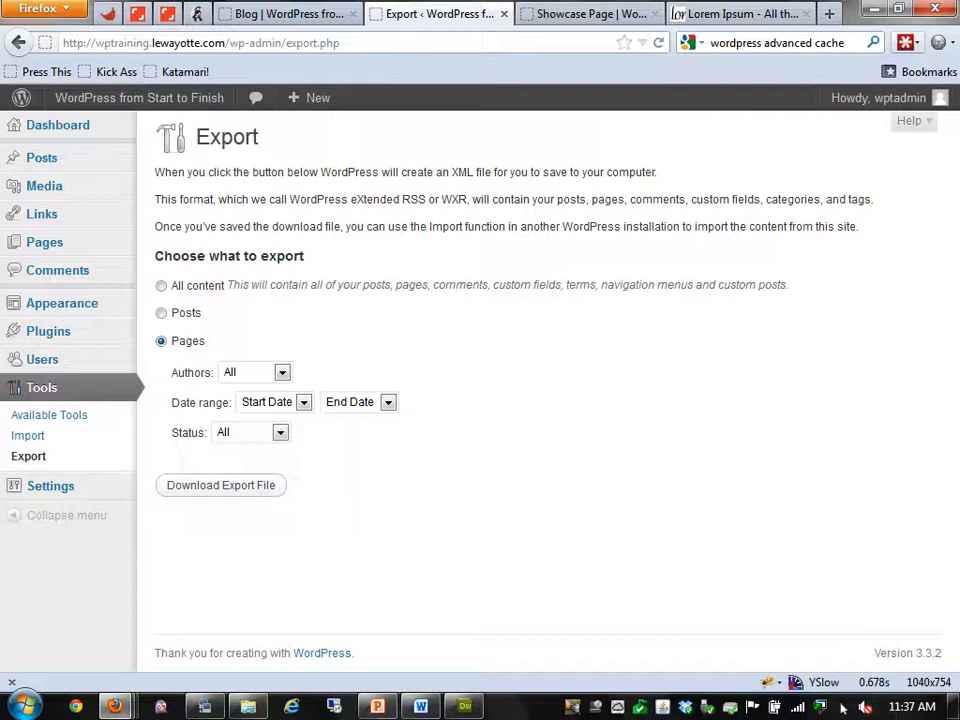
pyautogui.moveTo(50, 486)
# Open the admin user's Profile from the Users list and scroll through its fields
pyautogui.click(42, 359)
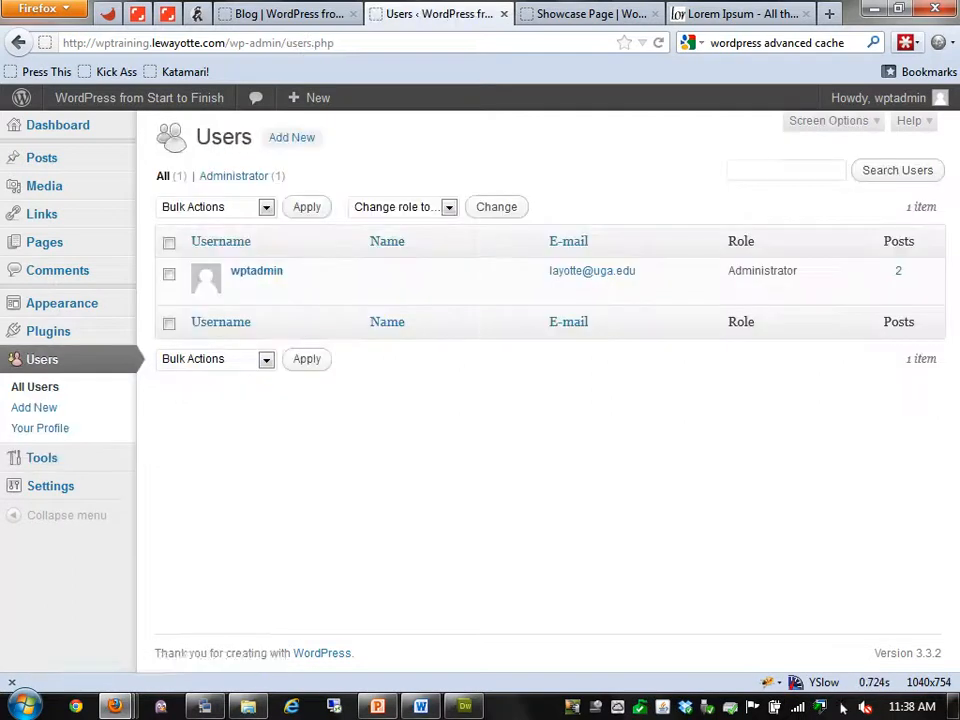
pyautogui.click(256, 270)
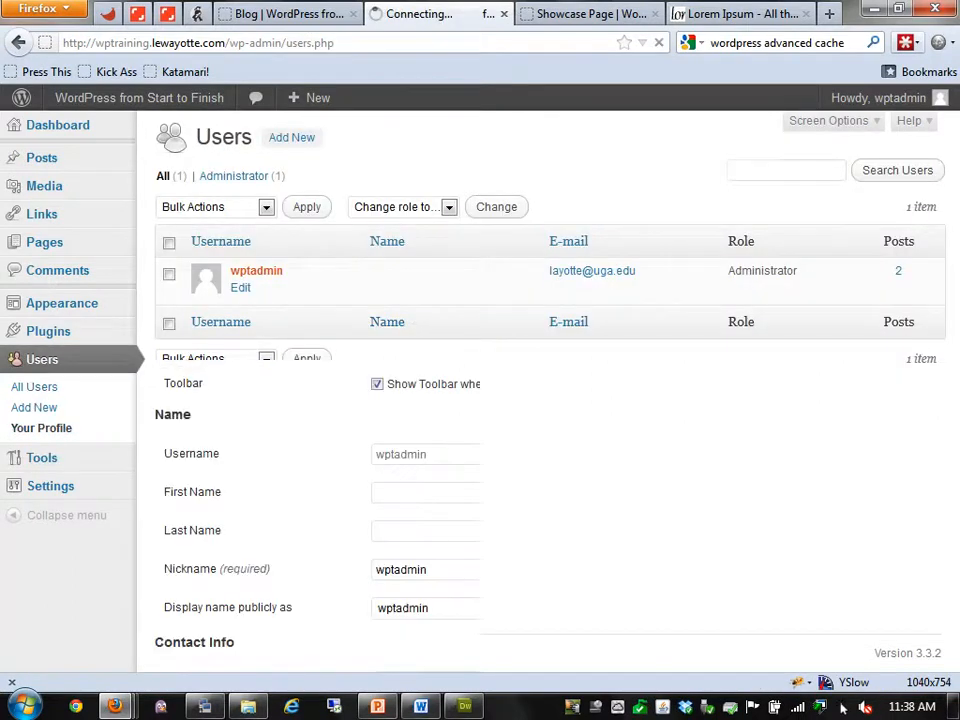
pyautogui.scroll(-5, 540, 400)
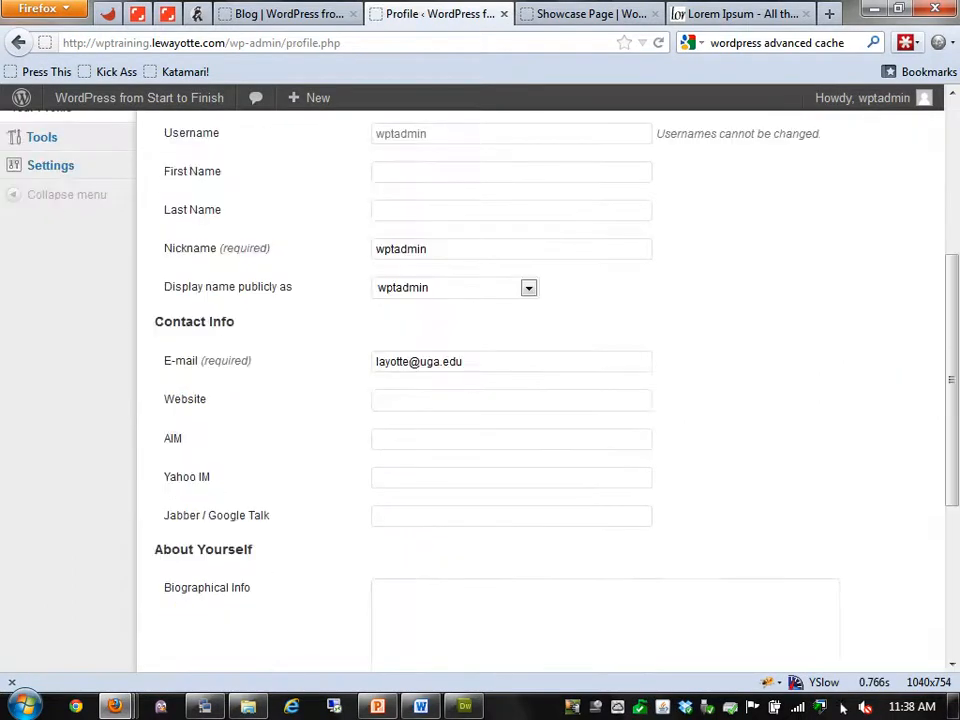
pyautogui.scroll(-3, 540, 400)
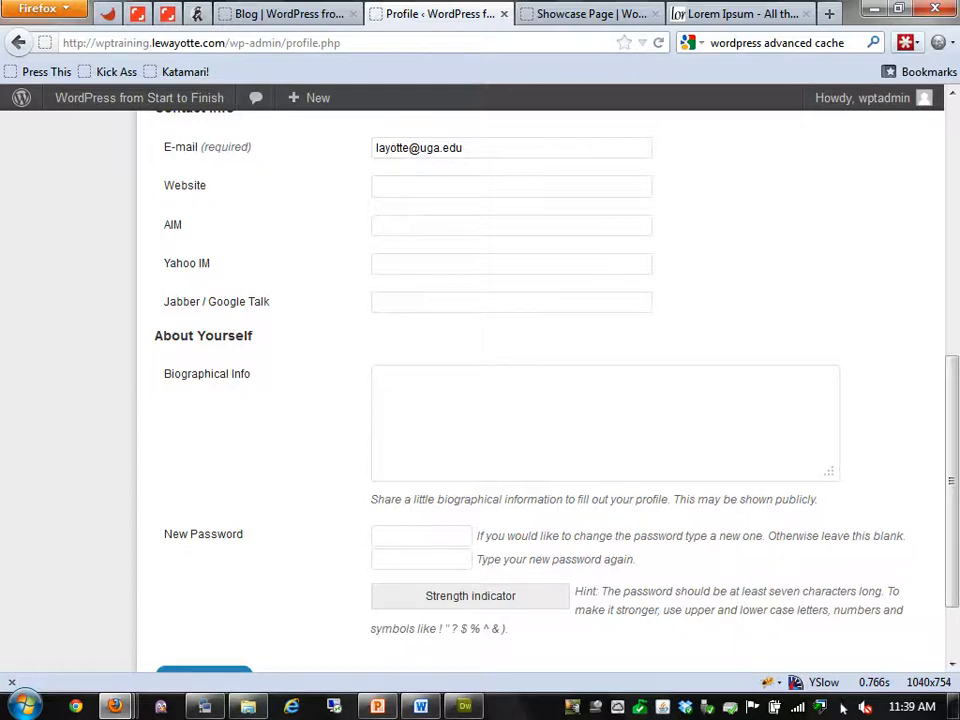
pyautogui.scroll(5, 702, 350)
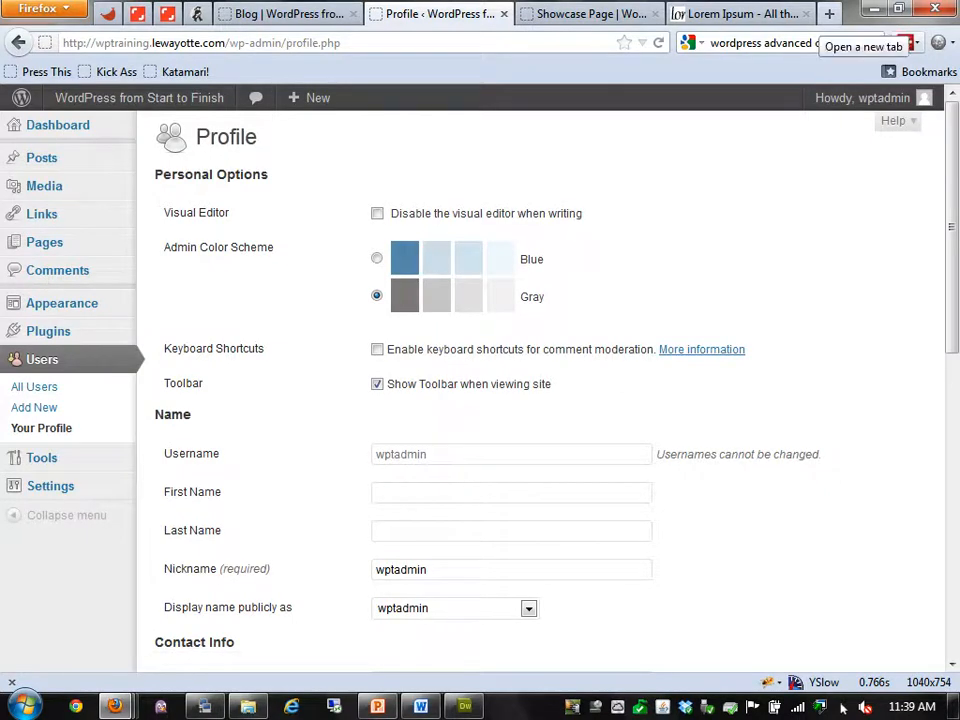
pyautogui.hotkey('ctrl', 't')
# Load phpMyAdmin in the new tab, log in, and open the wp_training database
pyautogui.write('ser')
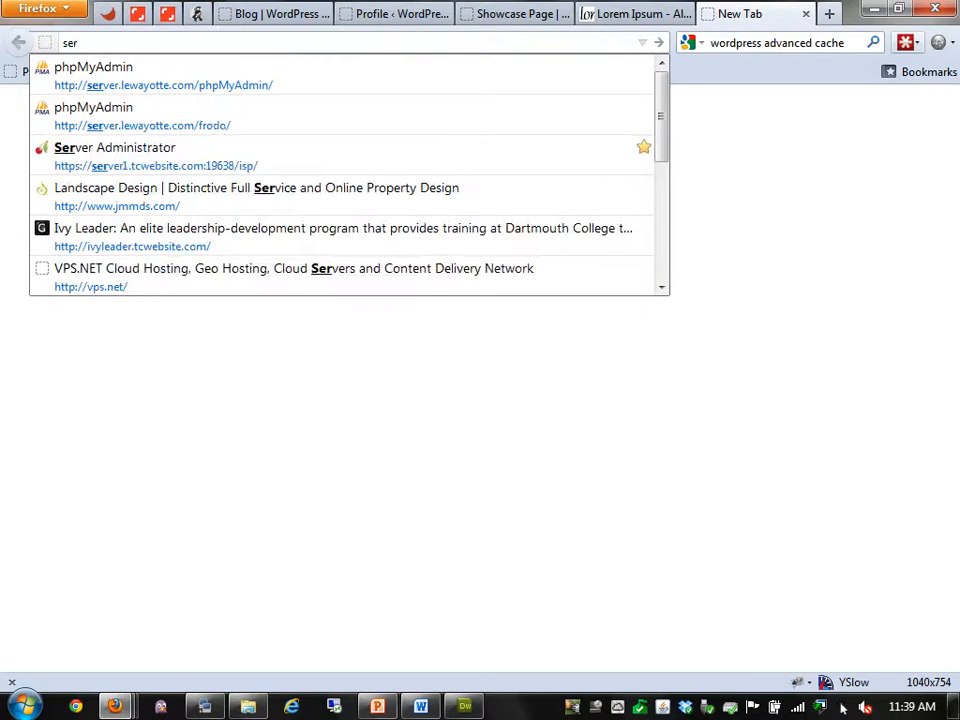
pyautogui.press('Down')
pyautogui.press('Return')
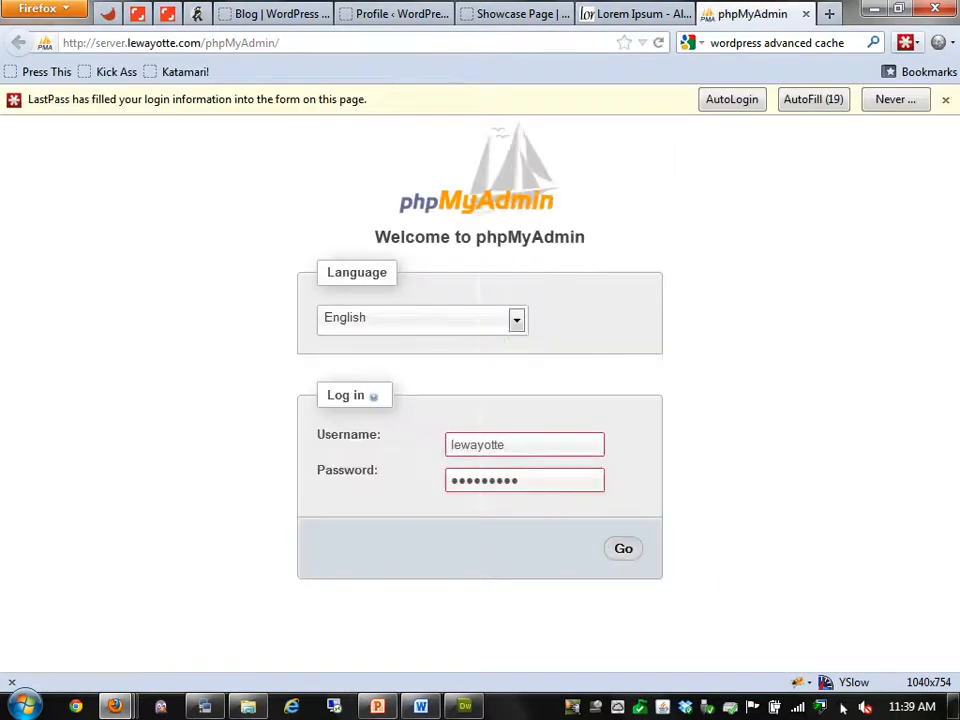
pyautogui.press('Return')
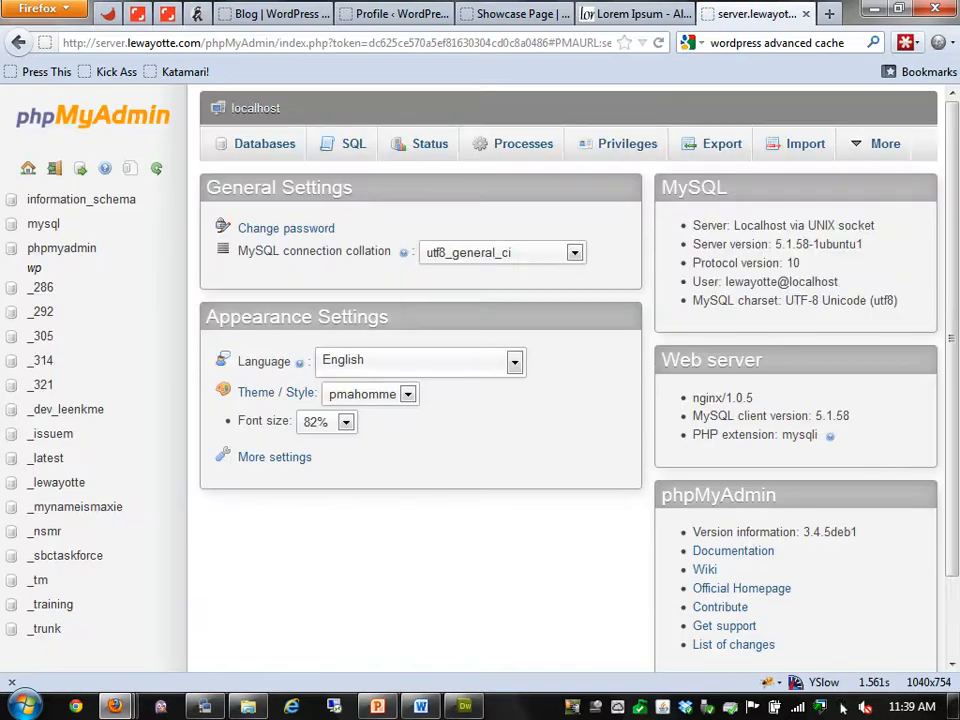
pyautogui.click(52, 604)
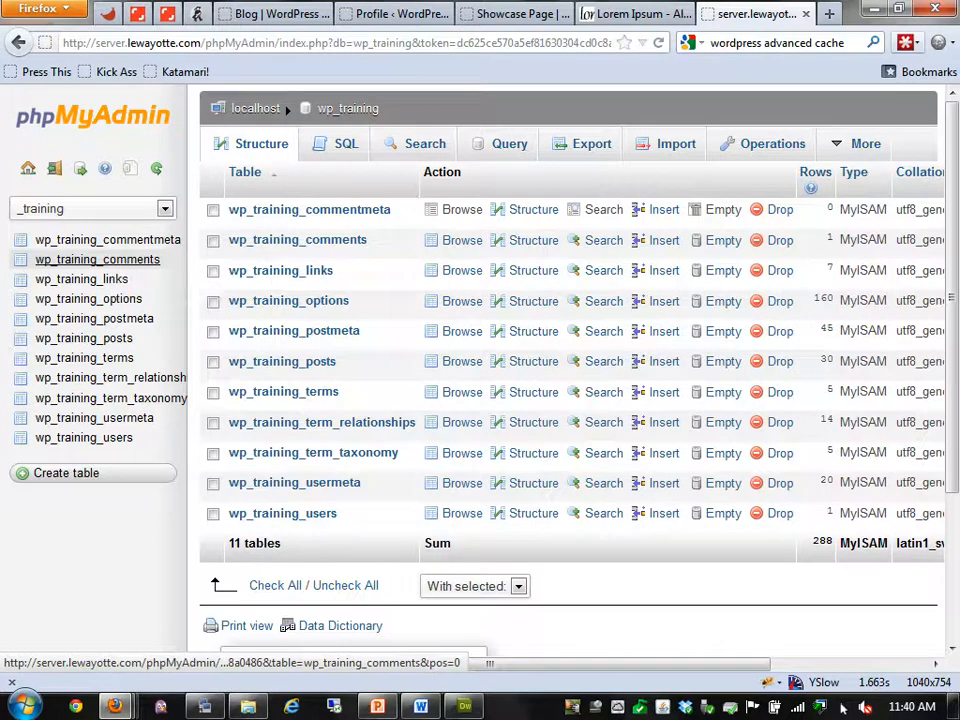
# Browse wp_training_posts, scrolling across its guid columns and marking the 1-revision row
pyautogui.click(83, 338)
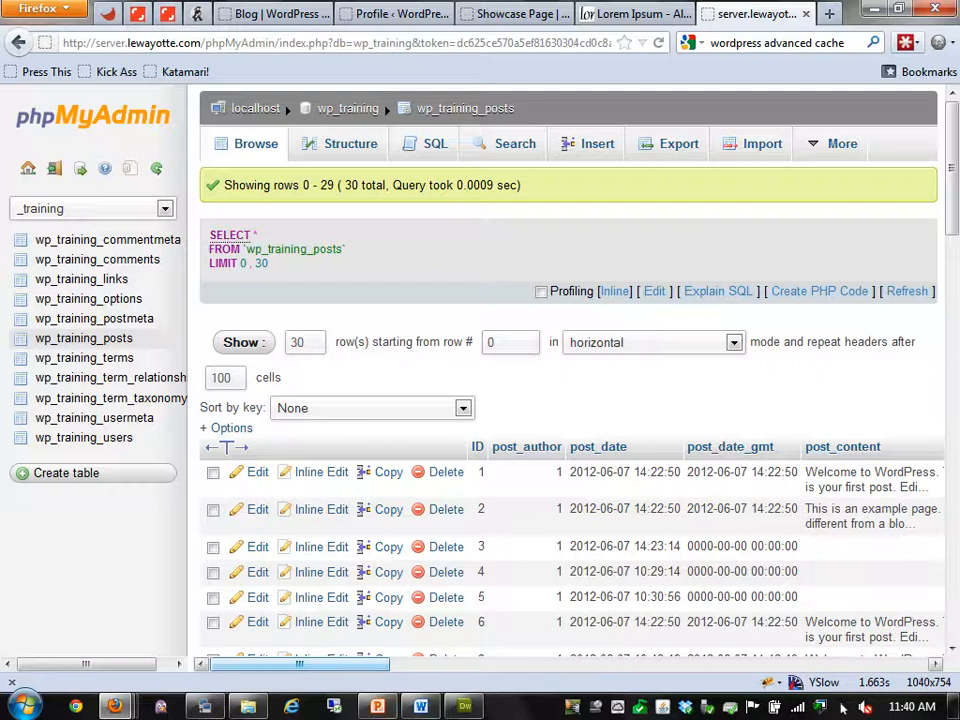
pyautogui.moveTo(299, 664); pyautogui.dragTo(354, 664)
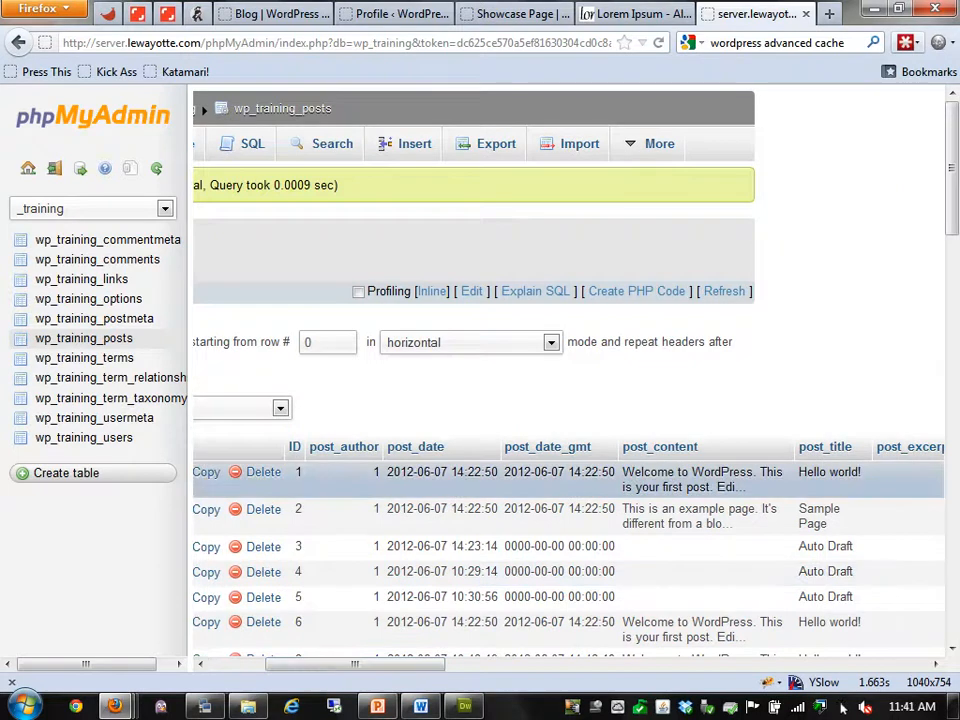
pyautogui.moveTo(354, 664); pyautogui.dragTo(431, 664)
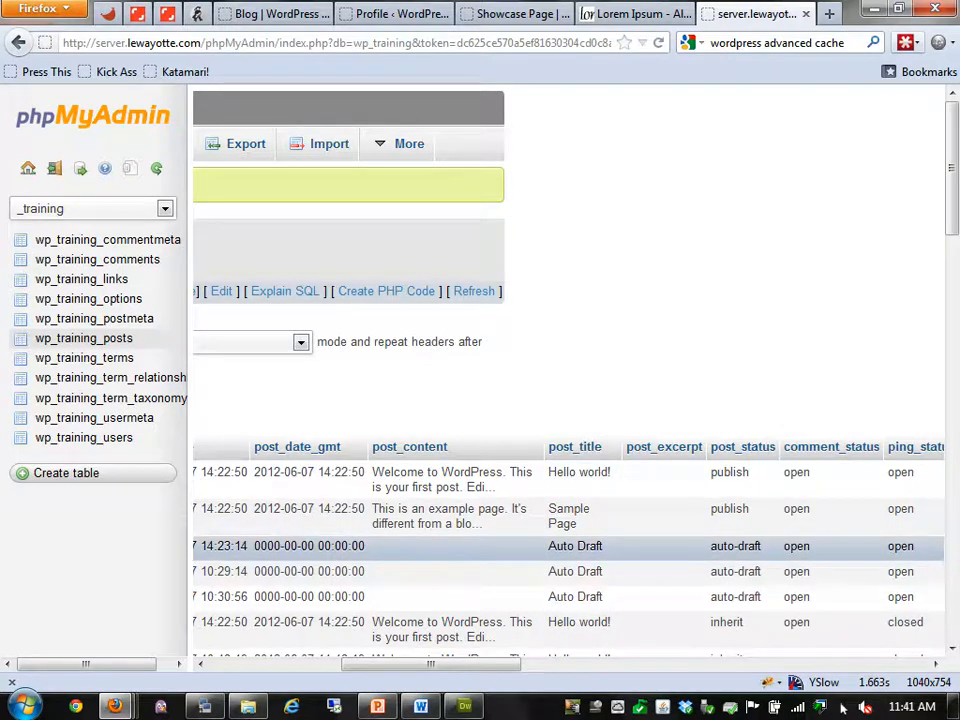
pyautogui.moveTo(431, 664); pyautogui.dragTo(498, 664)
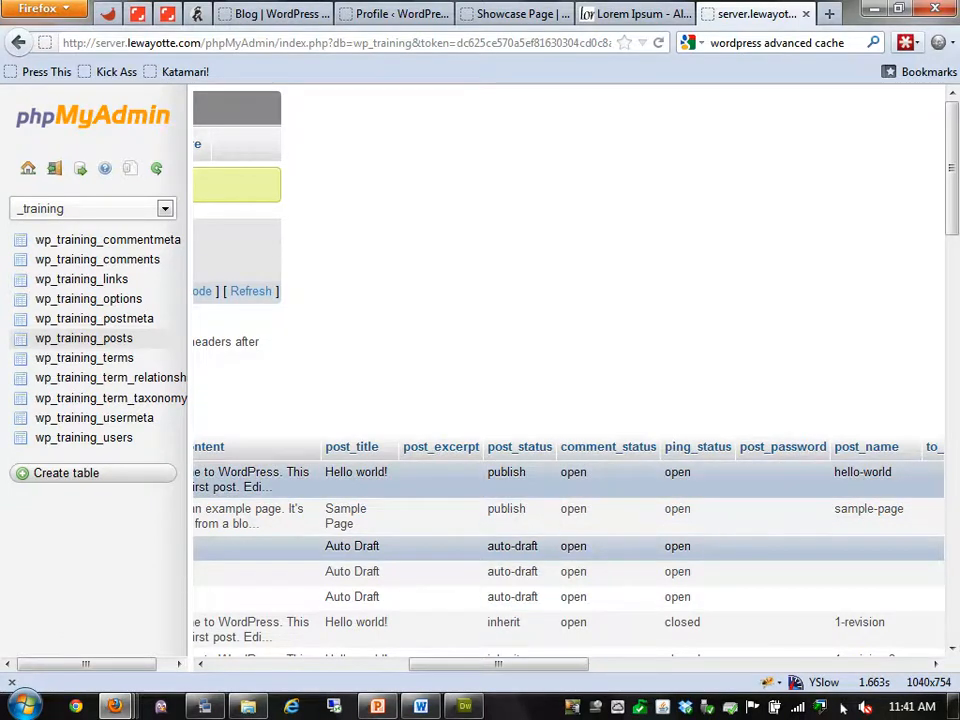
pyautogui.scroll(-4, 560, 480)
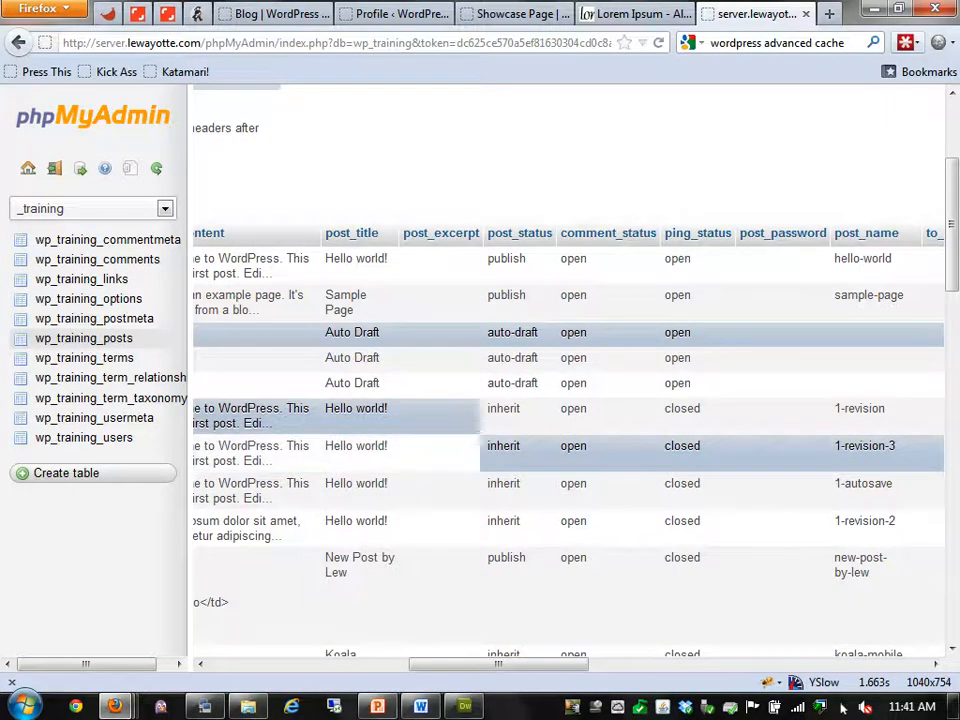
pyautogui.moveTo(834, 409); pyautogui.dragTo(887, 409)
pyautogui.click(862, 409)
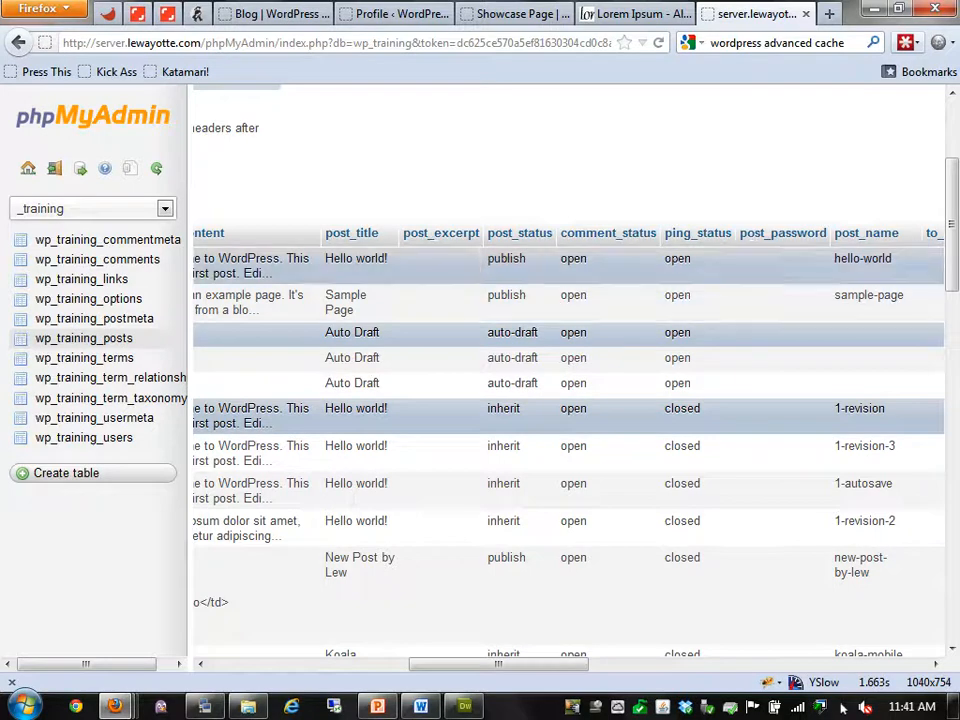
pyautogui.moveTo(498, 664); pyautogui.dragTo(622, 664)
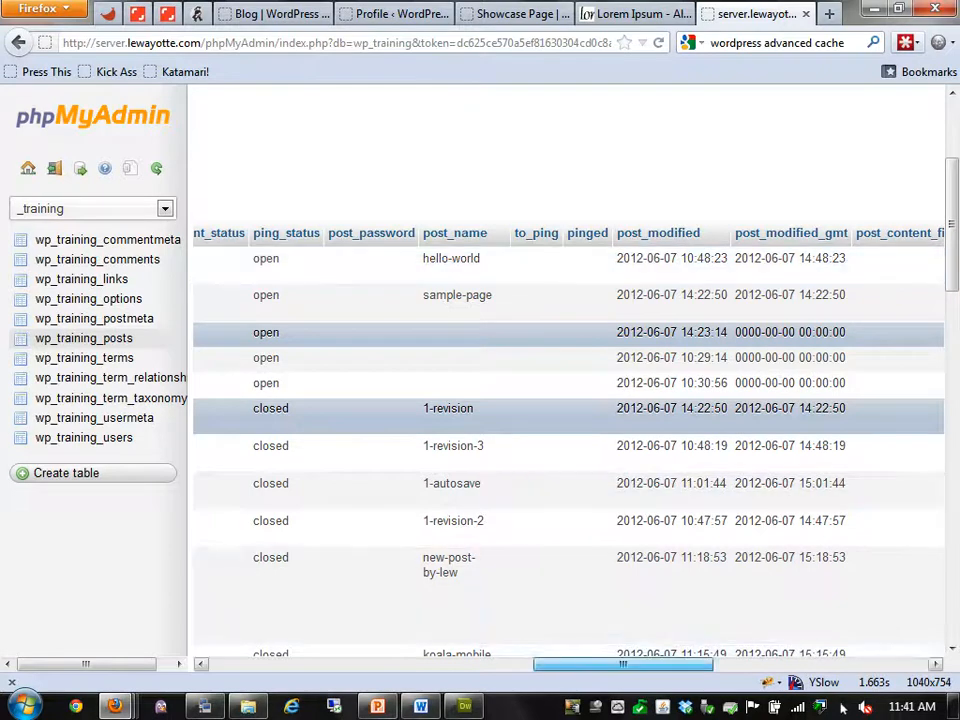
pyautogui.hscroll(-6, 568, 440)
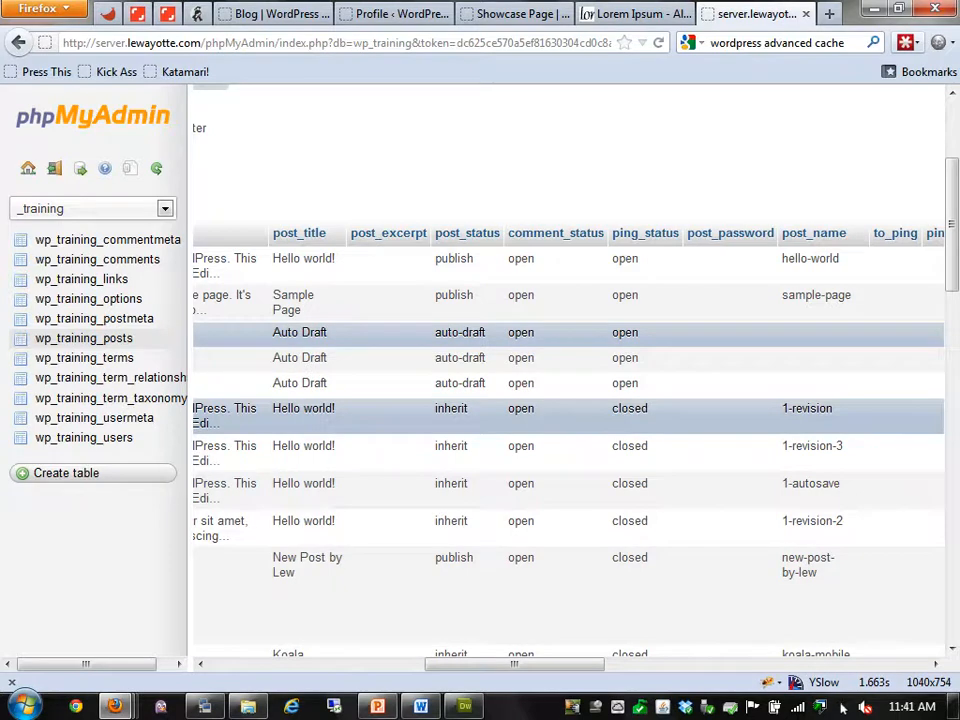
pyautogui.hscroll(5, 568, 440)
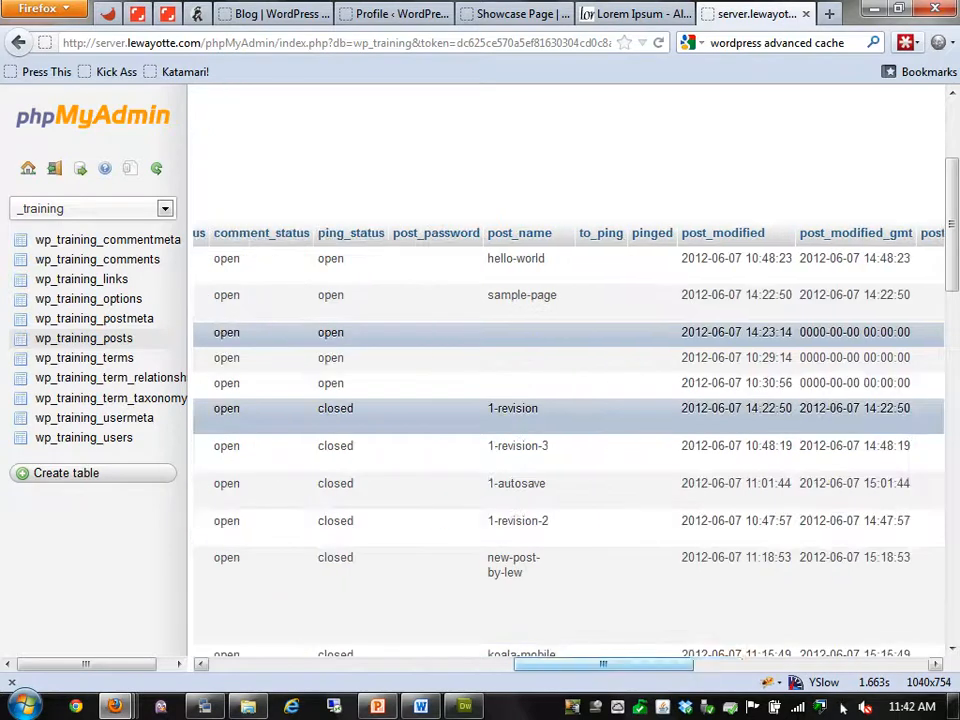
pyautogui.hscroll(5, 568, 440)
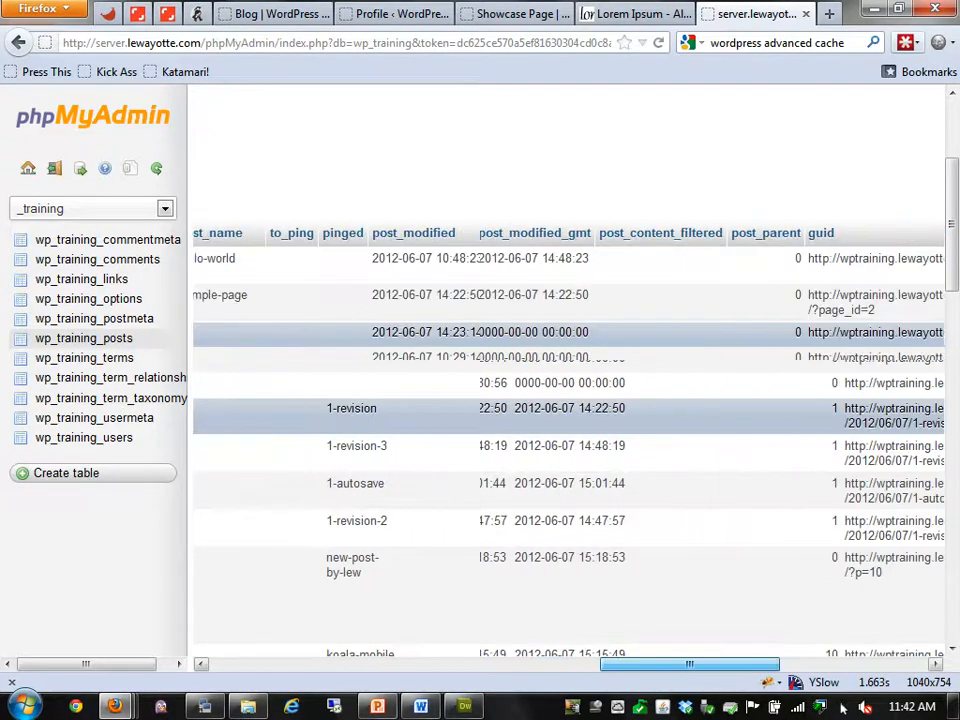
pyautogui.hscroll(2, 568, 440)
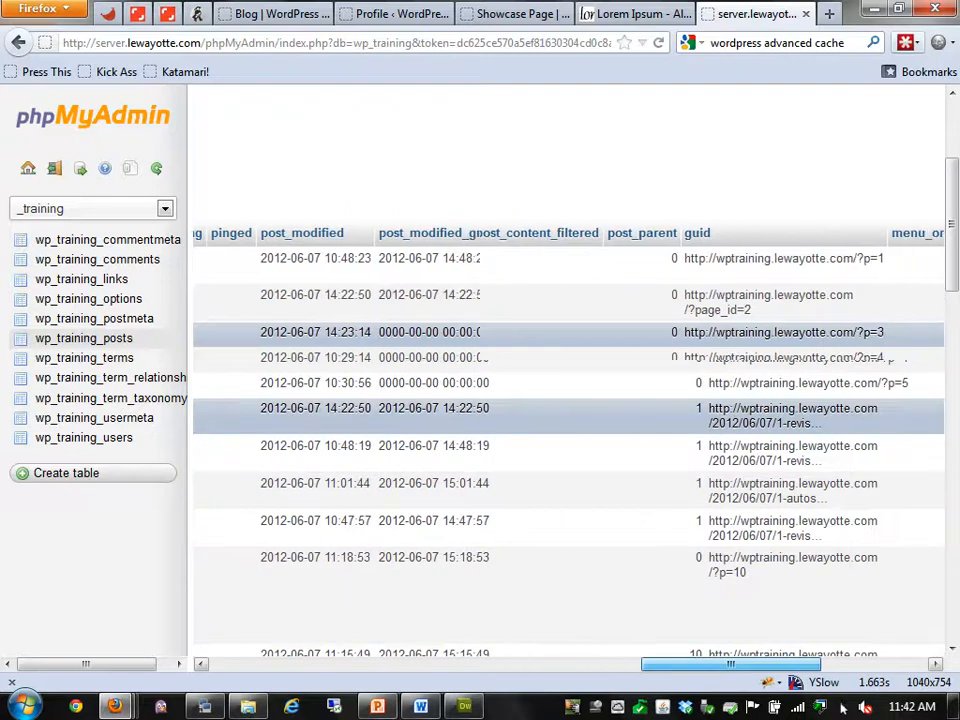
pyautogui.hscroll(3, 568, 440)
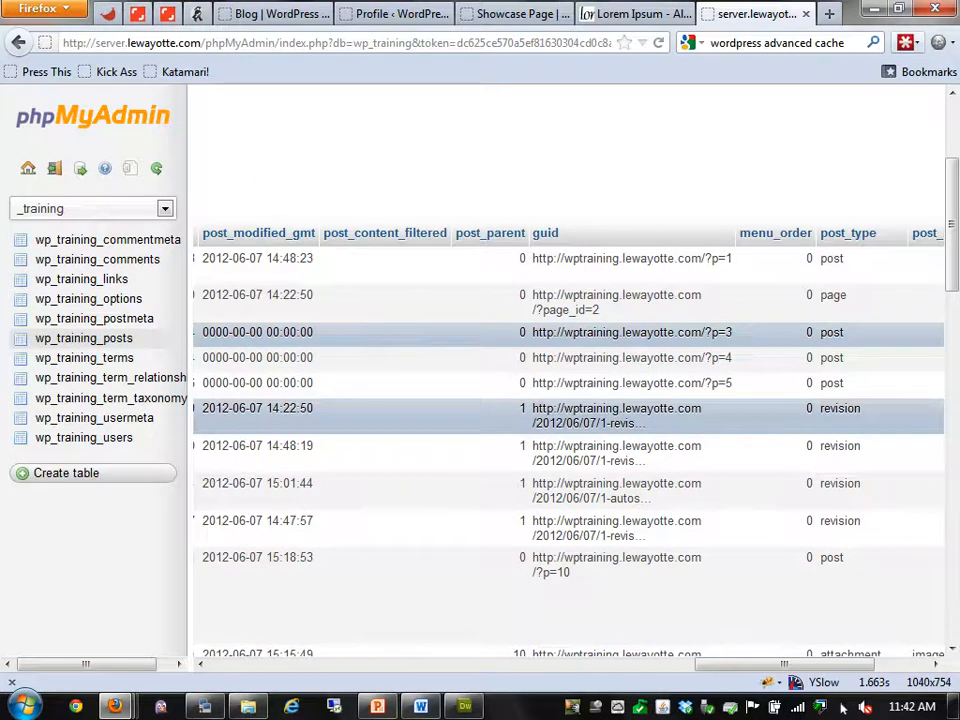
# Compare the revision rows, marking the 14:48:19 revision, and pick out the attachment post type
pyautogui.moveTo(505, 521); pyautogui.dragTo(505, 410)
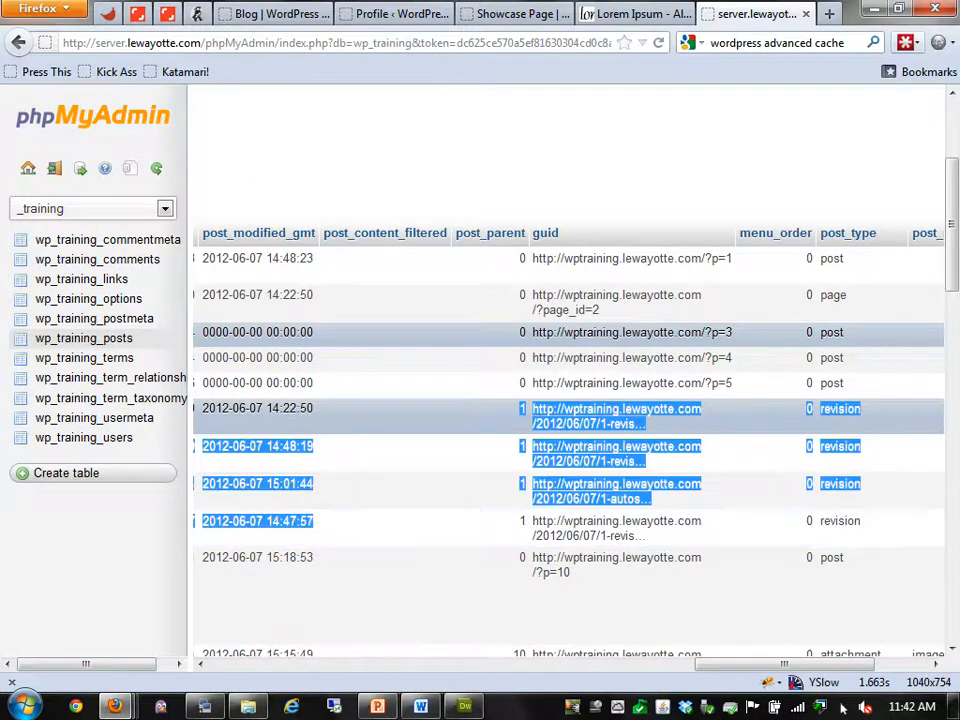
pyautogui.click(505, 525)
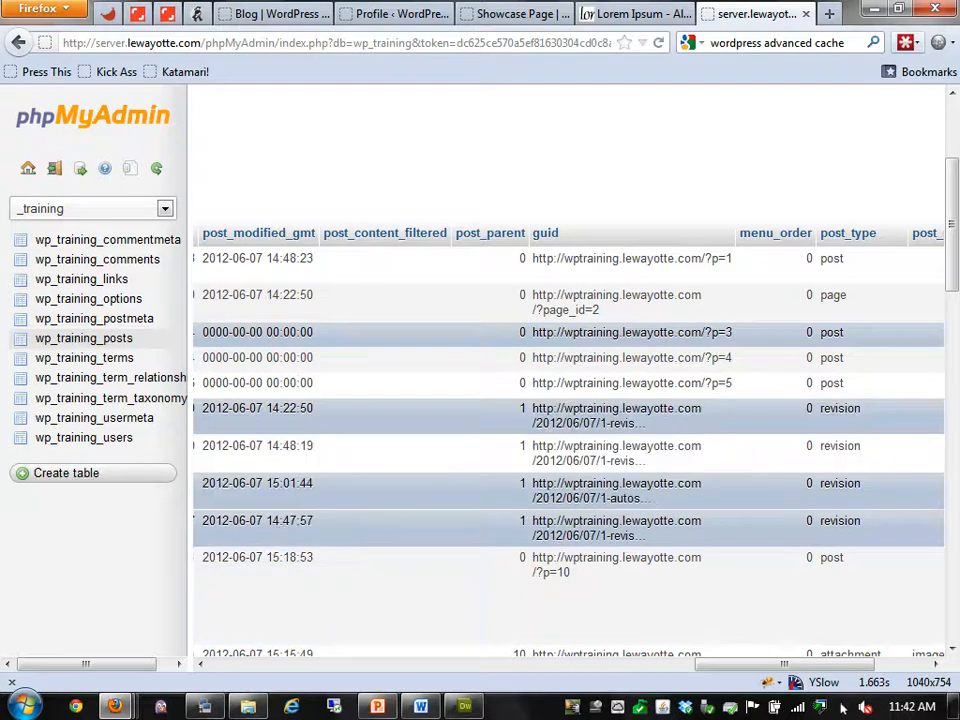
pyautogui.click(505, 453)
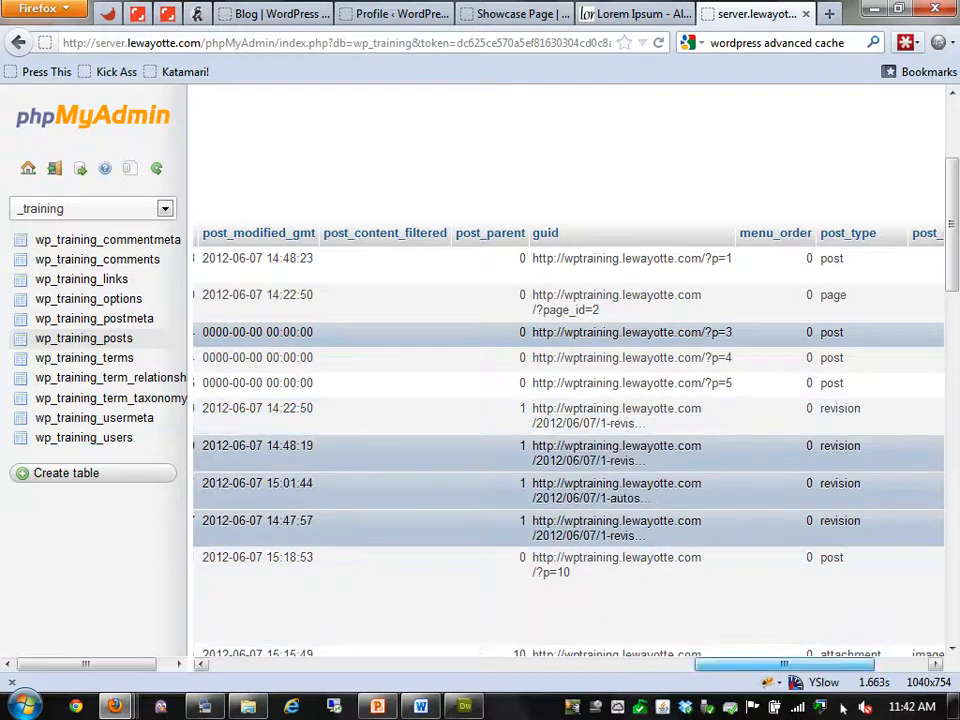
pyautogui.moveTo(784, 664); pyautogui.dragTo(777, 664)
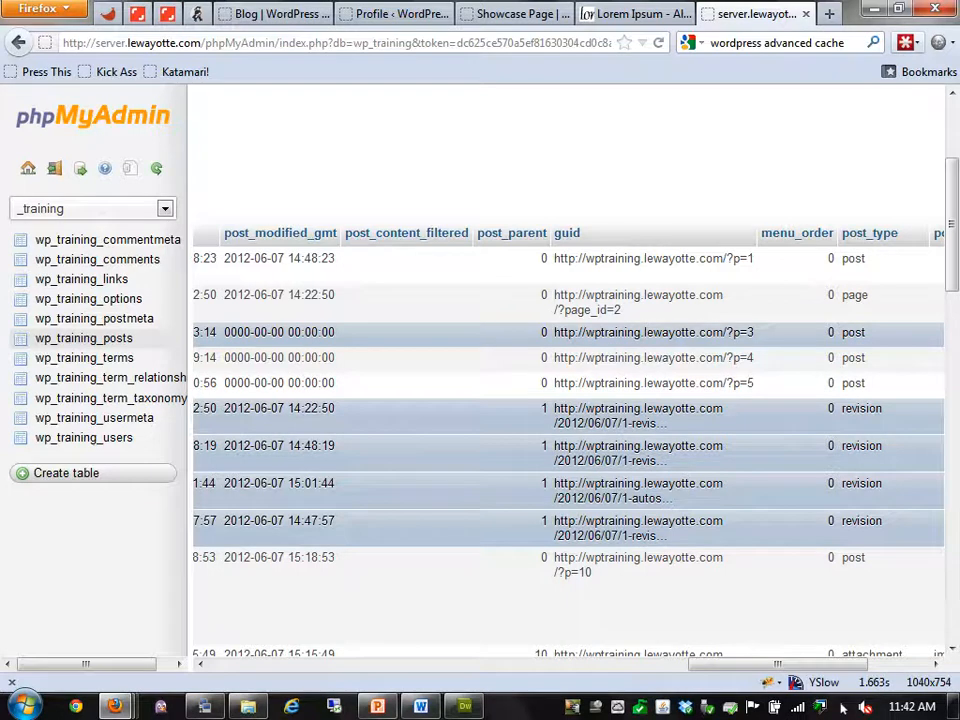
pyautogui.moveTo(778, 664); pyautogui.dragTo(836, 664)
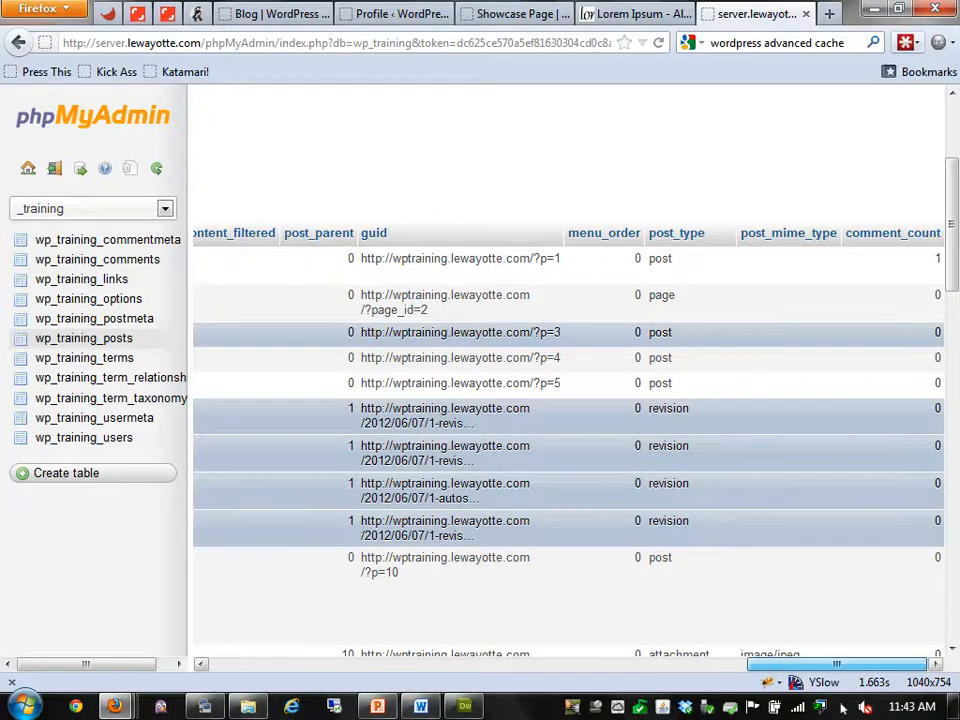
pyautogui.scroll(-4, 568, 400)
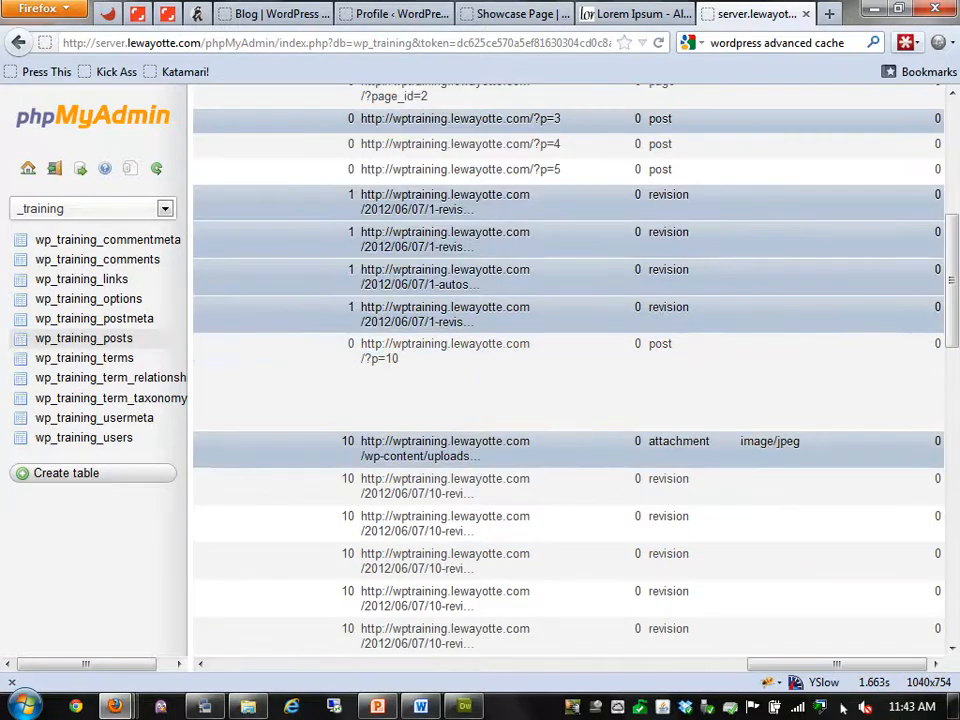
pyautogui.scroll(-8, 568, 400)
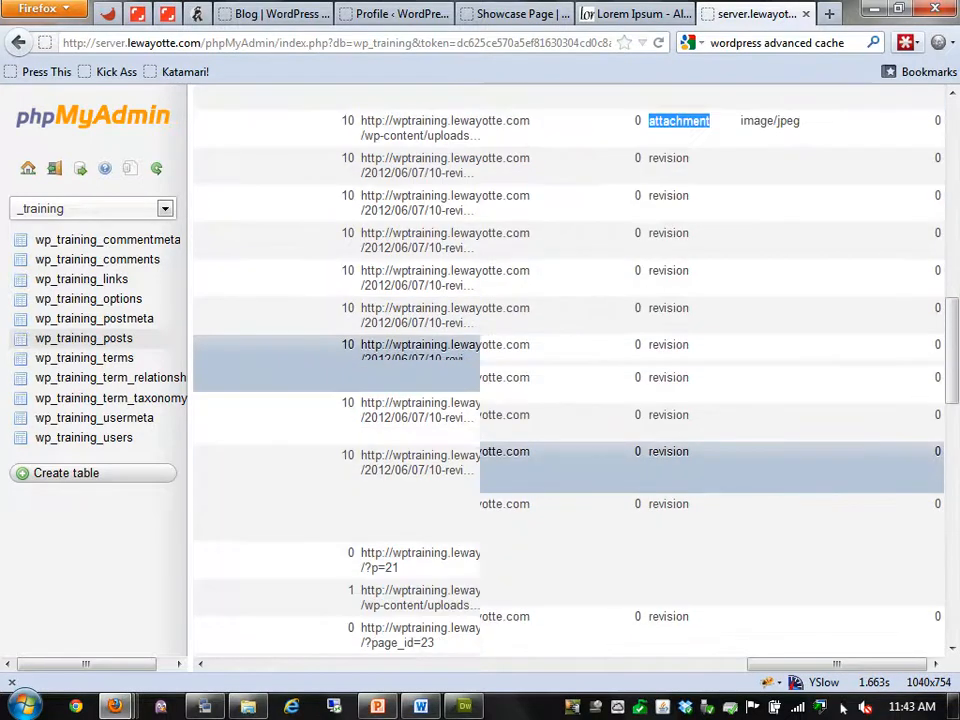
pyautogui.doubleClick(679, 484)
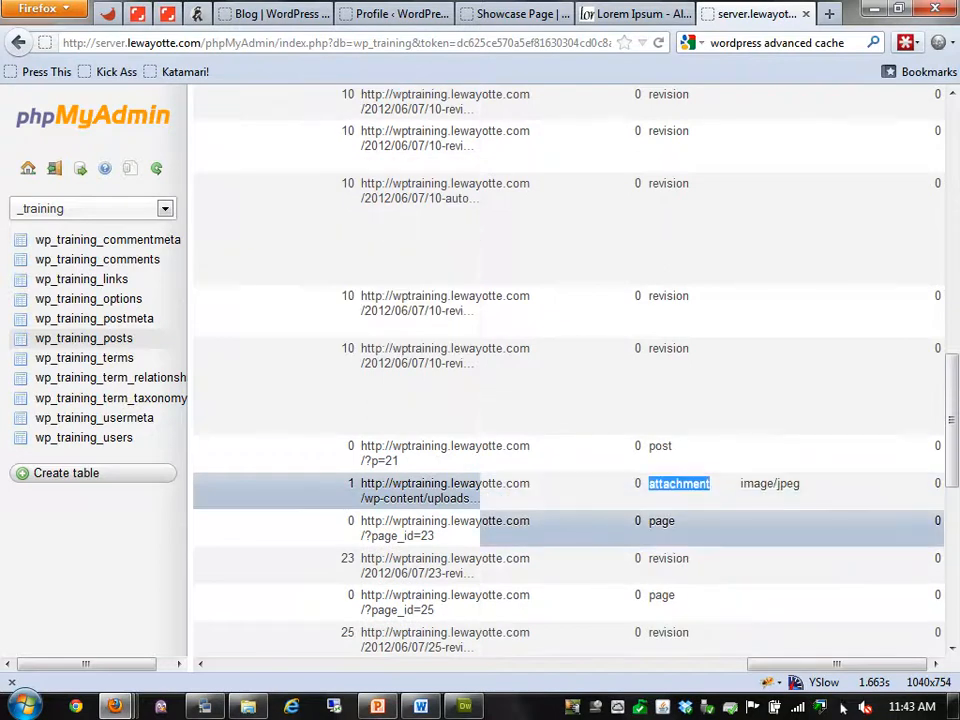
pyautogui.scroll(2, 679, 521)
pyautogui.scroll(5, 568, 400)
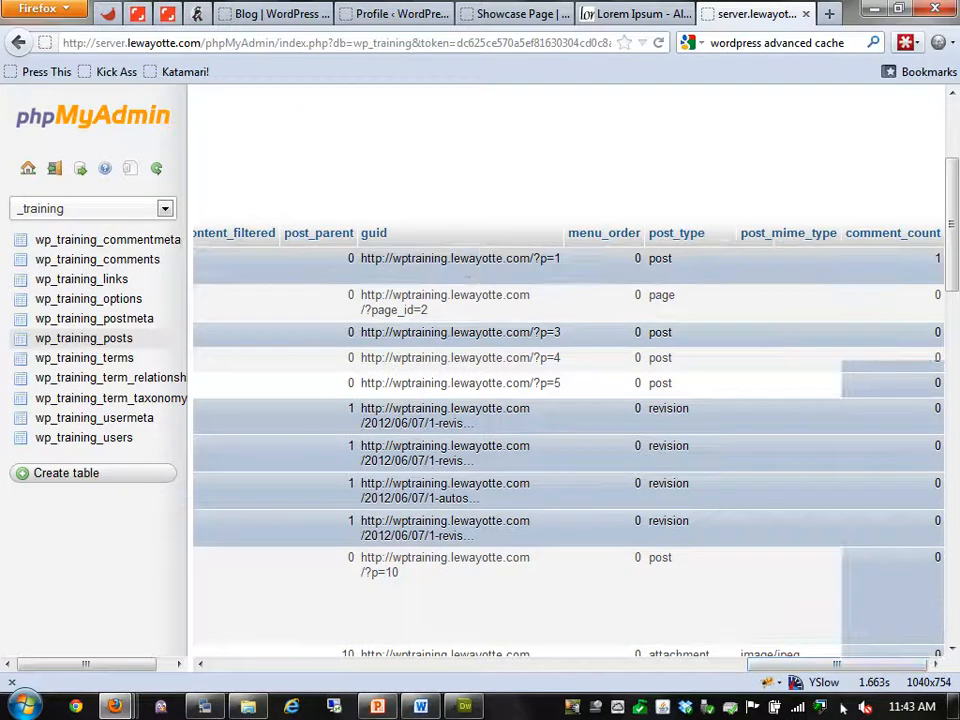
# Check the attachment's image/jpeg mime type, then open the wp_training_postmeta table
pyautogui.scroll(-3, 568, 370)
pyautogui.scroll(4, 568, 390)
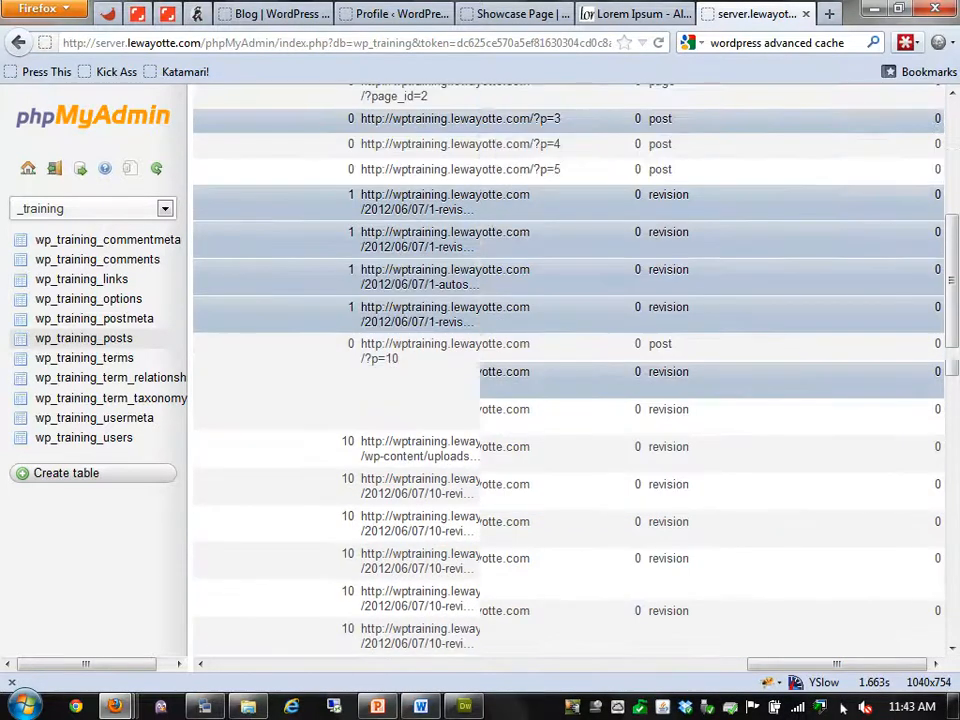
pyautogui.scroll(-3, 568, 390)
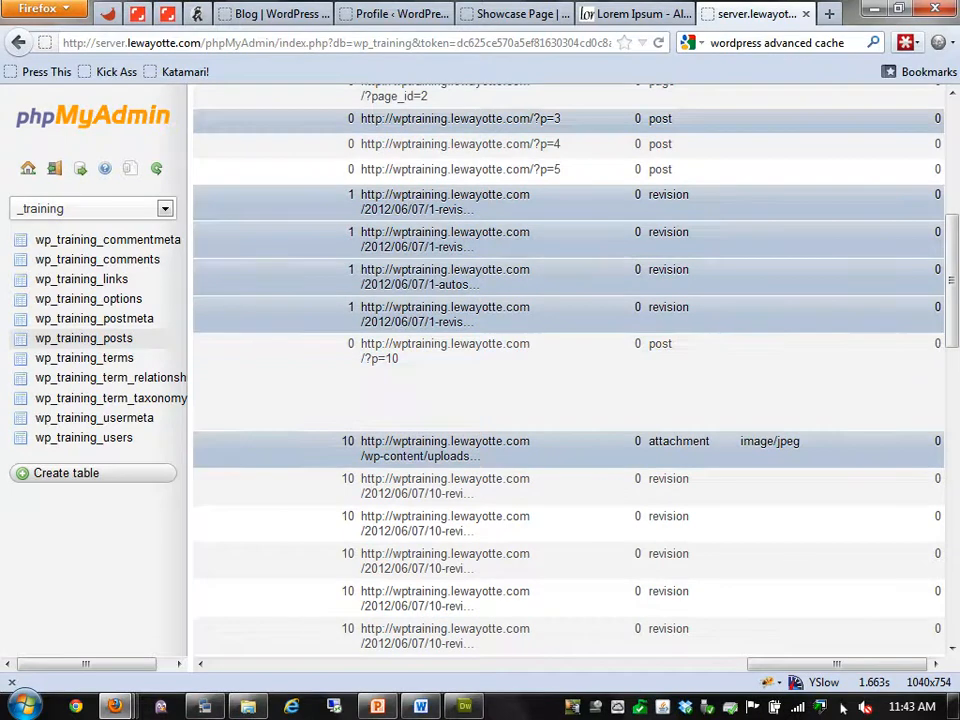
pyautogui.moveTo(741, 442); pyautogui.dragTo(801, 442)
pyautogui.scroll(-3, 568, 370)
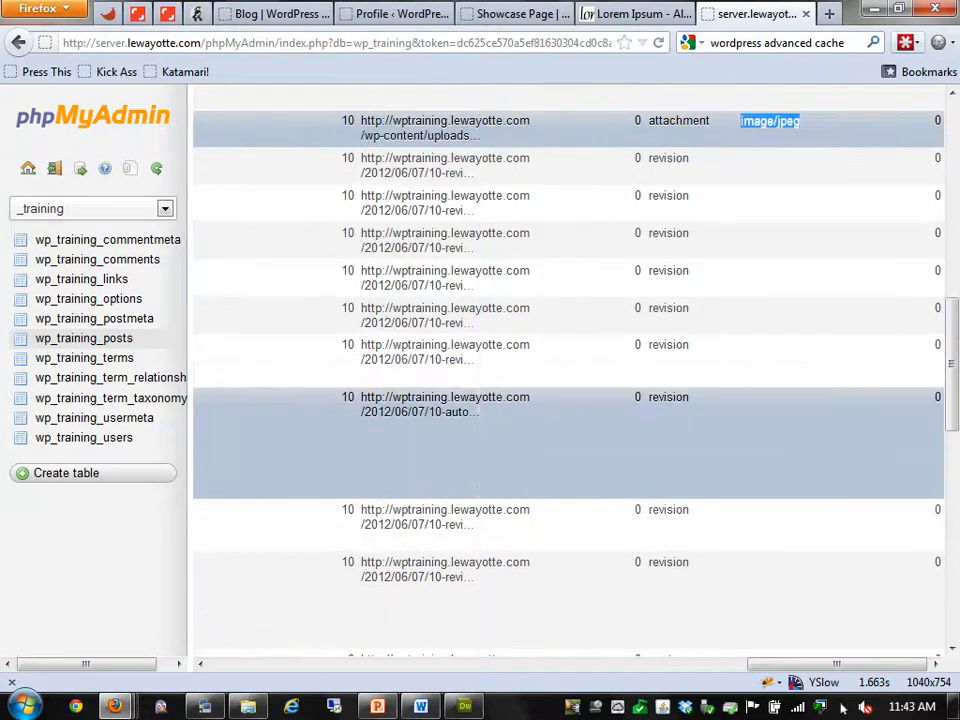
pyautogui.scroll(-4, 568, 380)
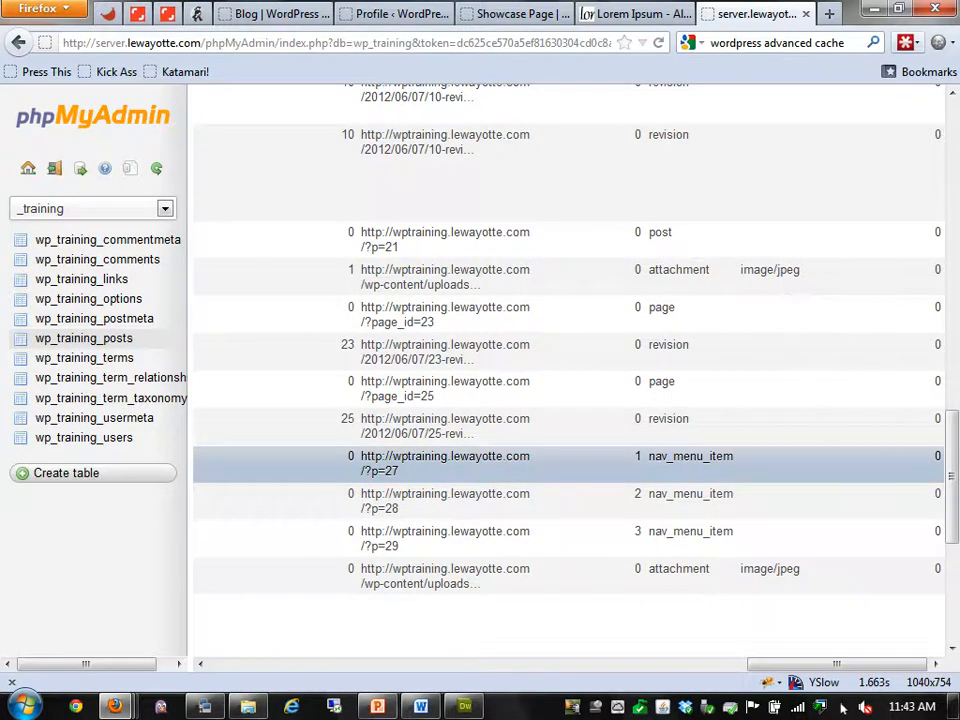
pyautogui.moveTo(838, 664); pyautogui.dragTo(299, 664)
pyautogui.click(94, 319)
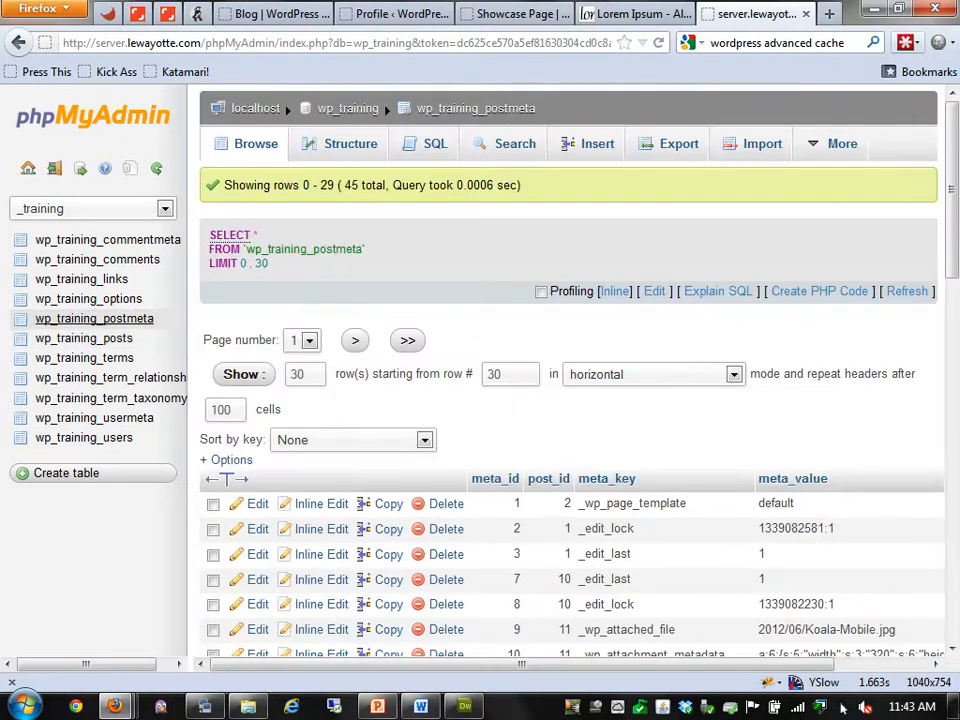
# Sort the wp_training_postmeta rows by post_id ascending
pyautogui.click(548, 478)
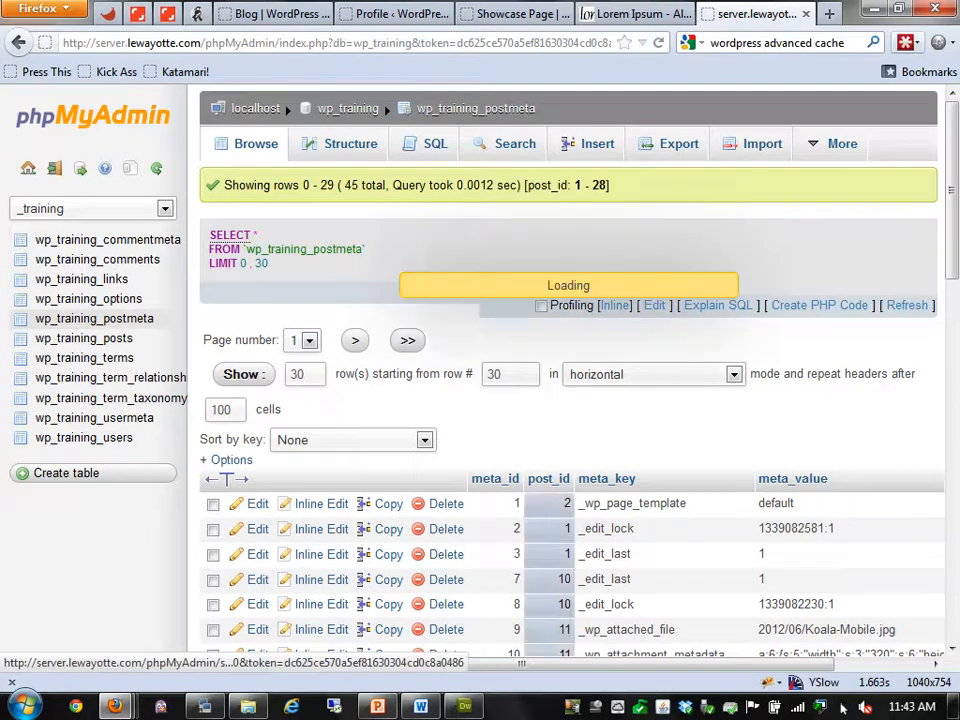
pyautogui.scroll(-3, 536, 400)
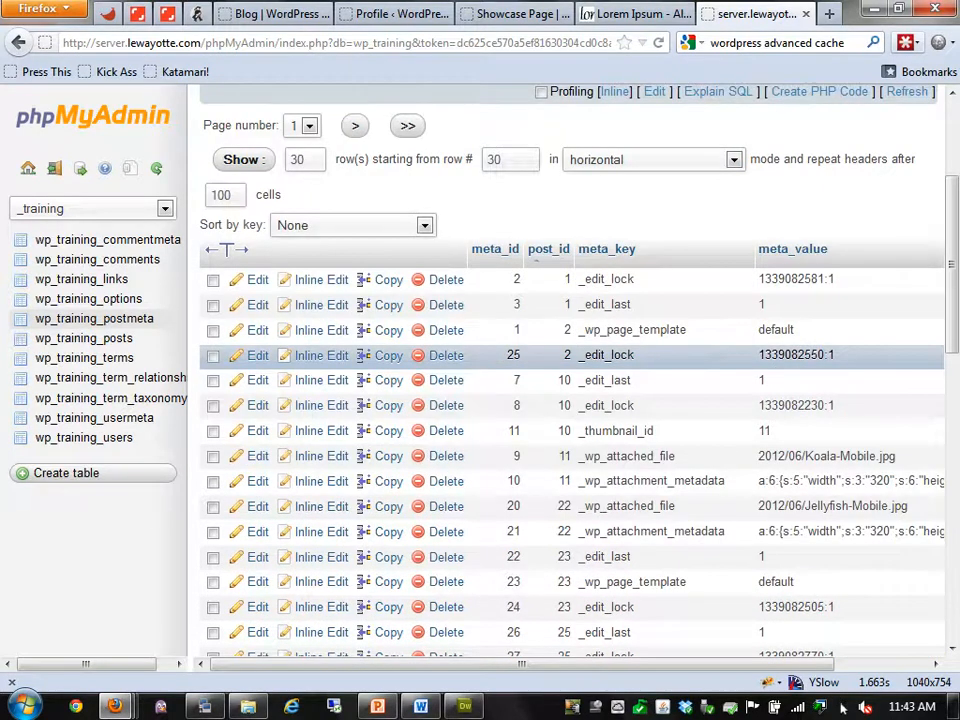
pyautogui.scroll(-2, 560, 470)
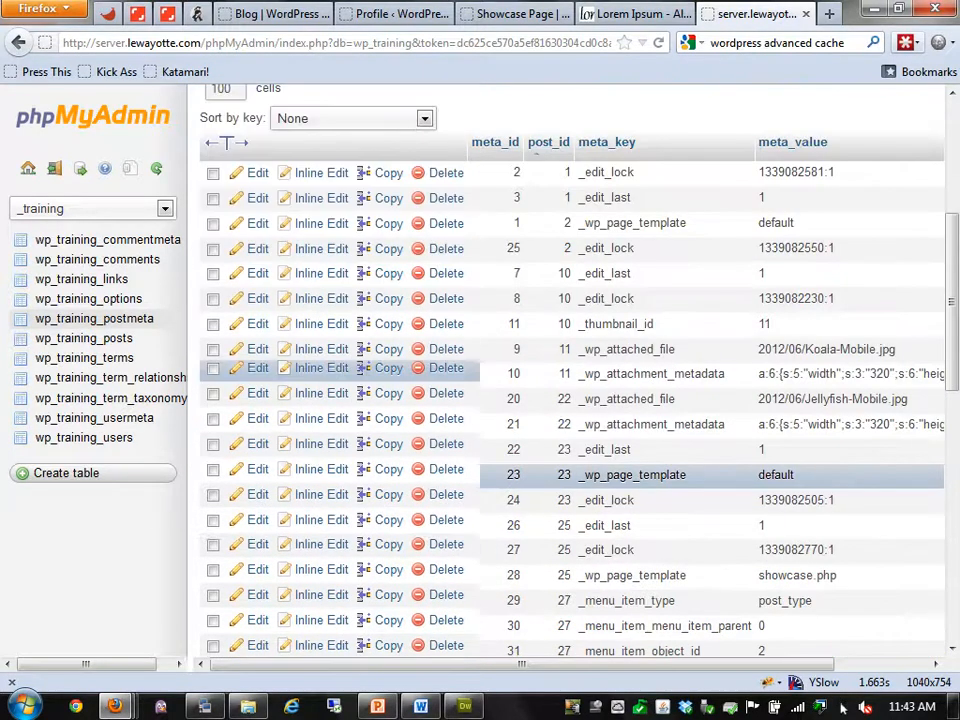
pyautogui.scroll(2, 560, 470)
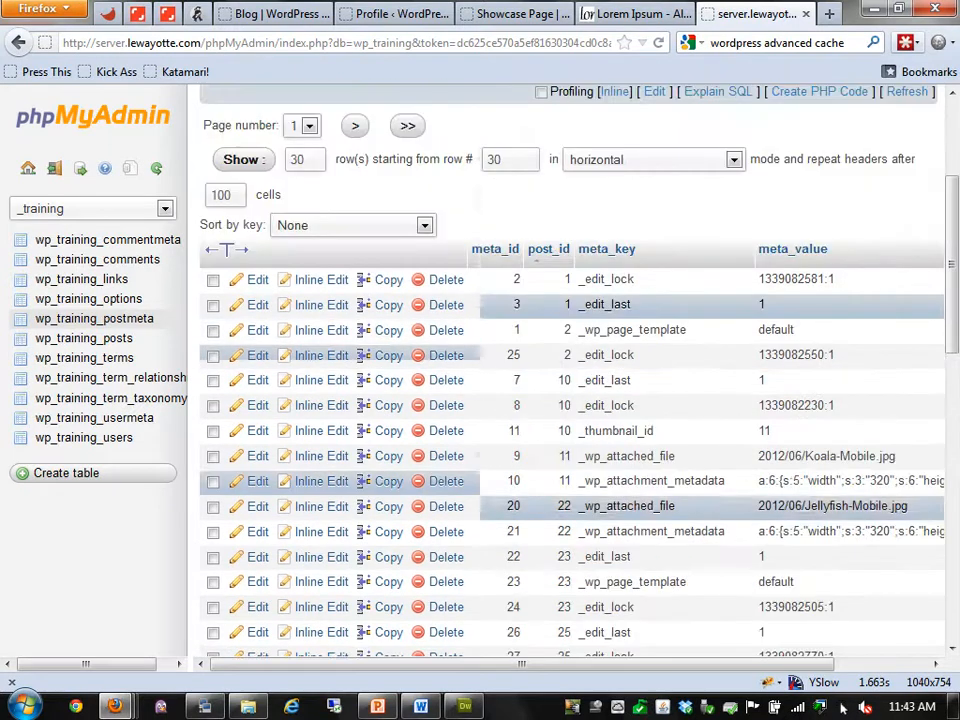
# Tick the meta_id 2 and 3 rows, then switch to the WordPress profile tab
pyautogui.click(213, 281)
pyautogui.click(213, 306)
pyautogui.click(213, 281)
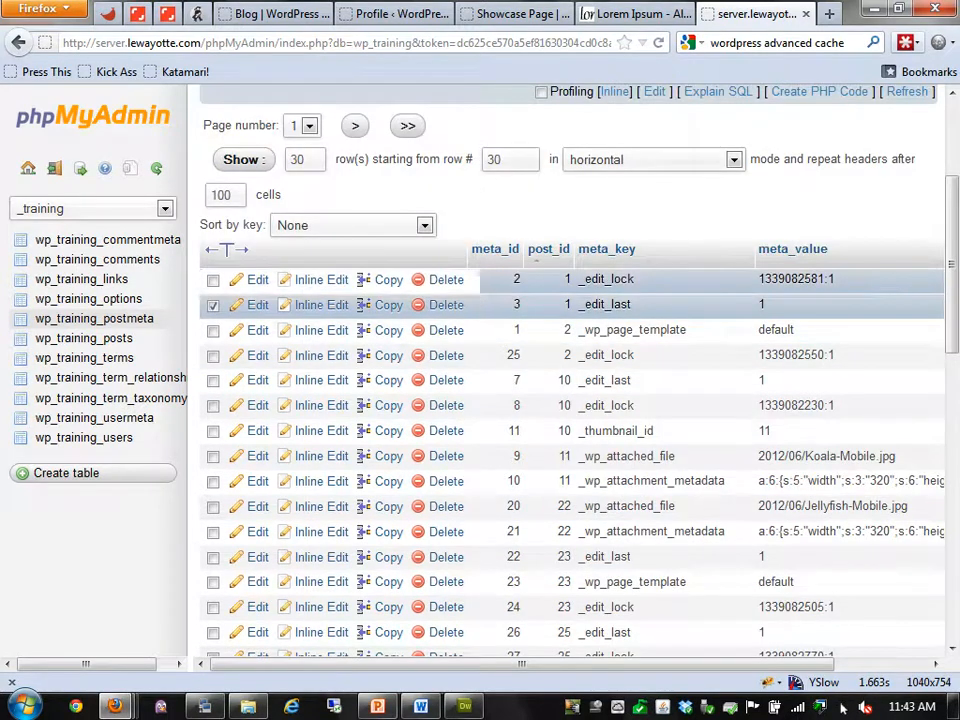
pyautogui.click(213, 306)
pyautogui.click(213, 306)
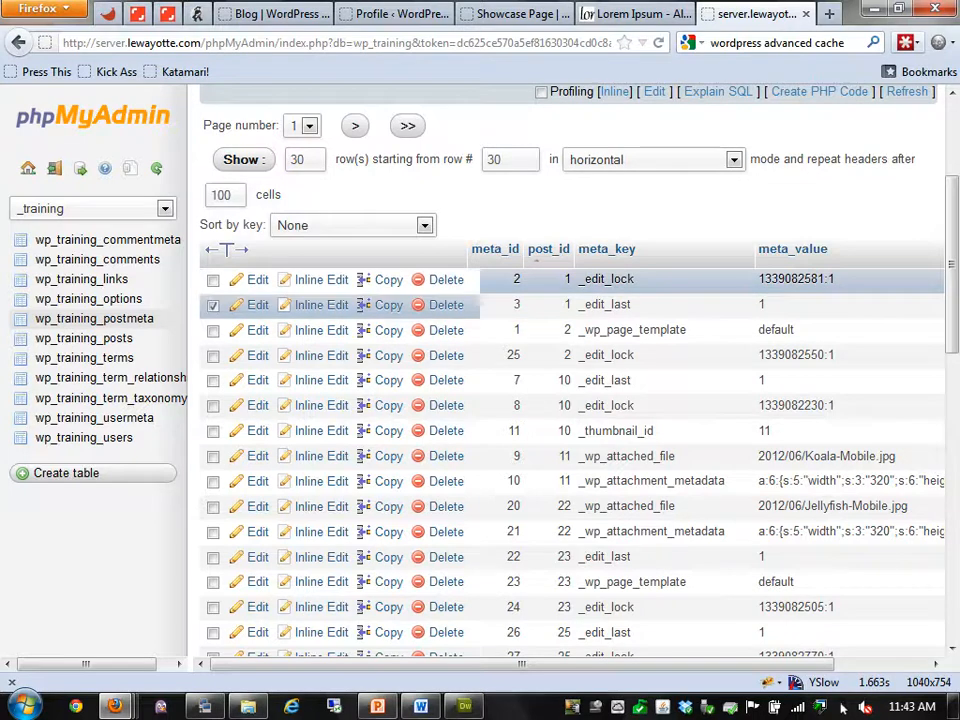
pyautogui.click(213, 281)
pyautogui.scroll(-2, 560, 460)
pyautogui.scroll(-6, 560, 335)
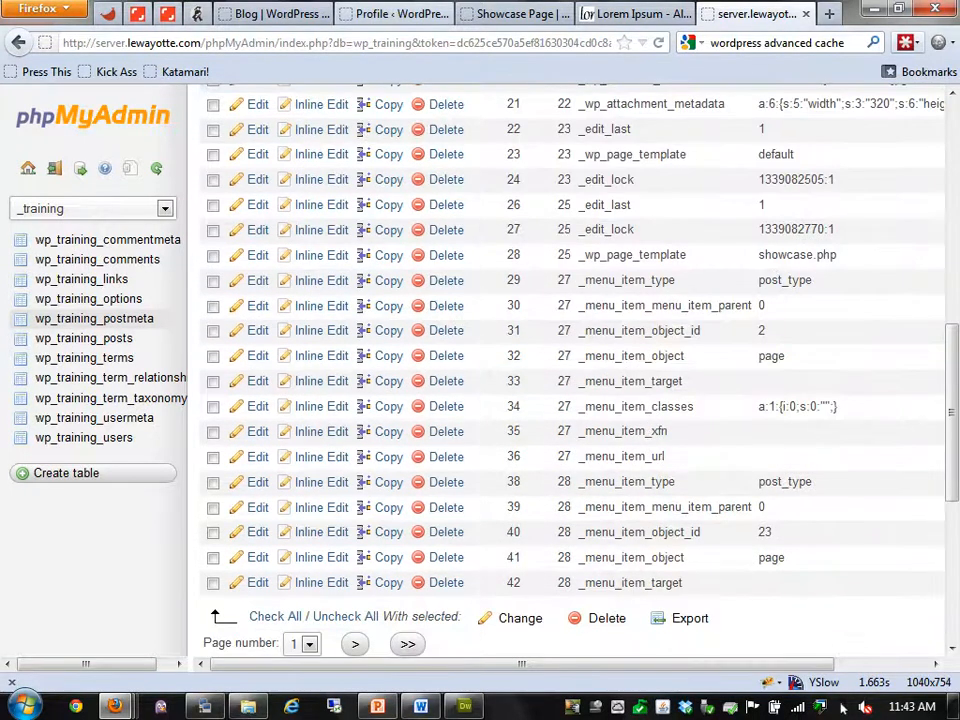
pyautogui.click(395, 14)
# Start a new post and enable the Custom Fields box in Screen Options
pyautogui.moveTo(42, 158)
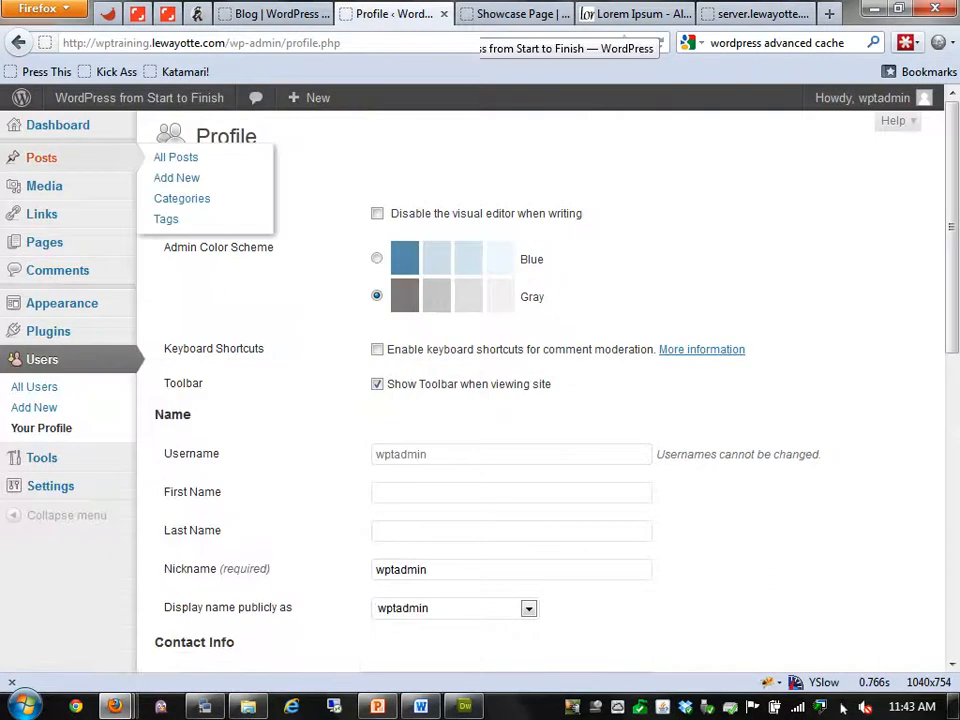
pyautogui.click(176, 177)
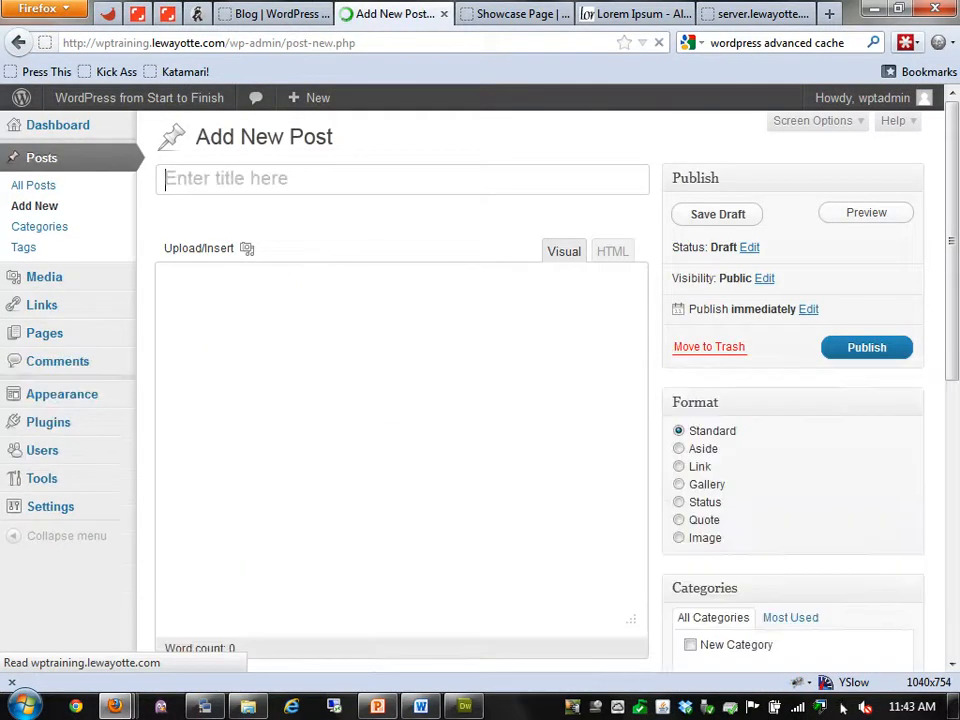
pyautogui.moveTo(862, 98)
pyautogui.click(826, 165)
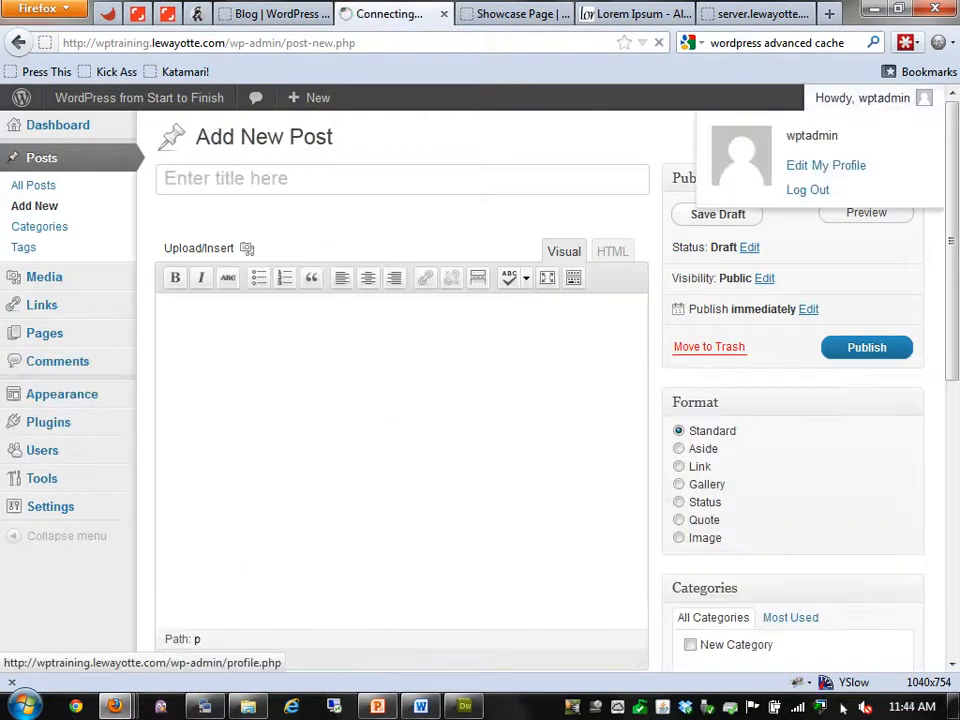
pyautogui.click(18, 42)
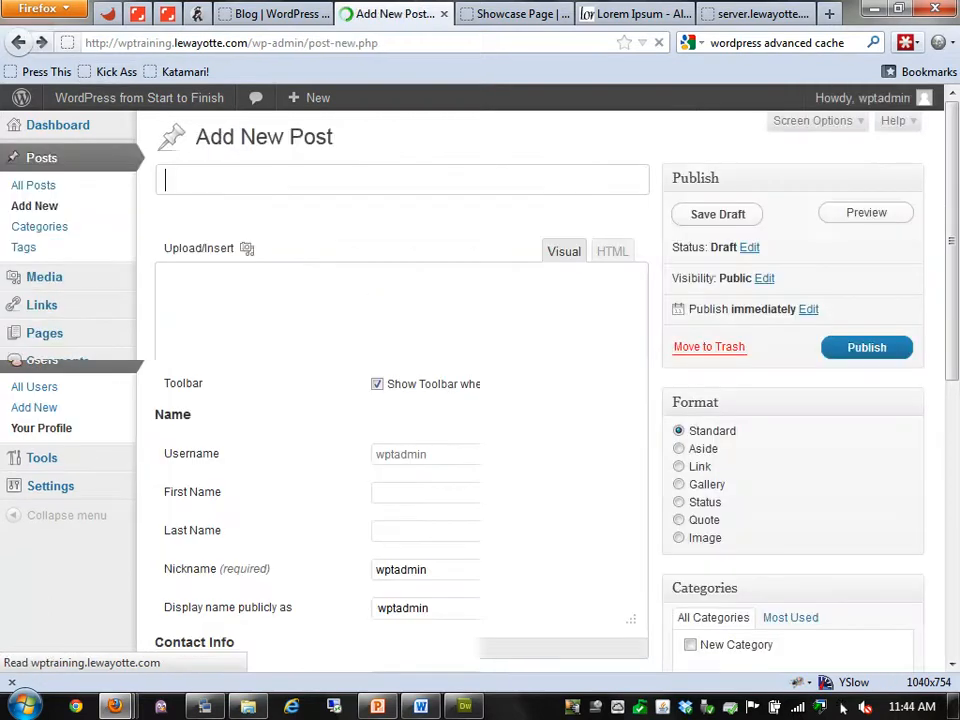
pyautogui.click(813, 121)
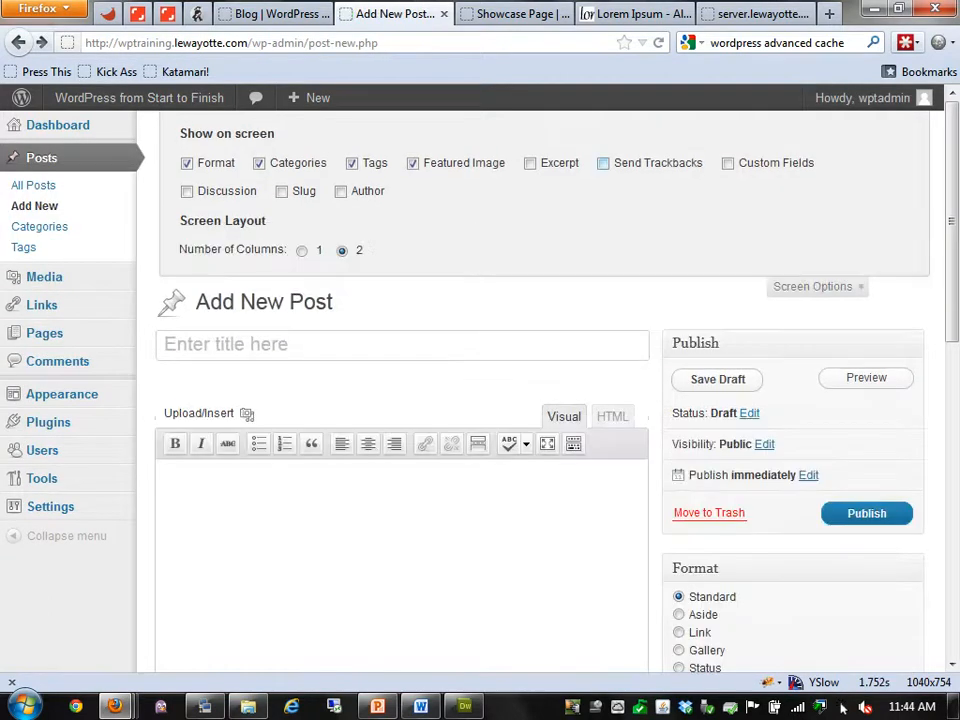
pyautogui.click(728, 163)
pyautogui.click(813, 287)
pyautogui.scroll(-4, 813, 287)
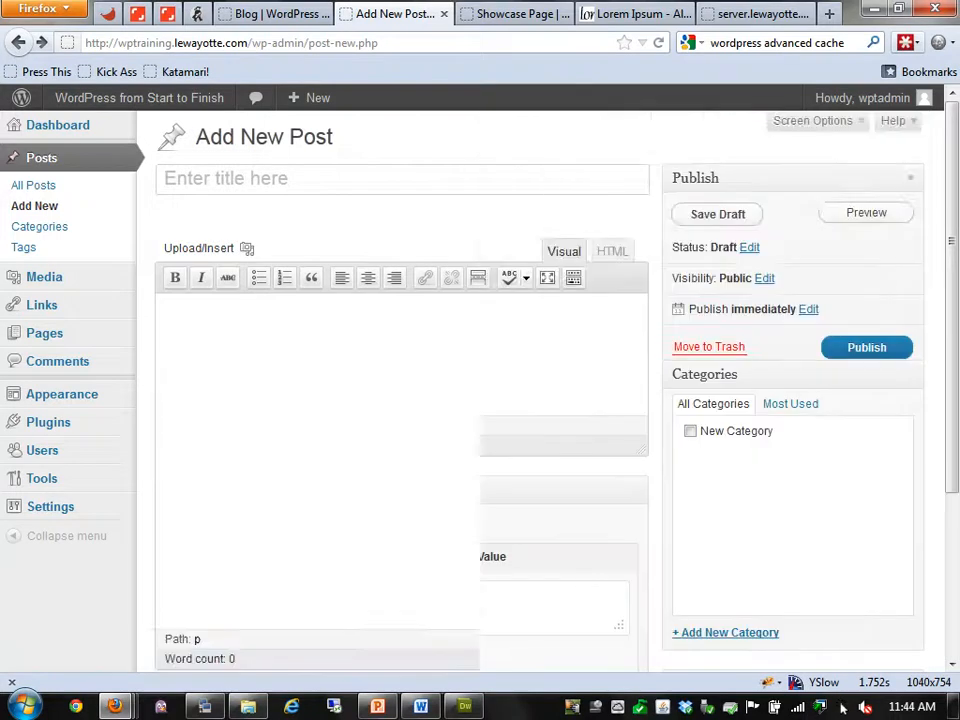
# Add a custom field named 'testing' with value '123' to the post
pyautogui.click(258, 377)
pyautogui.write('testing')
pyautogui.press('Tab')
pyautogui.write('tes')
pyautogui.press('BackSpace')
pyautogui.press('BackSpace')
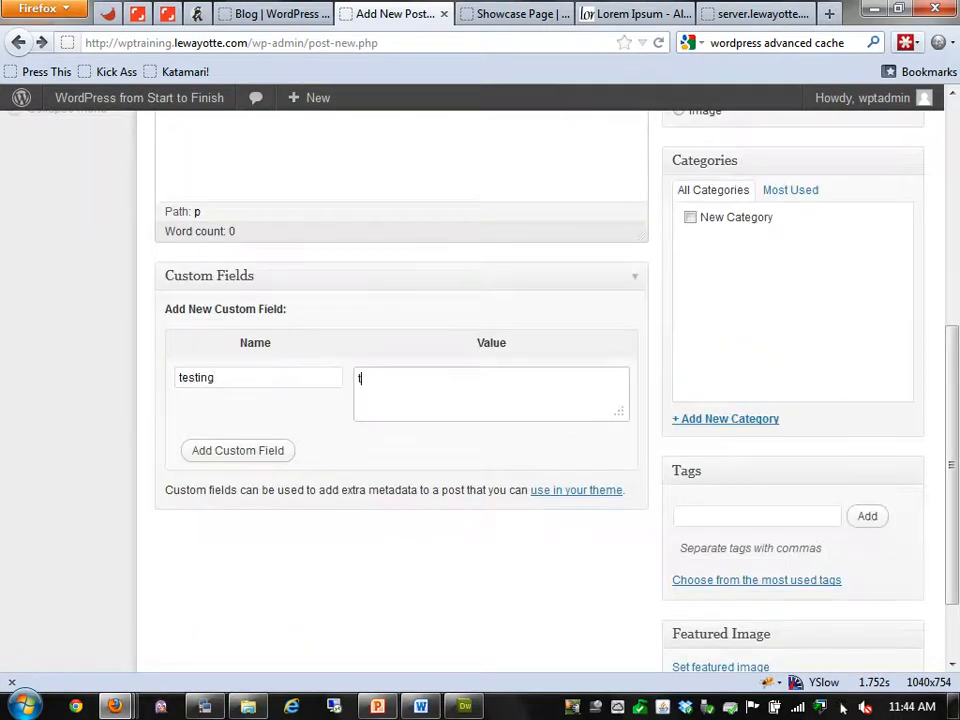
pyautogui.press('BackSpace')
pyautogui.write('123')
pyautogui.press('Tab')
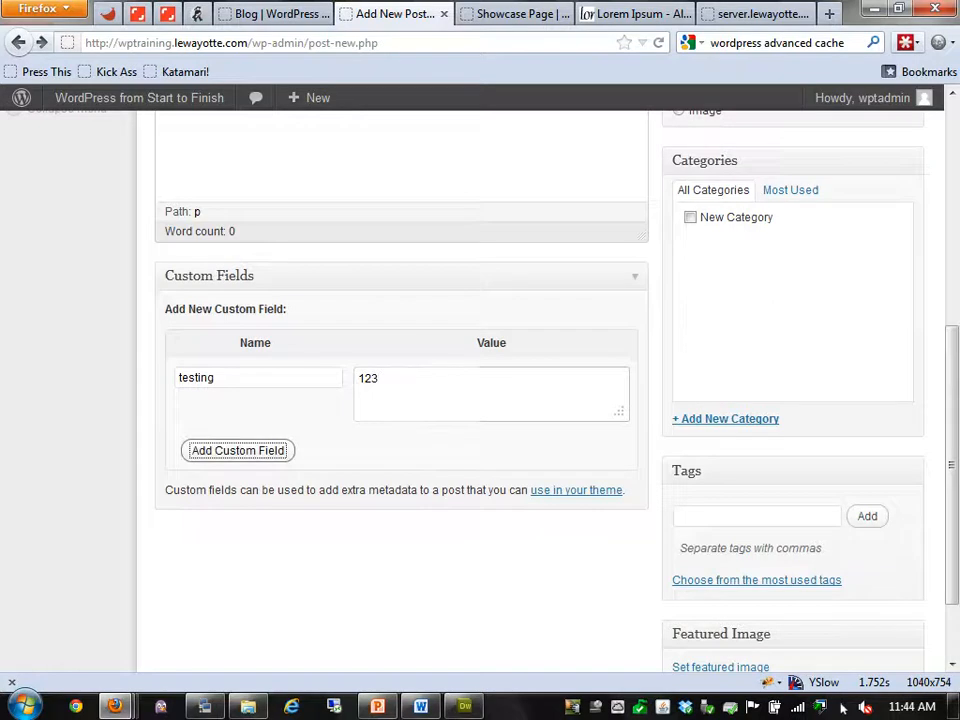
pyautogui.press('Return')
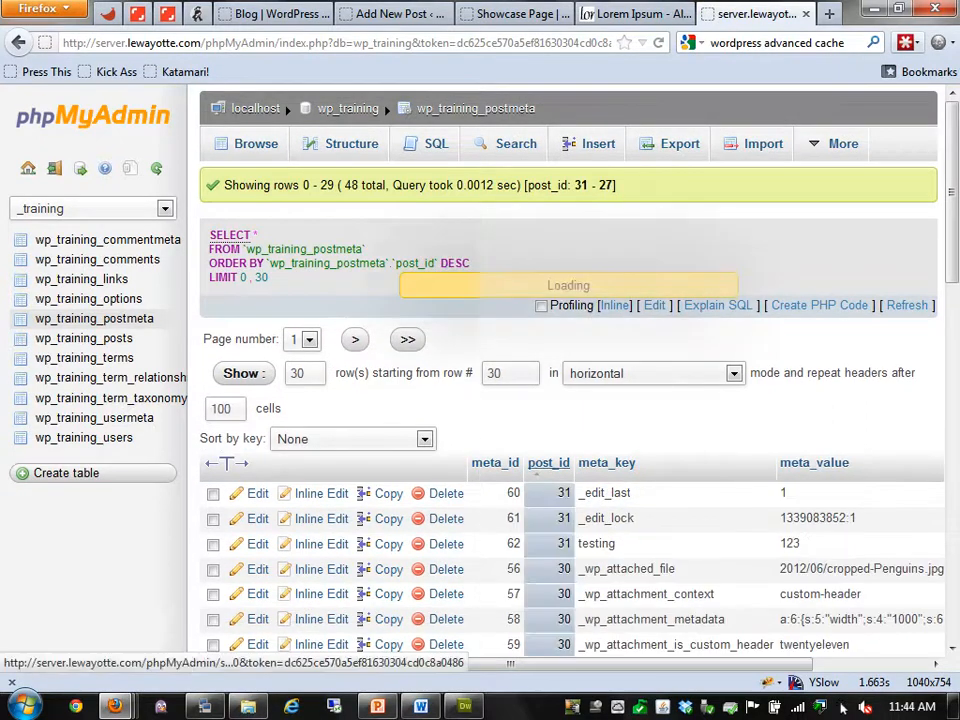
# Scroll through the wp_training_postmeta browse results
pyautogui.scroll(-10, 793, 463)
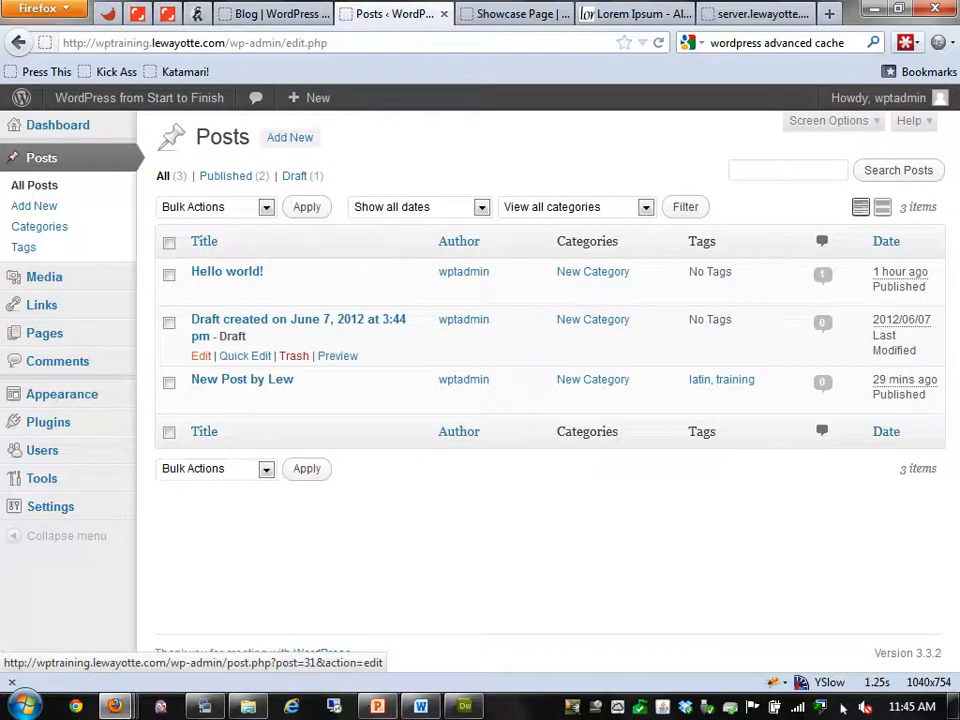
# Retitle the draft 'testing post meta' and publish it, then return to phpMyAdmin
pyautogui.click(200, 356)
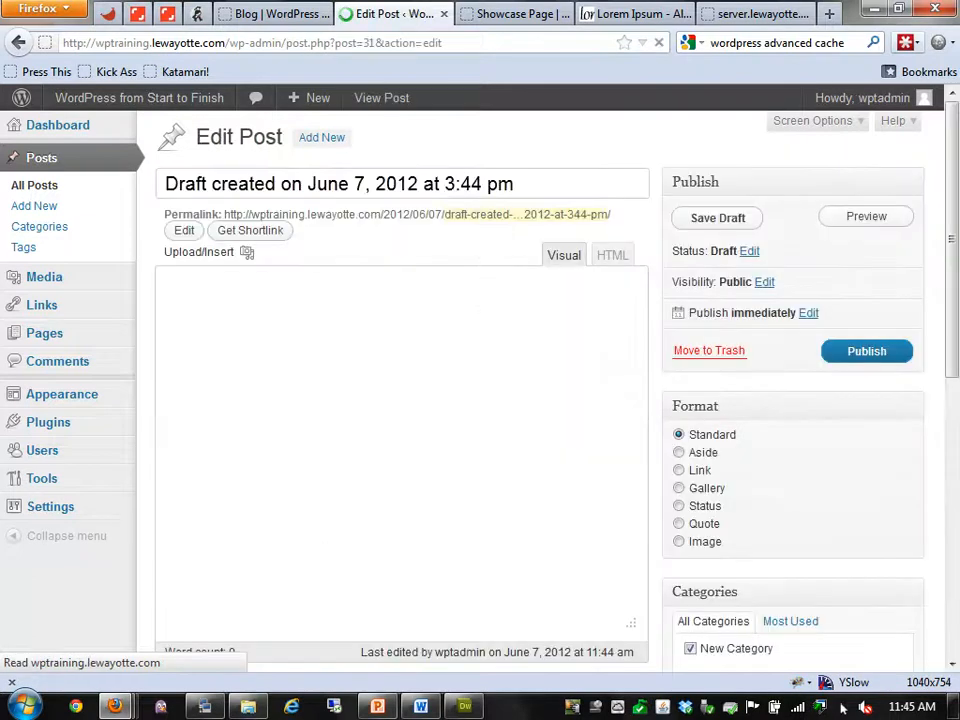
pyautogui.hotkey('ctrl', 'a')
pyautogui.write('tes')
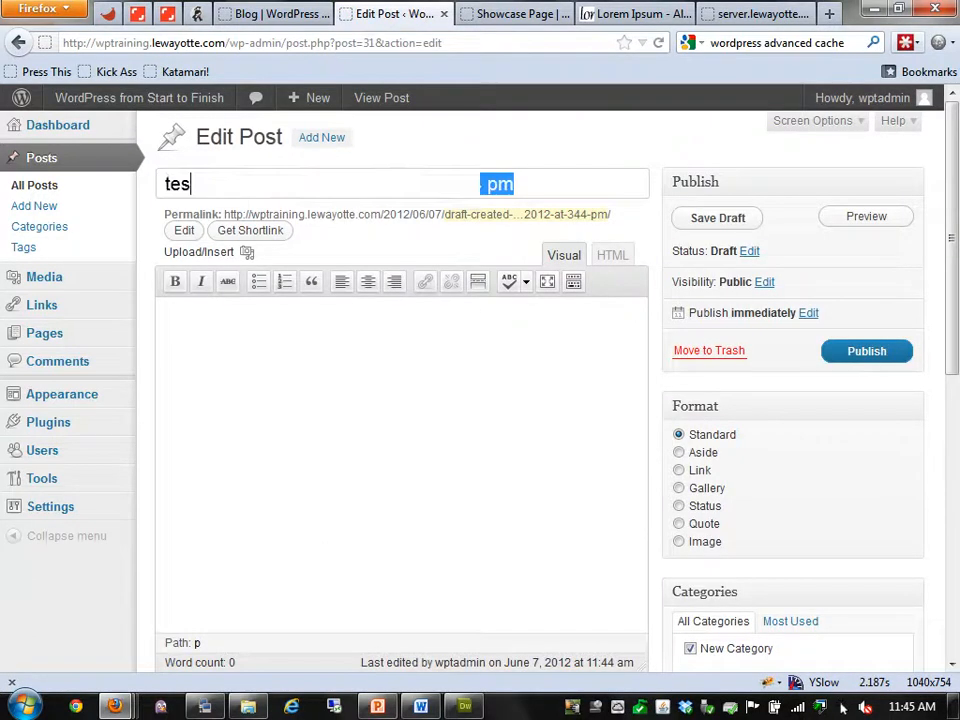
pyautogui.write('ting po')
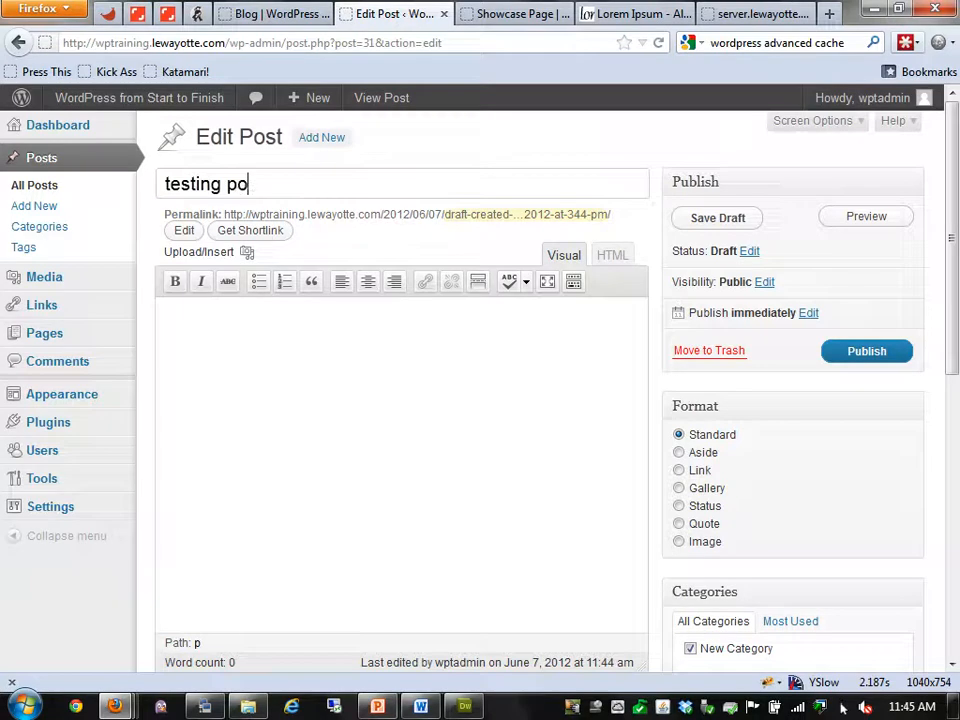
pyautogui.write('st meta')
pyautogui.press('Return')
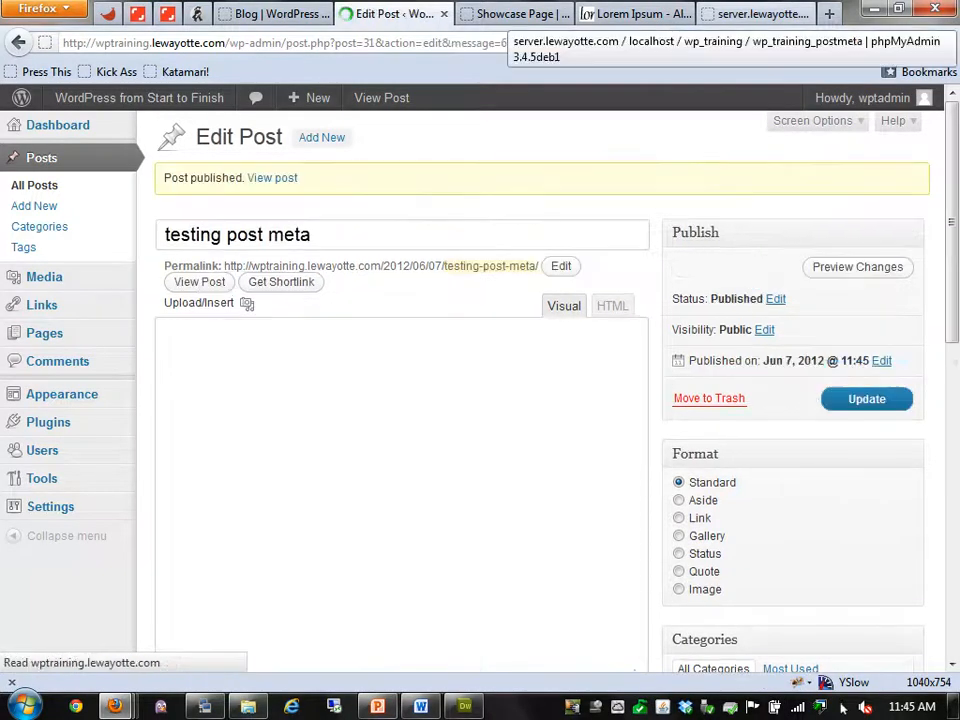
pyautogui.click(762, 14)
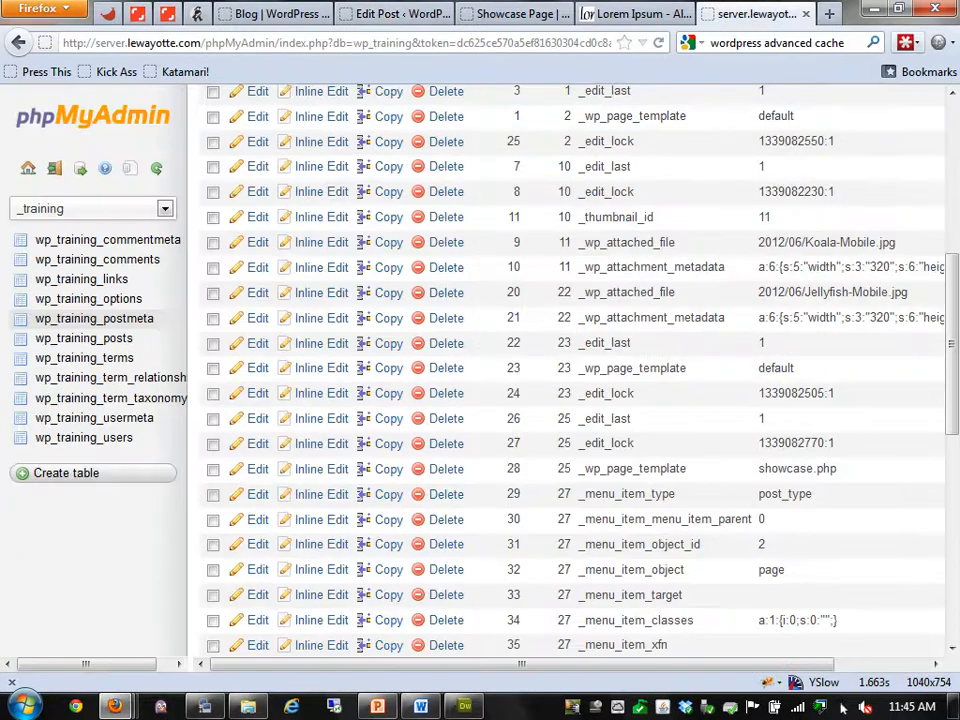
# Search wp_training_postmeta for post_id 31 and highlight the testing key with value 123
pyautogui.click(394, 14)
pyautogui.click(762, 14)
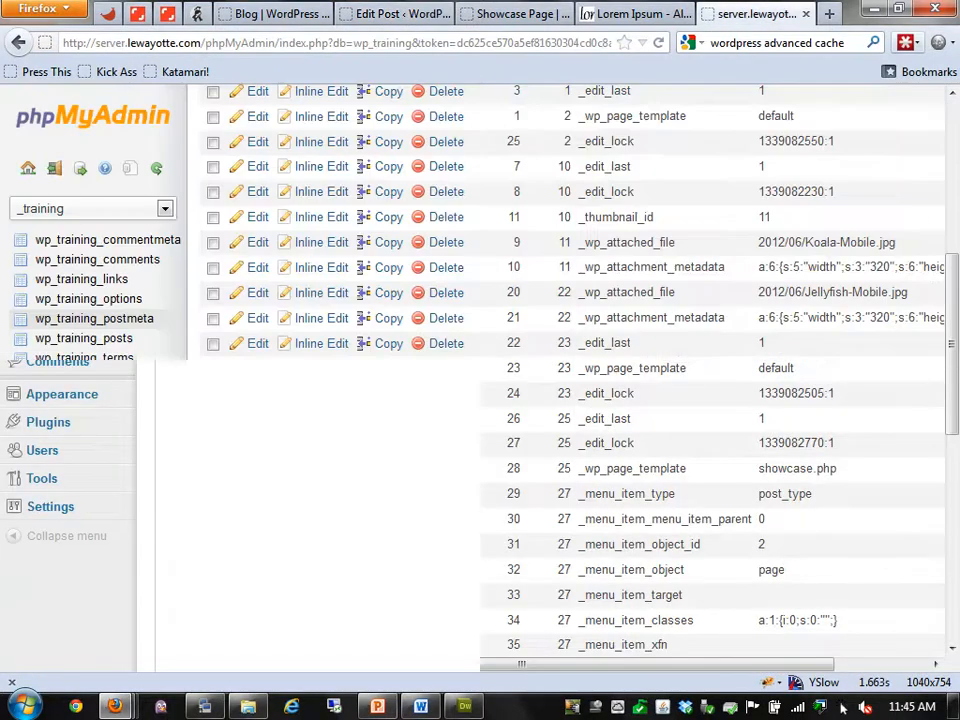
pyautogui.scroll(5, 762, 150)
pyautogui.click(508, 145)
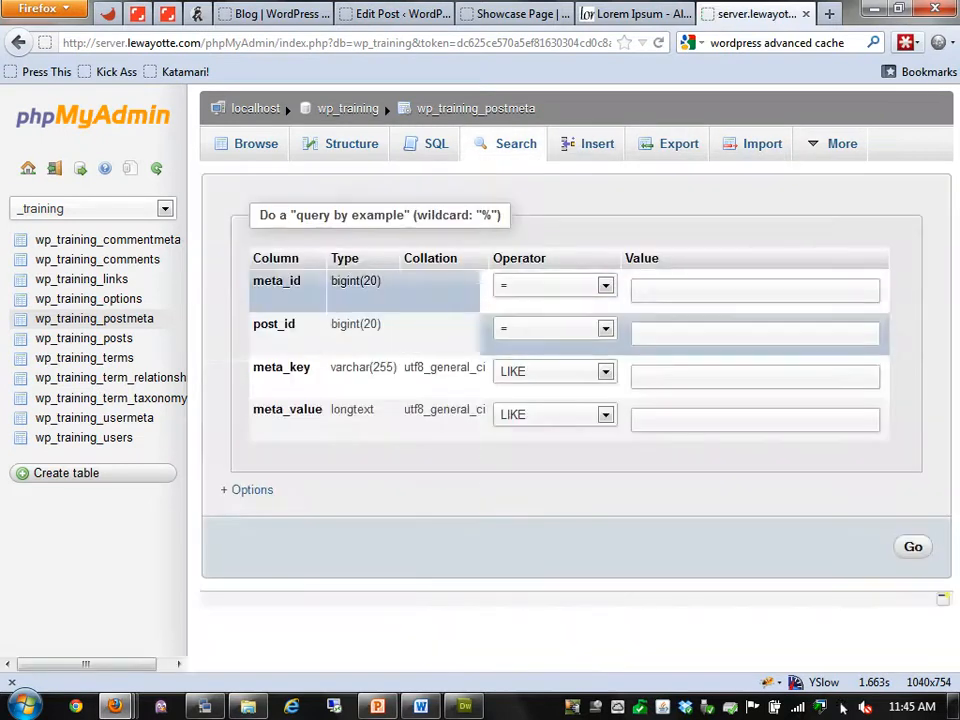
pyautogui.click(660, 333)
pyautogui.write('31')
pyautogui.press('Return')
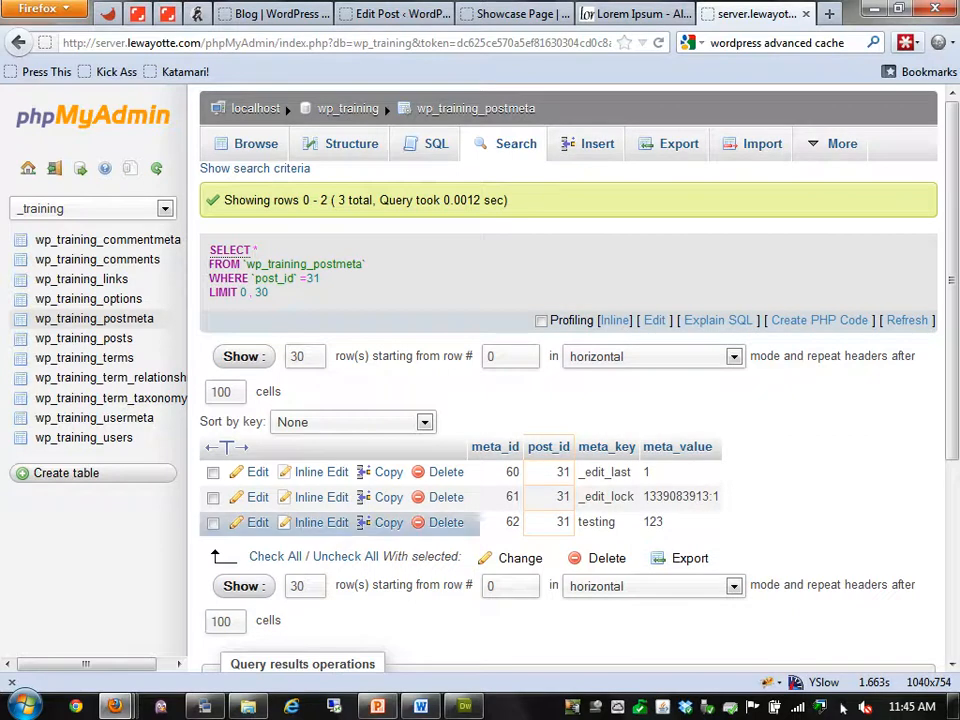
pyautogui.doubleClick(597, 522)
pyautogui.doubleClick(653, 522)
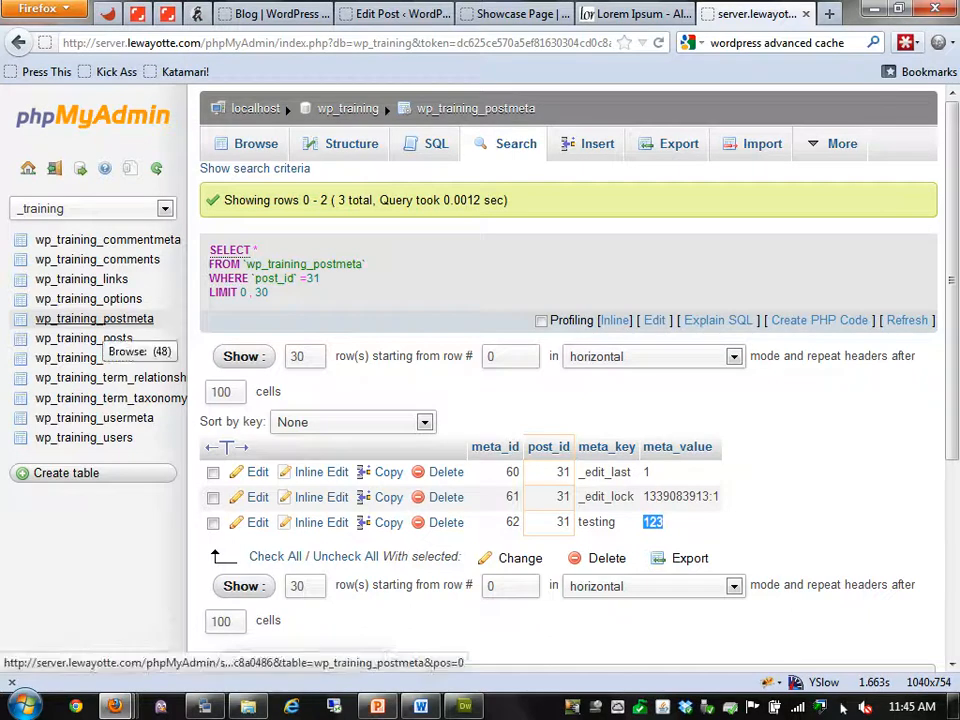
# Browse and scroll through the wp_training_usermeta rows
pyautogui.click(94, 418)
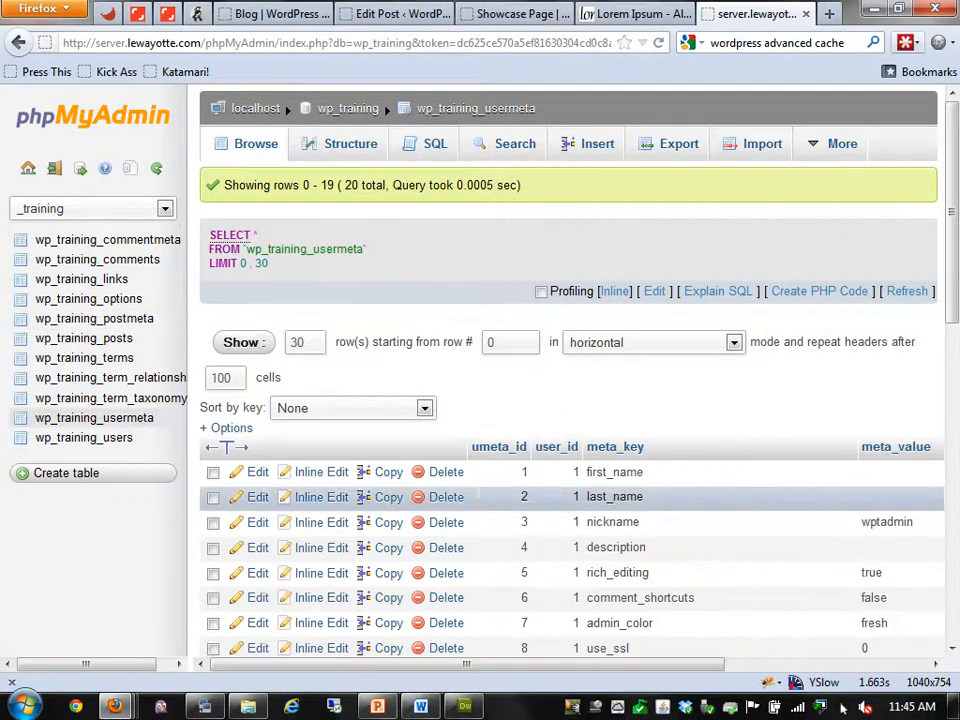
pyautogui.scroll(-5, 570, 488)
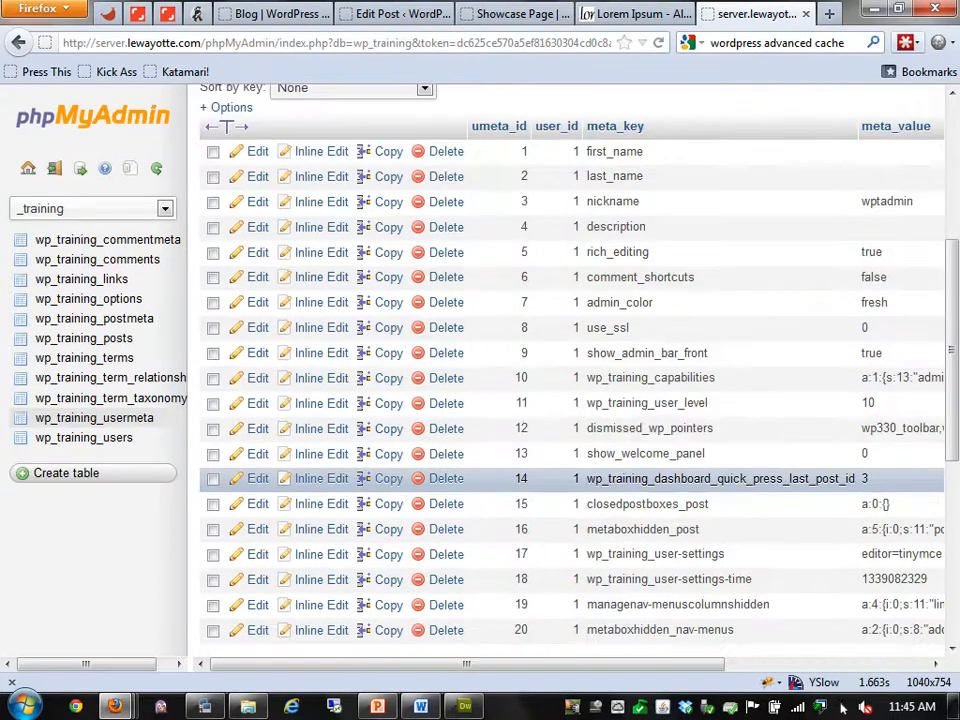
pyautogui.scroll(-3, 570, 340)
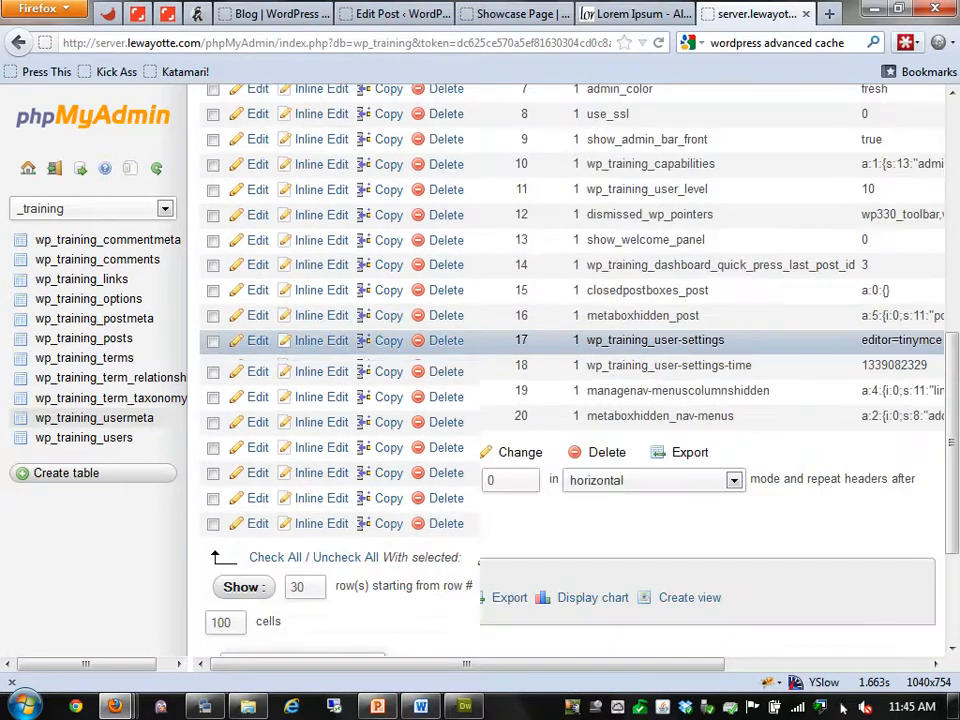
pyautogui.scroll(6, 650, 400)
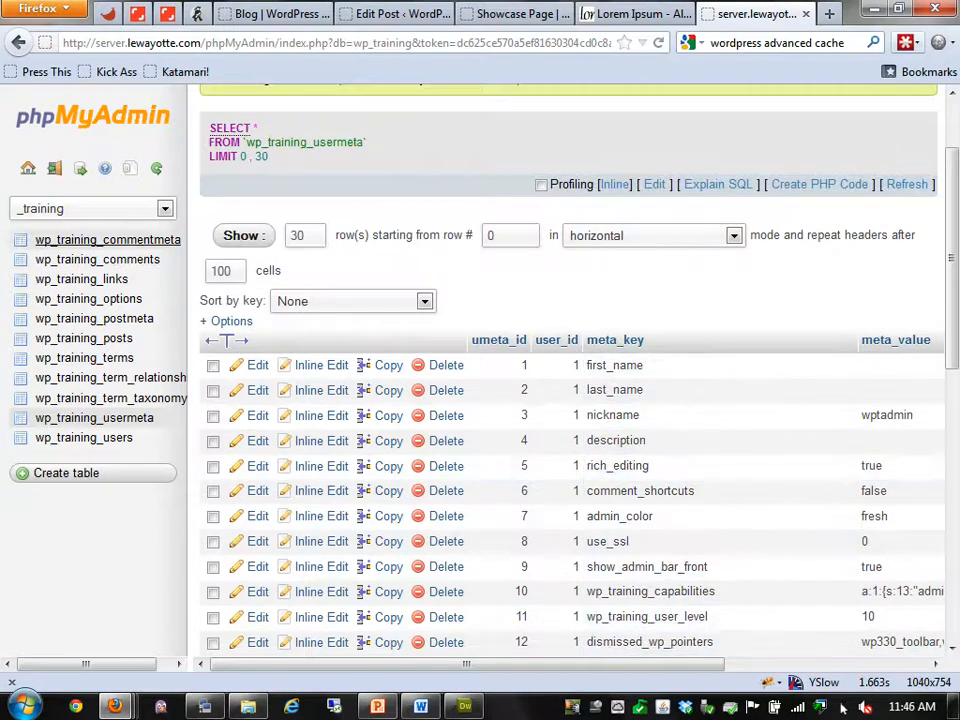
# Look through wp_training_commentmeta and wp_training_comments, then browse wp_training_links' seven rows
pyautogui.click(100, 240)
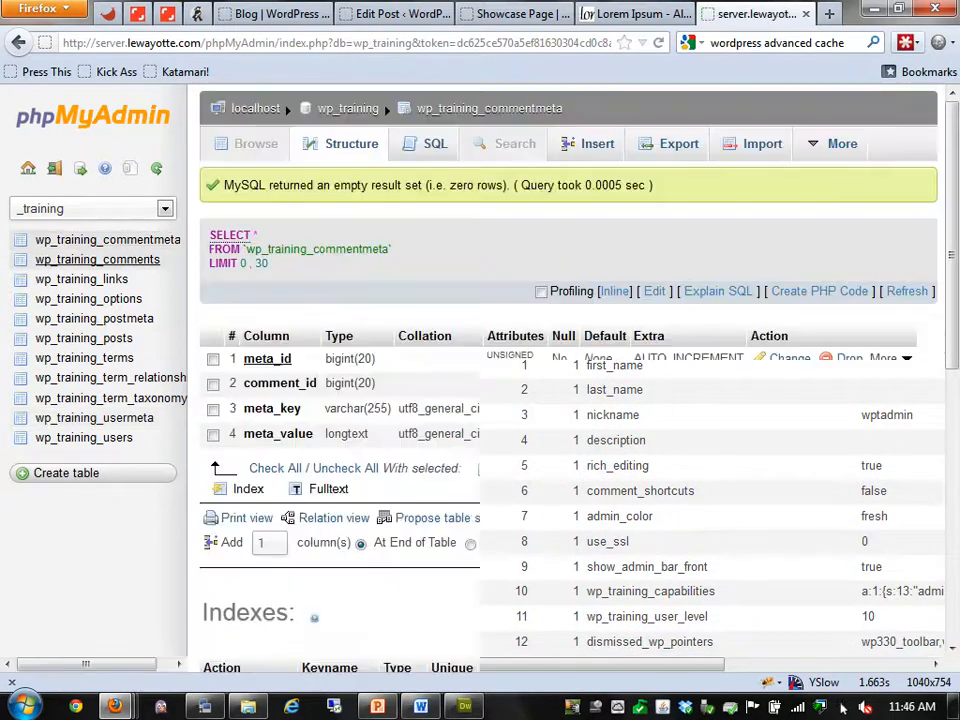
pyautogui.click(97, 259)
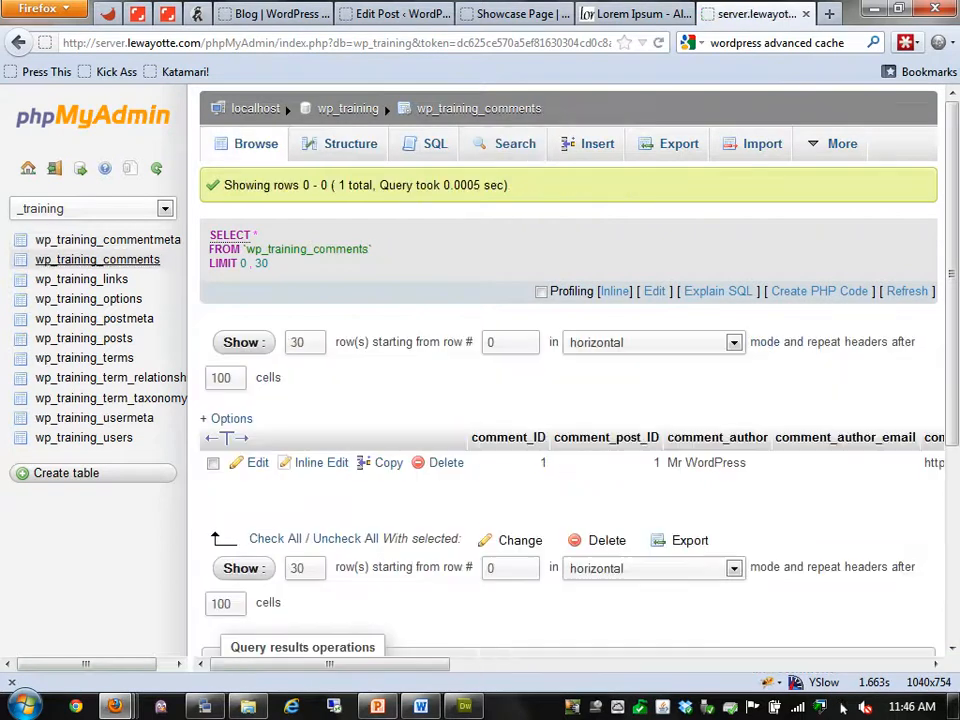
pyautogui.moveTo(329, 664); pyautogui.dragTo(821, 664)
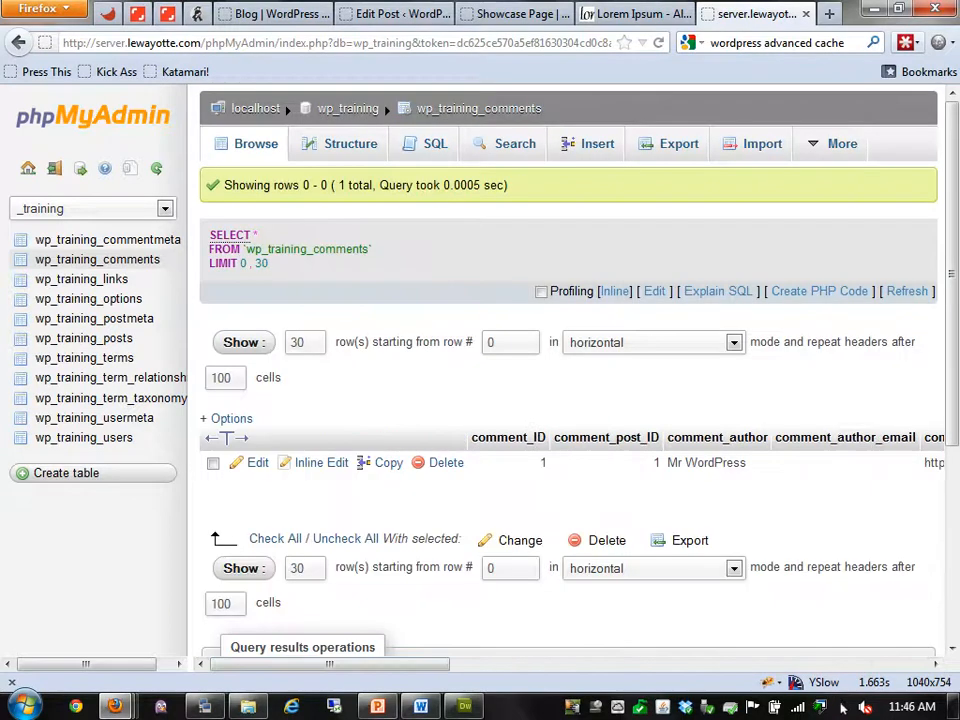
pyautogui.click(80, 279)
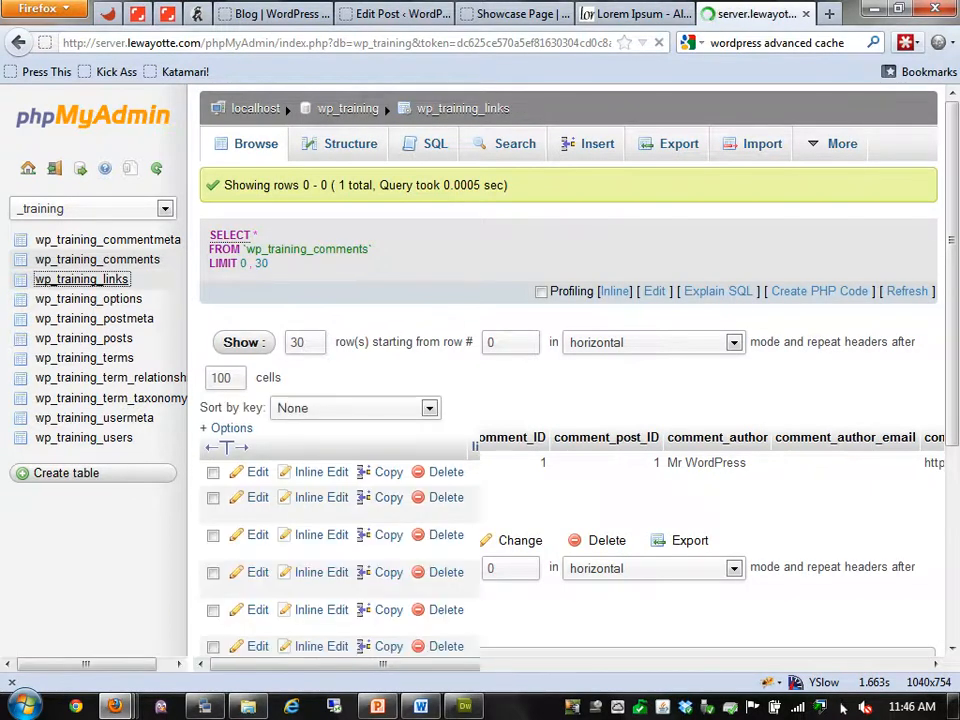
pyautogui.scroll(-5, 843, 707)
pyautogui.scroll(2, 570, 370)
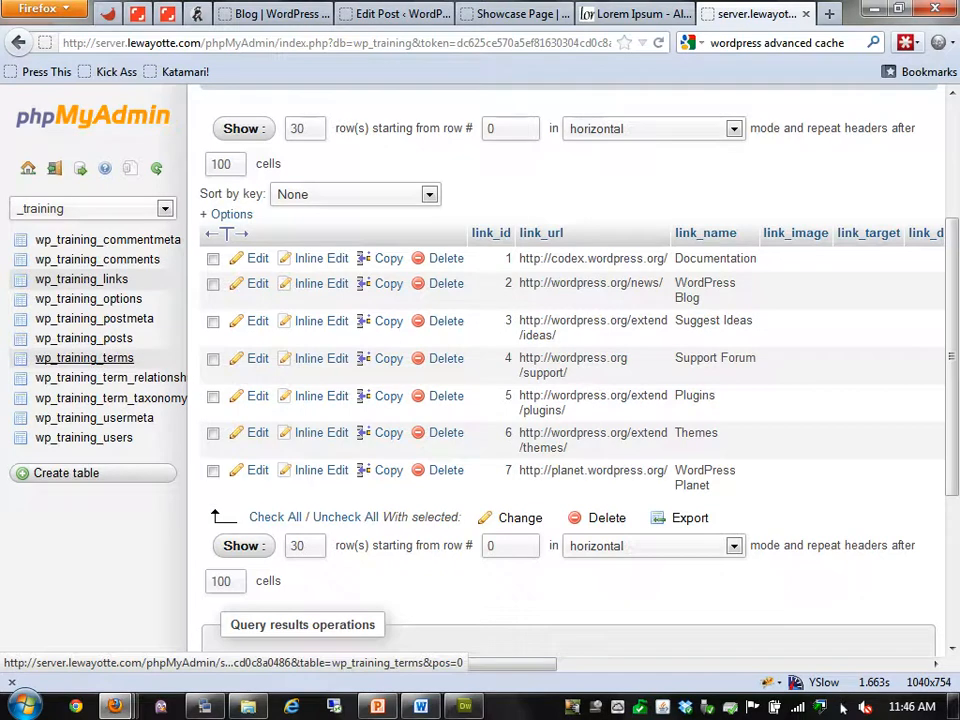
# Open wp_training_terms, highlight the Main Menu term's name and slug, and tick its row
pyautogui.click(84, 357)
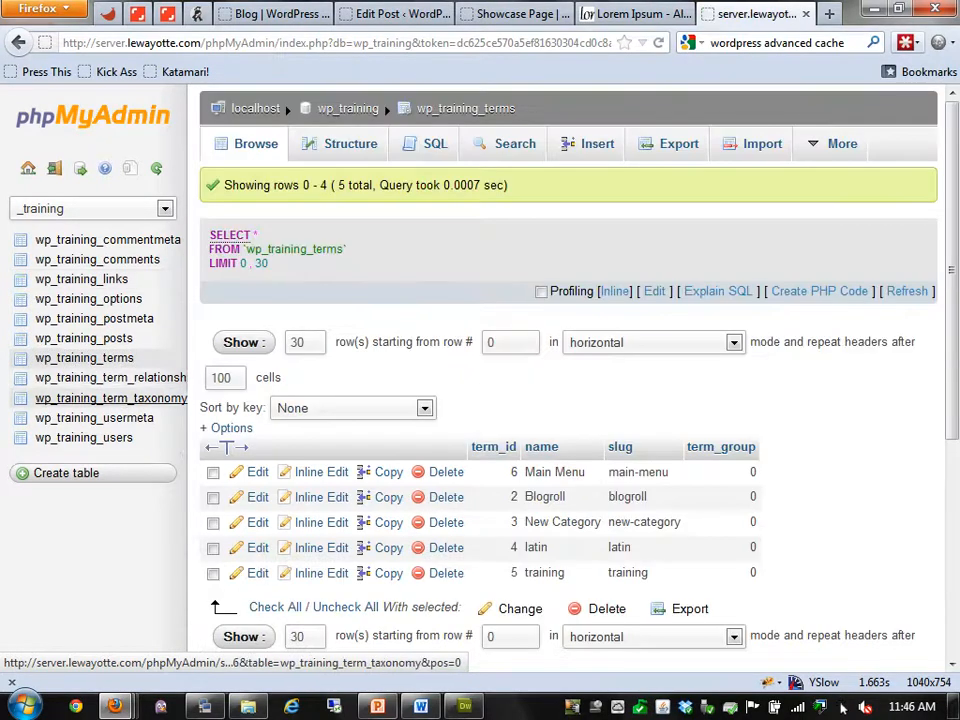
pyautogui.click(84, 357)
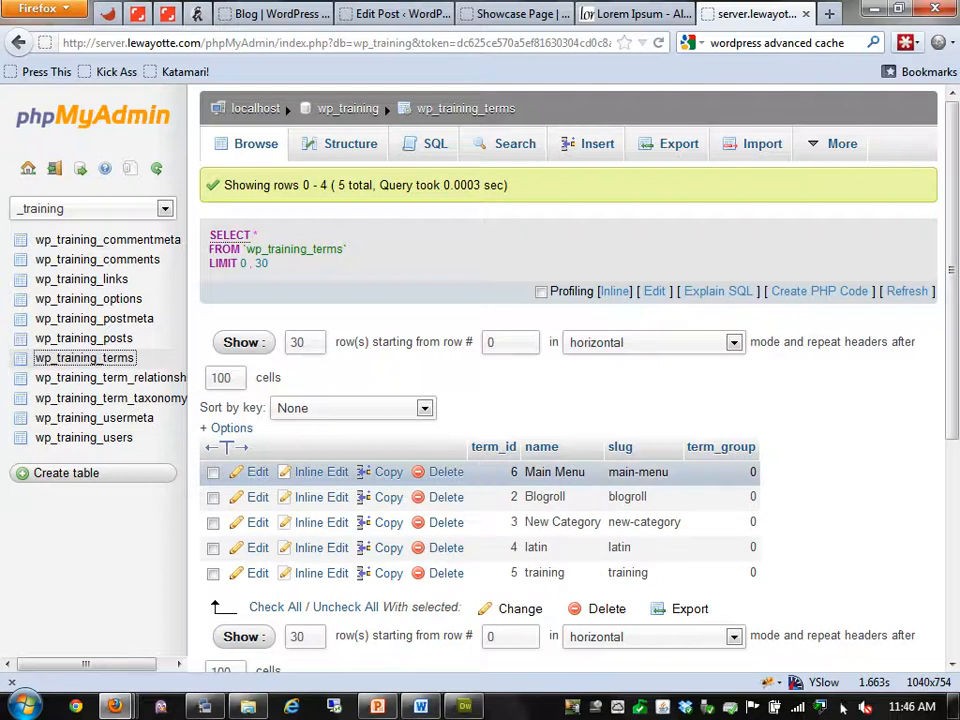
pyautogui.moveTo(671, 472); pyautogui.dragTo(523, 472)
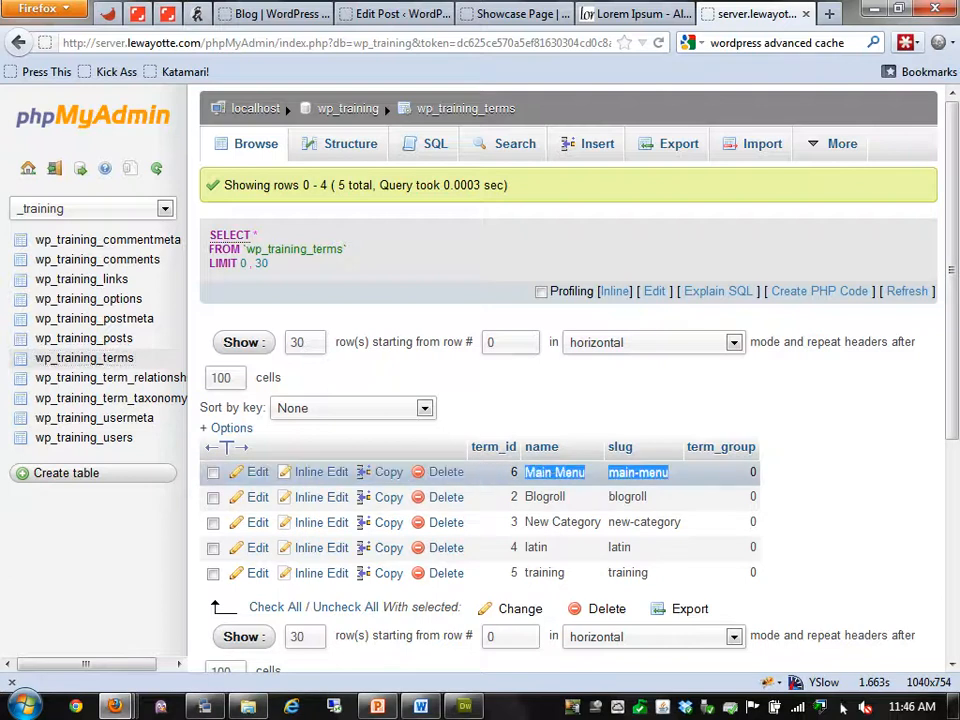
pyautogui.click(552, 473)
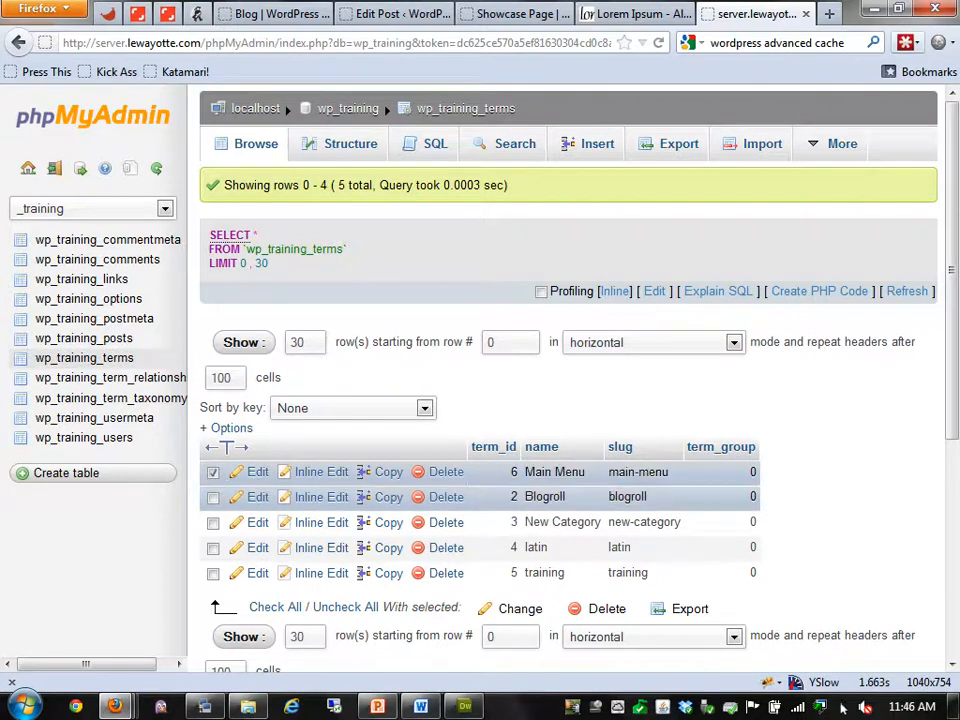
# Highlight the names and slugs of the Blogroll, New Category, latin and training terms
pyautogui.moveTo(650, 497); pyautogui.dragTo(524, 497)
pyautogui.click(545, 497)
pyautogui.click(545, 497)
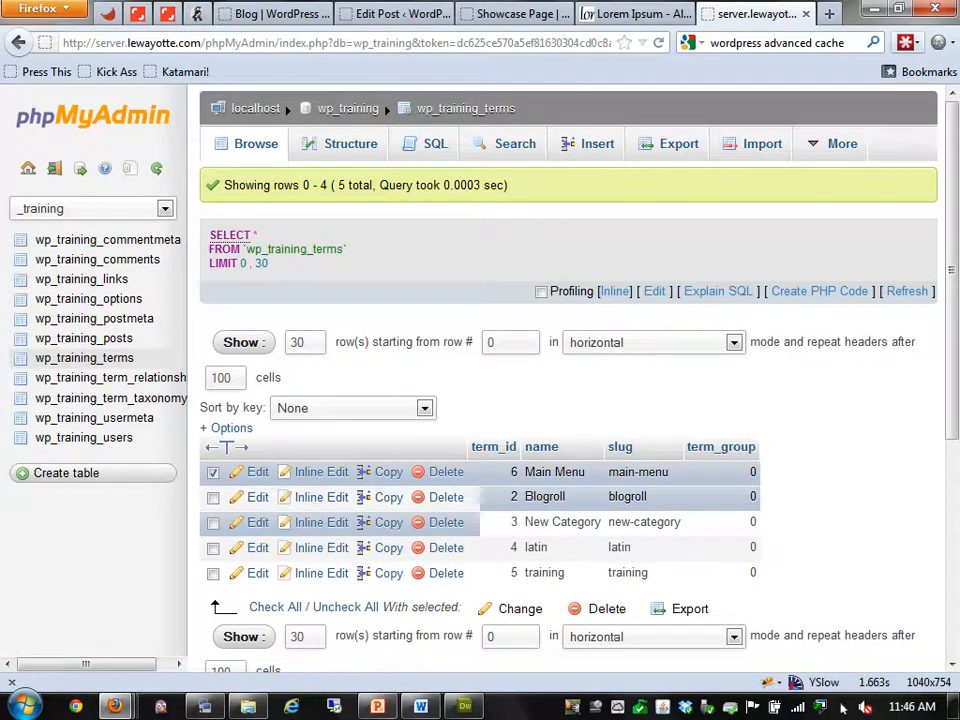
pyautogui.moveTo(684, 523); pyautogui.dragTo(524, 523)
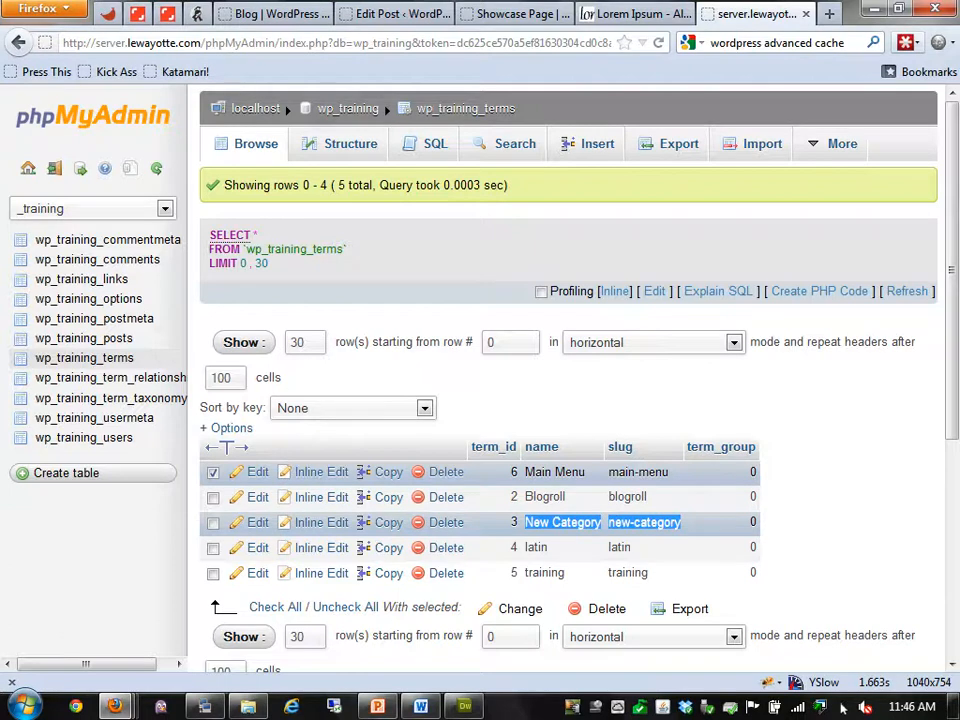
pyautogui.moveTo(640, 548); pyautogui.dragTo(538, 548)
pyautogui.moveTo(648, 573); pyautogui.dragTo(525, 573)
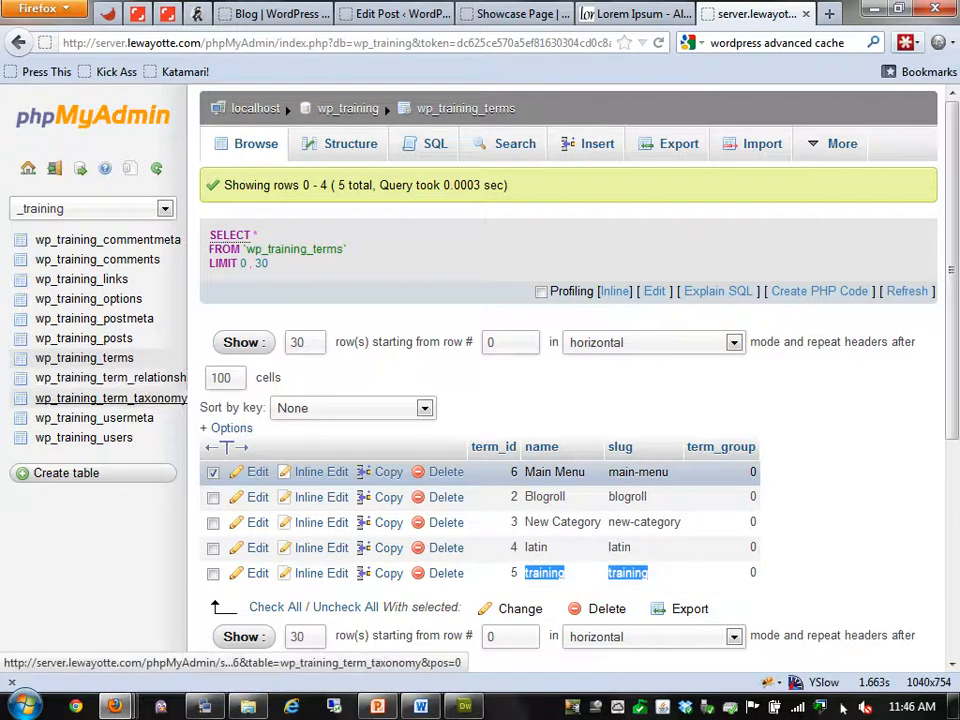
# Browse wp_training_term_taxonomy, then scroll through the wp_training_term_relationships rows
pyautogui.click(110, 398)
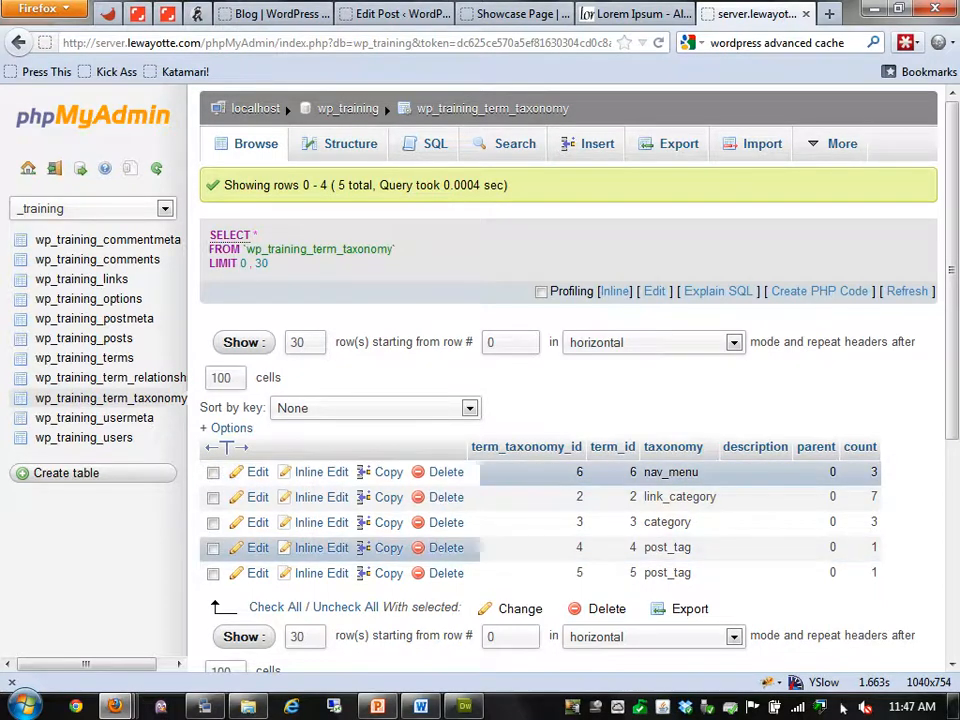
pyautogui.click(110, 378)
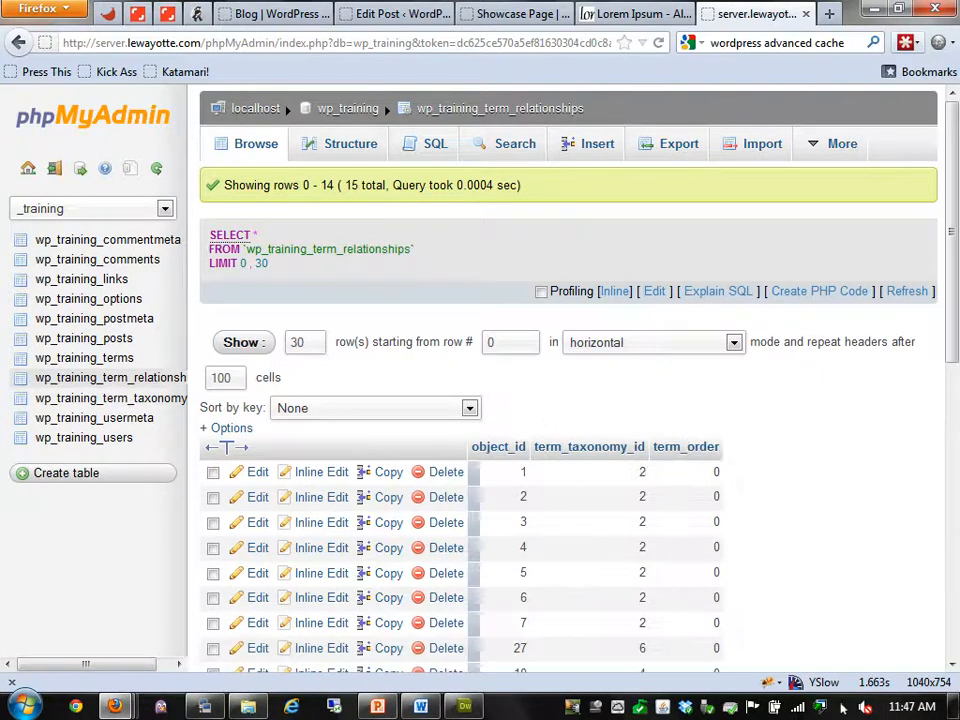
pyautogui.scroll(-2, 570, 400)
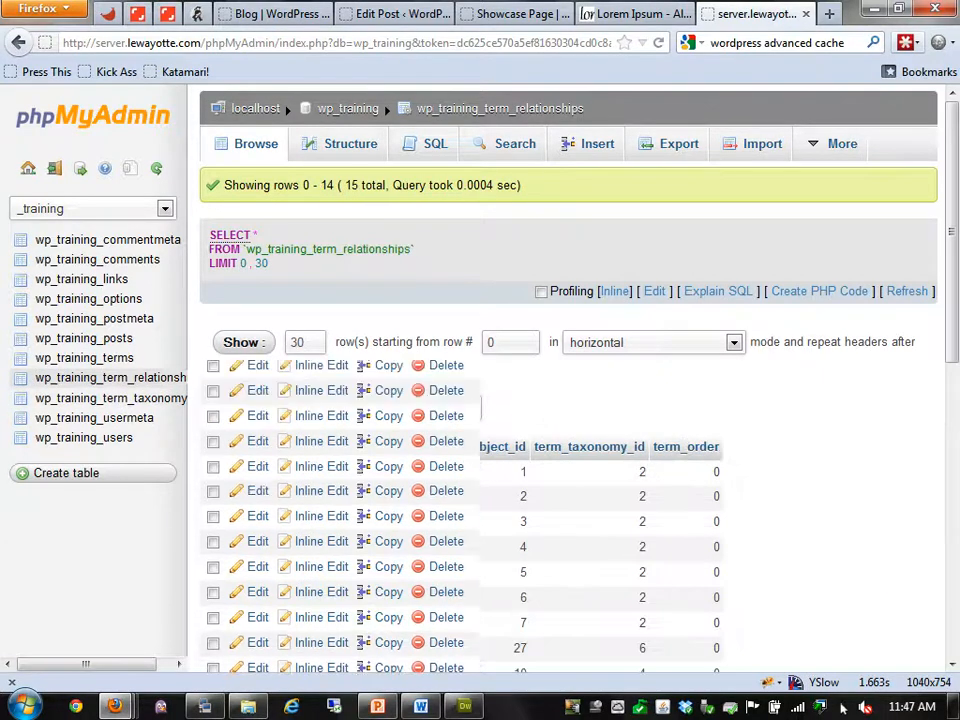
pyautogui.scroll(-2, 570, 400)
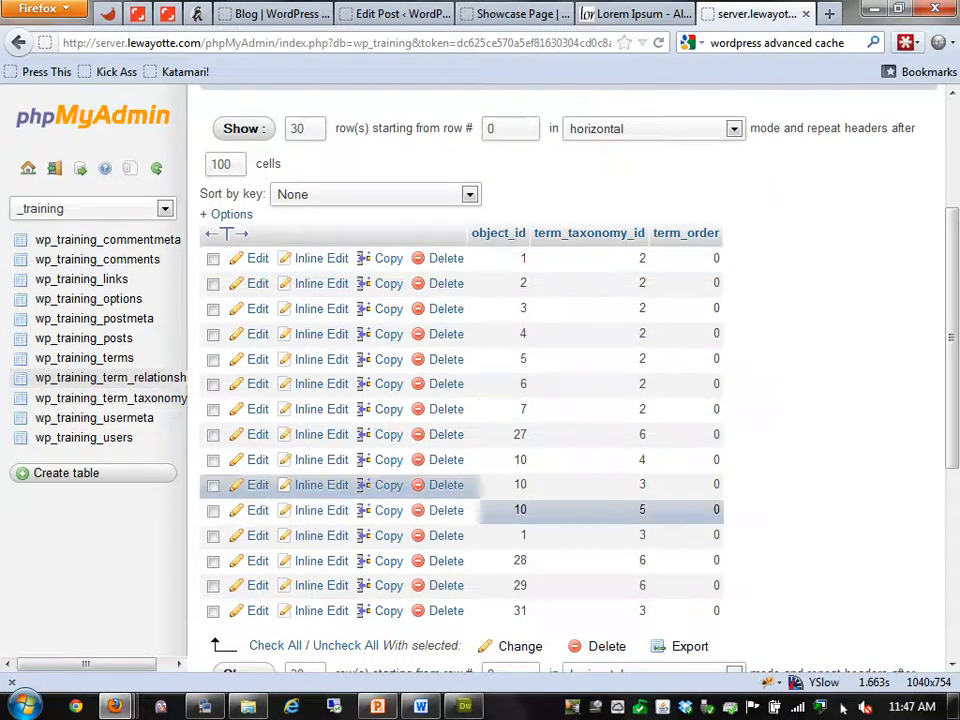
# Compare wp_training_terms against wp_training_term_relationships, ending on wp_training_terms
pyautogui.click(84, 357)
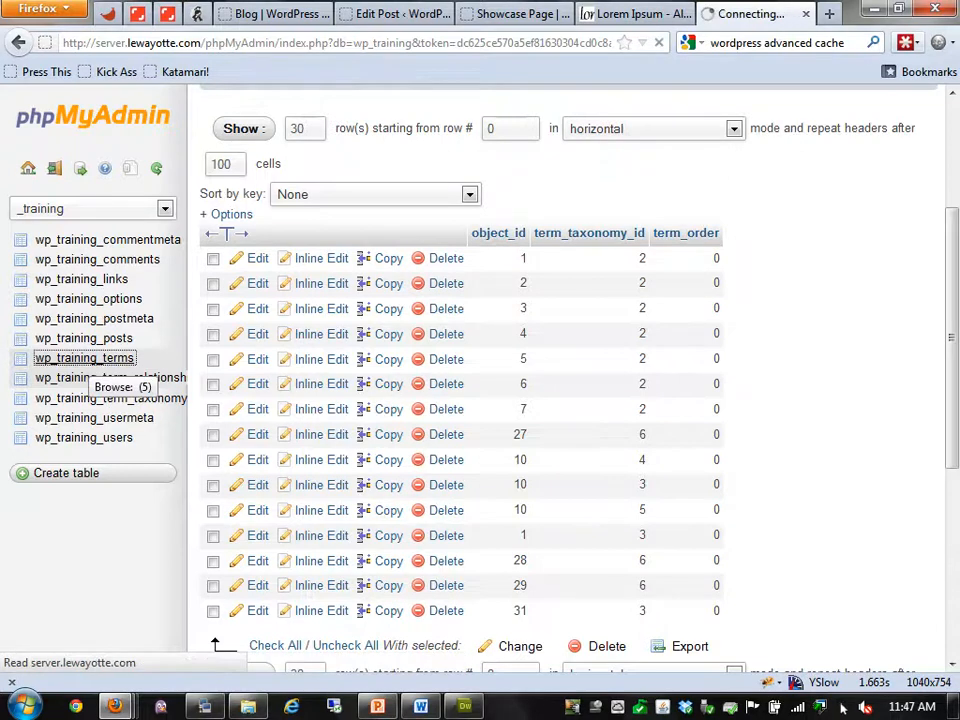
pyautogui.click(110, 377)
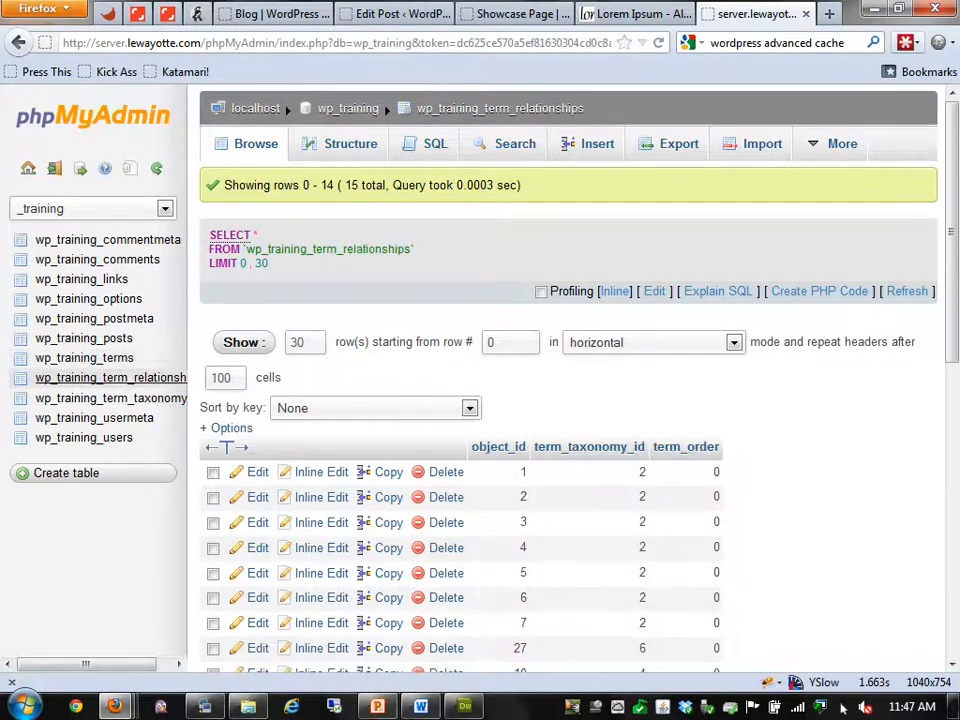
pyautogui.scroll(-2, 590, 470)
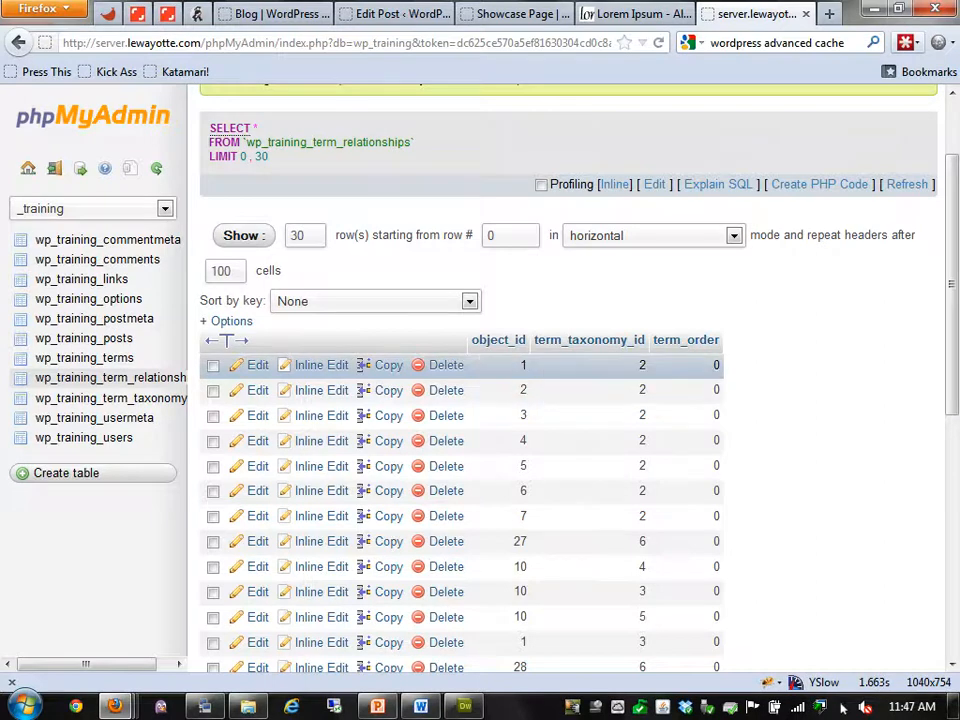
pyautogui.scroll(-2, 500, 390)
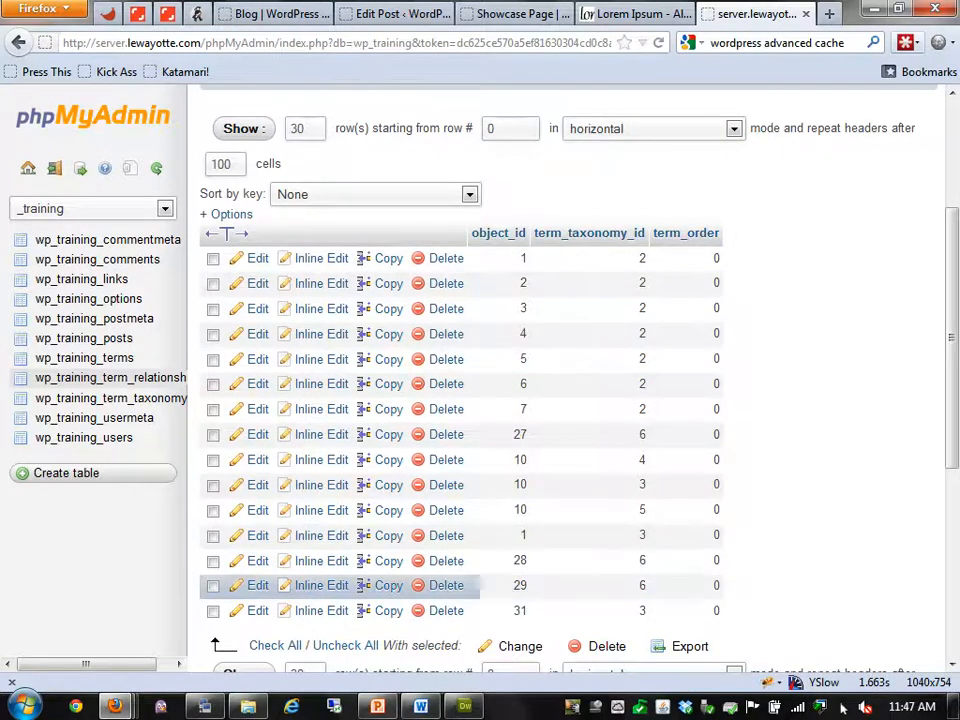
pyautogui.click(84, 357)
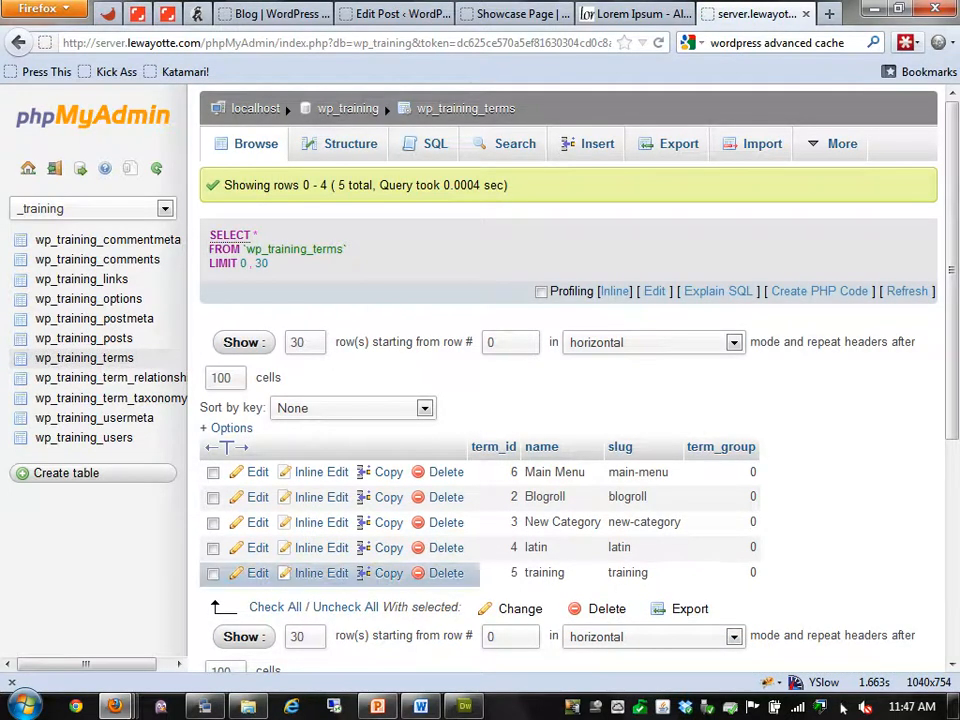
# Mark the training term row, then highlight term 5's post_tag taxonomy in wp_training_term_taxonomy
pyautogui.click(514, 572)
pyautogui.click(111, 398)
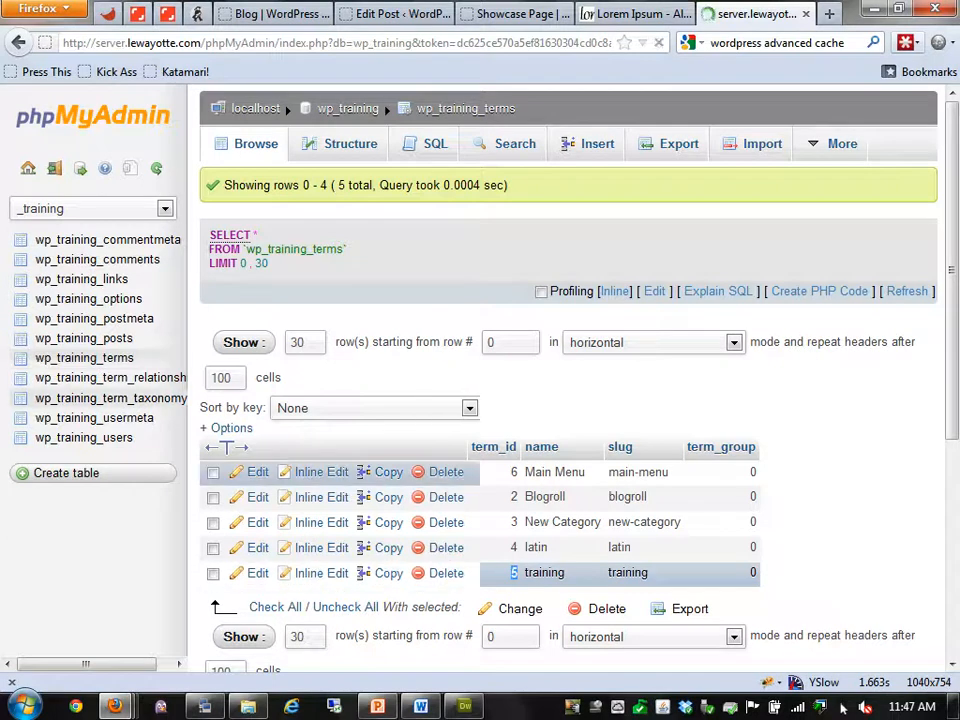
pyautogui.moveTo(691, 573); pyautogui.dragTo(643, 573)
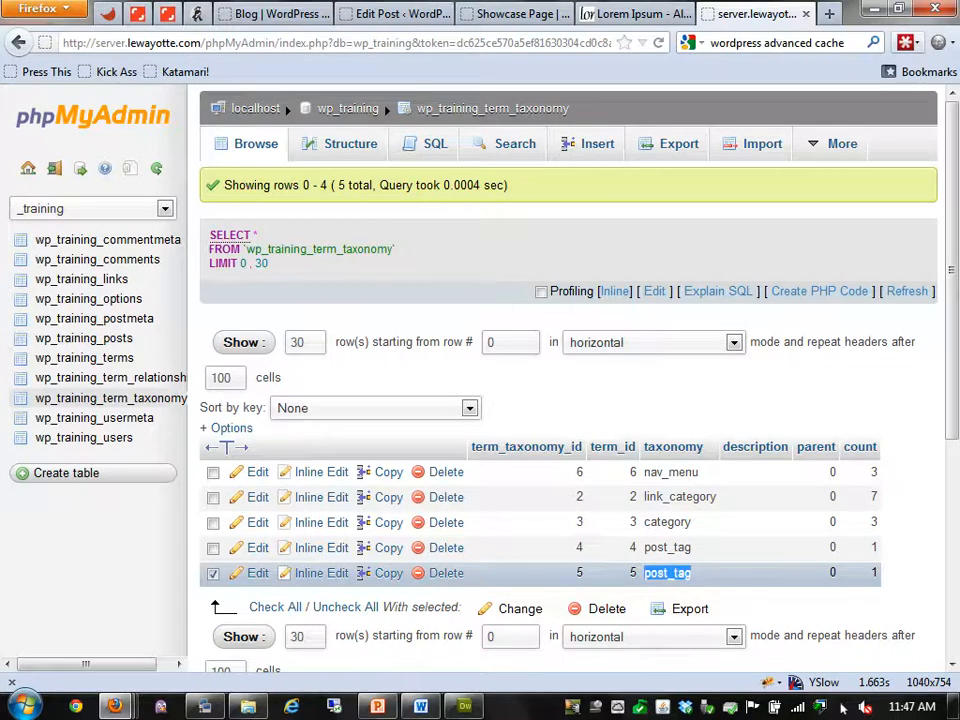
# Highlight object_id 5 and its taxonomy id in wp_training_term_relationships, then return to term_taxonomy
pyautogui.click(111, 377)
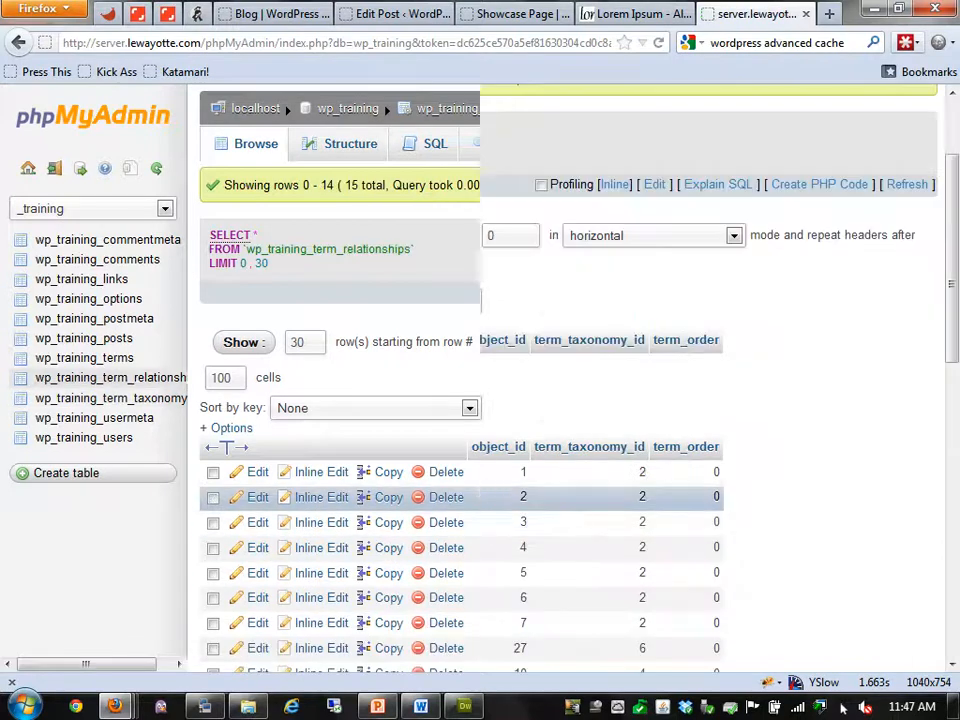
pyautogui.scroll(-2, 460, 480)
pyautogui.moveTo(647, 466); pyautogui.dragTo(639, 466)
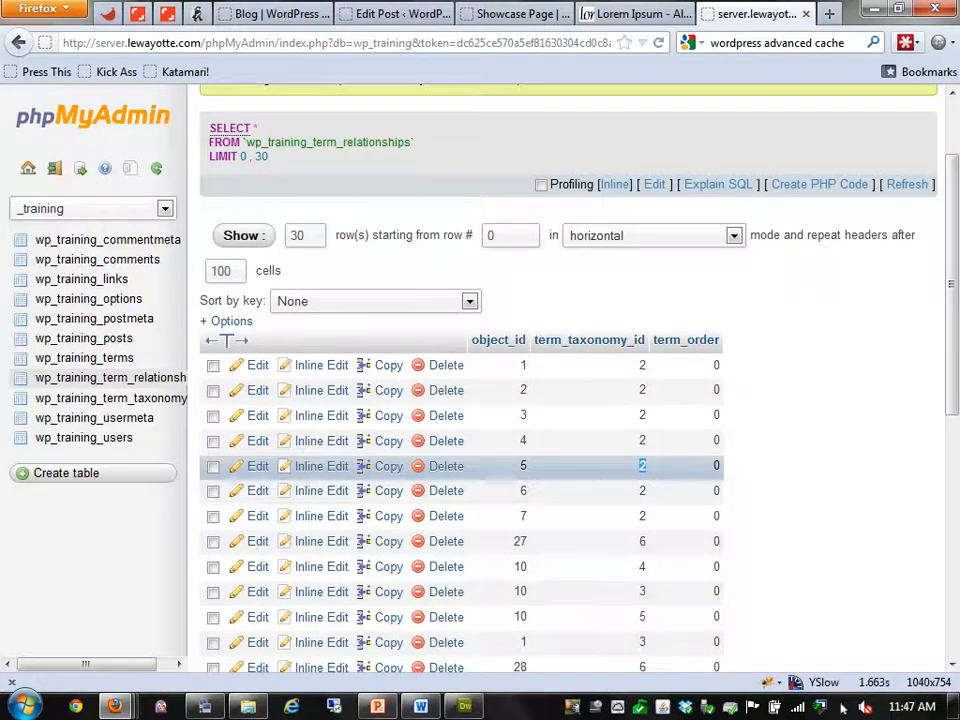
pyautogui.click(640, 467)
pyautogui.moveTo(528, 467); pyautogui.dragTo(519, 468)
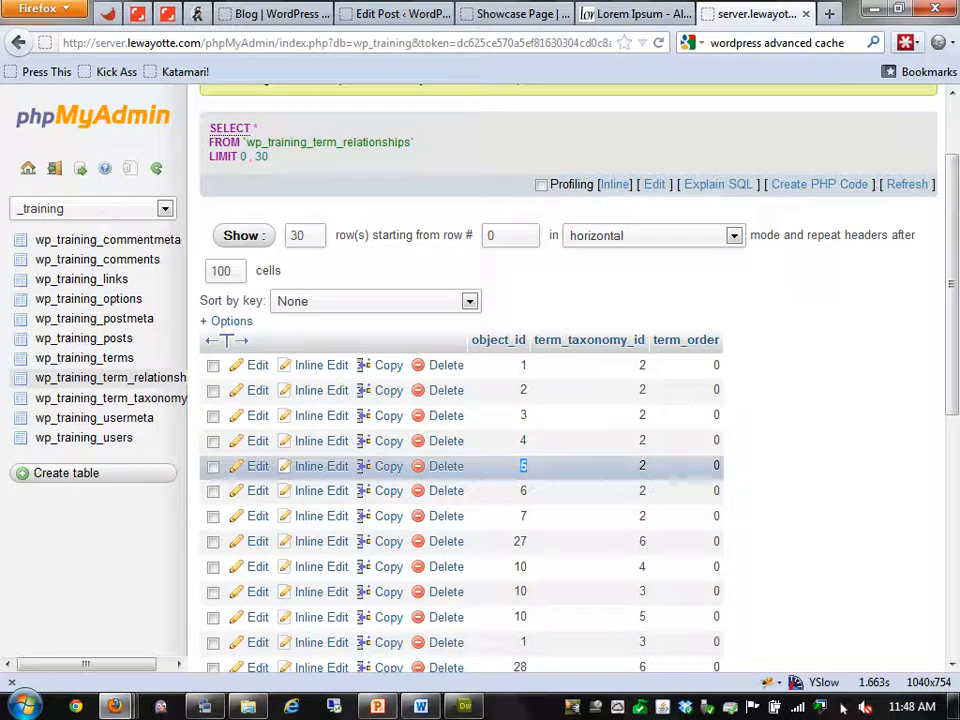
pyautogui.click(111, 398)
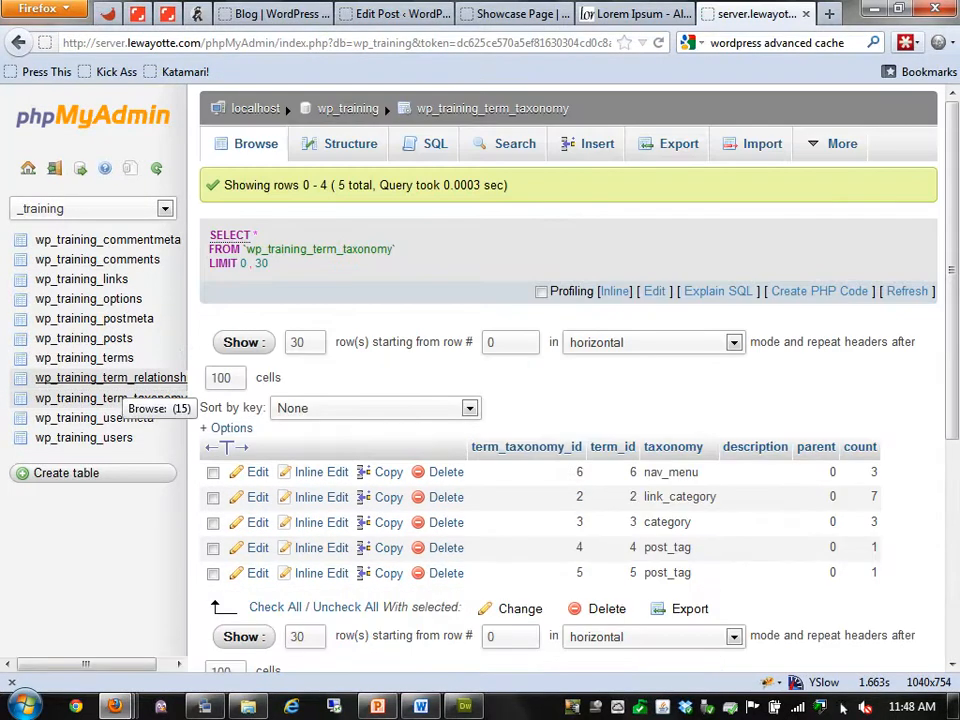
# Browse wp_training_term_relationships and highlight object 10 linked to taxonomy 5
pyautogui.click(110, 378)
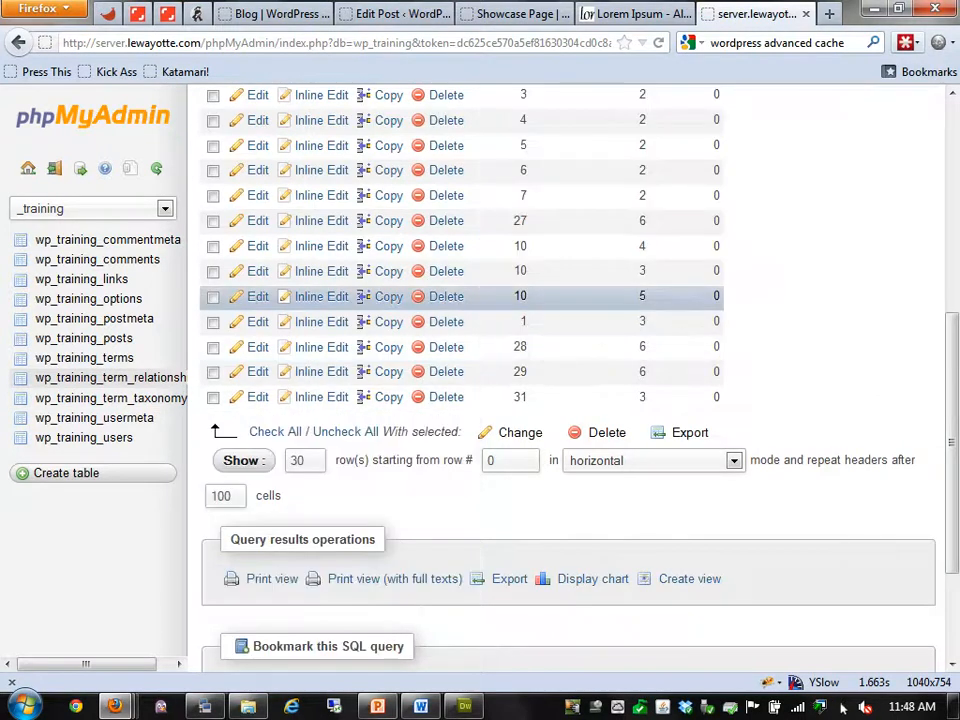
pyautogui.doubleClick(520, 296)
pyautogui.scroll(4, 520, 359)
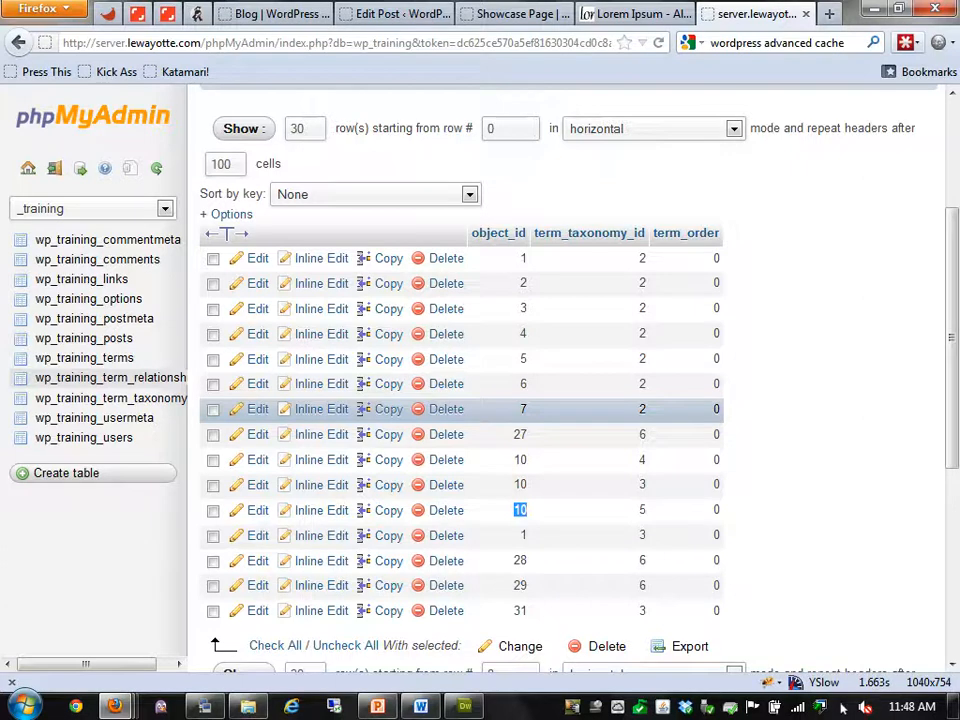
# Check the WordPress Posts > Tags list, then open wp_training_usermeta in phpMyAdmin
pyautogui.click(396, 14)
pyautogui.click(23, 247)
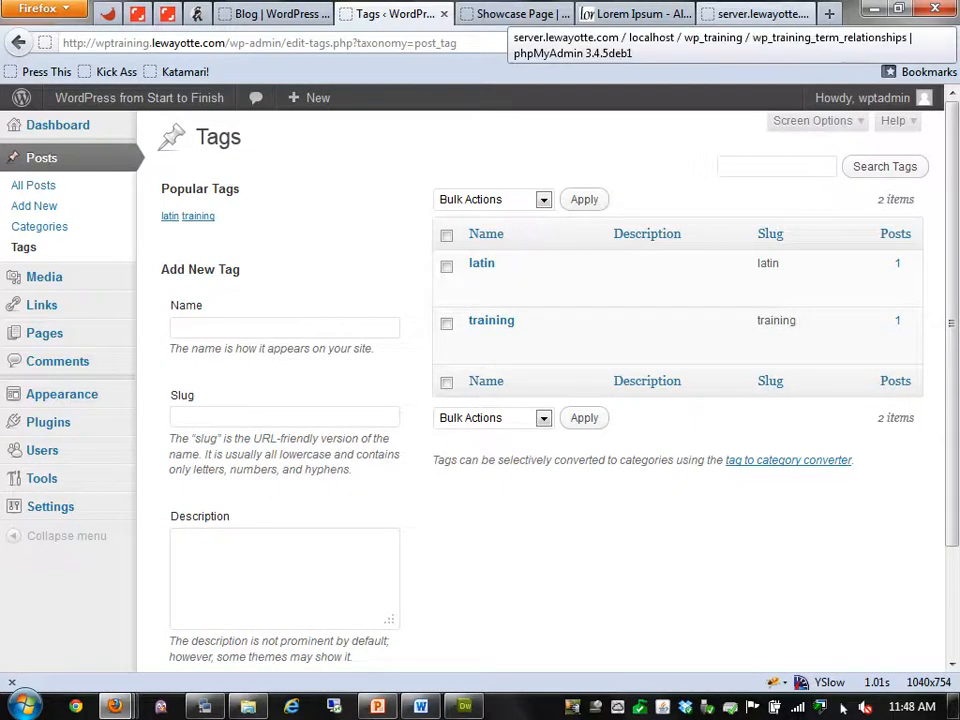
pyautogui.click(757, 14)
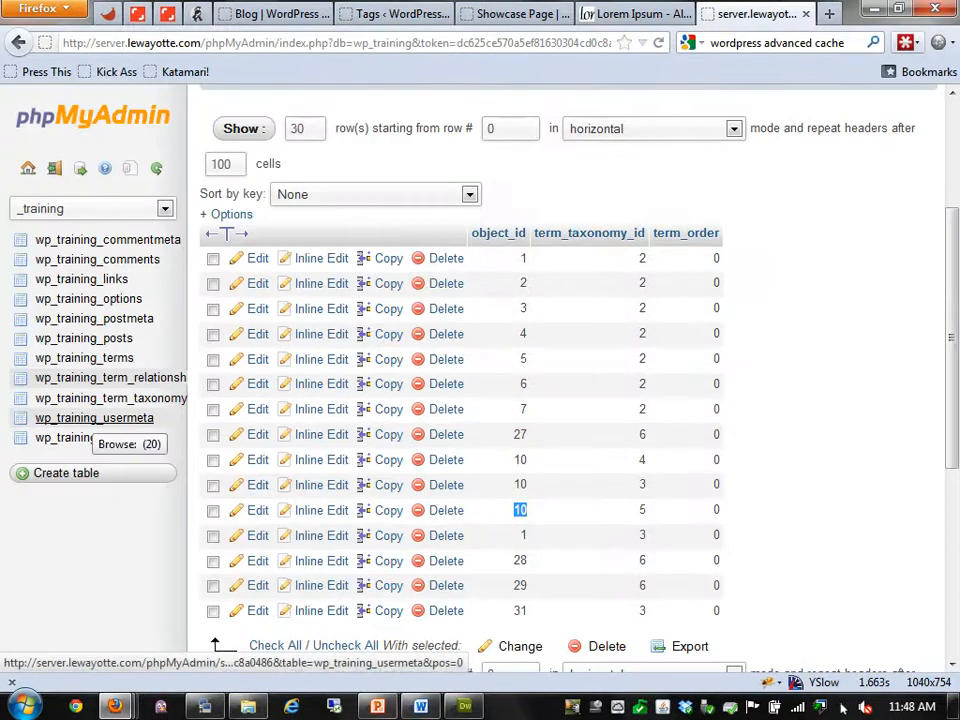
pyautogui.click(94, 418)
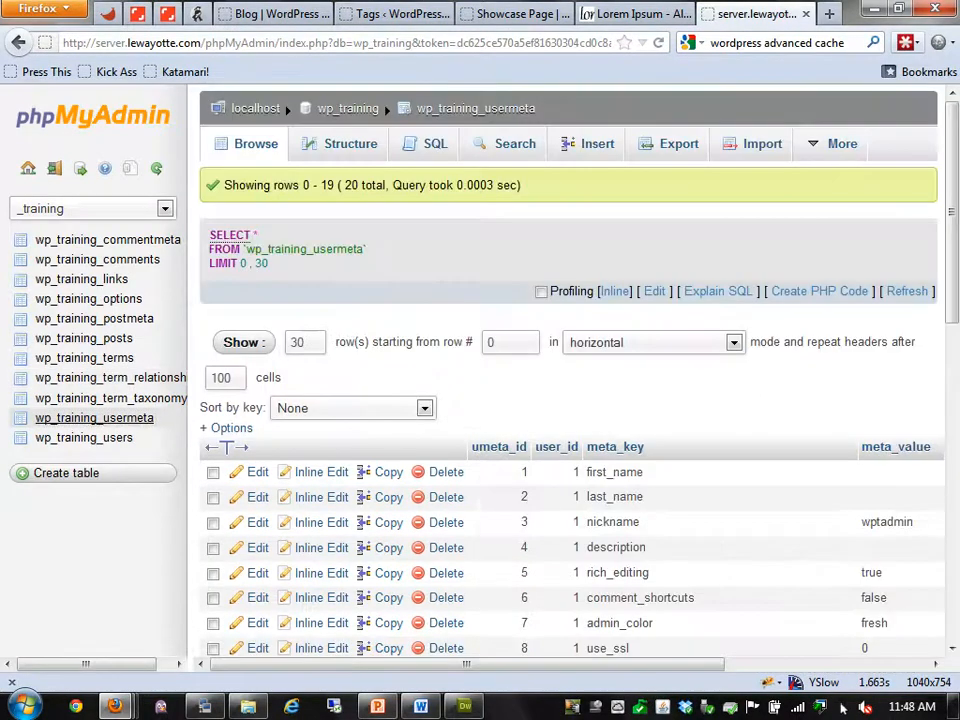
# Scroll the usermeta rows, then open wp_training_users with its single administrator row
pyautogui.scroll(-5, 570, 400)
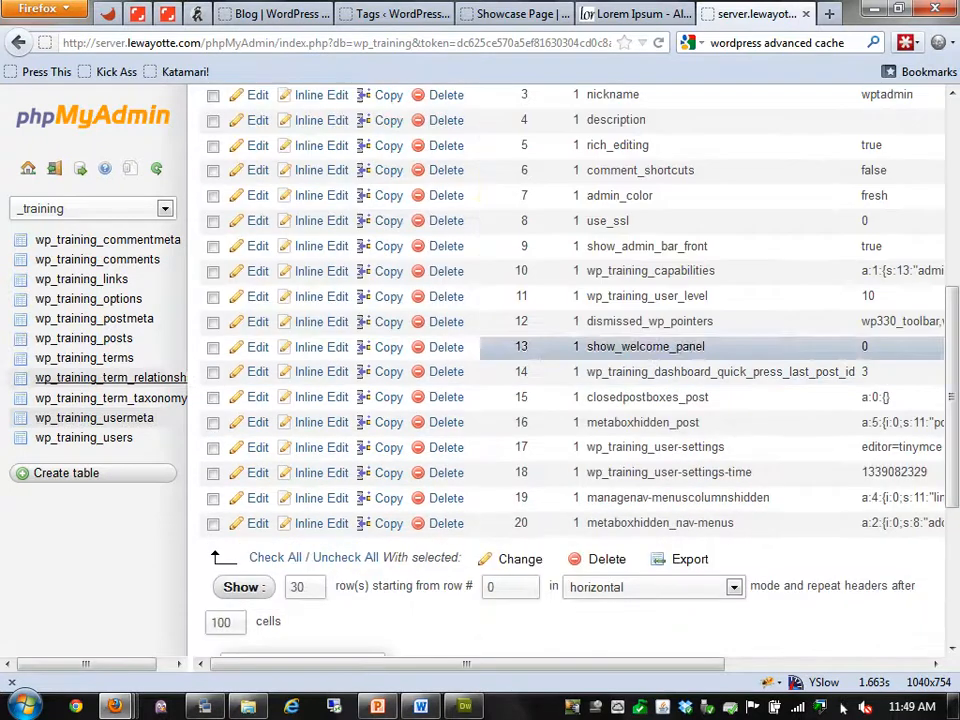
pyautogui.click(84, 437)
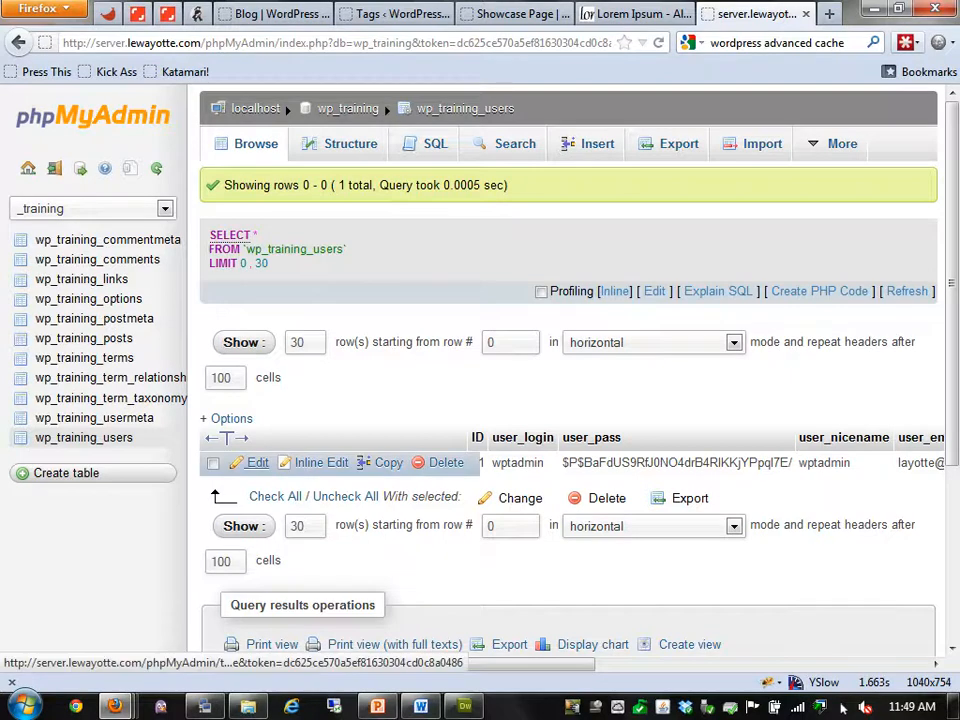
# Replace the admin's user_pass with a new MD5-hashed password, then leave without saving
pyautogui.click(257, 462)
pyautogui.tripleClick(736, 291)
pyautogui.press('Delete')
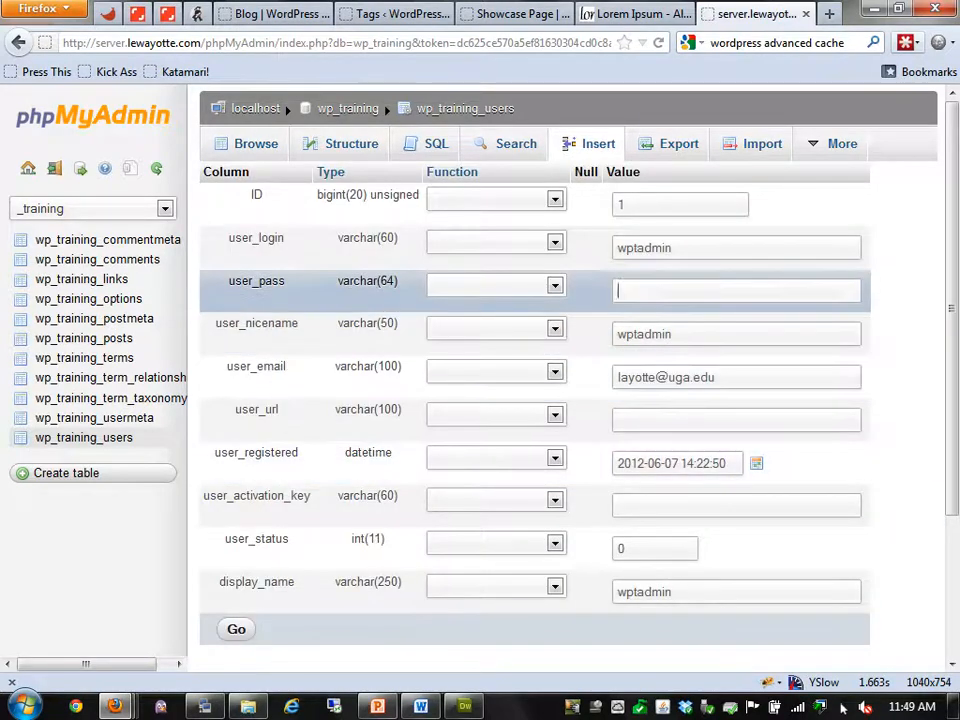
pyautogui.click(555, 286)
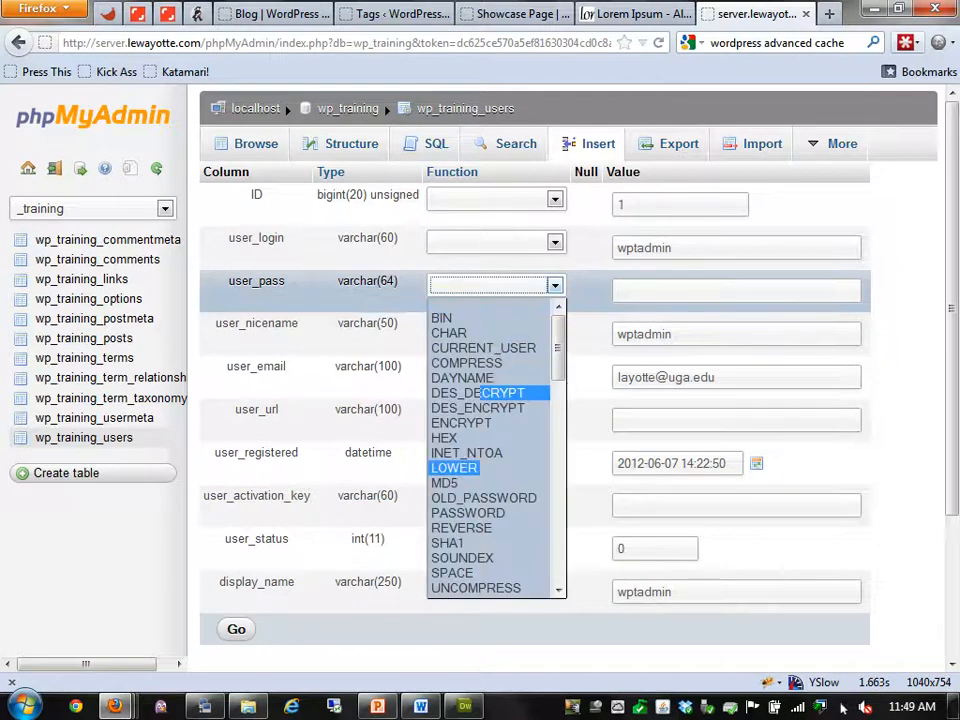
pyautogui.click(470, 483)
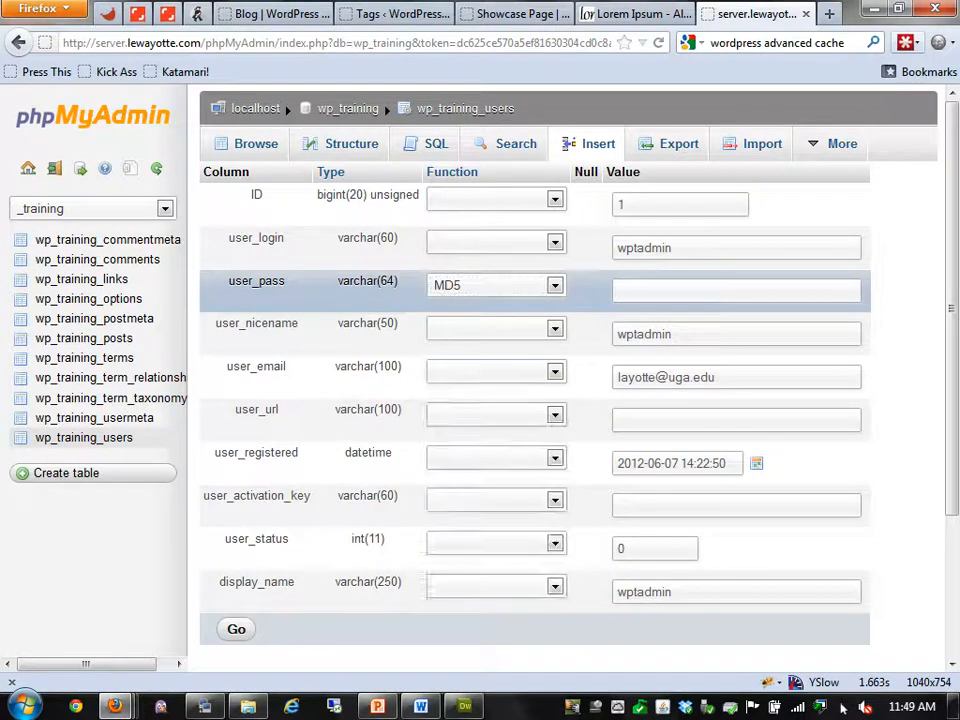
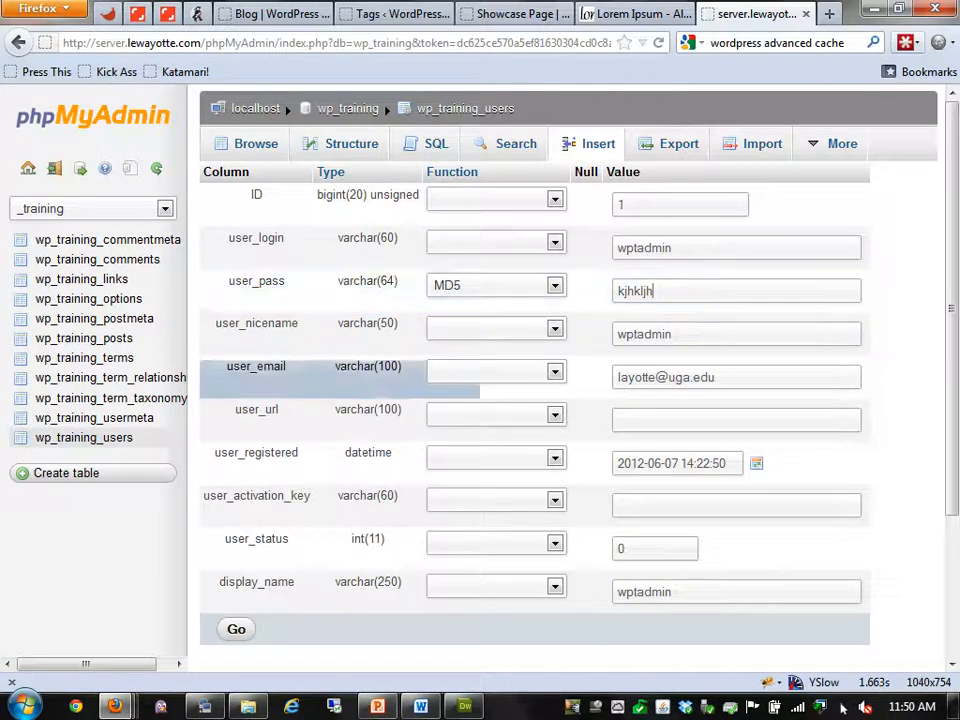
pyautogui.click(83, 437)
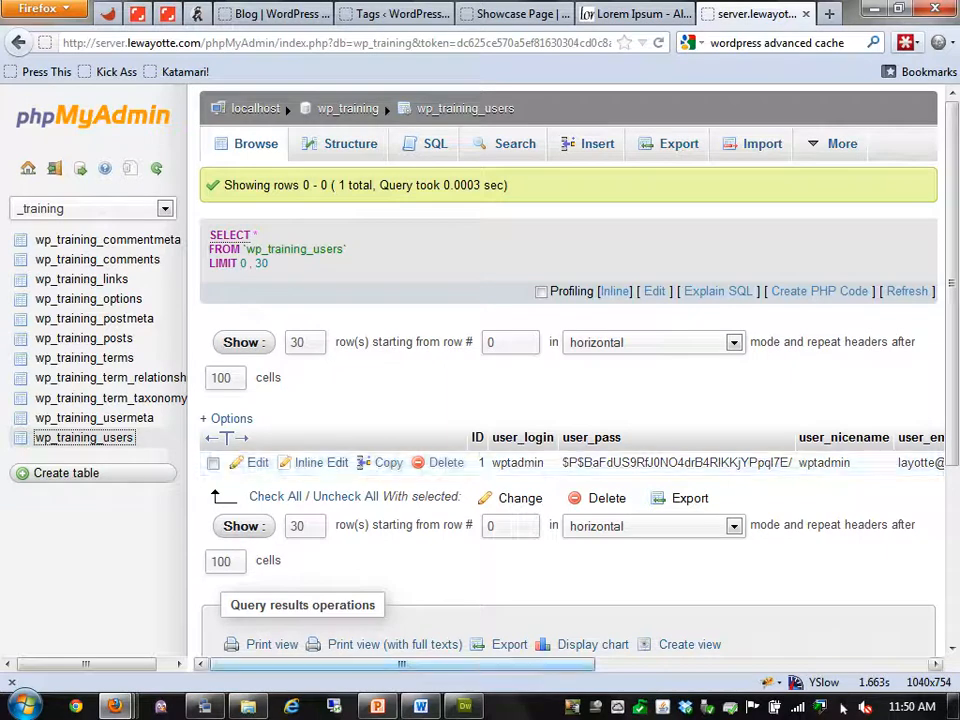
# Scroll across the users table's columns, then open wp_training_usermeta
pyautogui.moveTo(402, 664); pyautogui.dragTo(733, 664)
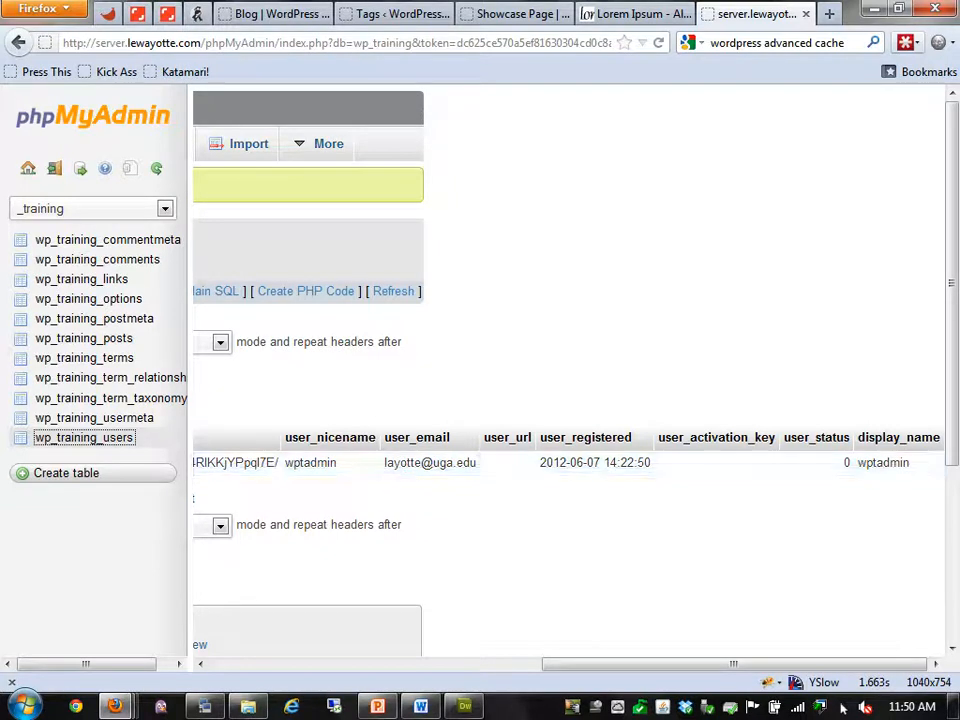
pyautogui.click(94, 418)
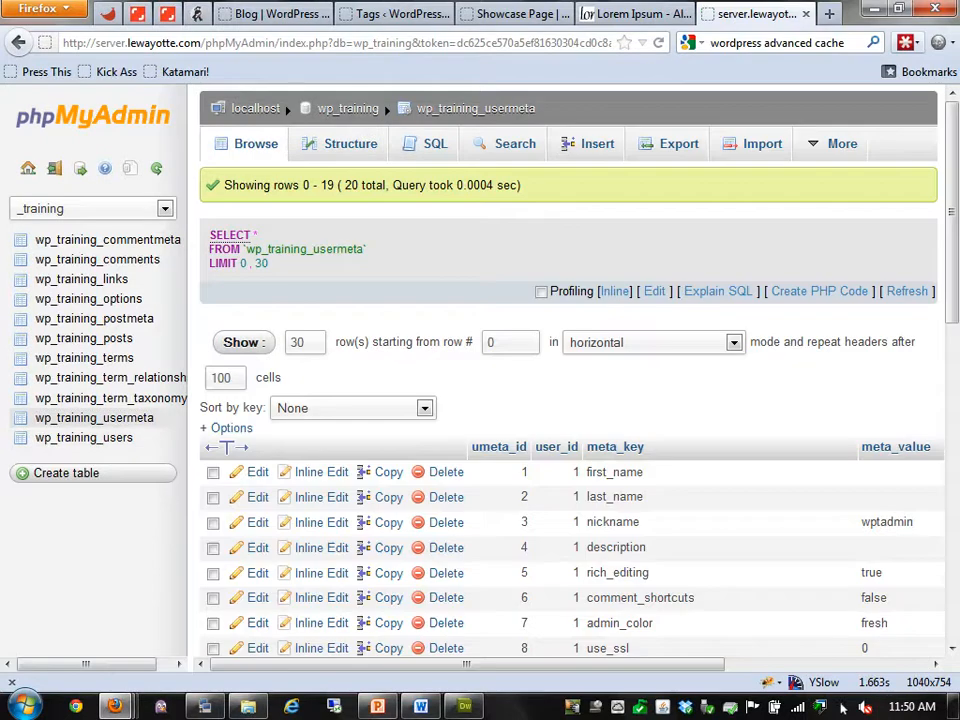
# Highlight the wp_training_capabilities key and its administrator role value in usermeta
pyautogui.scroll(-3, 570, 450)
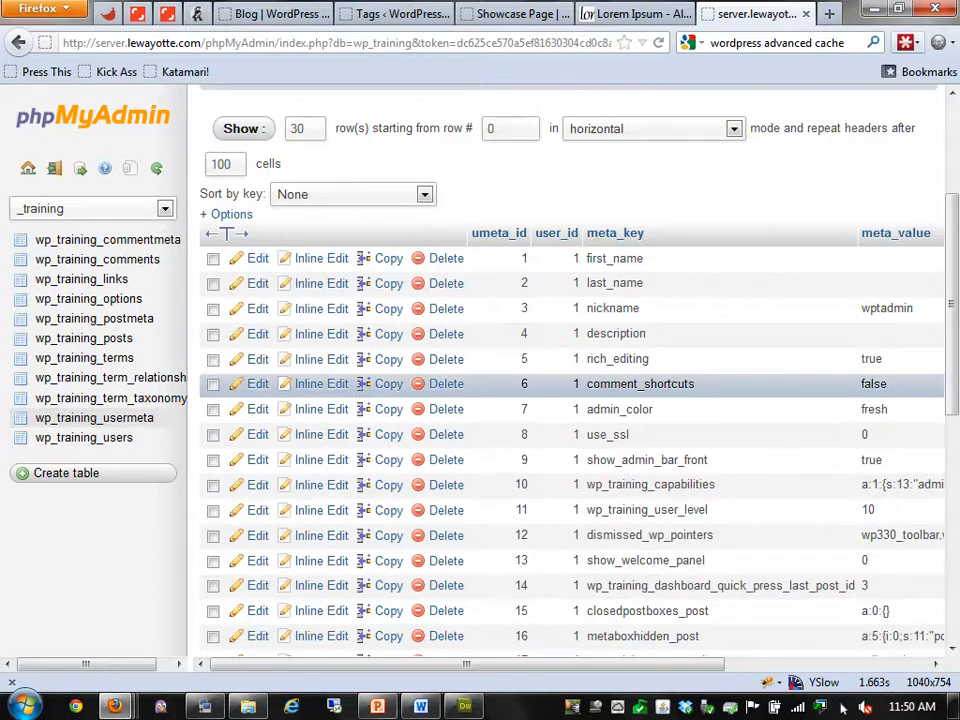
pyautogui.moveTo(717, 485); pyautogui.dragTo(654, 485)
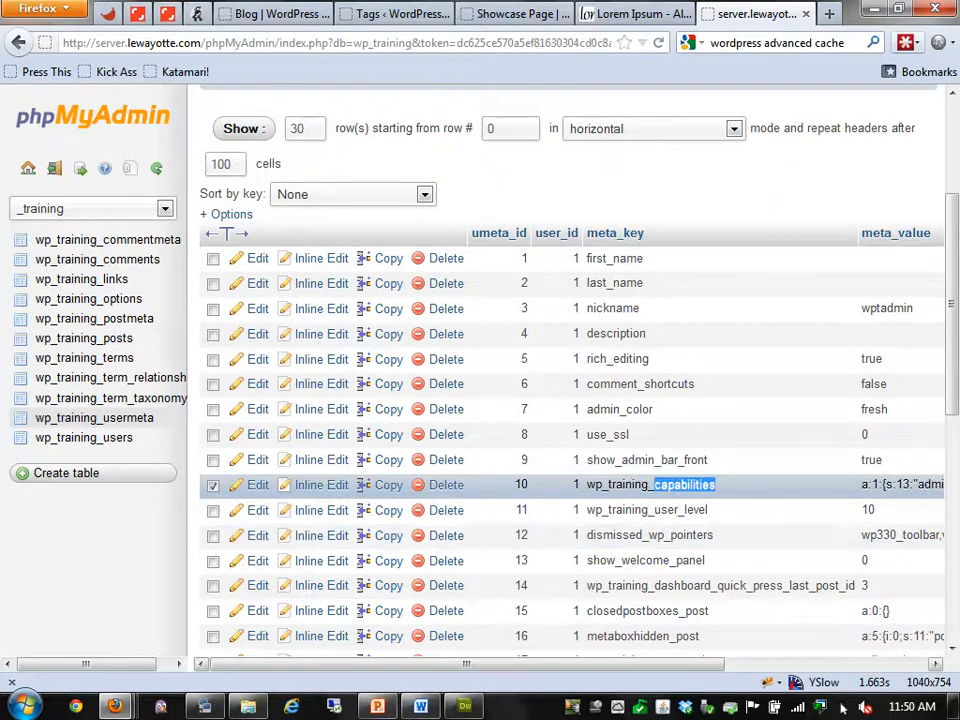
pyautogui.moveTo(630, 664); pyautogui.dragTo(780, 664)
pyautogui.doubleClick(779, 485)
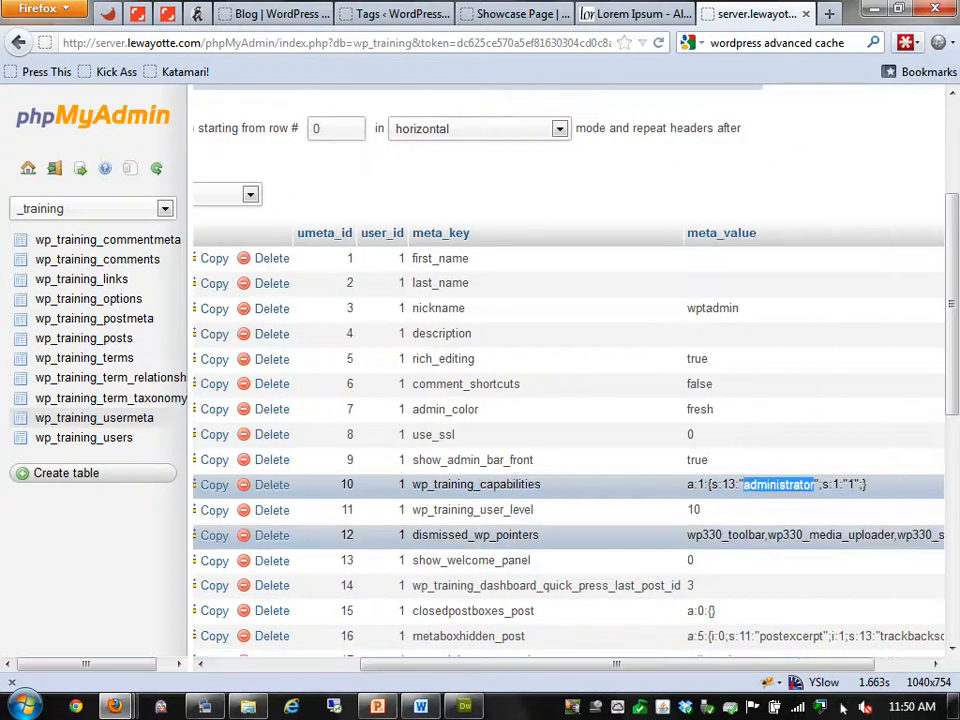
pyautogui.scroll(4, 570, 400)
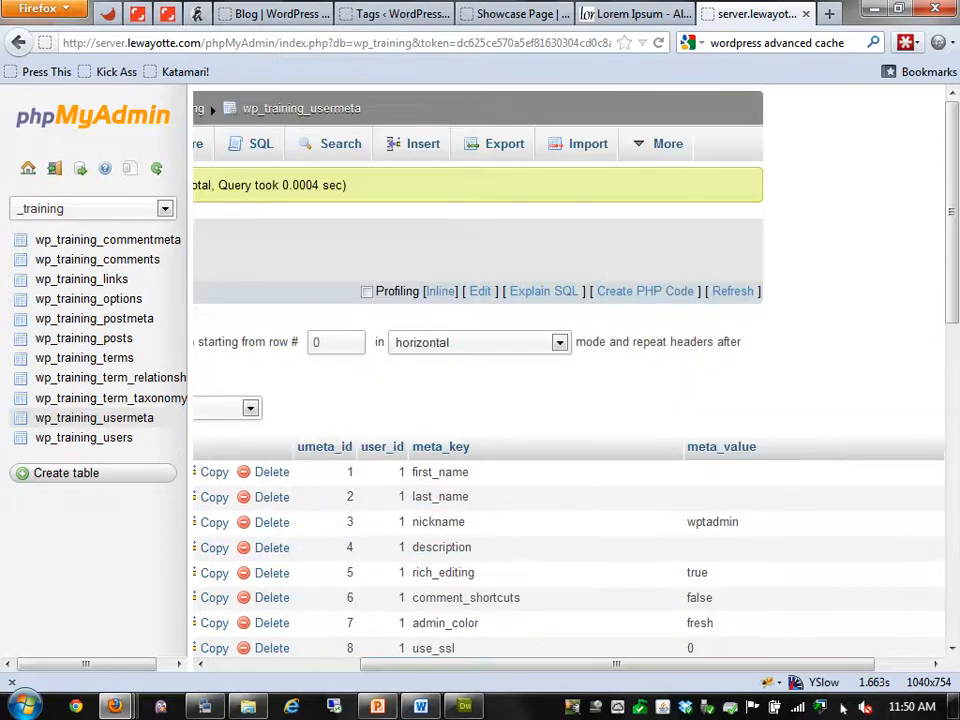
pyautogui.moveTo(617, 664); pyautogui.dragTo(660, 664)
# Highlight the show_admin_bar_front key, then switch to the WordPress blog tab
pyautogui.scroll(-4, 570, 400)
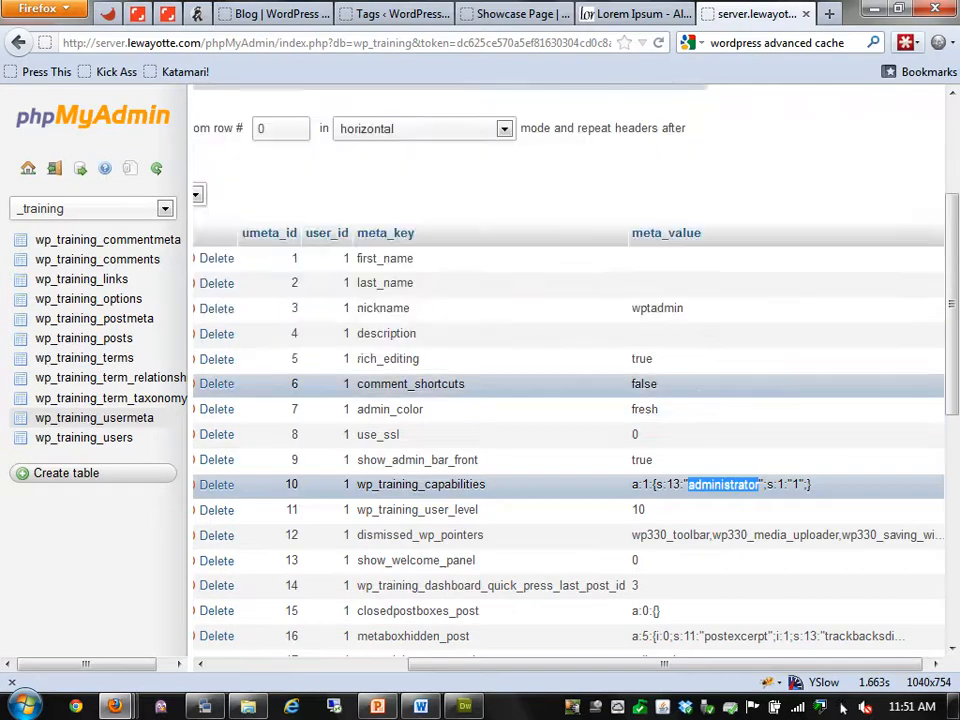
pyautogui.scroll(-2, 570, 400)
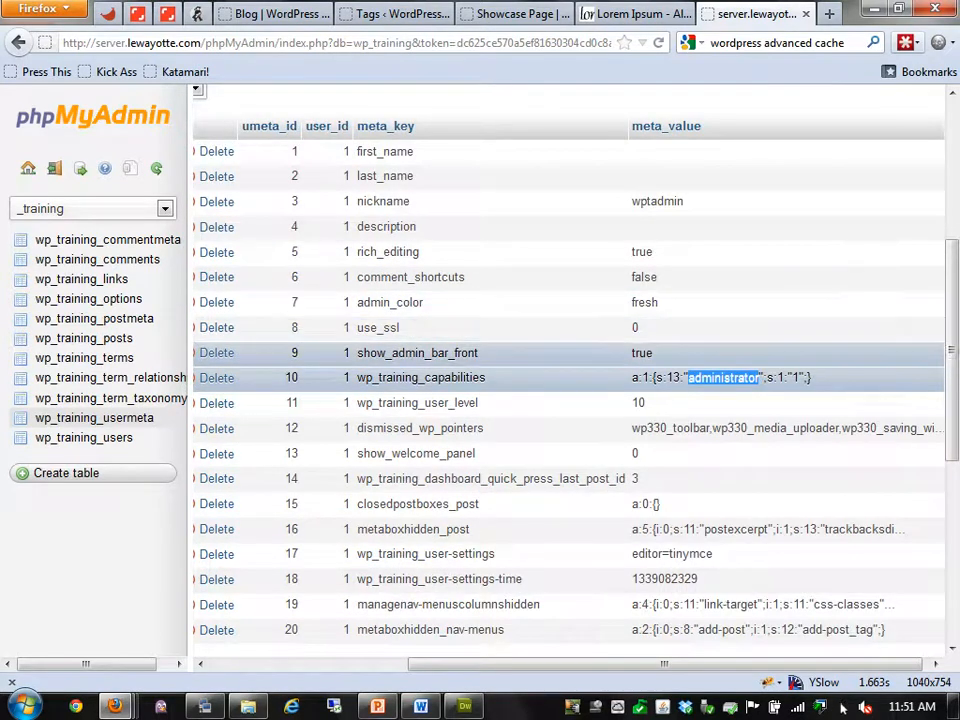
pyautogui.click(690, 358)
pyautogui.doubleClick(410, 353)
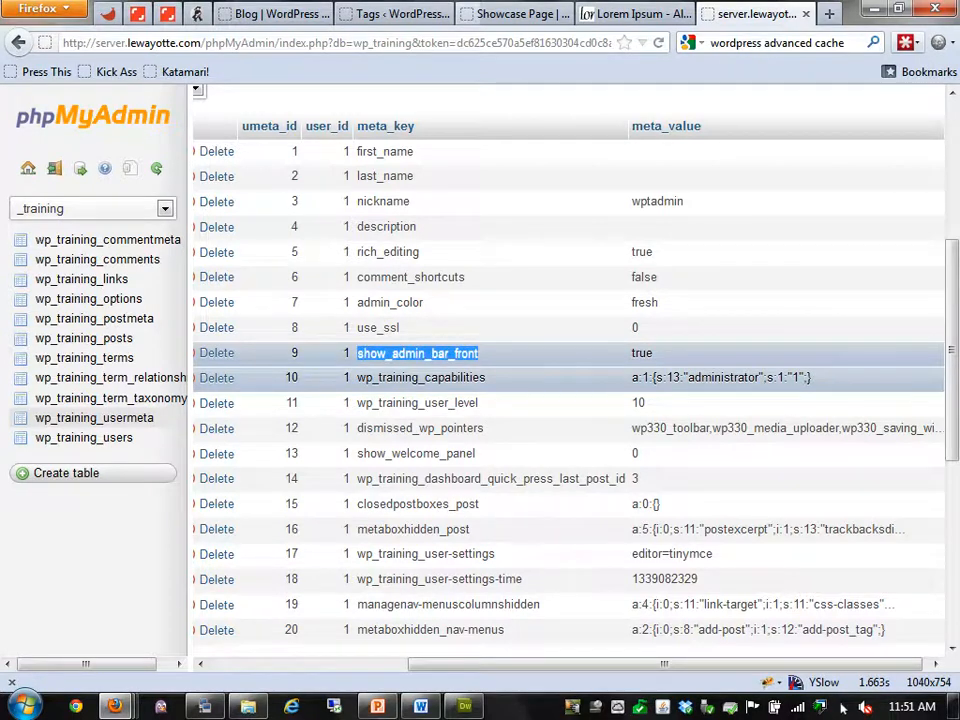
pyautogui.click(280, 14)
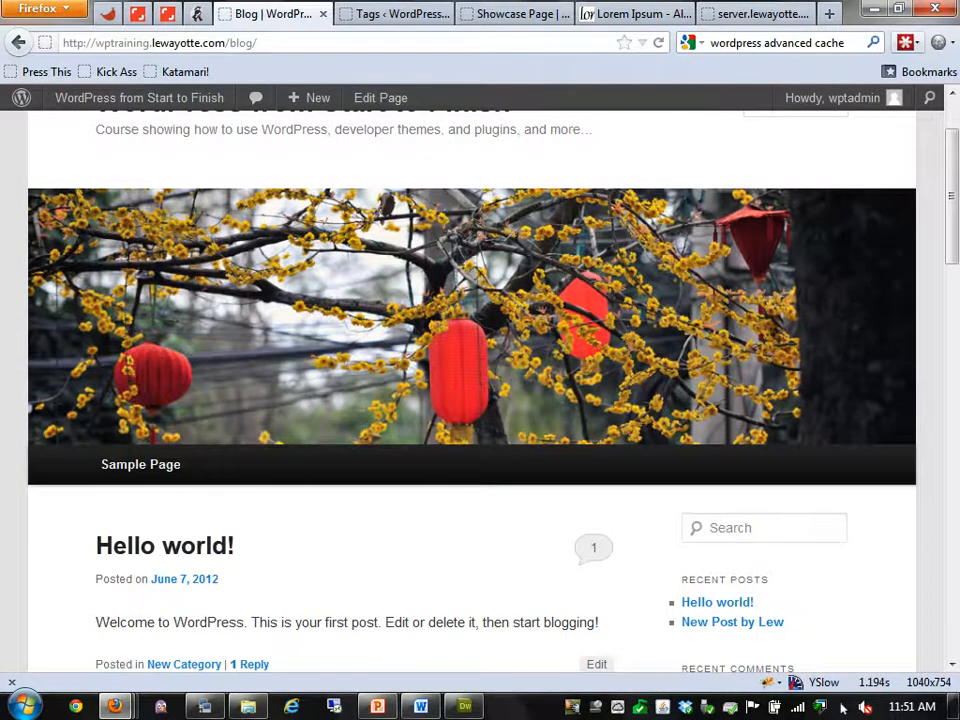
# Turn off 'Show Toolbar when viewing site' in the admin user's profile and save it
pyautogui.hotkey('ctrl', 'Tab')
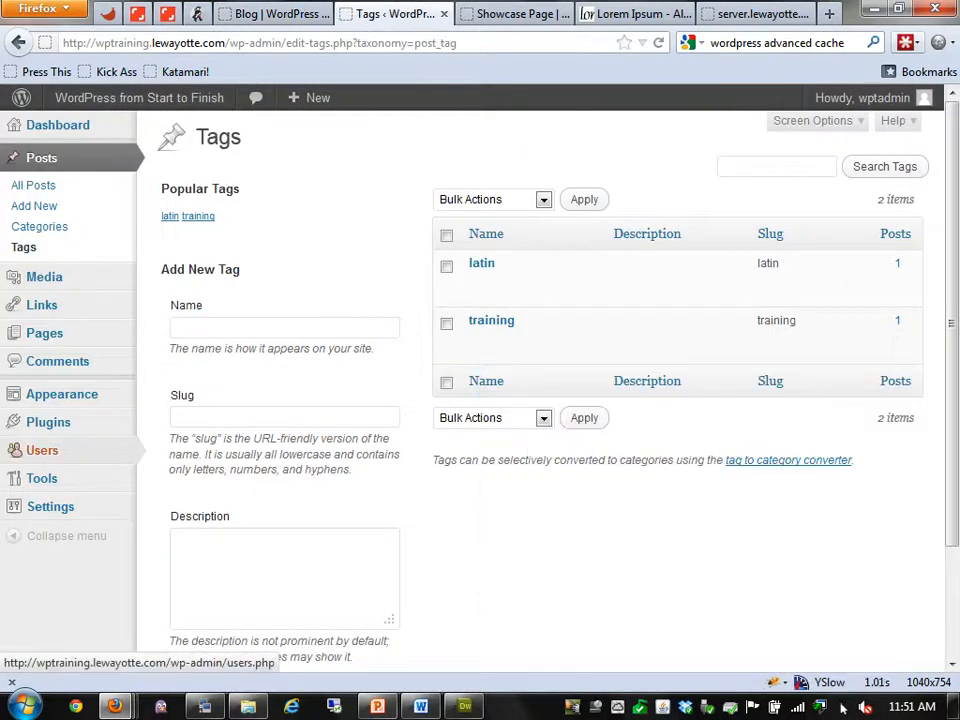
pyautogui.click(42, 450)
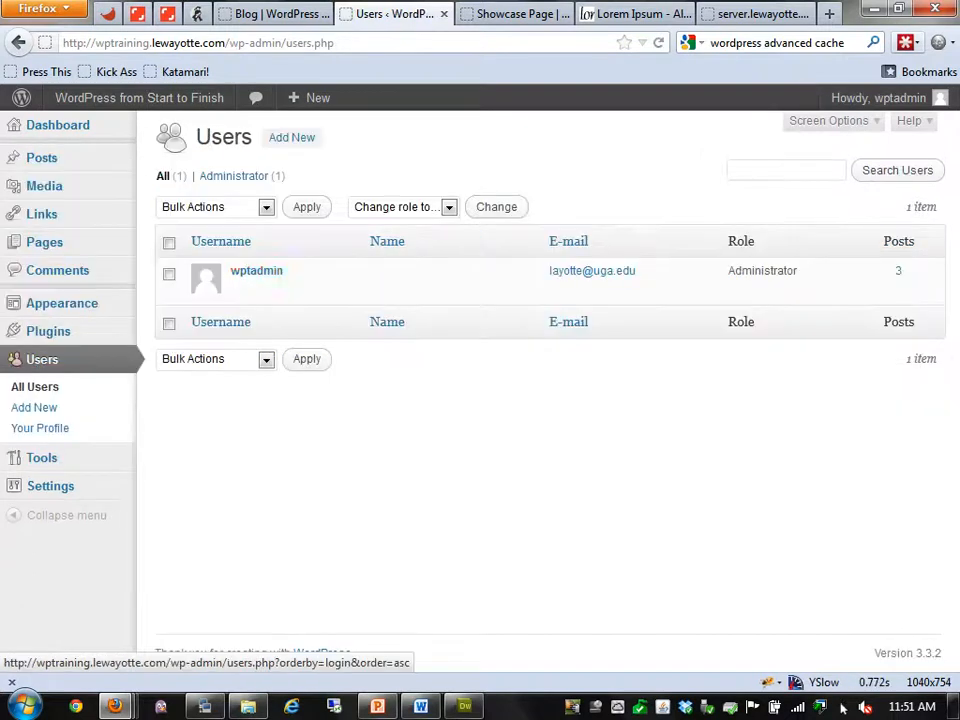
pyautogui.click(240, 288)
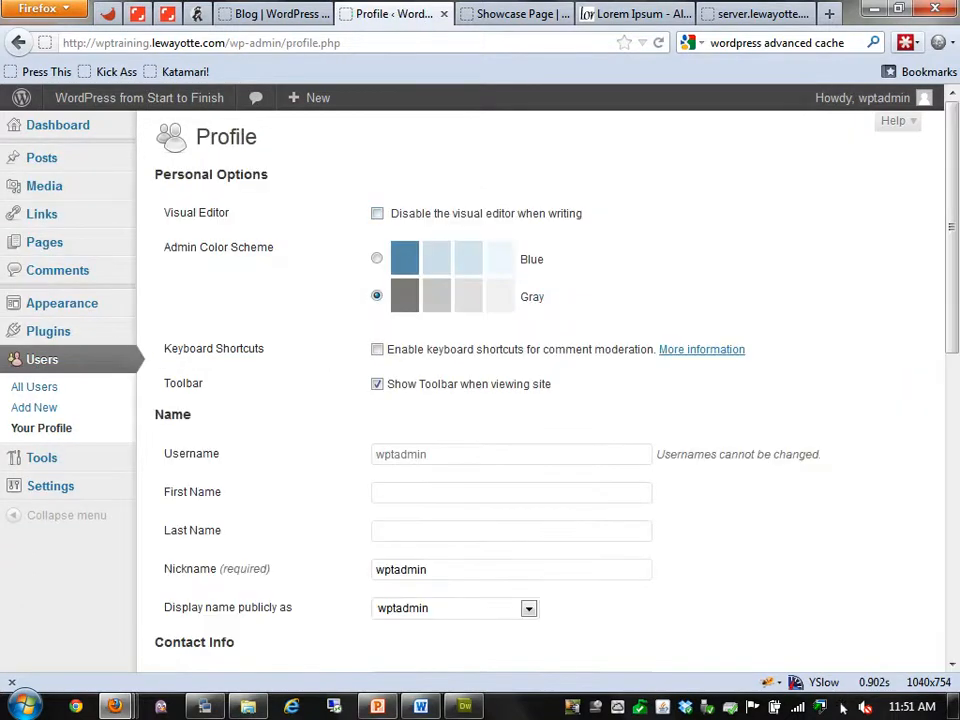
pyautogui.press('End')
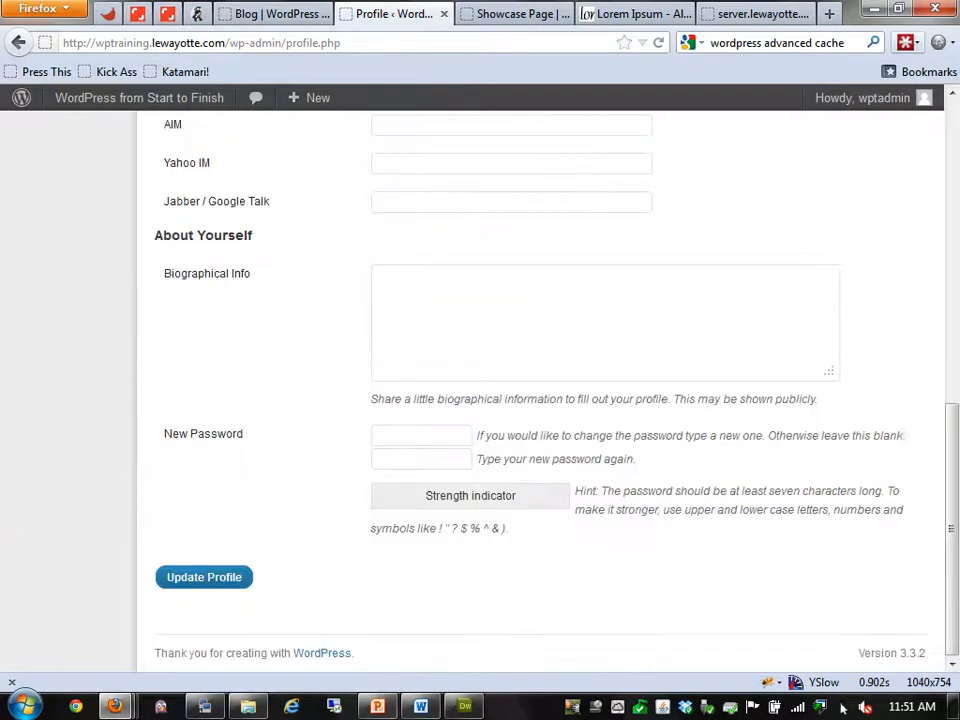
pyautogui.click(204, 577)
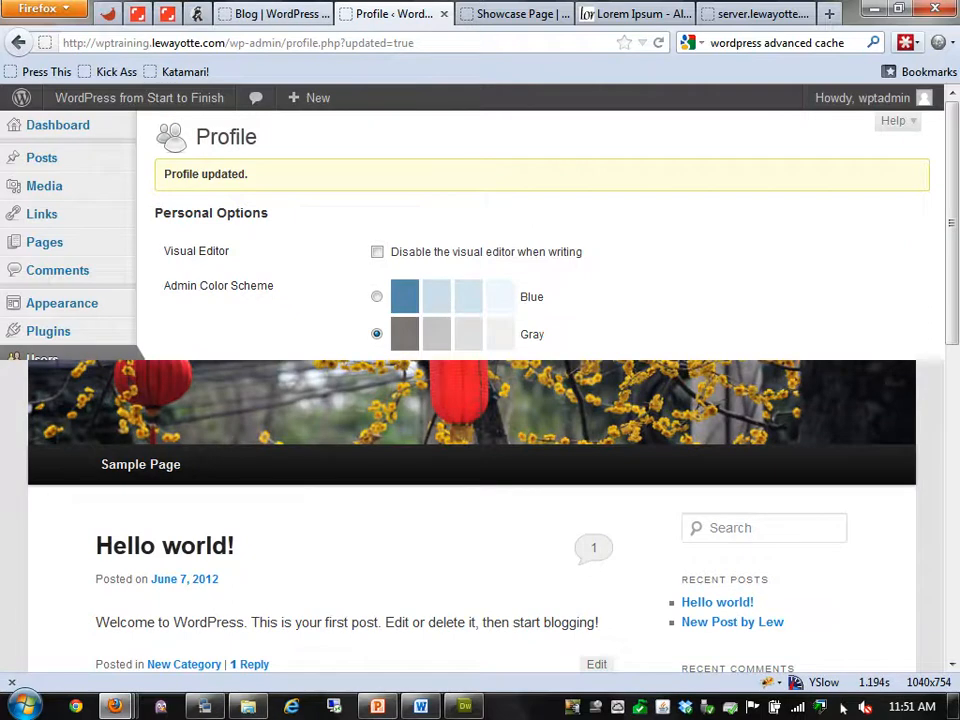
# Reload the blog to confirm the admin bar is gone, then return to the phpMyAdmin usermeta listing
pyautogui.hotkey('ctrl', 'shift', 'Tab')
pyautogui.press('F5')
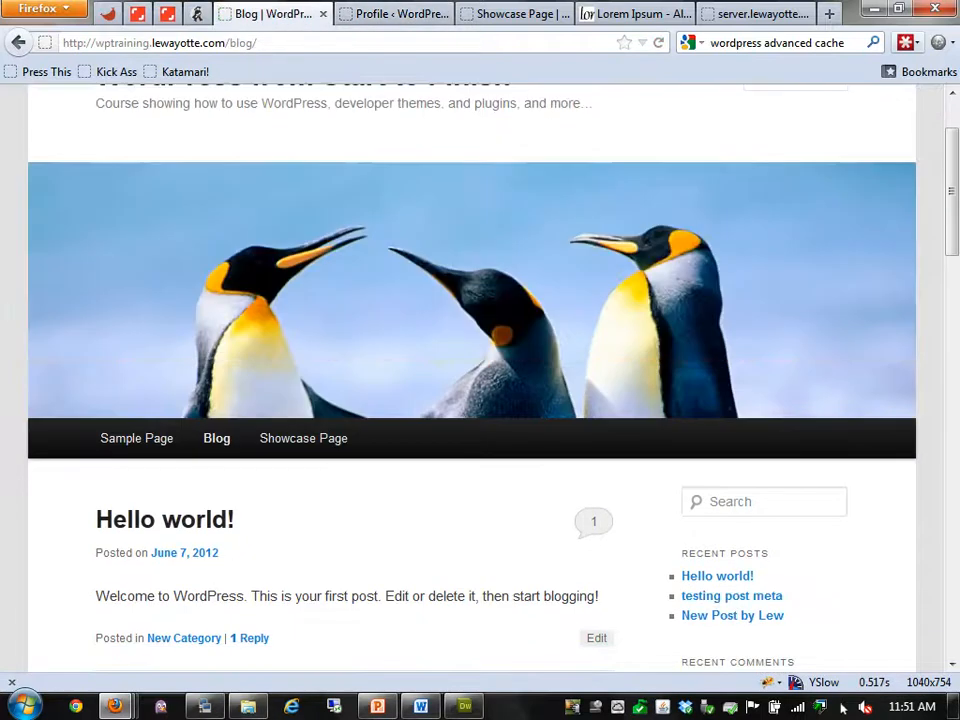
pyautogui.scroll(2, 470, 380)
pyautogui.click(760, 14)
pyautogui.press('Home')
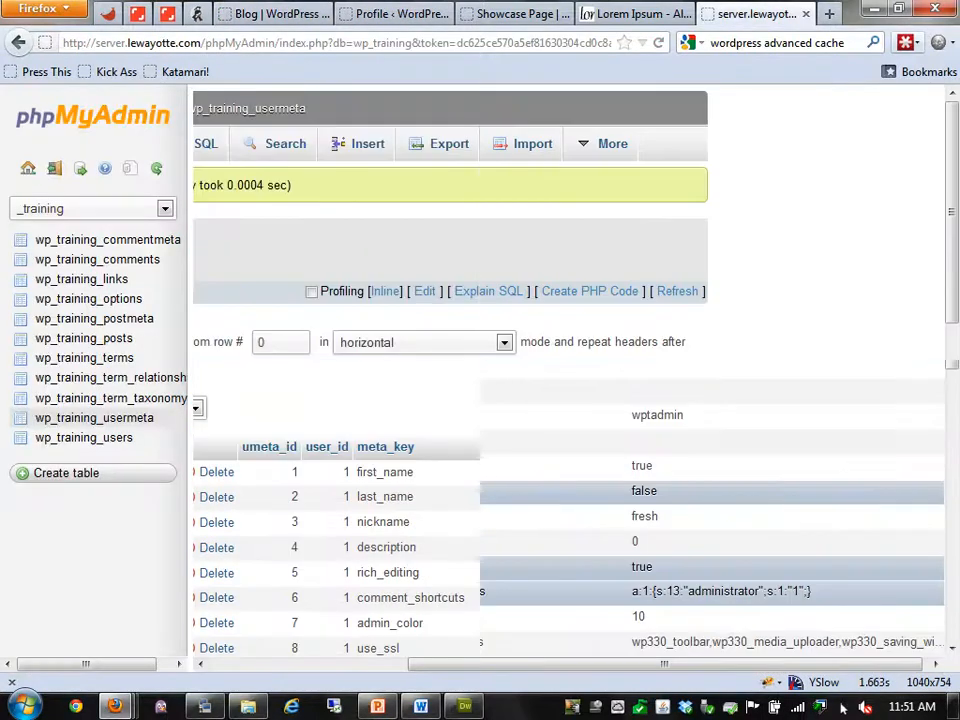
# Refresh wp_training_usermeta and check that show_admin_bar_front is false, noting user_level and show_welcome_panel
pyautogui.press('F5')
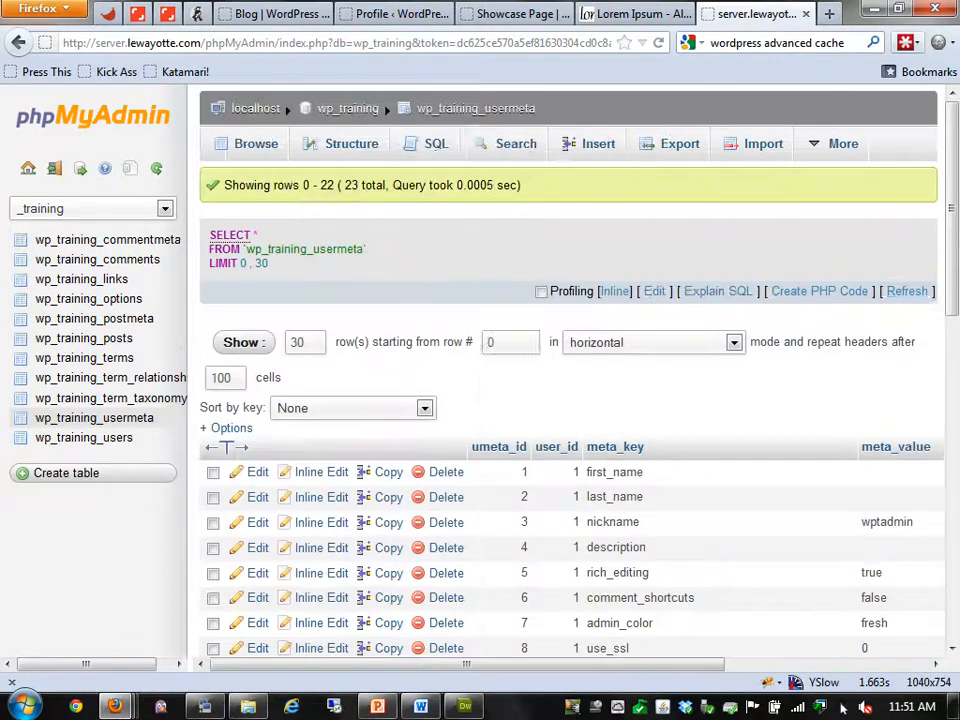
pyautogui.scroll(-3, 480, 440)
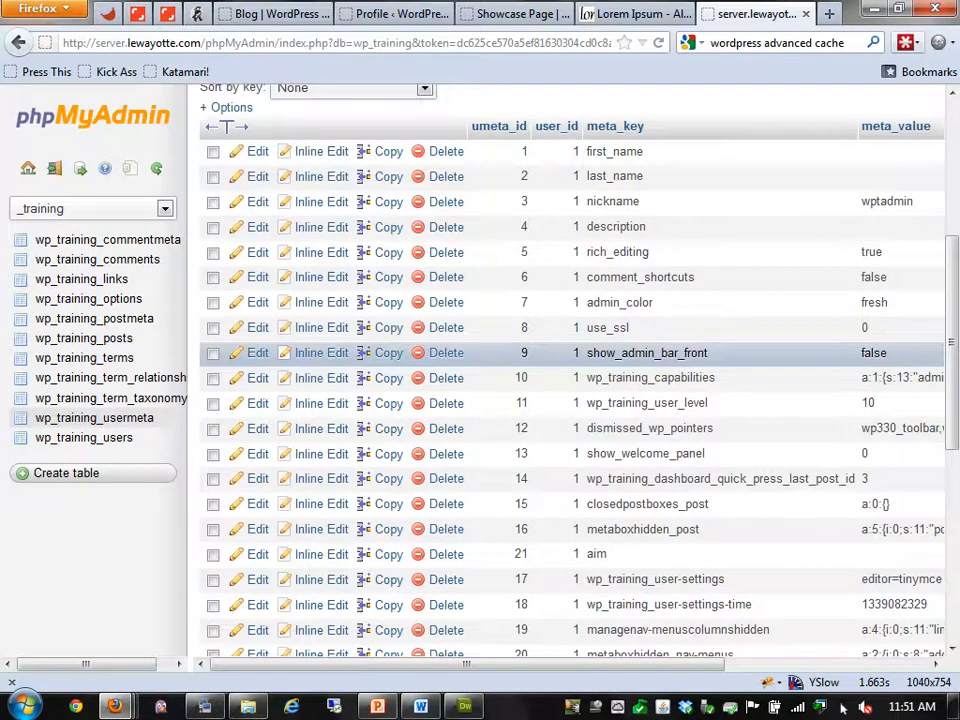
pyautogui.doubleClick(873, 353)
pyautogui.moveTo(660, 664); pyautogui.dragTo(828, 664)
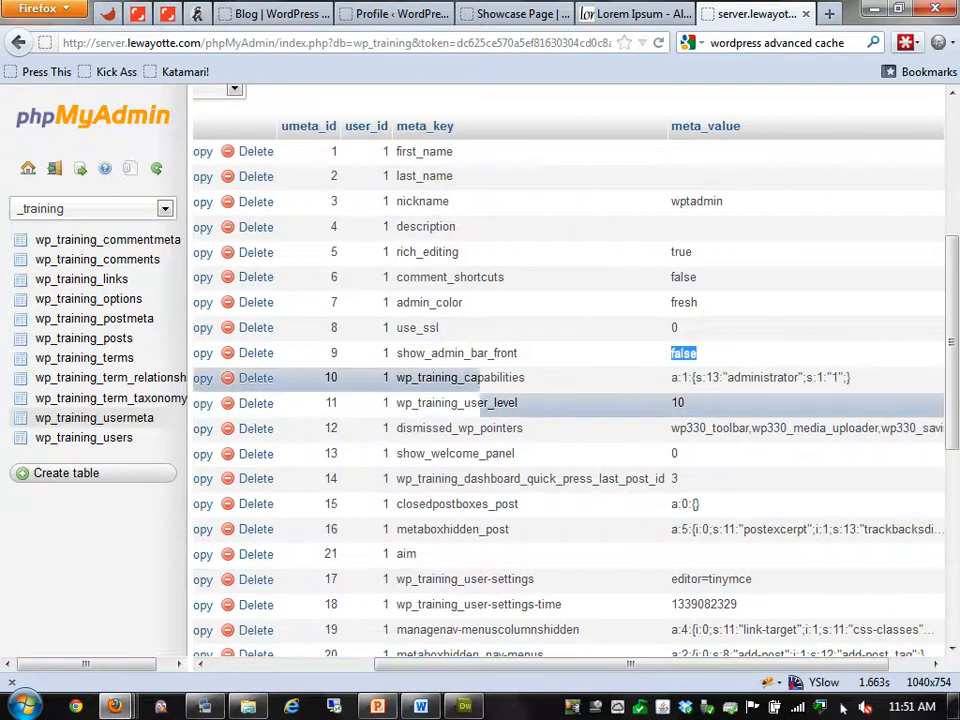
pyautogui.click(760, 380)
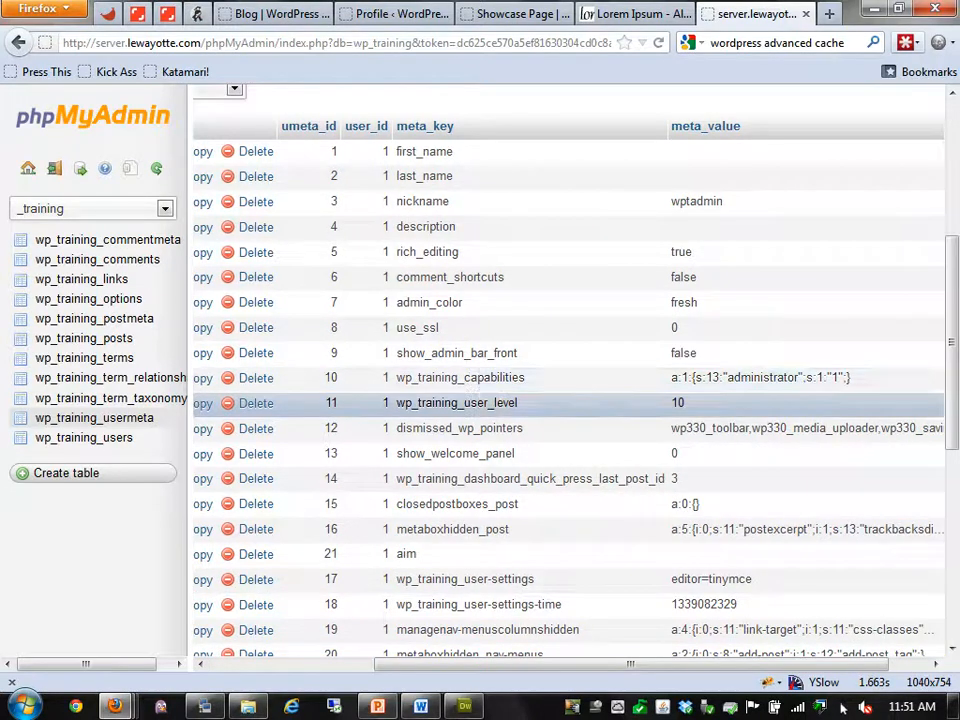
pyautogui.moveTo(518, 403)
pyautogui.mouseDown()
pyautogui.moveTo(464, 403)
pyautogui.moveTo(525, 378)
pyautogui.moveTo(464, 378)
pyautogui.moveTo(480, 378)
pyautogui.moveTo(480, 403)
pyautogui.moveTo(518, 403)
pyautogui.moveTo(464, 403)
pyautogui.moveTo(518, 403)
pyautogui.mouseUp()
pyautogui.click(482, 380)
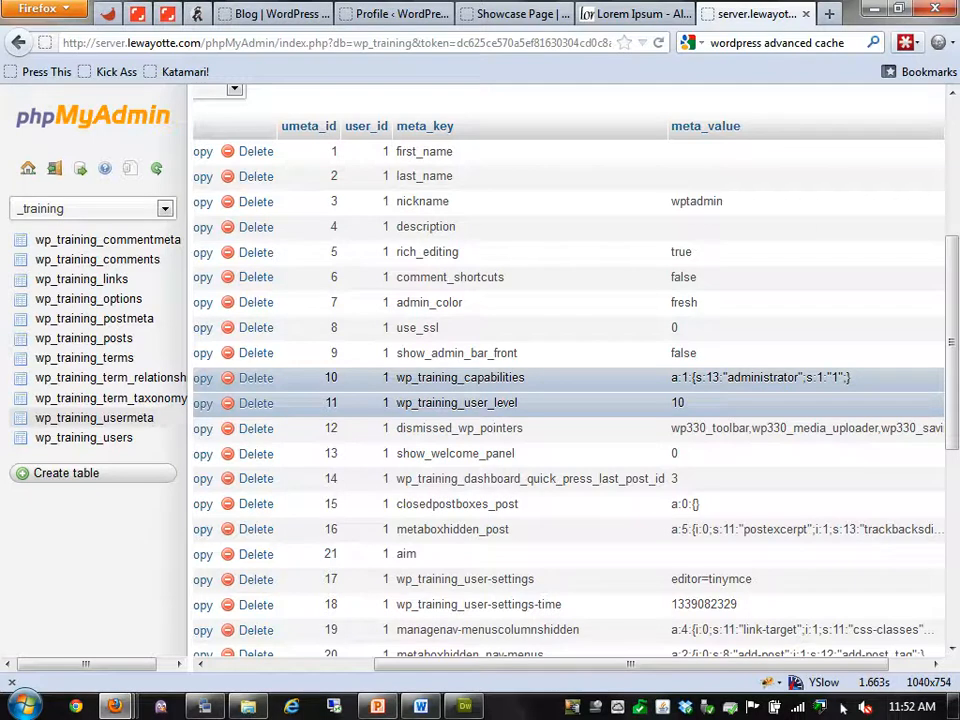
pyautogui.tripleClick(456, 454)
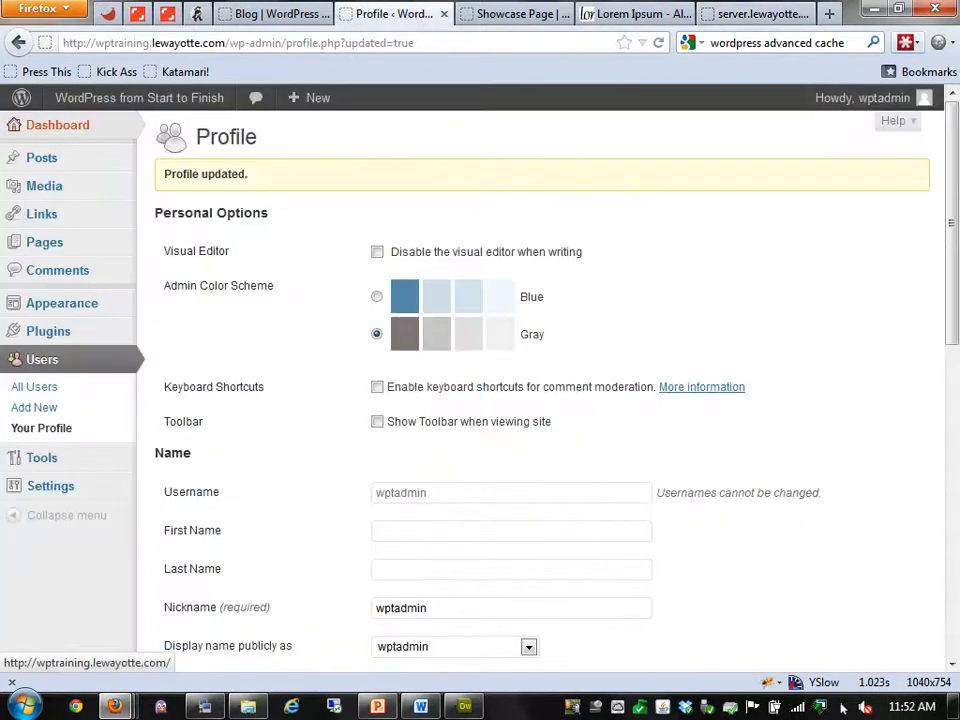
# Leave the Profile page for the site's front end
pyautogui.click(139, 97)
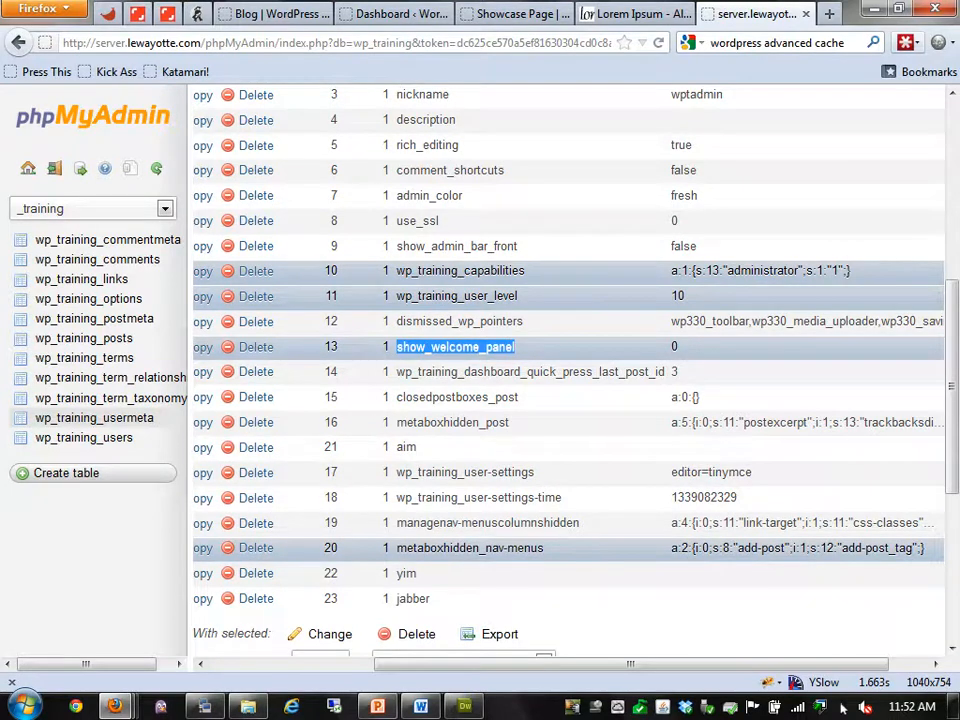
# Inspect the rich_editing usermeta key and its value true, then go to the blog
pyautogui.scroll(2, 570, 380)
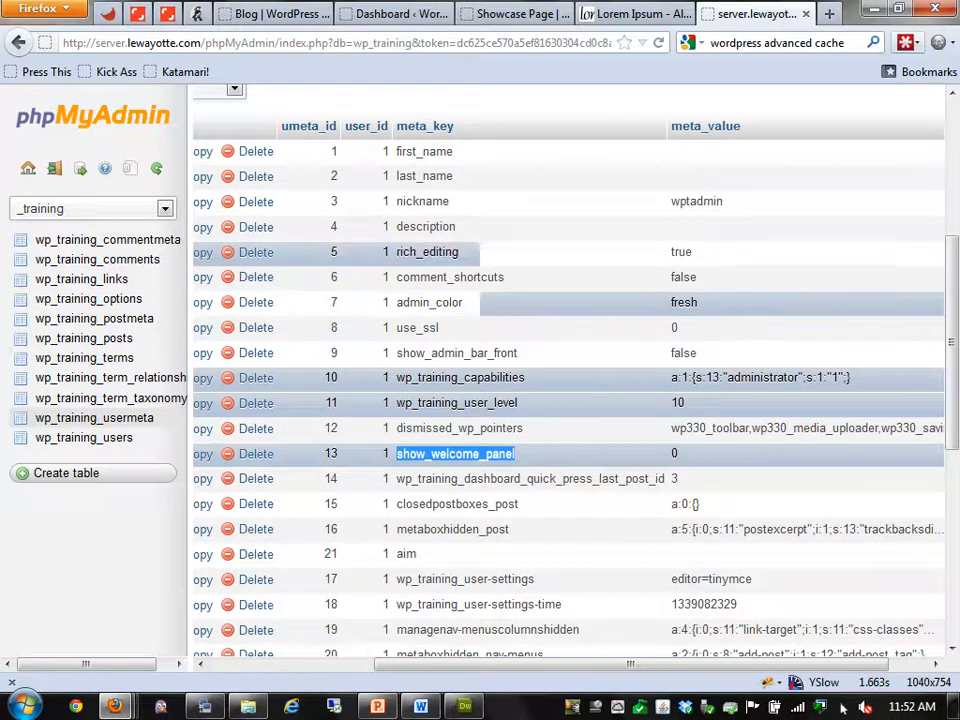
pyautogui.doubleClick(427, 252)
pyautogui.doubleClick(681, 252)
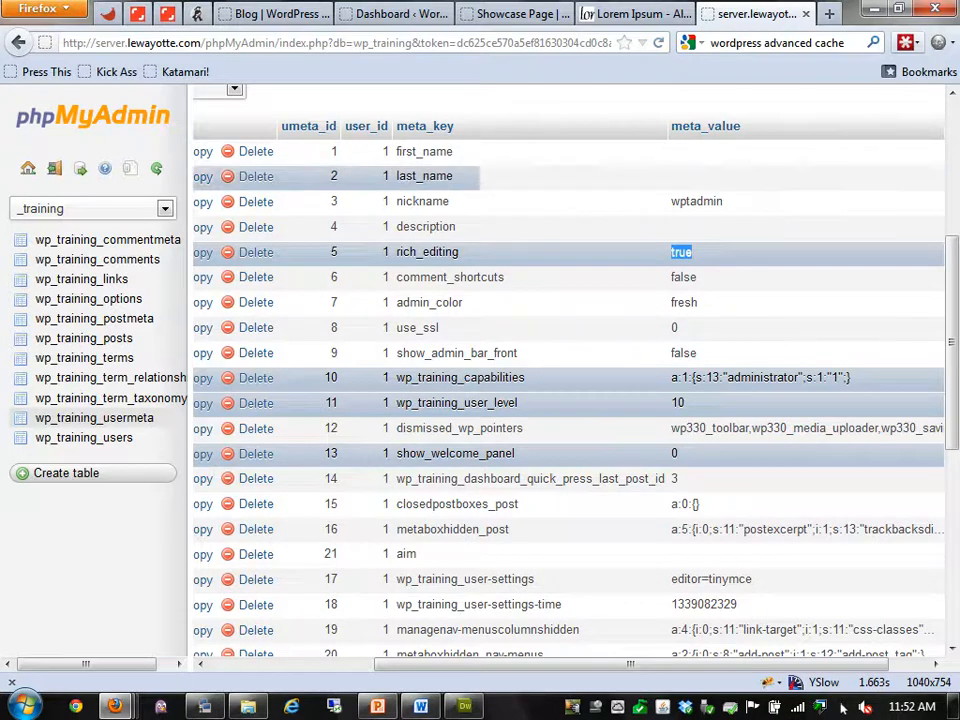
pyautogui.click(280, 14)
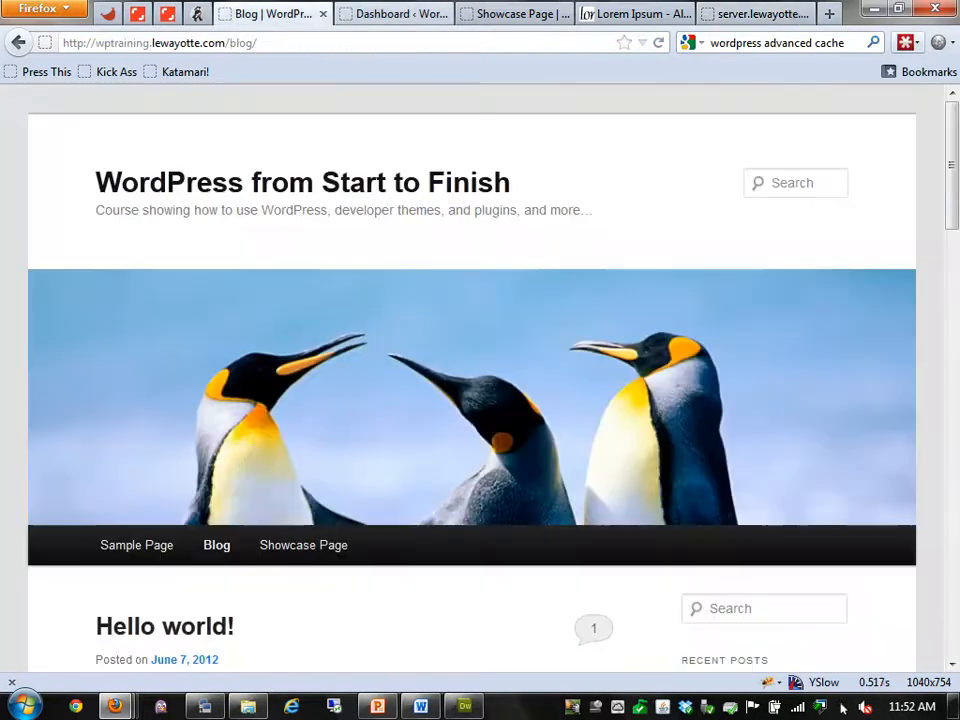
# Open the Hello world! post for editing from Posts > All Posts on the Dashboard
pyautogui.click(400, 14)
pyautogui.moveTo(42, 207)
pyautogui.click(176, 207)
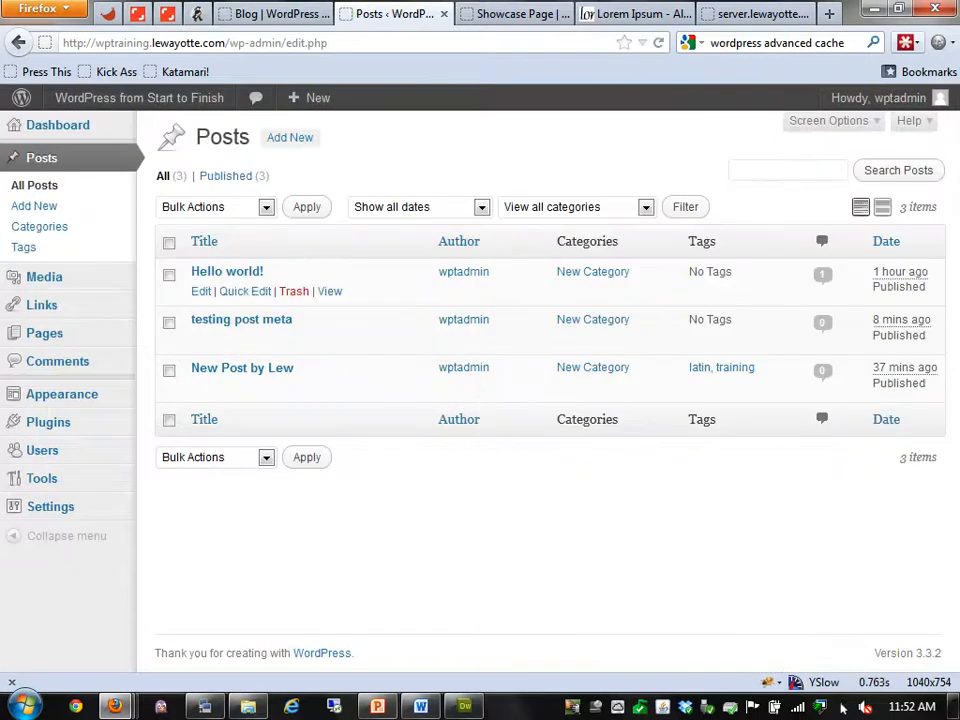
pyautogui.click(201, 291)
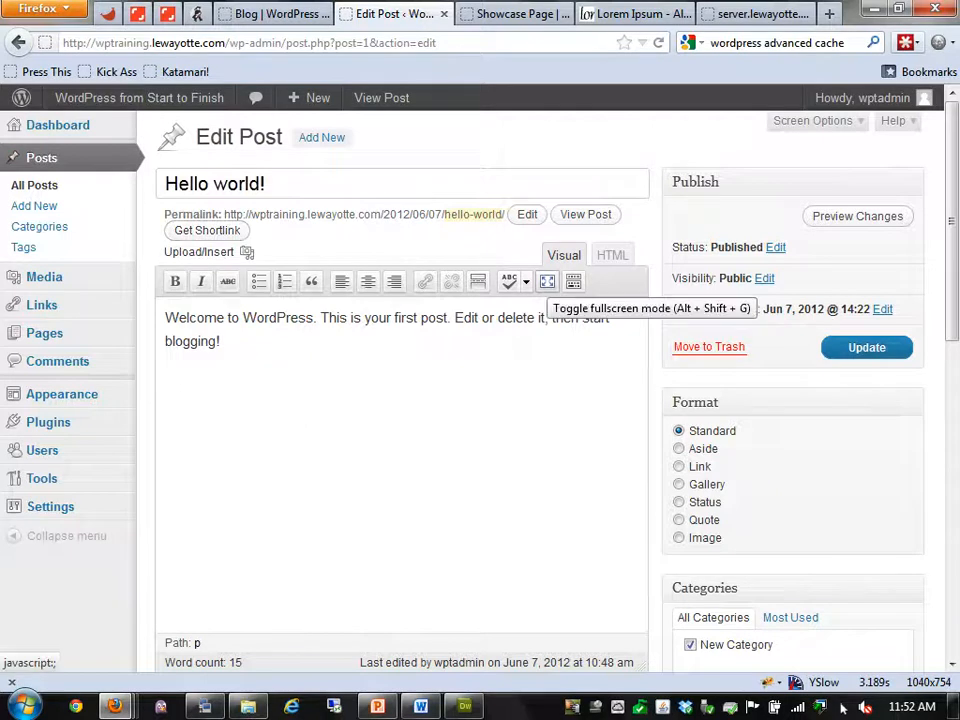
# Enter and exit fullscreen writing, then reveal the editor's second formatting row with Kitchen Sink
pyautogui.click(547, 281)
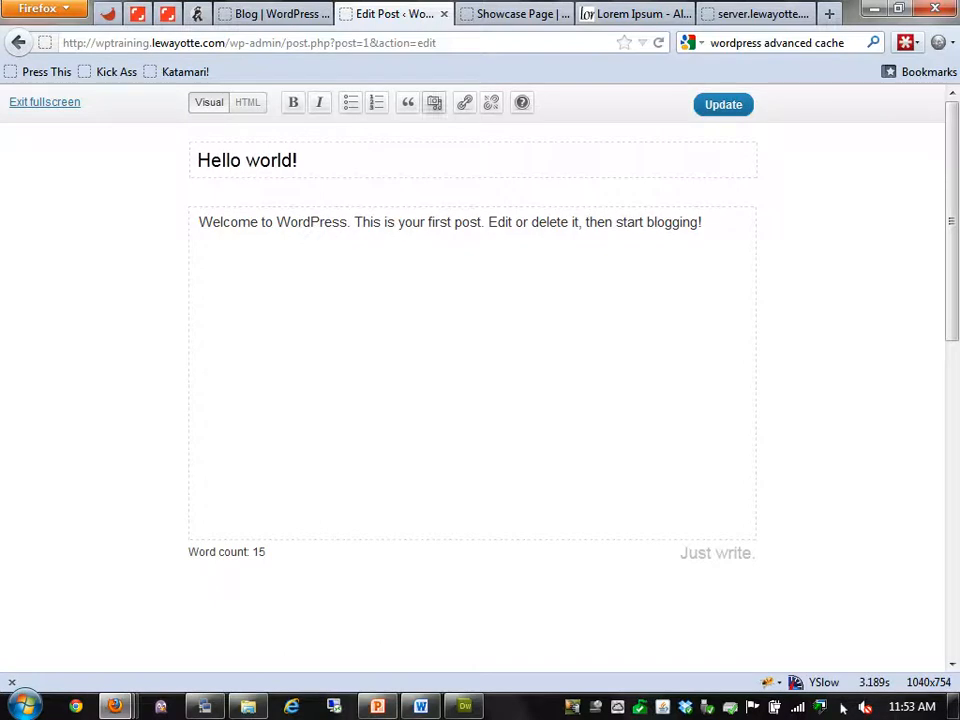
pyautogui.click(45, 102)
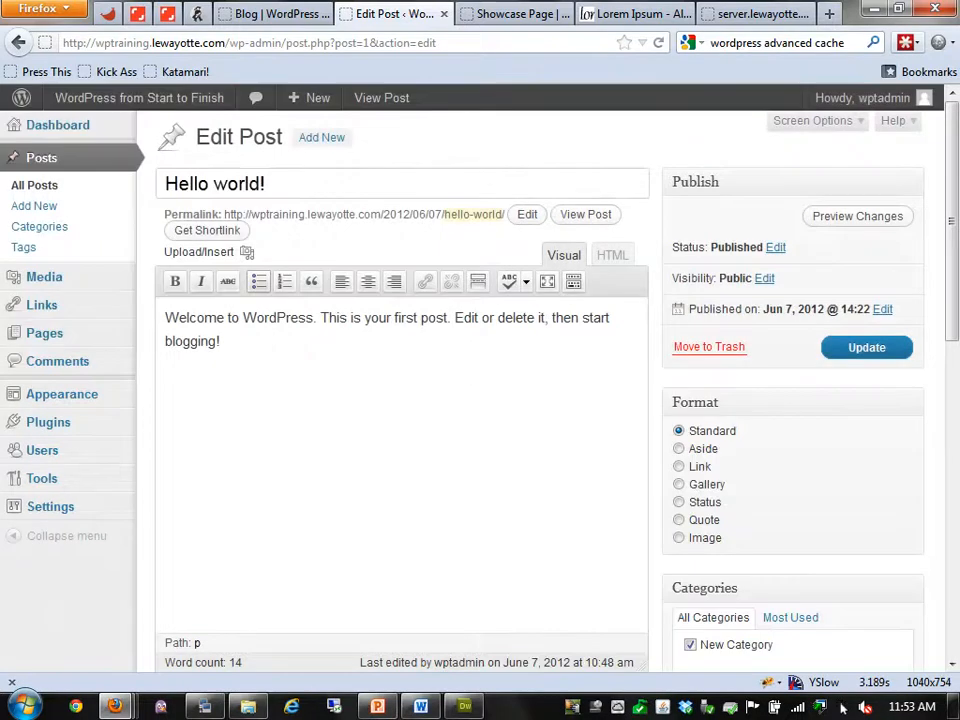
pyautogui.click(573, 282)
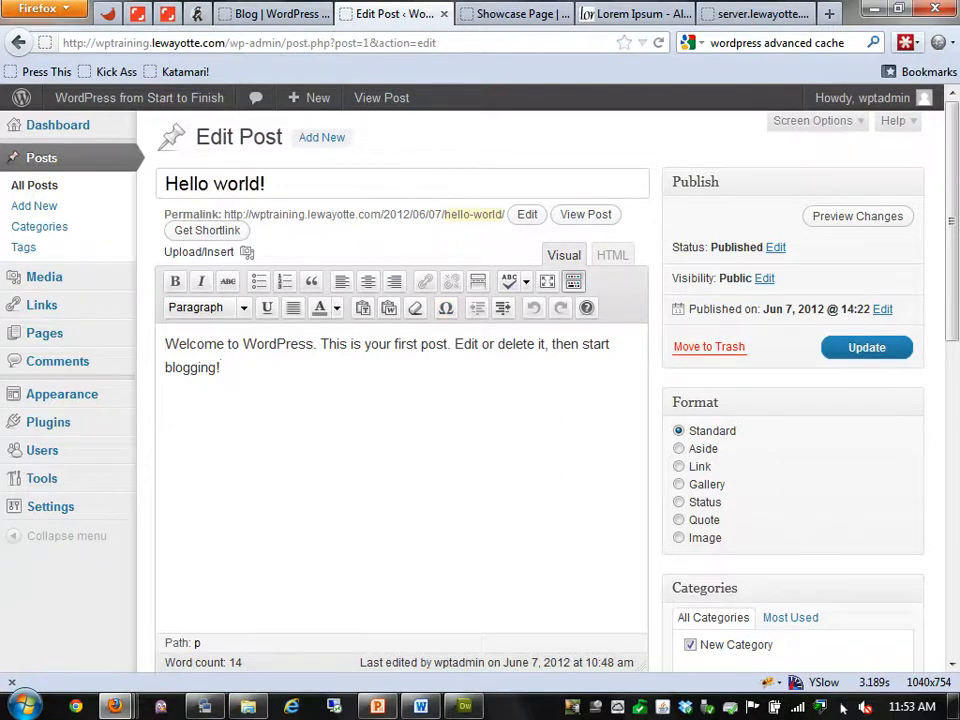
pyautogui.click(762, 14)
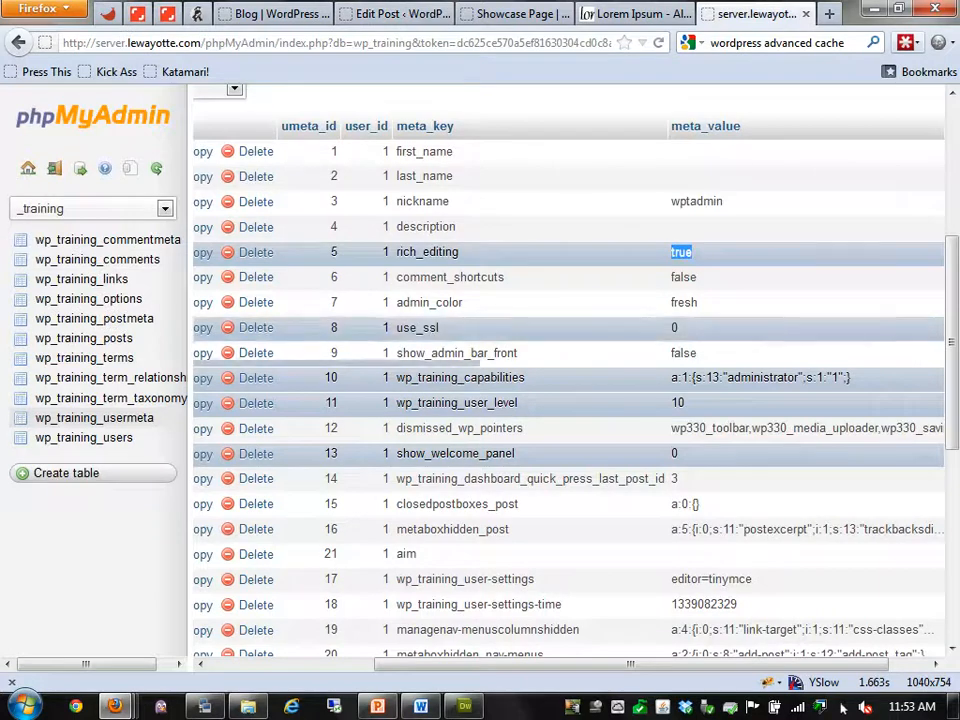
# Select the serialized capabilities meta_value and highlight its leading a:1 array marker
pyautogui.scroll(-1, 600, 397)
pyautogui.scroll(4, 600, 397)
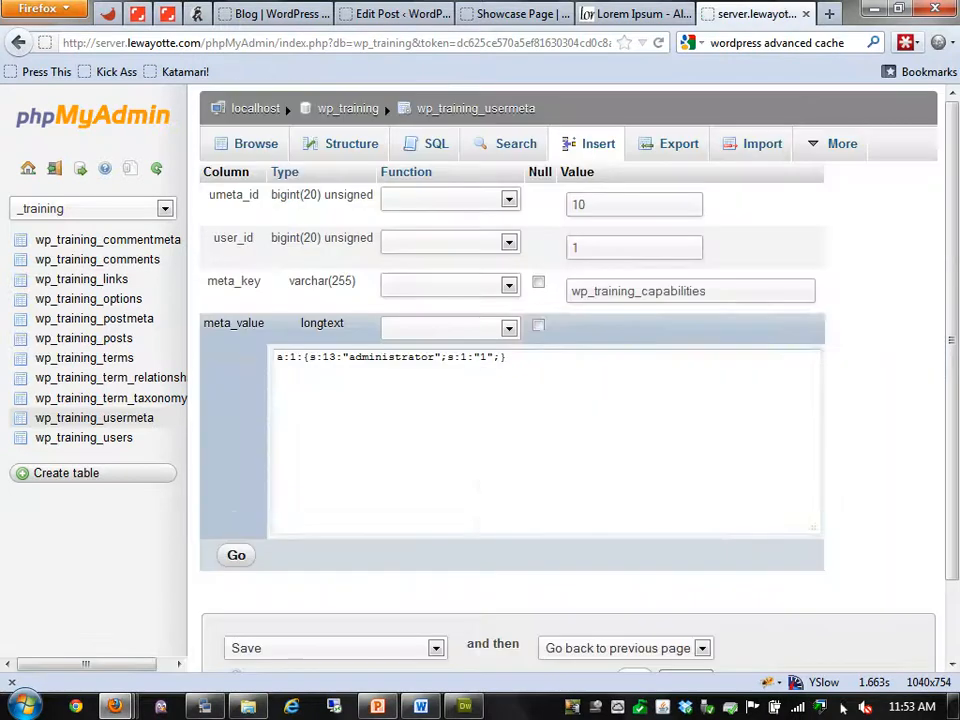
pyautogui.moveTo(508, 357); pyautogui.dragTo(277, 356)
pyautogui.click(540, 400)
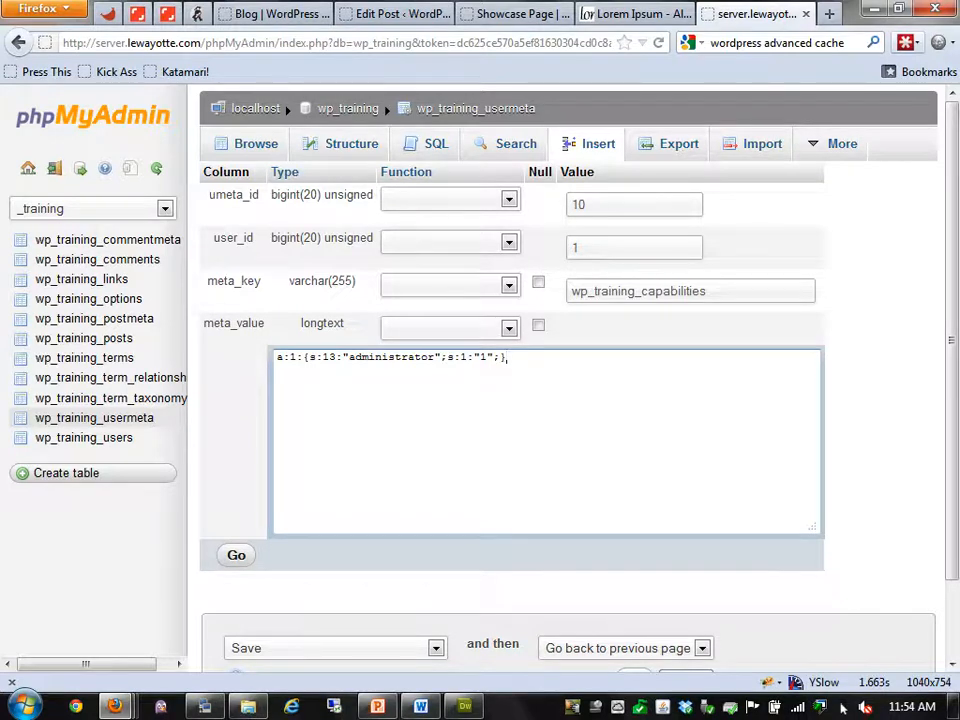
pyautogui.press('Home')
pyautogui.hotkey('shift', 'Right')
pyautogui.press('Right')
pyautogui.press('Right')
pyautogui.hotkey('shift', 'Right')
# Highlight the string length 13 and the word administrator in the capabilities value
pyautogui.click(322, 357)
pyautogui.click(447, 357)
pyautogui.doubleClick(329, 357)
pyautogui.doubleClick(391, 357)
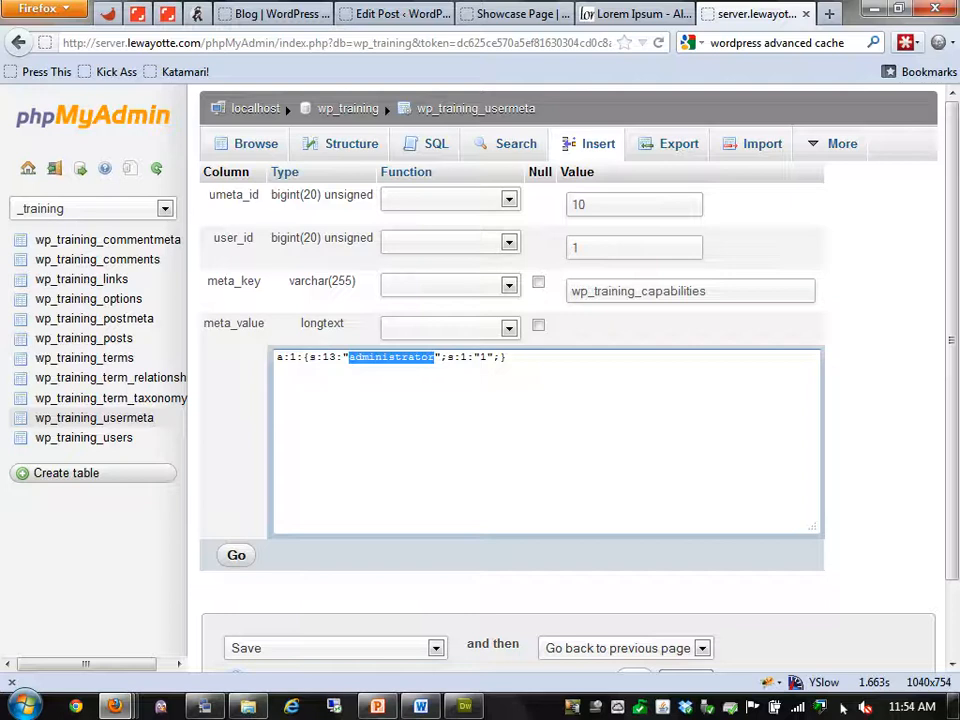
pyautogui.doubleClick(329, 357)
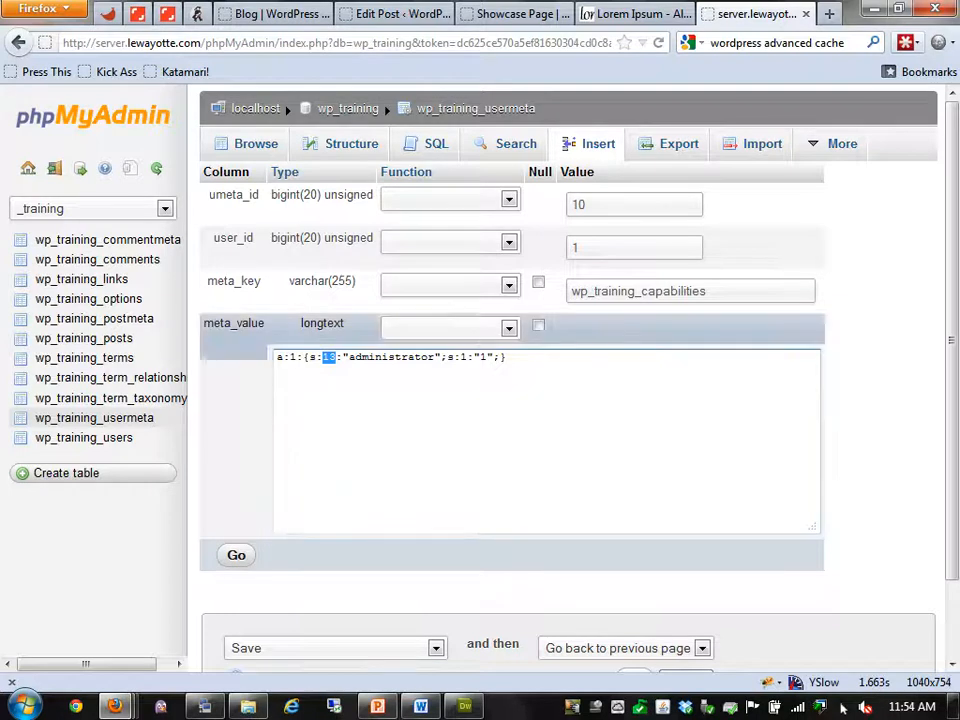
pyautogui.click(88, 298)
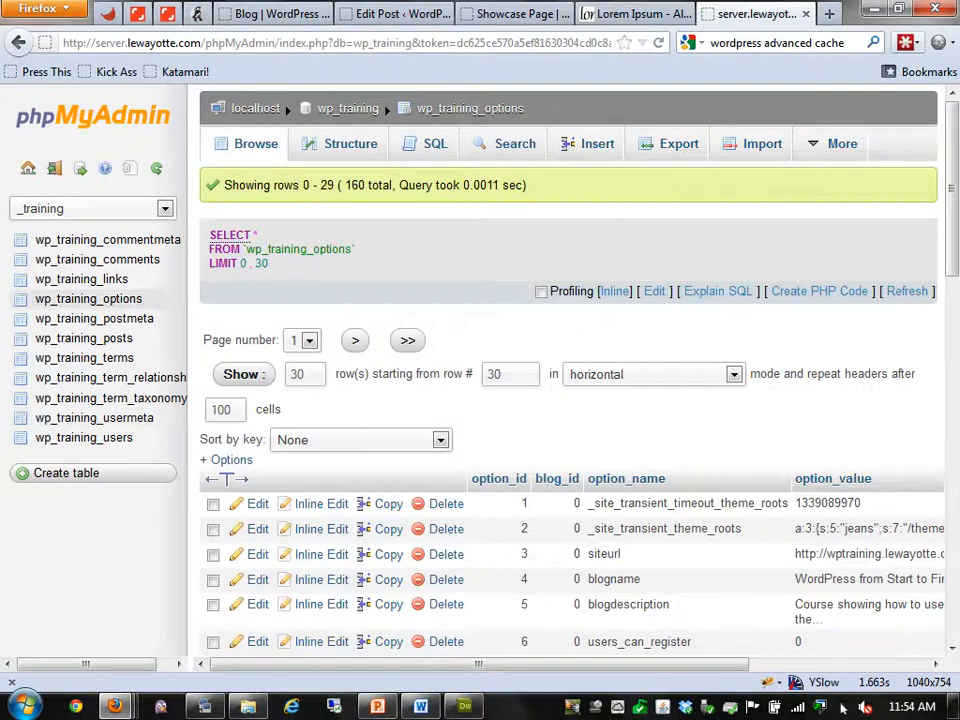
pyautogui.scroll(-4, 570, 400)
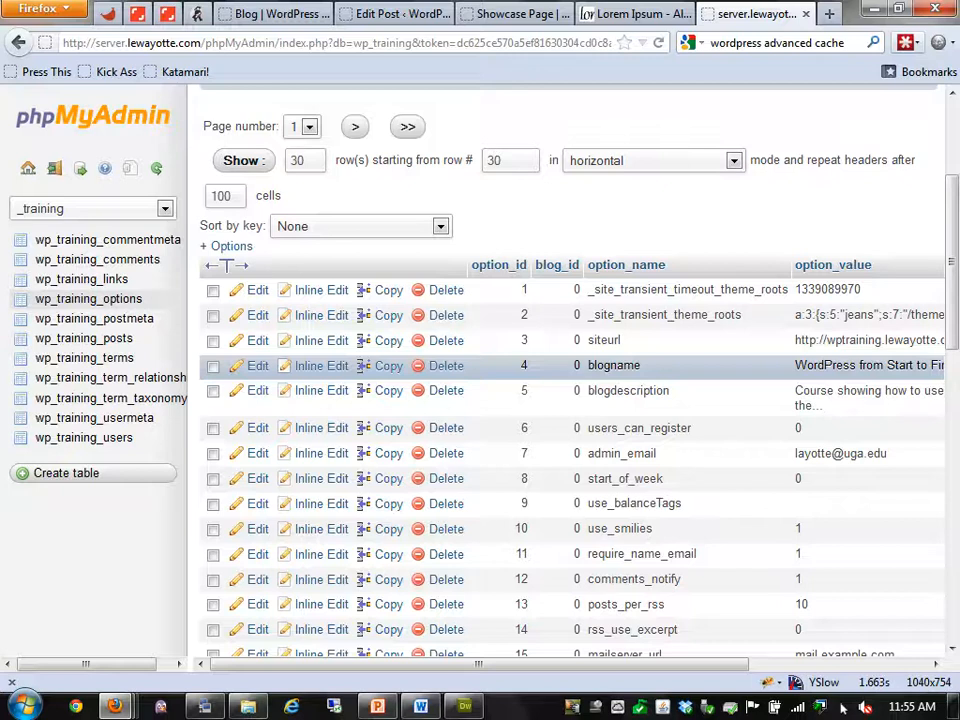
pyautogui.moveTo(478, 664); pyautogui.dragTo(568, 664)
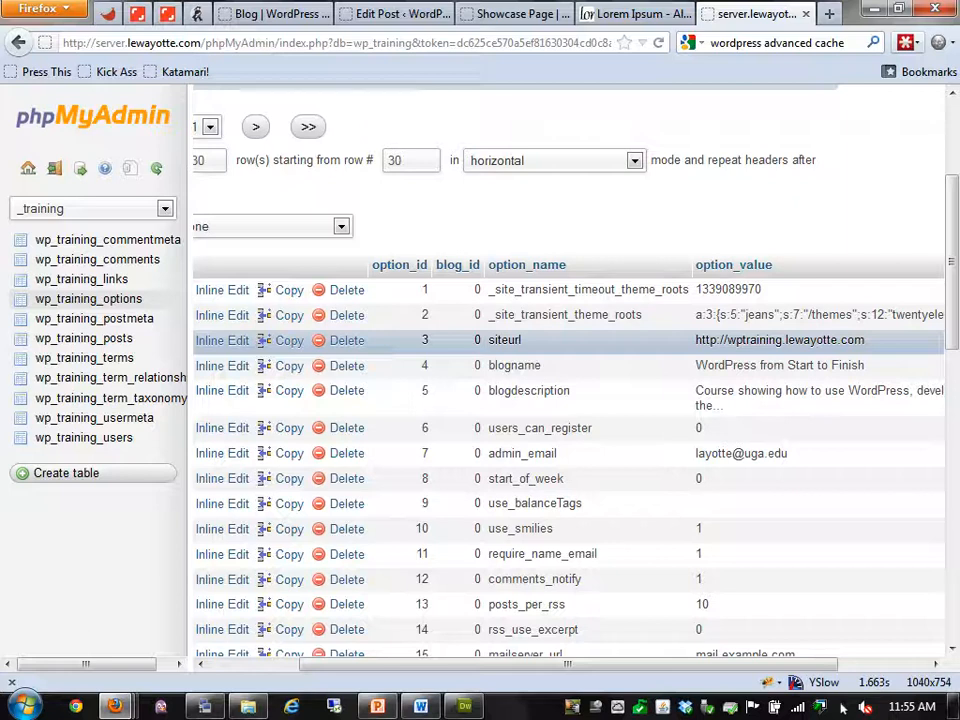
pyautogui.tripleClick(780, 340)
pyautogui.scroll(-2, 780, 340)
pyautogui.scroll(-7, 780, 340)
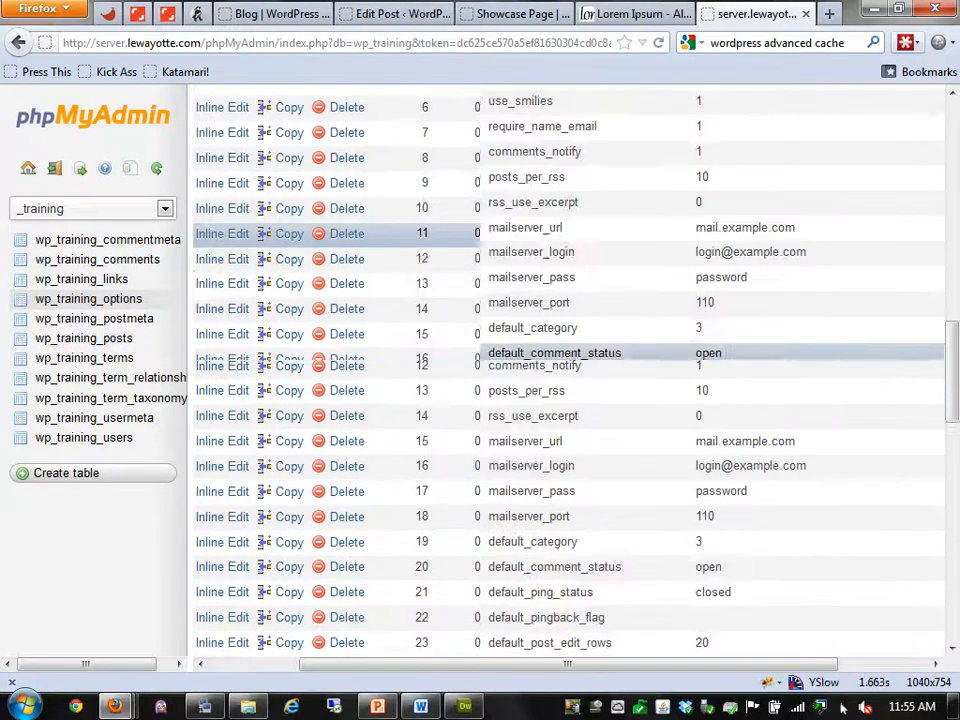
pyautogui.scroll(10, 780, 340)
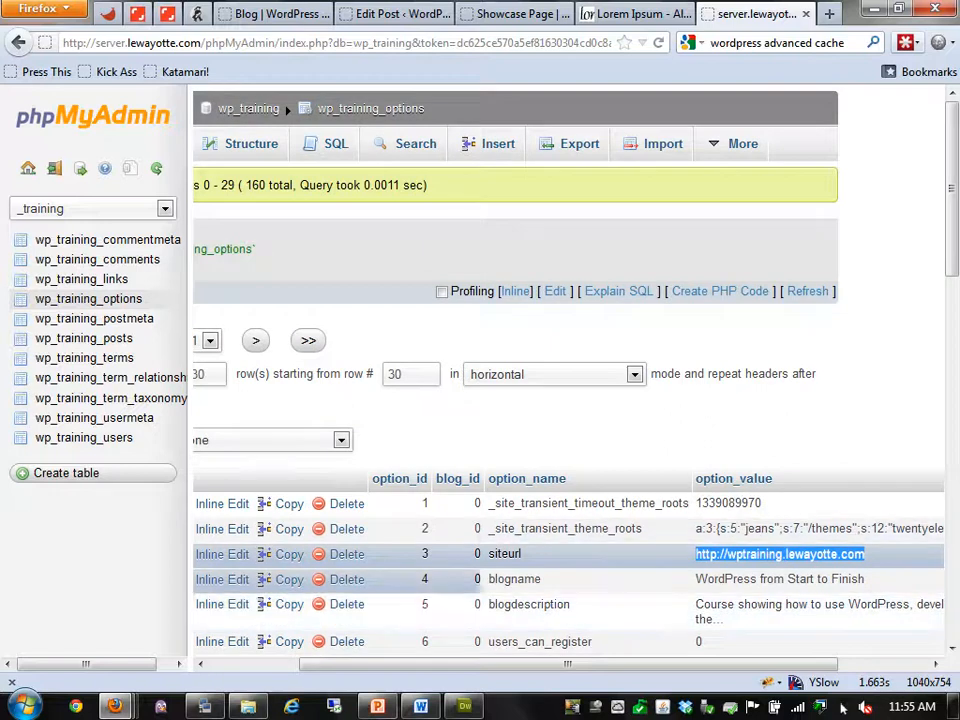
# Find the home option on page 2, select its wptraining URL, and move on to page 3
pyautogui.click(255, 341)
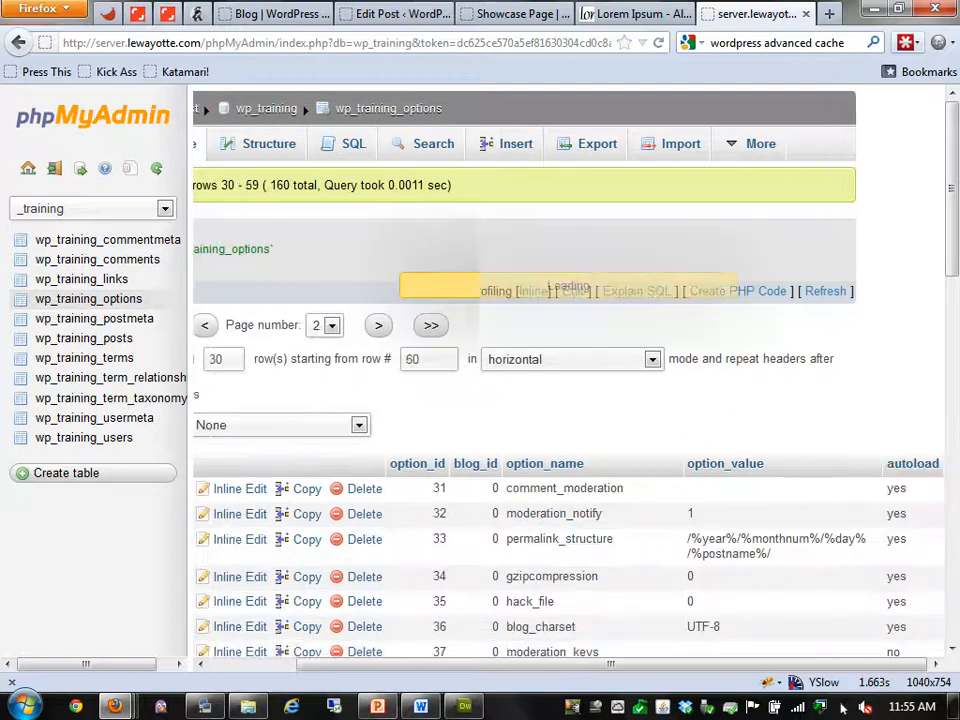
pyautogui.scroll(-4, 560, 438)
pyautogui.scroll(-2, 560, 470)
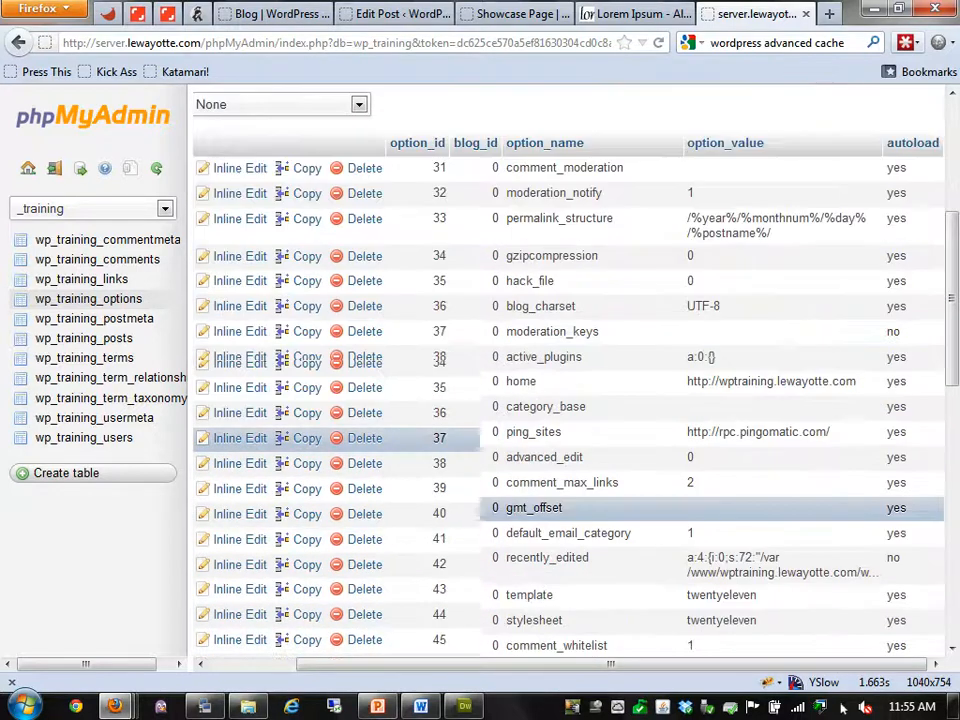
pyautogui.doubleClick(521, 381)
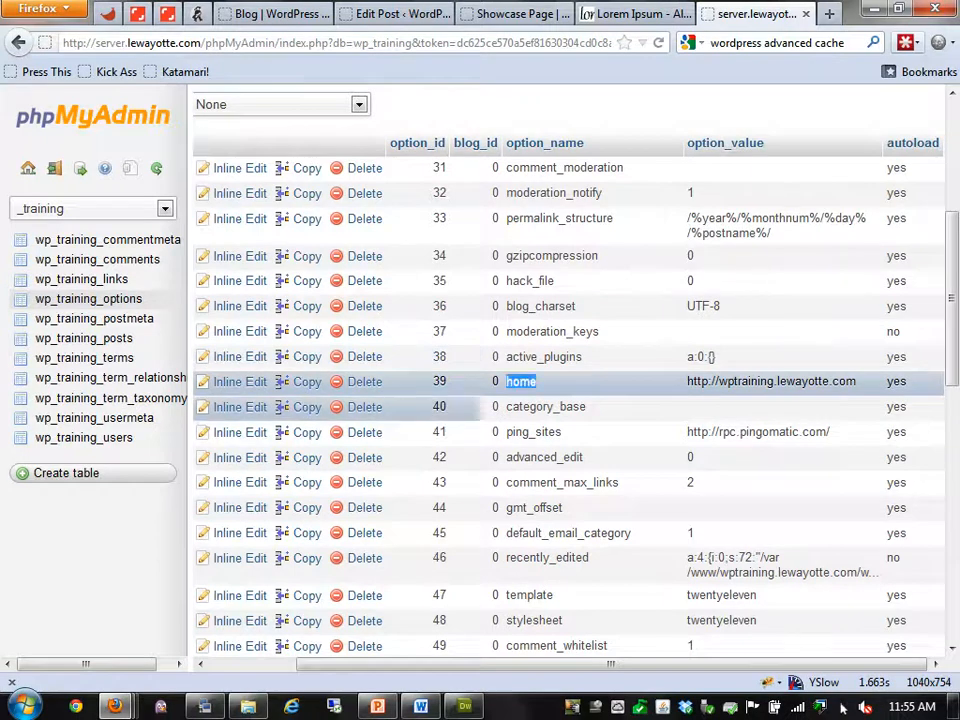
pyautogui.tripleClick(750, 381)
pyautogui.doubleClick(747, 381)
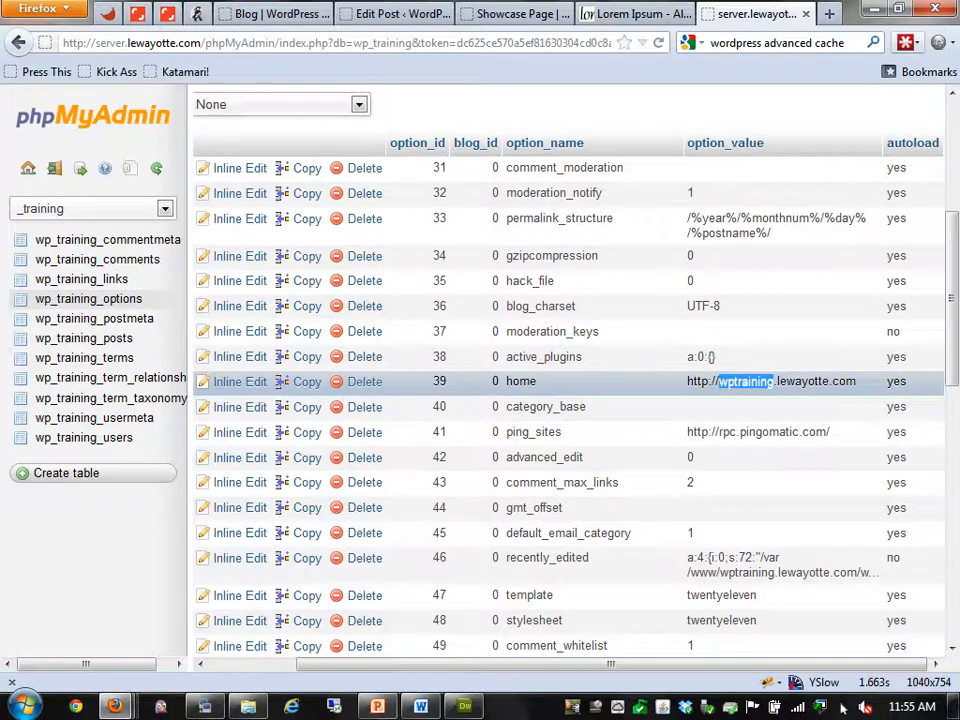
pyautogui.scroll(-4, 560, 560)
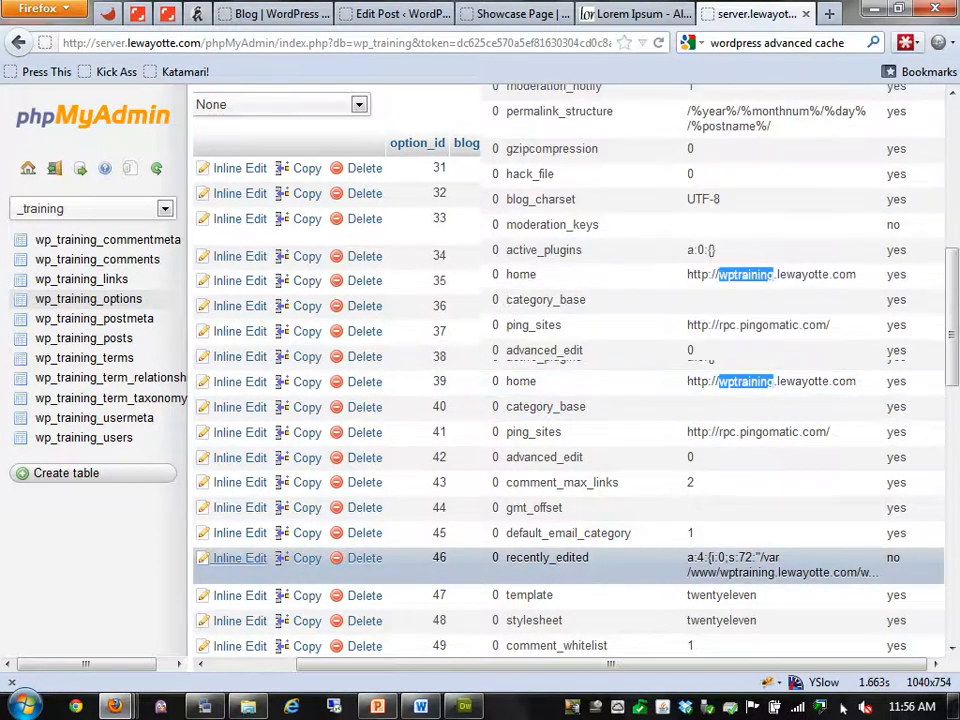
pyautogui.scroll(-6, 560, 400)
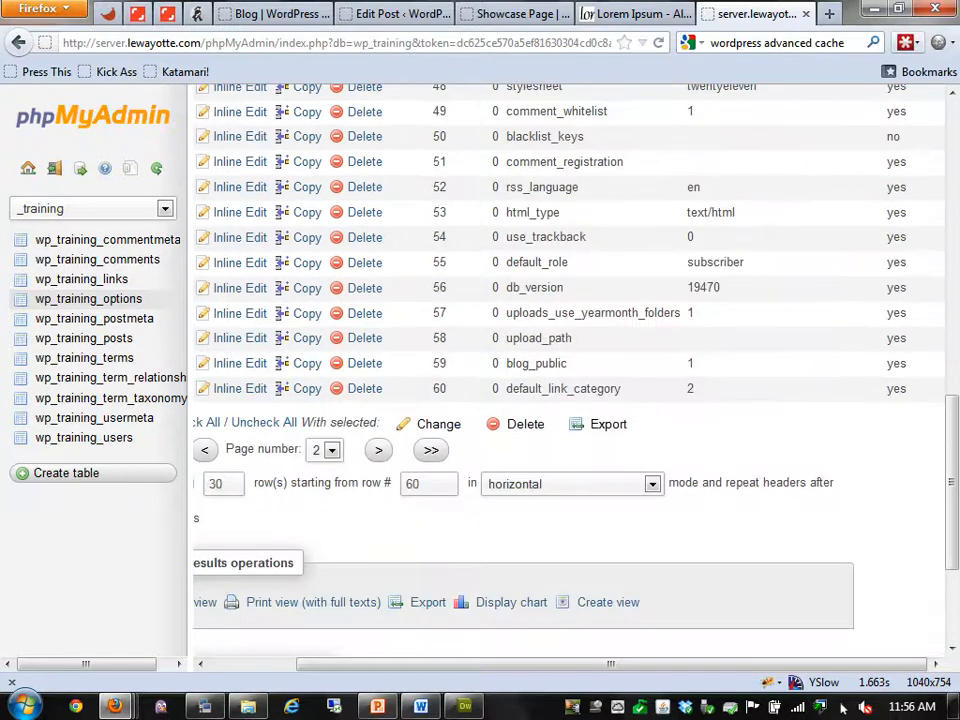
pyautogui.click(378, 450)
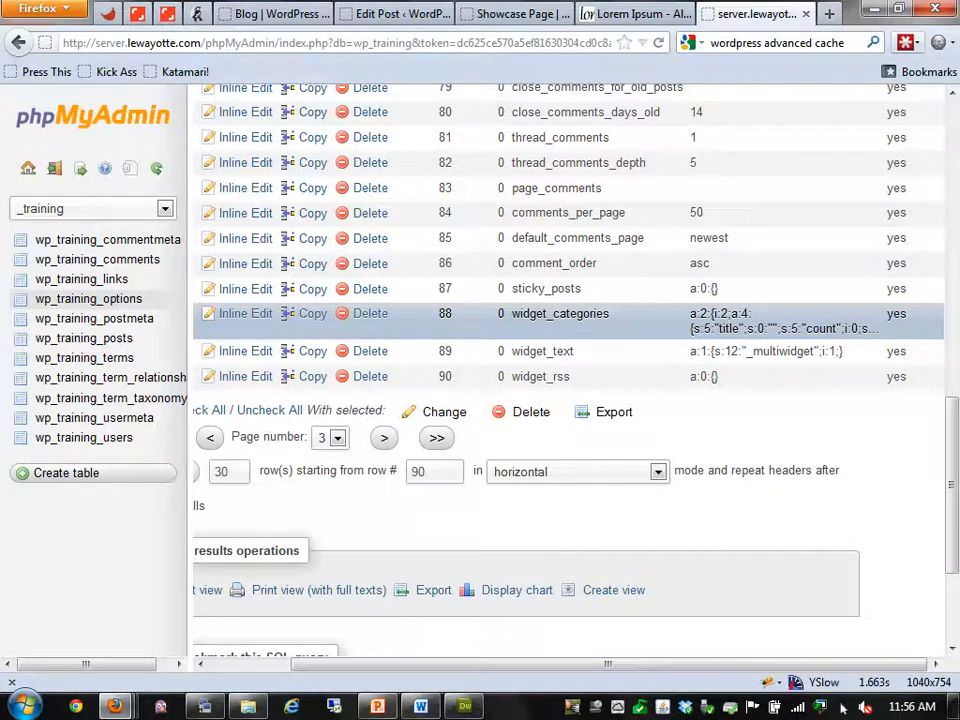
# Browse wp_training_posts and select the cropped-Penguins.jpg attachment's guid URL and its wptraining part
pyautogui.click(84, 338)
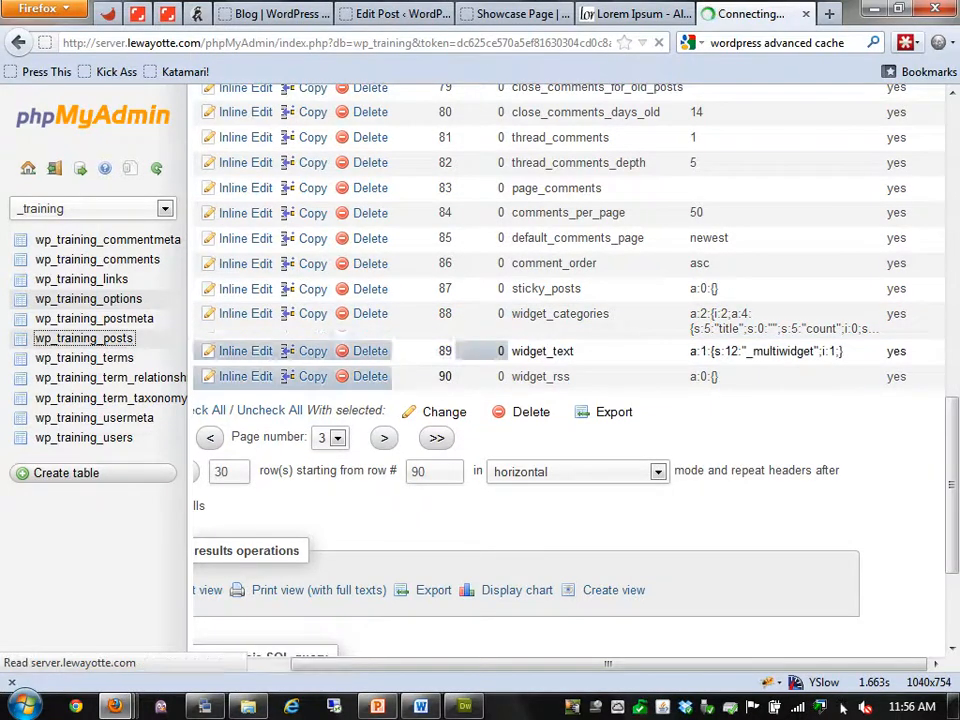
pyautogui.scroll(-15, 480, 413)
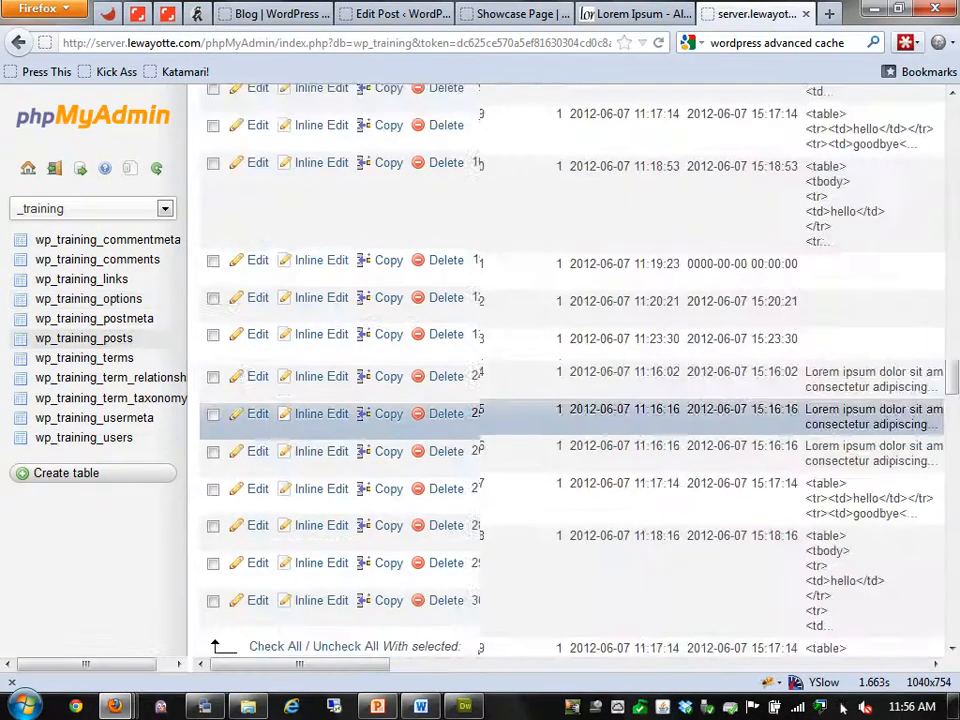
pyautogui.hscroll(6, 570, 370)
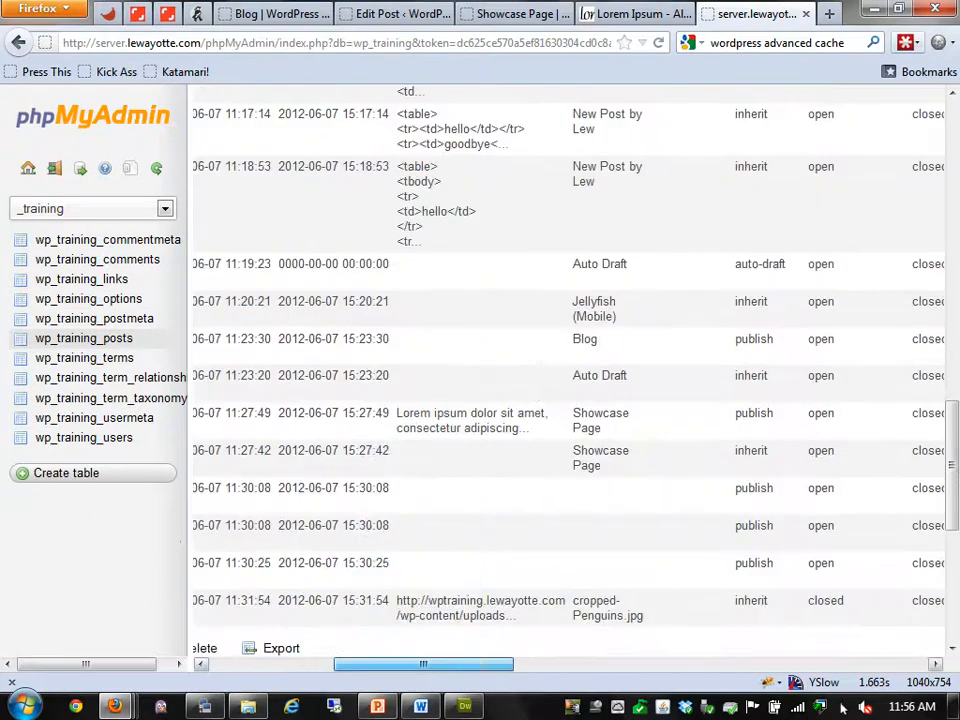
pyautogui.scroll(-2, 570, 500)
pyautogui.hscroll(3, 570, 500)
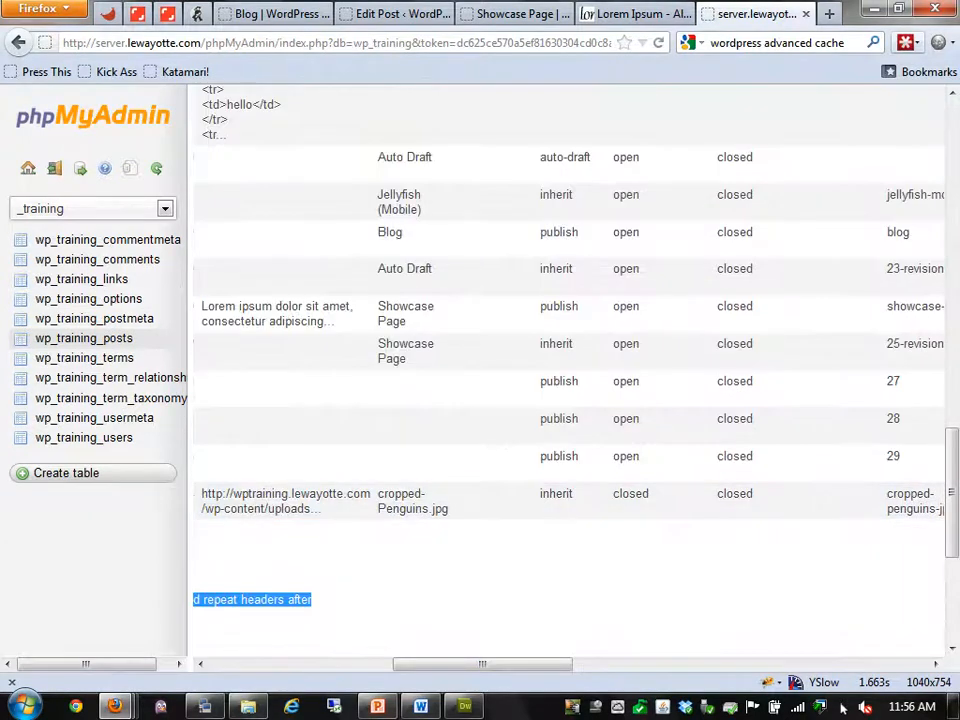
pyautogui.hscroll(-2, 570, 500)
pyautogui.moveTo(482, 664); pyautogui.dragTo(436, 664)
pyautogui.tripleClick(440, 500)
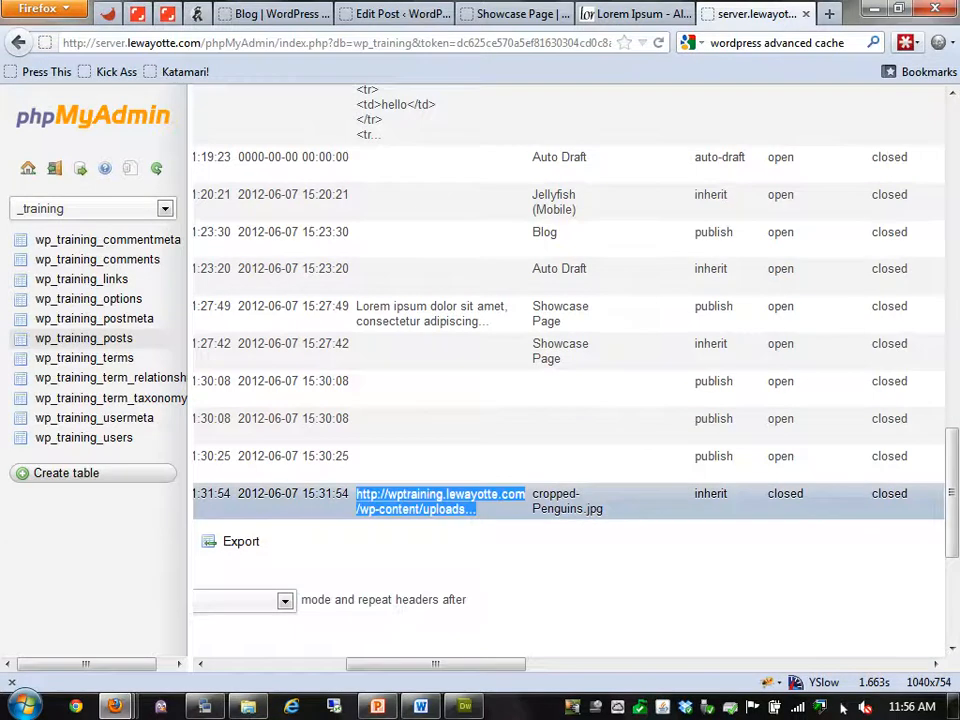
pyautogui.doubleClick(415, 494)
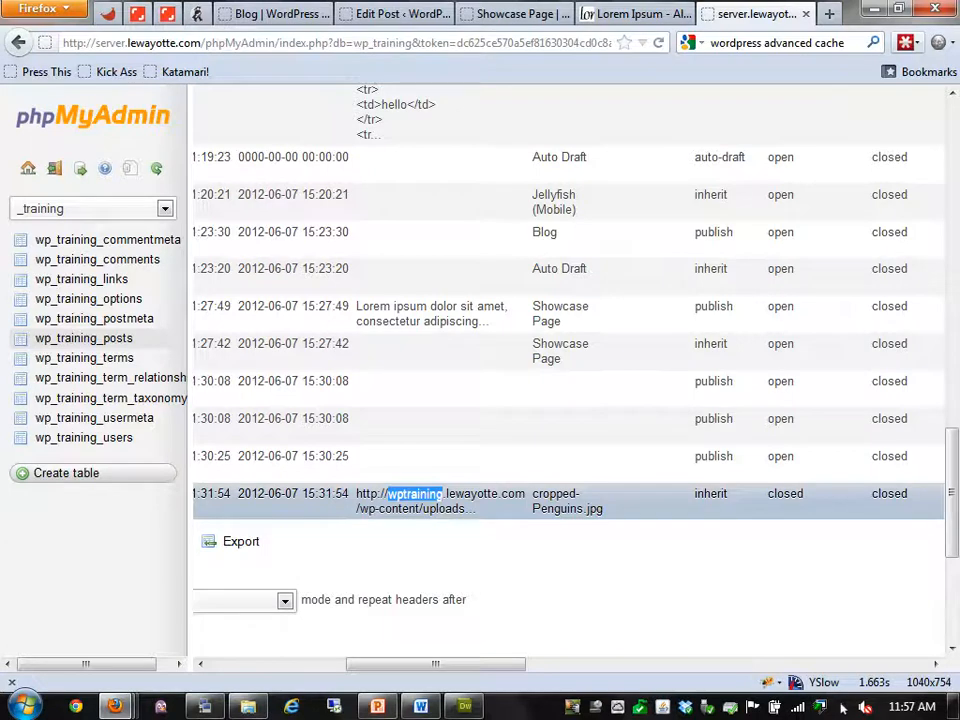
# Check the AppShare status window, then bring the Wimba Classroom window to the front
pyautogui.click(377, 706)
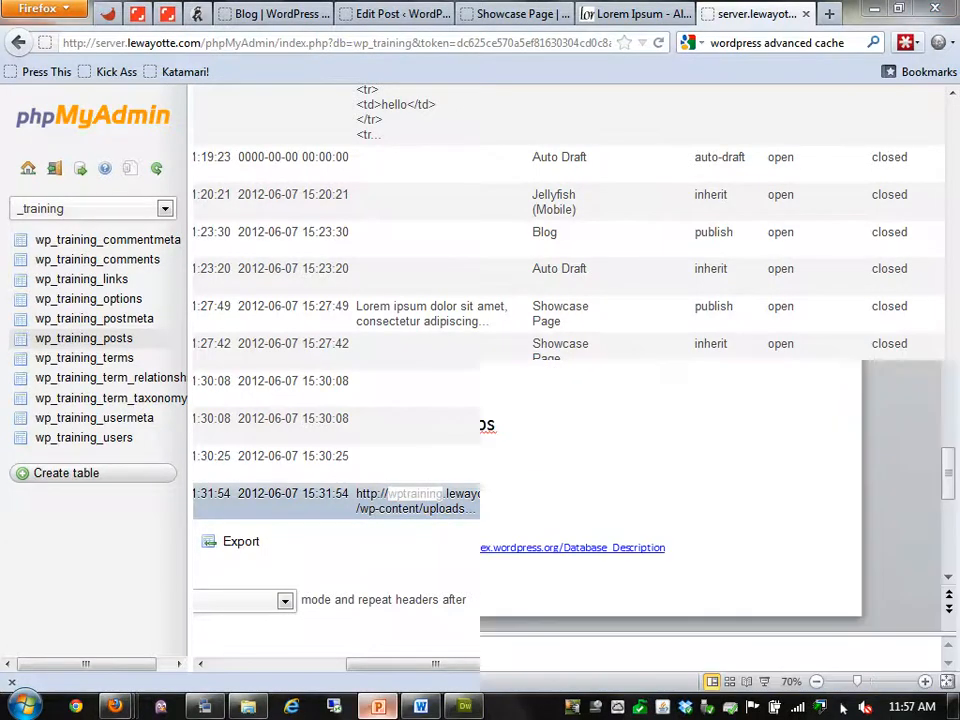
pyautogui.scroll(-1, 547, 380)
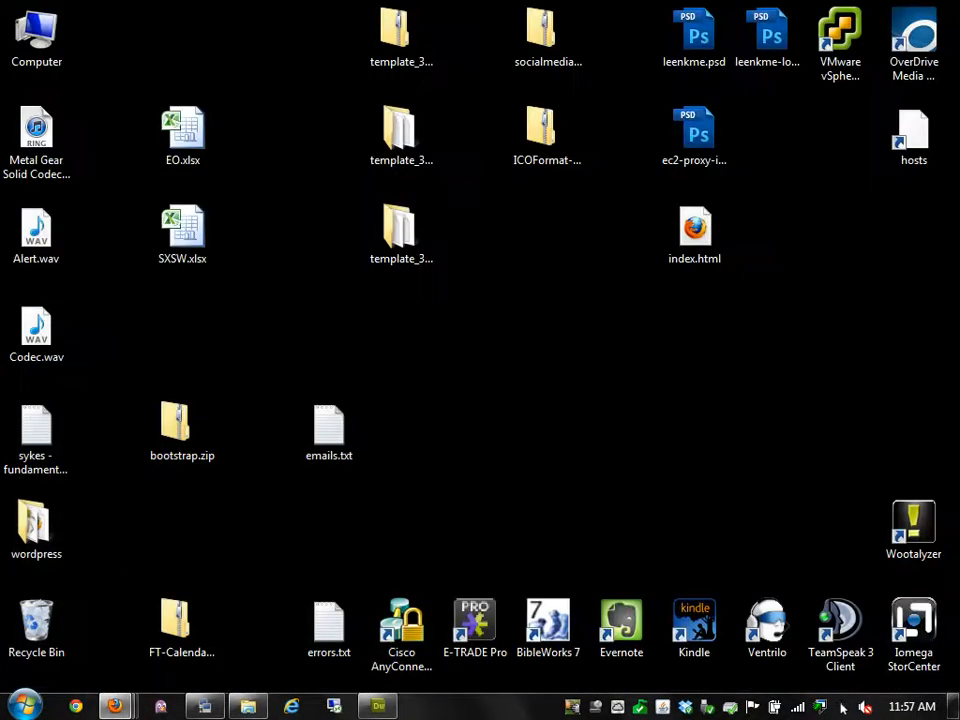
pyautogui.click(115, 706)
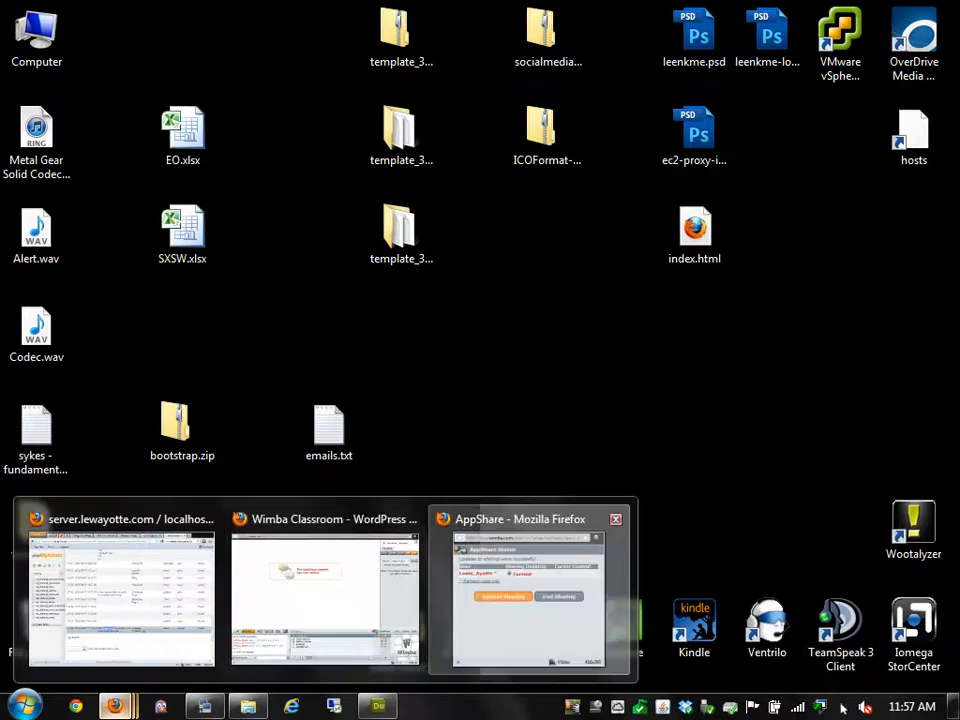
pyautogui.click(479, 622)
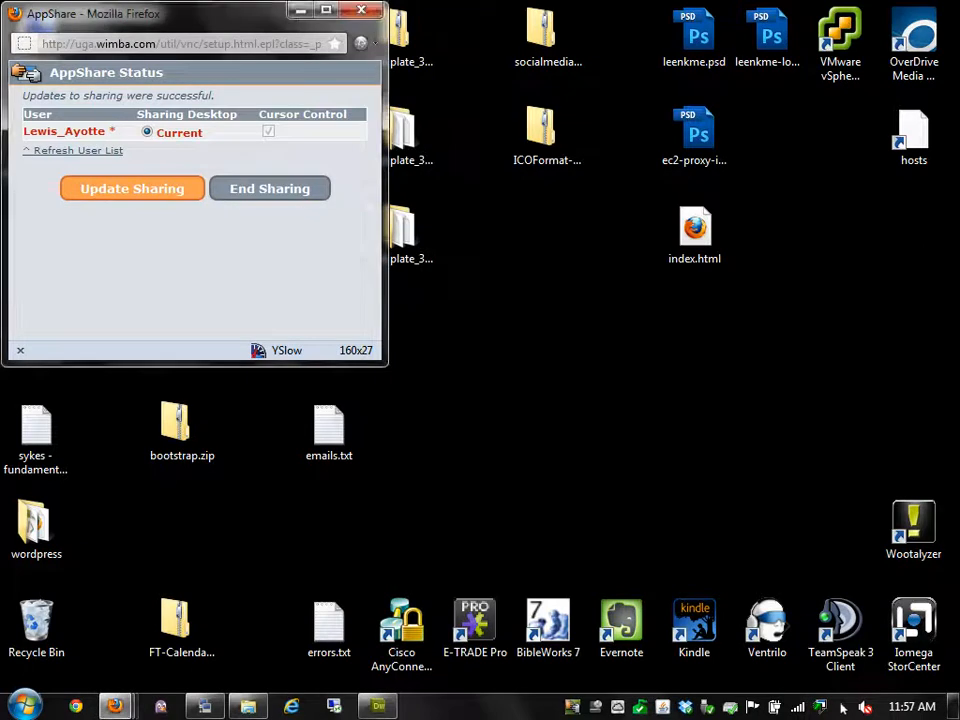
pyautogui.click(115, 706)
pyautogui.click(325, 595)
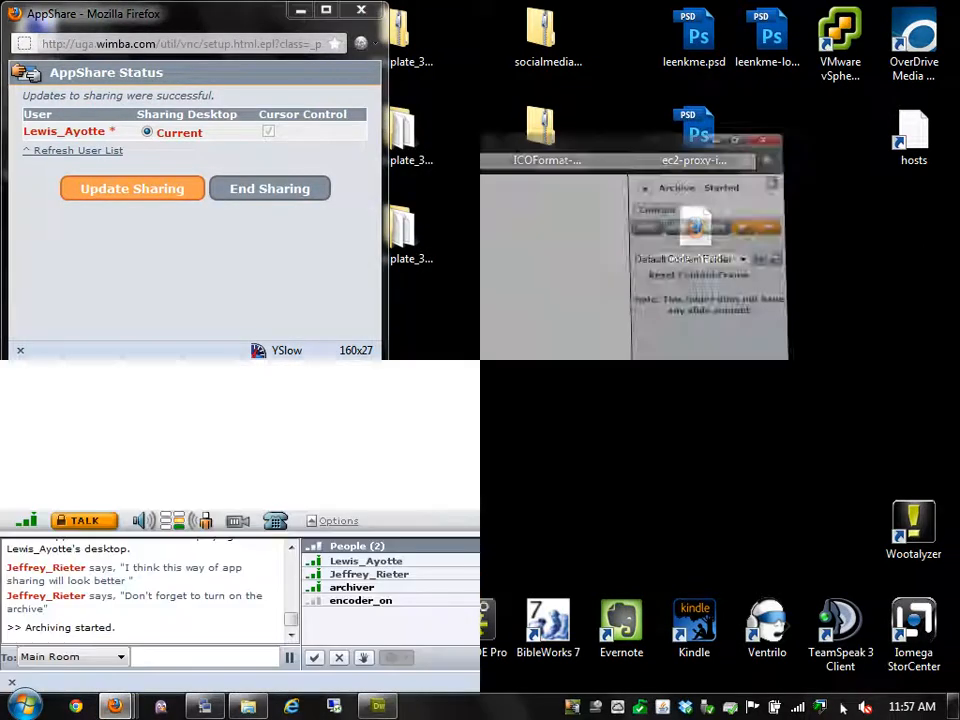